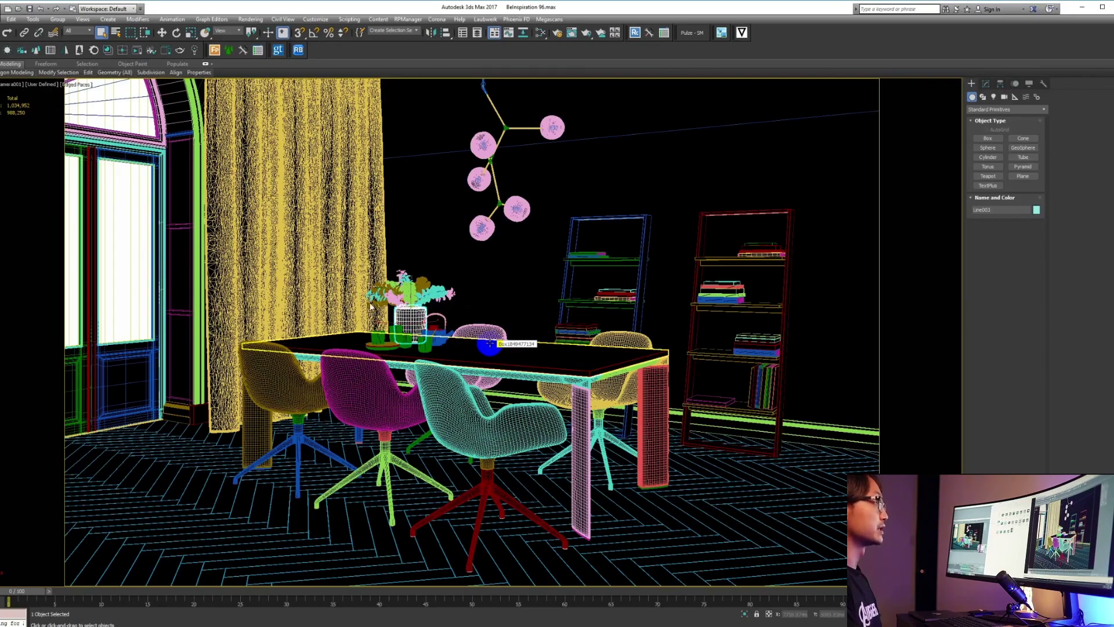
- Frame the dining table, arched doors and bookshelves in a perspective view and create a Corona camera from that view
{"action": "key", "text": "p"}
{"action": "middle_click_drag", "start_coordinate": [512, 48], "coordinate": [547, 14], "text": "alt"}
{"action": "key", "text": "alt+q"}
{"action": "middle_click_drag", "start_coordinate": [484, 331], "coordinate": [600, 318], "text": "alt"}
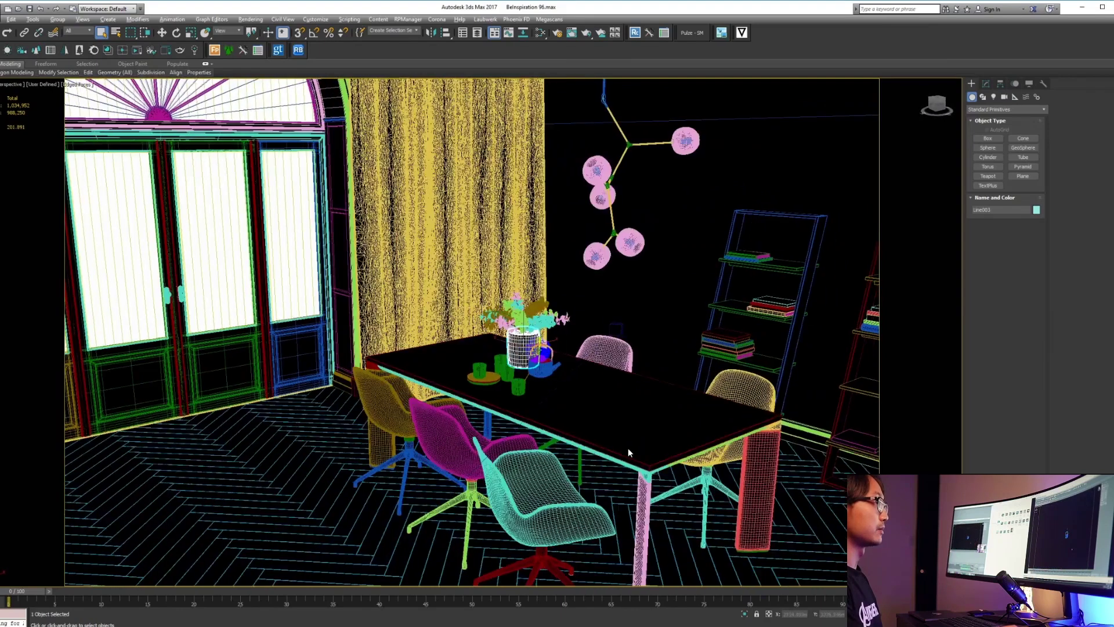
{"action": "middle_click_drag", "start_coordinate": [628, 448], "coordinate": [652, 336], "text": "alt"}
{"action": "scroll", "coordinate": [658, 361], "scroll_direction": "up", "scroll_amount": 3}
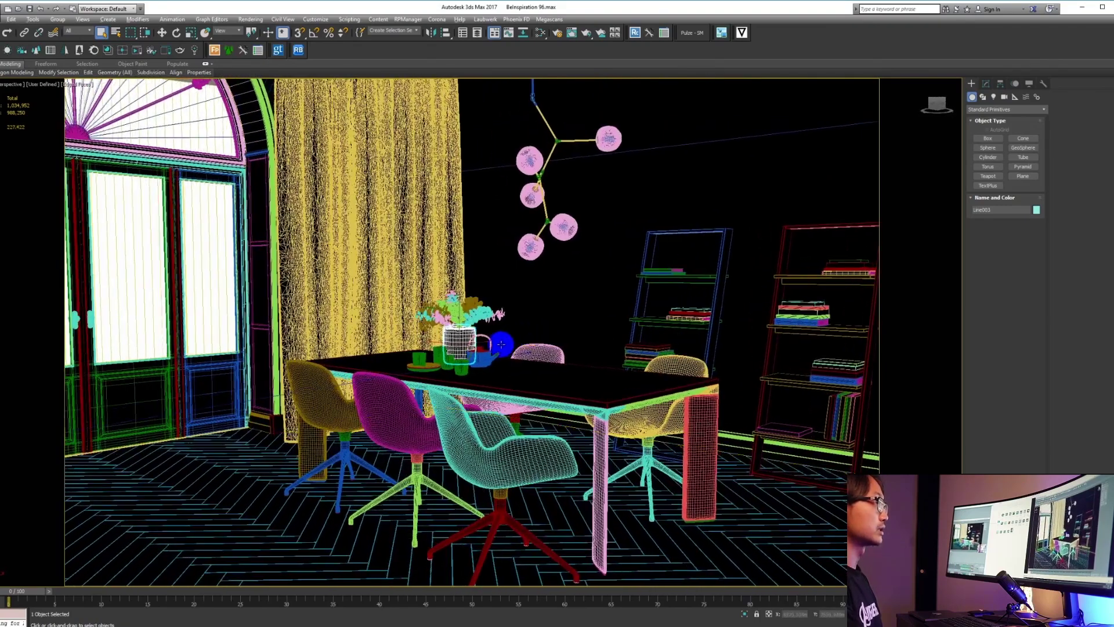
{"action": "mouse_move", "coordinate": [501, 344]}
{"action": "middle_mouse_down"}
{"action": "mouse_move", "coordinate": [489, 340]}
{"action": "mouse_move", "coordinate": [533, 362]}
{"action": "middle_mouse_up"}
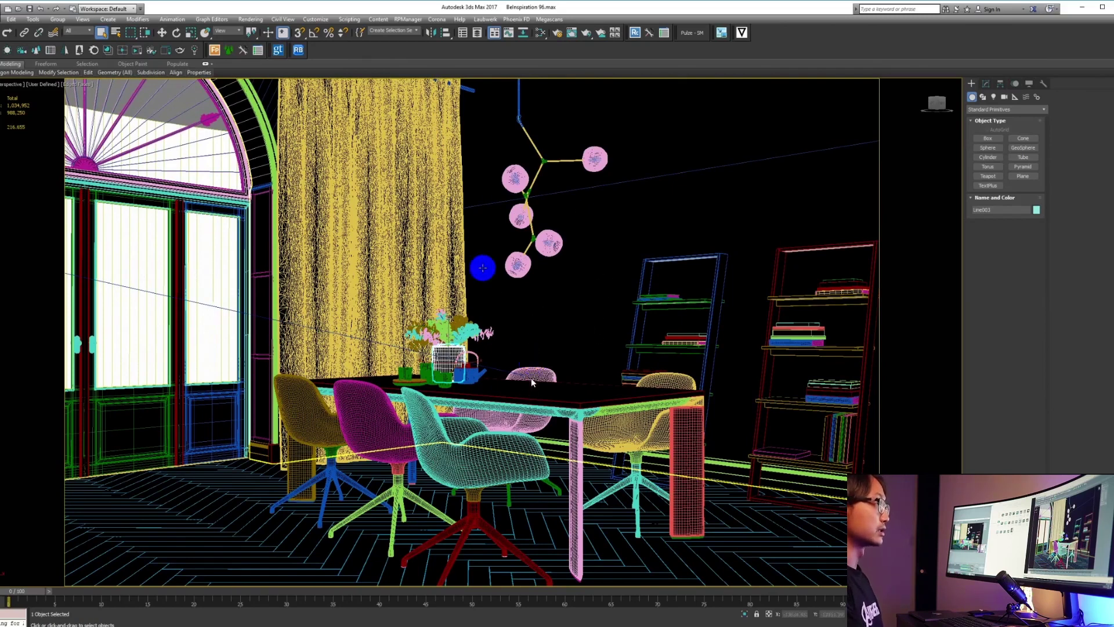
{"action": "left_click", "coordinate": [179, 50]}
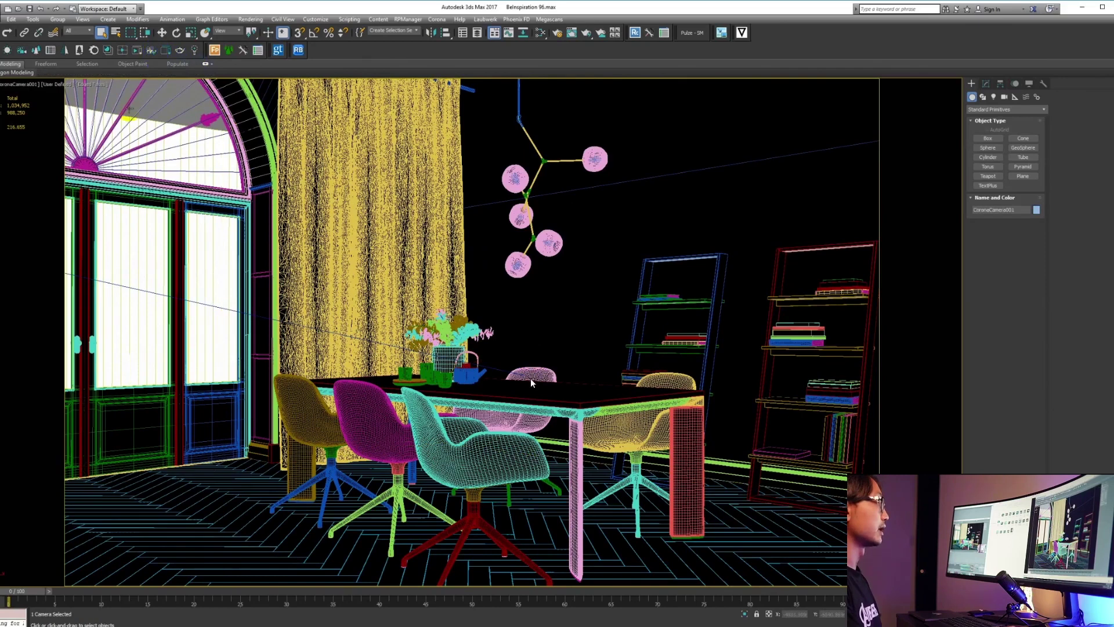
- Switch the new camera's lens setting from field of view to focal length and dolly the camera slightly
{"action": "left_click", "coordinate": [21, 84]}
{"action": "left_click", "coordinate": [54, 254]}
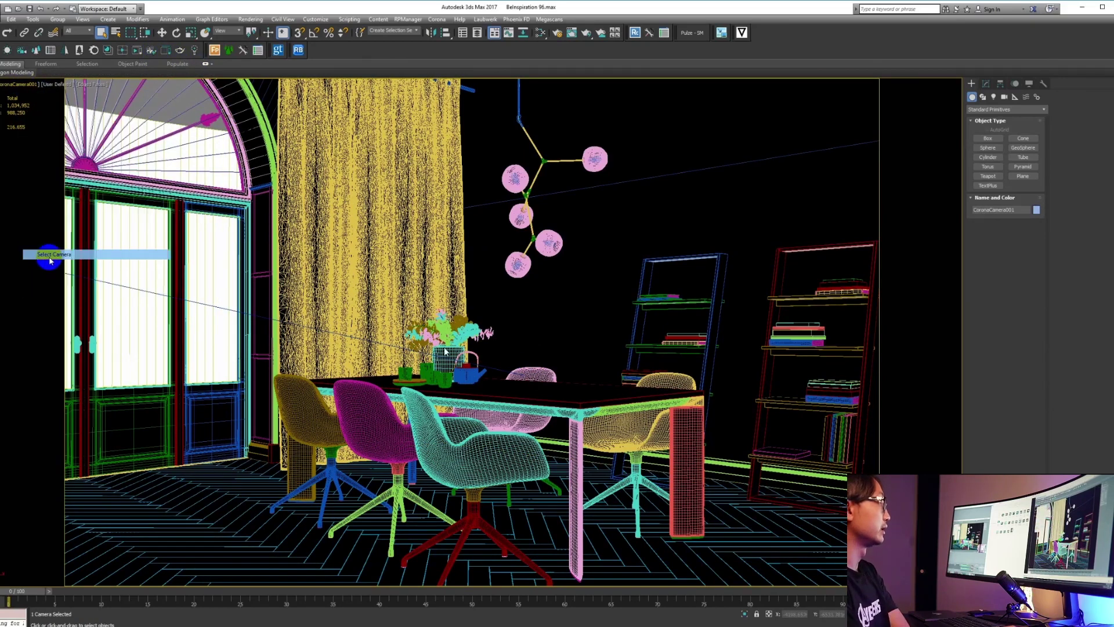
{"action": "left_click", "coordinate": [985, 84]}
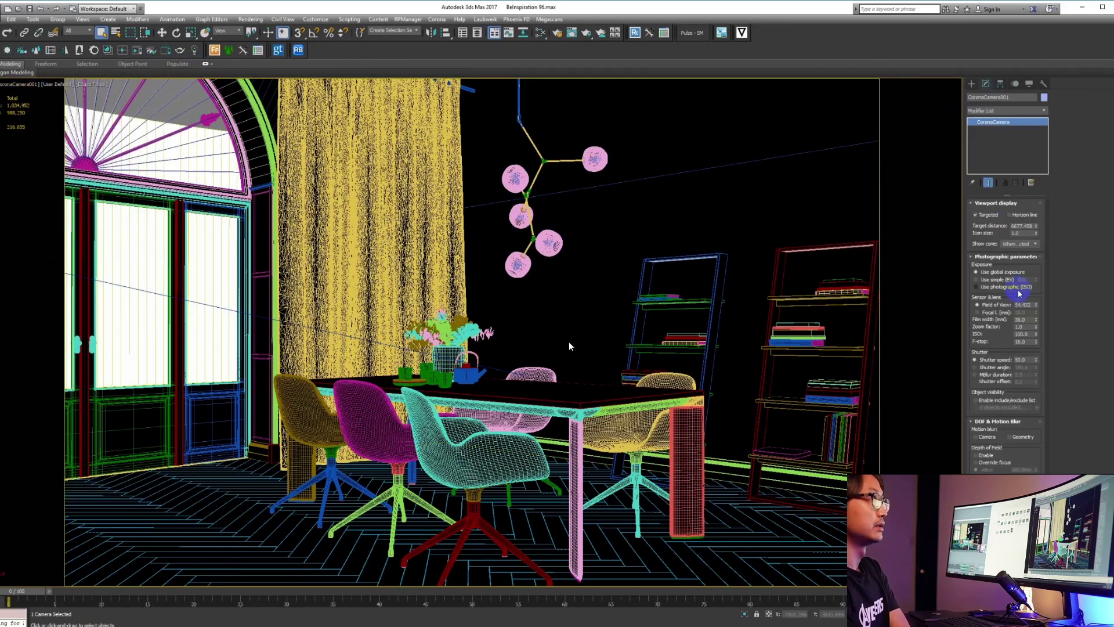
{"action": "left_click", "coordinate": [995, 314]}
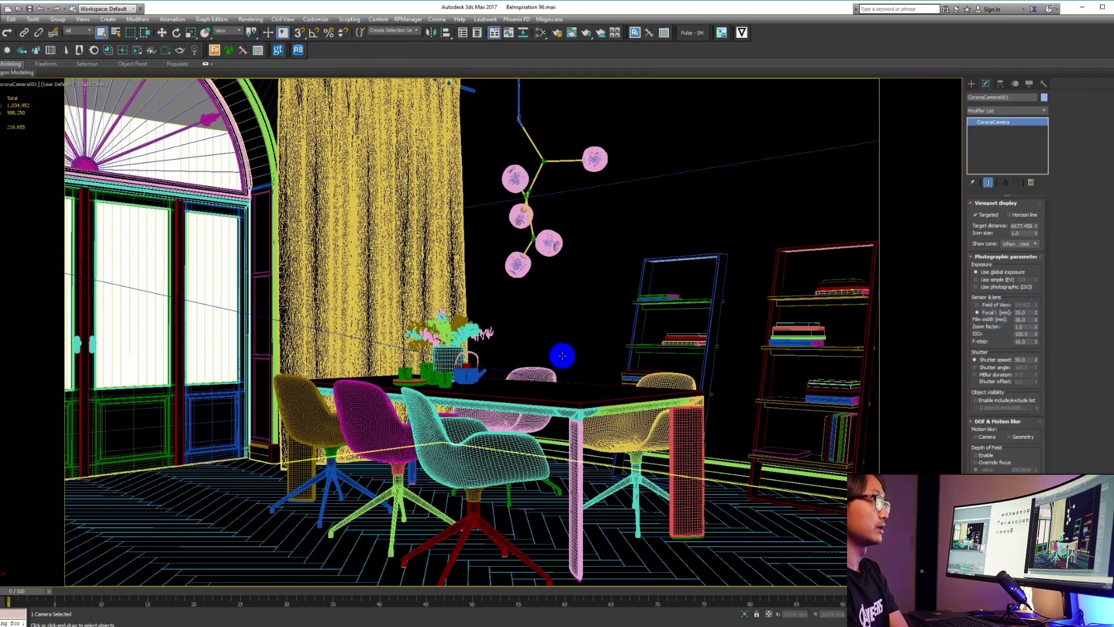
{"action": "middle_click_drag", "start_coordinate": [526, 348], "coordinate": [527, 342], "text": "ctrl+alt"}
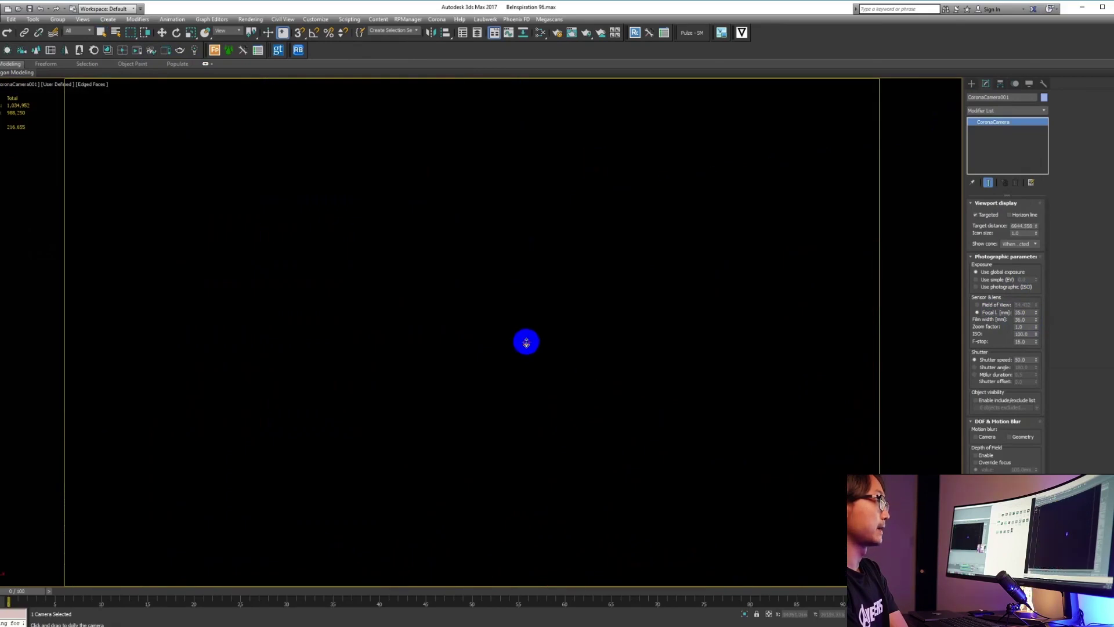
{"action": "scroll", "coordinate": [526, 343], "scroll_direction": "down", "scroll_amount": 2}
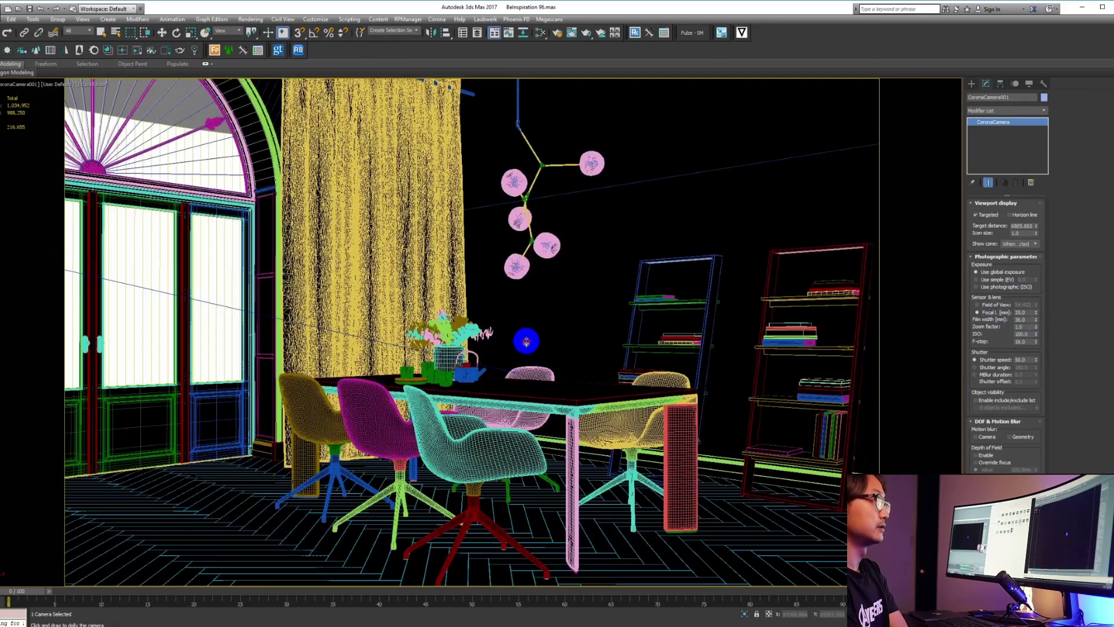
{"action": "right_click", "coordinate": [526, 342]}
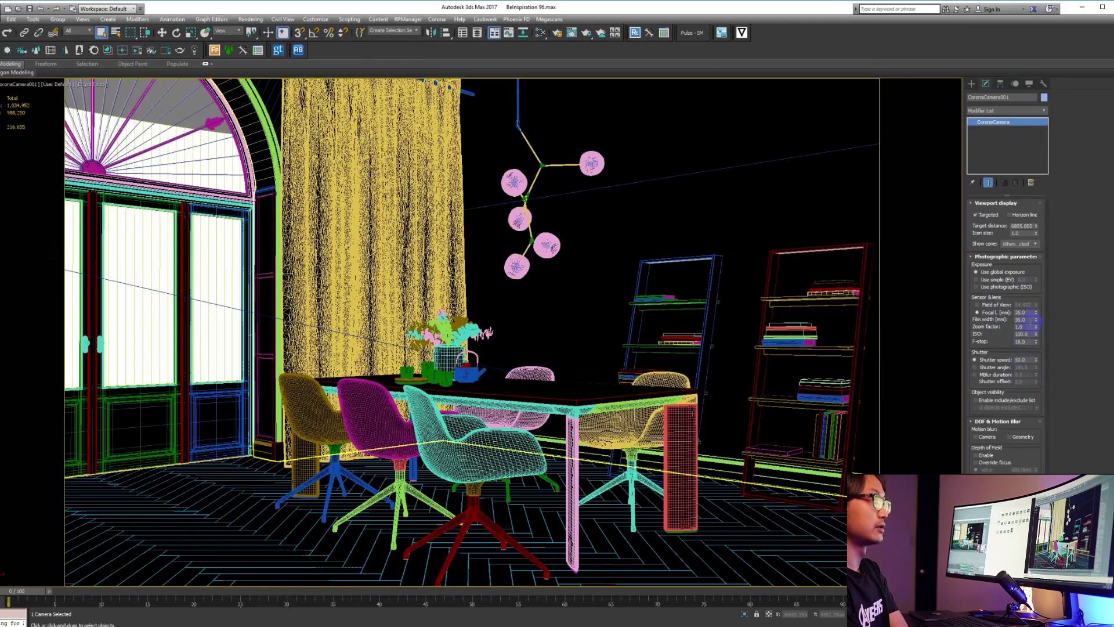
- Set the Corona camera's focal length to 32 mm
{"action": "double_click", "coordinate": [1021, 312]}
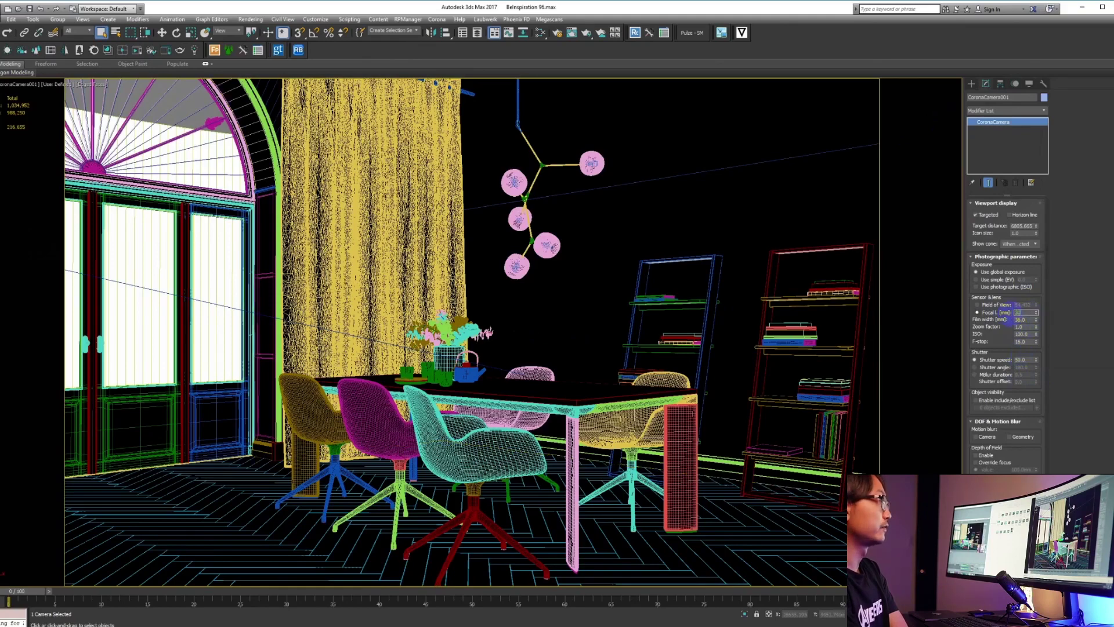
{"action": "type", "text": "32"}
{"action": "key", "text": "Return"}
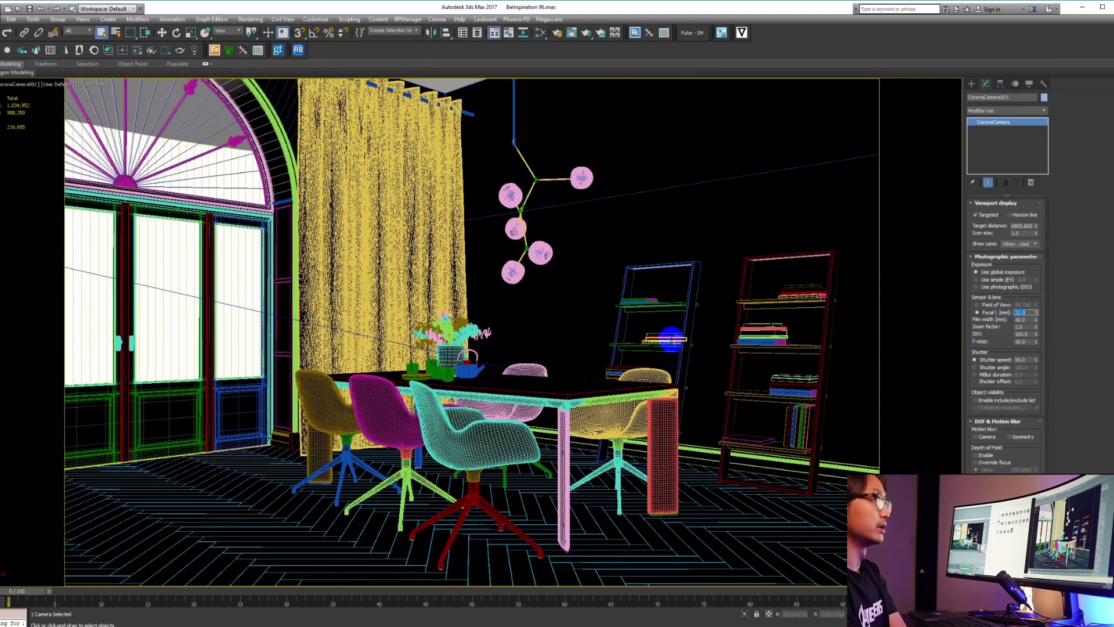
{"action": "middle_click_drag", "start_coordinate": [638, 310], "coordinate": [637, 309]}
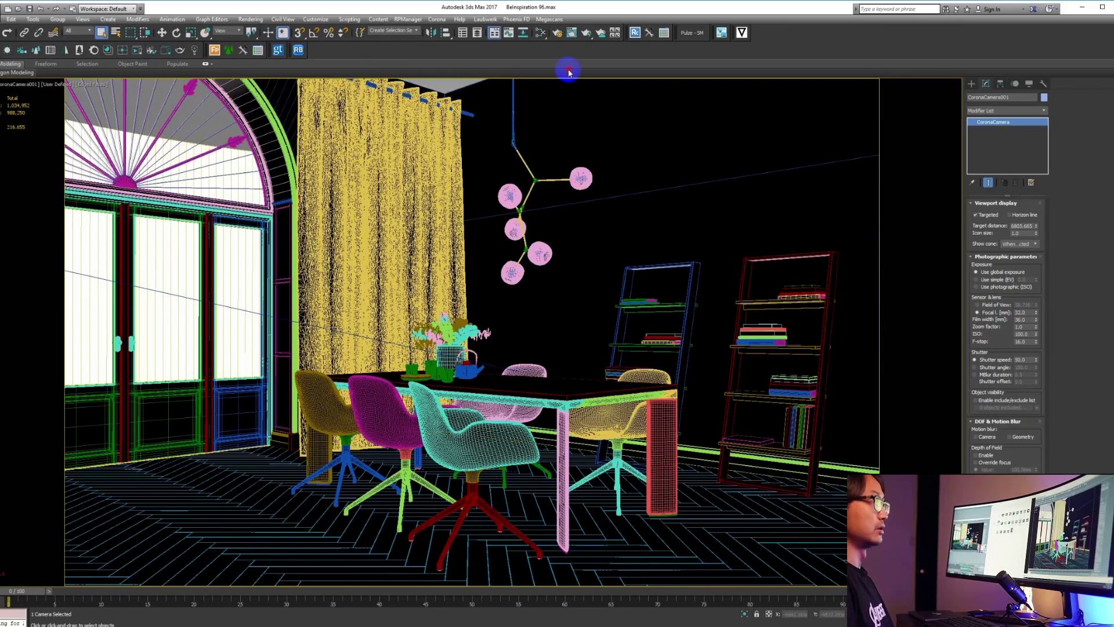
- Load the render preset 0069 with all of its categories into the render setup
{"action": "left_click", "coordinate": [558, 32]}
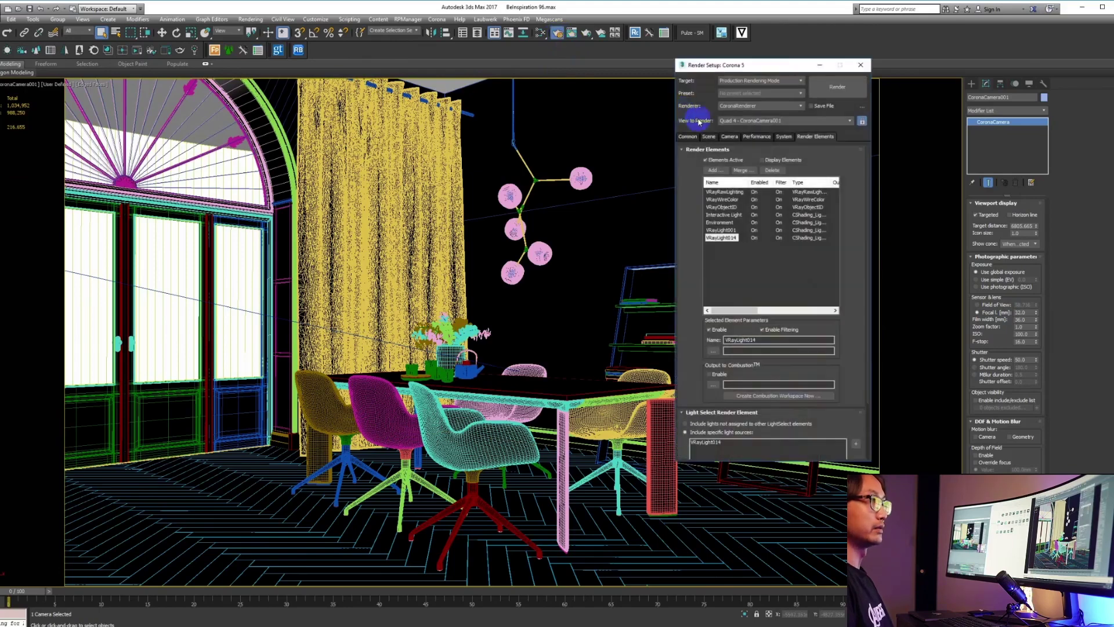
{"action": "left_click", "coordinate": [734, 93]}
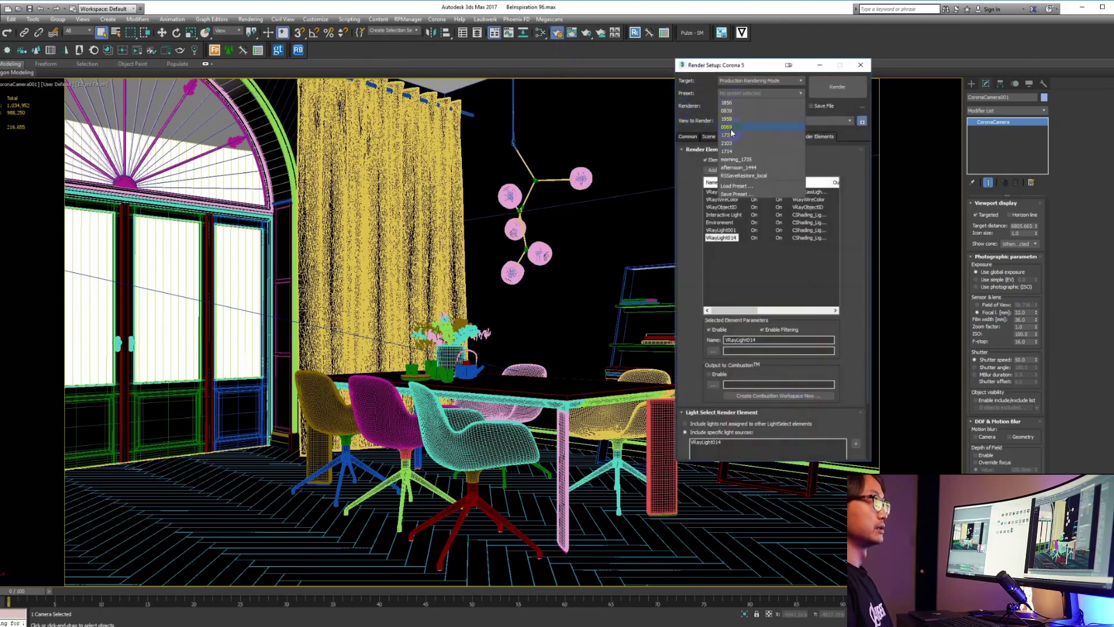
{"action": "left_click", "coordinate": [728, 127]}
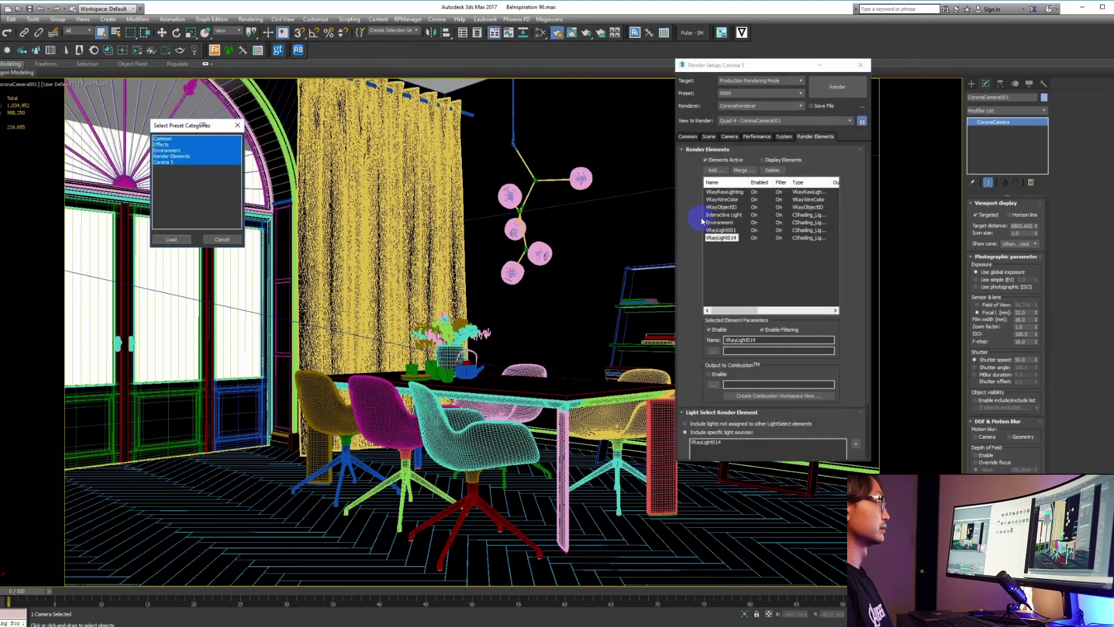
{"action": "left_click", "coordinate": [196, 239]}
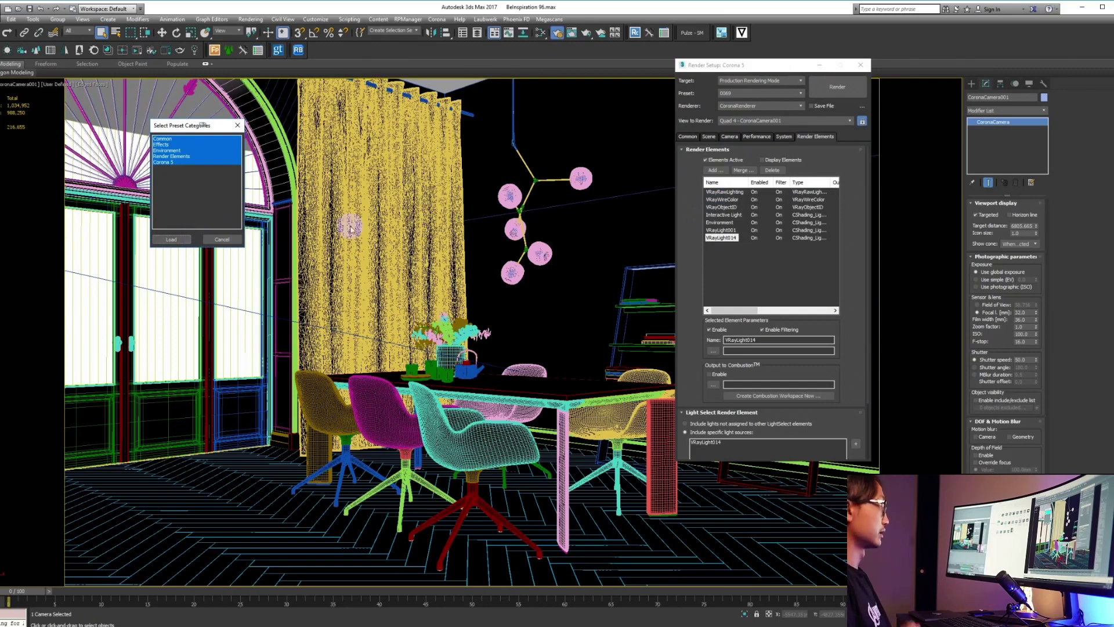
{"action": "left_click", "coordinate": [173, 239]}
{"action": "left_click", "coordinate": [567, 251]}
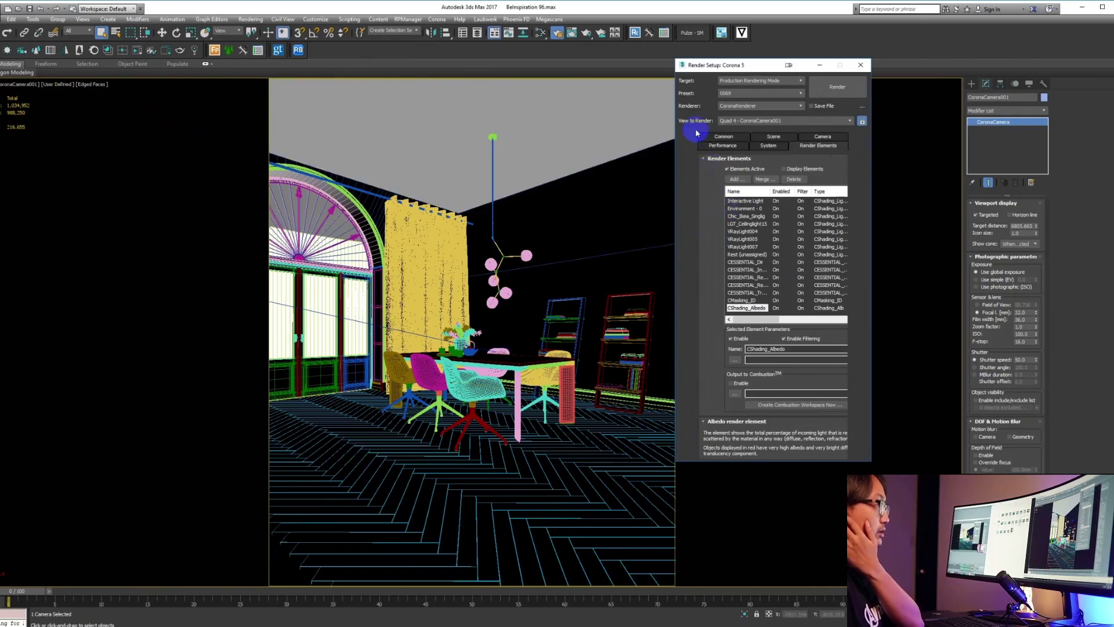
- Try the HDTV (video) output size against a custom 800 × 600 size in the common render parameters
{"action": "left_click", "coordinate": [719, 138]}
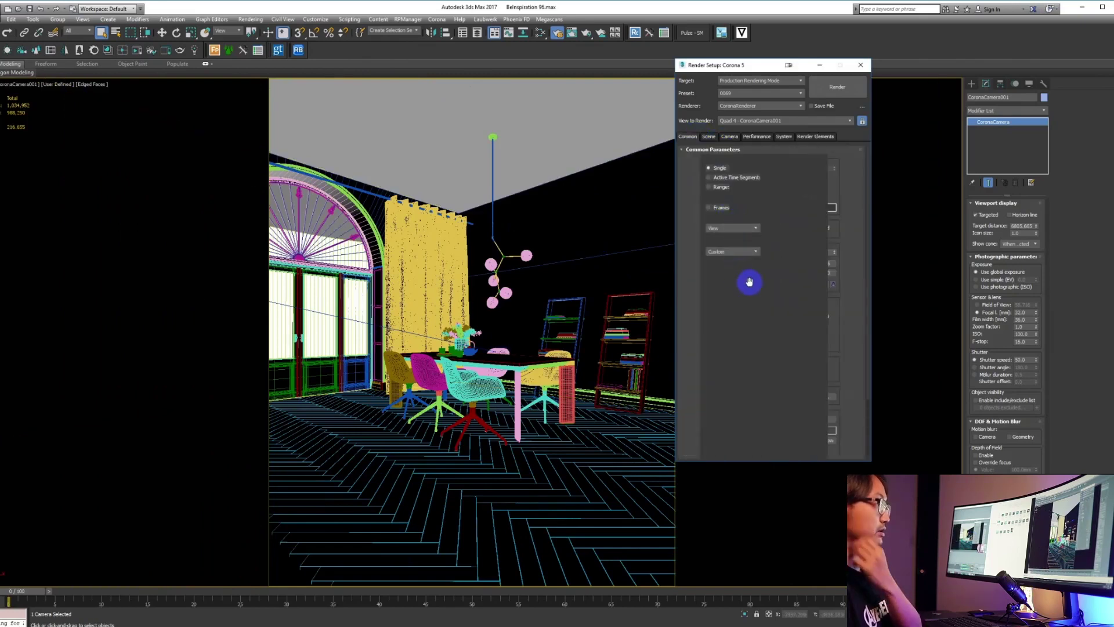
{"action": "left_click", "coordinate": [690, 138]}
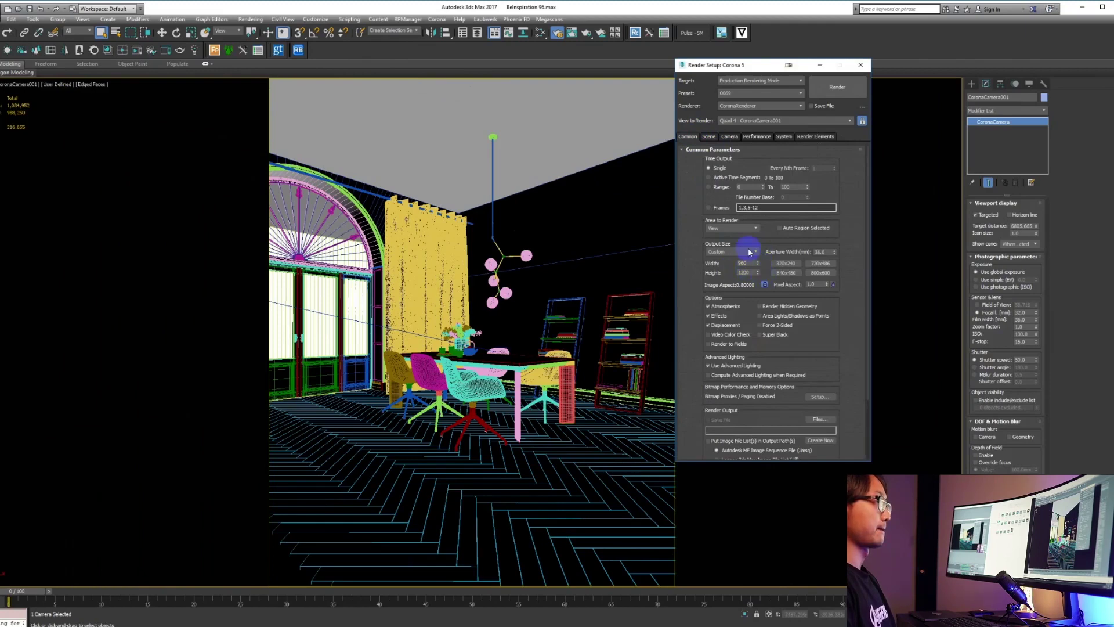
{"action": "left_click", "coordinate": [746, 251]}
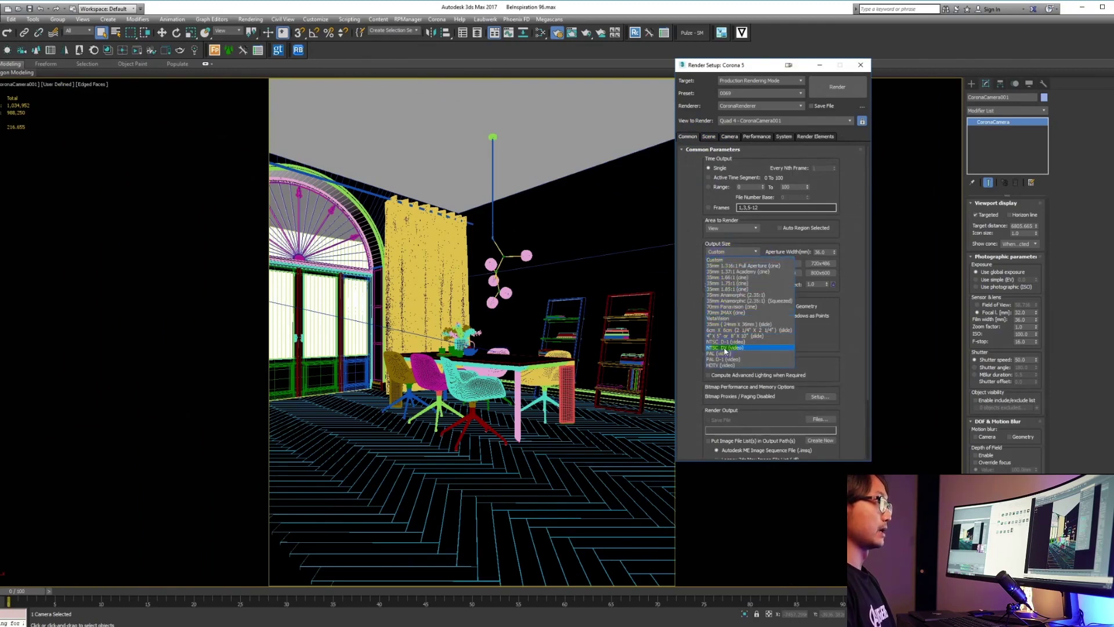
{"action": "left_click", "coordinate": [721, 365]}
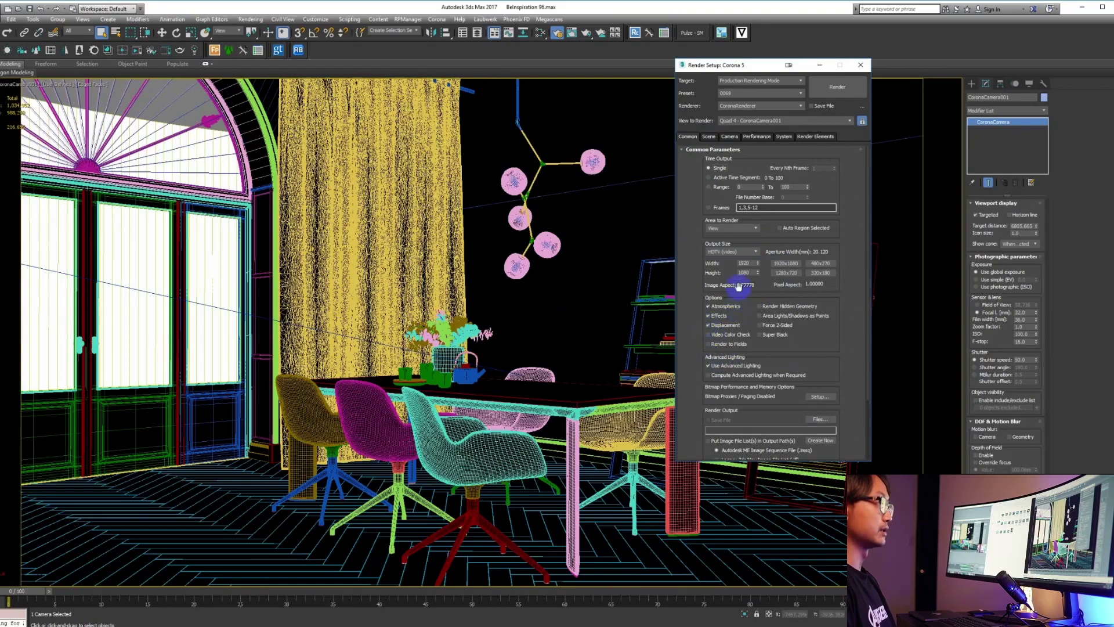
{"action": "left_click", "coordinate": [748, 251]}
{"action": "left_click", "coordinate": [729, 260]}
{"action": "left_click", "coordinate": [820, 272]}
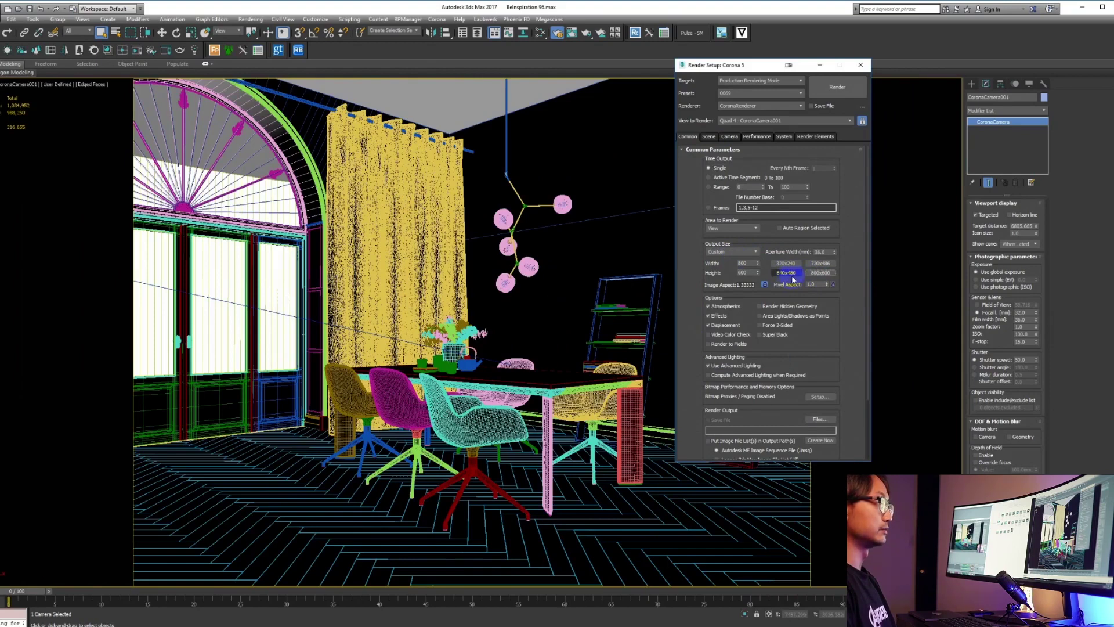
{"action": "left_click", "coordinate": [755, 253]}
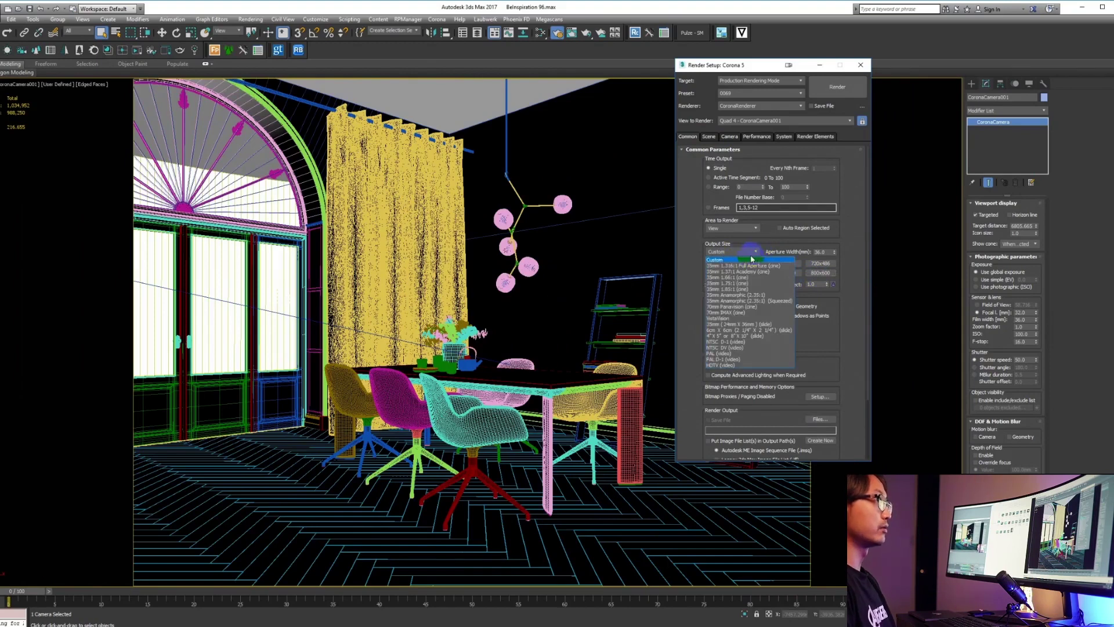
{"action": "left_click", "coordinate": [728, 366]}
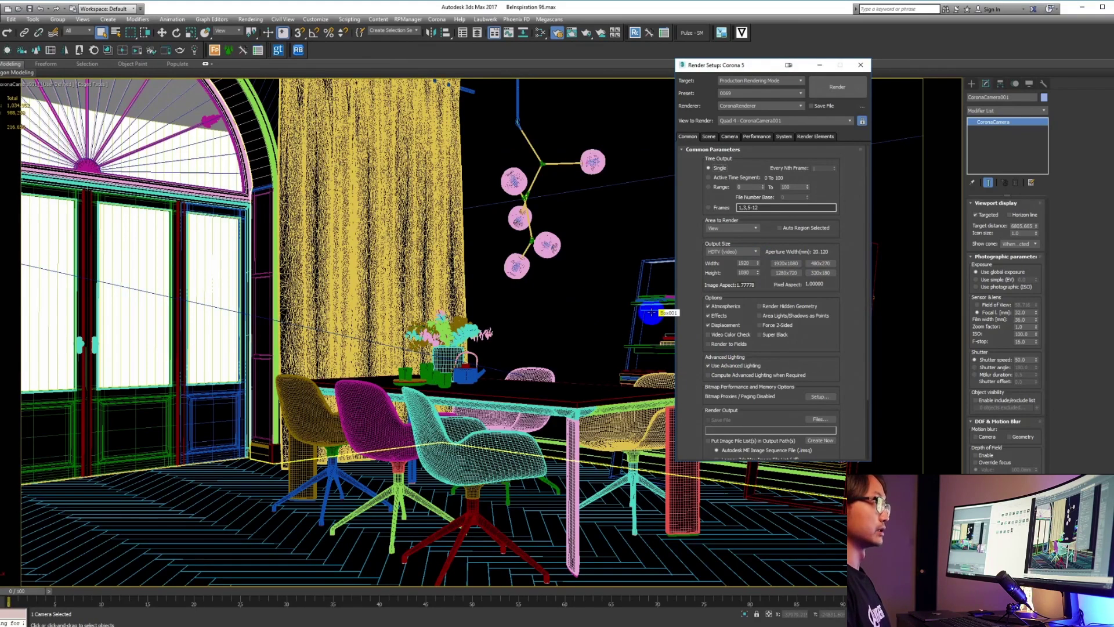
- Set the render output size to custom 800 × 600 and unlock the image aspect ratio
{"action": "left_click", "coordinate": [732, 251]}
{"action": "left_click", "coordinate": [724, 260]}
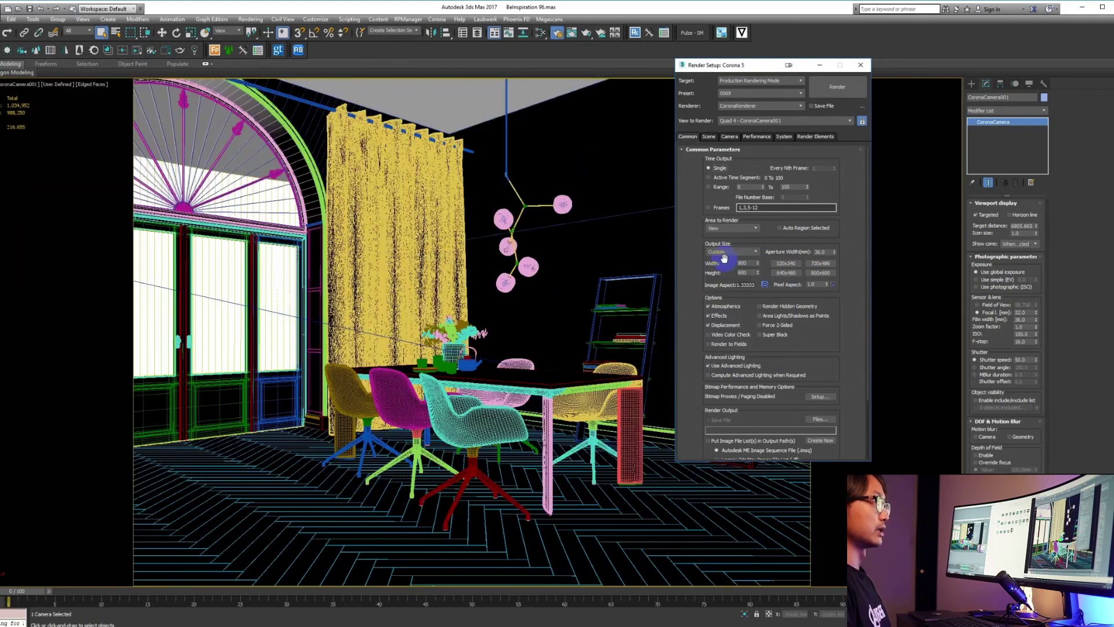
{"action": "left_click", "coordinate": [815, 273]}
{"action": "left_click", "coordinate": [753, 266]}
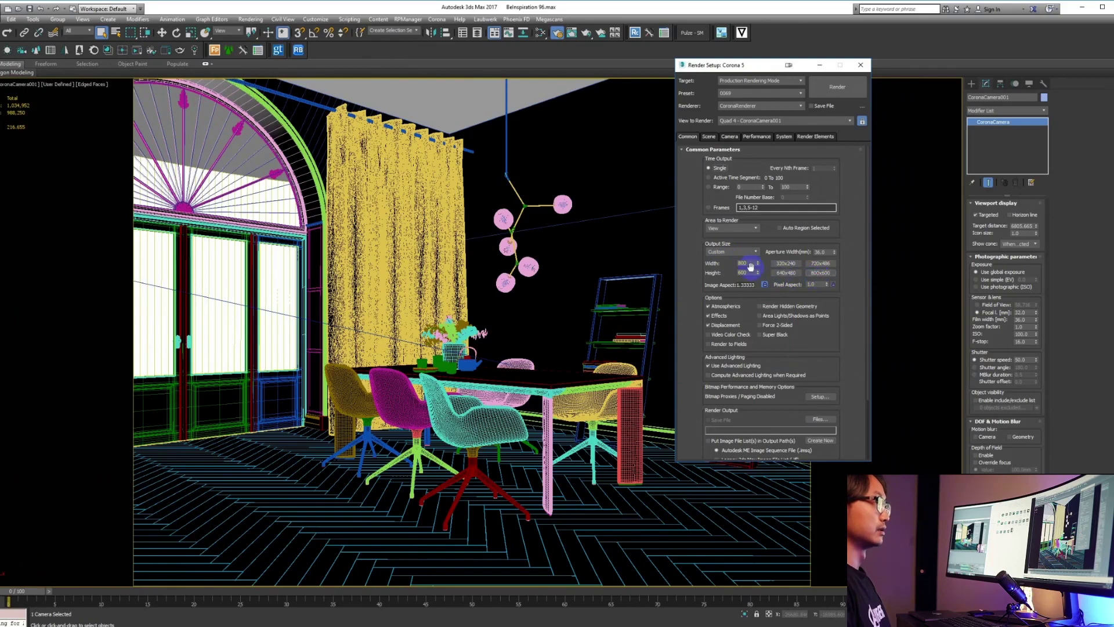
{"action": "left_click", "coordinate": [754, 271]}
{"action": "left_click_drag", "start_coordinate": [750, 263], "coordinate": [731, 262]}
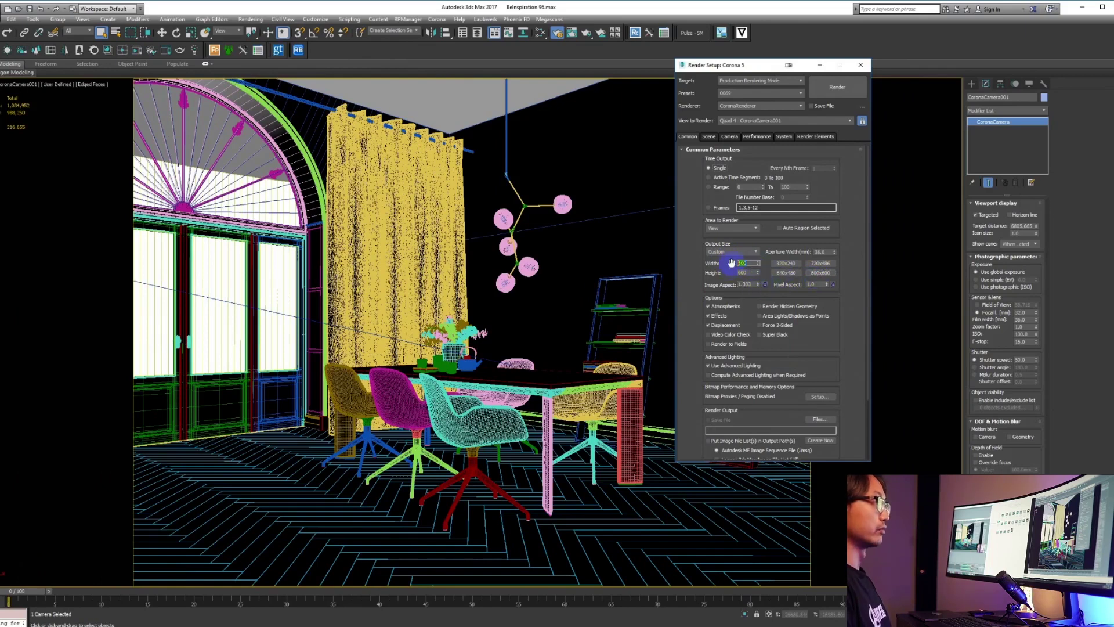
{"action": "left_click", "coordinate": [765, 285]}
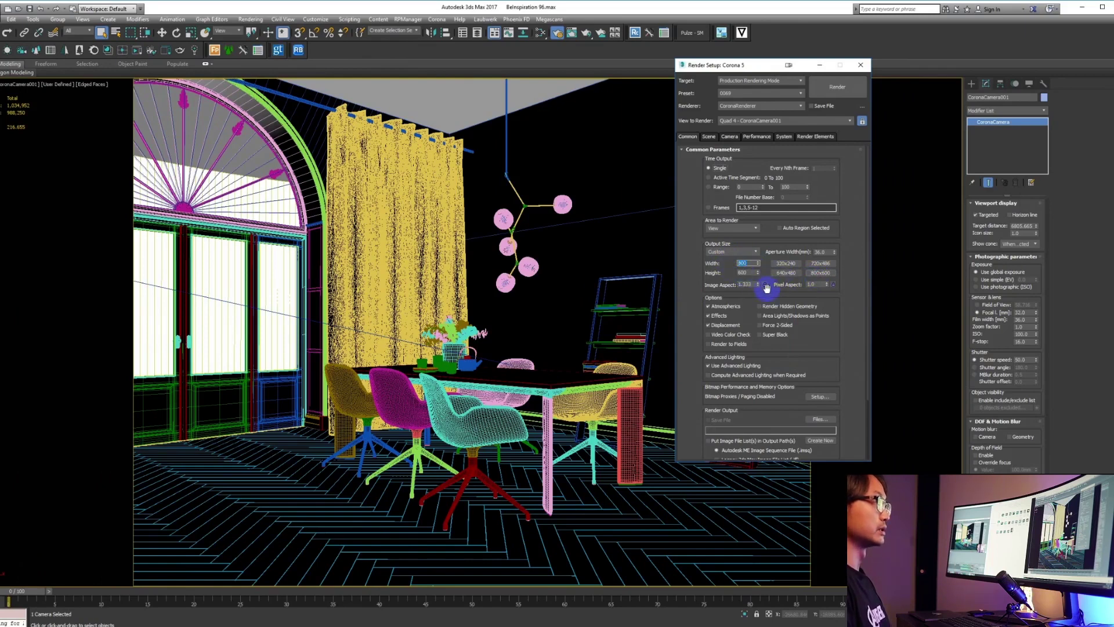
- Set the render output height to 700
{"action": "left_click_drag", "start_coordinate": [749, 272], "coordinate": [725, 271]}
{"action": "type", "text": "70"}
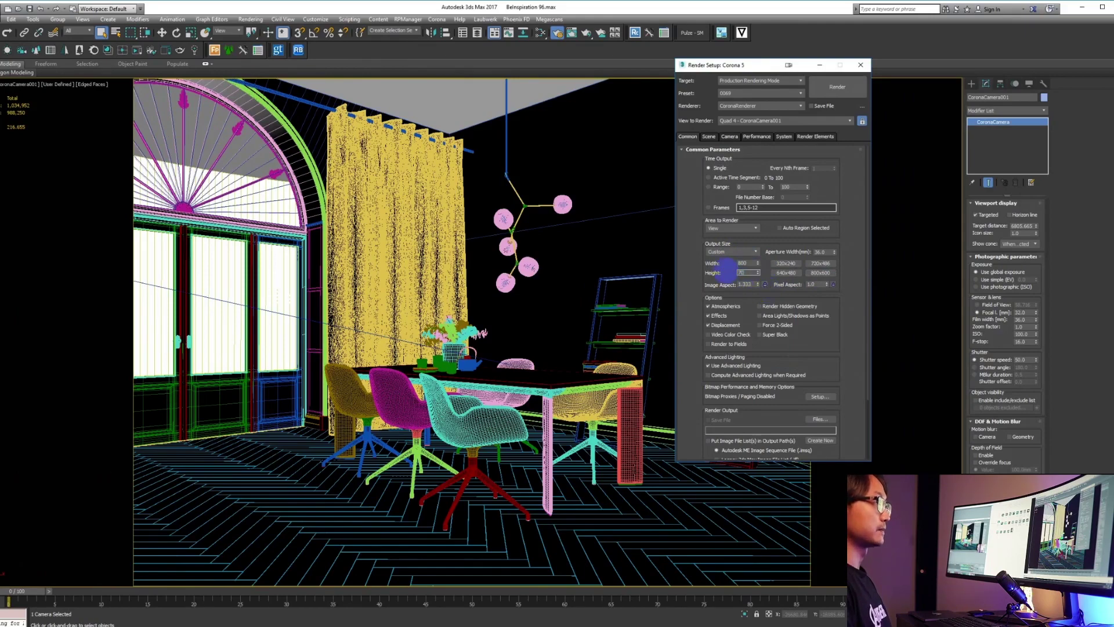
{"action": "type", "text": "0"}
{"action": "key", "text": "Return"}
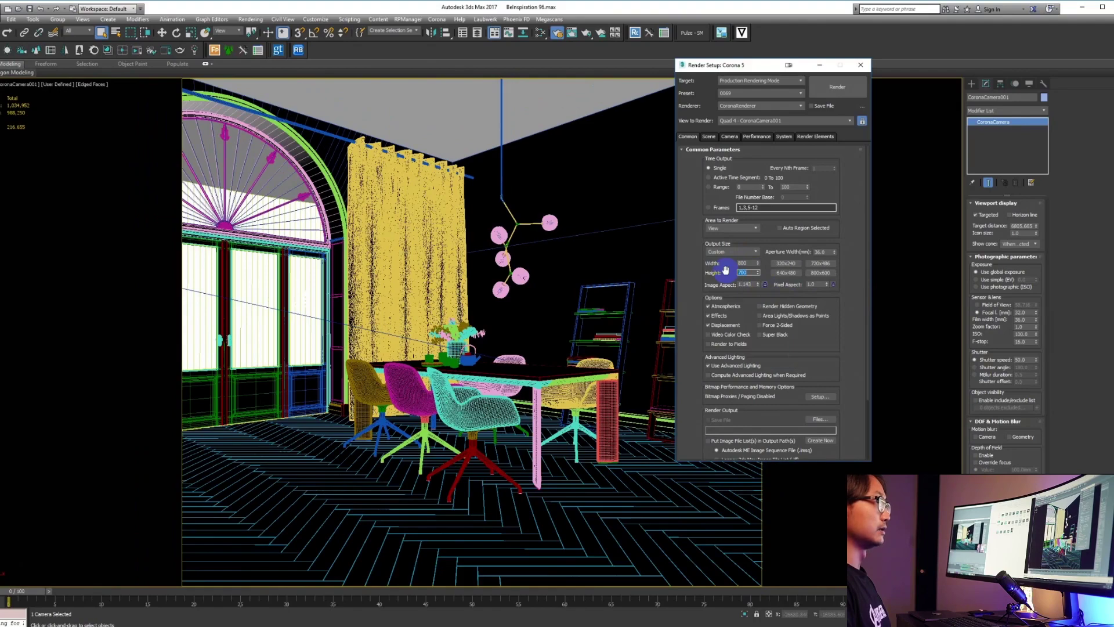
- Set the render output height to 600 and the width to 900
{"action": "type", "text": "600"}
{"action": "key", "text": "Return"}
{"action": "left_click_drag", "start_coordinate": [748, 263], "coordinate": [730, 265]}
{"action": "type", "text": "900"}
{"action": "key", "text": "Return"}
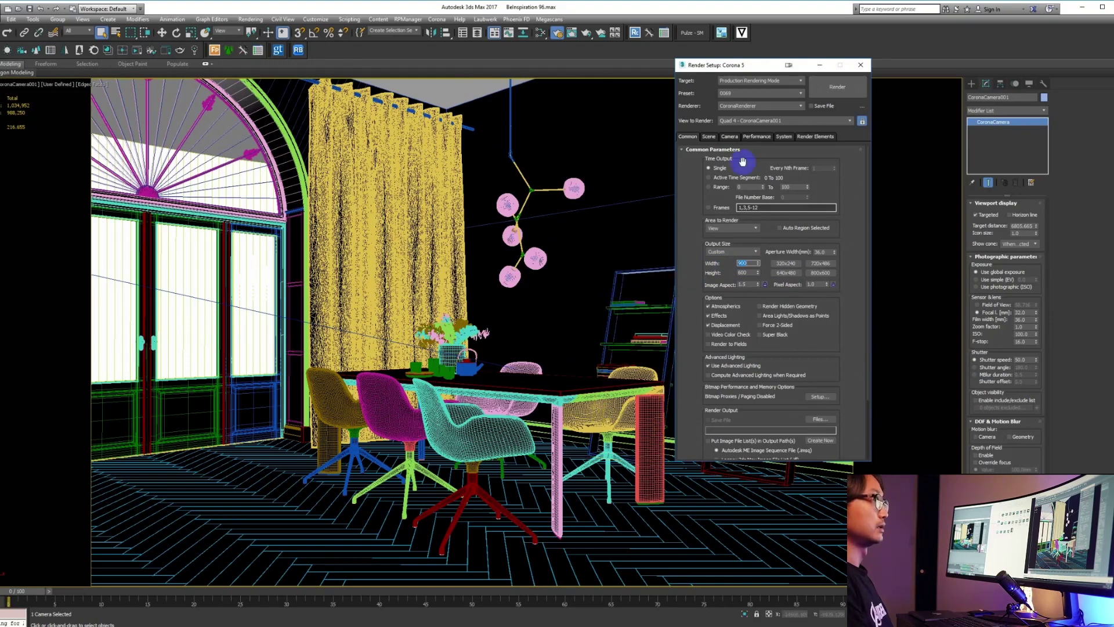
- Generate the Corona LightMix layers separated by instanced lights and included in denoising
{"action": "left_click", "coordinate": [709, 137]}
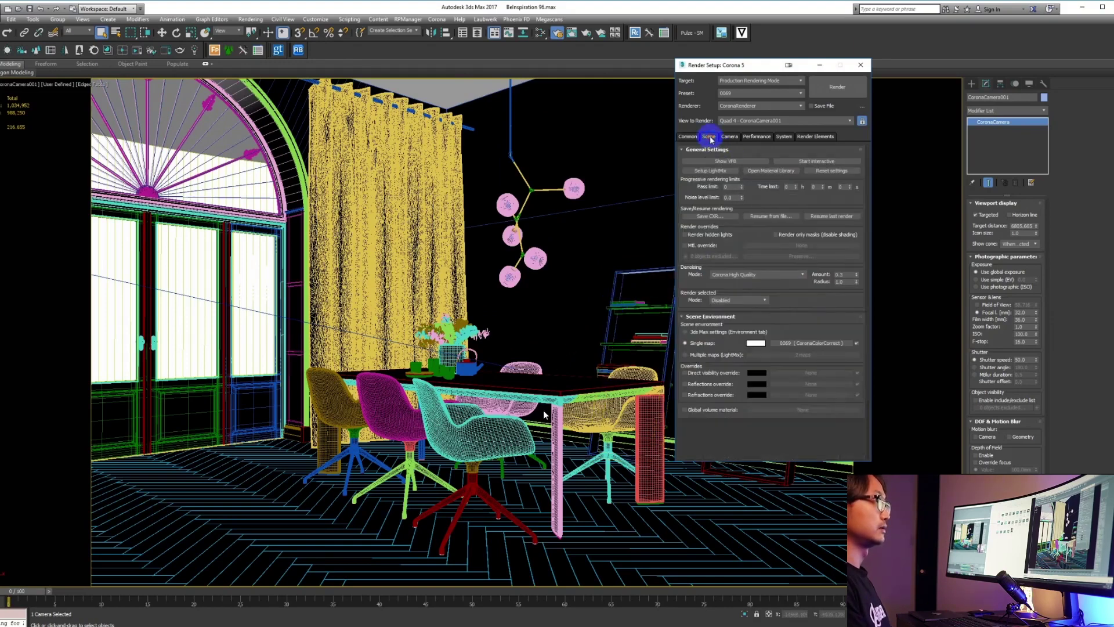
{"action": "left_click", "coordinate": [710, 170]}
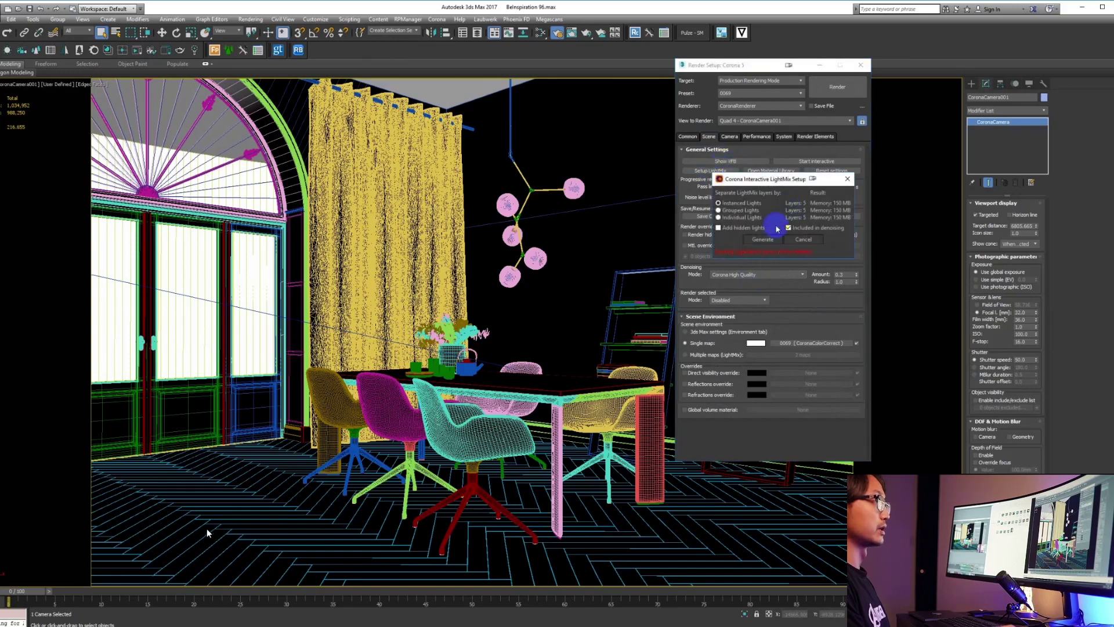
{"action": "left_click", "coordinate": [762, 239]}
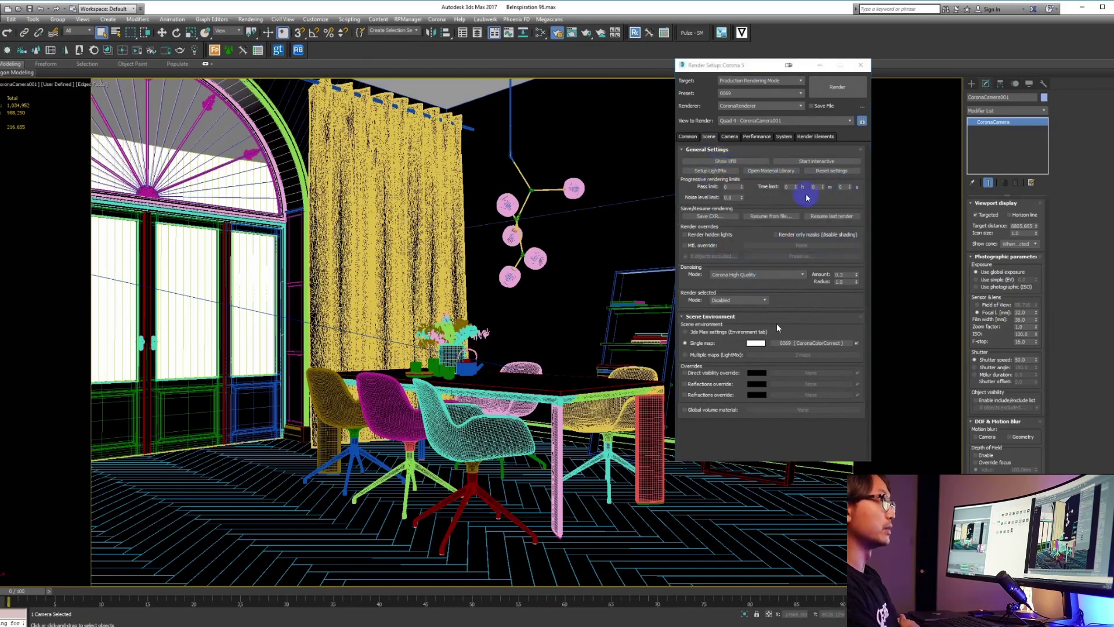
- Select the curved backdrop plane outside the window and load its material into the Slate Material Editor
{"action": "left_click", "coordinate": [196, 164]}
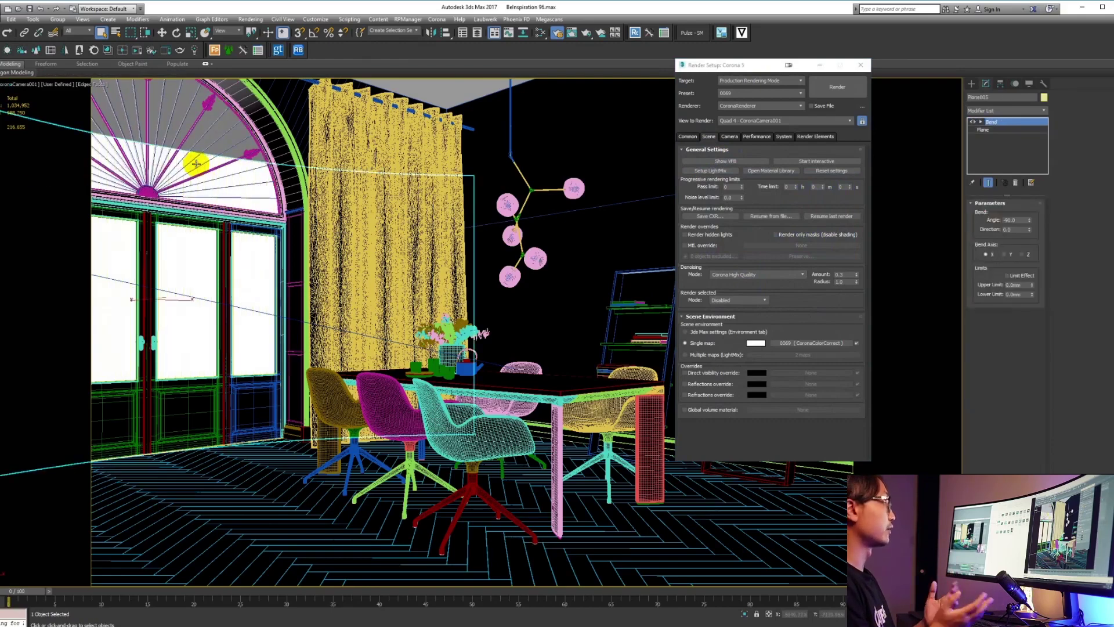
{"action": "key", "text": "m"}
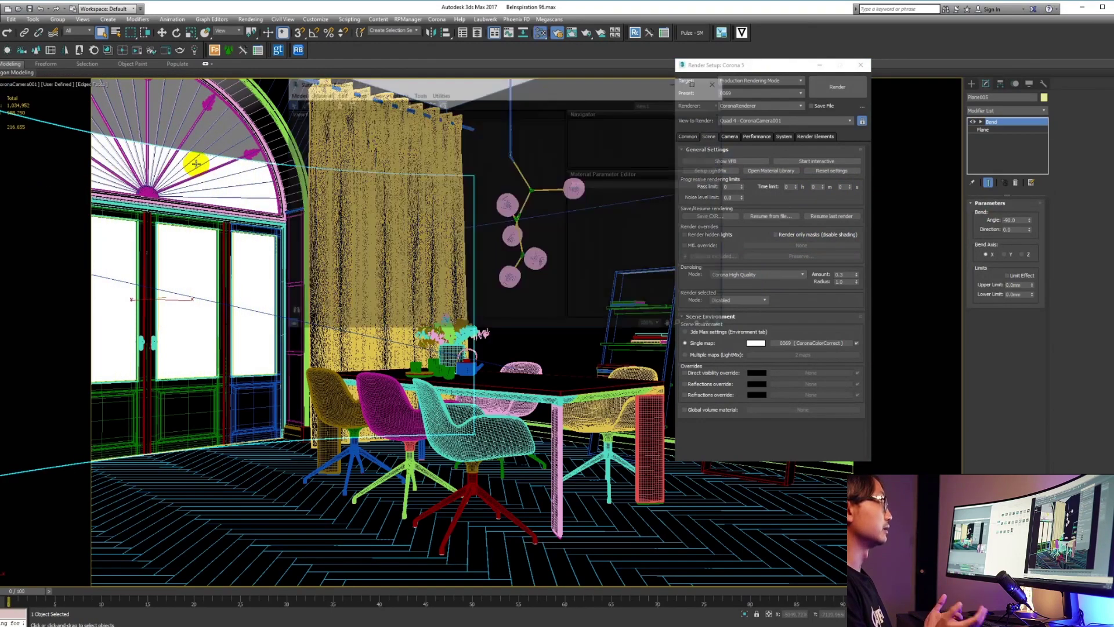
{"action": "left_click", "coordinate": [317, 94]}
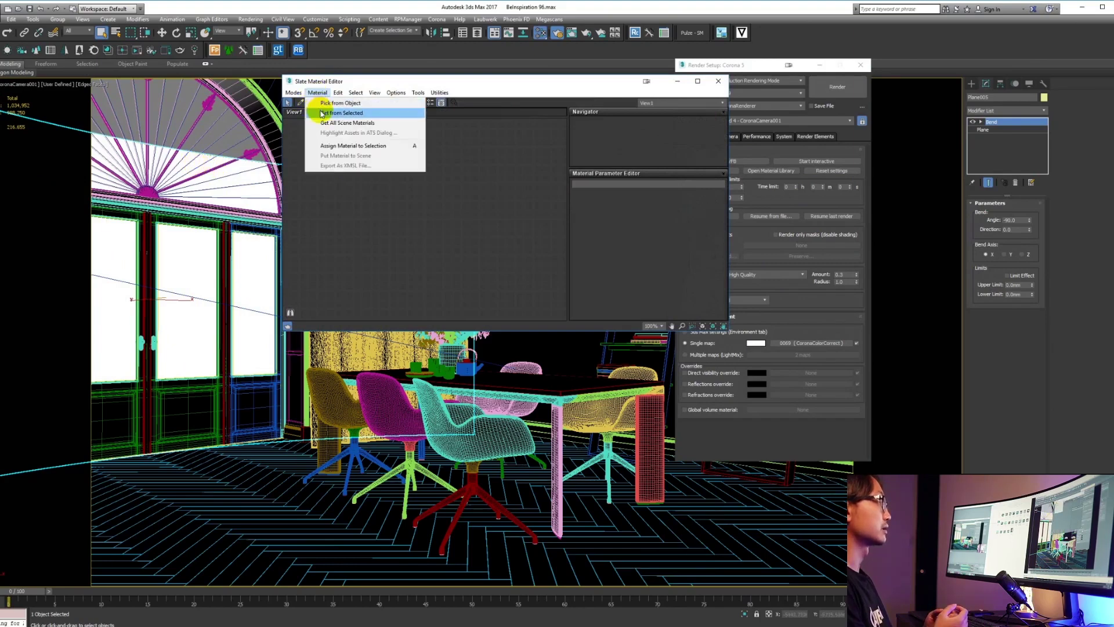
{"action": "left_click", "coordinate": [323, 114]}
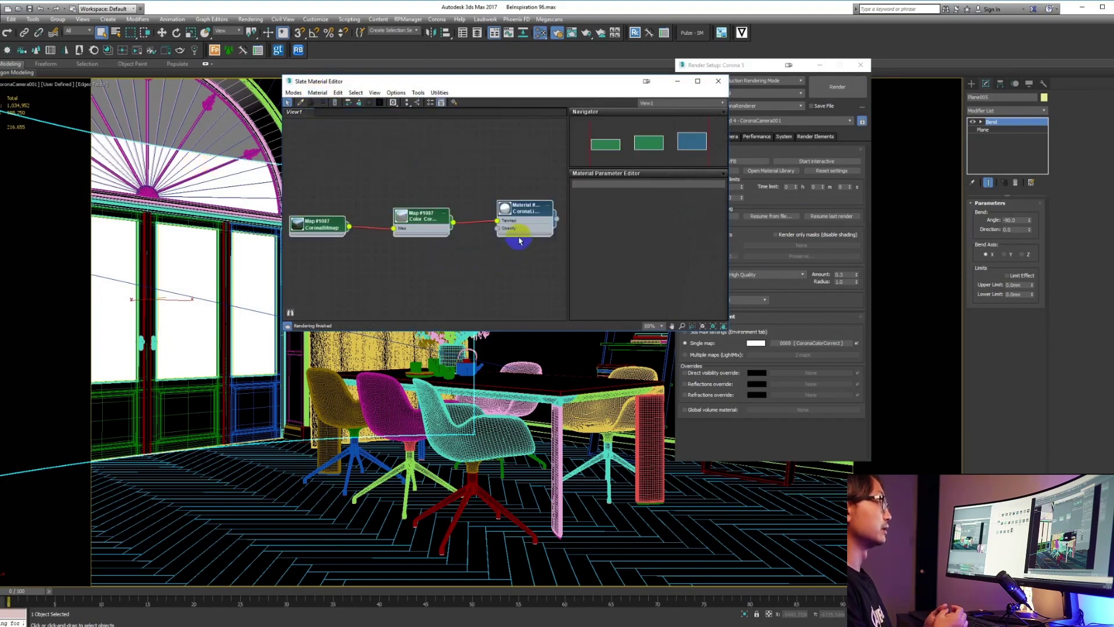
- Add a CoronaMtl below the backdrop's light material and lower its diffuse level so the material turns black
{"action": "left_click", "coordinate": [501, 253]}
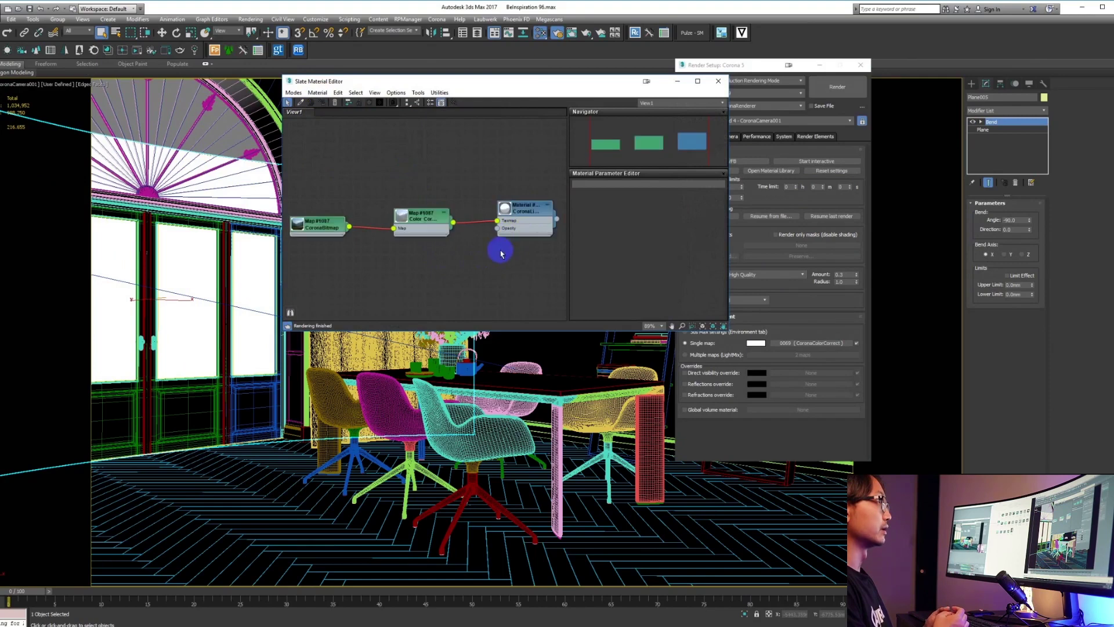
{"action": "middle_click_drag", "start_coordinate": [501, 253], "coordinate": [492, 232]}
{"action": "right_click", "coordinate": [498, 244]}
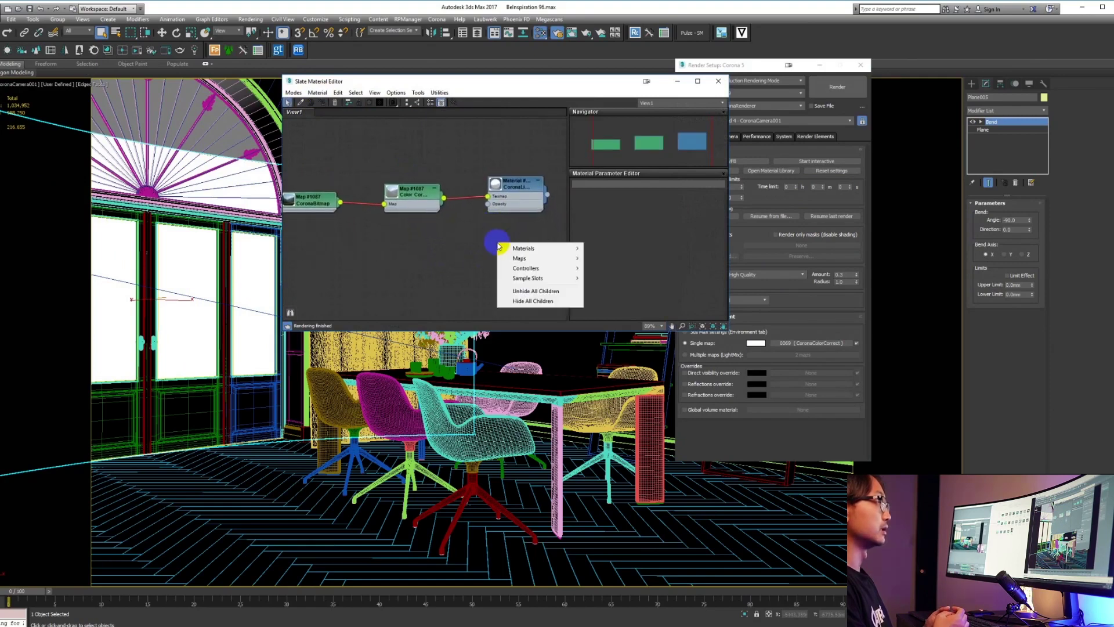
{"action": "mouse_move", "coordinate": [567, 249]}
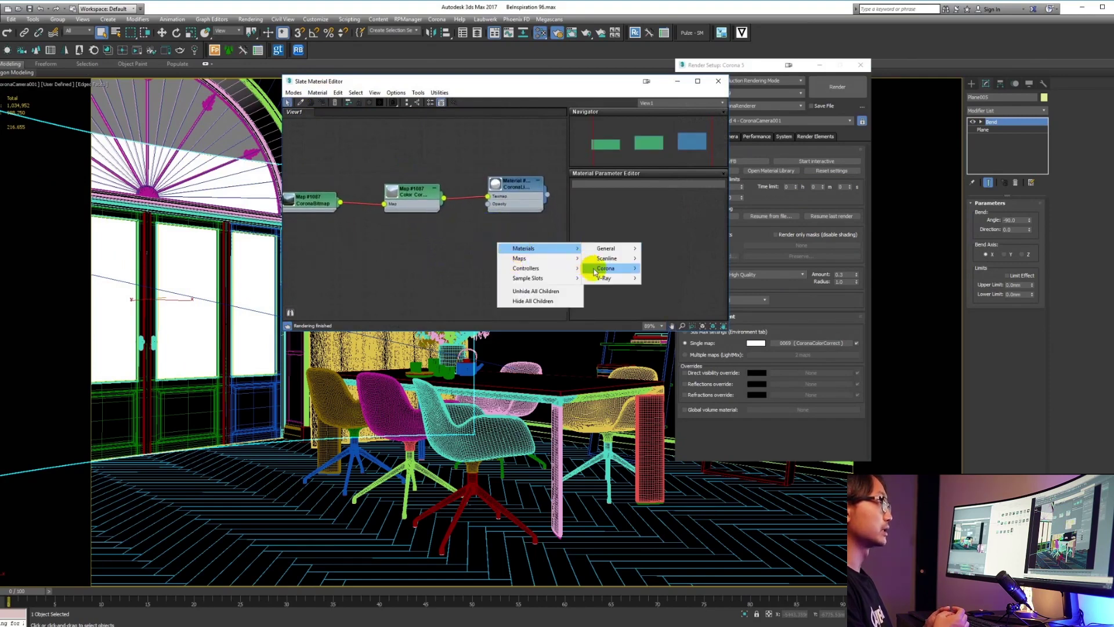
{"action": "mouse_move", "coordinate": [607, 268]}
{"action": "left_click", "coordinate": [661, 295]}
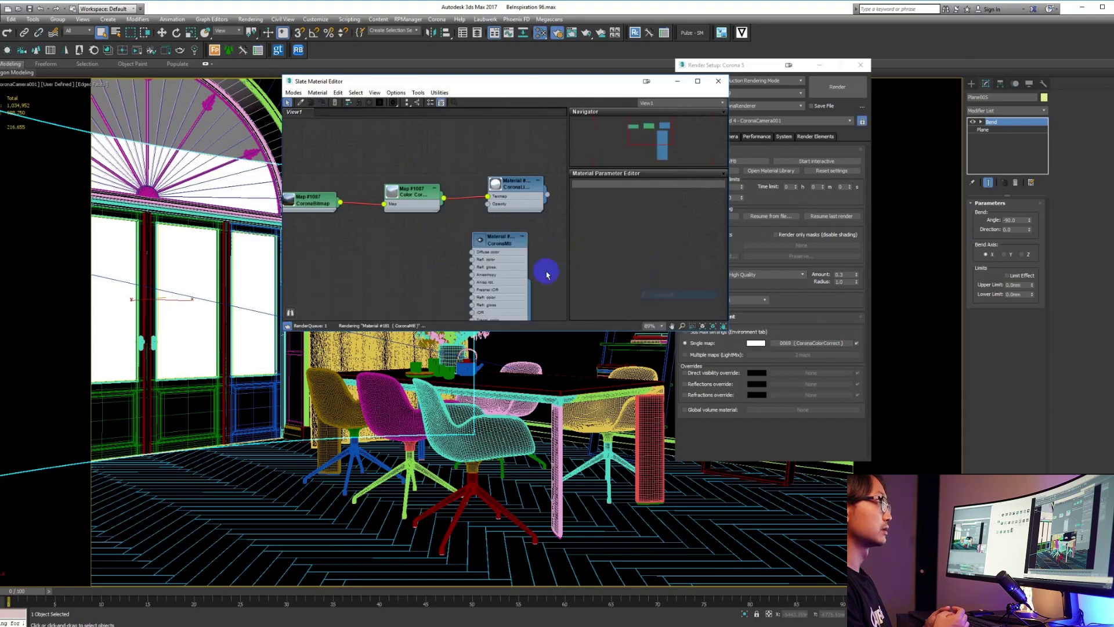
{"action": "double_click", "coordinate": [502, 240]}
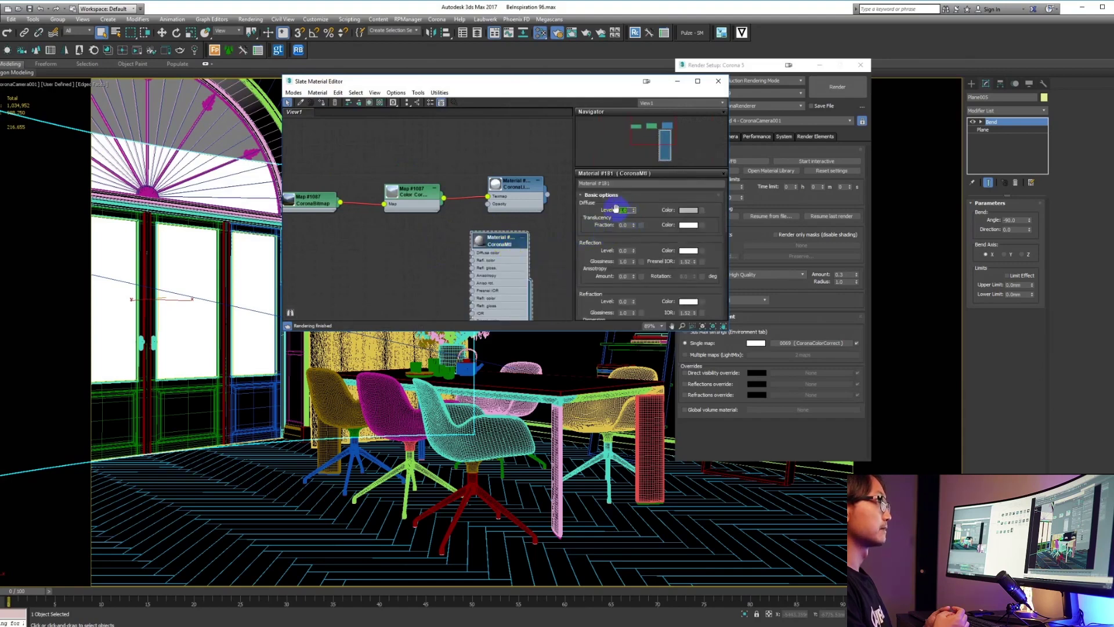
- Connect the Color Correction map to the CoronaMtl's self-illumination input and set the self-illumination multiplier to 1.0
{"action": "left_click_drag", "start_coordinate": [587, 249], "coordinate": [583, 160]}
{"action": "middle_click_drag", "start_coordinate": [433, 272], "coordinate": [441, 220]}
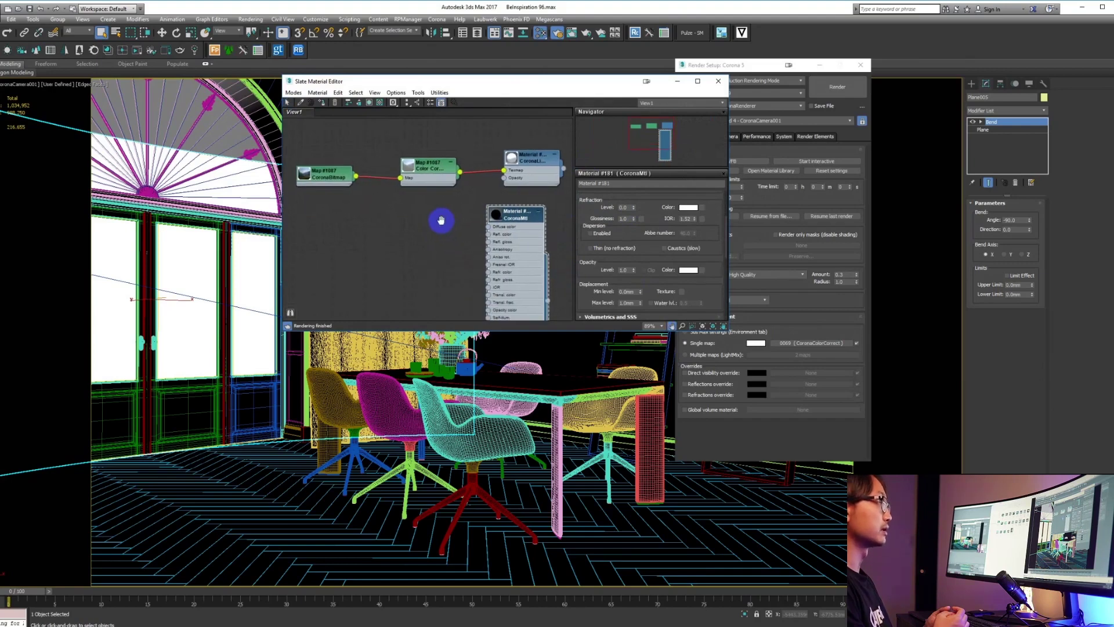
{"action": "left_click_drag", "start_coordinate": [459, 174], "coordinate": [488, 250]}
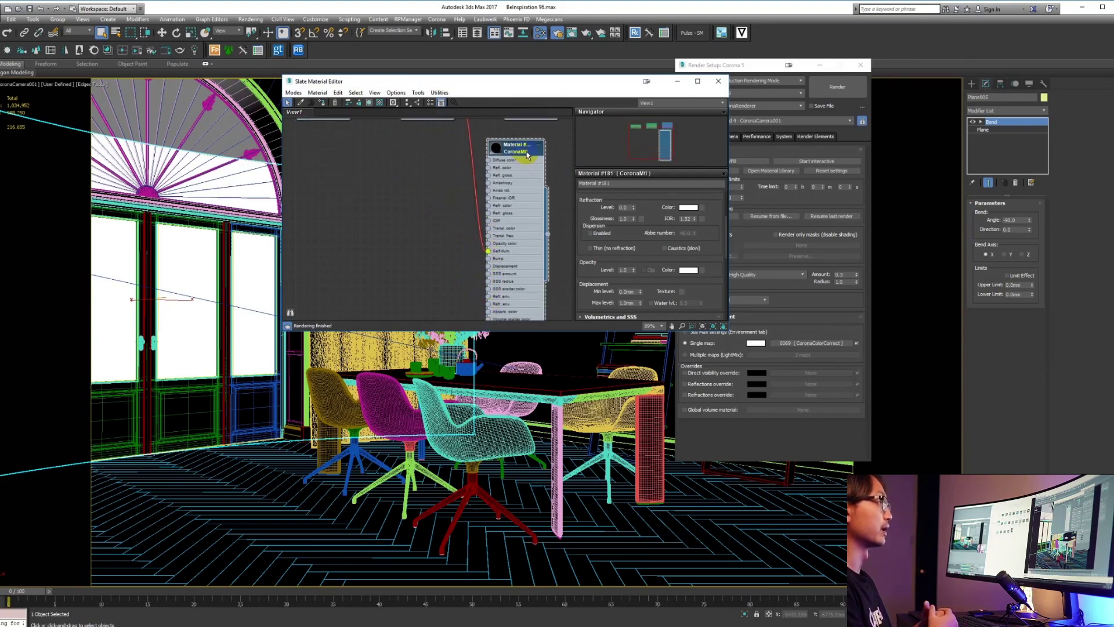
{"action": "left_click_drag", "start_coordinate": [585, 249], "coordinate": [577, 167]}
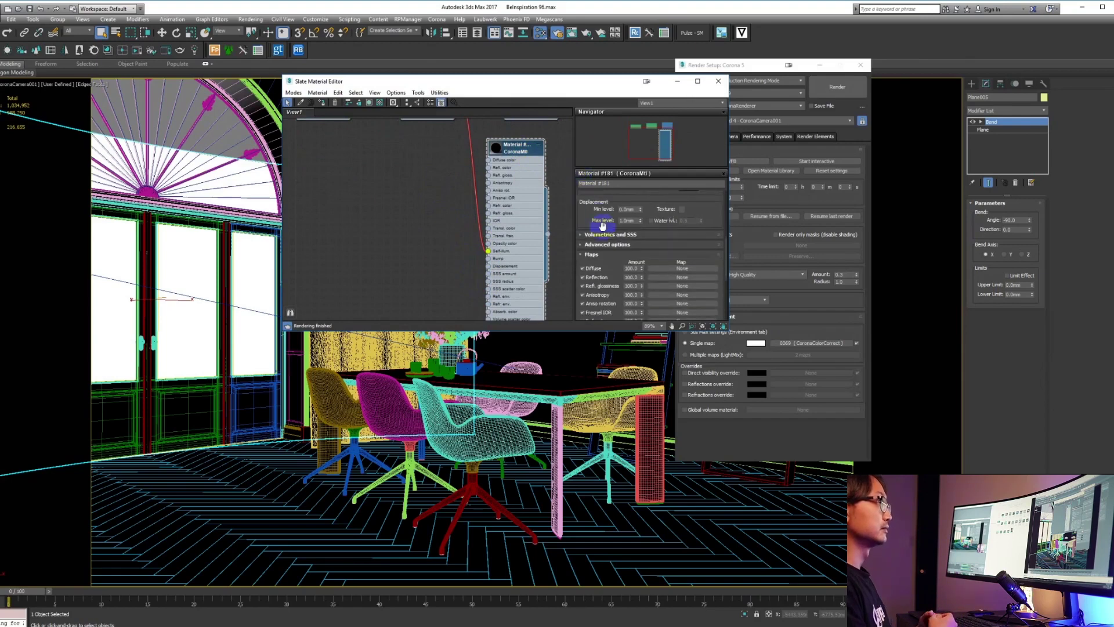
{"action": "left_click", "coordinate": [605, 245]}
{"action": "double_click", "coordinate": [625, 224]}
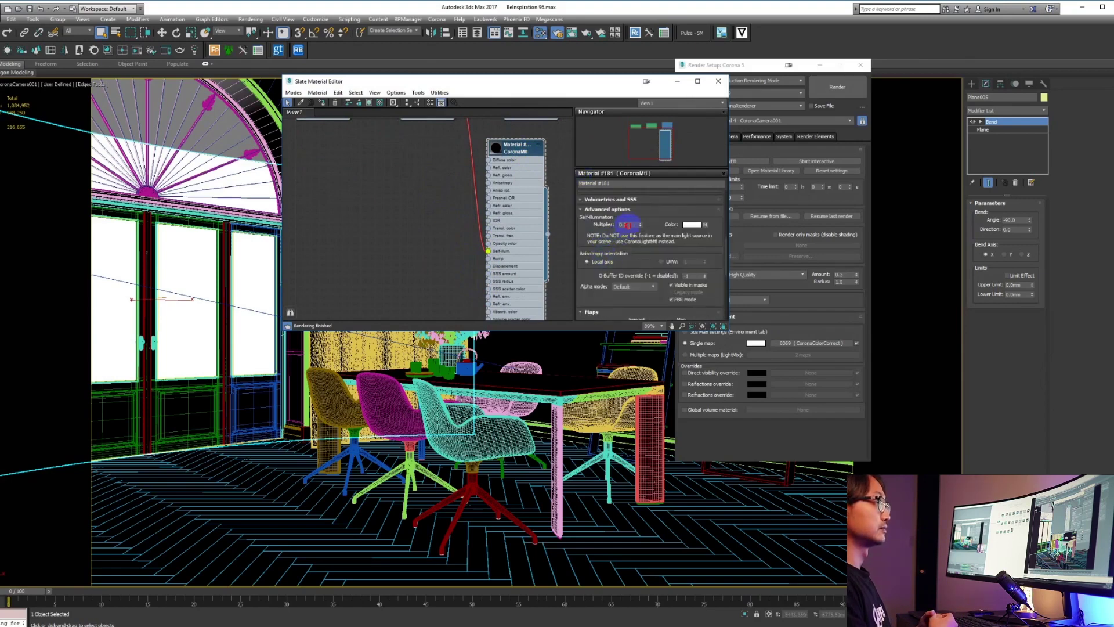
- Add a CoronaRaySwitchMtl and feed the CoronaMtl into its reflect, refract and direct overrides, leaving global illumination empty
{"action": "middle_click_drag", "start_coordinate": [535, 224], "coordinate": [428, 241]}
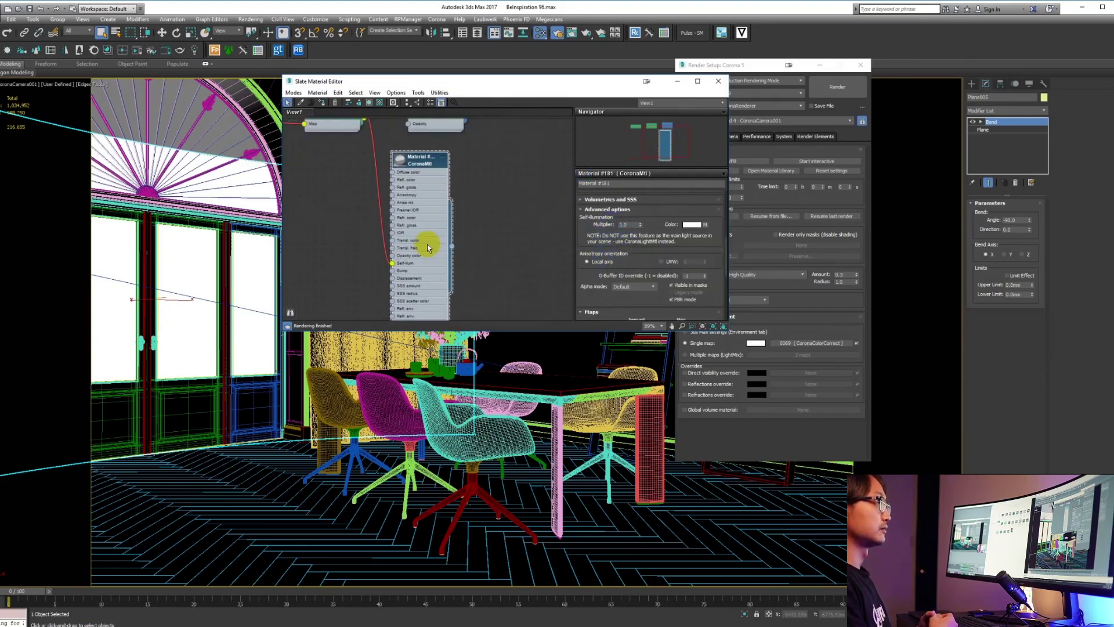
{"action": "left_click_drag", "start_coordinate": [452, 246], "coordinate": [513, 225]}
{"action": "mouse_move", "coordinate": [537, 228]}
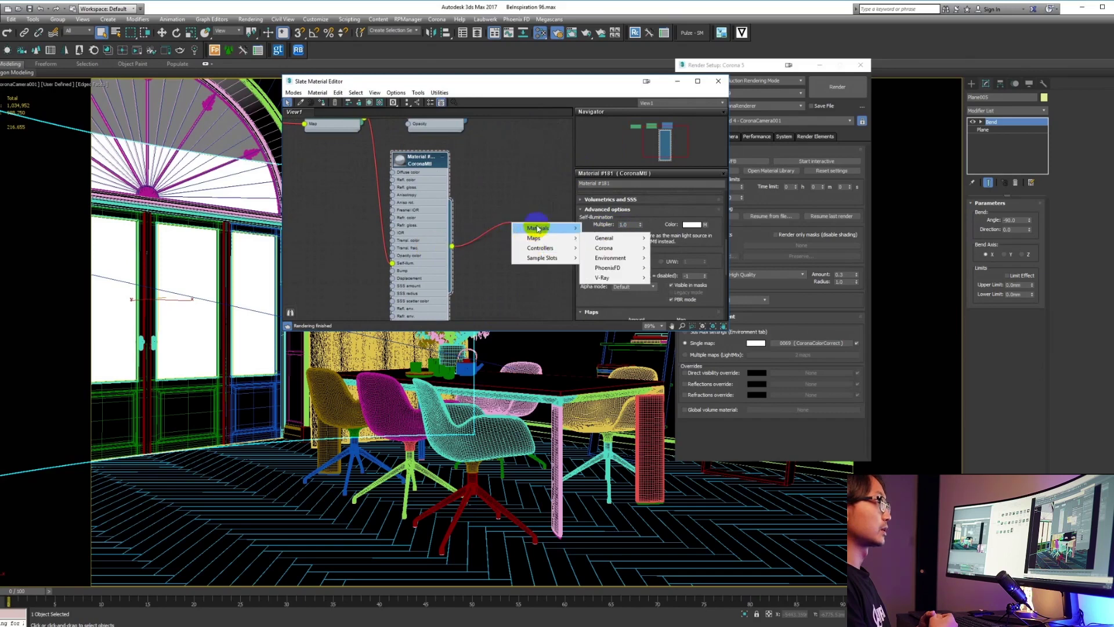
{"action": "mouse_move", "coordinate": [616, 251]}
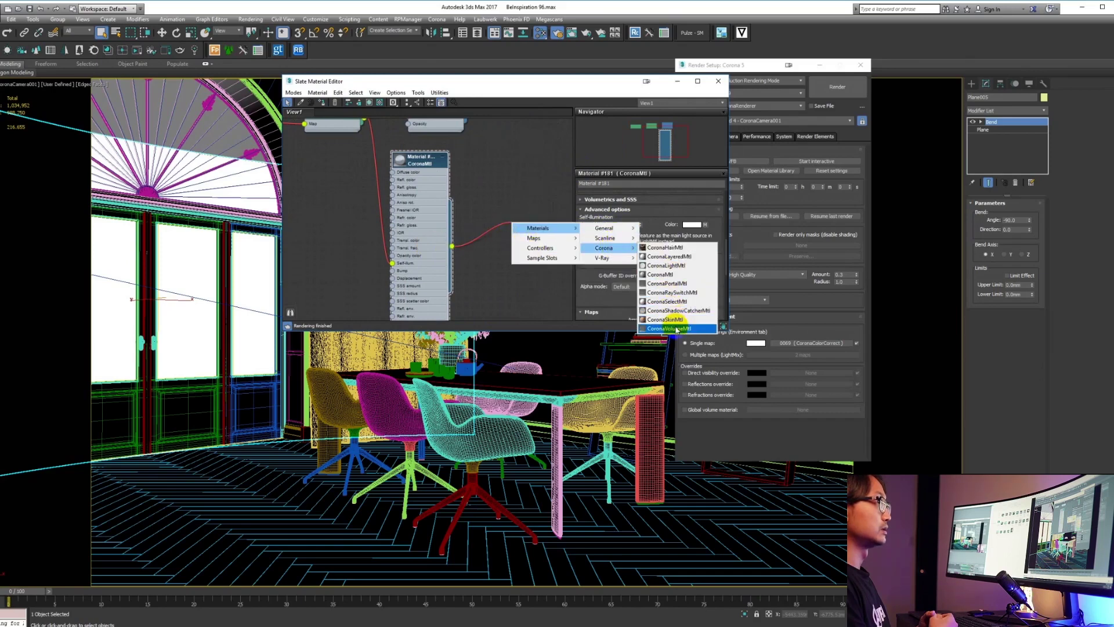
{"action": "left_click", "coordinate": [672, 292]}
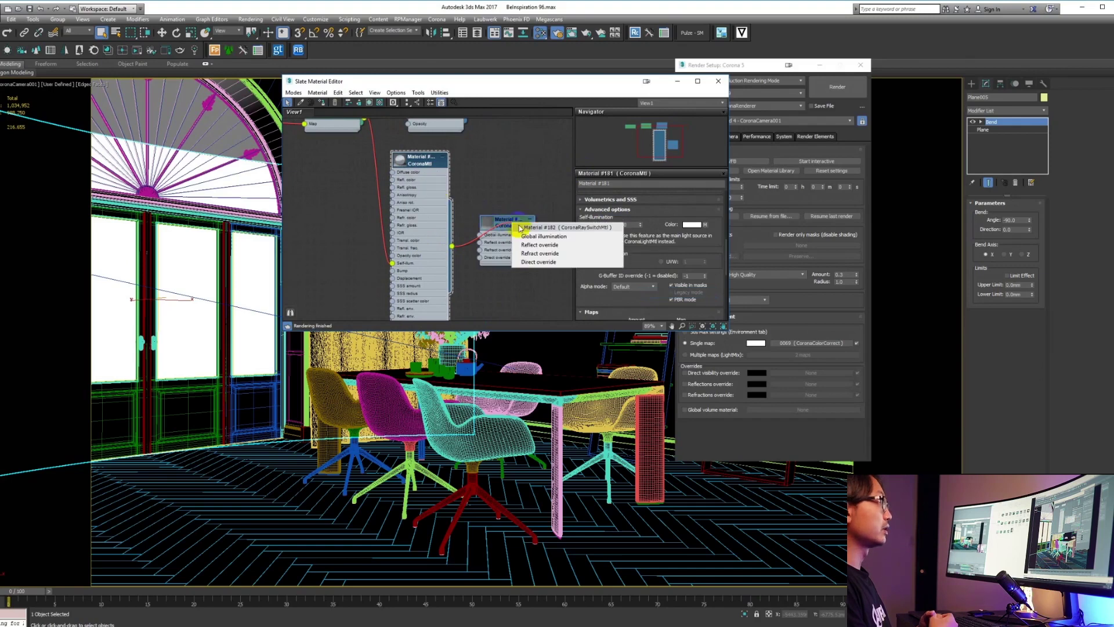
{"action": "left_click", "coordinate": [527, 237]}
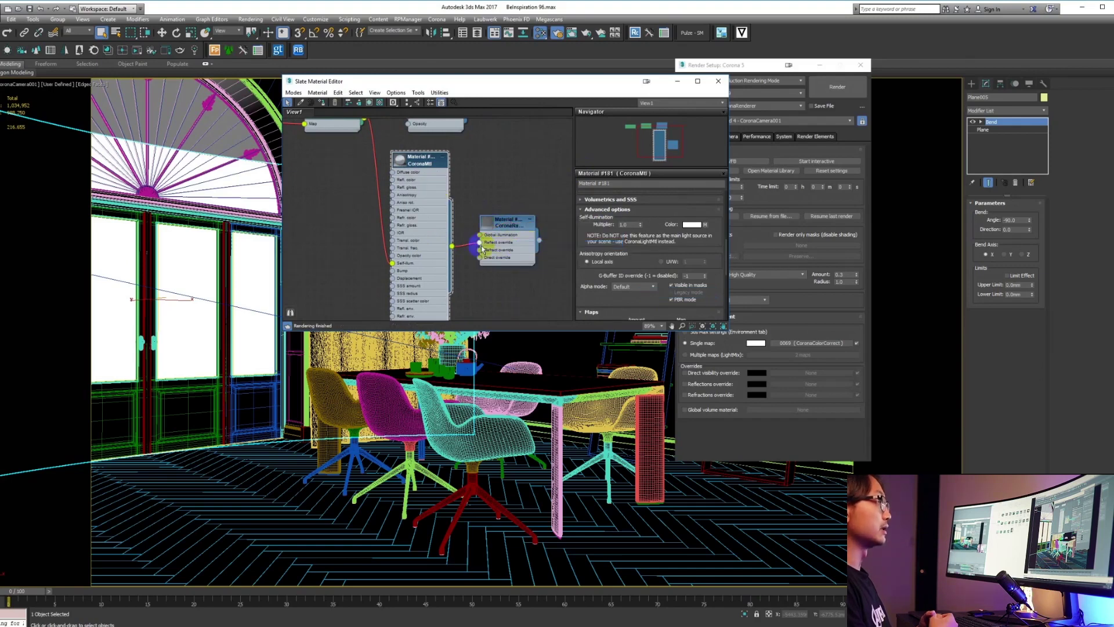
{"action": "left_click_drag", "start_coordinate": [481, 251], "coordinate": [481, 250]}
{"action": "left_click_drag", "start_coordinate": [452, 247], "coordinate": [481, 258]}
{"action": "middle_click_drag", "start_coordinate": [524, 246], "coordinate": [440, 264]}
{"action": "left_click_drag", "start_coordinate": [433, 247], "coordinate": [450, 248]}
- Display the CoronaRaySwitchMtl's parameters and assign that material to the selected backdrop plane
{"action": "double_click", "coordinate": [450, 248]}
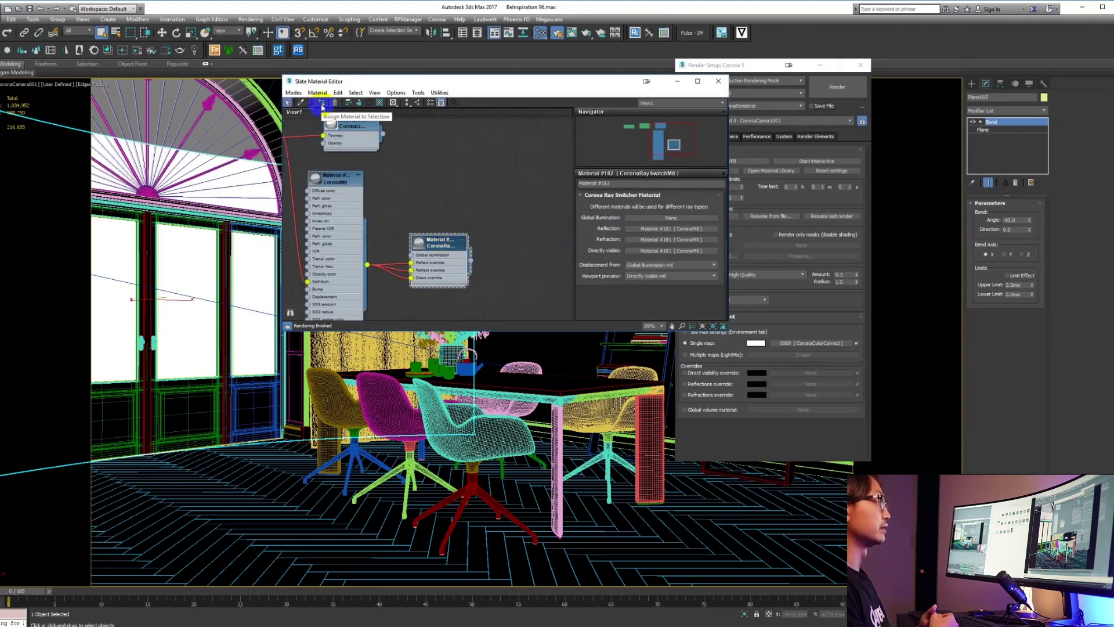
{"action": "left_click", "coordinate": [322, 107]}
{"action": "left_click", "coordinate": [467, 197]}
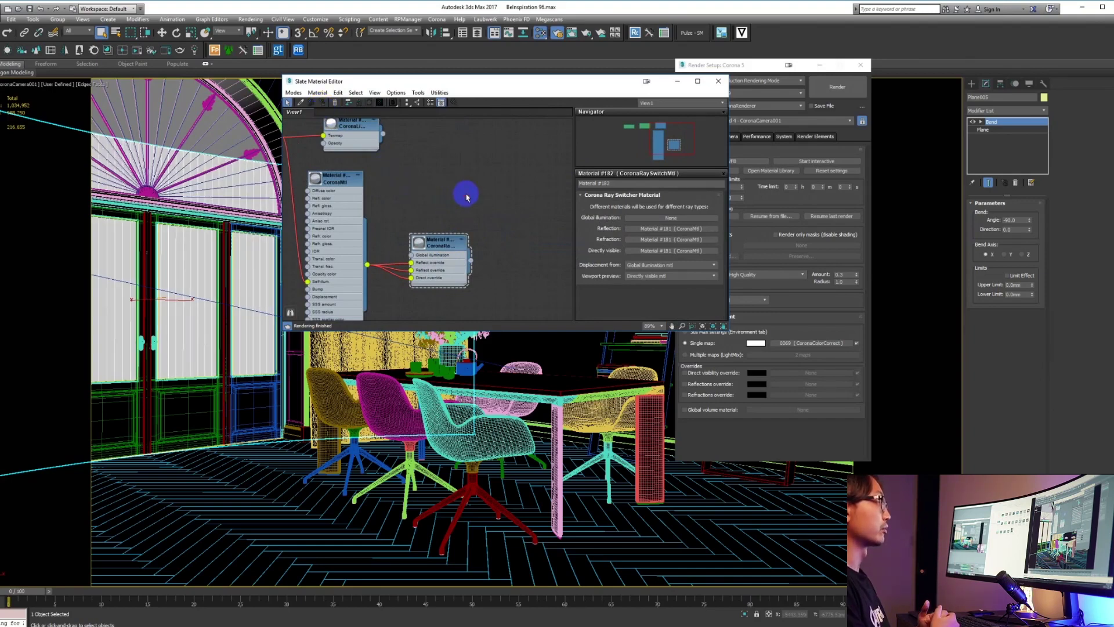
- Start Corona interactive rendering of the camera view and pan the camera slightly
{"action": "left_click", "coordinate": [137, 51]}
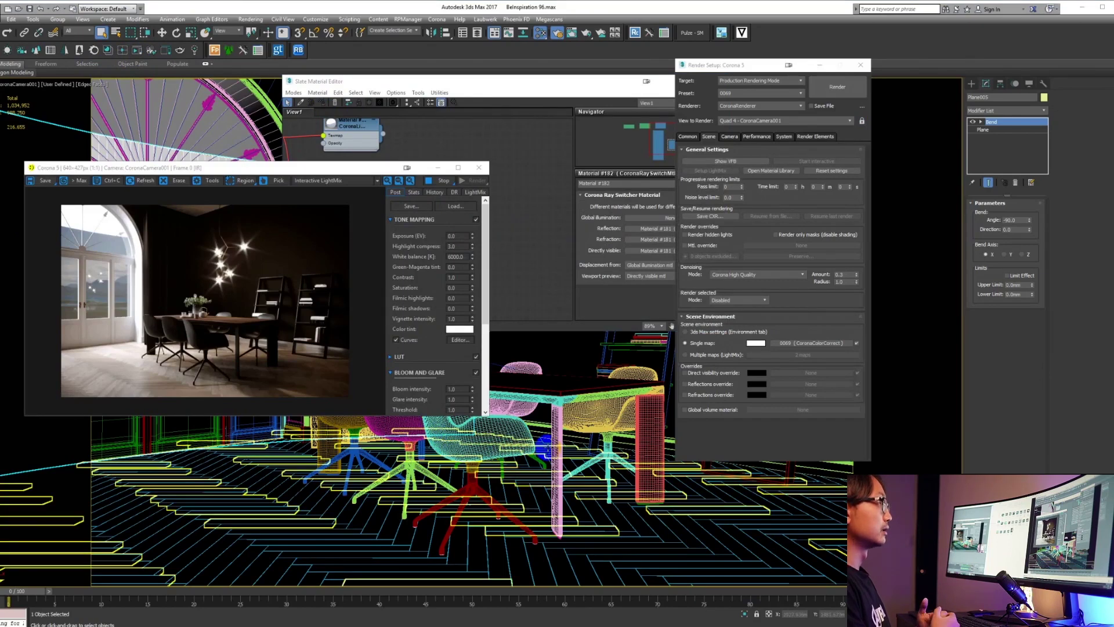
{"action": "middle_click_drag", "start_coordinate": [545, 448], "coordinate": [543, 444]}
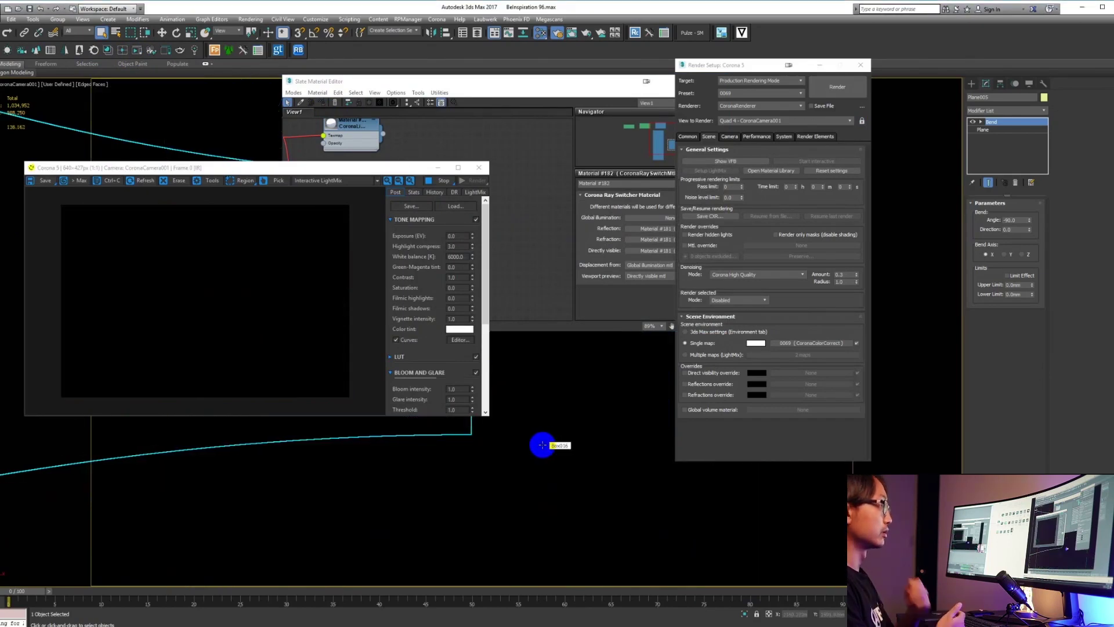
- Select the active viewport's Corona camera and enable its camera clipping
{"action": "left_click", "coordinate": [14, 87]}
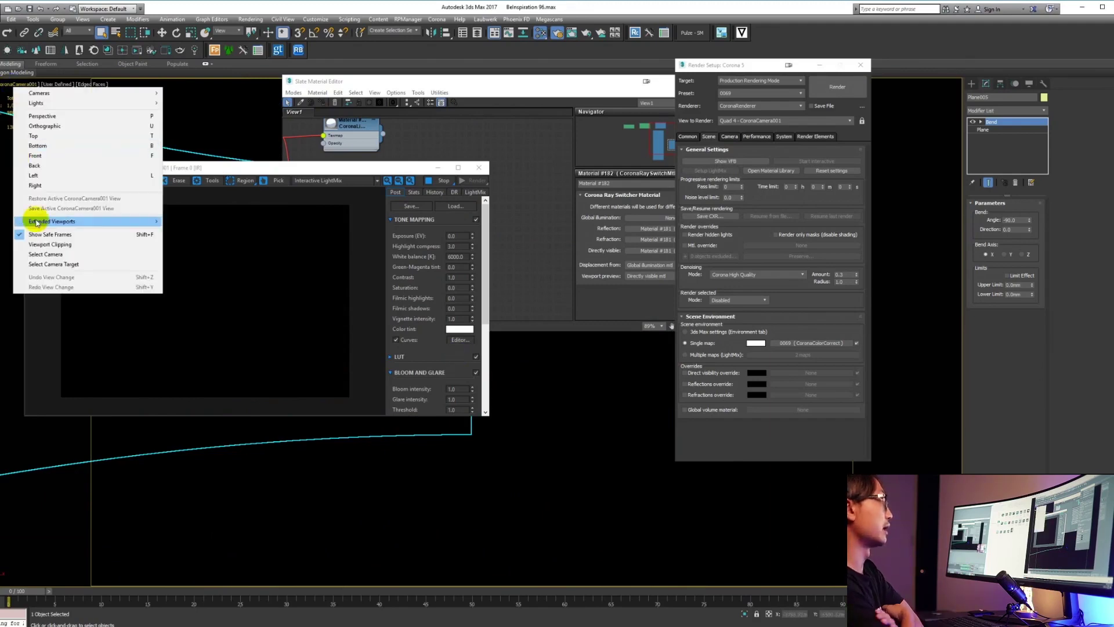
{"action": "left_click", "coordinate": [38, 253]}
{"action": "left_click", "coordinate": [997, 135]}
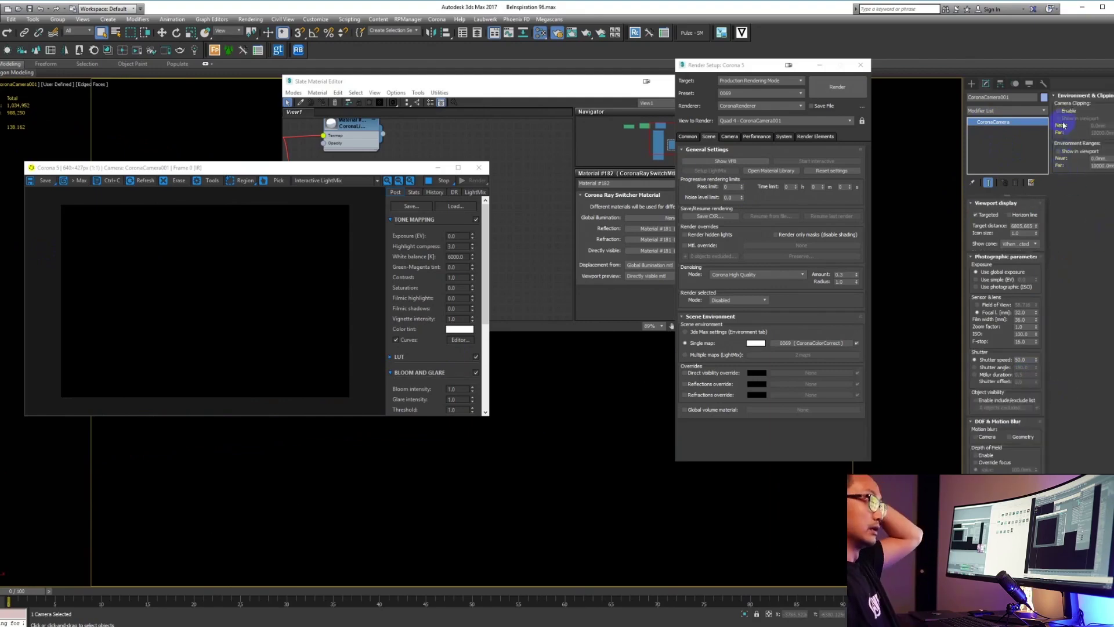
{"action": "left_click", "coordinate": [1064, 111]}
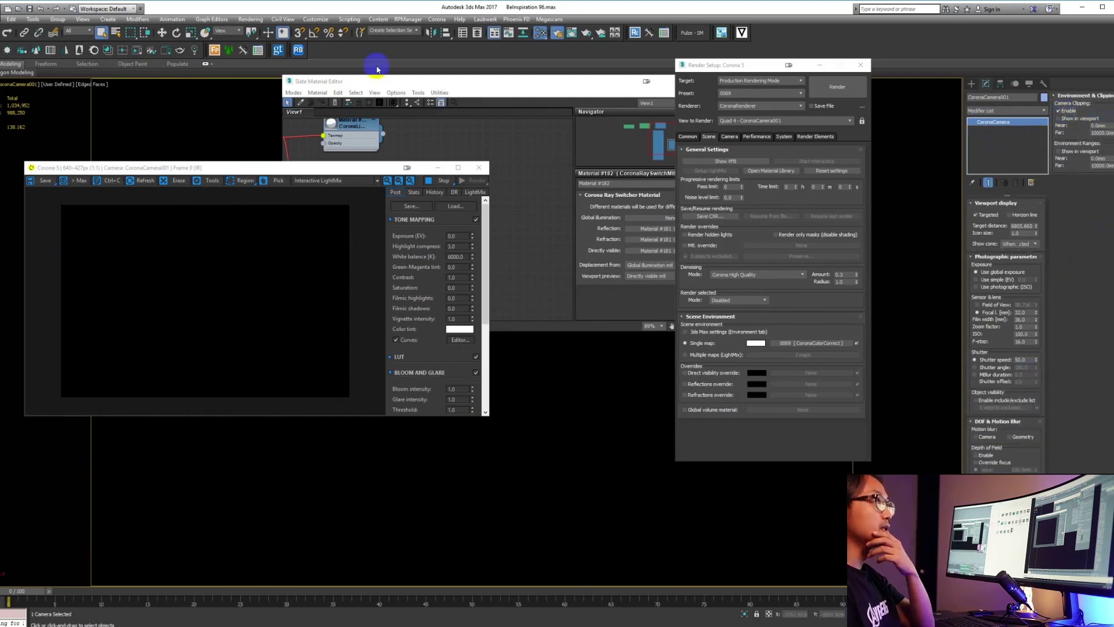
- Change the scene's metric display units to meters in Units Setup
{"action": "left_click", "coordinate": [316, 20]}
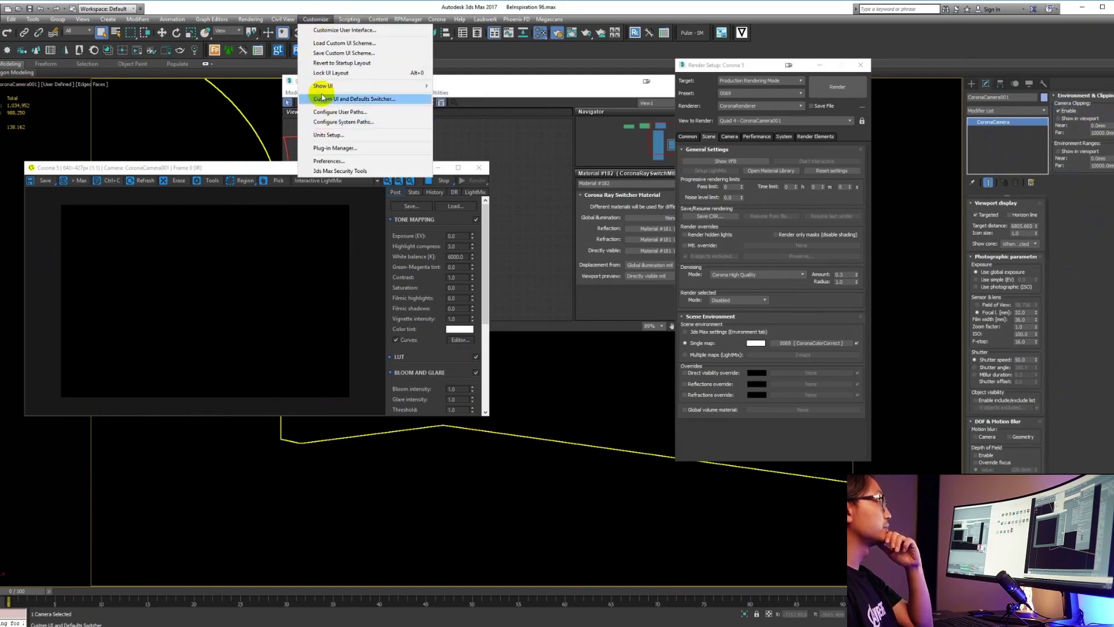
{"action": "left_click", "coordinate": [325, 135]}
{"action": "left_click", "coordinate": [522, 287]}
{"action": "left_click", "coordinate": [521, 313]}
{"action": "left_click", "coordinate": [557, 398]}
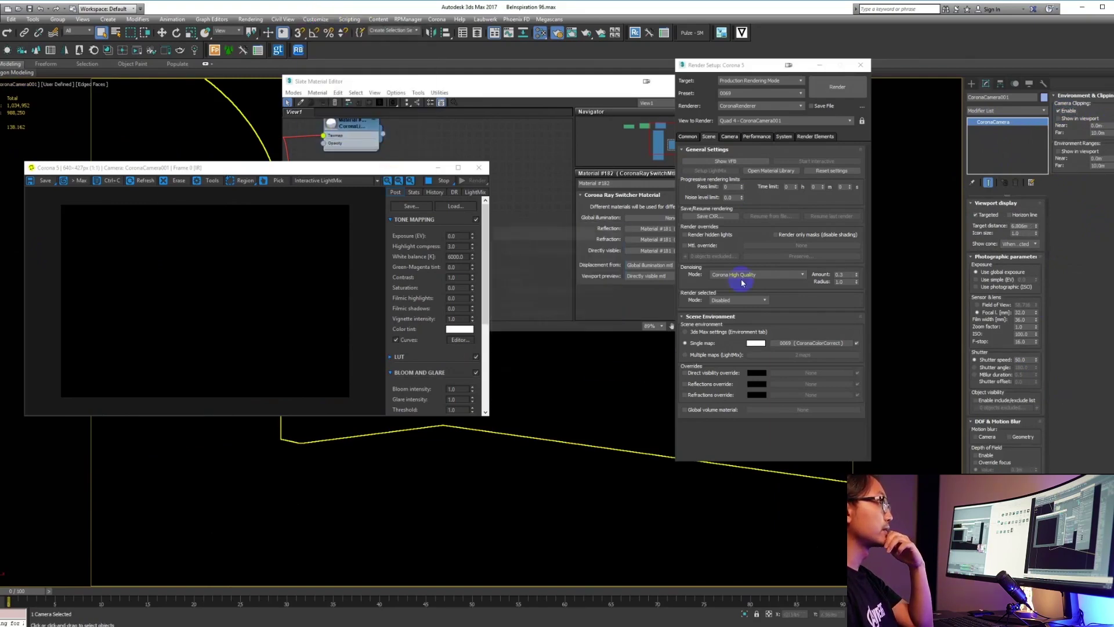
- Set the camera's near clipping distance to 1.0 m
{"action": "double_click", "coordinate": [1098, 126]}
{"action": "type", "text": "1"}
{"action": "key", "text": "Return"}
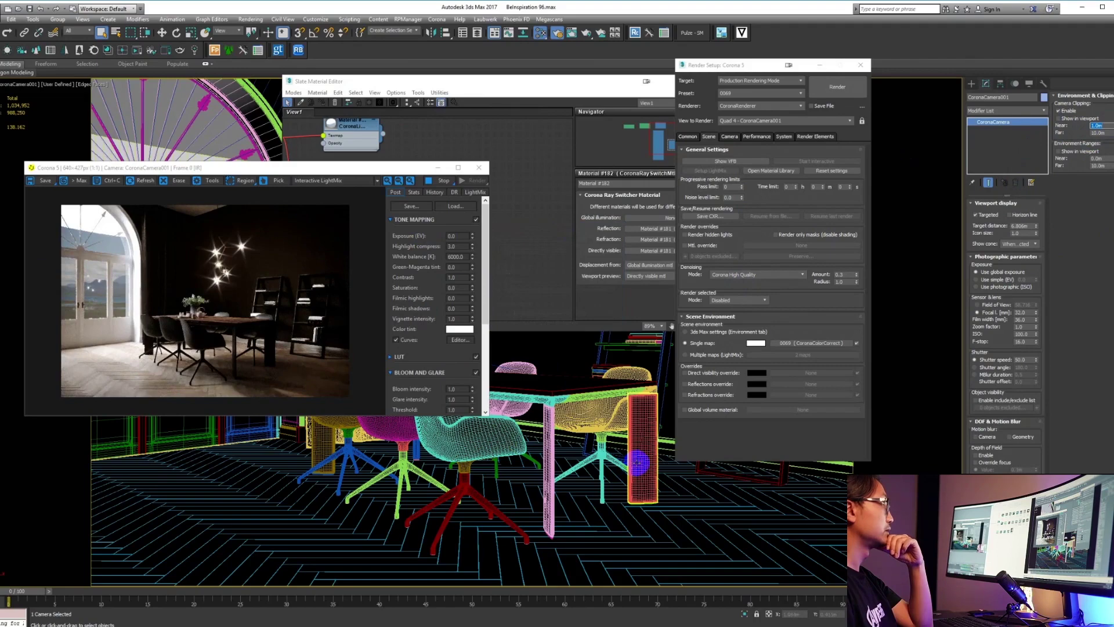
- Pan and dolly the Corona camera to reframe the dining table, chairs and arched window in the interactive render
{"action": "middle_click_drag", "start_coordinate": [642, 458], "coordinate": [628, 458]}
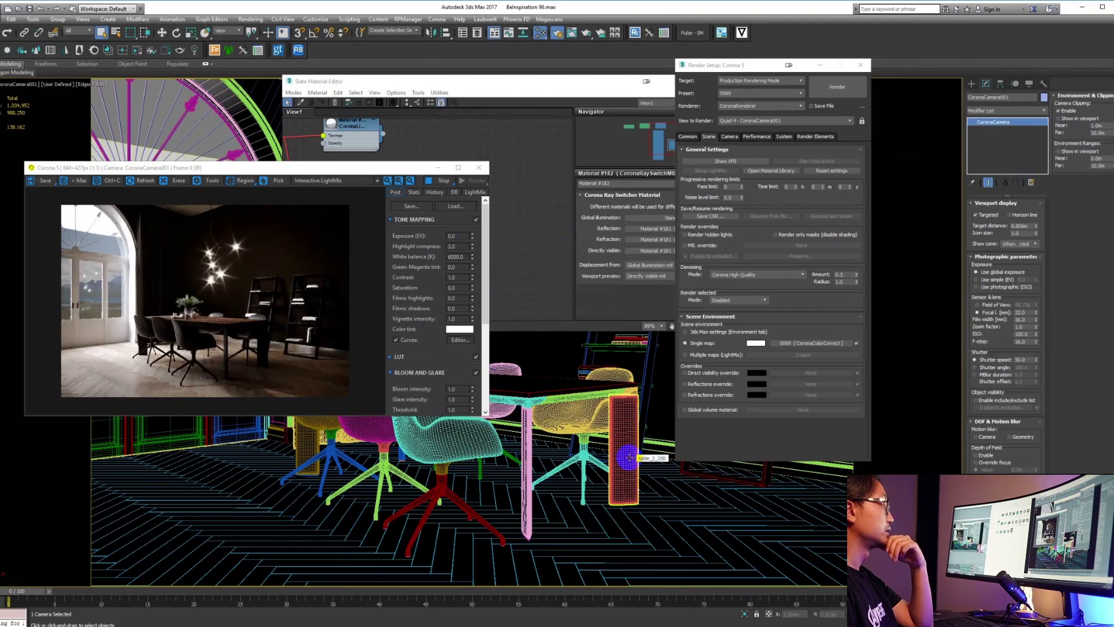
{"action": "middle_click_drag", "start_coordinate": [629, 458], "coordinate": [618, 458]}
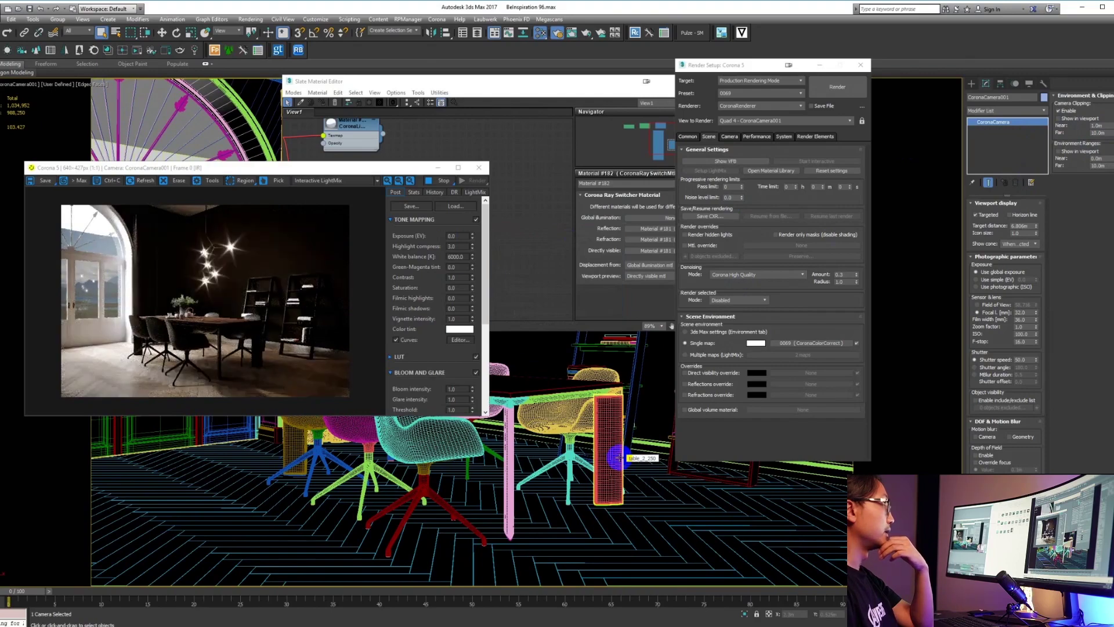
{"action": "middle_click_drag", "start_coordinate": [615, 456], "coordinate": [618, 457]}
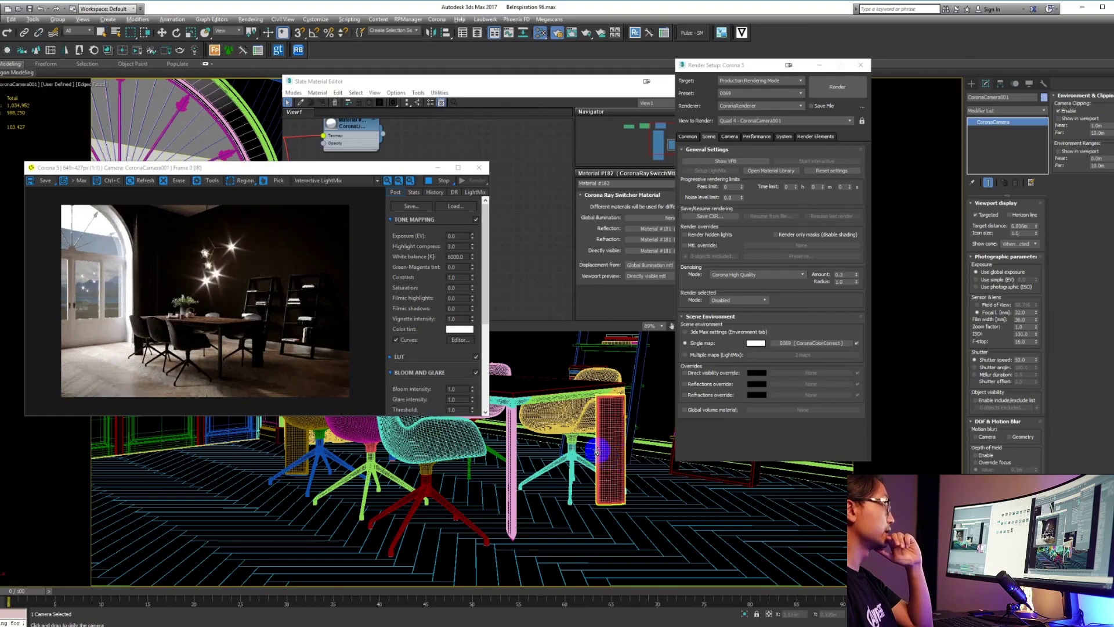
{"action": "scroll", "coordinate": [598, 449], "scroll_direction": "up", "scroll_amount": 1}
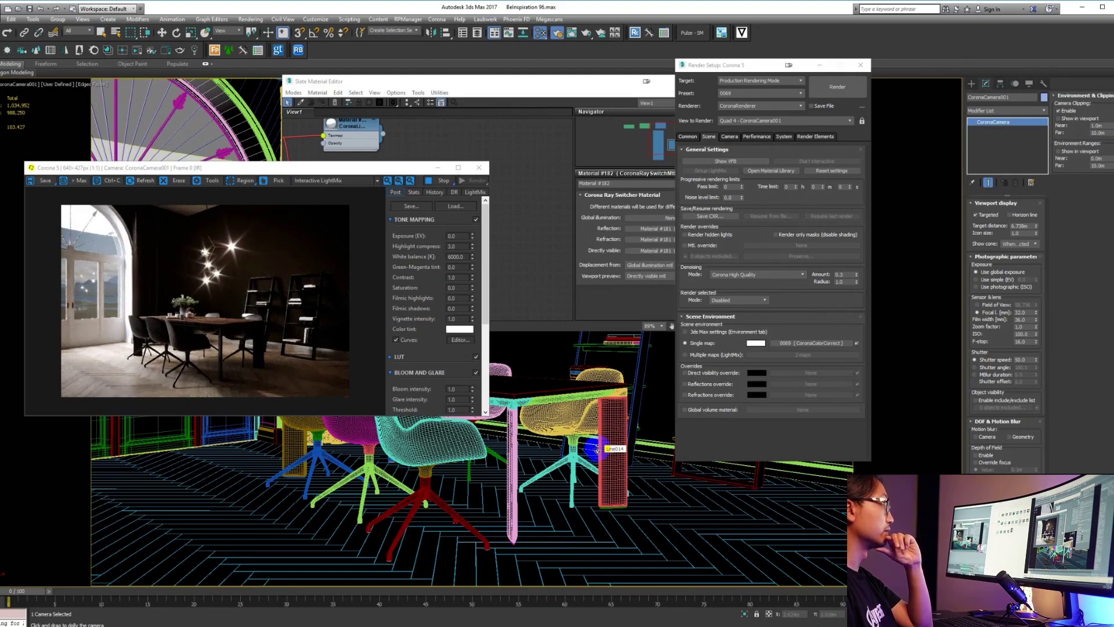
{"action": "right_click", "coordinate": [598, 450]}
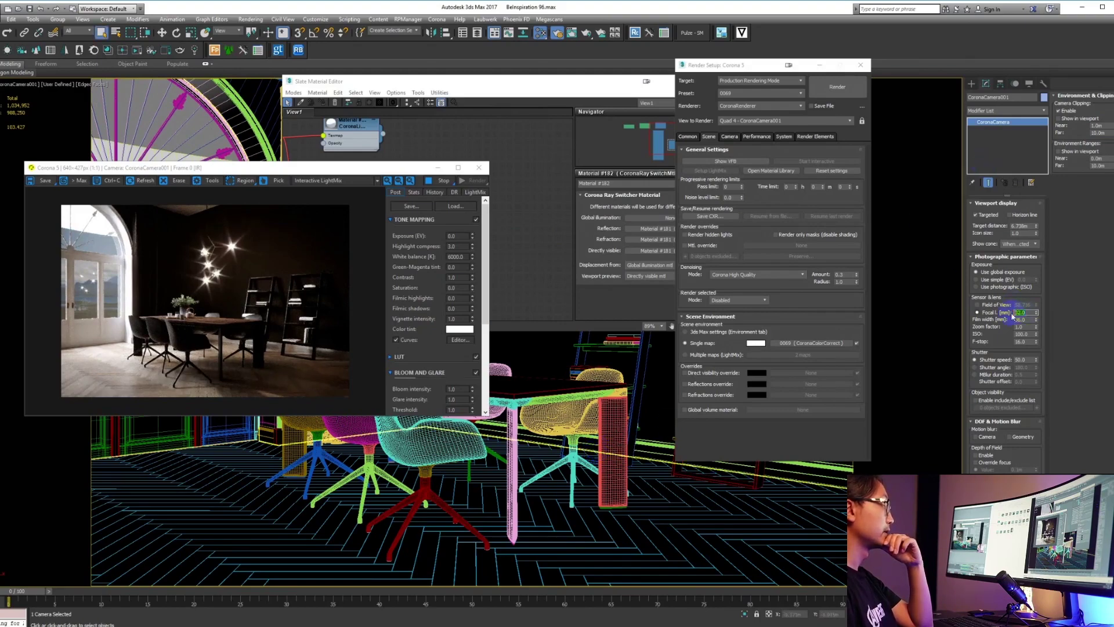
- Set the camera's focal length to 30 mm and fine-tune its framing of the dining area
{"action": "type", "text": "0"}
{"action": "key", "text": "Return"}
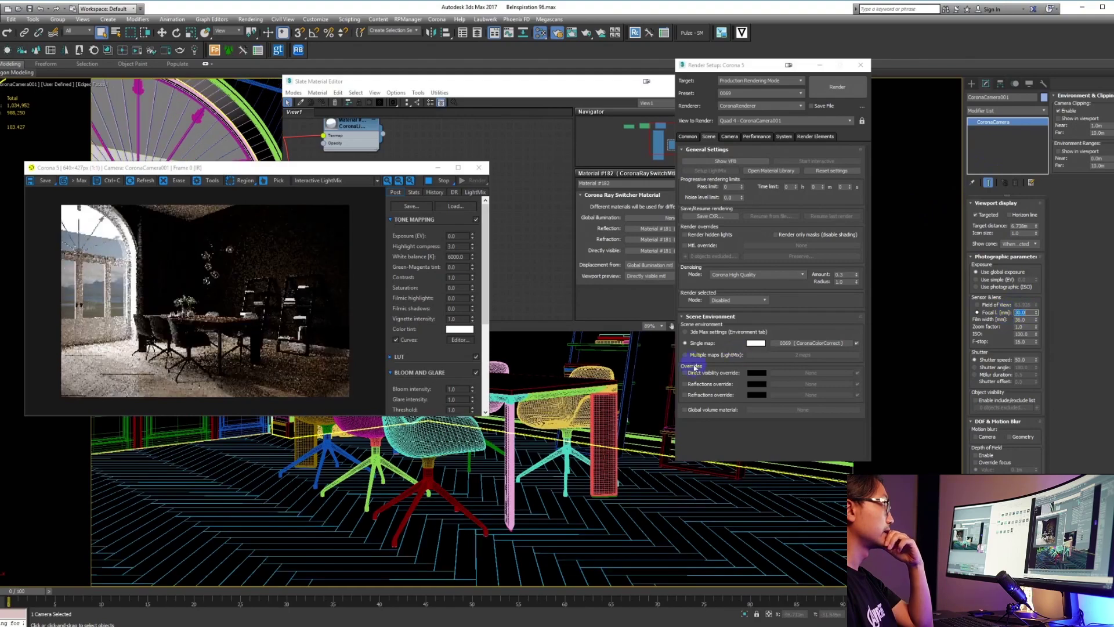
{"action": "left_click_drag", "start_coordinate": [543, 404], "coordinate": [535, 397]}
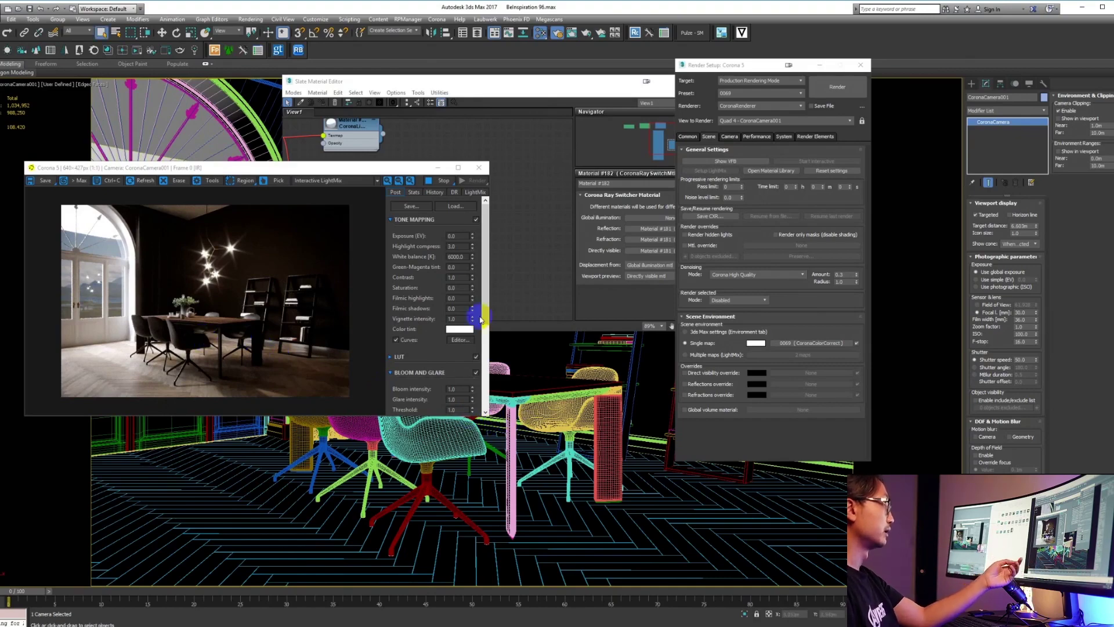
- Set the bloom and glare streak count to 6 and the glare intensity to 0.1, checking the pendant lights in the render
{"action": "left_click_drag", "start_coordinate": [484, 298], "coordinate": [480, 373]}
{"action": "double_click", "coordinate": [452, 301]}
{"action": "type", "text": "8"}
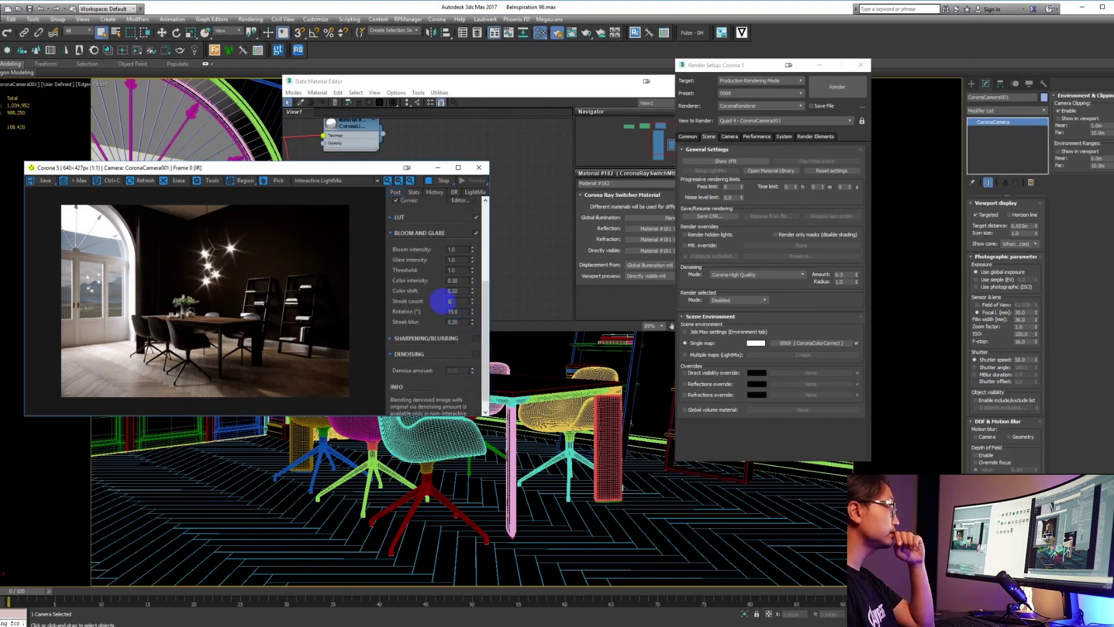
{"action": "left_click", "coordinate": [463, 260]}
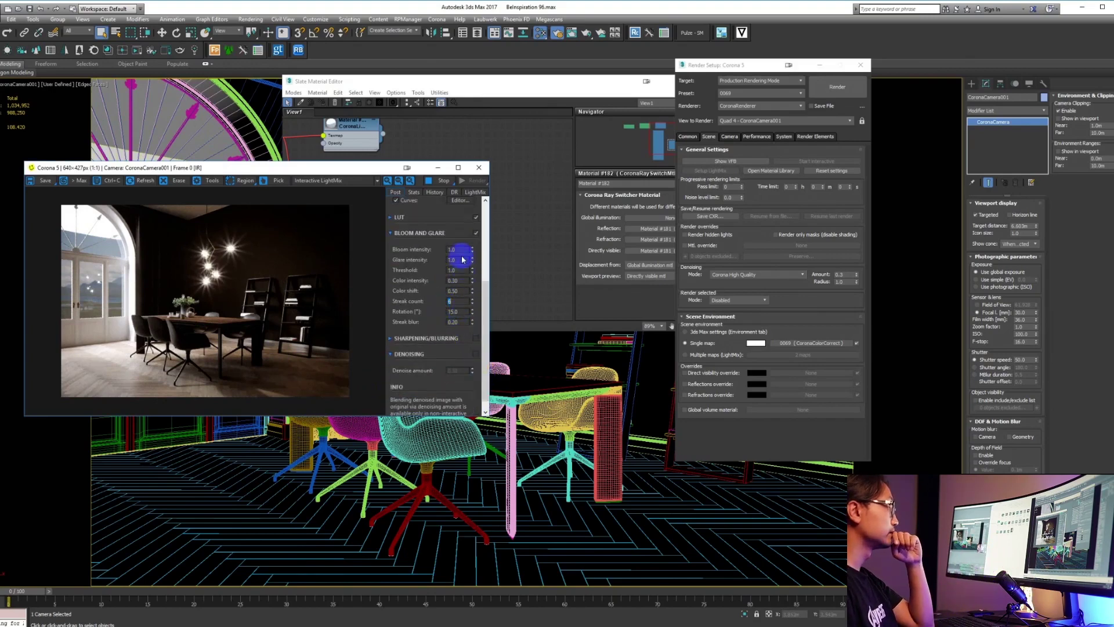
{"action": "left_click_drag", "start_coordinate": [462, 259], "coordinate": [433, 262]}
{"action": "type", "text": "."}
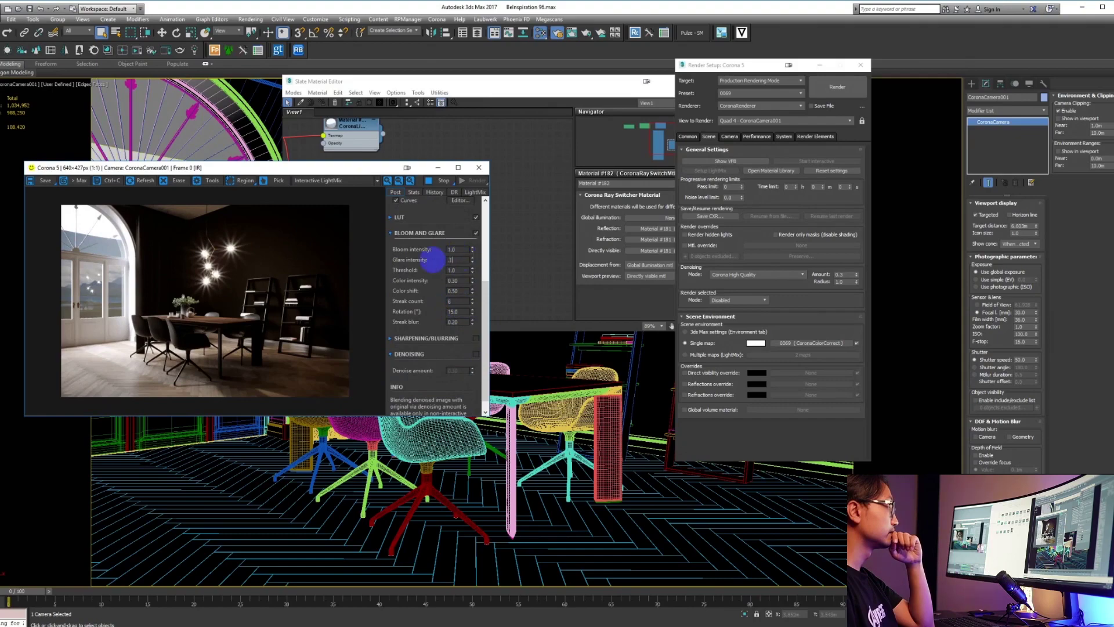
{"action": "left_click", "coordinate": [228, 258]}
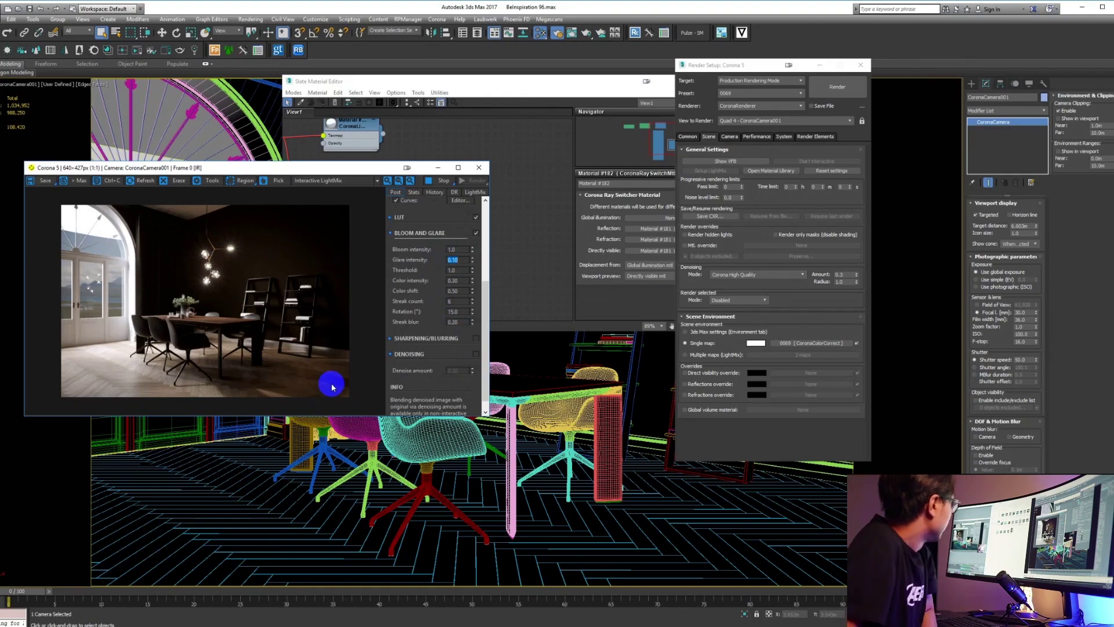
{"action": "scroll", "coordinate": [239, 320], "scroll_direction": "up", "scroll_amount": 1}
{"action": "scroll", "coordinate": [236, 320], "scroll_direction": "down", "scroll_amount": 1}
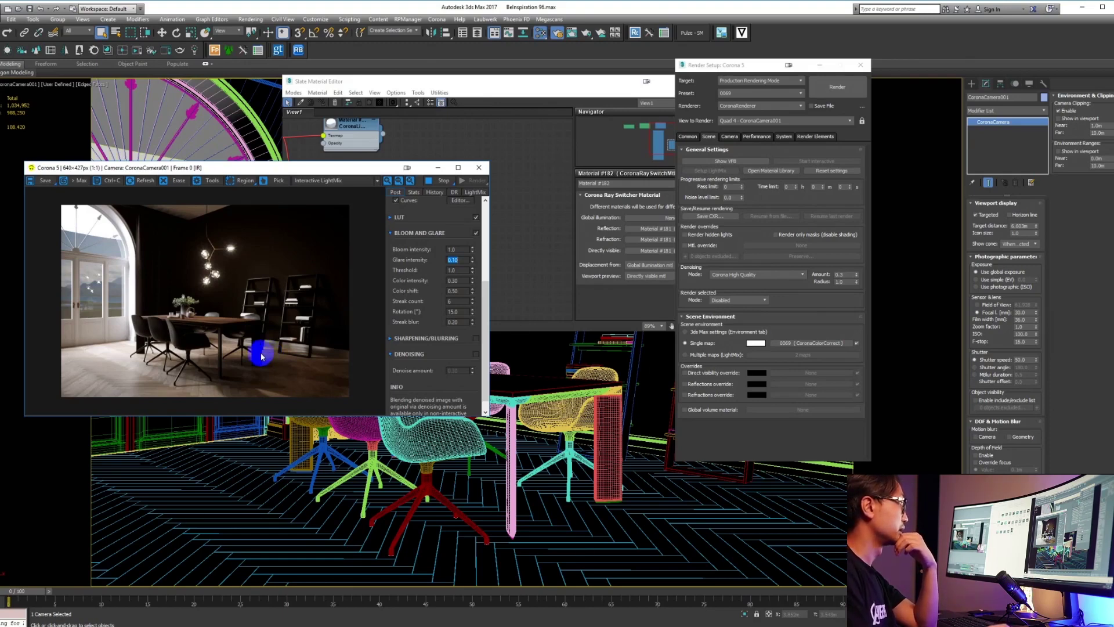
{"action": "scroll", "coordinate": [111, 254], "scroll_direction": "up", "scroll_amount": 1}
{"action": "scroll", "coordinate": [200, 281], "scroll_direction": "down", "scroll_amount": 1}
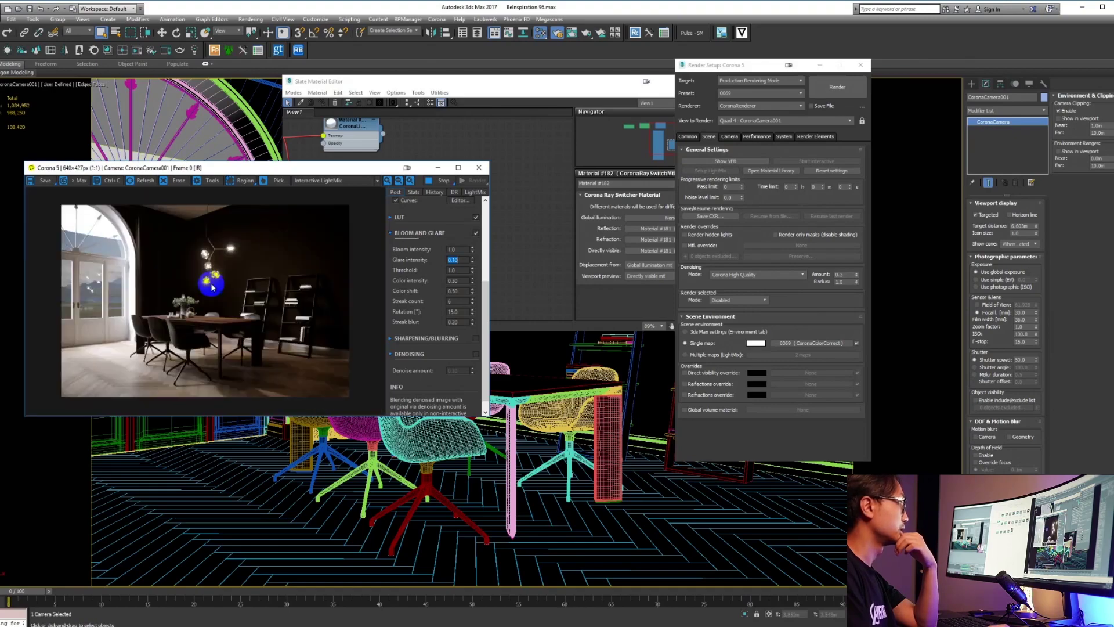
- Stop the interactive render and open Modern Rugs.max from the Modern Rugs MAXC folder for merging
{"action": "left_click", "coordinate": [442, 181]}
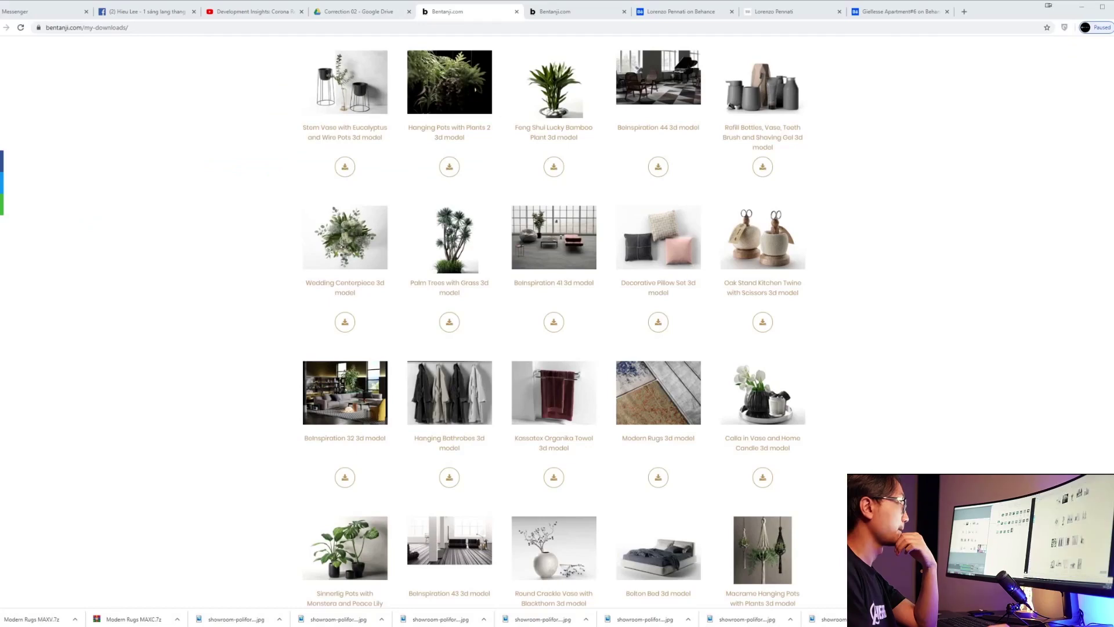
{"action": "key", "text": "alt+Tab"}
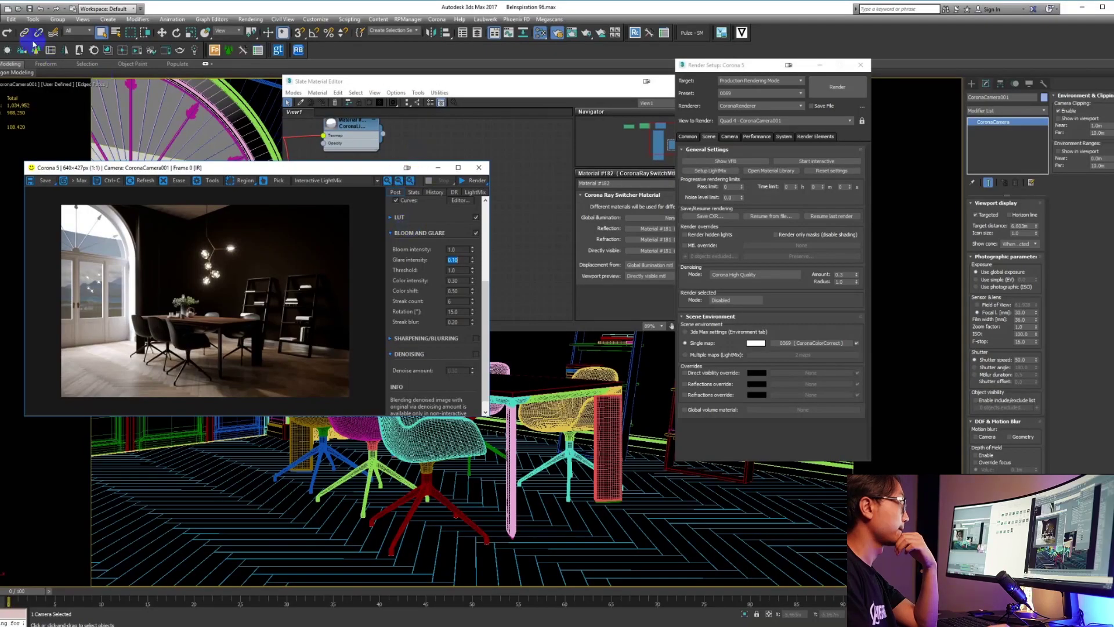
{"action": "left_click", "coordinate": [3, 19]}
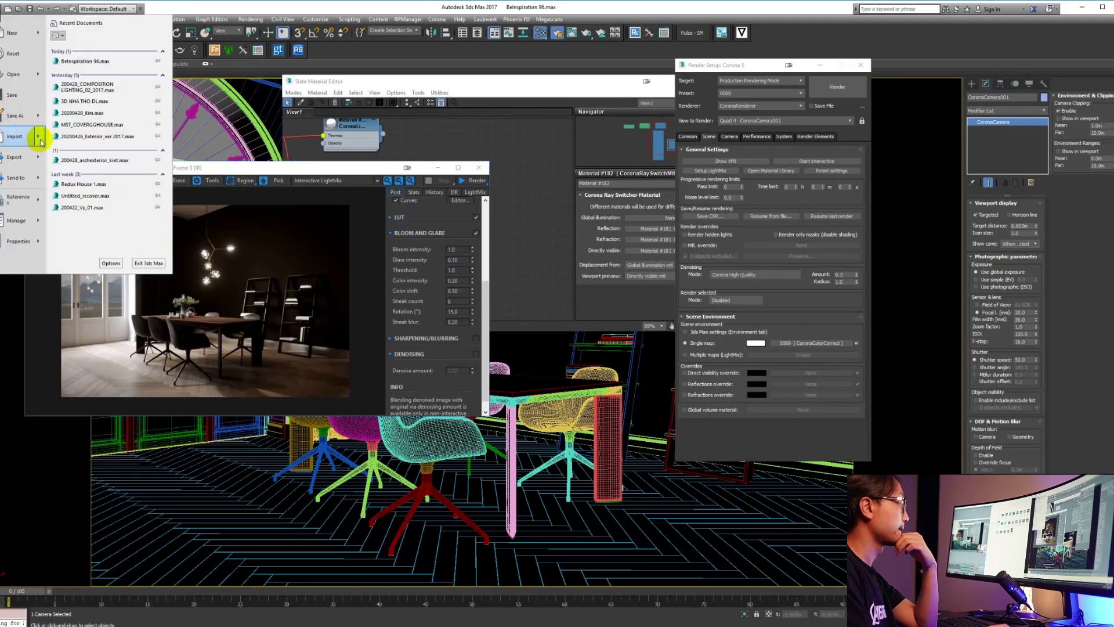
{"action": "mouse_move", "coordinate": [36, 134]}
{"action": "left_click", "coordinate": [73, 84]}
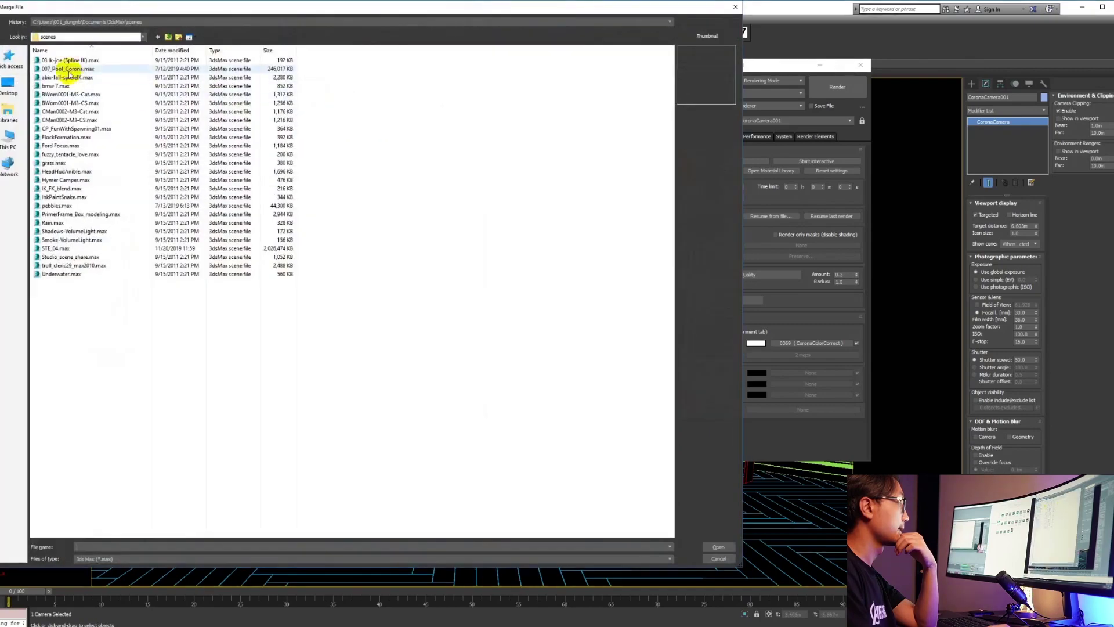
{"action": "left_click", "coordinate": [75, 23]}
{"action": "left_click", "coordinate": [93, 36]}
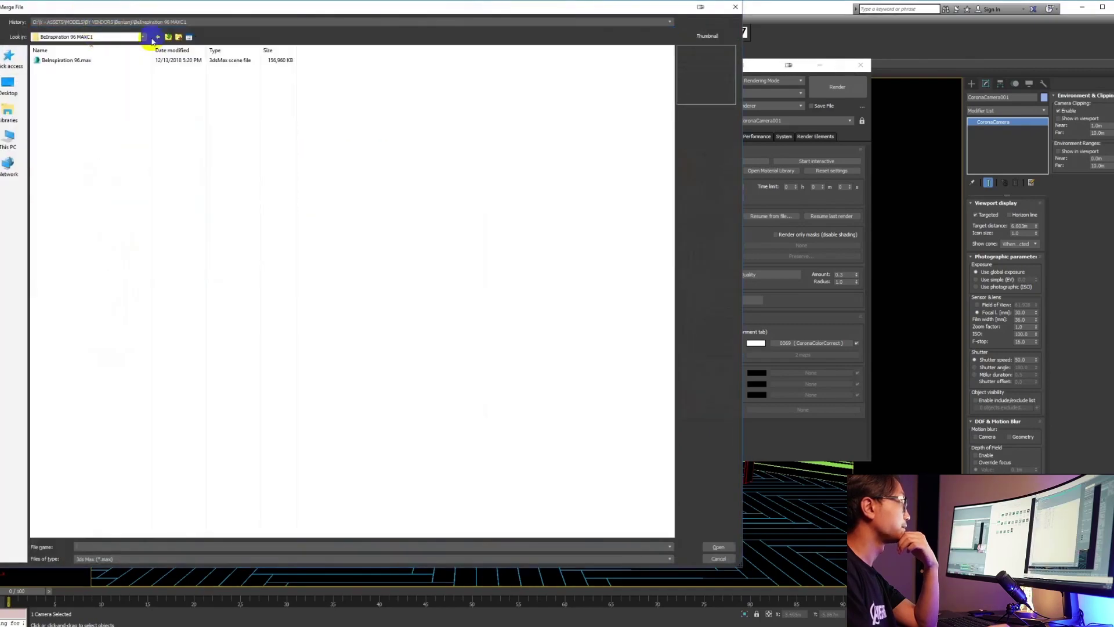
{"action": "left_click", "coordinate": [168, 37]}
{"action": "double_click", "coordinate": [81, 68]}
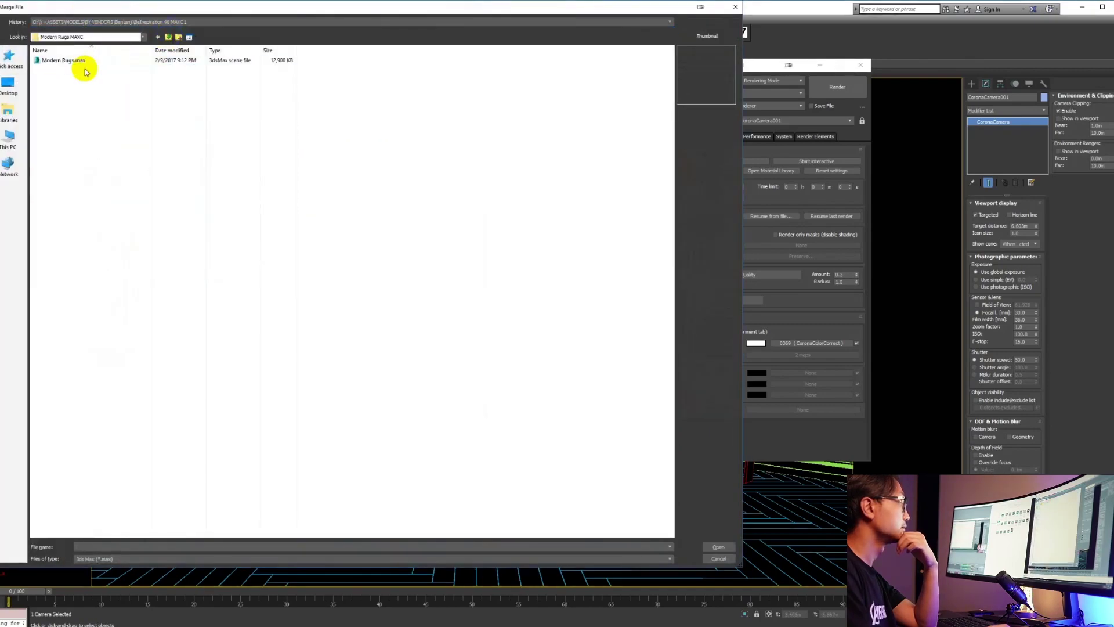
{"action": "left_click", "coordinate": [76, 61]}
{"action": "left_click", "coordinate": [718, 550]}
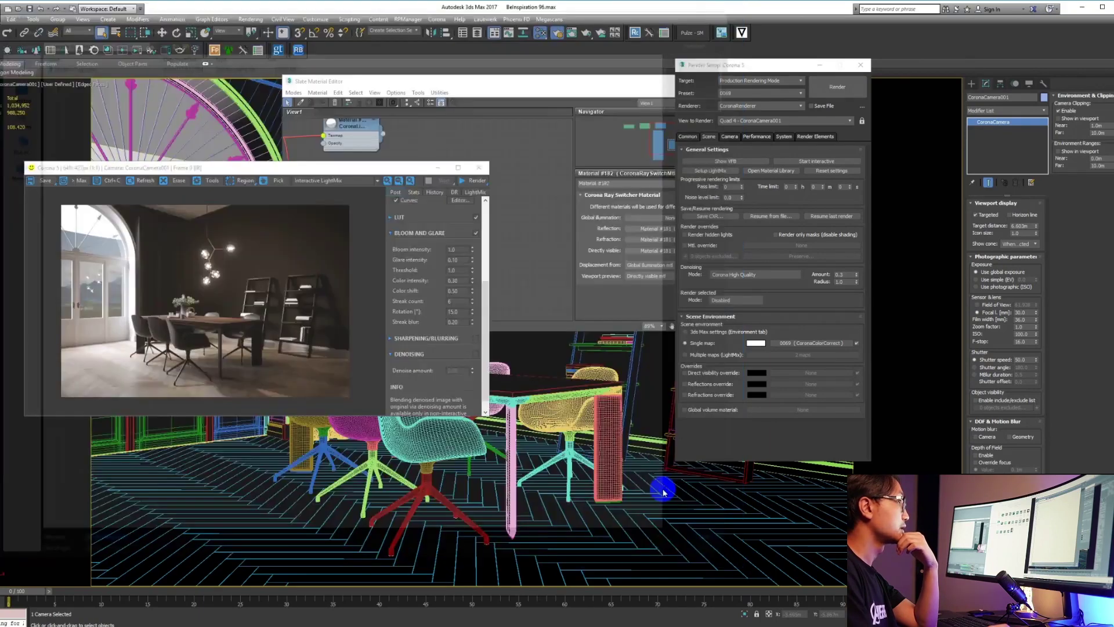
- Merge all three Modern_Rugs plane objects into the scene
{"action": "left_click", "coordinate": [510, 241]}
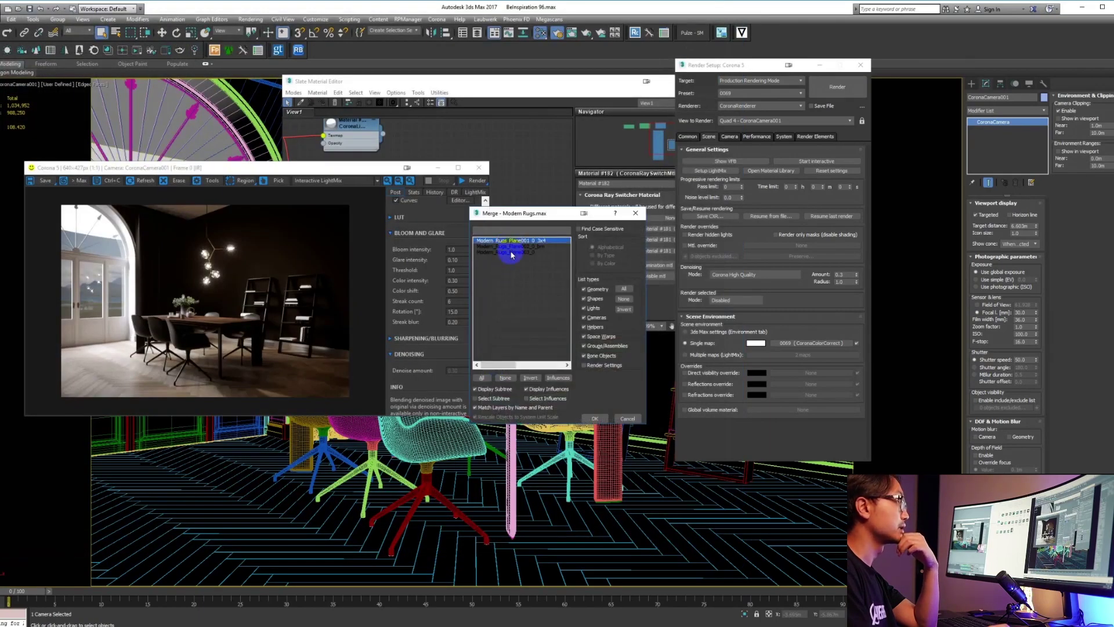
{"action": "left_click", "coordinate": [510, 252], "text": "shift"}
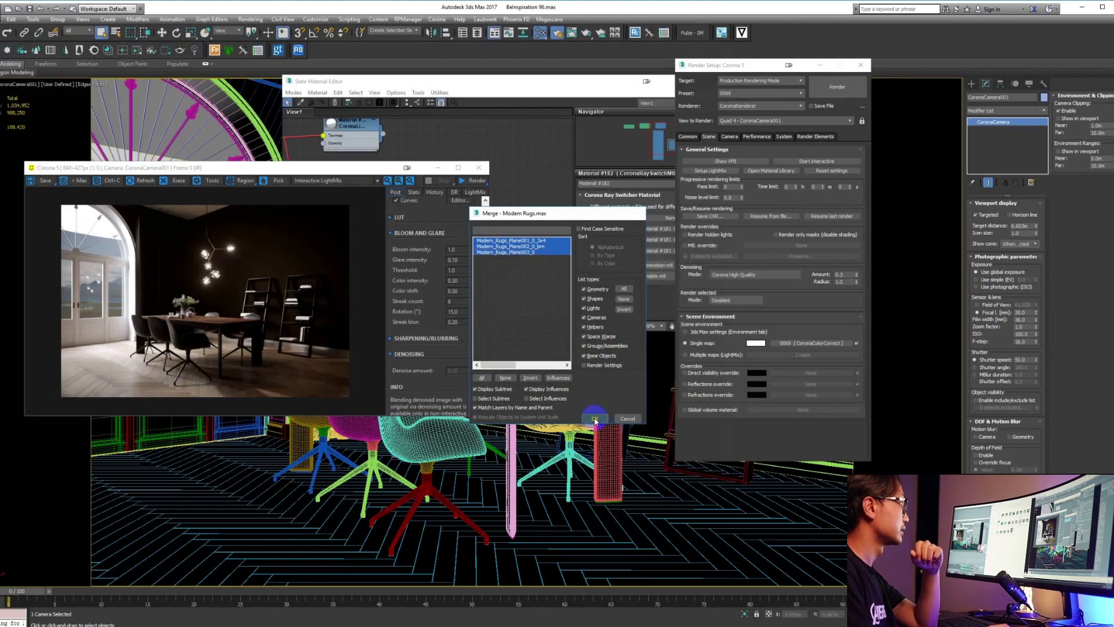
{"action": "left_click", "coordinate": [595, 418]}
- Set the camera viewport to the Standard quality preset and turn off Edged Faces
{"action": "left_click", "coordinate": [54, 84]}
{"action": "left_click", "coordinate": [56, 85]}
{"action": "left_click", "coordinate": [58, 84]}
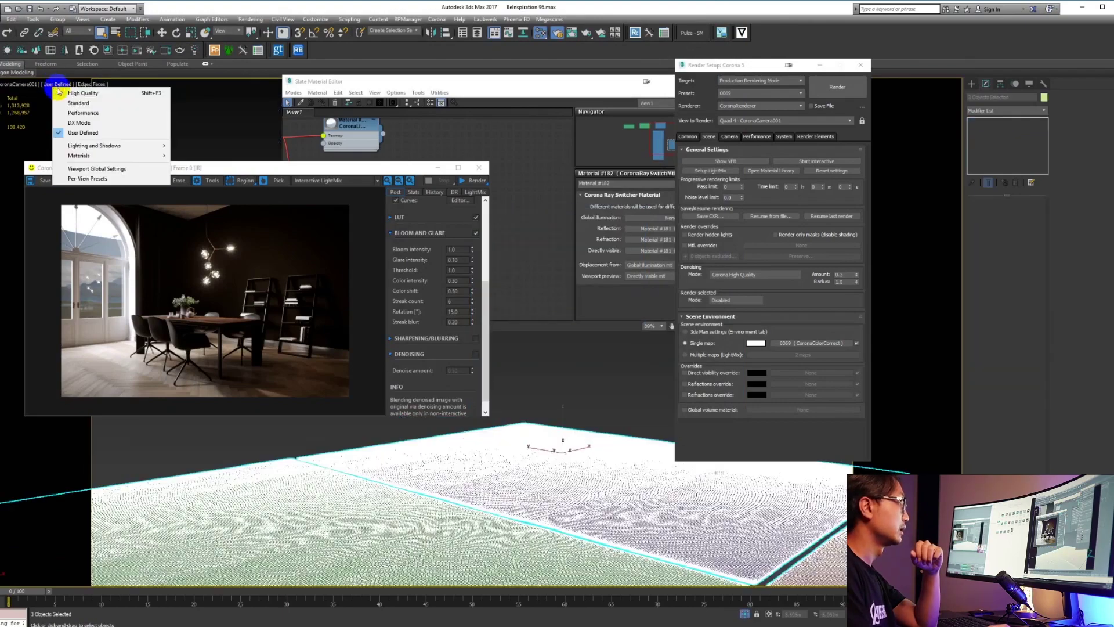
{"action": "left_click", "coordinate": [78, 103]}
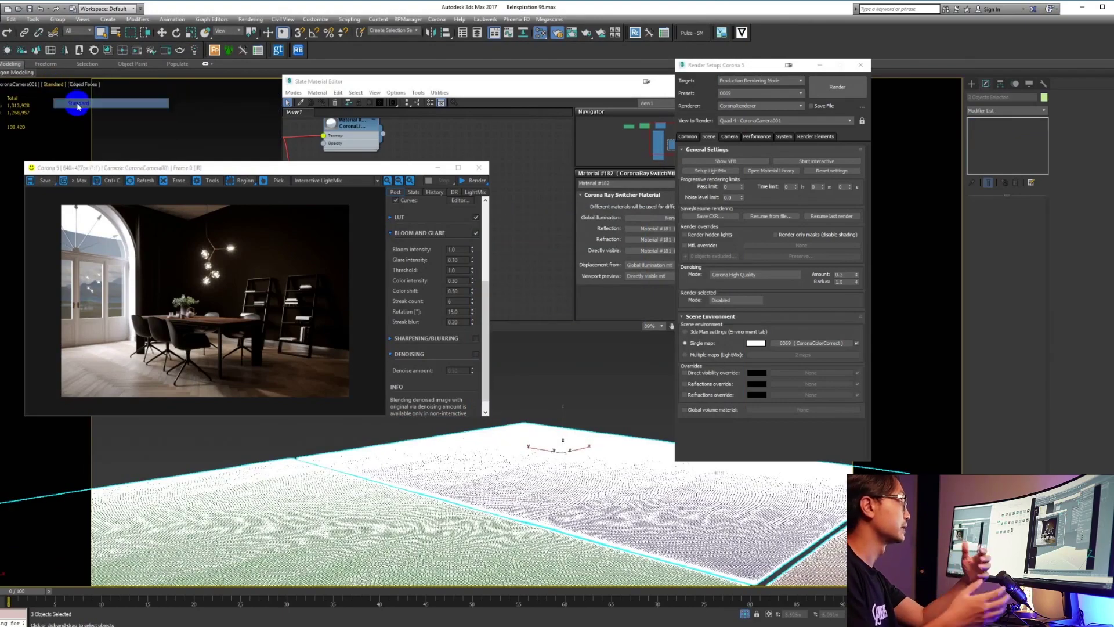
{"action": "left_click", "coordinate": [83, 88]}
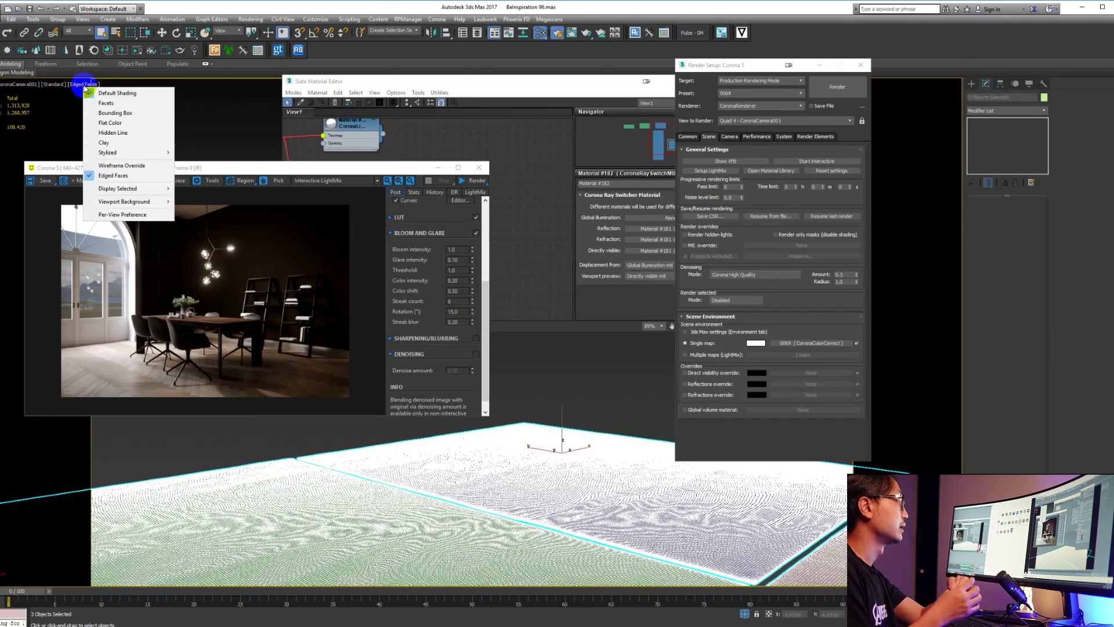
{"action": "left_click", "coordinate": [96, 177]}
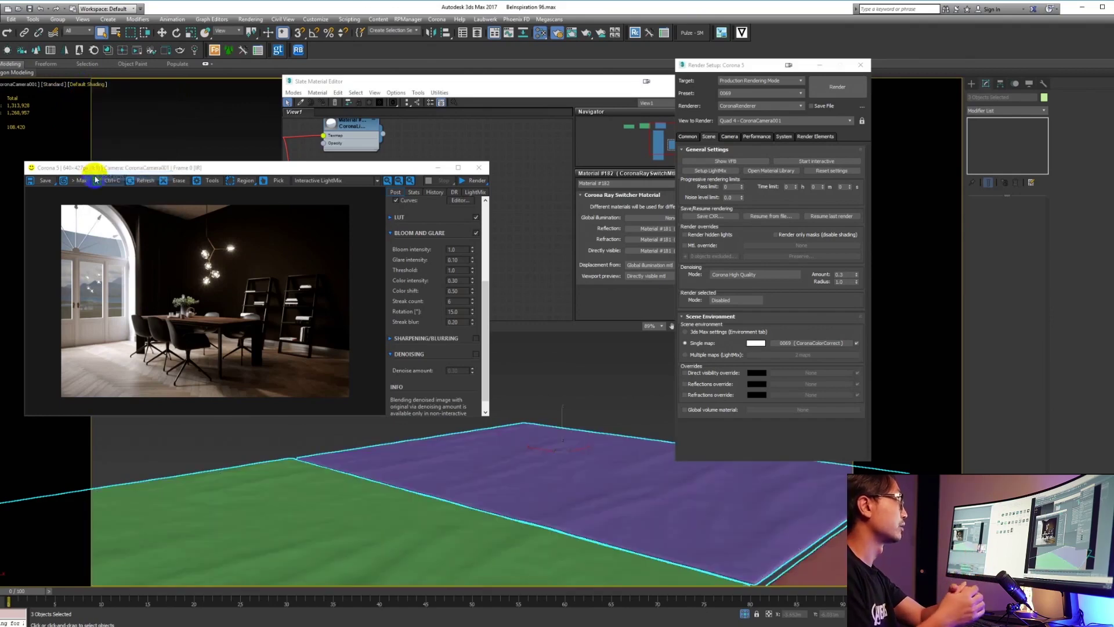
- Place a rug under the dining table and align its minimum to the floor's maximum on the Z axis only
{"action": "left_click", "coordinate": [566, 409]}
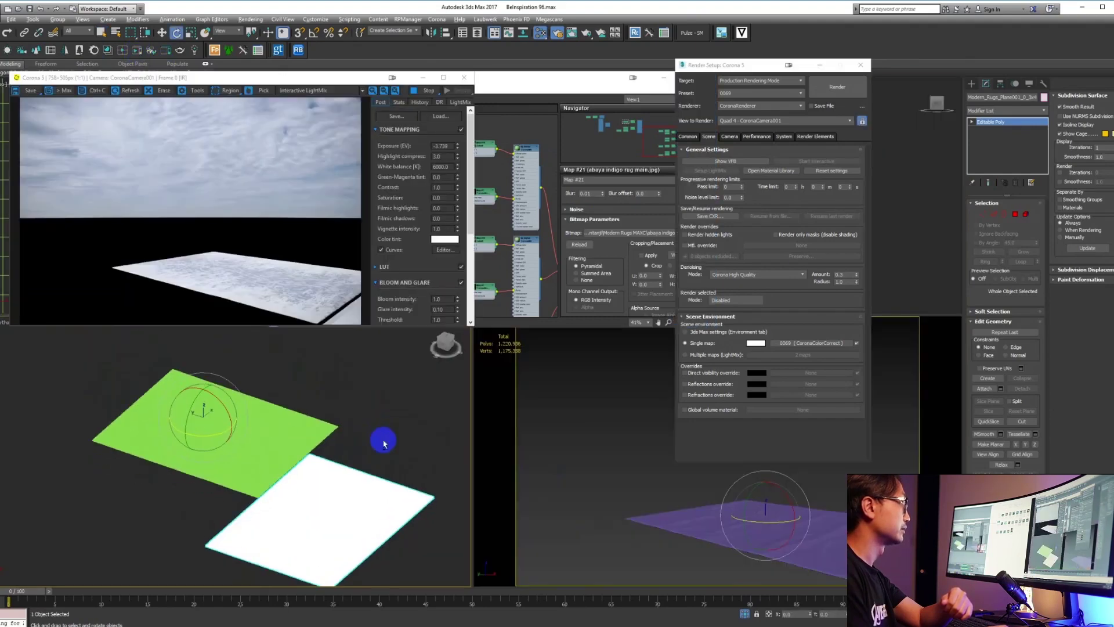
{"action": "left_click", "coordinate": [998, 83]}
{"action": "left_click", "coordinate": [162, 448]}
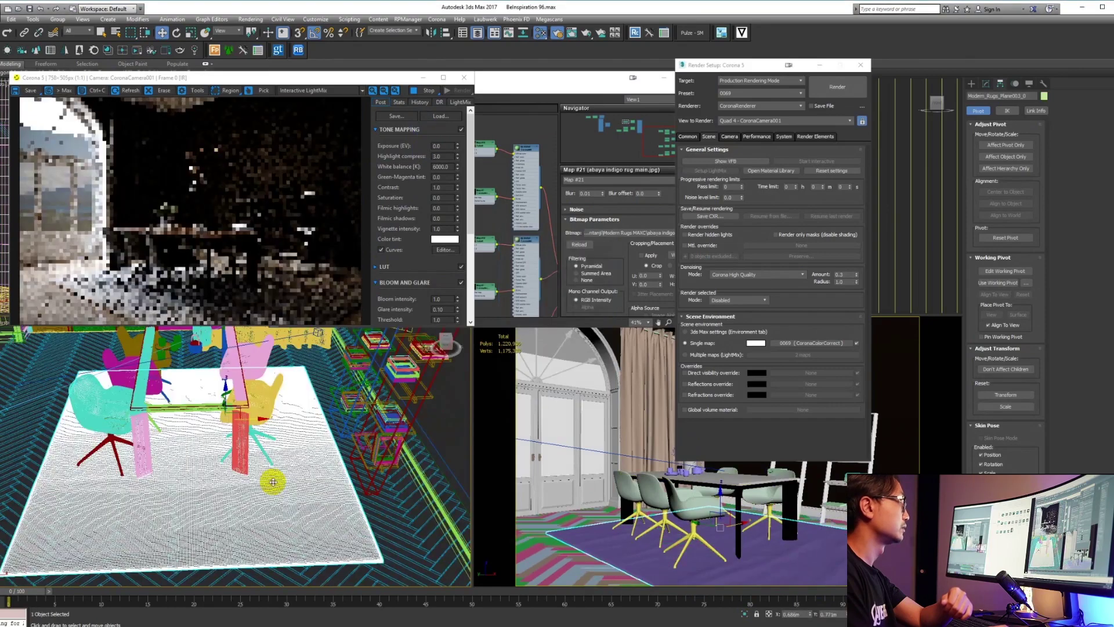
{"action": "left_click", "coordinate": [583, 263]}
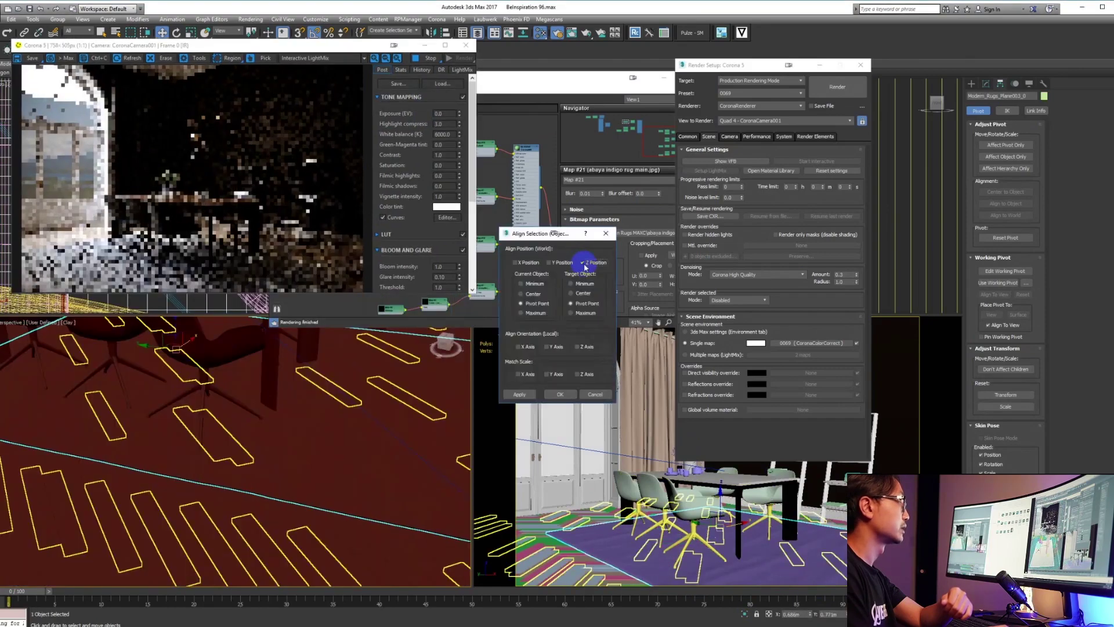
{"action": "left_click", "coordinate": [520, 283]}
{"action": "left_click", "coordinate": [571, 313]}
{"action": "left_click", "coordinate": [557, 394]}
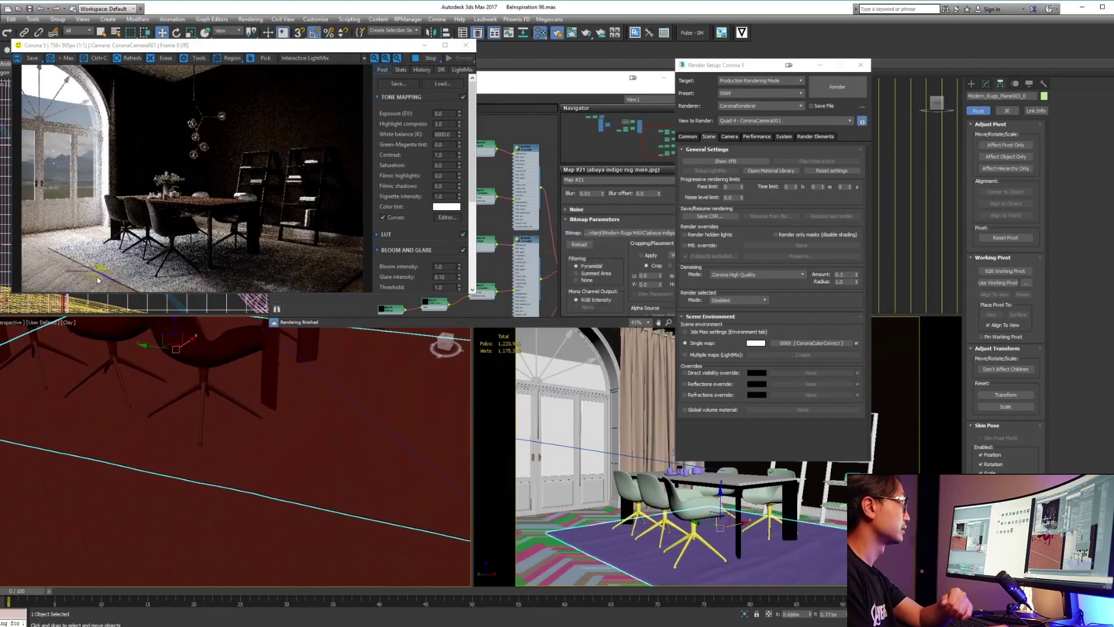
- Set the saturation of the backdrop's Color Correction map to -50
{"action": "type", "text": "-50"}
{"action": "key", "text": "Return"}
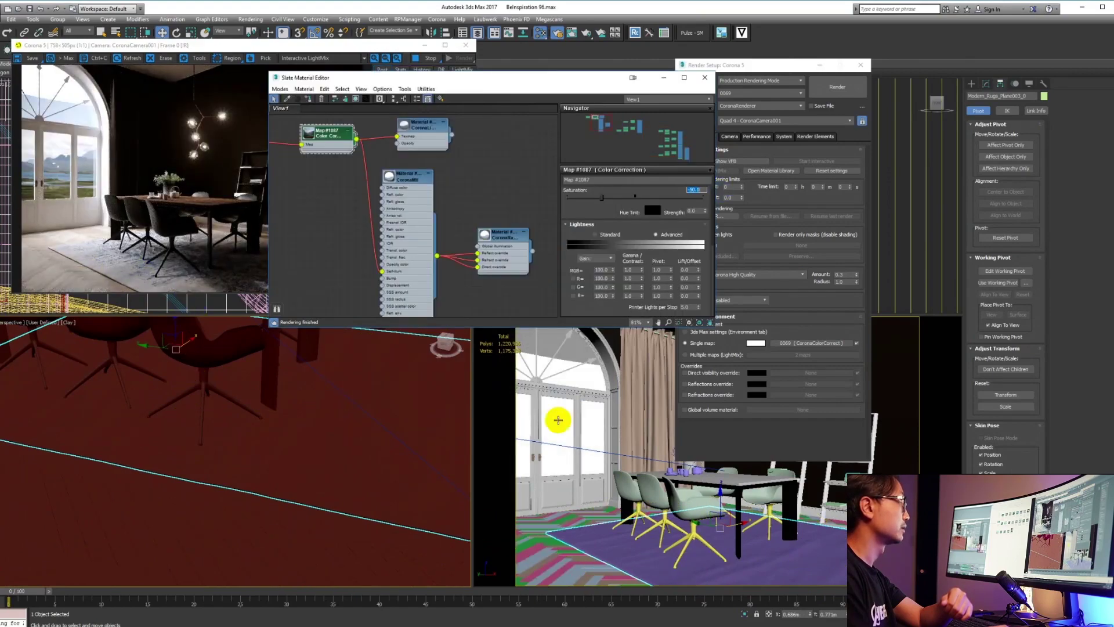
{"action": "left_click", "coordinate": [557, 425]}
{"action": "left_click", "coordinate": [557, 425]}
{"action": "left_click", "coordinate": [557, 425]}
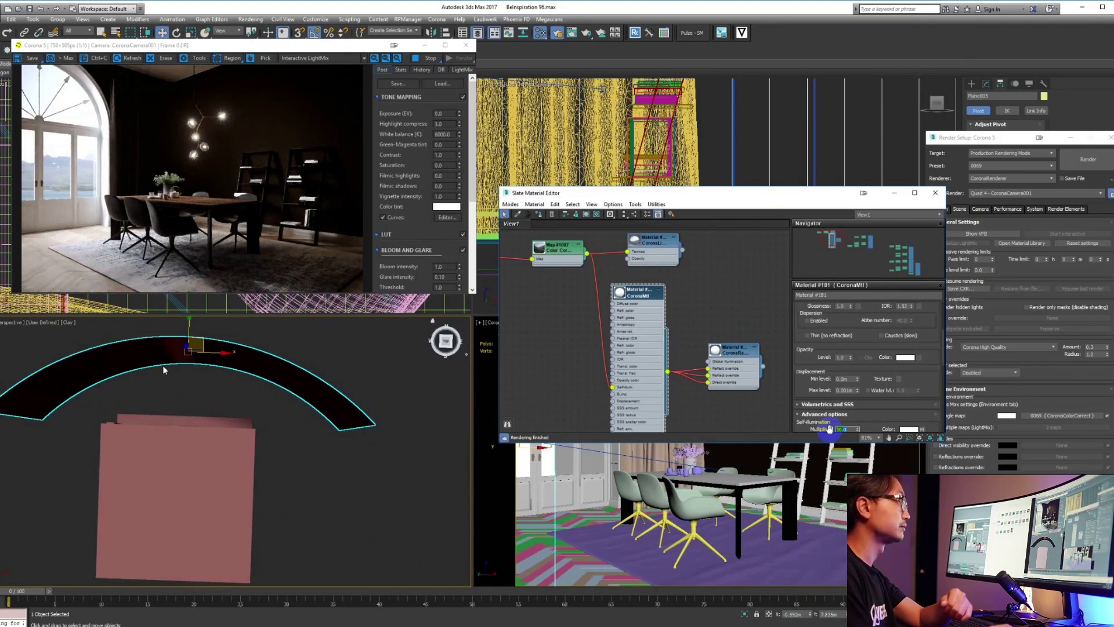
- Try a self-illumination multiplier of 8 for the backdrop's CoronaMtl, settle on 9, and check the window in the render
{"action": "type", "text": "8"}
{"action": "key", "text": "Return"}
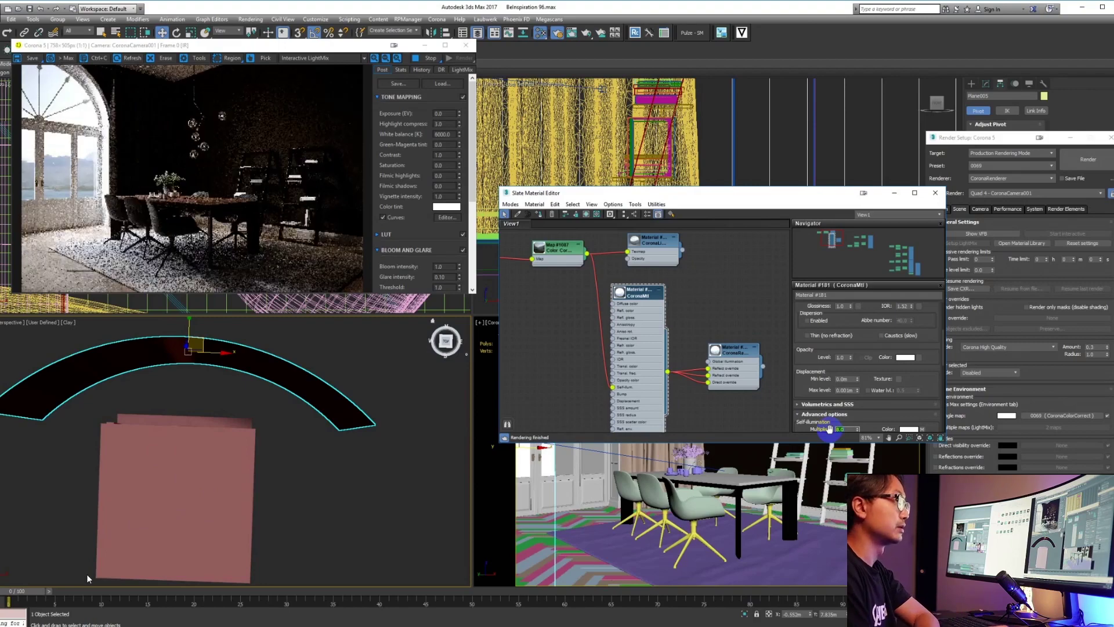
{"action": "type", "text": "9"}
{"action": "key", "text": "Return"}
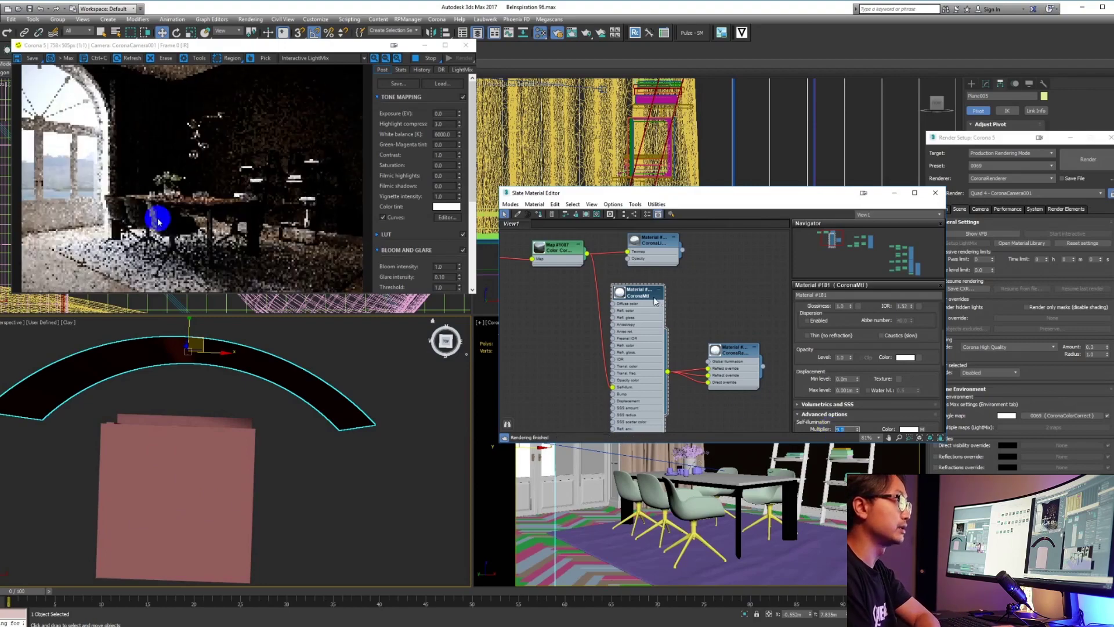
{"action": "scroll", "coordinate": [84, 104], "scroll_direction": "up", "scroll_amount": 1}
{"action": "scroll", "coordinate": [198, 152], "scroll_direction": "up", "scroll_amount": 1}
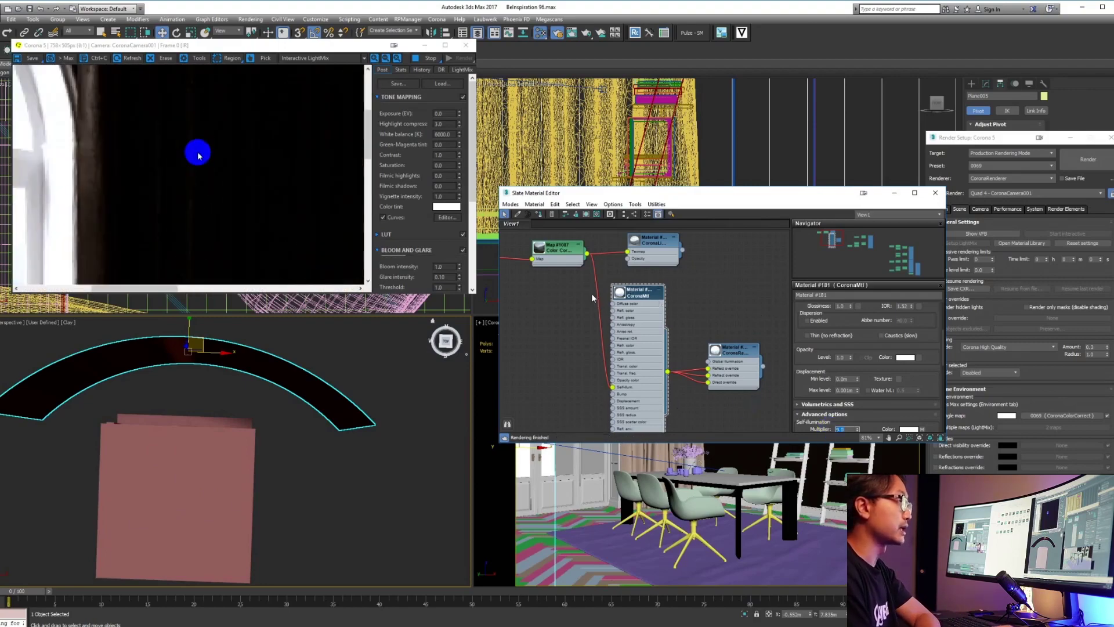
{"action": "scroll", "coordinate": [197, 153], "scroll_direction": "down", "scroll_amount": 2}
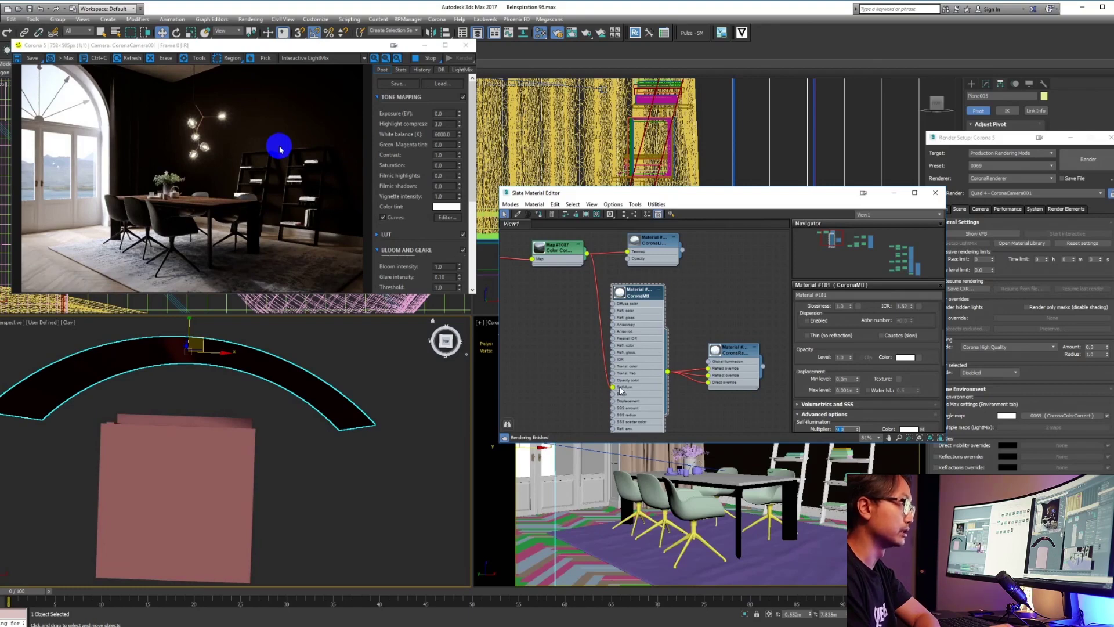
- Load the dark wall's material from the scene into an empty Slate Material Editor area and open its diffuse color
{"action": "left_click_drag", "start_coordinate": [618, 193], "coordinate": [602, 105]}
{"action": "middle_click_drag", "start_coordinate": [634, 302], "coordinate": [756, 201]}
{"action": "middle_click_drag", "start_coordinate": [644, 264], "coordinate": [778, 186]}
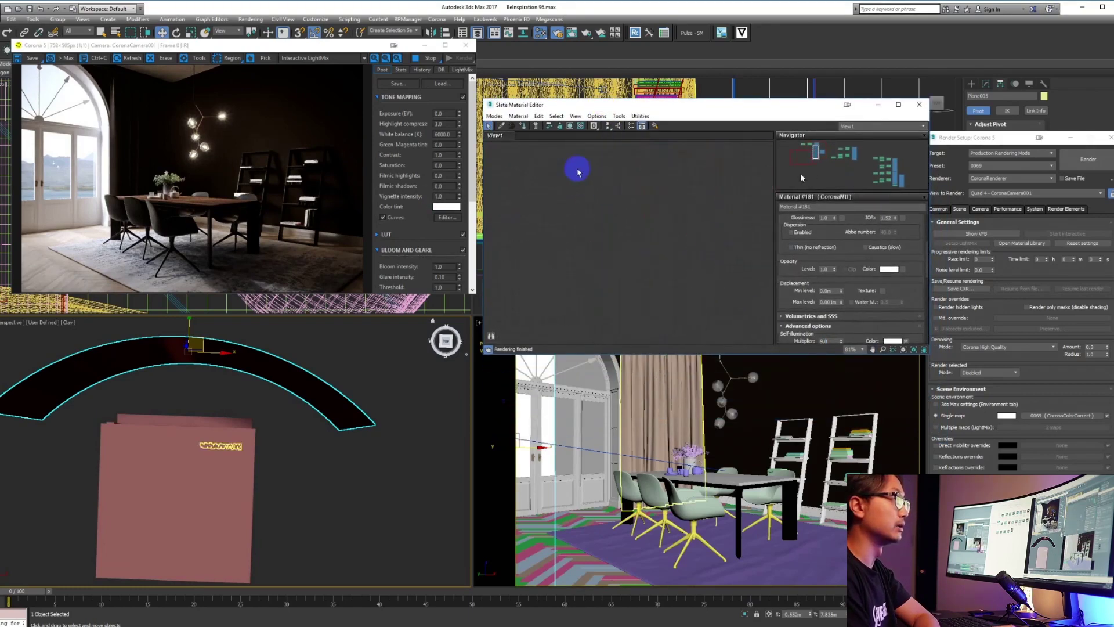
{"action": "left_click", "coordinate": [808, 404]}
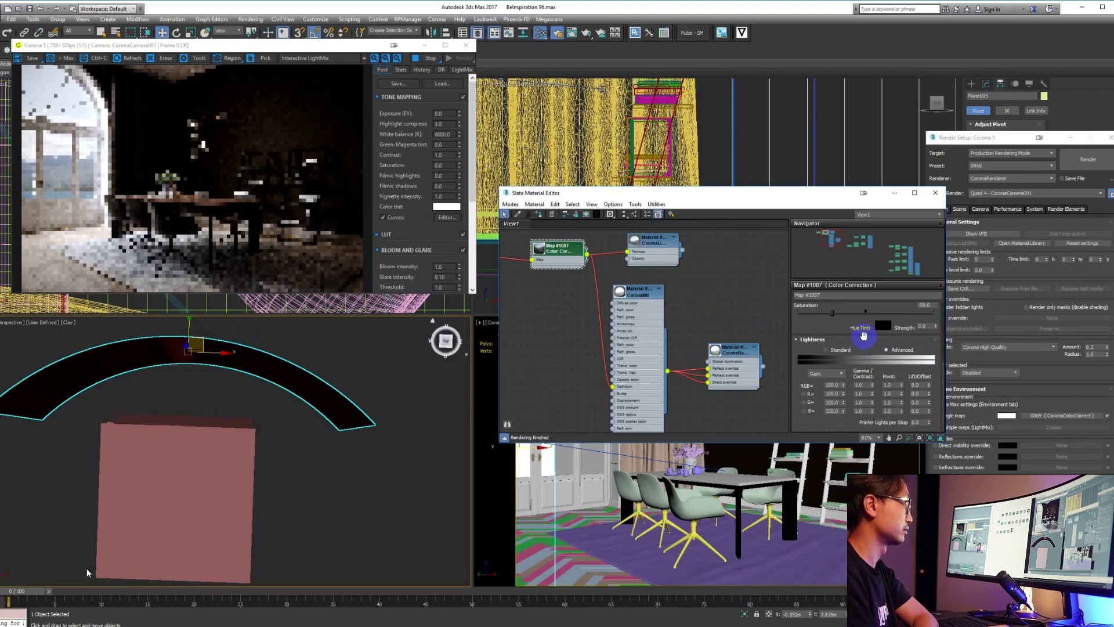
{"action": "mouse_move", "coordinate": [840, 325]}
{"action": "left_mouse_down"}
{"action": "mouse_move", "coordinate": [839, 390]}
{"action": "mouse_move", "coordinate": [836, 343]}
{"action": "left_mouse_up"}
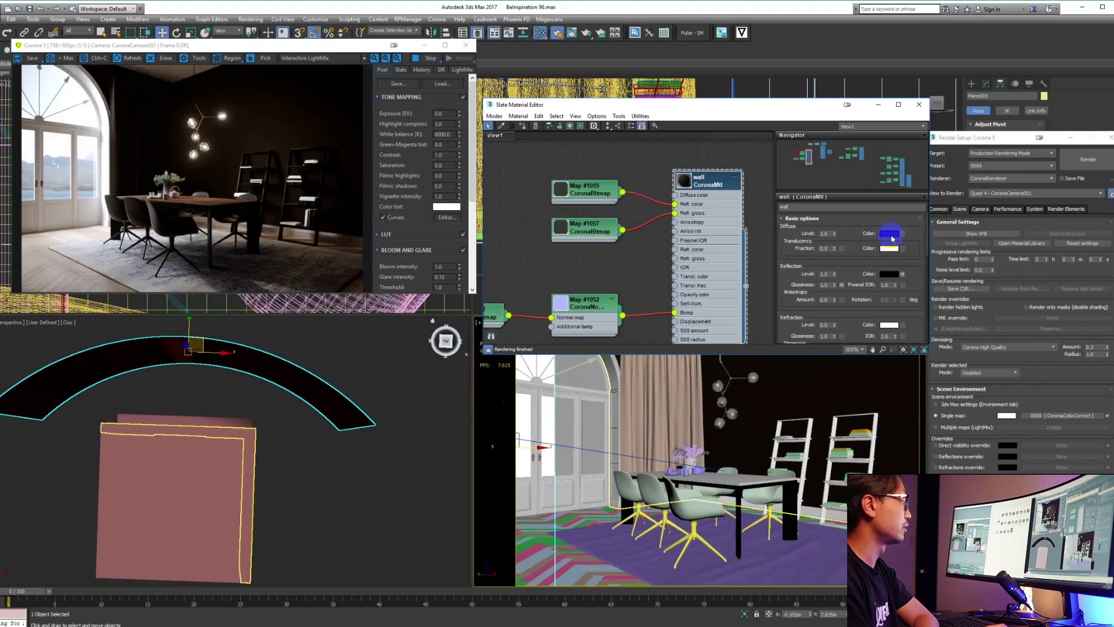
{"action": "left_click", "coordinate": [889, 233]}
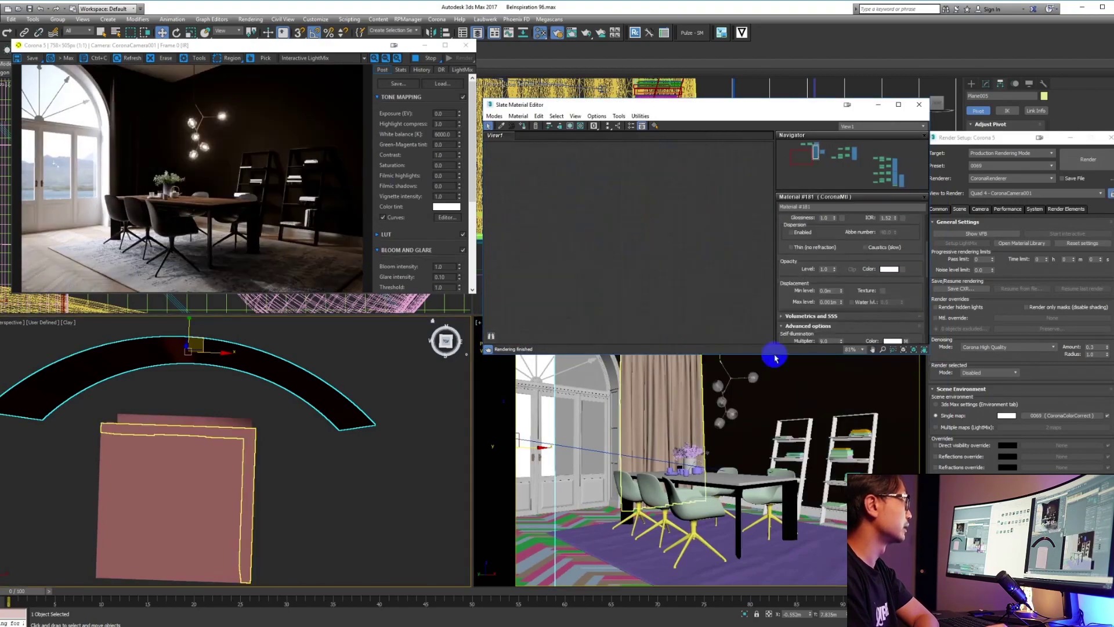
- Pick the dark wall's material from the camera viewport to show its bitmap and normal map nodes in the material editor
{"action": "left_click", "coordinate": [502, 125]}
{"action": "left_click", "coordinate": [816, 374]}
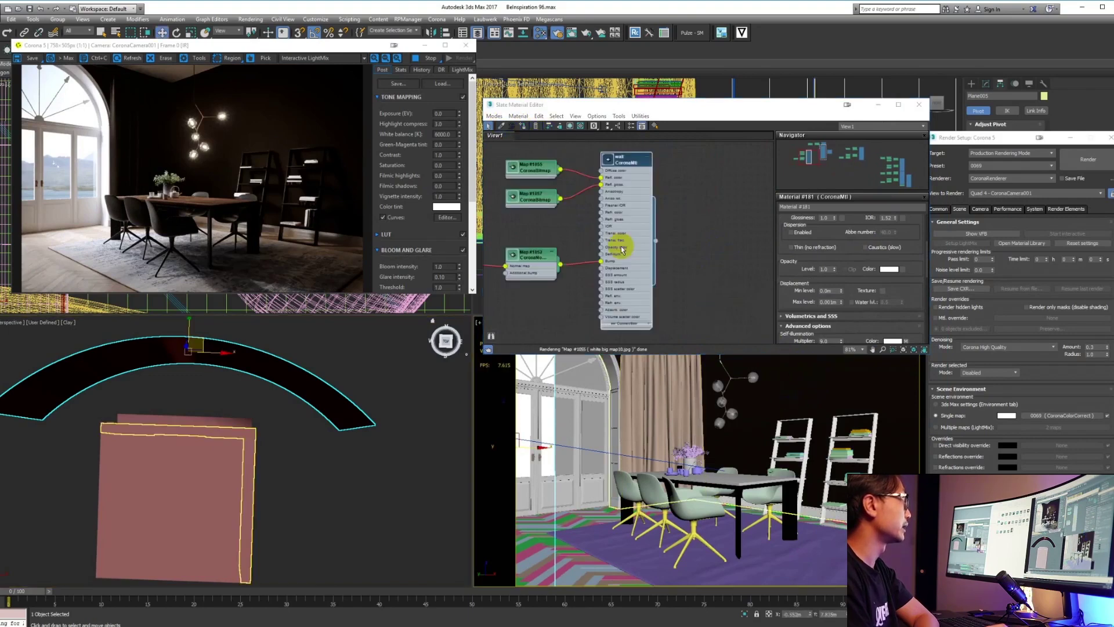
{"action": "scroll", "coordinate": [639, 194], "scroll_direction": "up", "scroll_amount": 3}
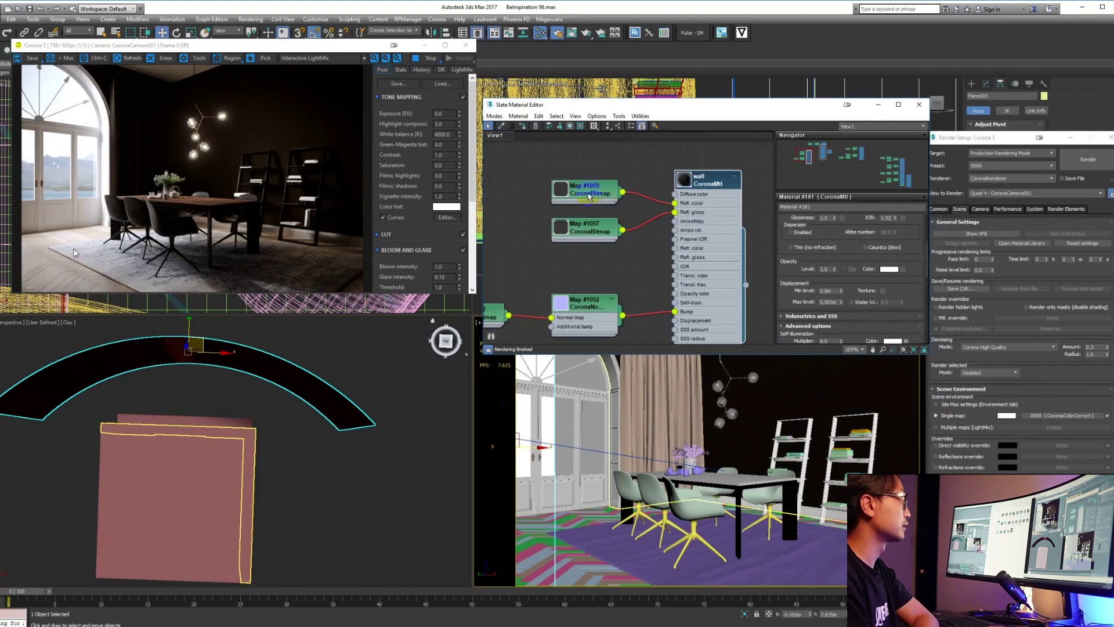
- Set the wall CoronaMtl's diffuse color to light grey with a value of 191 and check the walls in the interactive render
{"action": "double_click", "coordinate": [730, 184]}
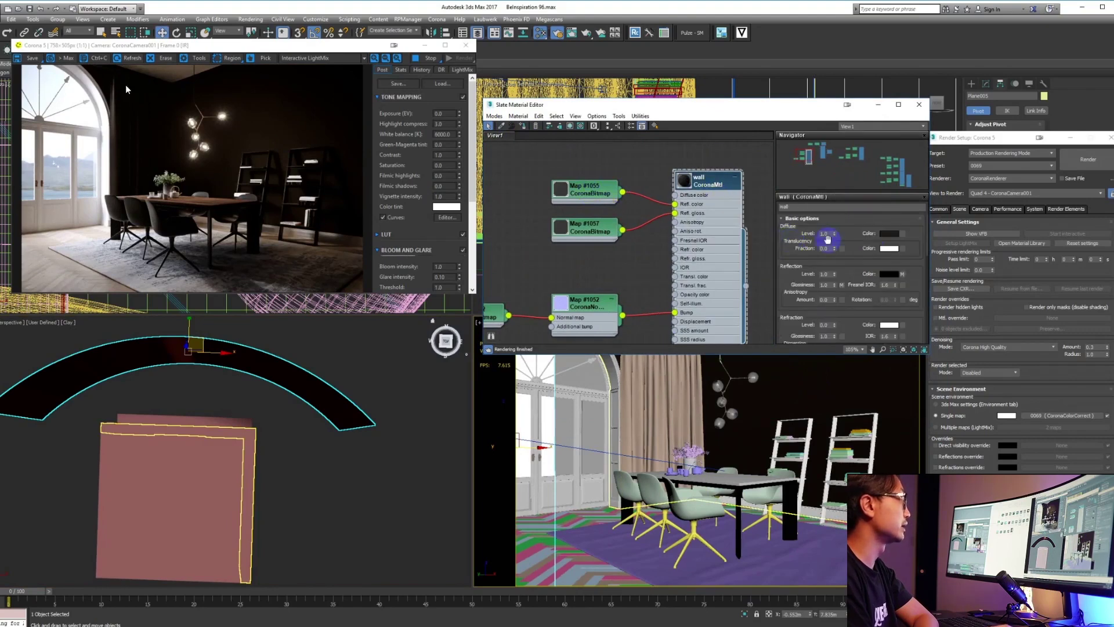
{"action": "left_click", "coordinate": [888, 234]}
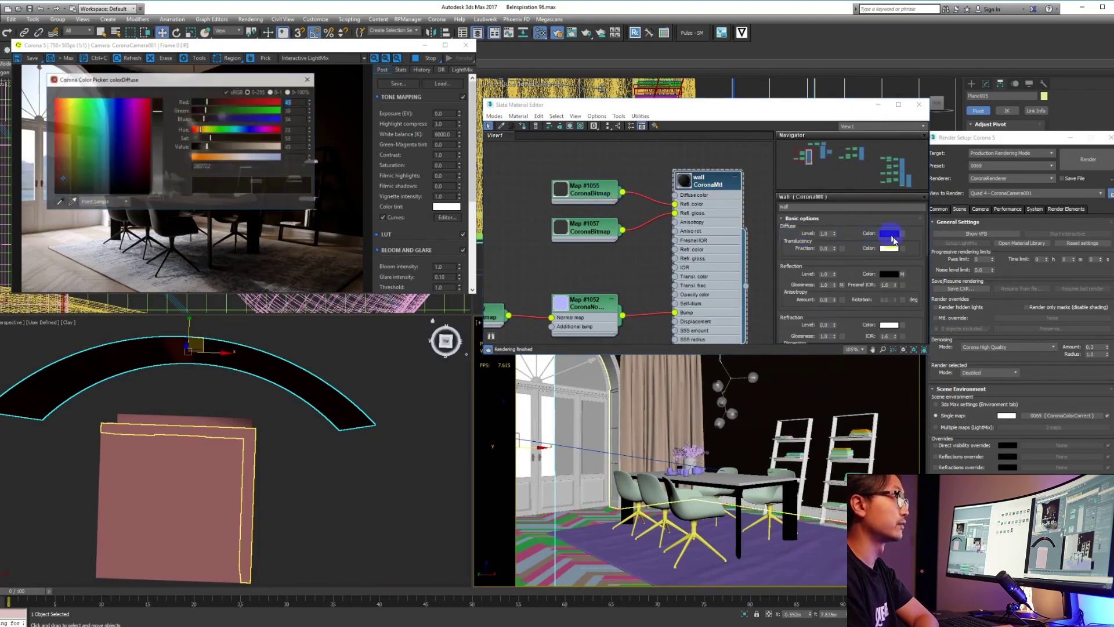
{"action": "left_click", "coordinate": [107, 173]}
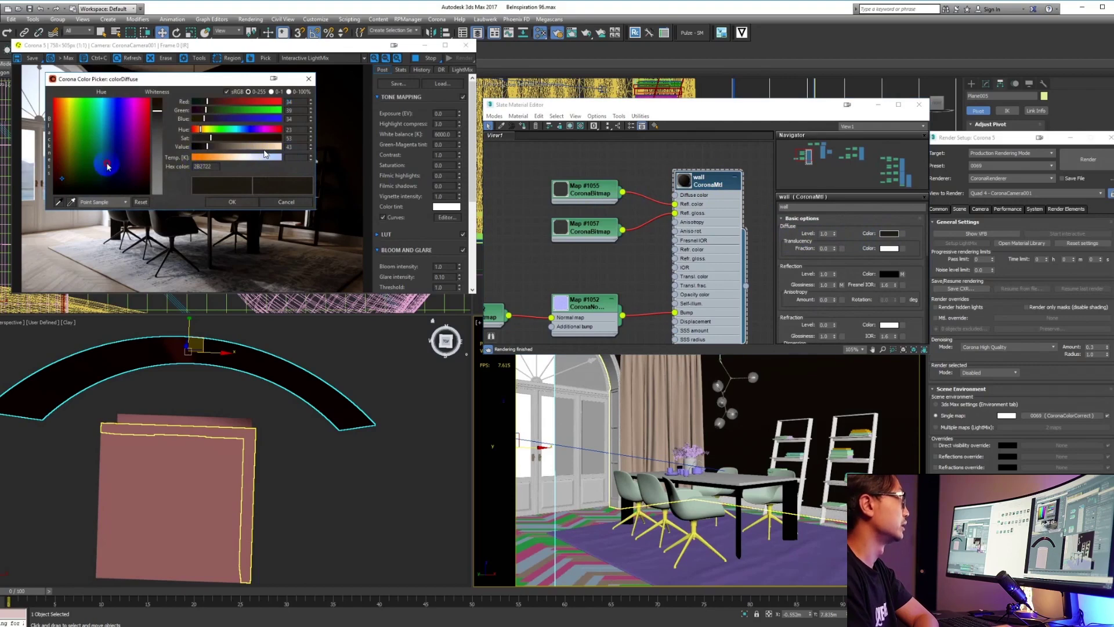
{"action": "left_click", "coordinate": [259, 146]}
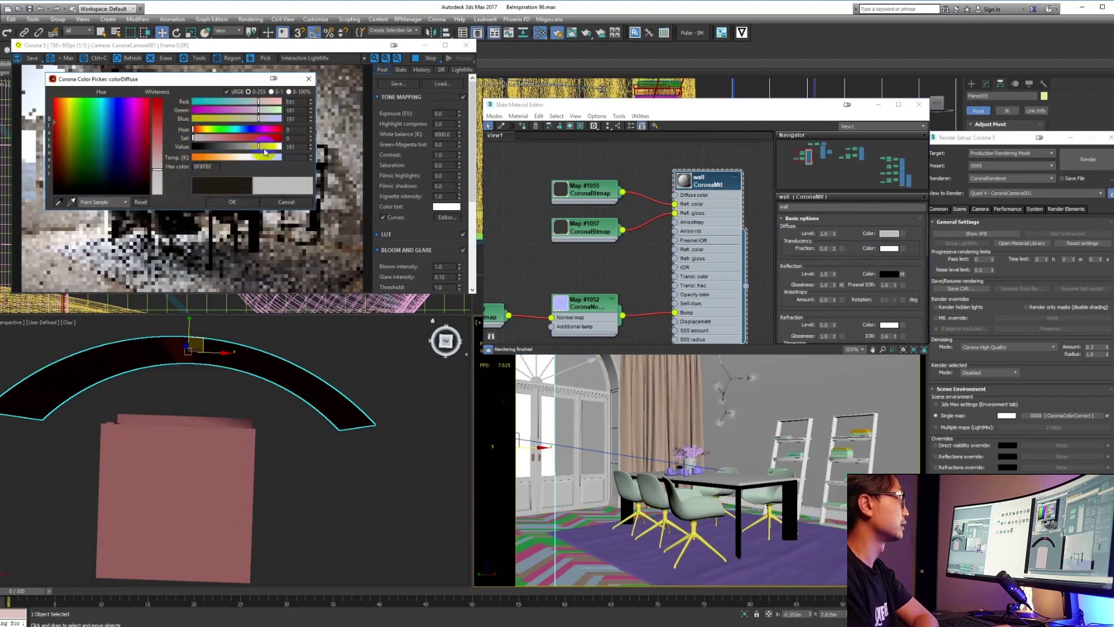
{"action": "left_click", "coordinate": [234, 202]}
{"action": "left_click", "coordinate": [343, 210]}
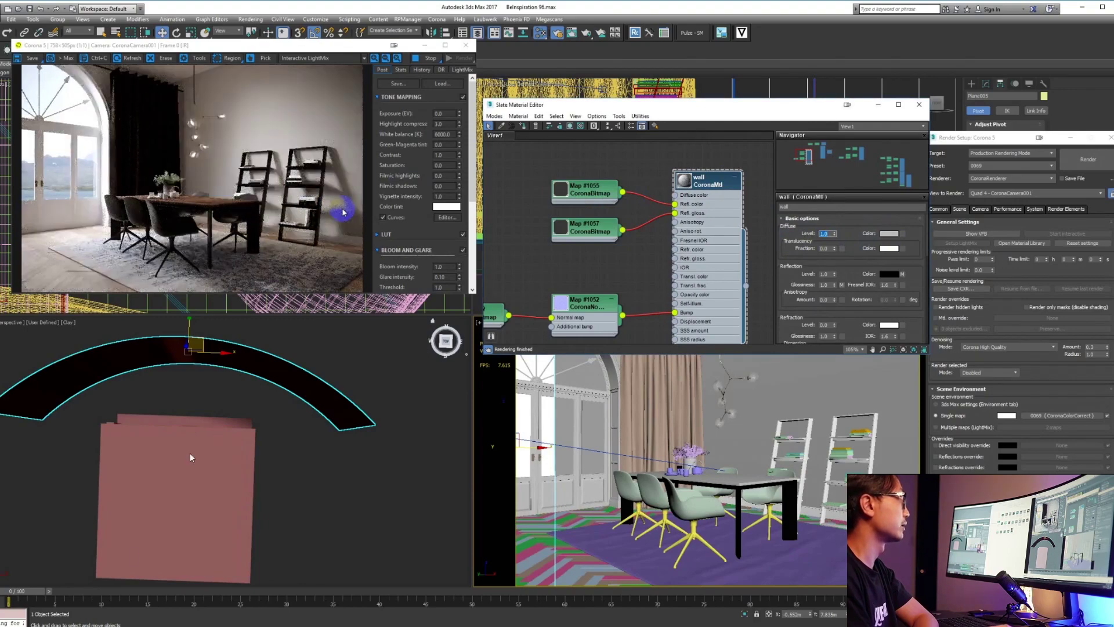
- Reduce the diffuse map amount of the curtain1 material to lighten the curtain
{"action": "left_click", "coordinate": [597, 228]}
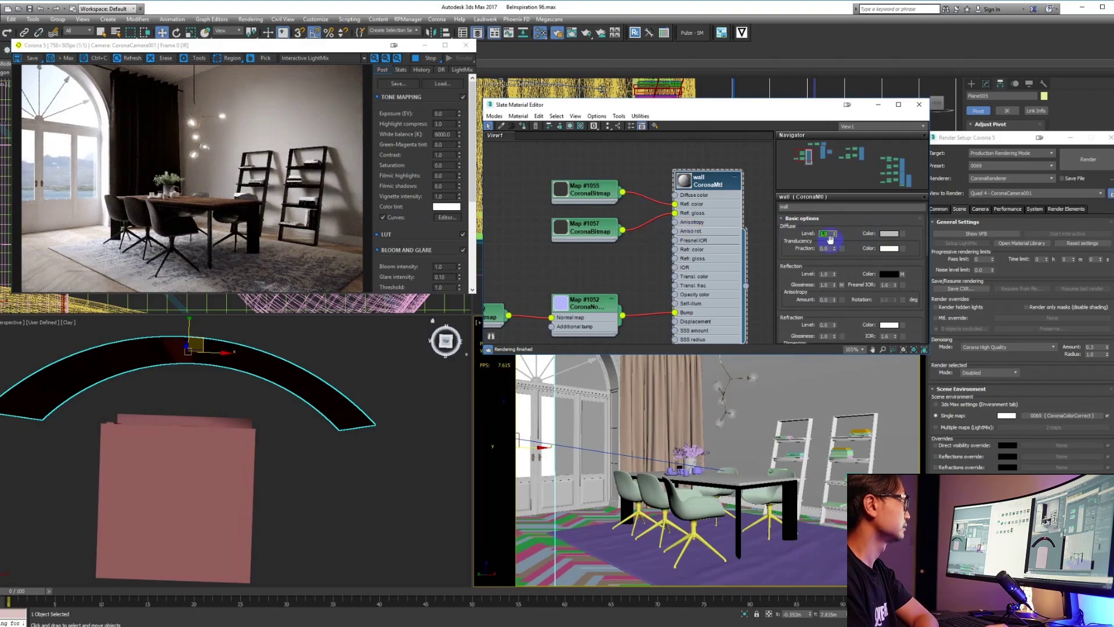
{"action": "double_click", "coordinate": [815, 316]}
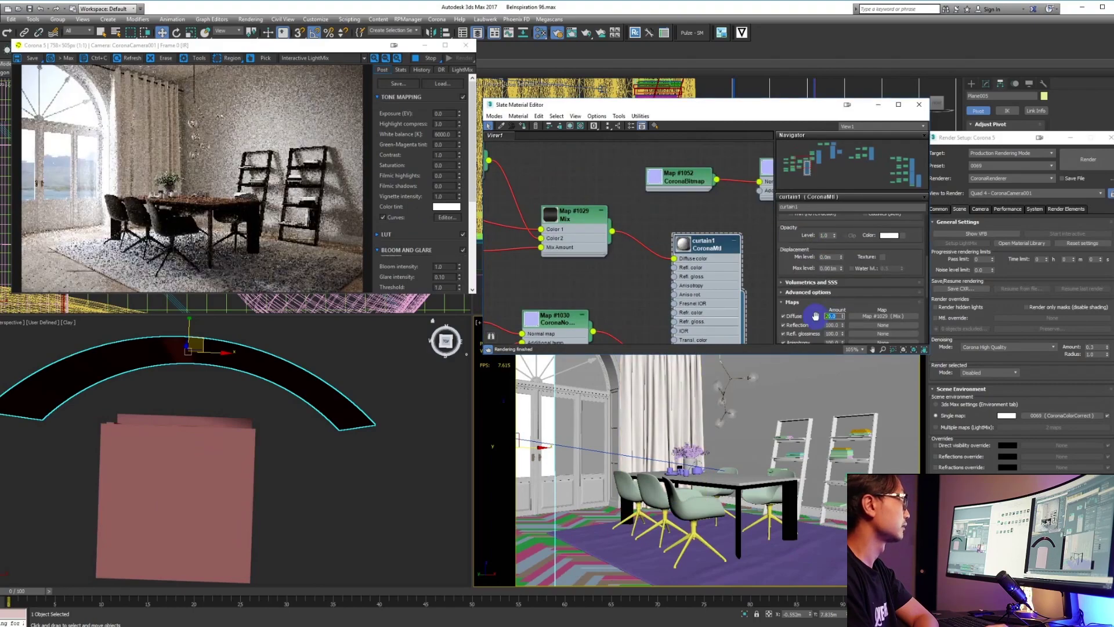
{"action": "scroll", "coordinate": [780, 295], "scroll_direction": "up", "scroll_amount": 3}
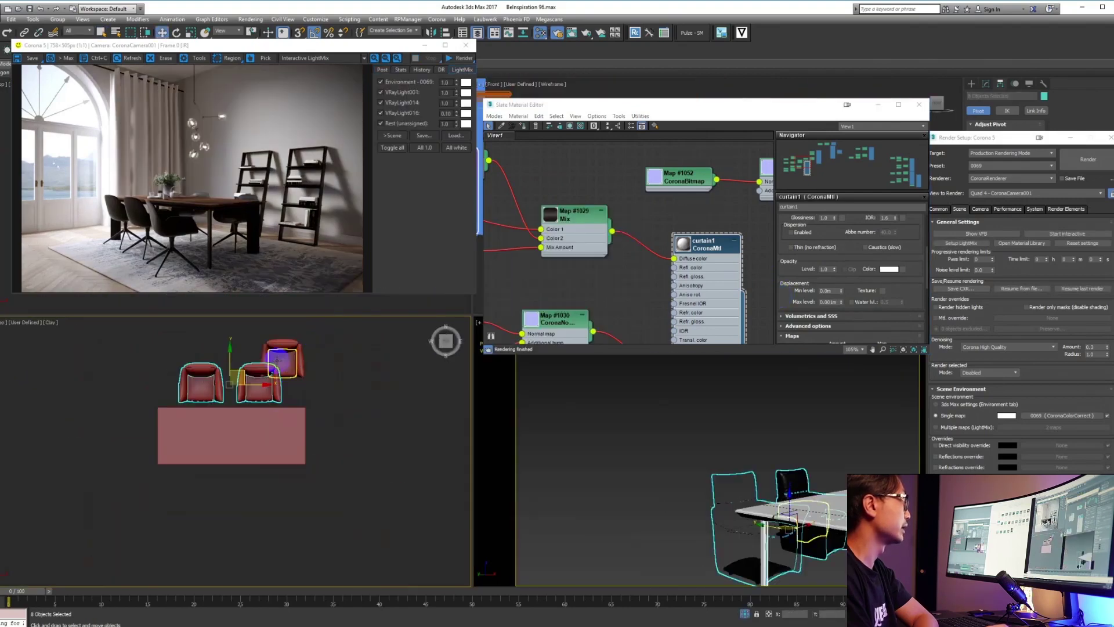
- Move the two selected armchairs diagonally closer to the table in the perspective view
{"action": "scroll", "coordinate": [297, 361], "scroll_direction": "up", "scroll_amount": 5}
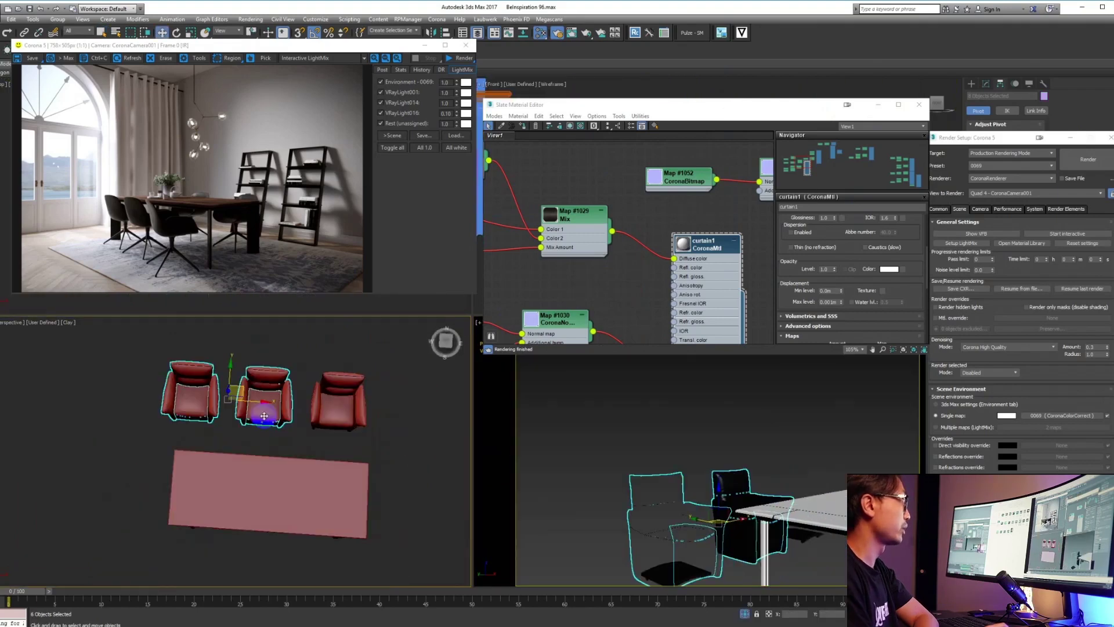
{"action": "scroll", "coordinate": [260, 419], "scroll_direction": "up", "scroll_amount": 5}
{"action": "middle_click_drag", "start_coordinate": [261, 420], "coordinate": [290, 366], "text": "alt"}
{"action": "left_click_drag", "start_coordinate": [306, 336], "coordinate": [289, 351]}
{"action": "left_click_drag", "start_coordinate": [109, 418], "coordinate": [110, 417]}
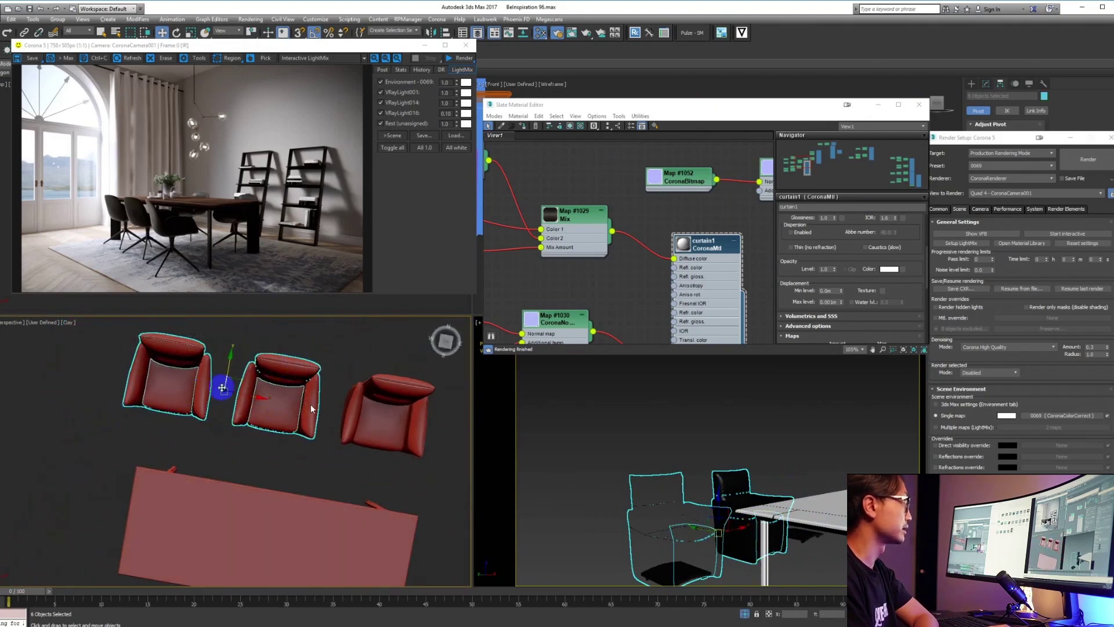
{"action": "left_click_drag", "start_coordinate": [237, 383], "coordinate": [294, 433]}
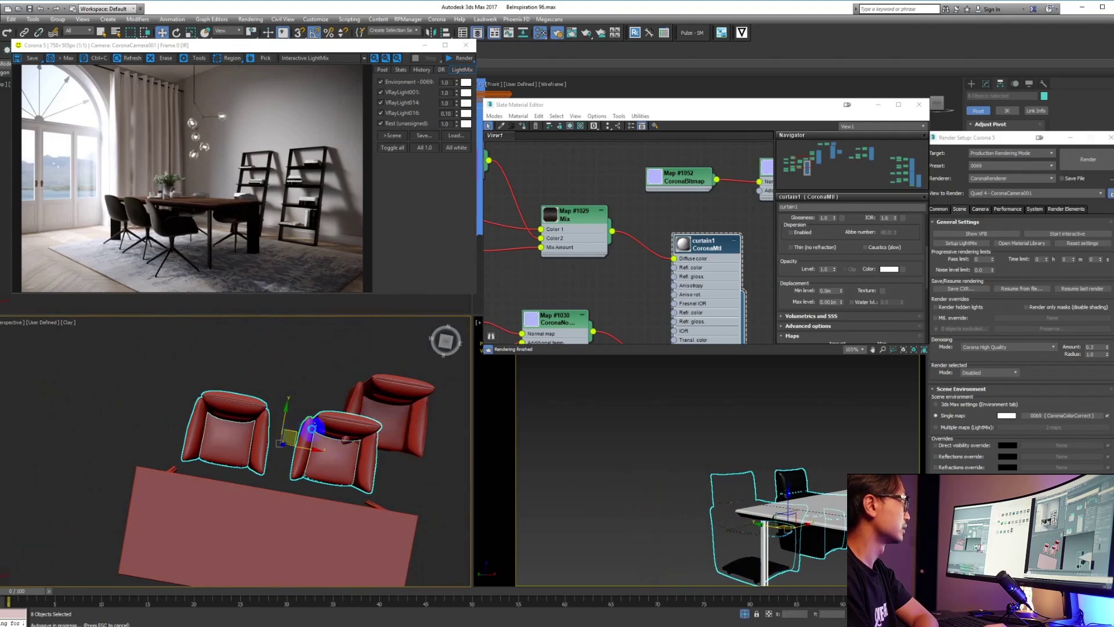
- Slide the two selected armchairs along the table away from the third chair in the top view, and clear the selection
{"action": "key", "text": "t"}
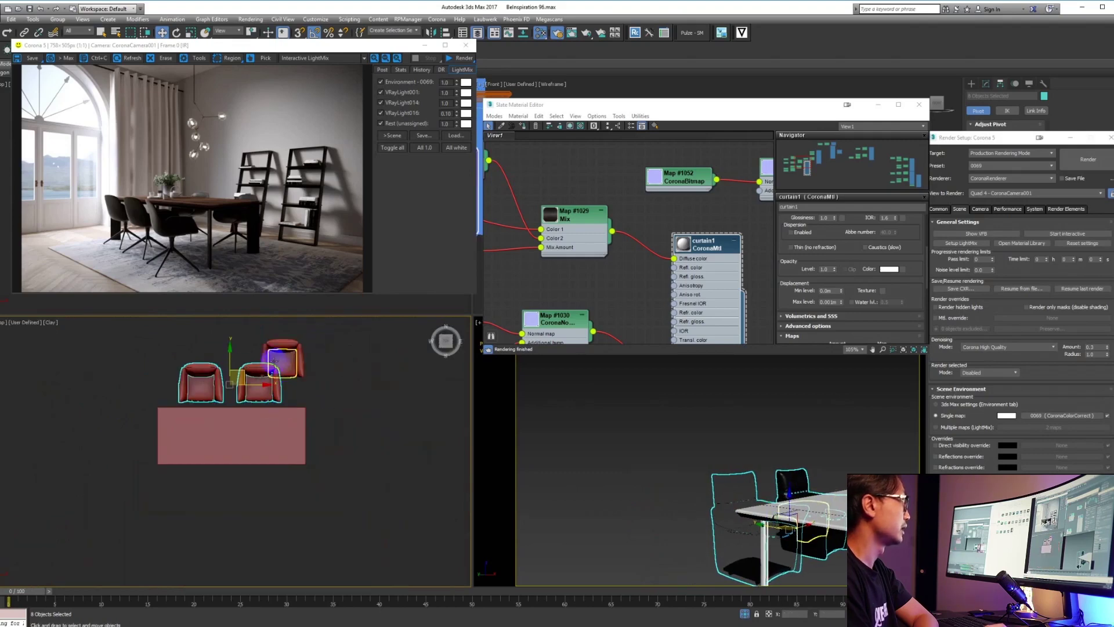
{"action": "scroll", "coordinate": [296, 360], "scroll_direction": "up", "scroll_amount": 3}
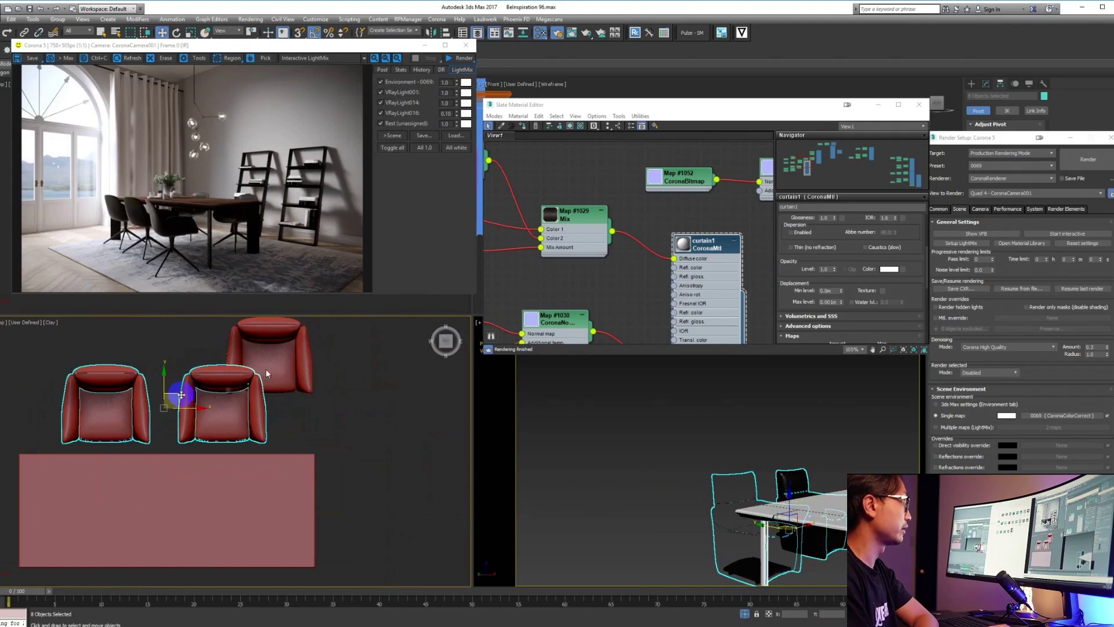
{"action": "left_click_drag", "start_coordinate": [181, 395], "coordinate": [111, 388]}
{"action": "middle_click_drag", "start_coordinate": [224, 333], "coordinate": [219, 371]}
{"action": "left_click", "coordinate": [249, 367]}
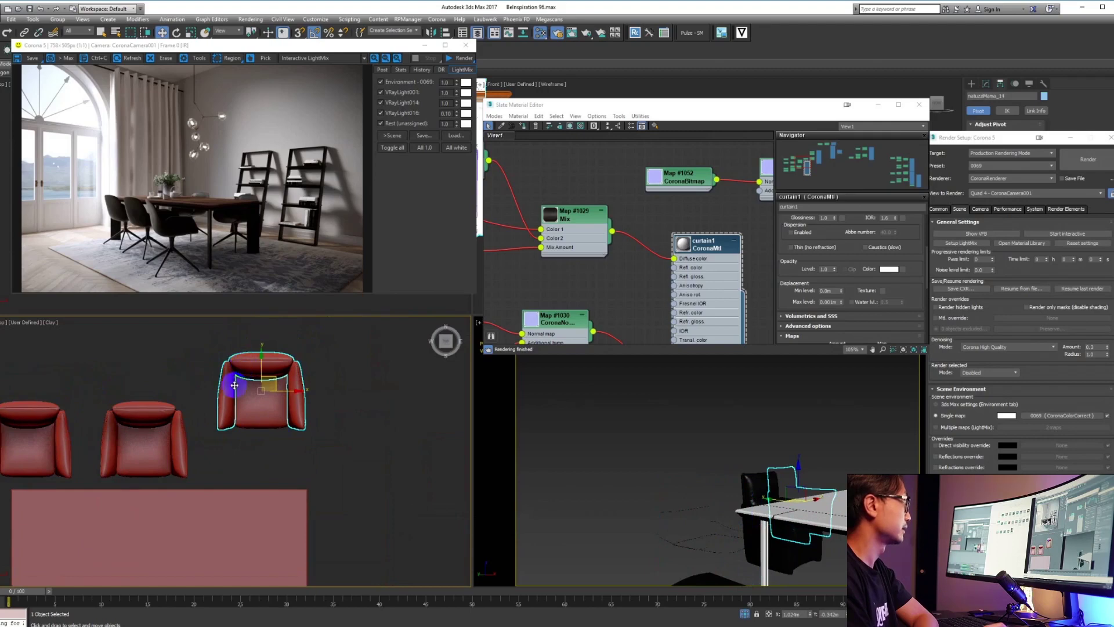
{"action": "left_click", "coordinate": [252, 457]}
{"action": "key", "text": "ctrl+z"}
{"action": "key", "text": "ctrl+z"}
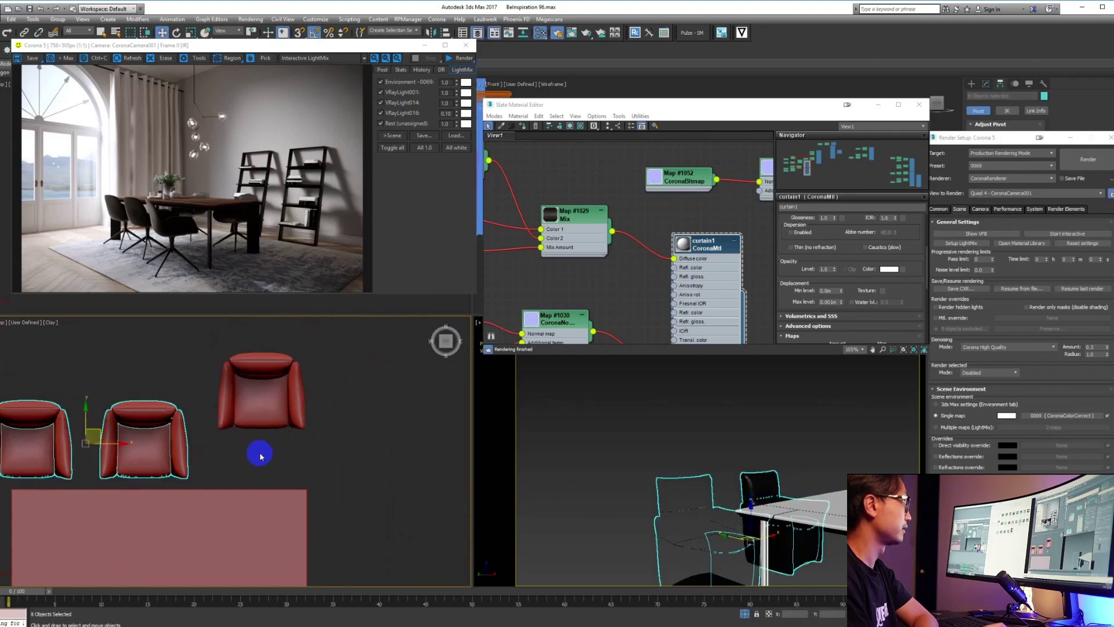
{"action": "left_click", "coordinate": [260, 457]}
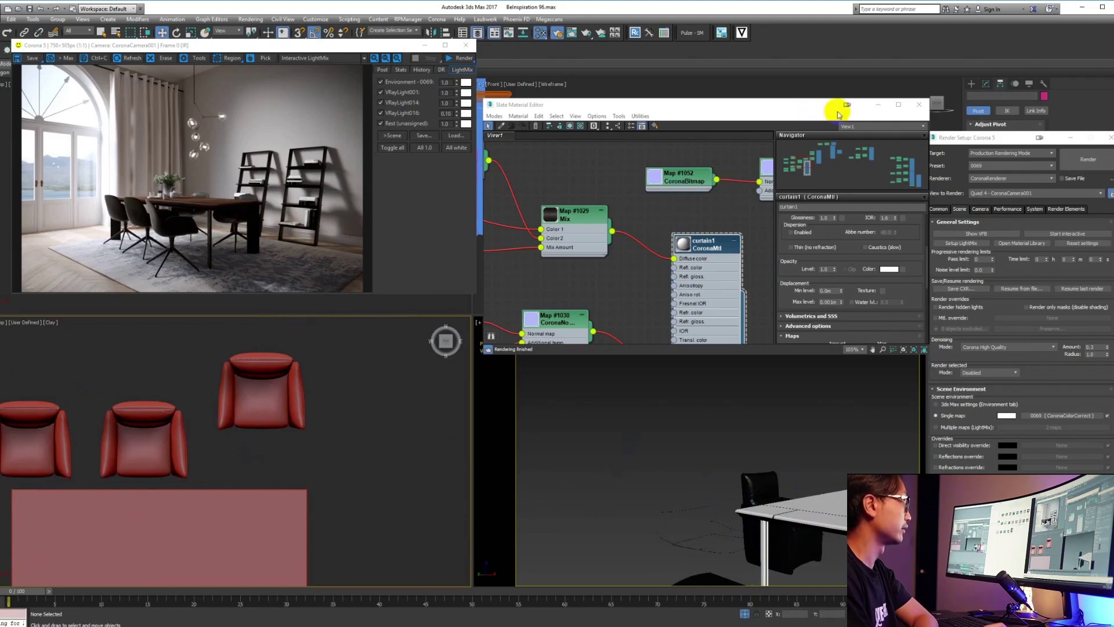
- Clear the Slate Material Editor from the viewports and shift the Table&Chairs group slightly in the top view
{"action": "left_click_drag", "start_coordinate": [778, 105], "coordinate": [0, 155]}
{"action": "key", "text": "m"}
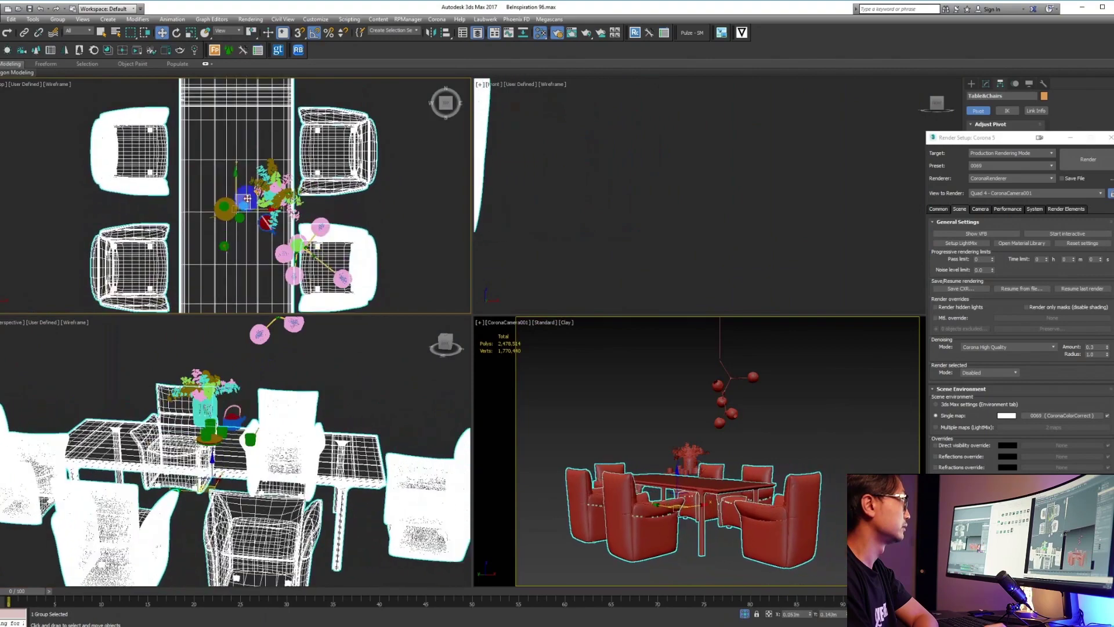
{"action": "left_click_drag", "start_coordinate": [256, 221], "coordinate": [256, 222]}
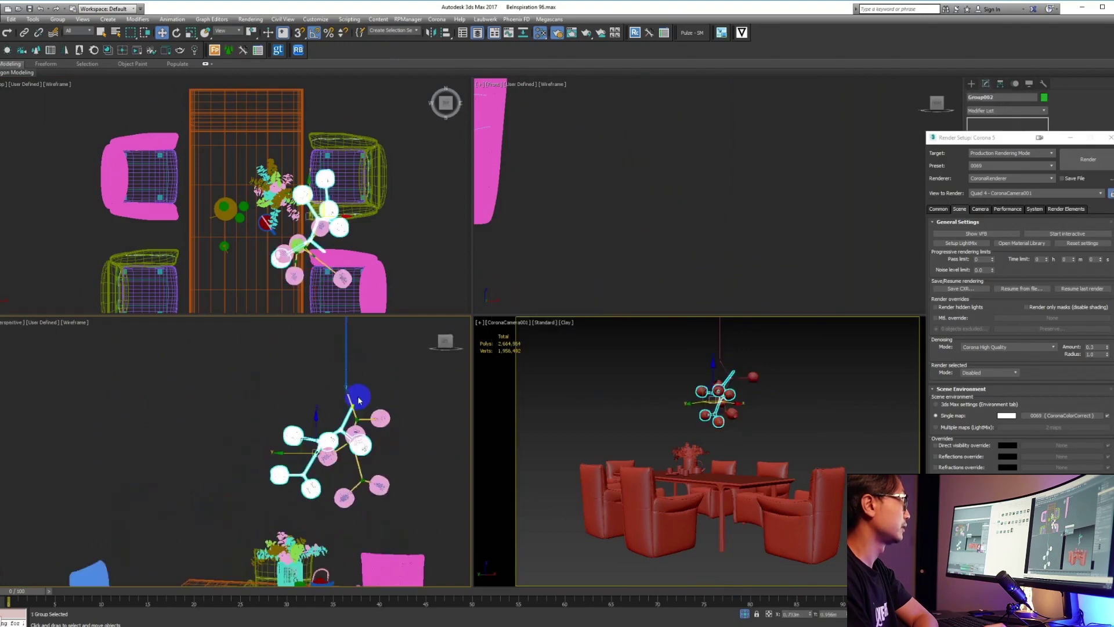
- Move the second branched pendant lamp group, Group002, away from the original lamp and over the table
{"action": "middle_click_drag", "start_coordinate": [360, 391], "coordinate": [343, 459], "text": "alt"}
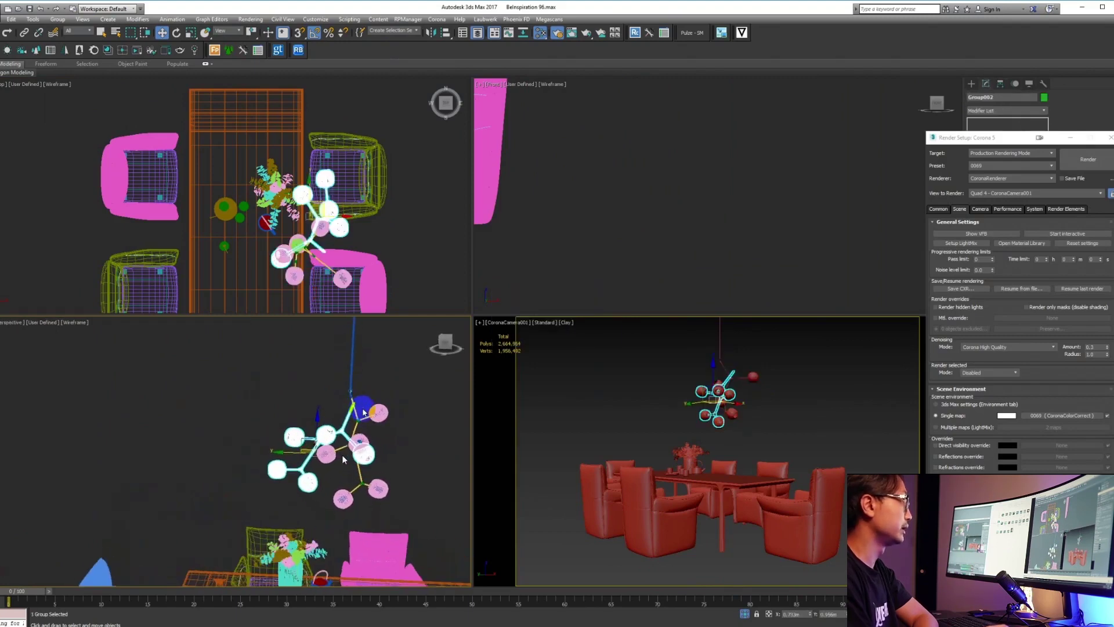
{"action": "scroll", "coordinate": [342, 458], "scroll_direction": "up", "scroll_amount": 2}
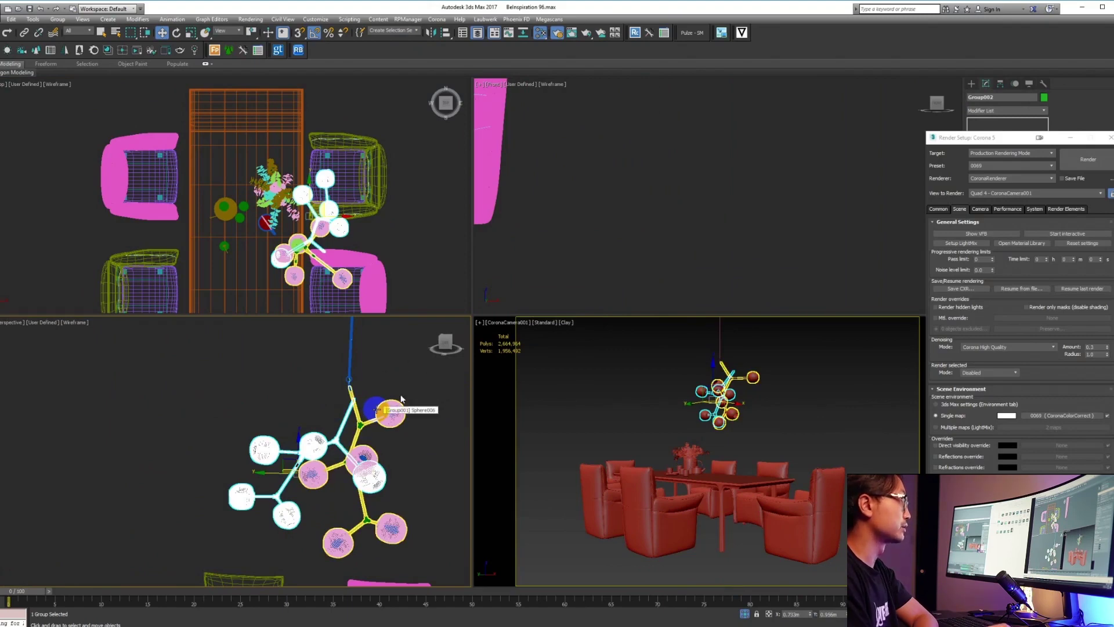
{"action": "middle_click_drag", "start_coordinate": [261, 499], "coordinate": [143, 477], "text": "alt"}
{"action": "left_click_drag", "start_coordinate": [327, 483], "coordinate": [314, 402]}
{"action": "middle_click_drag", "start_coordinate": [314, 401], "coordinate": [277, 360], "text": "alt"}
{"action": "left_click_drag", "start_coordinate": [333, 432], "coordinate": [326, 418]}
{"action": "middle_click_drag", "start_coordinate": [254, 516], "coordinate": [290, 423], "text": "alt"}
- Rotate the second pendant lamp group to vary the direction of its branches and inspect how the lamp parts join
{"action": "key", "text": "e"}
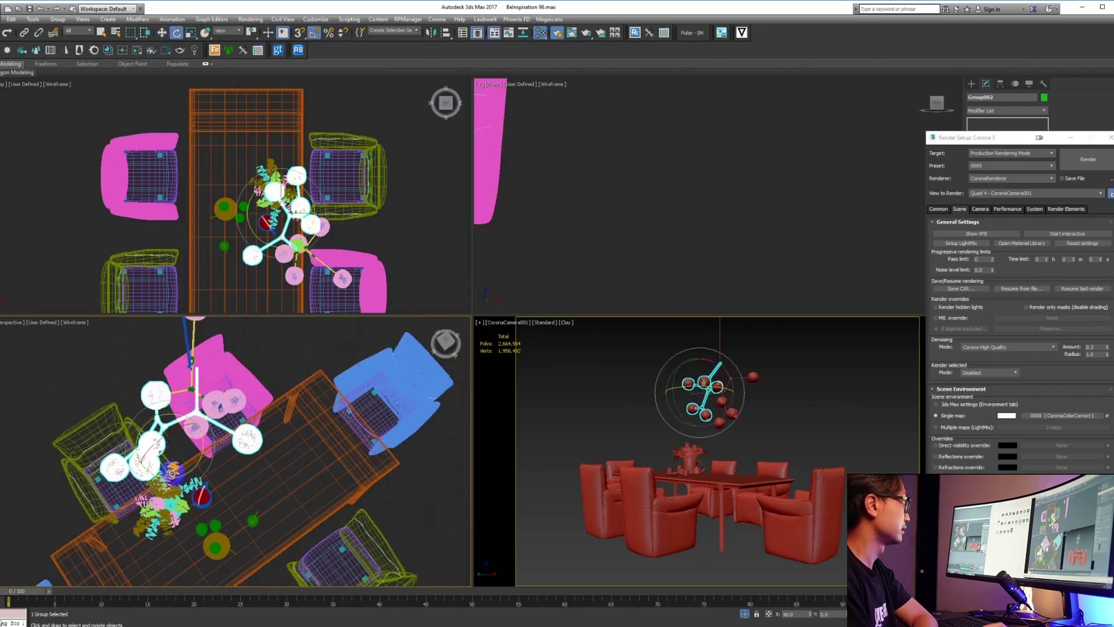
{"action": "left_click_drag", "start_coordinate": [172, 477], "coordinate": [234, 478]}
{"action": "left_click_drag", "start_coordinate": [213, 405], "coordinate": [211, 400]}
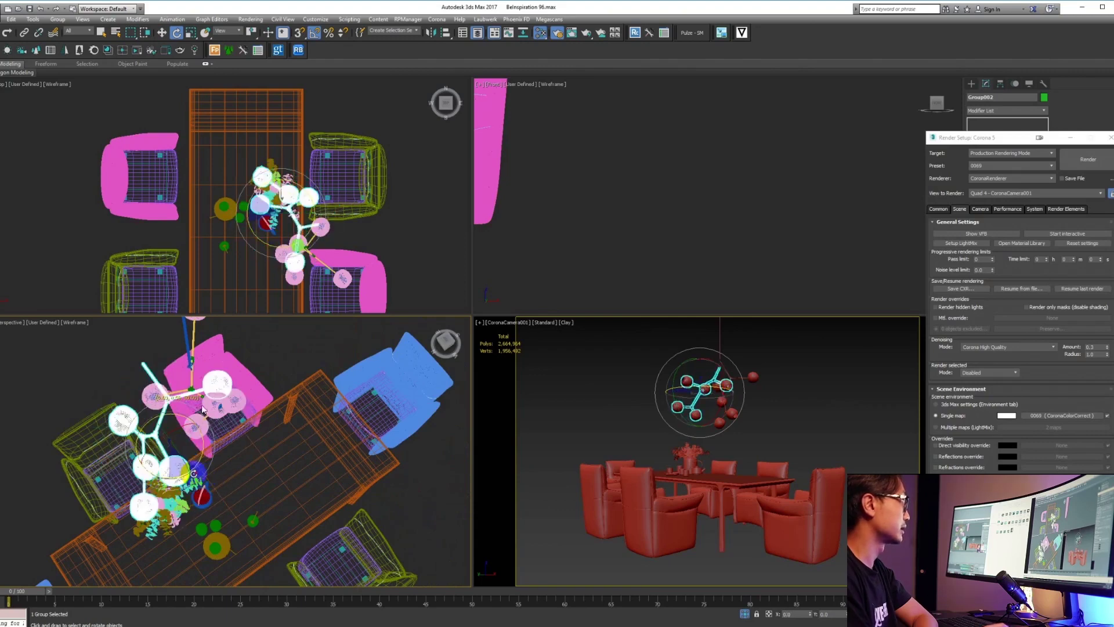
{"action": "left_click_drag", "start_coordinate": [194, 474], "coordinate": [195, 473]}
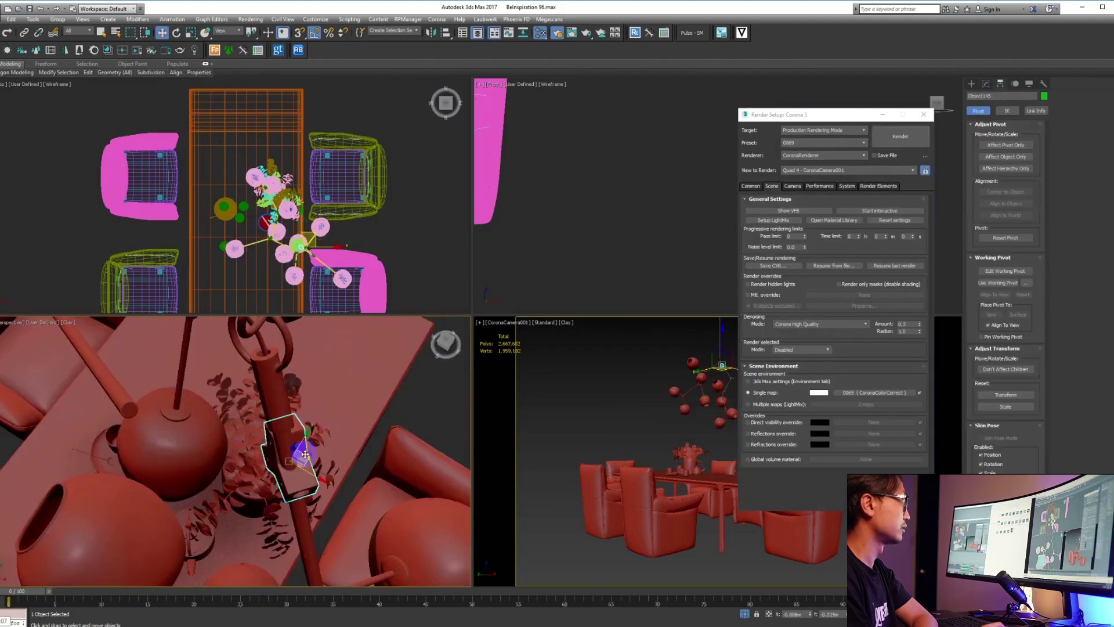
{"action": "mouse_move", "coordinate": [291, 448]}
{"action": "middle_mouse_down", "text": "alt"}
{"action": "mouse_move", "coordinate": [419, 453]}
{"action": "mouse_move", "coordinate": [409, 455]}
{"action": "middle_mouse_up", "text": "alt"}
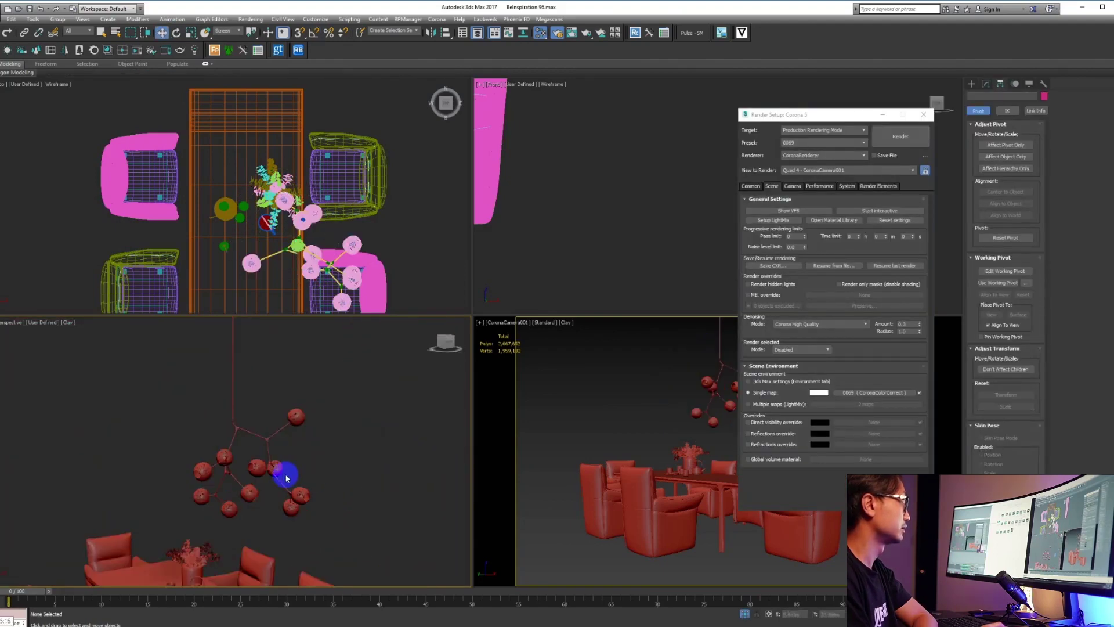
{"action": "middle_click_drag", "start_coordinate": [286, 473], "coordinate": [263, 453], "text": "alt"}
{"action": "scroll", "coordinate": [263, 453], "scroll_direction": "up", "scroll_amount": 3}
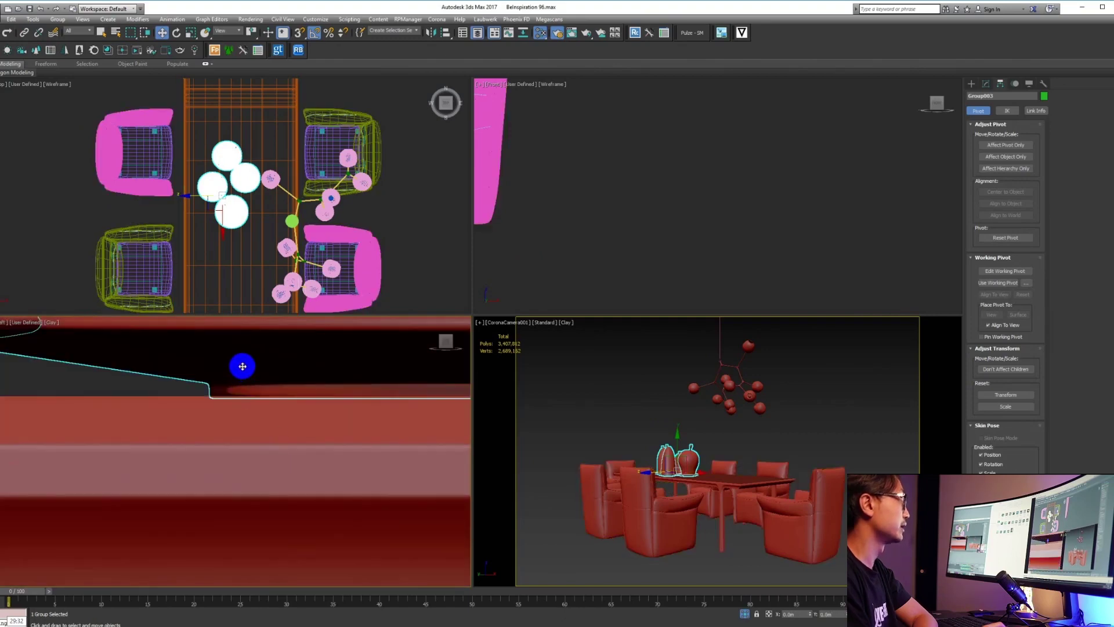
- Adjust the height of the four-piece ornament group so its bases rest on the tabletop
{"action": "scroll", "coordinate": [225, 386], "scroll_direction": "down", "scroll_amount": 4}
{"action": "middle_click_drag", "start_coordinate": [175, 373], "coordinate": [197, 450]}
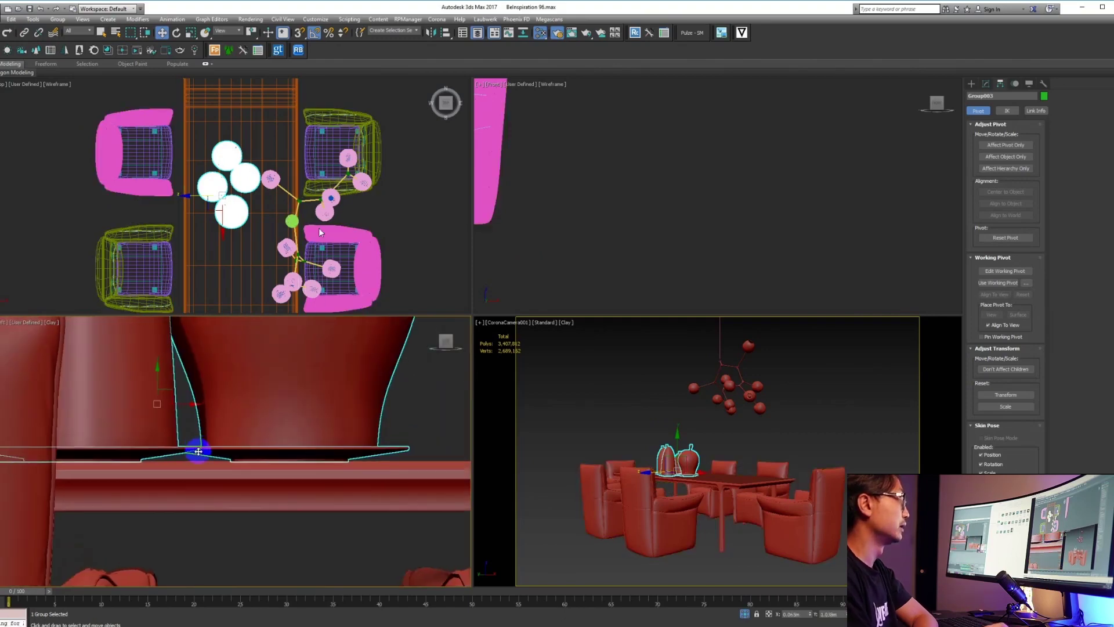
{"action": "scroll", "coordinate": [196, 450], "scroll_direction": "down", "scroll_amount": 3}
{"action": "left_click_drag", "start_coordinate": [175, 400], "coordinate": [174, 395]}
{"action": "scroll", "coordinate": [211, 443], "scroll_direction": "up", "scroll_amount": 5}
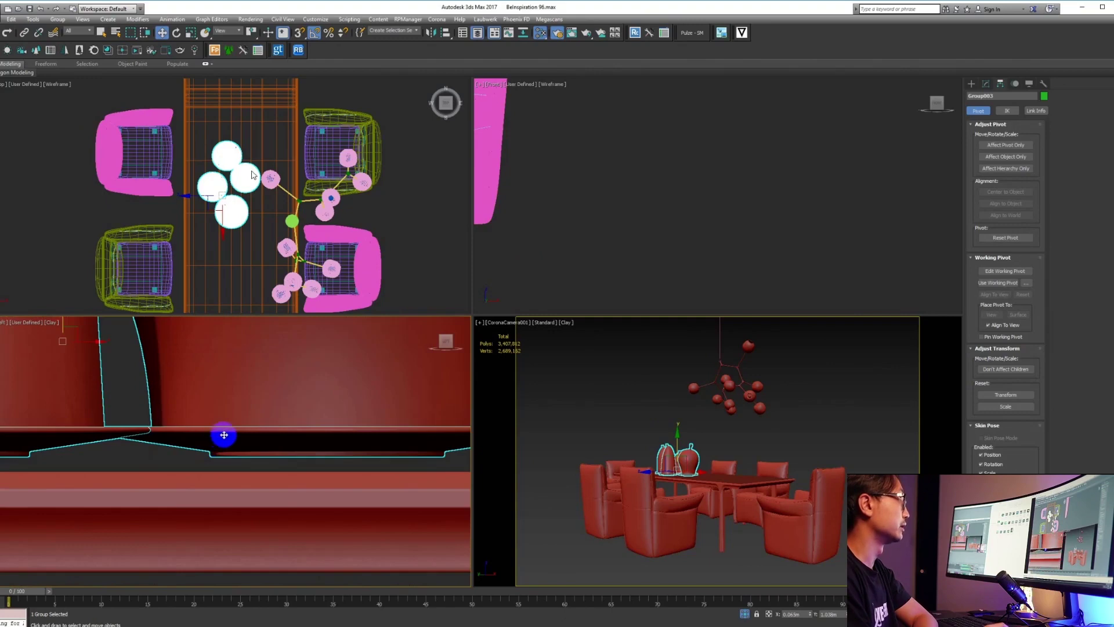
{"action": "scroll", "coordinate": [223, 443], "scroll_direction": "up", "scroll_amount": 4}
{"action": "left_click_drag", "start_coordinate": [222, 446], "coordinate": [221, 501]}
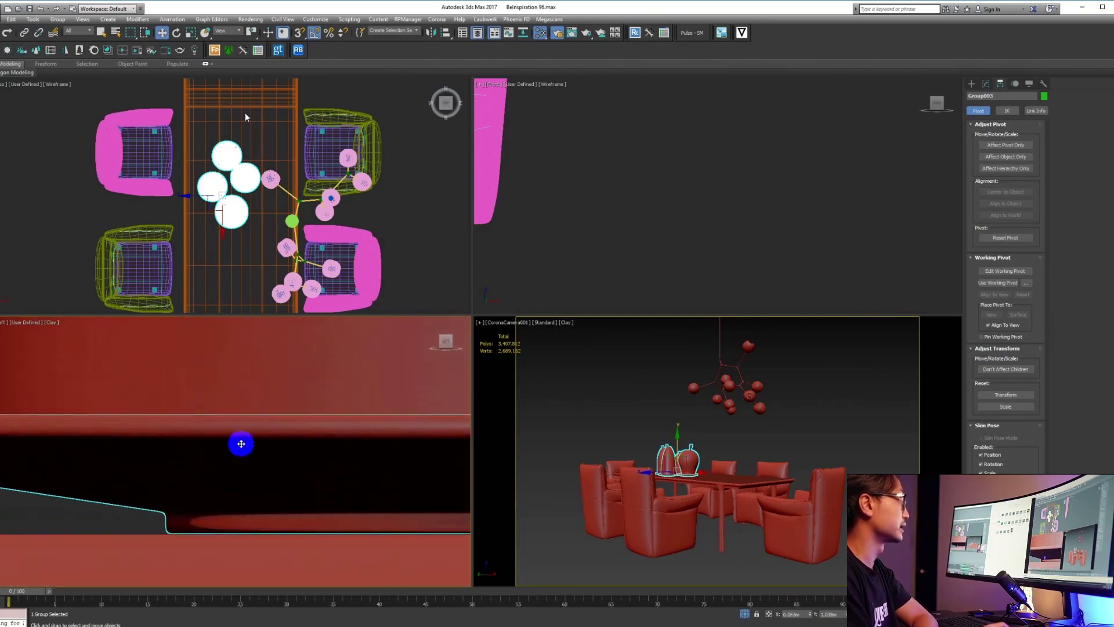
- Move the ornament group across the tabletop toward the middle of the table
{"action": "key", "text": "p"}
{"action": "middle_click_drag", "start_coordinate": [238, 458], "coordinate": [295, 491], "text": "alt"}
{"action": "left_click_drag", "start_coordinate": [294, 486], "coordinate": [334, 491]}
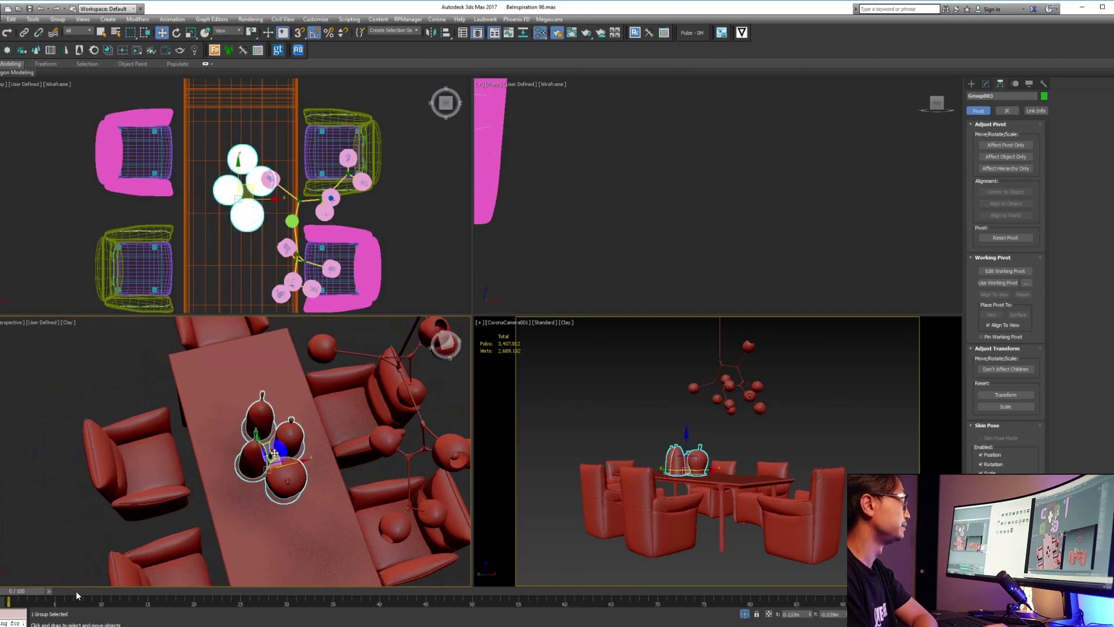
{"action": "middle_click_drag", "start_coordinate": [155, 568], "coordinate": [284, 392], "text": "alt"}
{"action": "scroll", "coordinate": [325, 400], "scroll_direction": "down", "scroll_amount": 4}
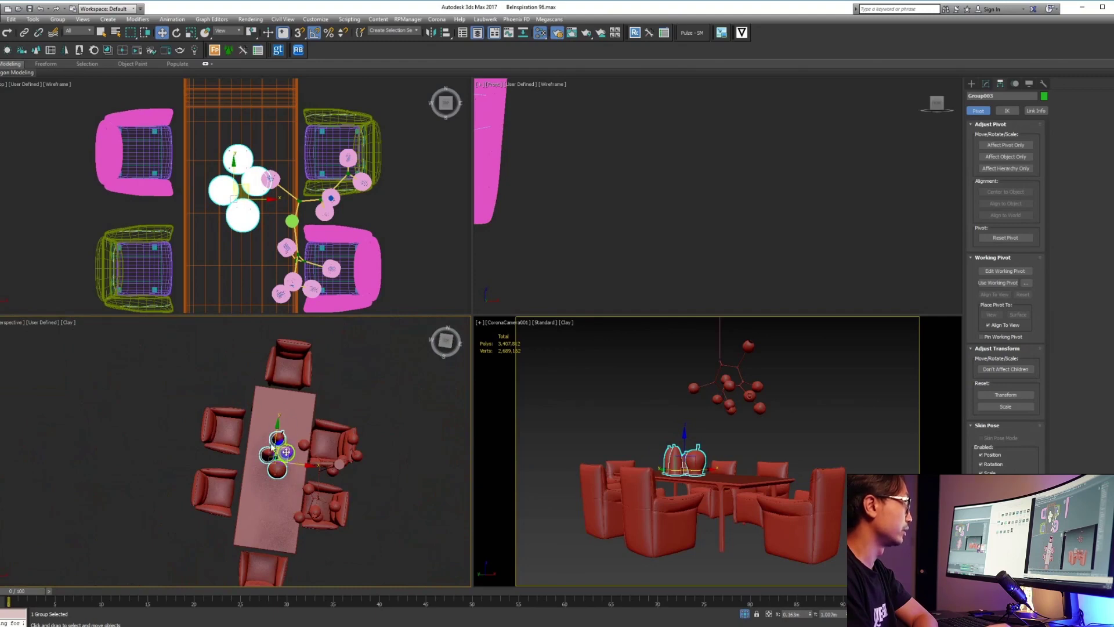
{"action": "scroll", "coordinate": [295, 464], "scroll_direction": "up", "scroll_amount": 5}
{"action": "middle_click_drag", "start_coordinate": [295, 464], "coordinate": [278, 441], "text": "alt"}
{"action": "left_click_drag", "start_coordinate": [278, 440], "coordinate": [220, 383]}
{"action": "scroll", "coordinate": [235, 459], "scroll_direction": "down", "scroll_amount": 3}
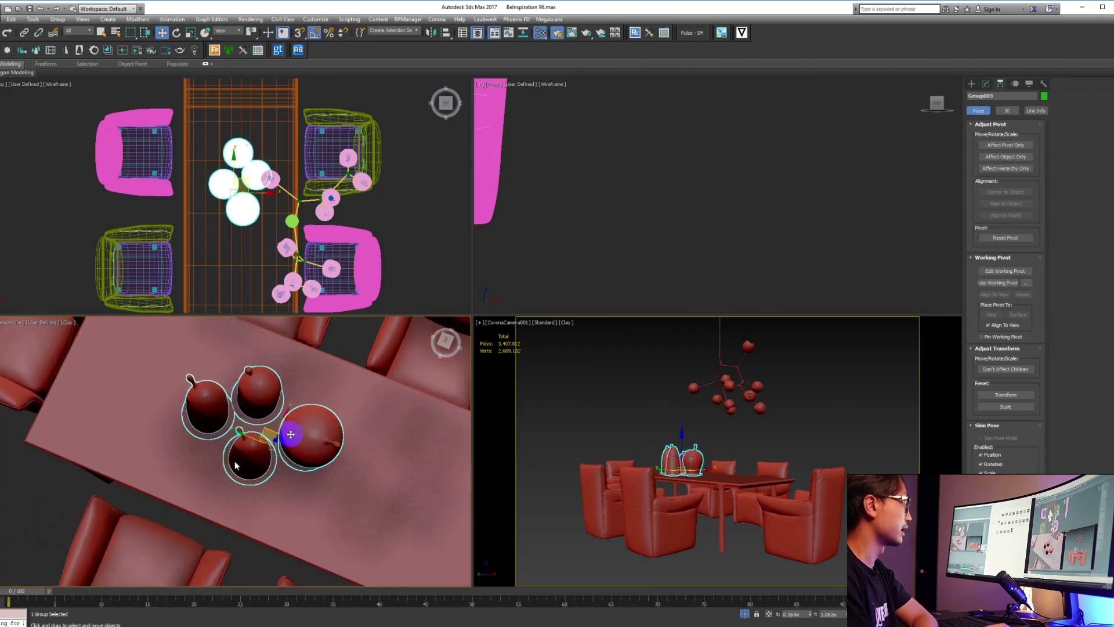
- Switch the reference coordinate system to View and rotate the ornament group about its vertical axis
{"action": "middle_click_drag", "start_coordinate": [235, 468], "coordinate": [261, 446], "text": "alt"}
{"action": "key", "text": "e"}
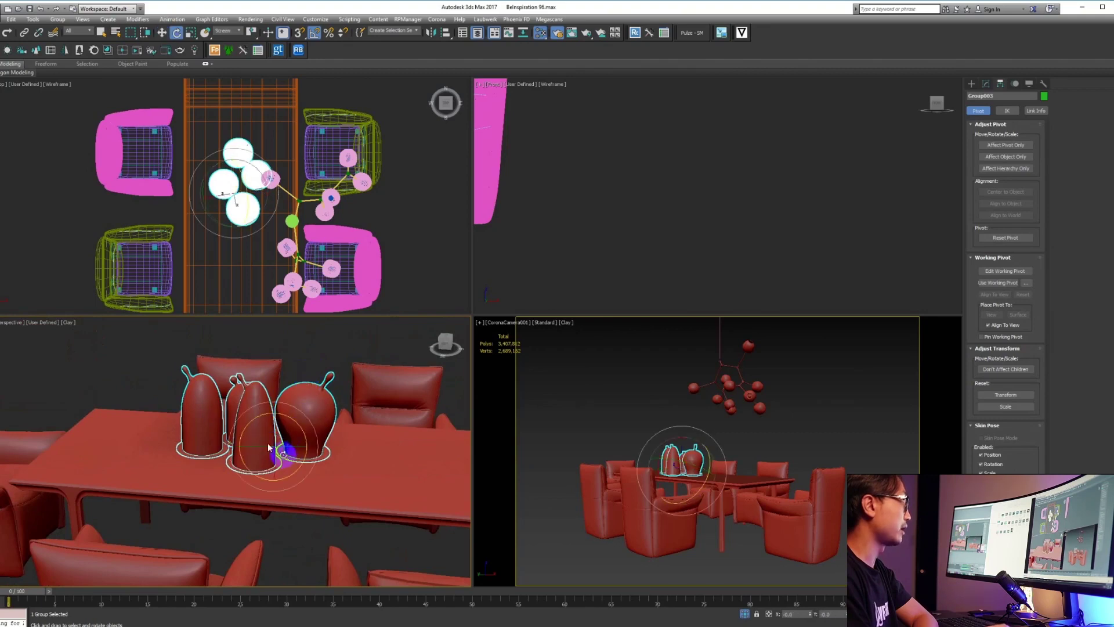
{"action": "left_click", "coordinate": [226, 30]}
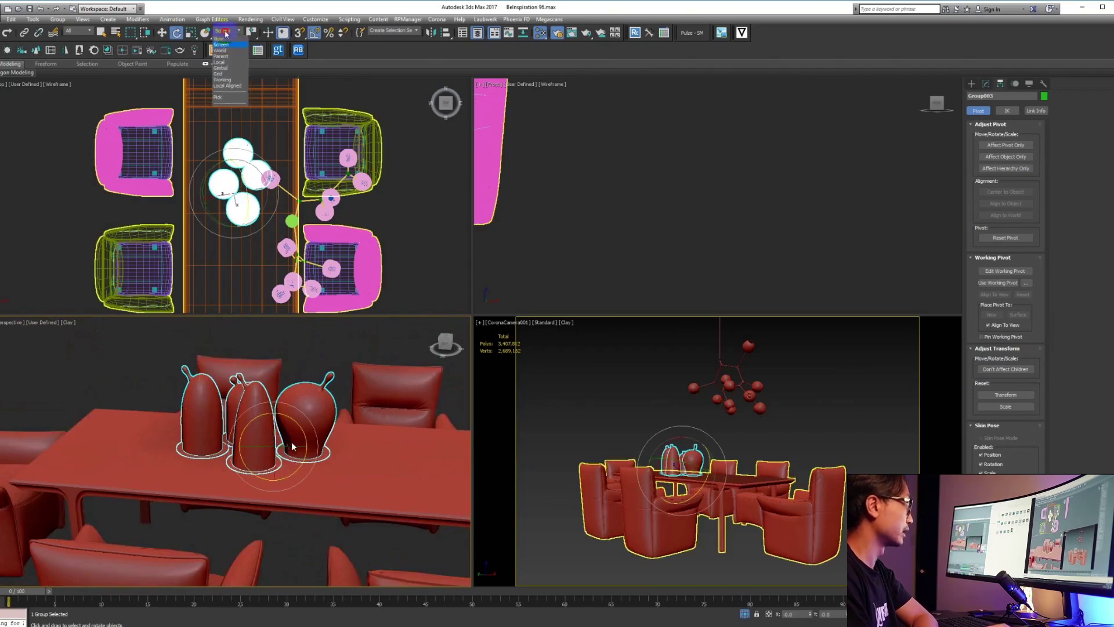
{"action": "left_click", "coordinate": [226, 39]}
{"action": "left_click_drag", "start_coordinate": [263, 417], "coordinate": [280, 423]}
- Reposition the rotated ornament group on the tabletop
{"action": "key", "text": "w"}
{"action": "mouse_move", "coordinate": [249, 443]}
{"action": "middle_mouse_down", "text": "alt"}
{"action": "mouse_move", "coordinate": [248, 465]}
{"action": "mouse_move", "coordinate": [264, 438]}
{"action": "middle_mouse_up", "text": "alt"}
{"action": "left_click_drag", "start_coordinate": [264, 432], "coordinate": [264, 400]}
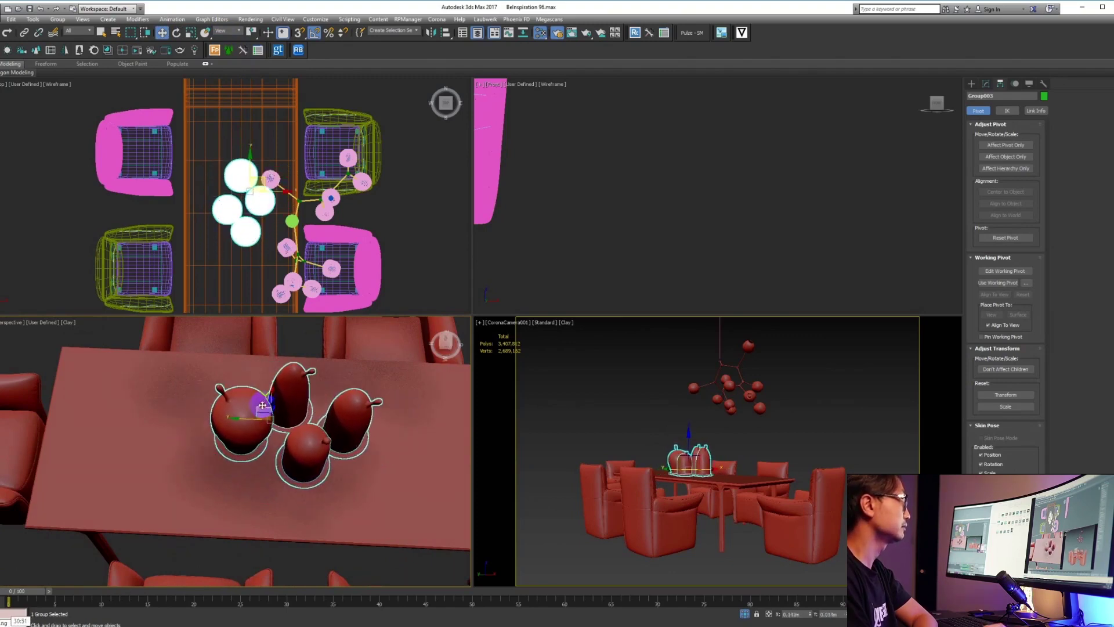
{"action": "left_click", "coordinate": [1015, 184]}
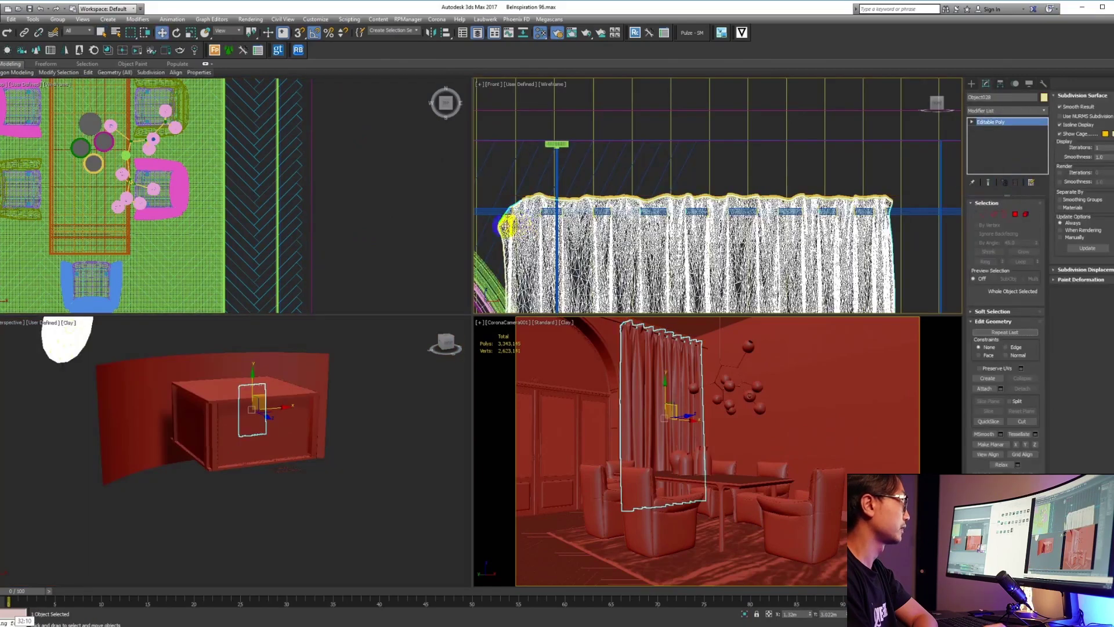
{"action": "scroll", "coordinate": [528, 262], "scroll_direction": "up", "scroll_amount": 3}
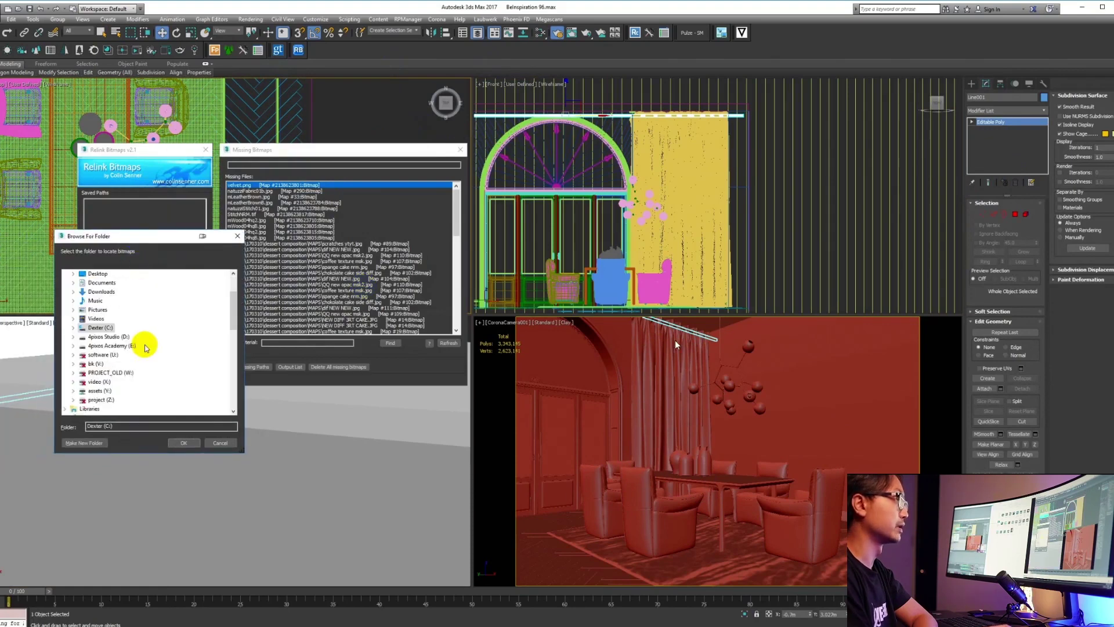
- Choose the Y - ASSETS folder on the D drive as the search location for relinking the missing bitmaps
{"action": "double_click", "coordinate": [114, 338]}
{"action": "double_click", "coordinate": [111, 398]}
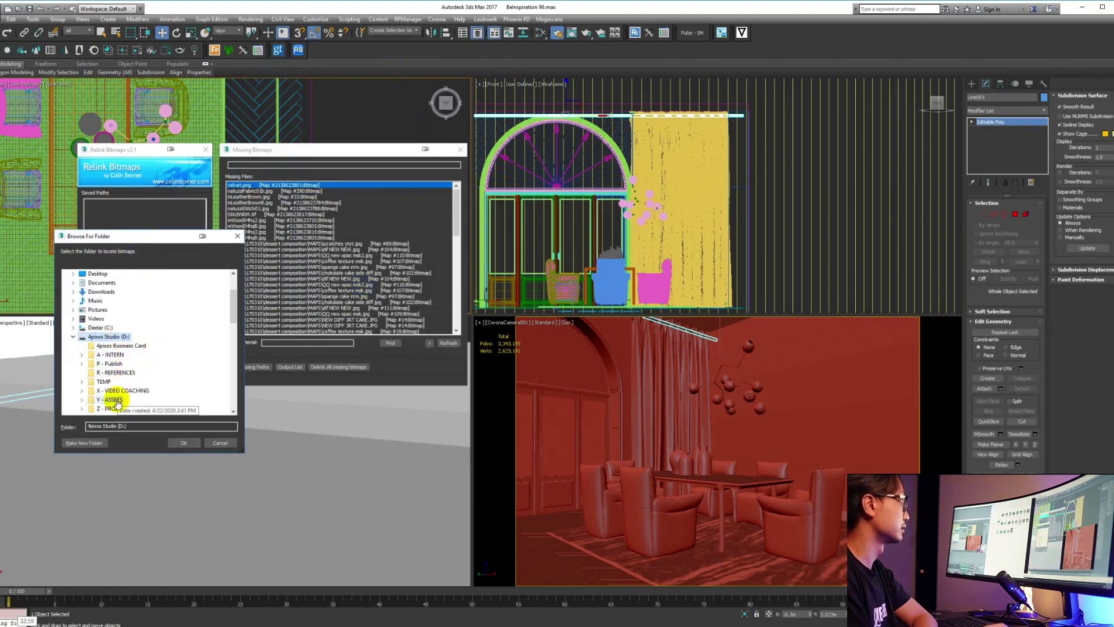
{"action": "left_click", "coordinate": [183, 443]}
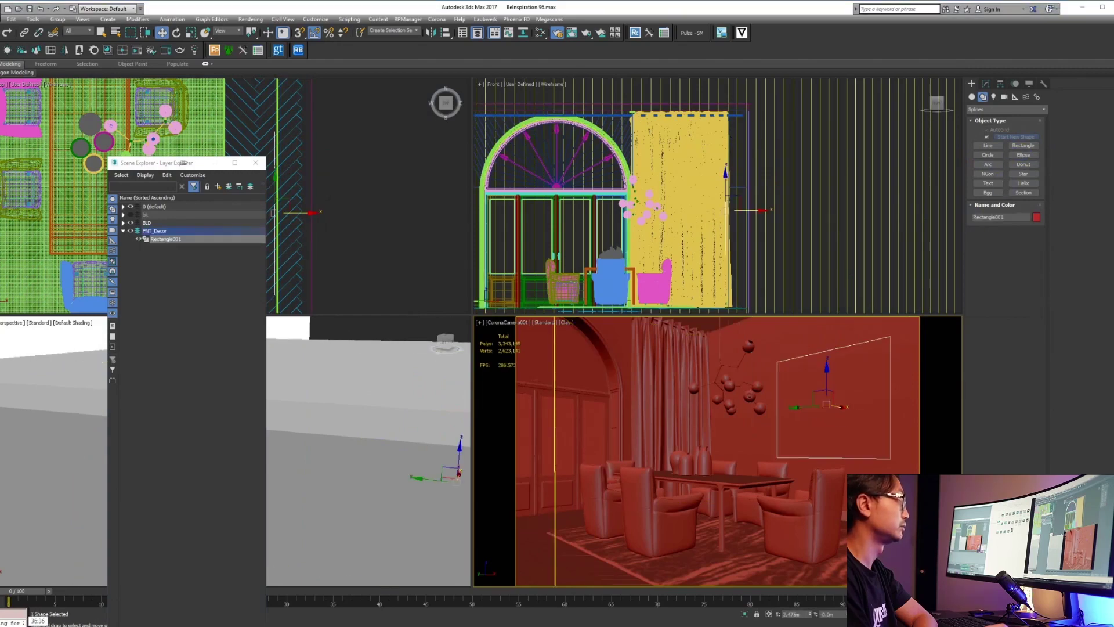
- Switch to the browser and look through the moulding profile reference images
{"action": "key", "text": "alt+Tab"}
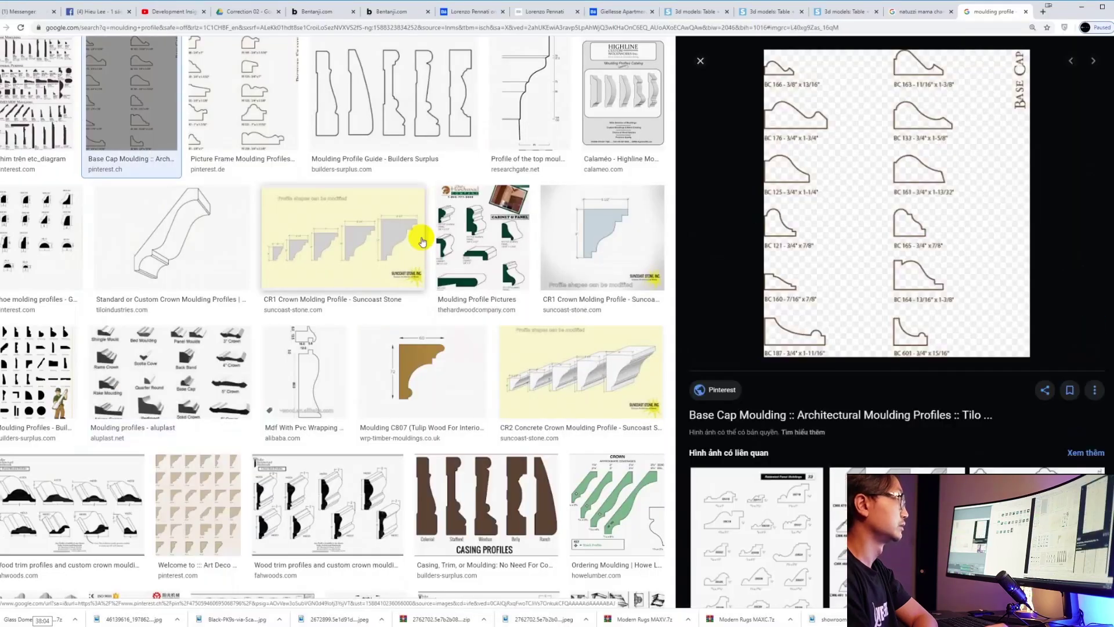
{"action": "scroll", "coordinate": [422, 242], "scroll_direction": "down", "scroll_amount": 5}
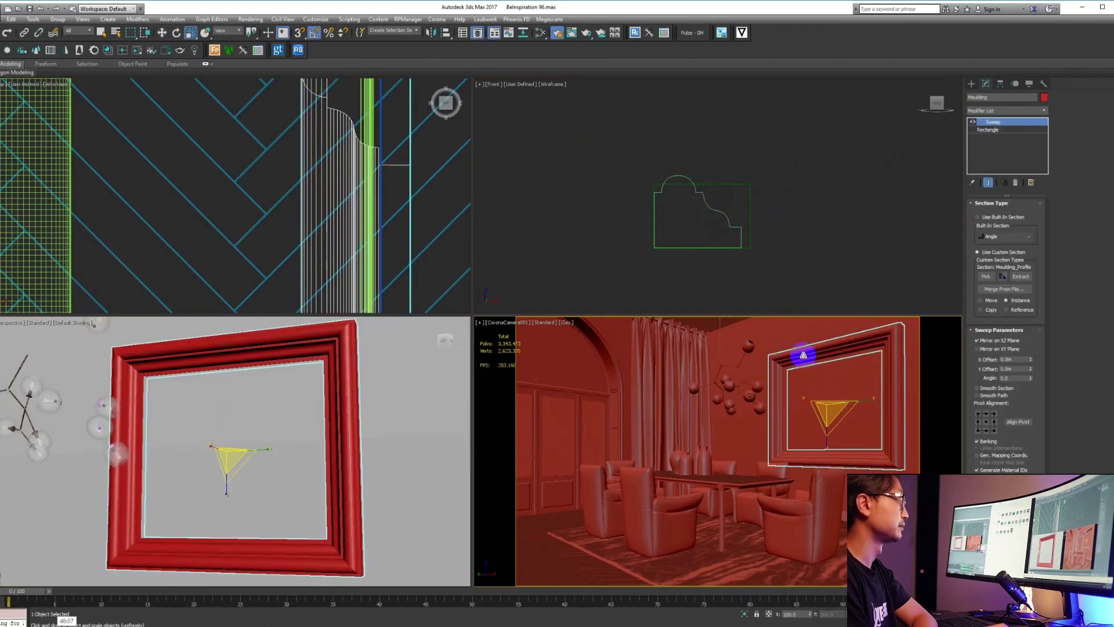
- Select the moulding profile spline that the wall frame's sweep uses as its custom section
{"action": "left_click", "coordinate": [707, 205]}
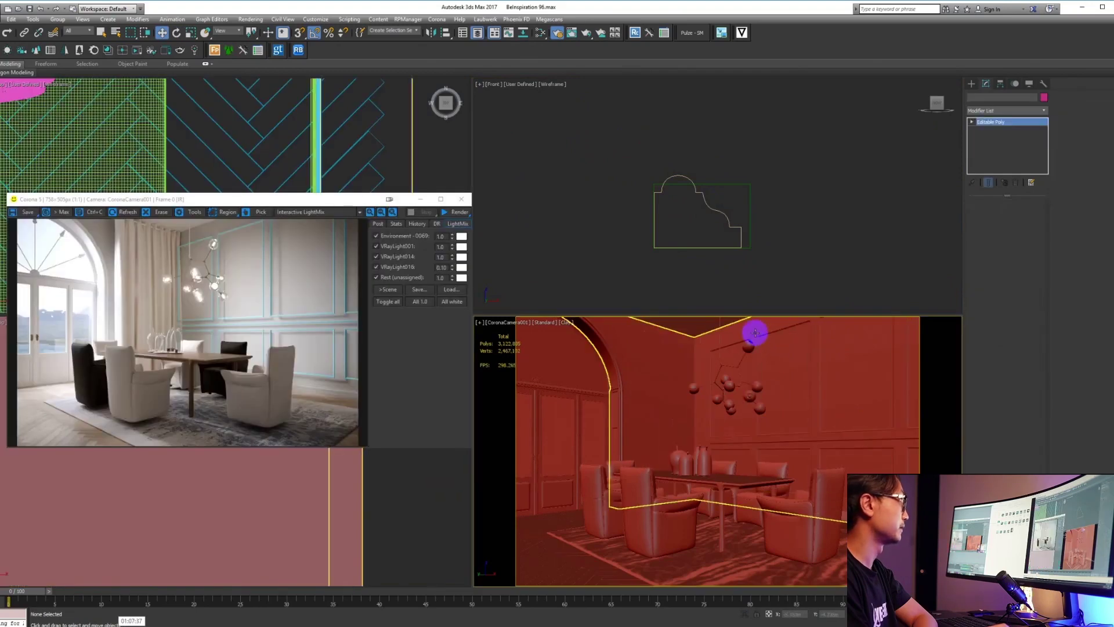
- Load the wall's material into the material editor and assign it to the moulding frames on the wall
{"action": "left_click", "coordinate": [755, 333]}
{"action": "key", "text": "m"}
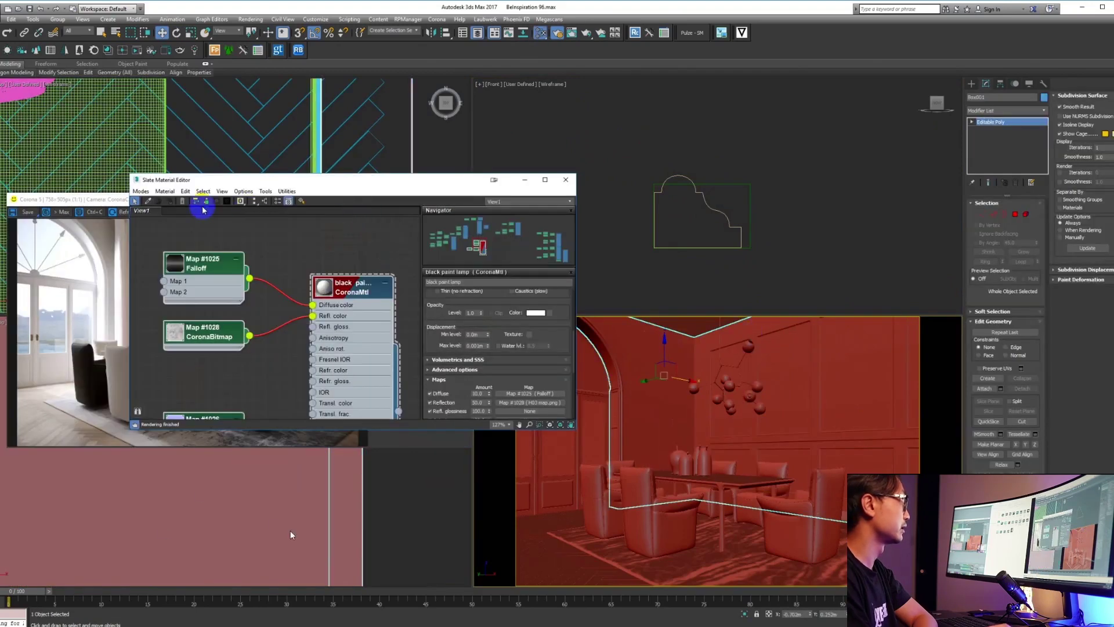
{"action": "left_click", "coordinate": [163, 192]}
{"action": "left_click", "coordinate": [205, 215]}
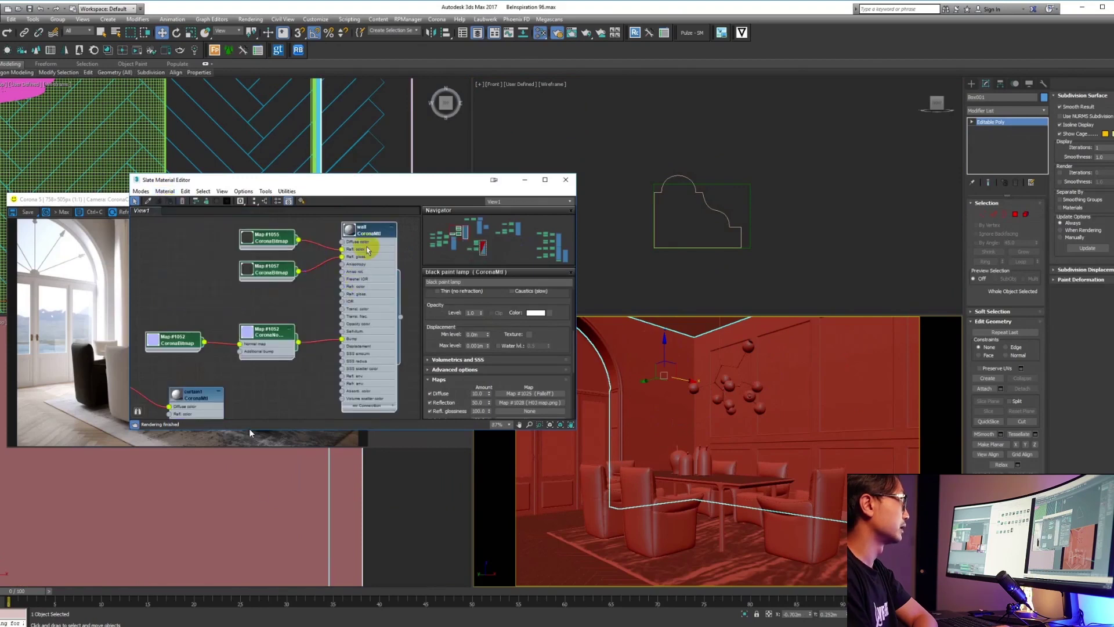
{"action": "left_click", "coordinate": [371, 231]}
{"action": "left_click", "coordinate": [810, 329]}
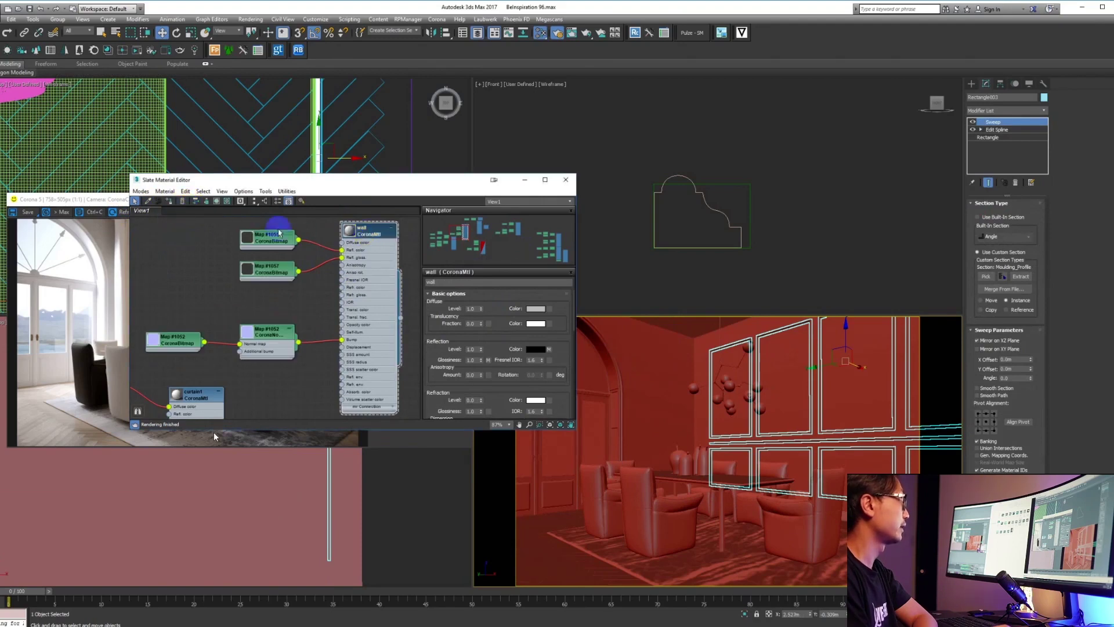
{"action": "left_click", "coordinate": [525, 179]}
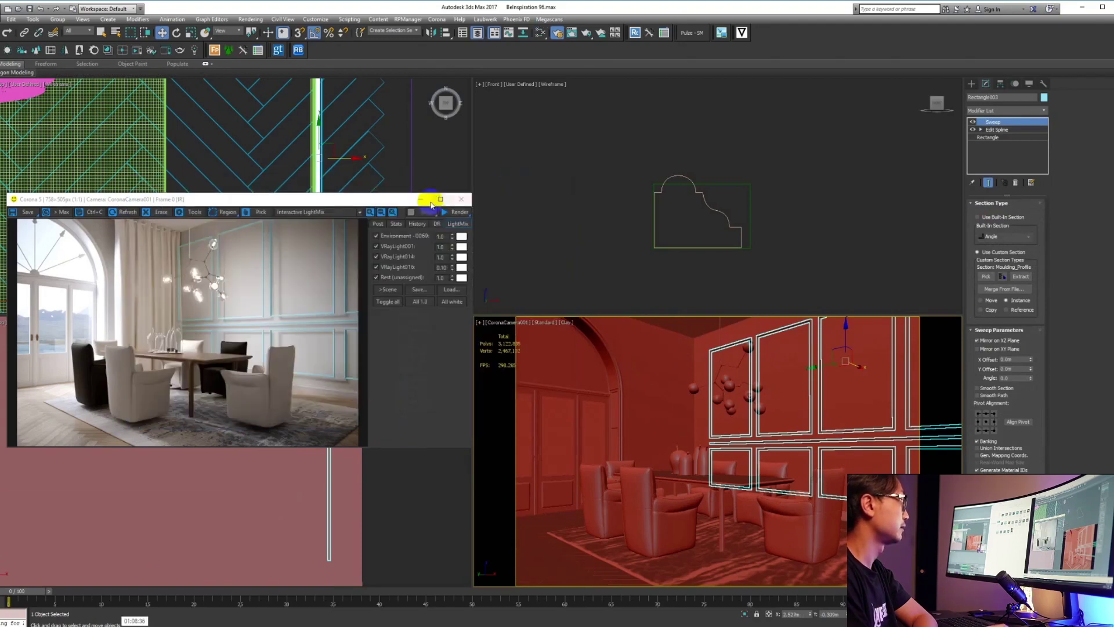
- Try to align the table and chairs group to the rug on Z, minimum to maximum
{"action": "left_click", "coordinate": [808, 530]}
{"action": "key", "text": "alt+a"}
{"action": "left_click", "coordinate": [714, 572]}
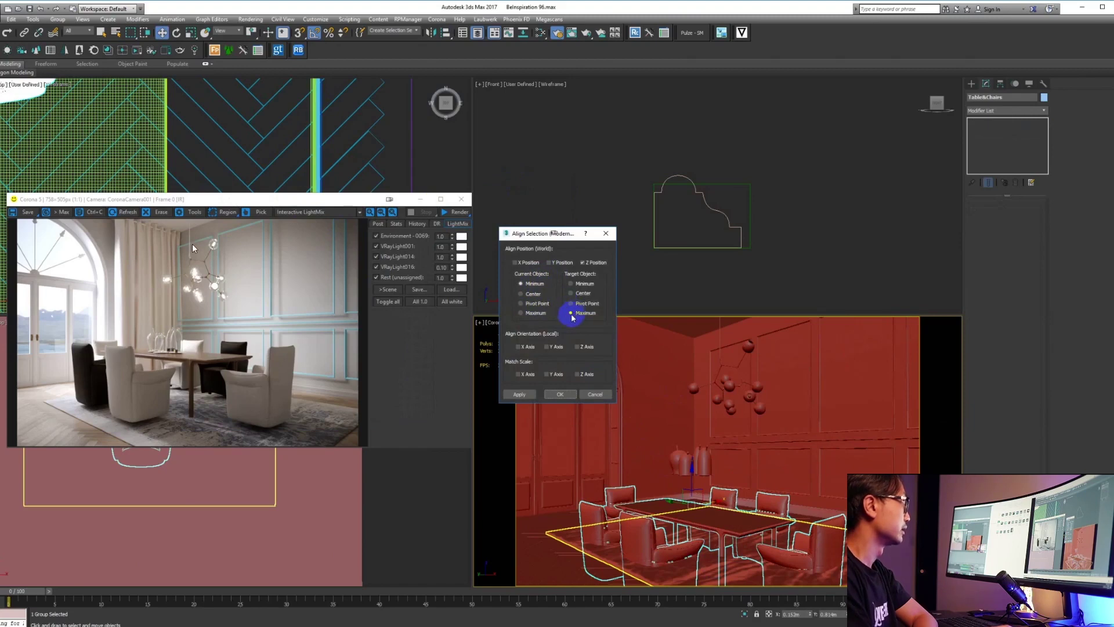
{"action": "left_click", "coordinate": [593, 394]}
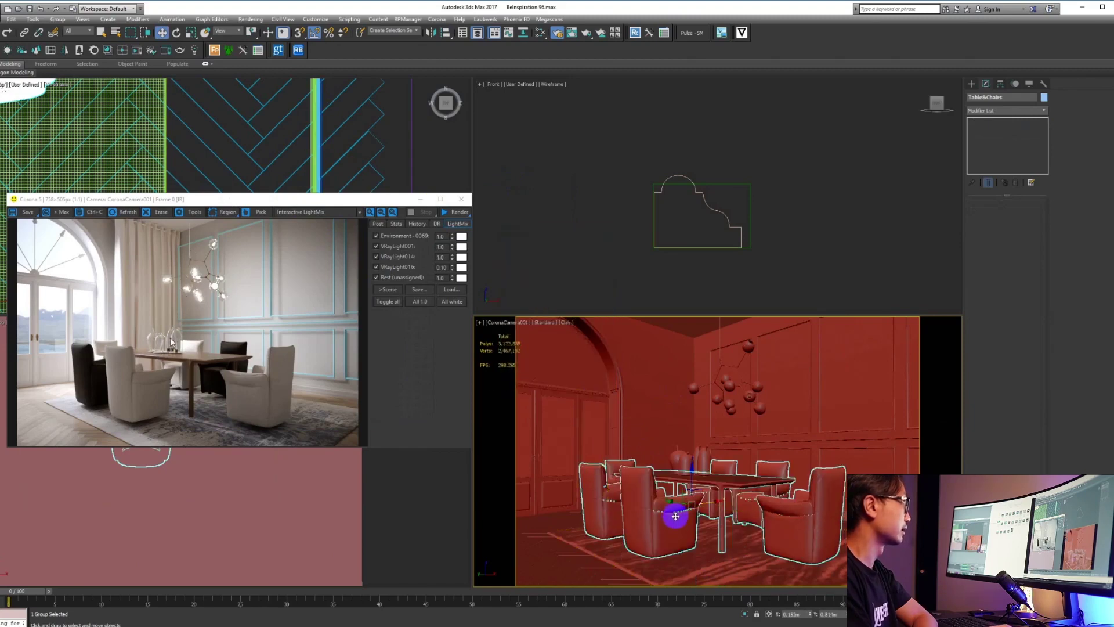
{"action": "key", "text": "alt+a"}
{"action": "left_click", "coordinate": [672, 542]}
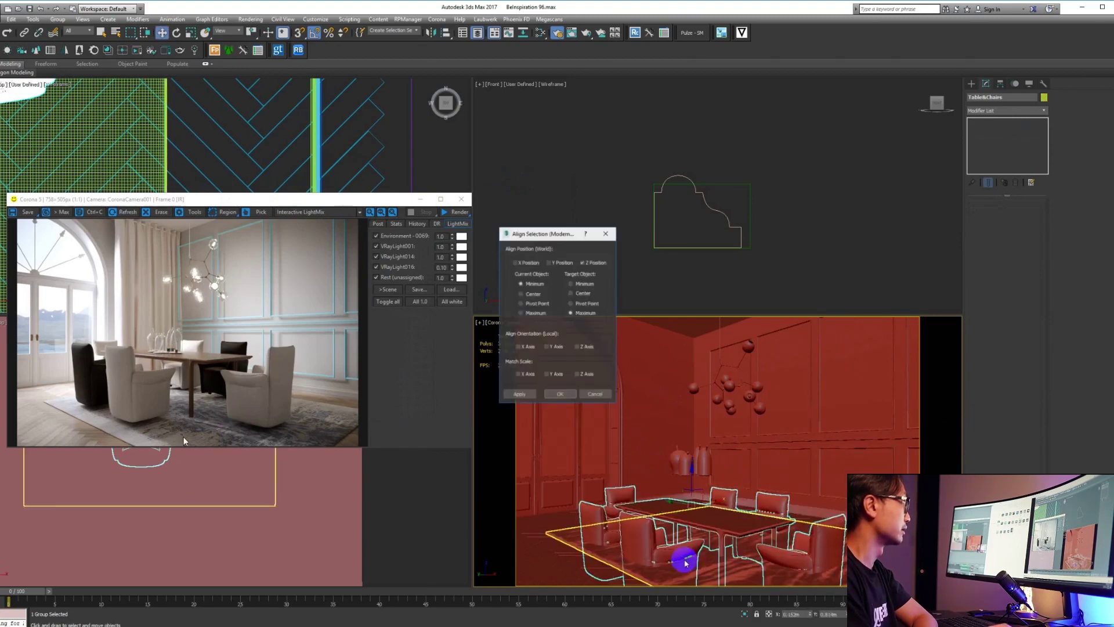
{"action": "left_click", "coordinate": [607, 394]}
- Lower the table and chairs group in the Front view so its feet rest on the rug
{"action": "left_click", "coordinate": [528, 192]}
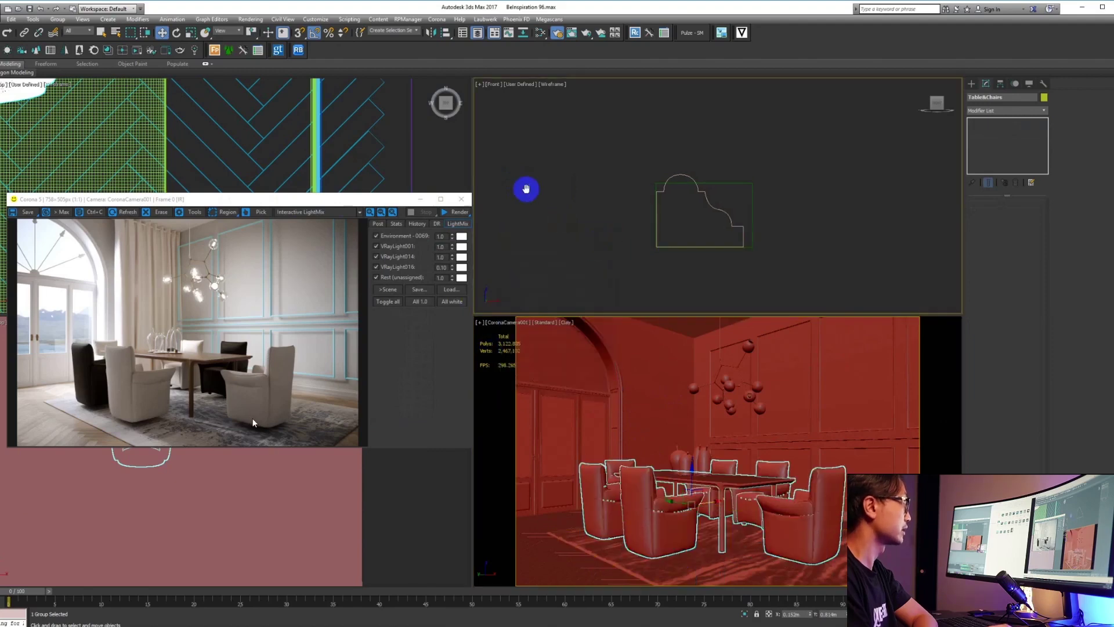
{"action": "left_click_drag", "start_coordinate": [283, 201], "coordinate": [276, 83]}
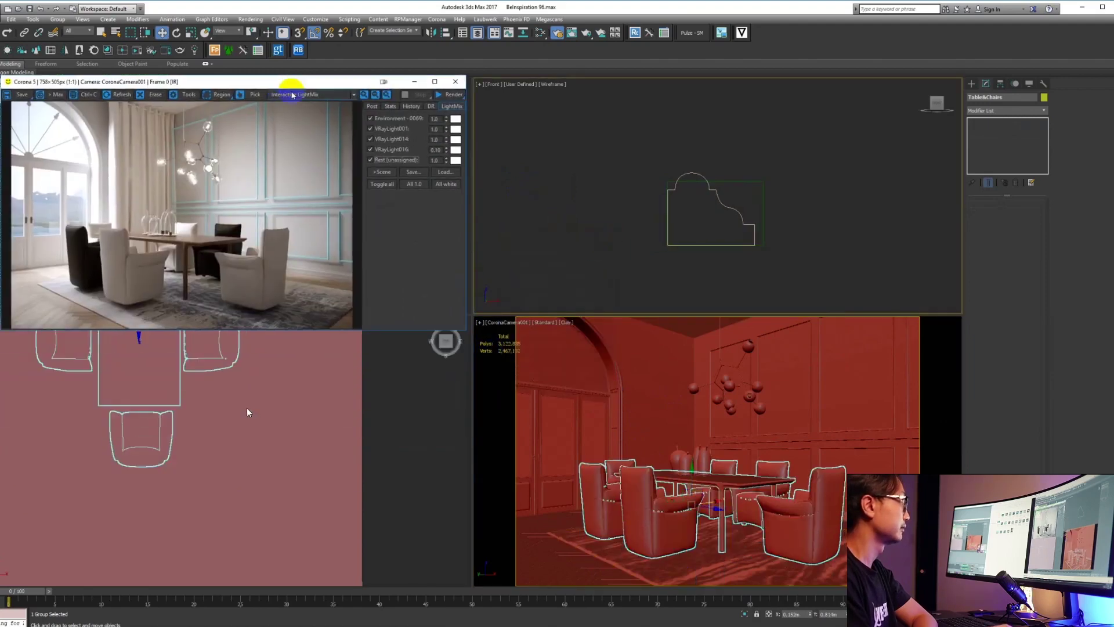
{"action": "key", "text": "z"}
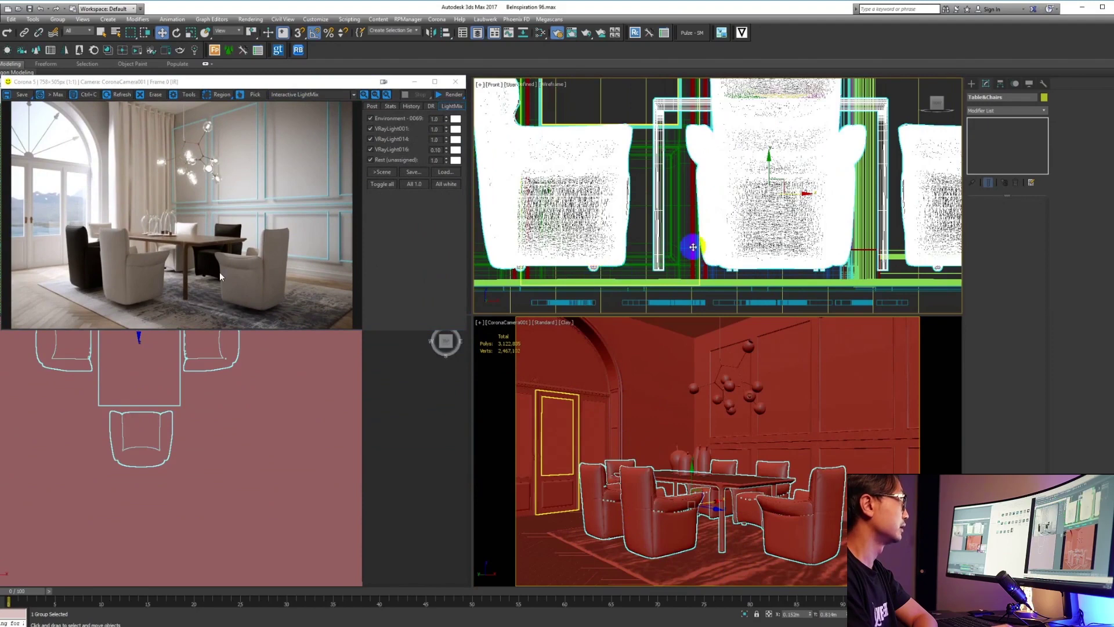
{"action": "left_click_drag", "start_coordinate": [767, 164], "coordinate": [767, 172]}
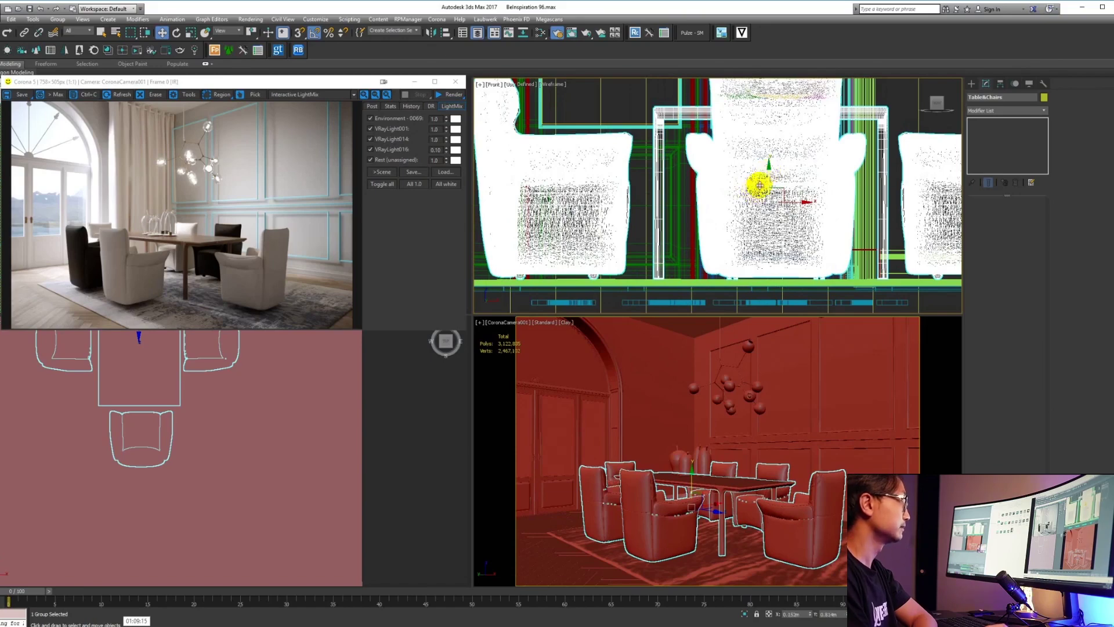
{"action": "scroll", "coordinate": [766, 172], "scroll_direction": "down", "scroll_amount": 3}
{"action": "middle_click_drag", "start_coordinate": [778, 162], "coordinate": [729, 282]}
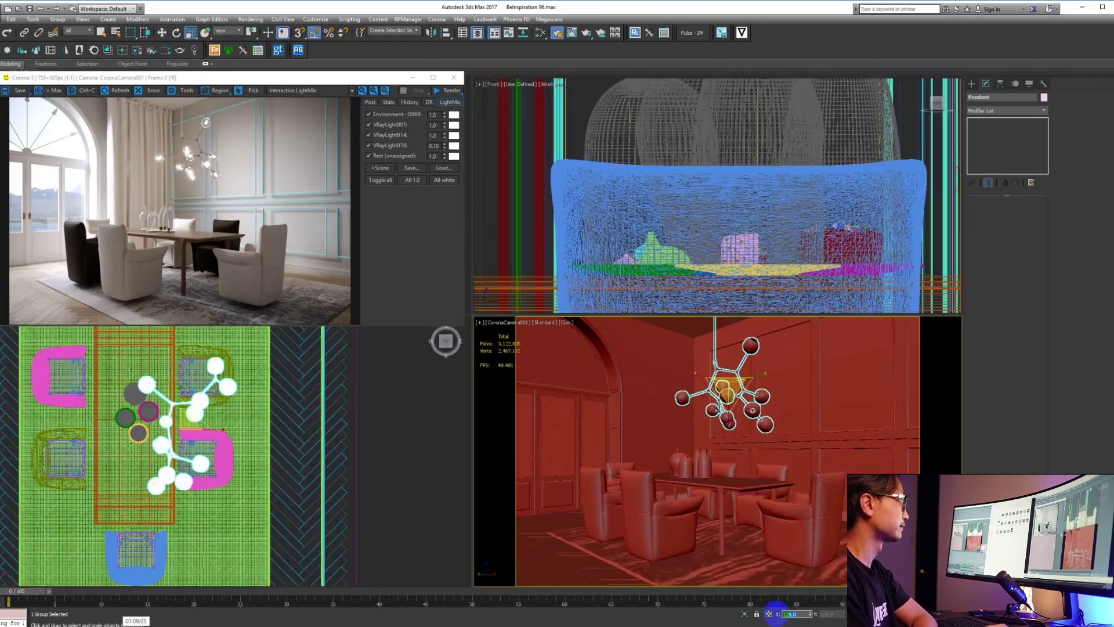
- Open the pendant lamp group's X scale value for editing
{"action": "left_click", "coordinate": [796, 614]}
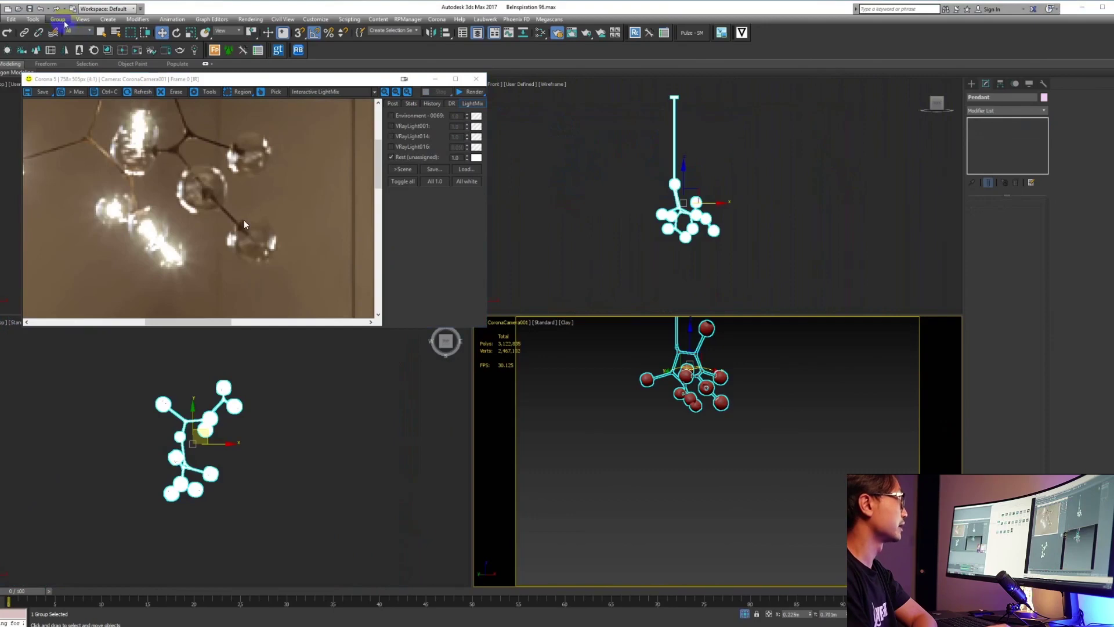
- Open the pendant lamp group and select one of its branches of arms and glass globes
{"action": "left_click", "coordinate": [58, 19]}
{"action": "left_click", "coordinate": [55, 55]}
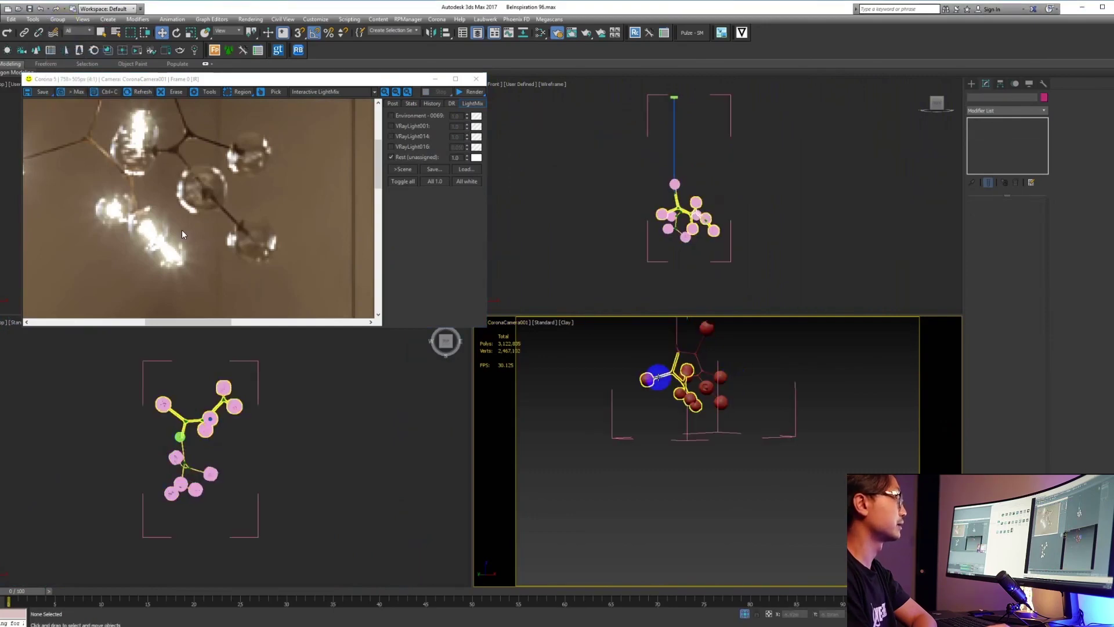
{"action": "left_click", "coordinate": [658, 377]}
{"action": "right_click", "coordinate": [261, 449]}
{"action": "scroll", "coordinate": [190, 409], "scroll_direction": "up", "scroll_amount": 5}
{"action": "scroll", "coordinate": [273, 436], "scroll_direction": "up", "scroll_amount": 6}
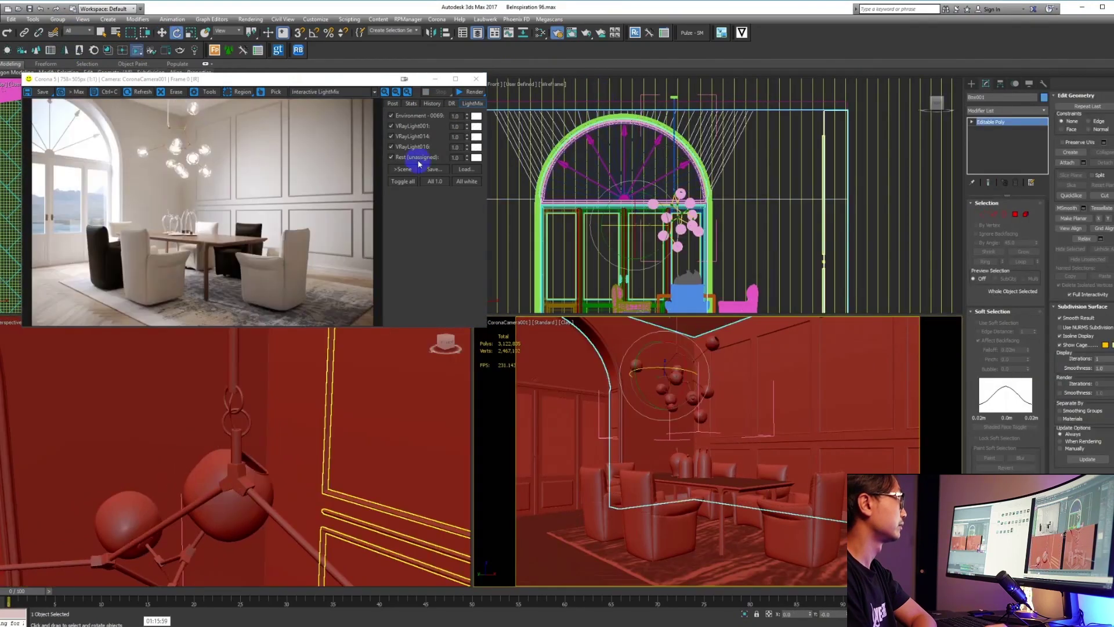
- Compare the render with VRayLight016 switched off and back on in the LightMix
{"action": "left_click", "coordinate": [392, 147]}
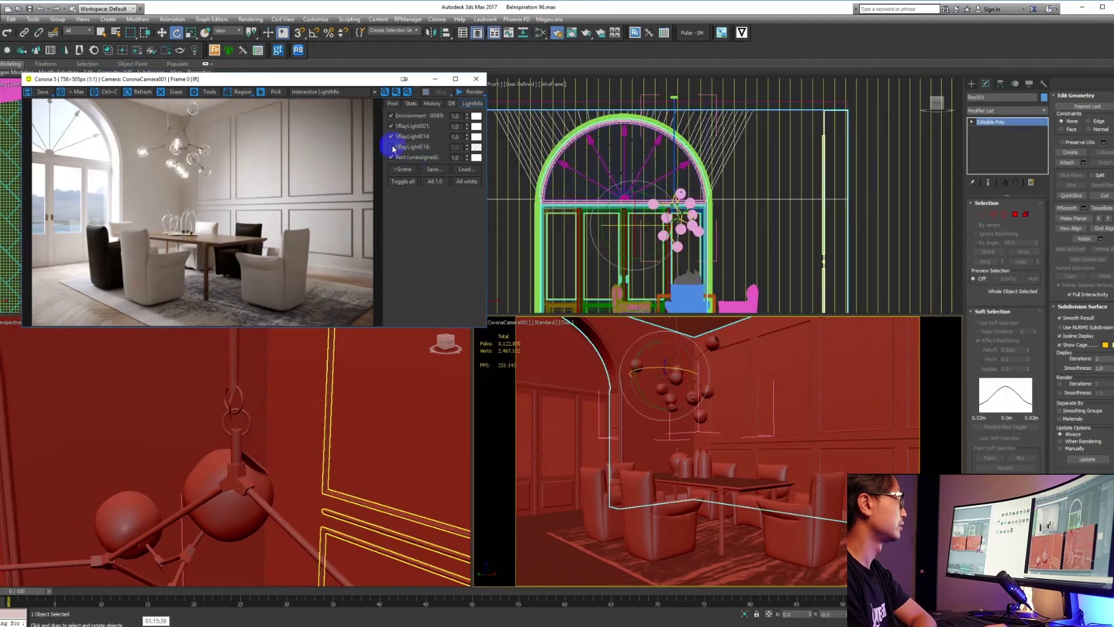
{"action": "left_click", "coordinate": [392, 147]}
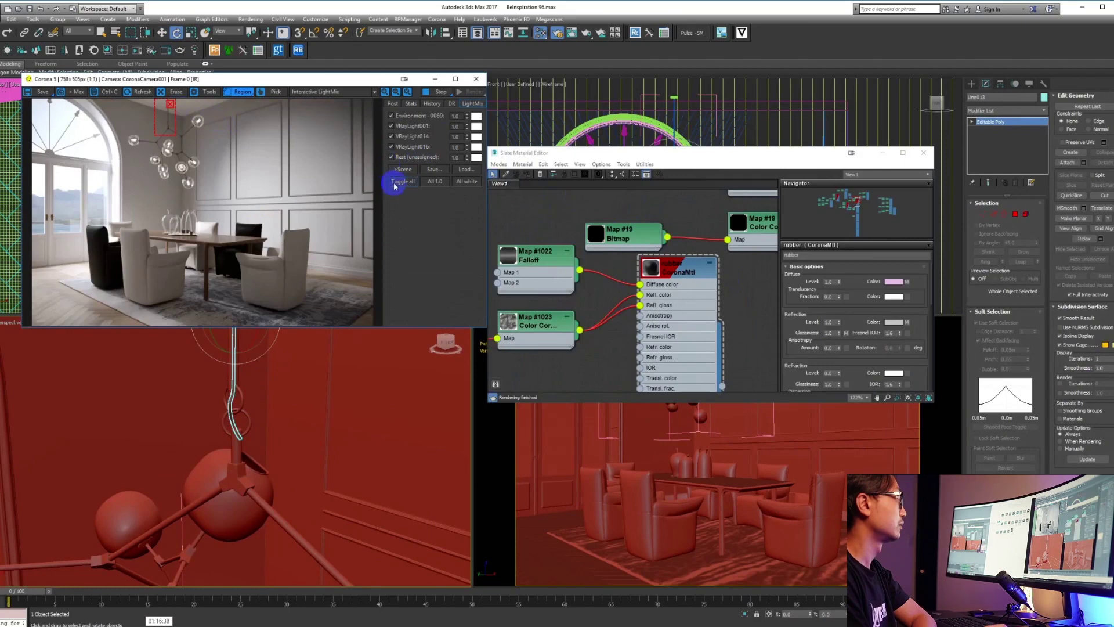
- Enable only the environment light in the LightMix and show the settings of its HDRI bitmap
{"action": "left_click", "coordinate": [398, 186]}
{"action": "left_click", "coordinate": [391, 115]}
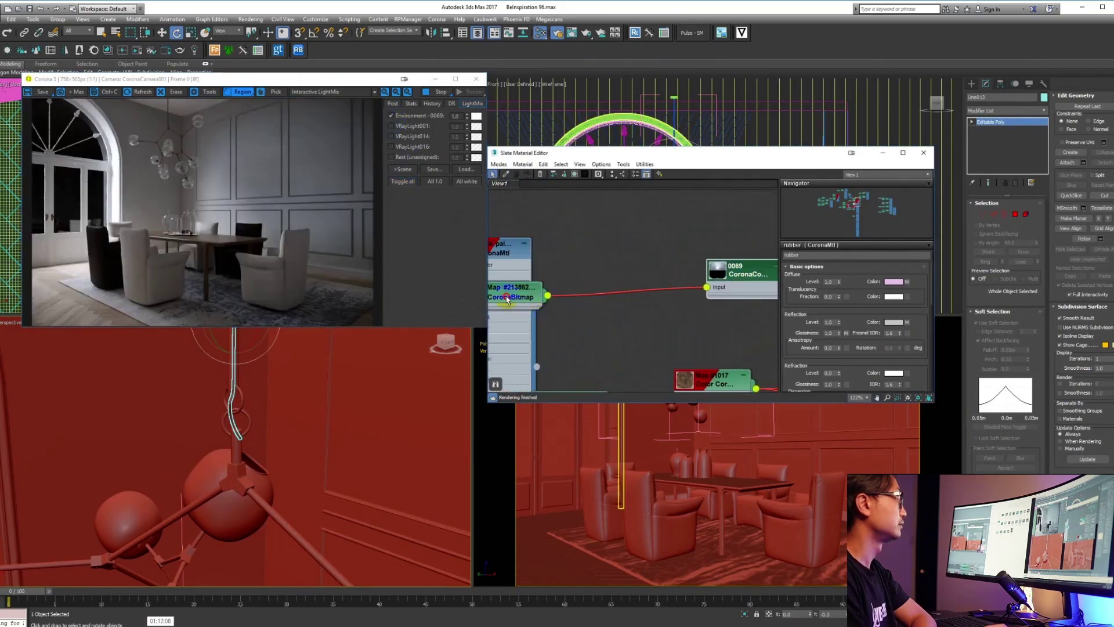
{"action": "double_click", "coordinate": [652, 285]}
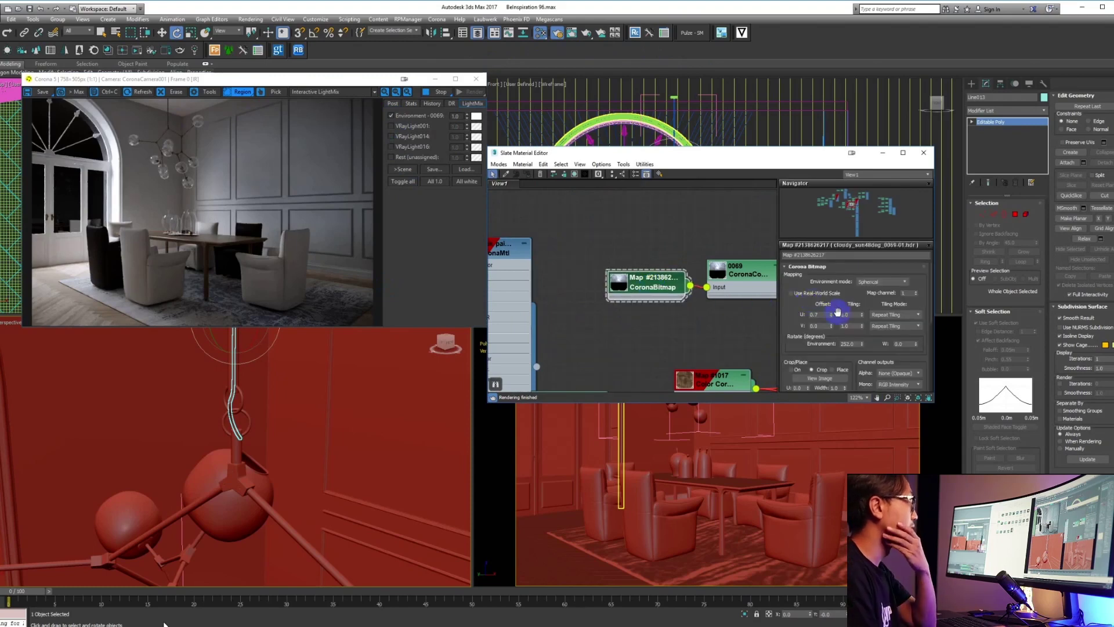
- Try U offsets of 0.8 and 0.6 on the environment HDRI to compare the lighting
{"action": "type", "text": "0.8"}
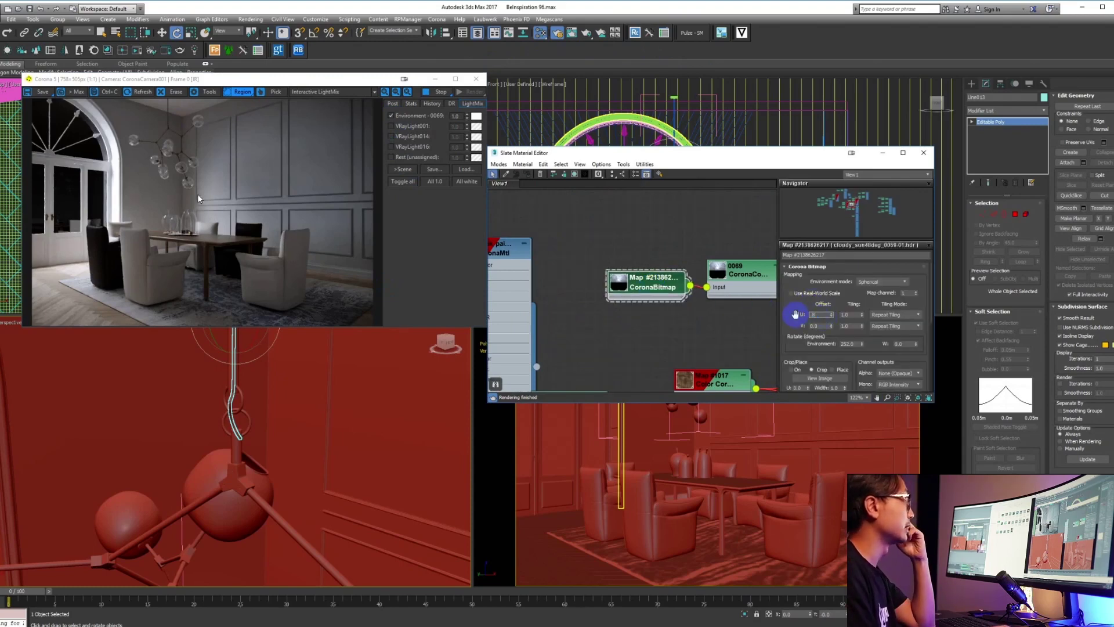
{"action": "key", "text": "Return"}
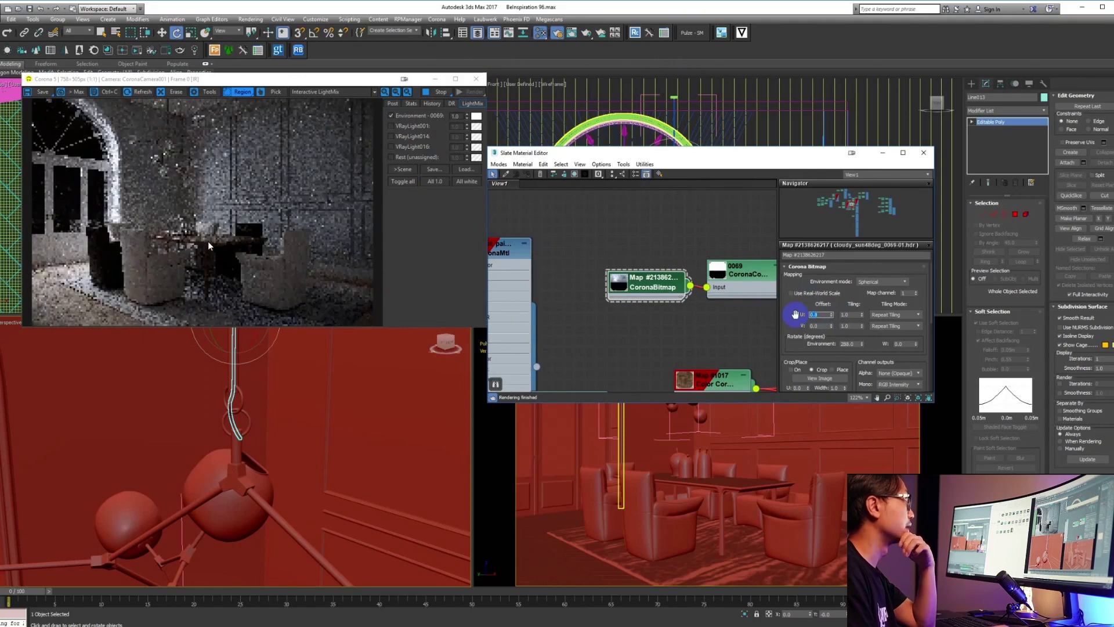
{"action": "type", "text": "0.6"}
{"action": "key", "text": "Return"}
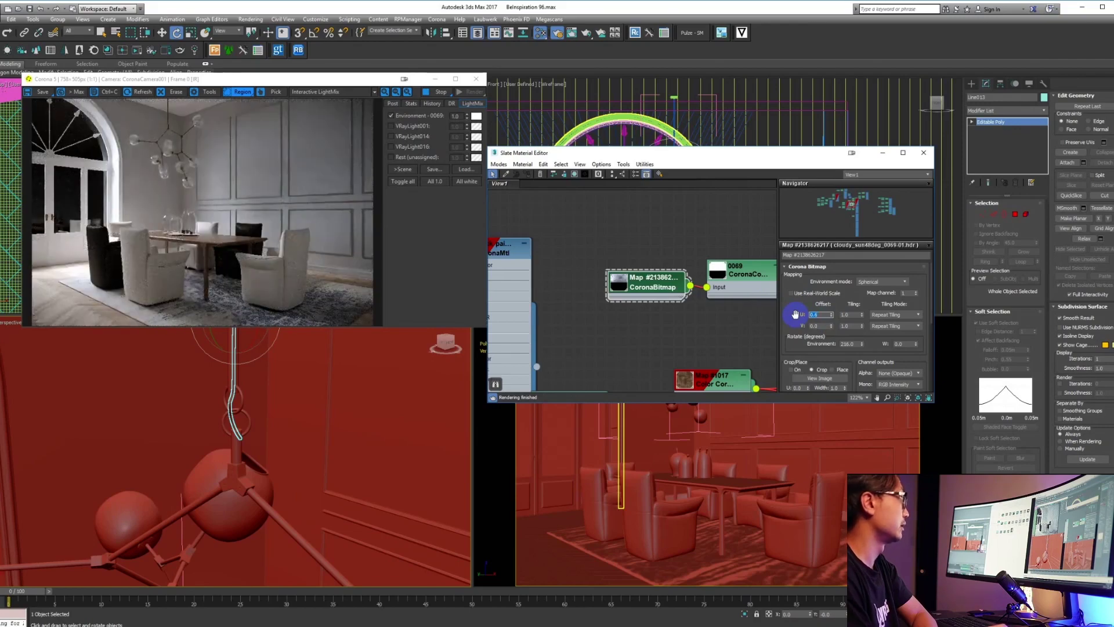
- Test the environment HDRI at U offsets of 0.5, 0.4 and 0.6
{"action": "type", "text": "."}
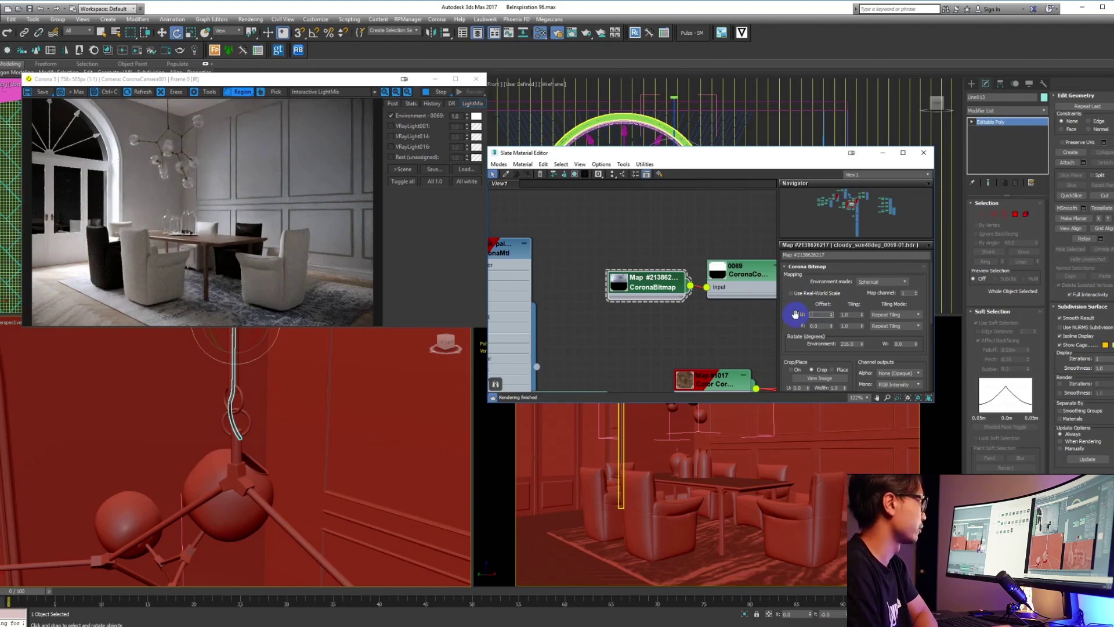
{"action": "type", "text": "0.5"}
{"action": "key", "text": "Return"}
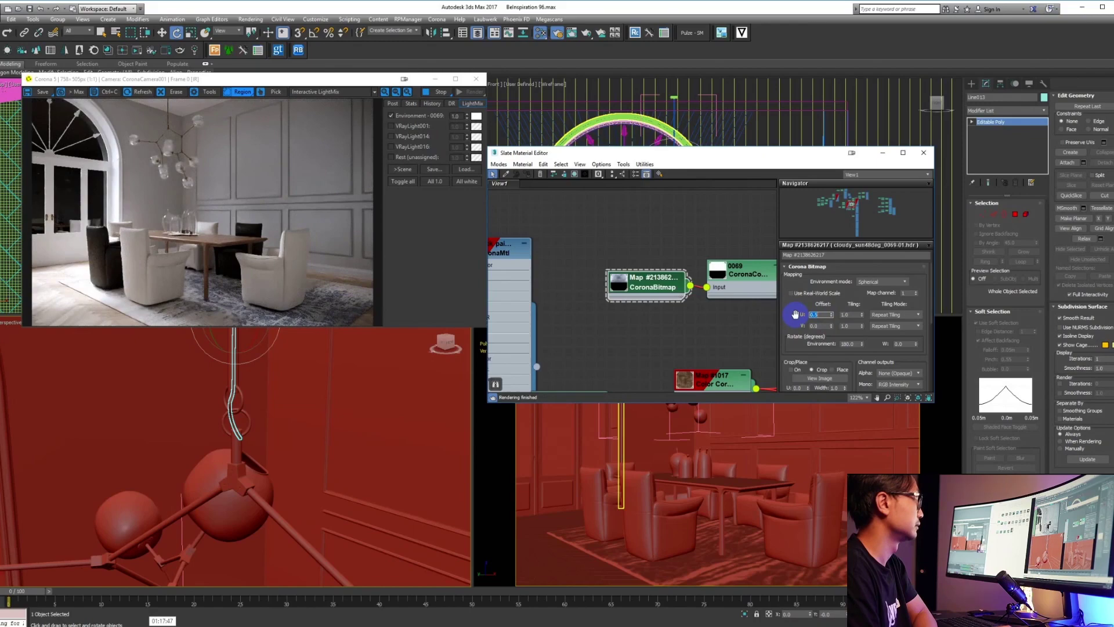
{"action": "type", "text": "0.4"}
{"action": "key", "text": "Return"}
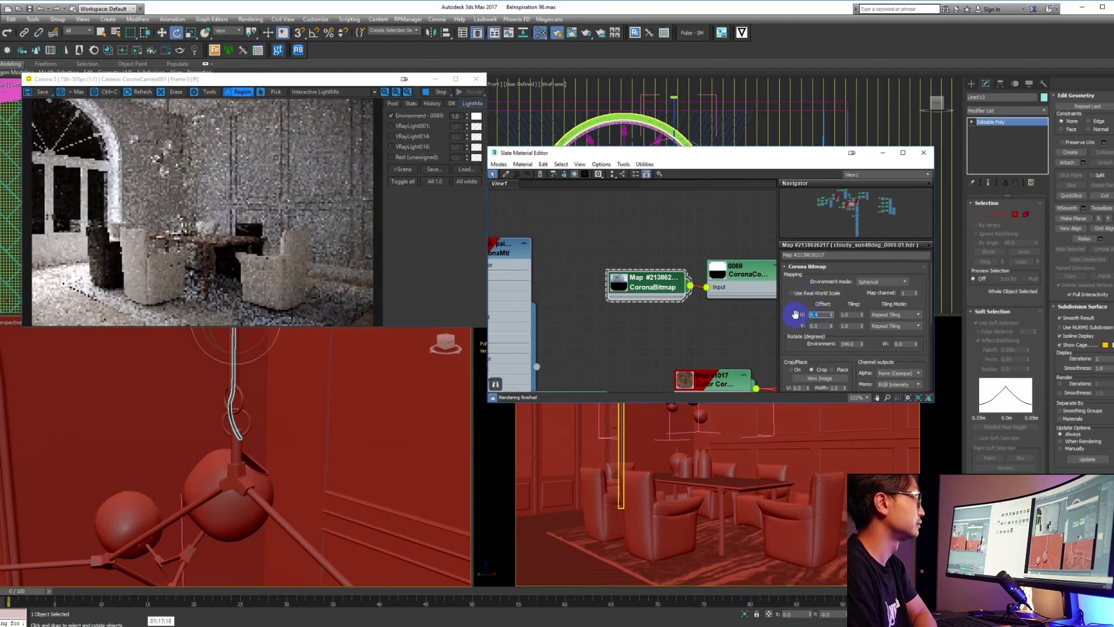
{"action": "key", "text": "BackSpace"}
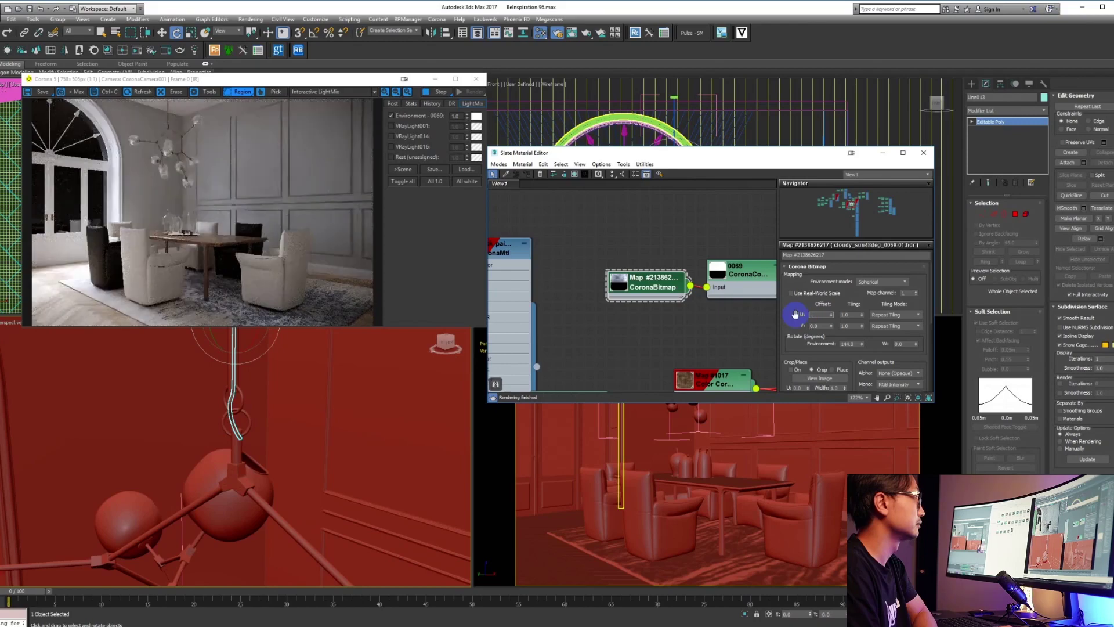
{"action": "type", "text": "0.6"}
{"action": "key", "text": "Return"}
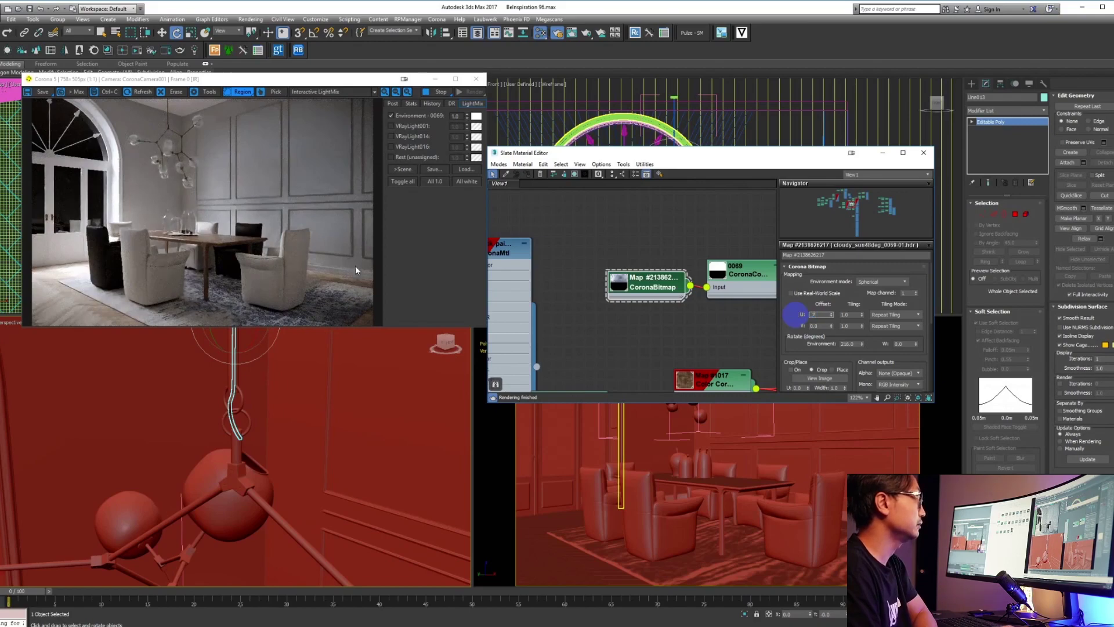
- Set the environment HDRI's U offset to 0.7
{"action": "type", "text": "0.7"}
{"action": "key", "text": "Return"}
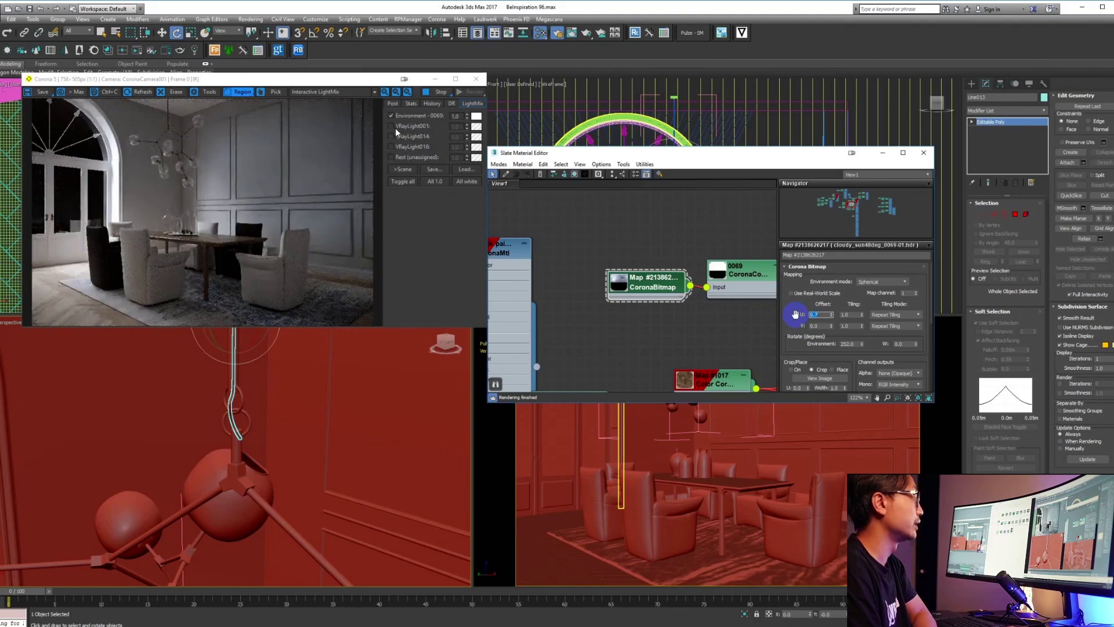
- Try a U offset of 0.6 on the environment HDRI and enable VRayLight001, VRayLight014, VRayLight016 and Rest in the LightMix
{"action": "type", "text": ".6"}
{"action": "key", "text": "Return"}
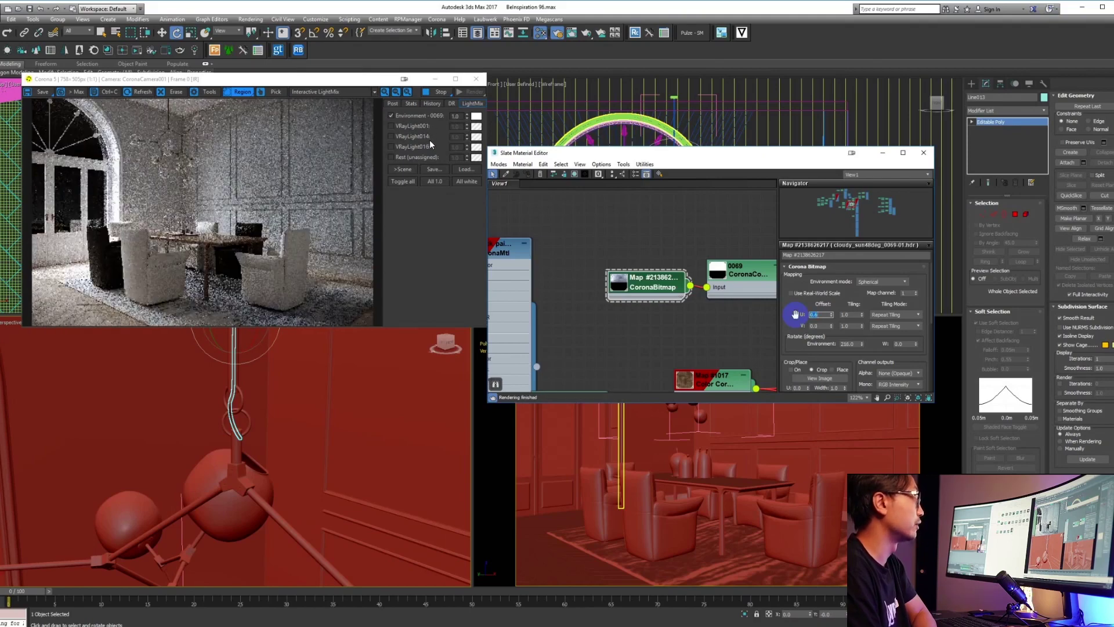
{"action": "left_click", "coordinate": [391, 126]}
{"action": "left_click", "coordinate": [391, 137]}
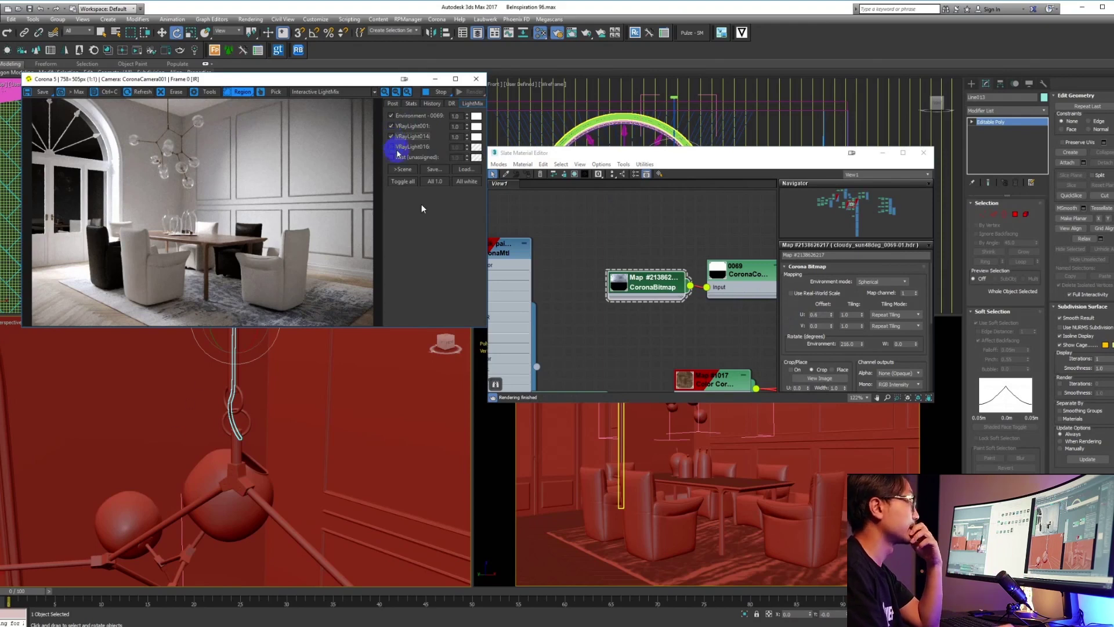
{"action": "left_click", "coordinate": [391, 146]}
{"action": "left_click", "coordinate": [391, 158]}
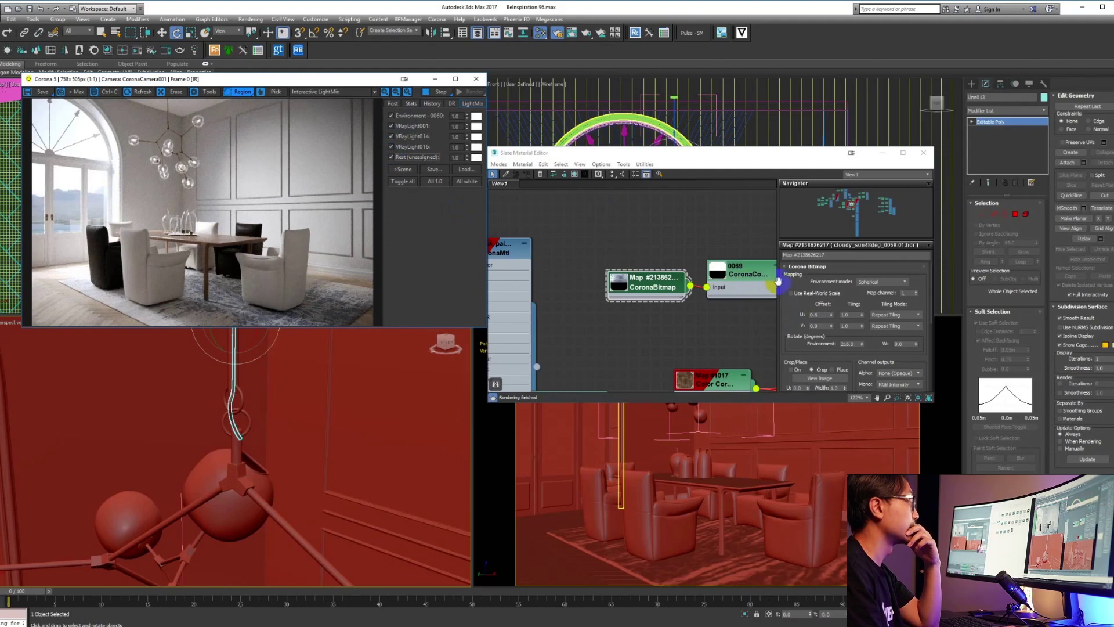
- Set the environment HDRI's U offset back to 0.7 with all LightMix lights enabled
{"action": "left_click", "coordinate": [822, 315]}
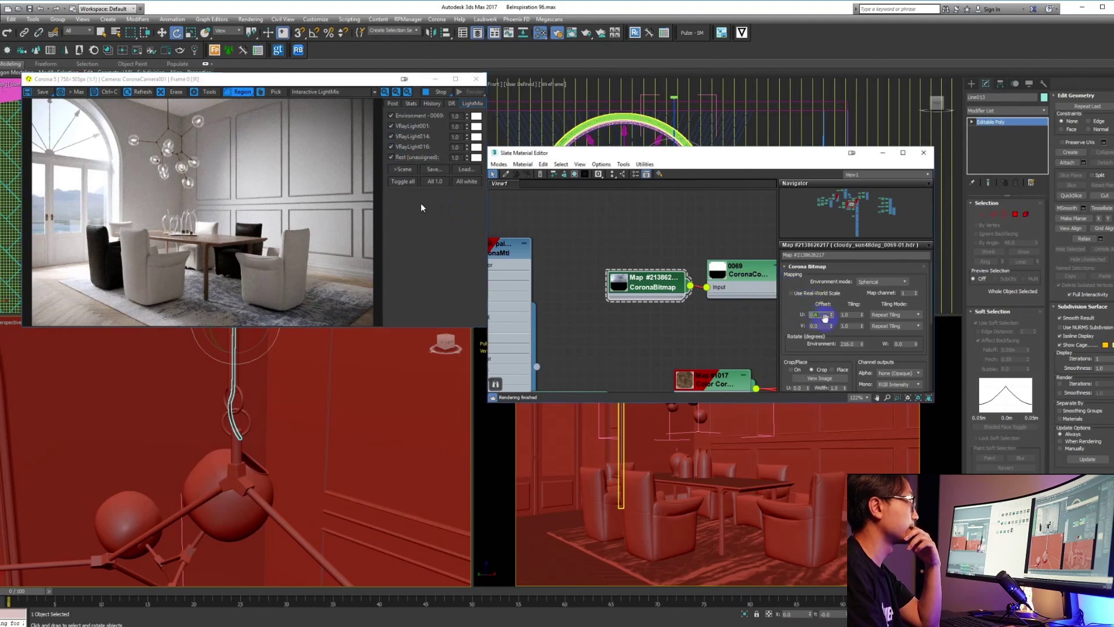
{"action": "double_click", "coordinate": [812, 315]}
{"action": "type", "text": "0.7"}
{"action": "key", "text": "Return"}
- Find the Corona light material in the node view, show its settings and try an emission intensity of 0
{"action": "middle_click_drag", "start_coordinate": [697, 289], "coordinate": [634, 278]}
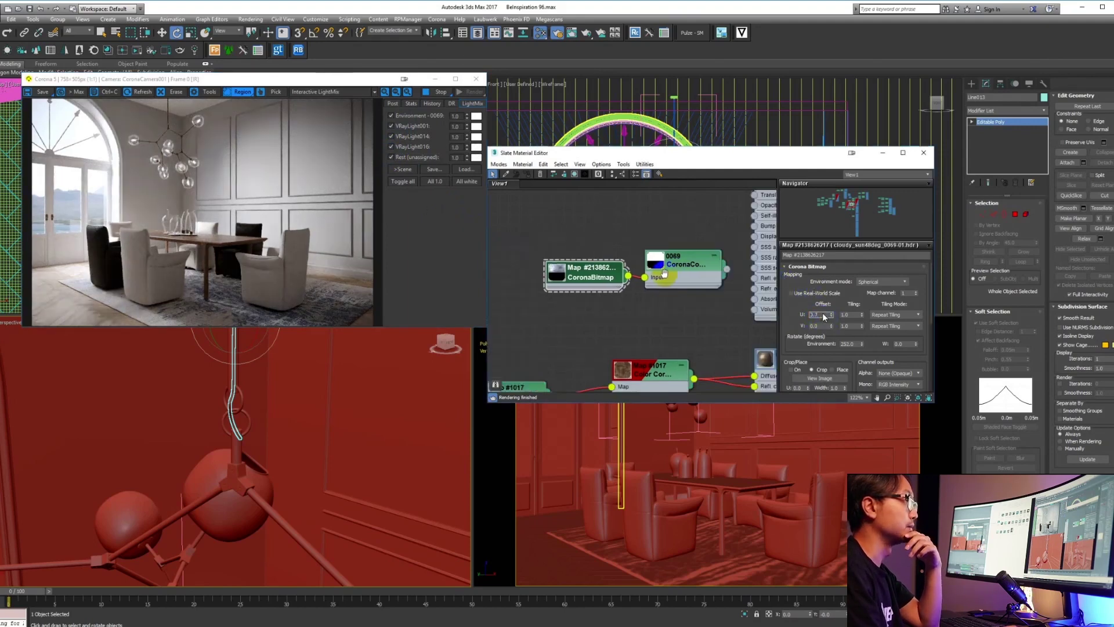
{"action": "scroll", "coordinate": [634, 280], "scroll_direction": "down", "scroll_amount": 5}
{"action": "scroll", "coordinate": [634, 283], "scroll_direction": "down", "scroll_amount": 8}
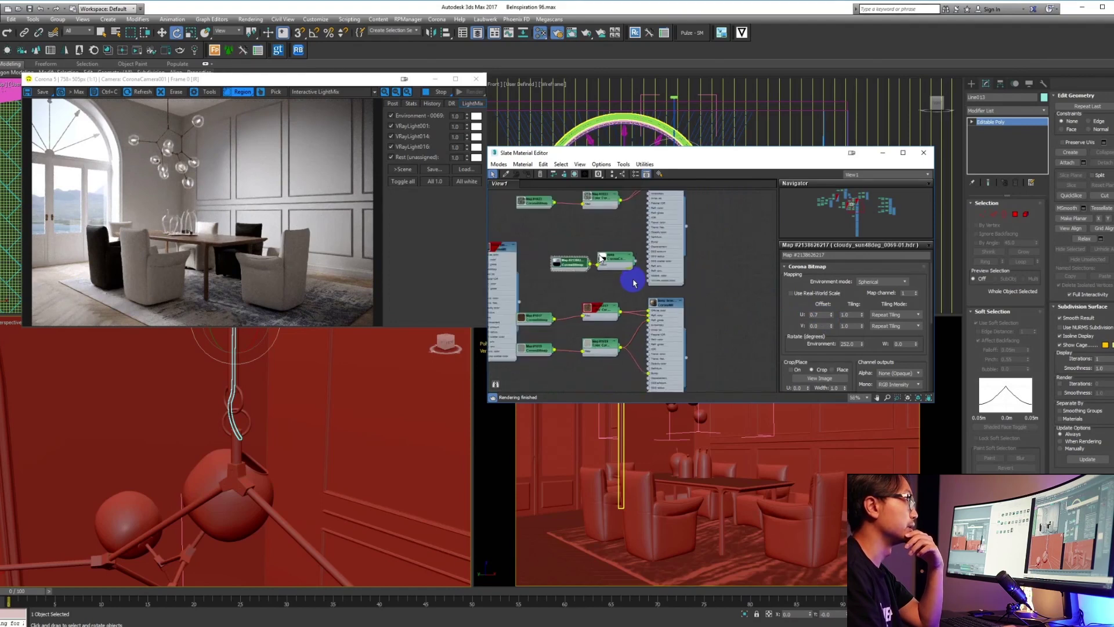
{"action": "middle_click_drag", "start_coordinate": [682, 252], "coordinate": [595, 323]}
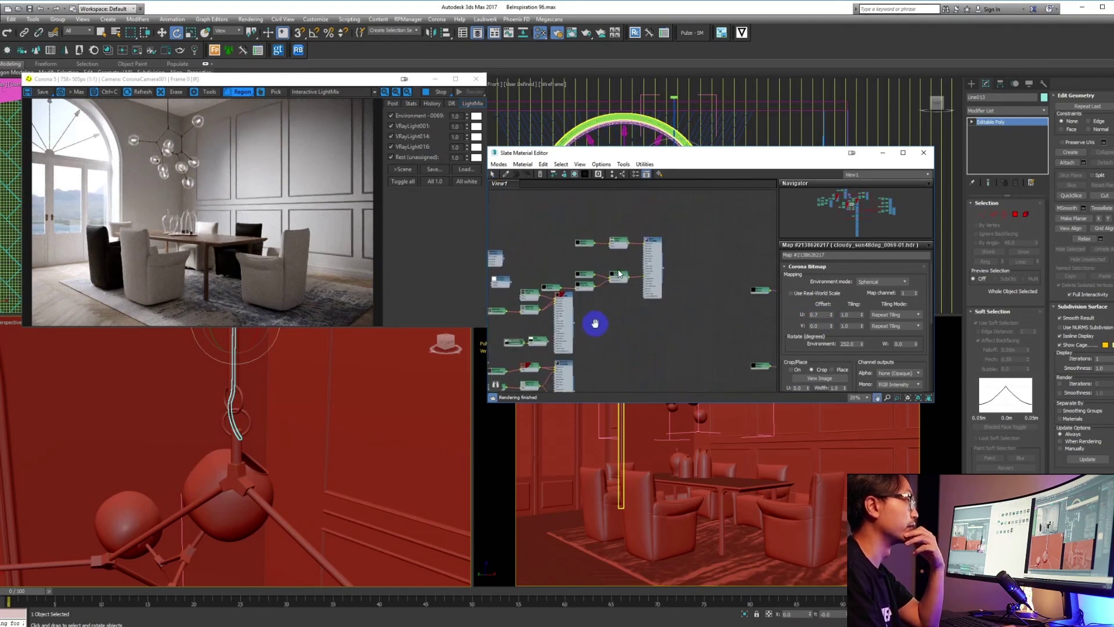
{"action": "middle_click_drag", "start_coordinate": [699, 328], "coordinate": [626, 281]}
{"action": "scroll", "coordinate": [629, 299], "scroll_direction": "down", "scroll_amount": 9}
{"action": "middle_click_drag", "start_coordinate": [554, 317], "coordinate": [587, 314]}
{"action": "scroll", "coordinate": [592, 311], "scroll_direction": "up", "scroll_amount": 10}
{"action": "middle_click_drag", "start_coordinate": [641, 263], "coordinate": [651, 359]}
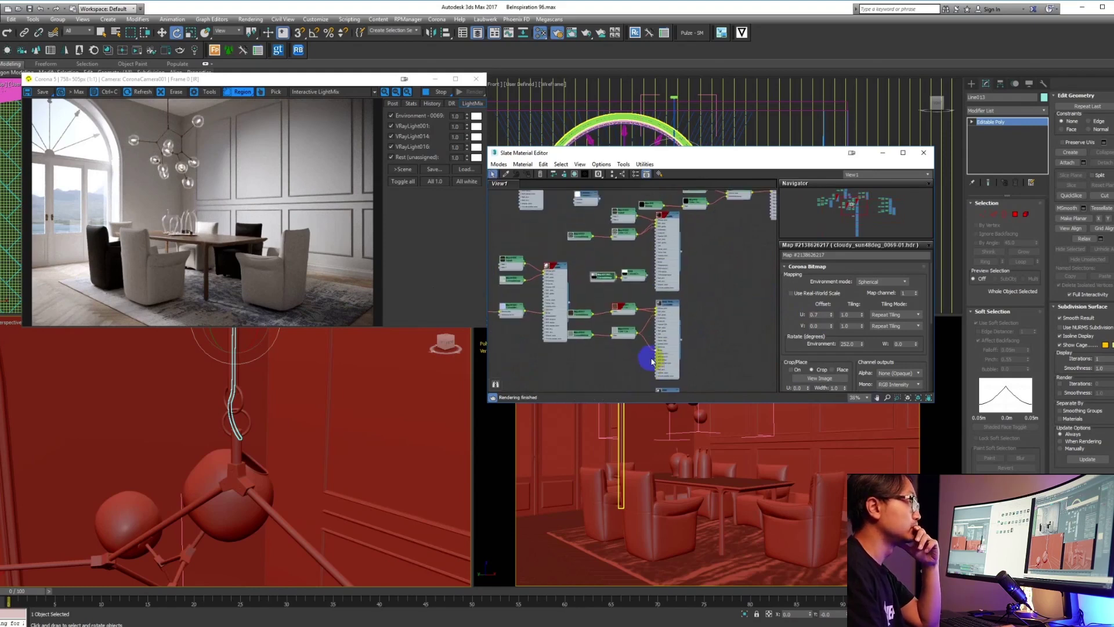
{"action": "middle_click_drag", "start_coordinate": [610, 245], "coordinate": [626, 266]}
{"action": "scroll", "coordinate": [630, 253], "scroll_direction": "up", "scroll_amount": 5}
{"action": "scroll", "coordinate": [630, 253], "scroll_direction": "up", "scroll_amount": 8}
{"action": "double_click", "coordinate": [627, 244]}
{"action": "left_click_drag", "start_coordinate": [907, 288], "coordinate": [885, 284]}
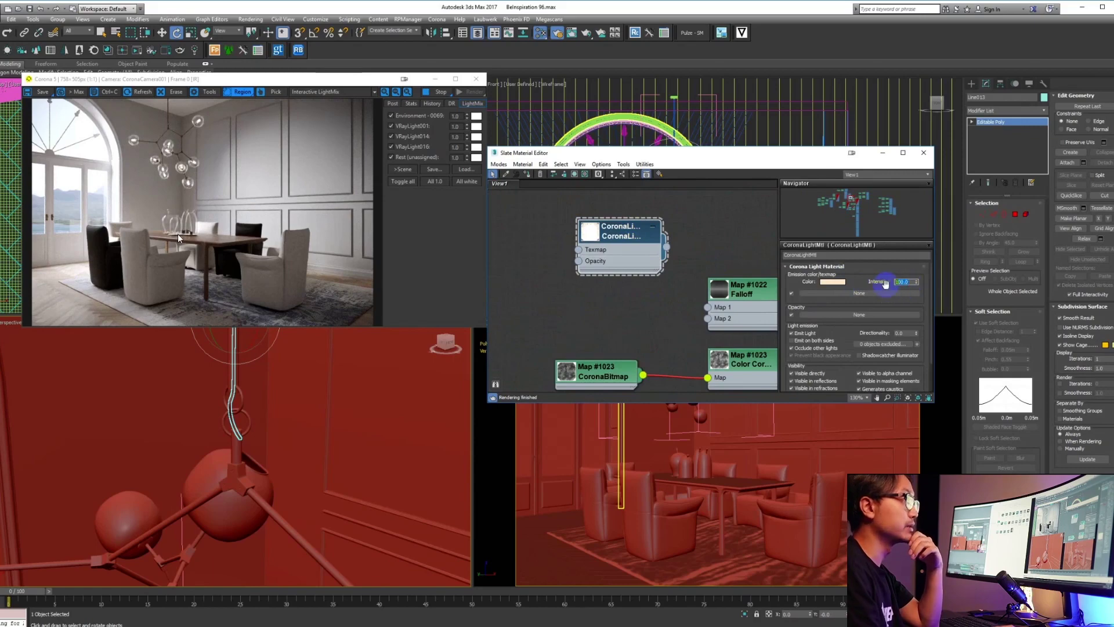
{"action": "type", "text": "0"}
{"action": "key", "text": "Return"}
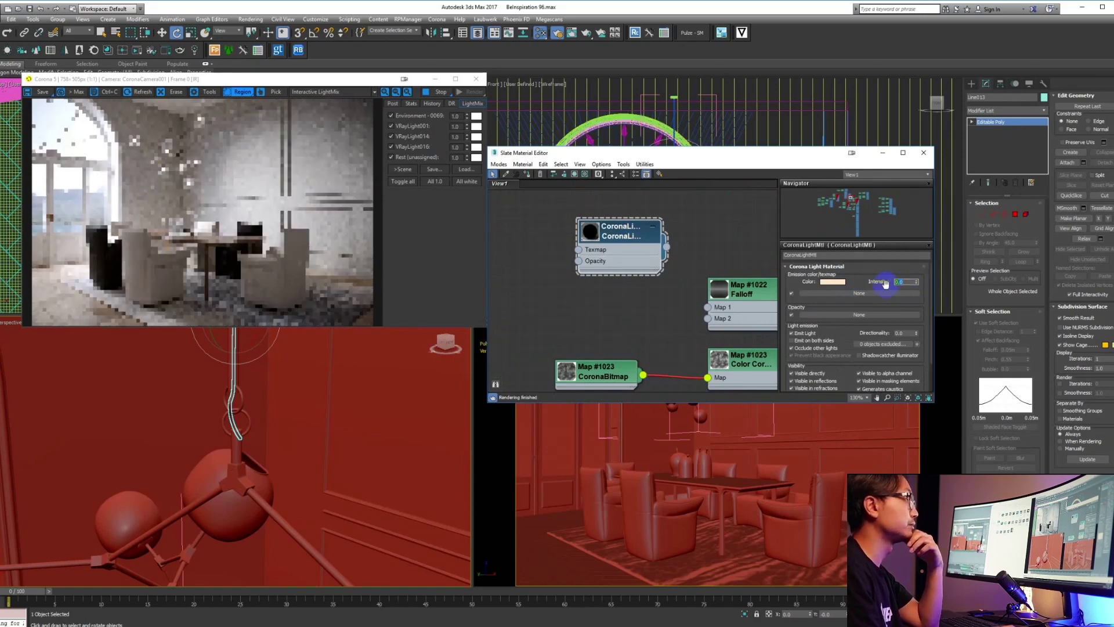
- Set the Corona light material's intensity to 10 and inspect the pendant's glass bulbs up close in the render
{"action": "type", "text": "10"}
{"action": "key", "text": "Return"}
{"action": "scroll", "coordinate": [151, 163], "scroll_direction": "up", "scroll_amount": 3}
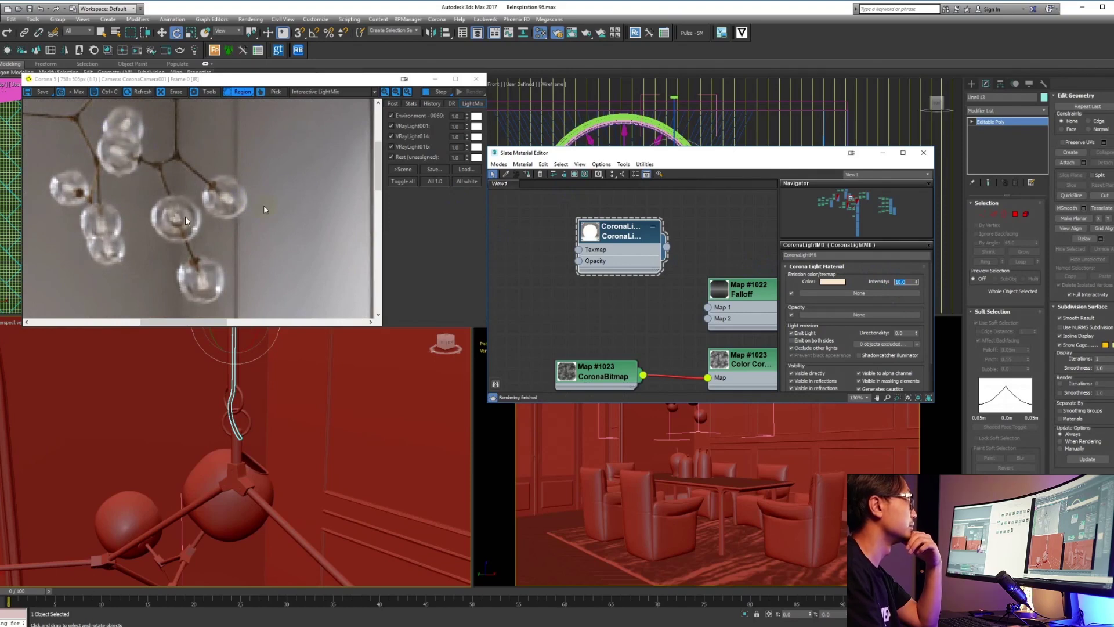
{"action": "scroll", "coordinate": [184, 235], "scroll_direction": "up", "scroll_amount": 1}
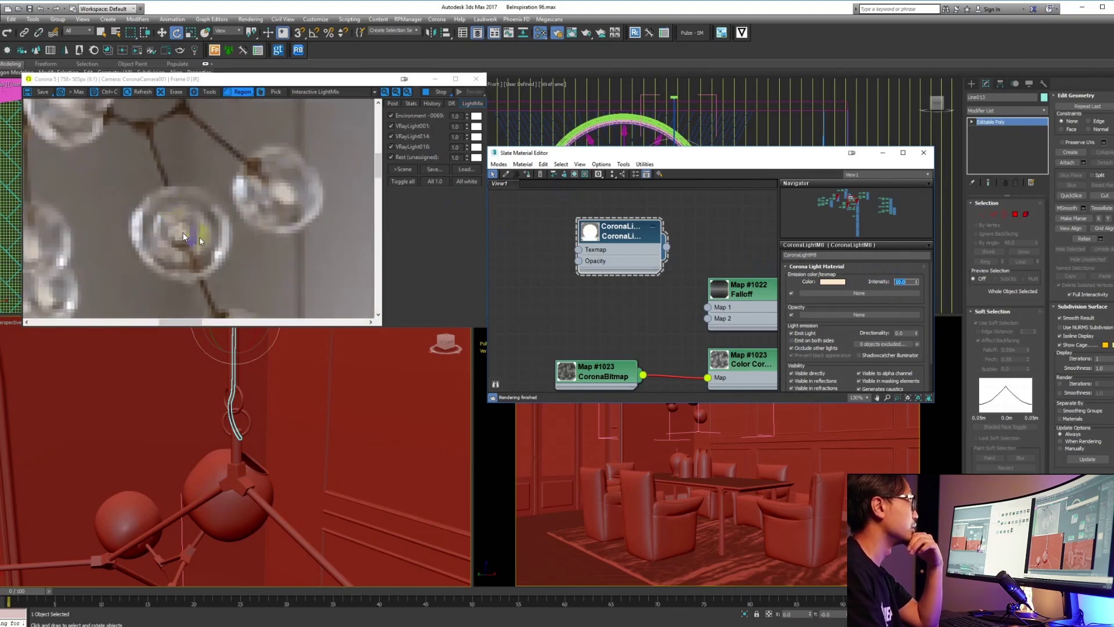
{"action": "scroll", "coordinate": [183, 232], "scroll_direction": "down", "scroll_amount": 2}
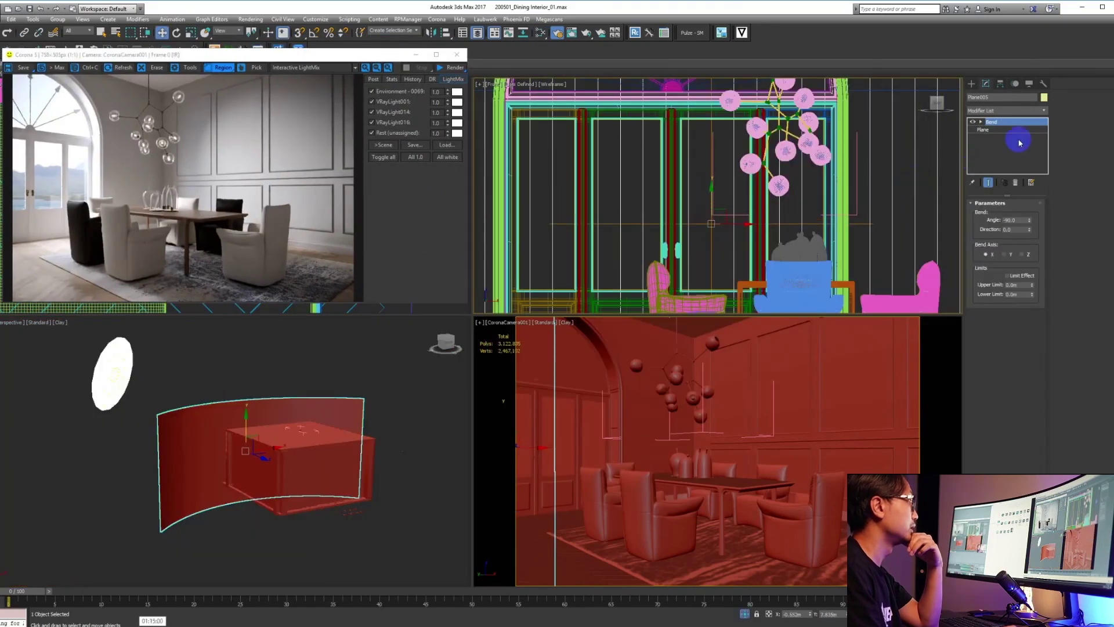
- Select the Bend level of the curved backdrop plane outside the room and move the plane slightly upward
{"action": "left_click", "coordinate": [991, 122]}
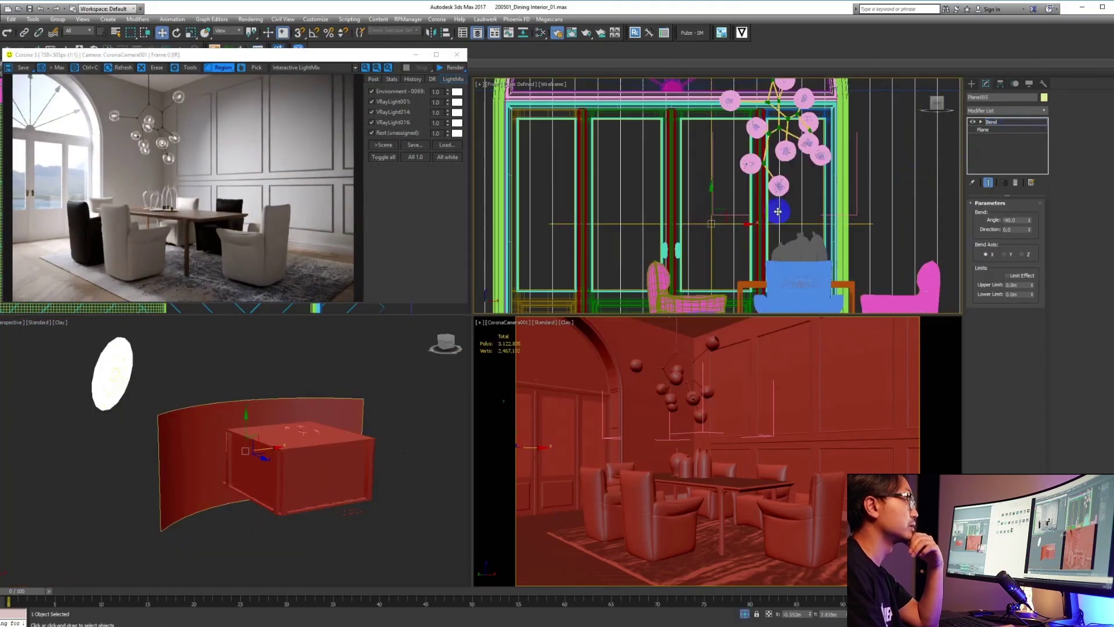
{"action": "left_click_drag", "start_coordinate": [712, 195], "coordinate": [711, 175]}
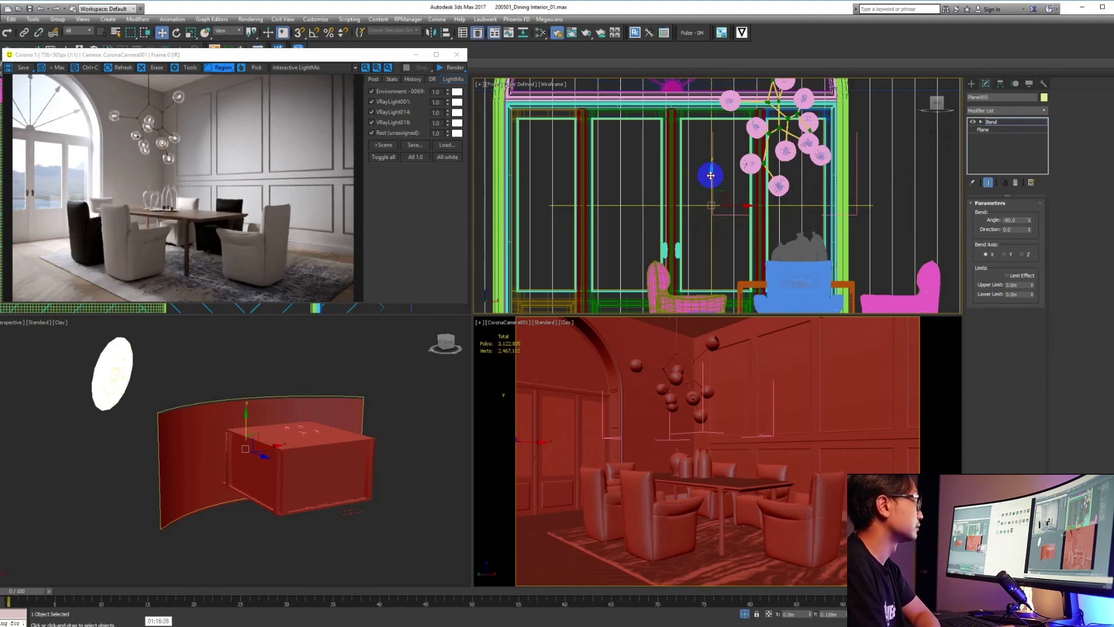
{"action": "left_click_drag", "start_coordinate": [236, 430], "coordinate": [248, 418]}
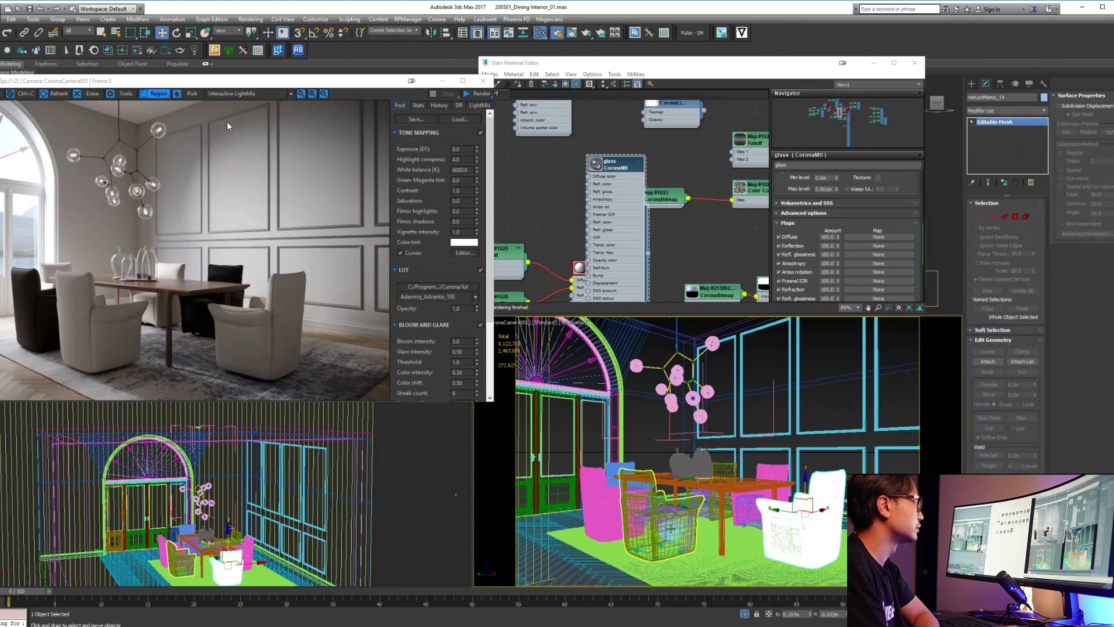
- Select the front armchair's mesh left of the other front chair and show the modifiers available for it
{"action": "left_click", "coordinate": [661, 511]}
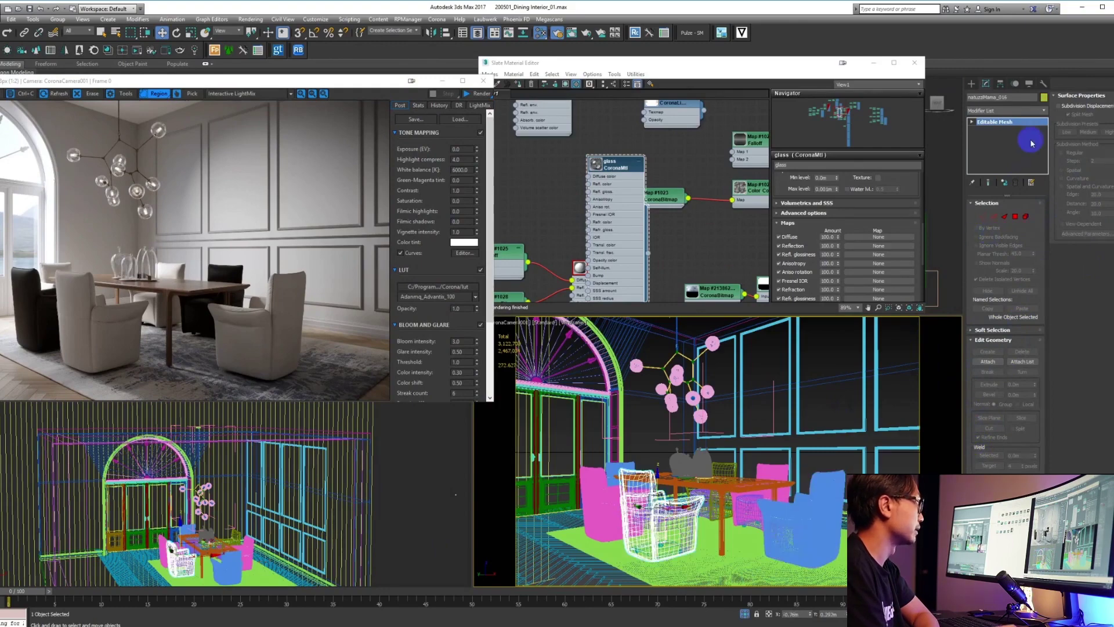
{"action": "left_click", "coordinate": [1043, 110]}
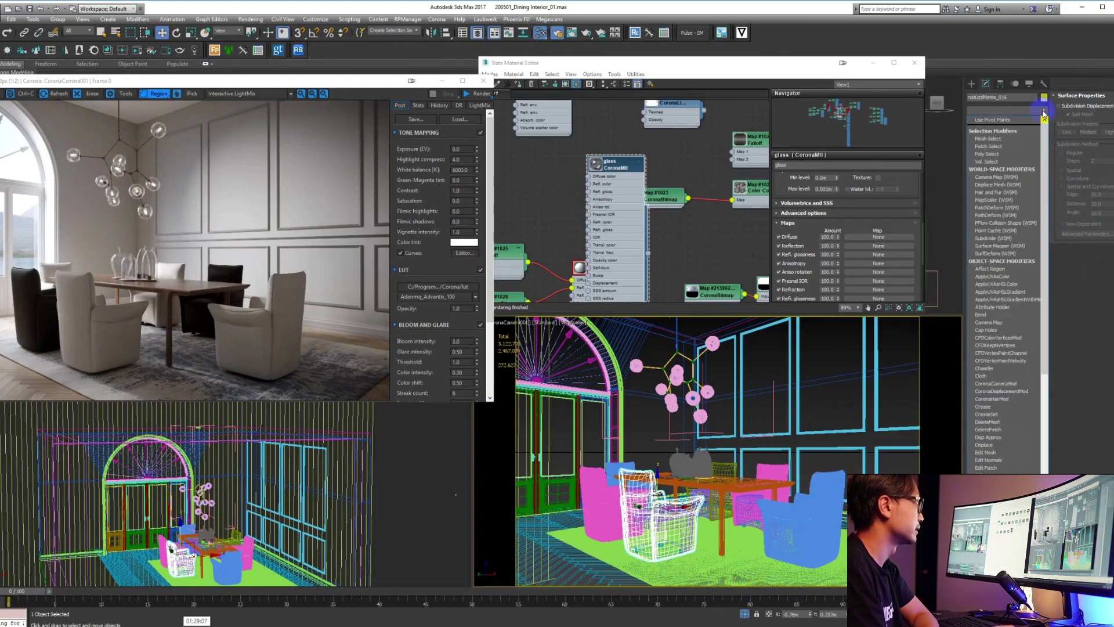
{"action": "left_click", "coordinate": [472, 544]}
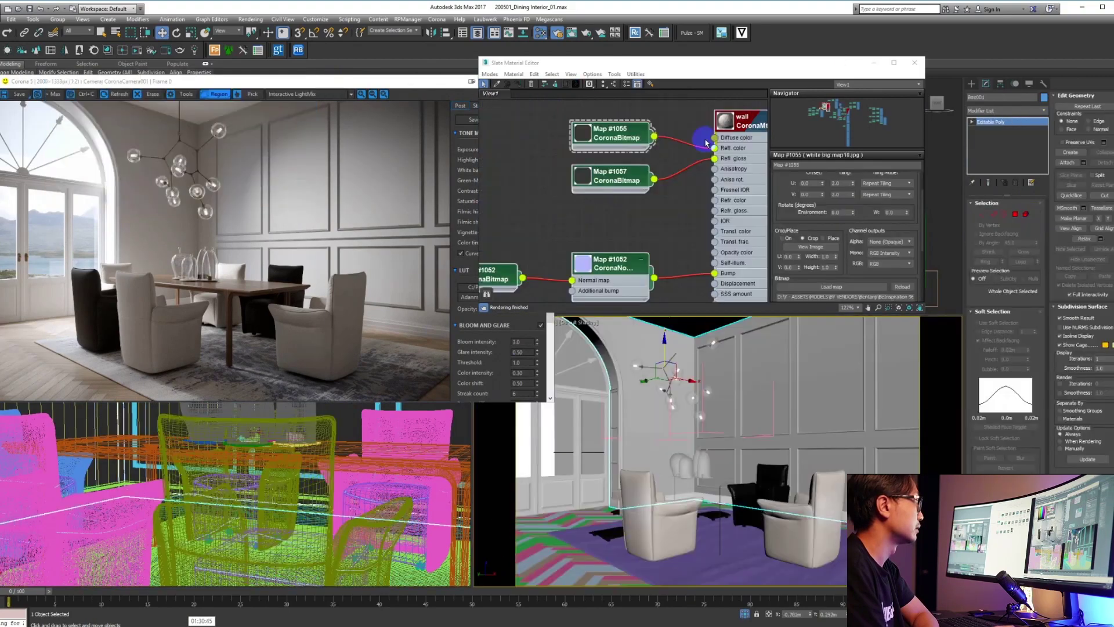
- Show the Output settings of Map #1055, the bitmap feeding the wall material's reflection color
{"action": "left_click", "coordinate": [1028, 84]}
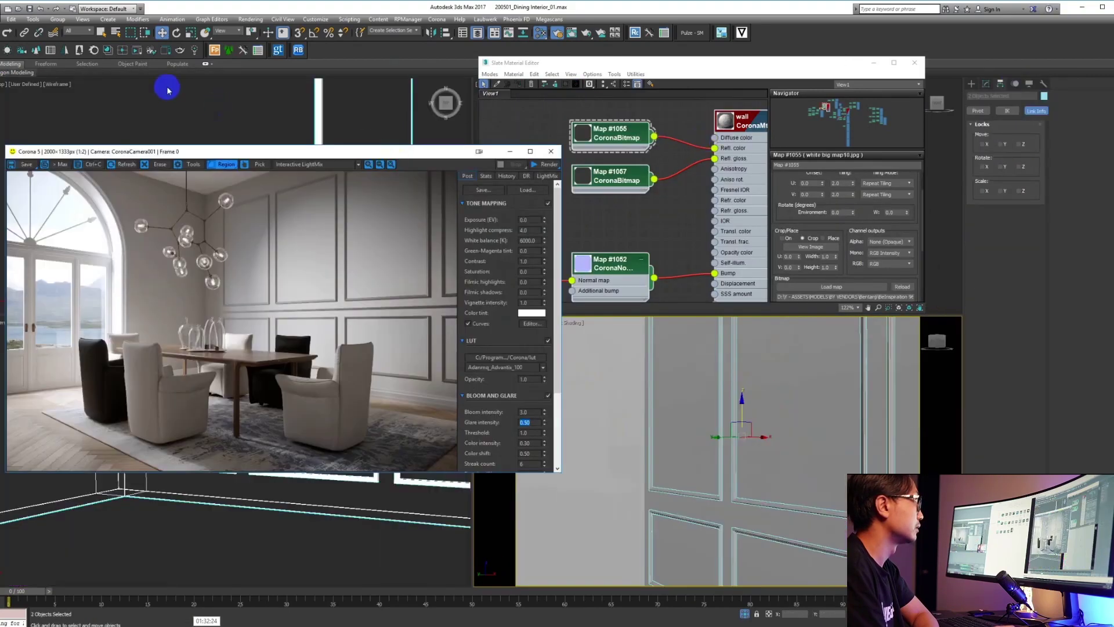
{"action": "scroll", "coordinate": [562, 186], "scroll_direction": "up", "scroll_amount": 2}
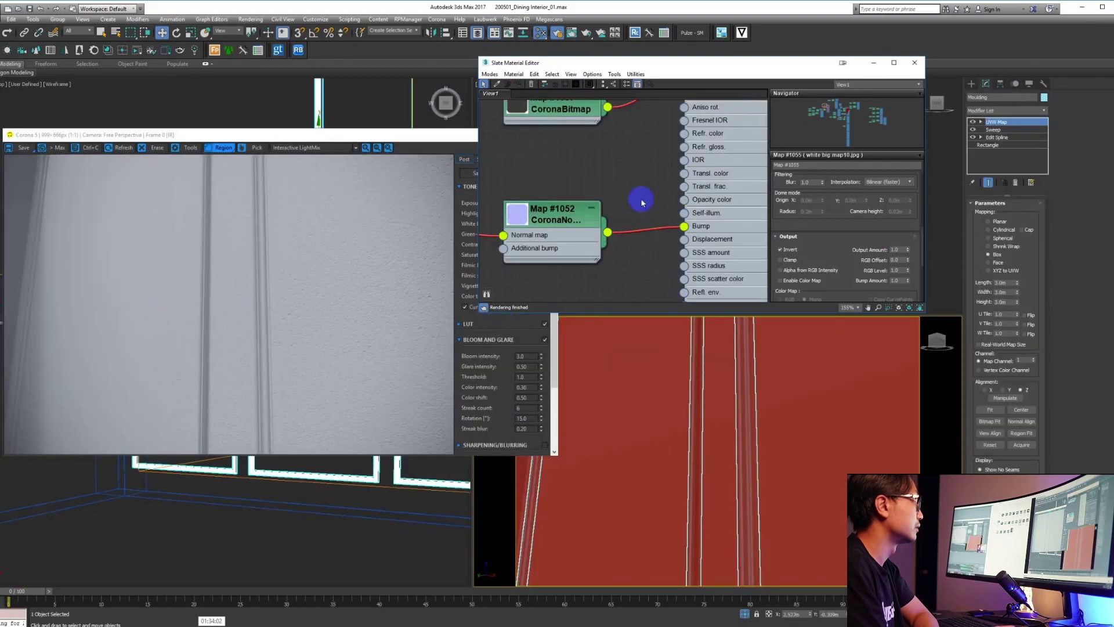
{"action": "middle_click_drag", "start_coordinate": [641, 199], "coordinate": [657, 267]}
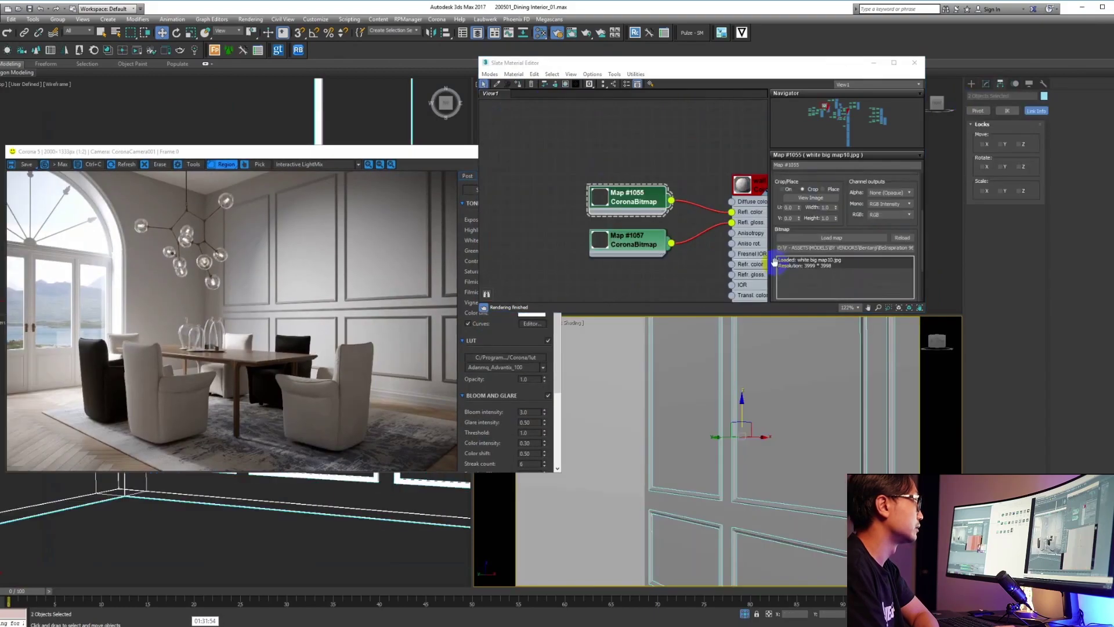
{"action": "scroll", "coordinate": [770, 168], "scroll_direction": "up", "scroll_amount": 3}
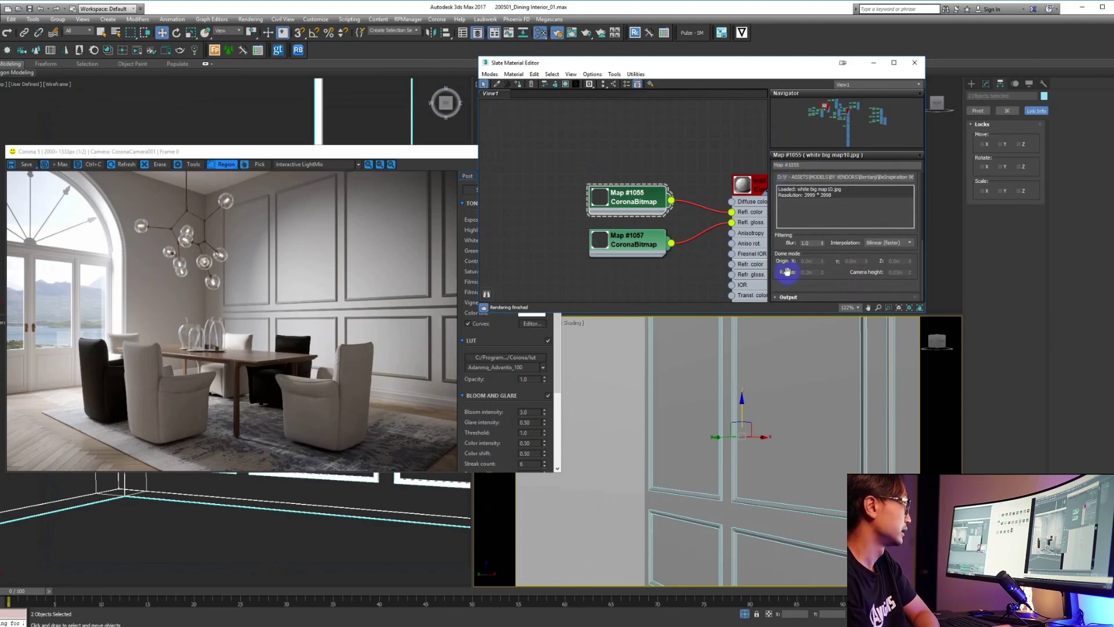
{"action": "left_click", "coordinate": [783, 297]}
{"action": "scroll", "coordinate": [816, 199], "scroll_direction": "up", "scroll_amount": 5}
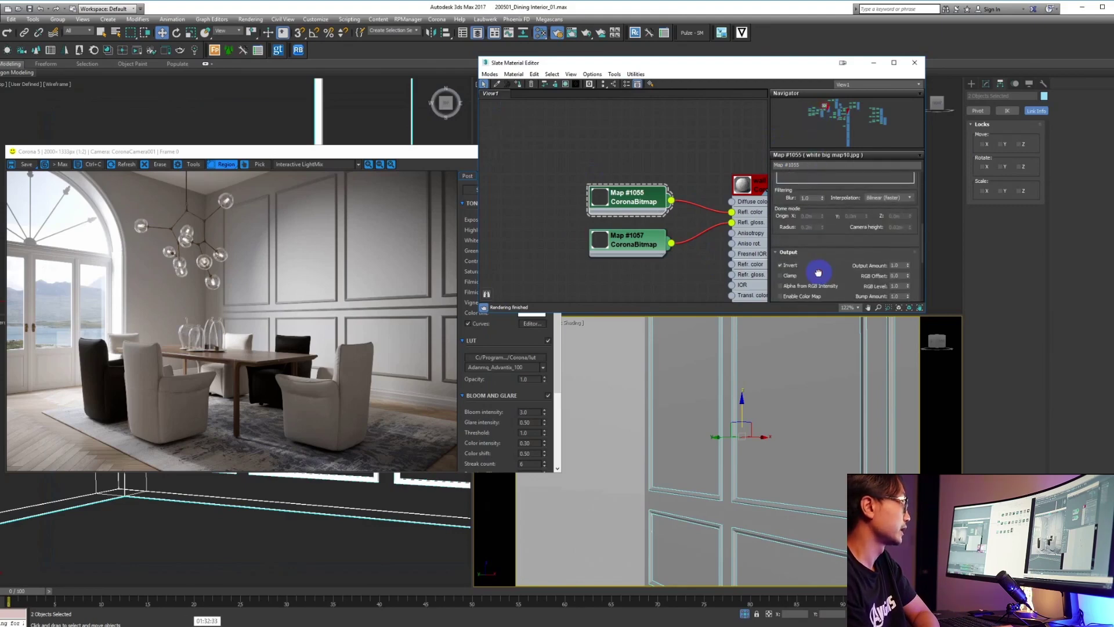
- Preview the Map #1055 bitmap in an enlarged window to examine its texture, and close the preview
{"action": "right_click", "coordinate": [604, 199]}
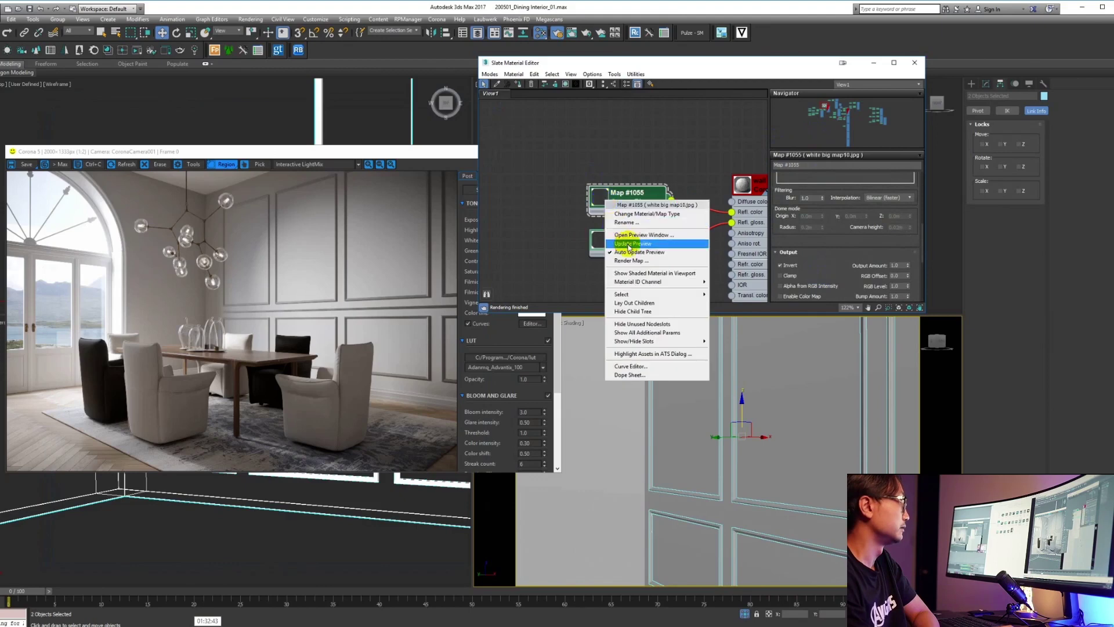
{"action": "left_click", "coordinate": [638, 236]}
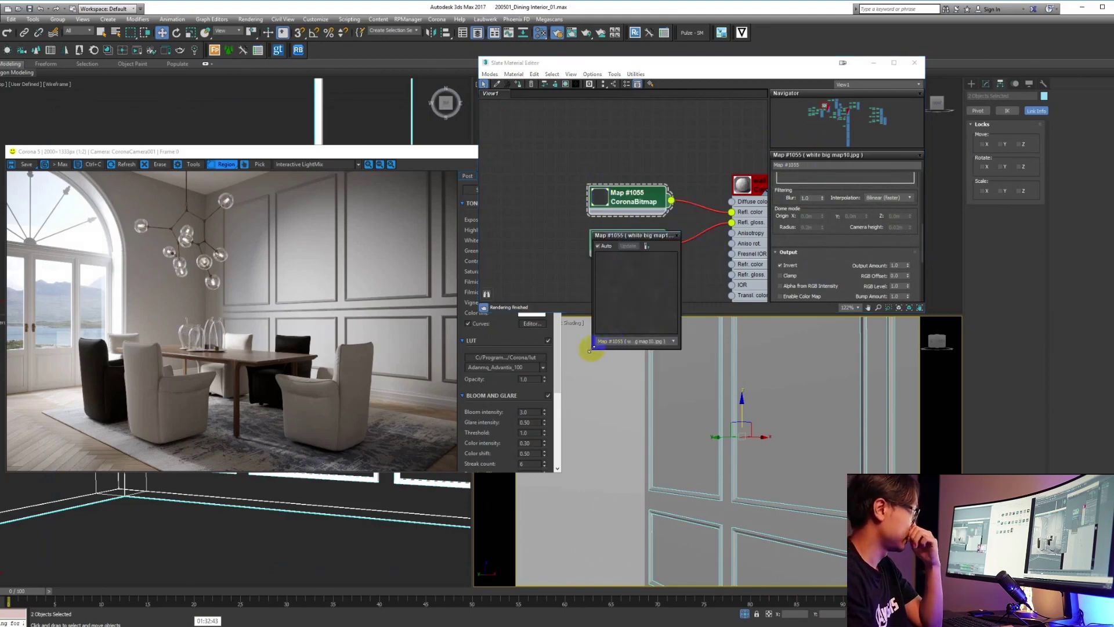
{"action": "left_click_drag", "start_coordinate": [377, 442], "coordinate": [343, 460]}
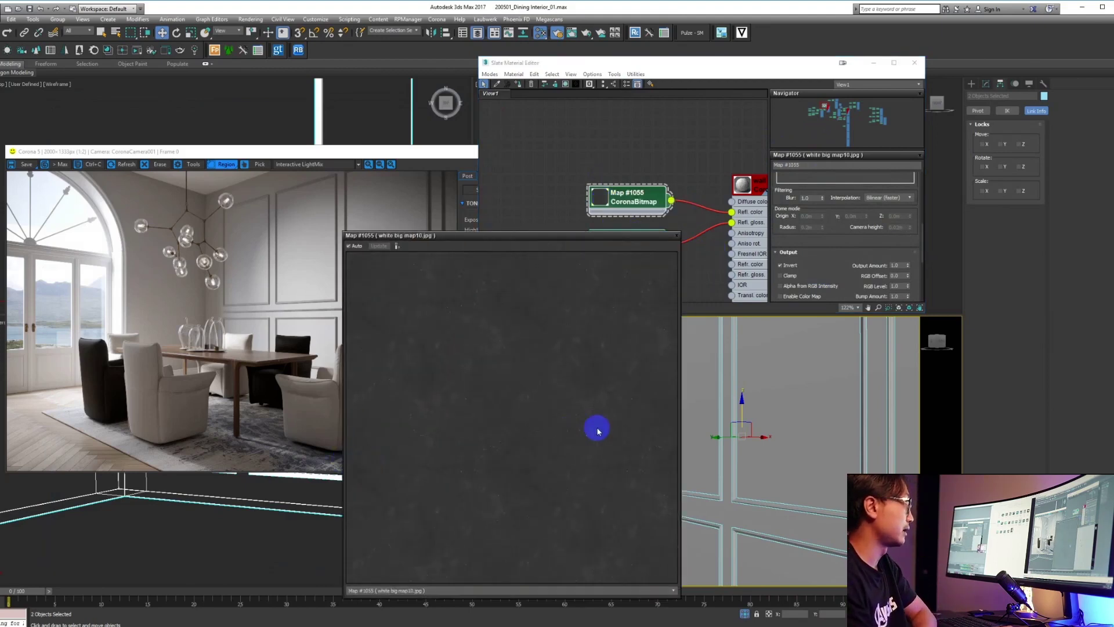
{"action": "left_click", "coordinate": [677, 235]}
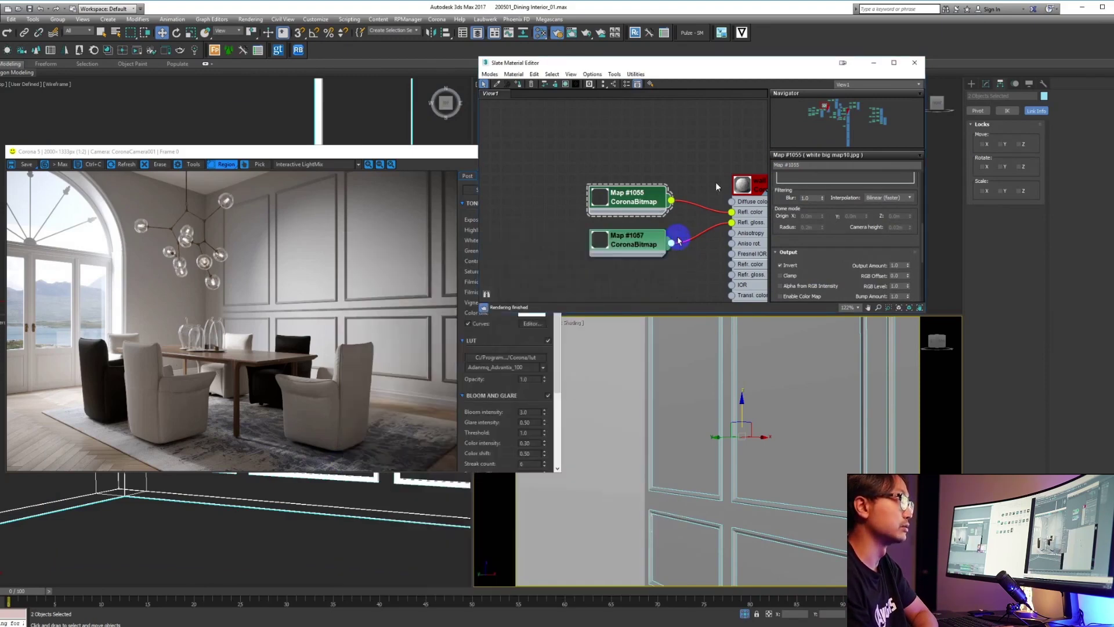
- Set the Output Amount of the wall's reflection color bitmap, Map #1055, to 3
{"action": "middle_click_drag", "start_coordinate": [697, 218], "coordinate": [653, 207]}
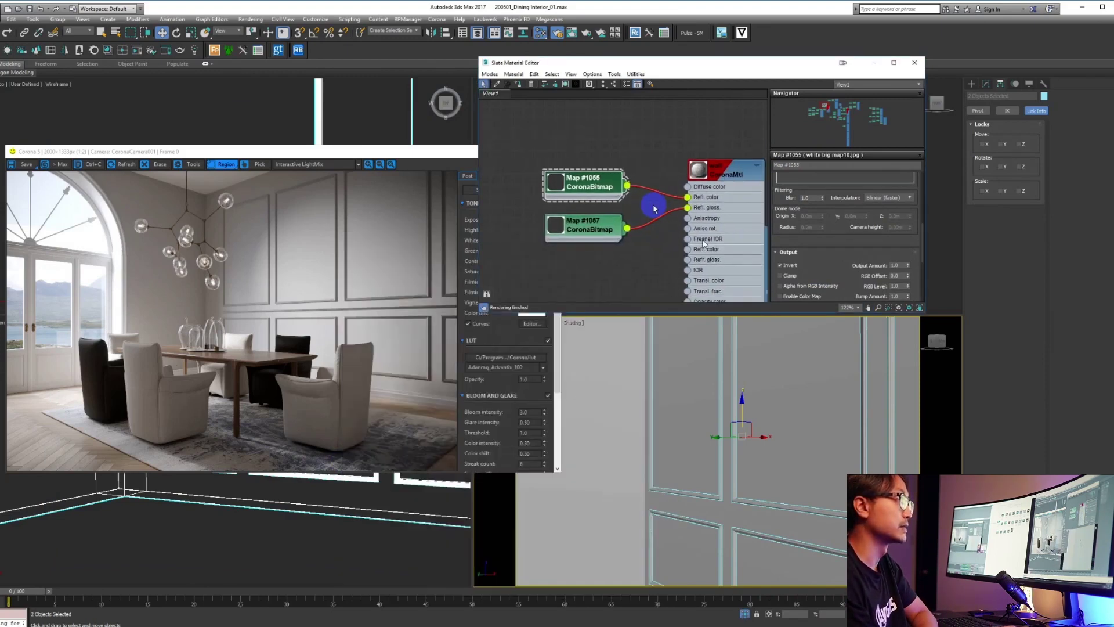
{"action": "scroll", "coordinate": [661, 209], "scroll_direction": "up", "scroll_amount": 3}
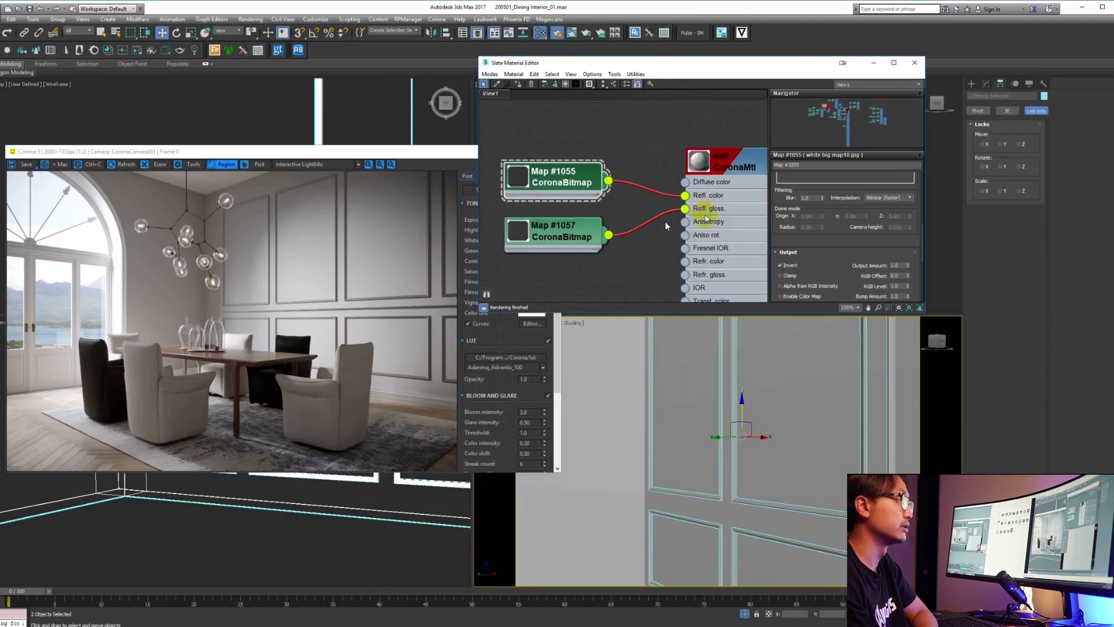
{"action": "left_click_drag", "start_coordinate": [803, 267], "coordinate": [807, 248]}
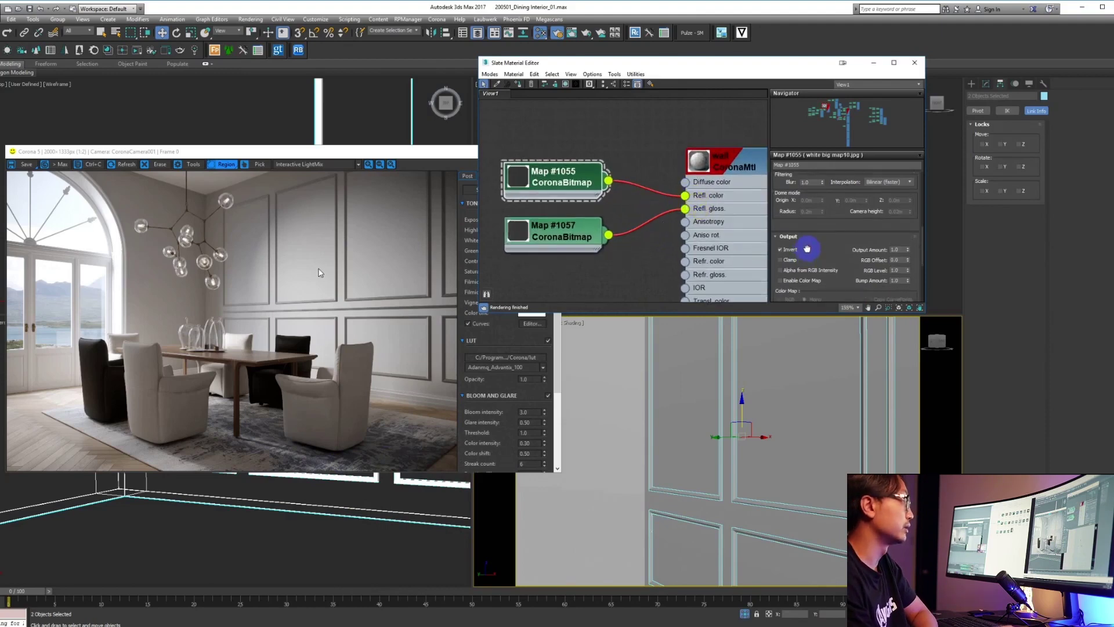
{"action": "left_click", "coordinate": [895, 250]}
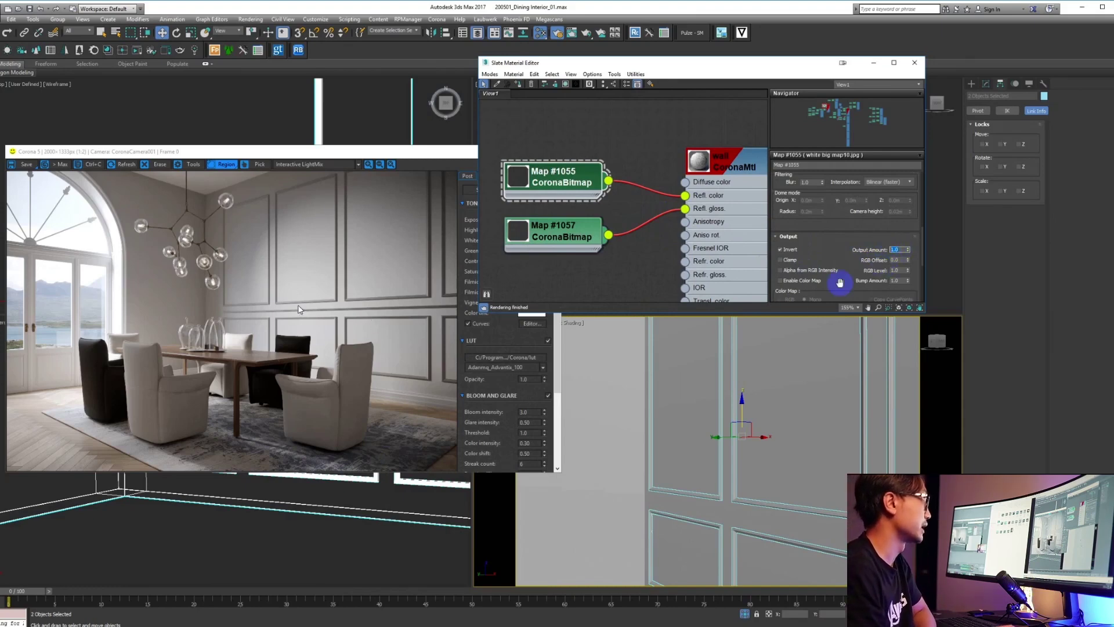
{"action": "left_click", "coordinate": [549, 99]}
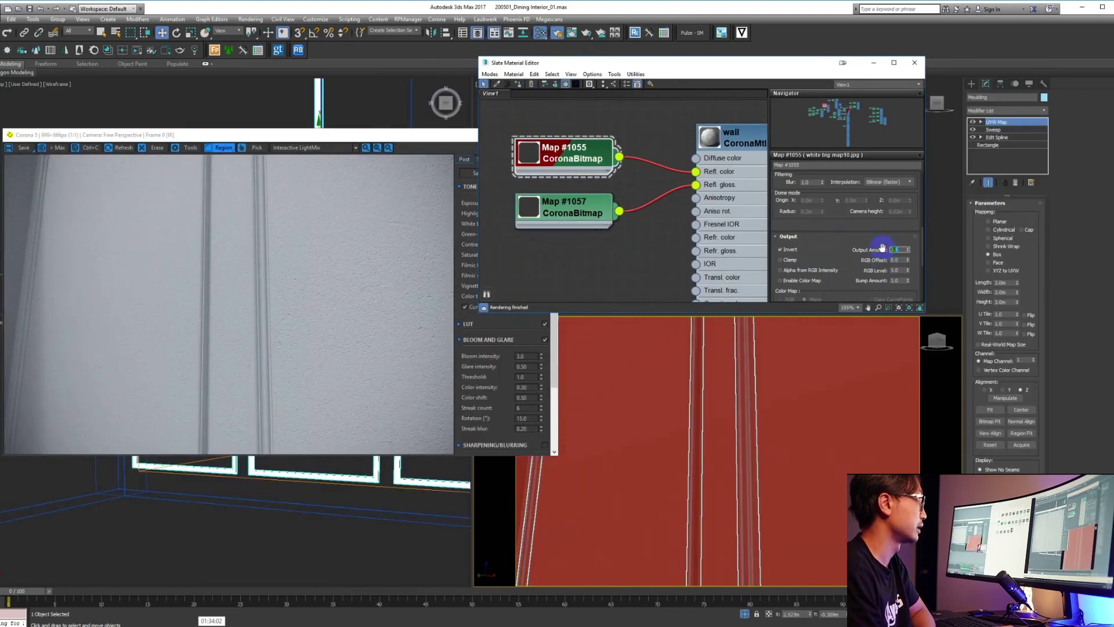
{"action": "type", "text": "3"}
{"action": "key", "text": "Return"}
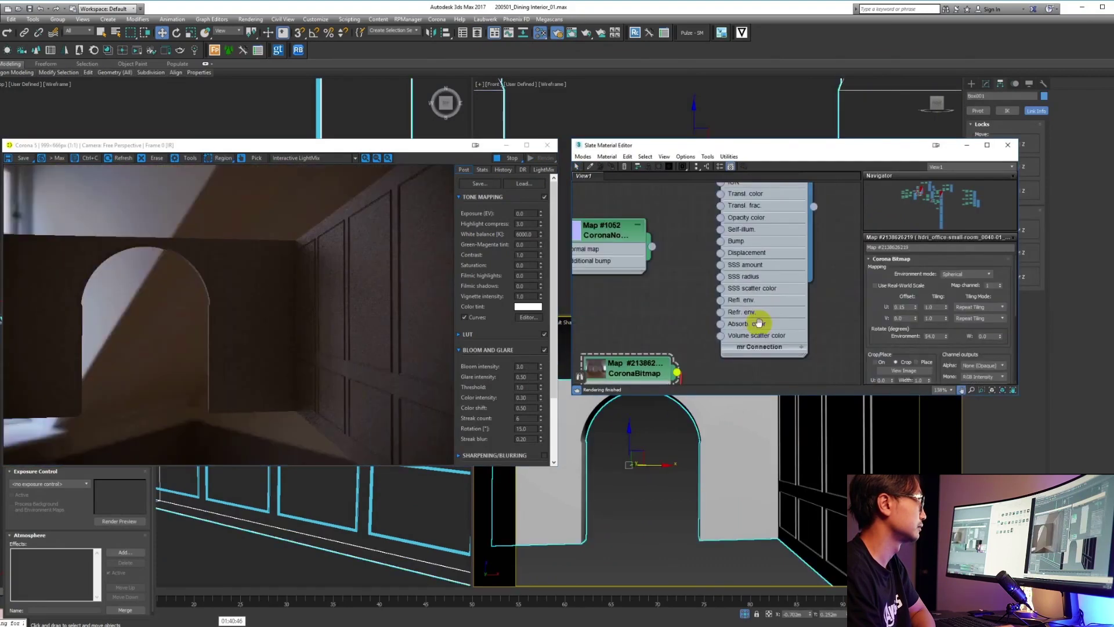
- Show the wall material's Maps settings to examine the bitmaps assigned to reflection and reflection glossiness
{"action": "middle_click_drag", "start_coordinate": [755, 319], "coordinate": [754, 343]}
{"action": "double_click", "coordinate": [772, 242]}
{"action": "left_click_drag", "start_coordinate": [873, 279], "coordinate": [876, 403]}
{"action": "mouse_move", "coordinate": [875, 287]}
{"action": "left_mouse_down"}
{"action": "mouse_move", "coordinate": [875, 335]}
{"action": "mouse_move", "coordinate": [955, 306]}
{"action": "mouse_move", "coordinate": [916, 330]}
{"action": "mouse_move", "coordinate": [931, 355]}
{"action": "mouse_move", "coordinate": [927, 290]}
{"action": "mouse_move", "coordinate": [926, 364]}
{"action": "mouse_move", "coordinate": [916, 186]}
{"action": "left_mouse_up"}
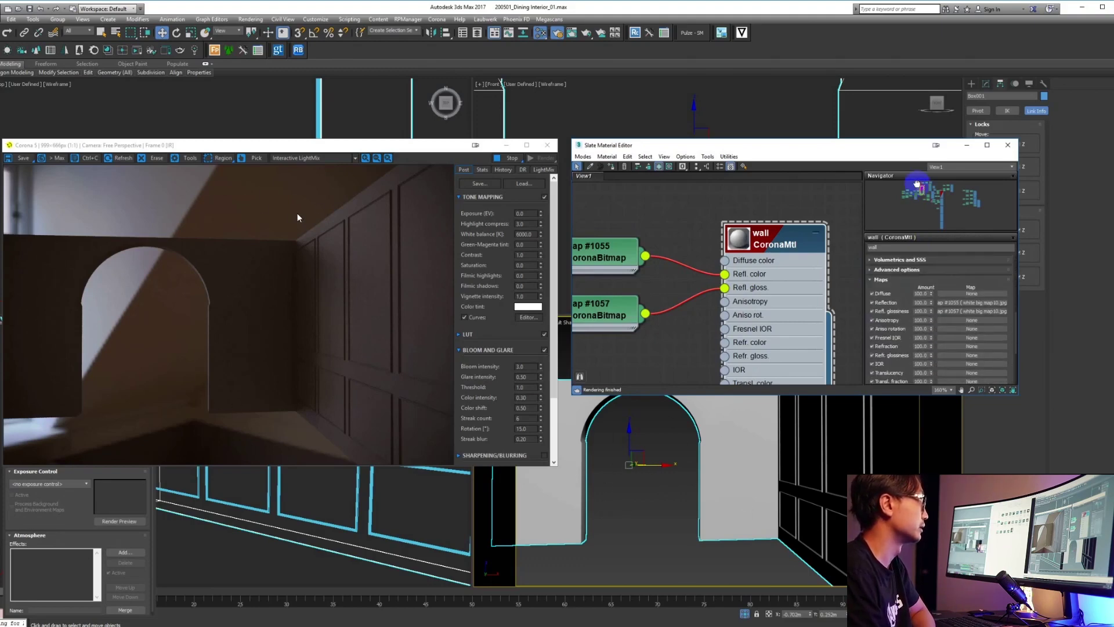
- Clear the wall material's reflection glossiness map to compare the render, and reconnect Map #1057 to that slot
{"action": "left_click_drag", "start_coordinate": [907, 313], "coordinate": [714, 283]}
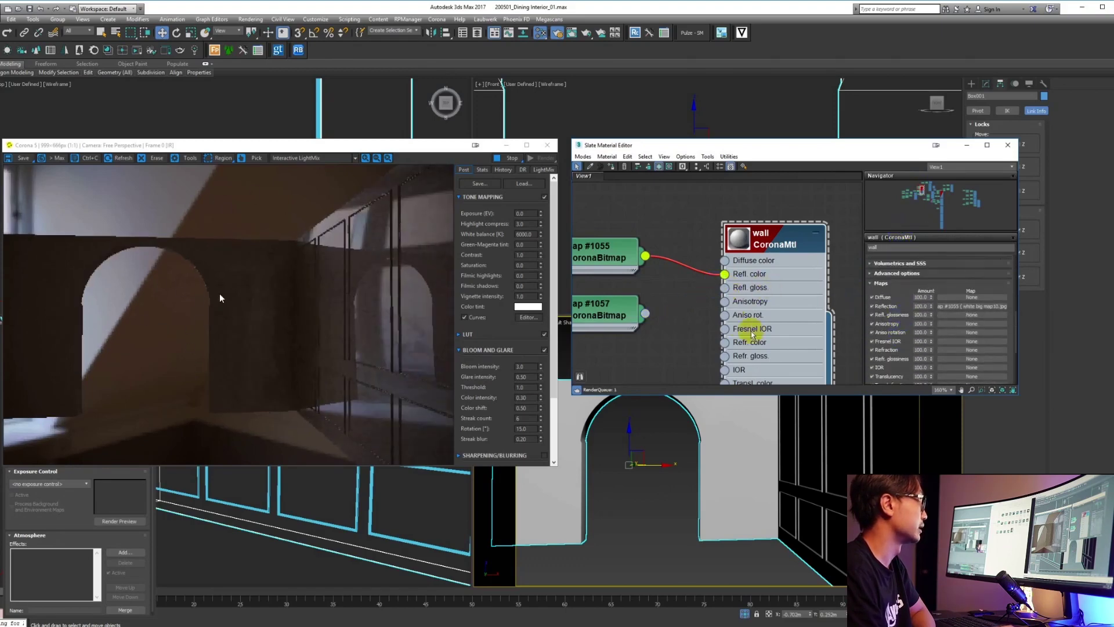
{"action": "middle_click_drag", "start_coordinate": [633, 315], "coordinate": [687, 303]}
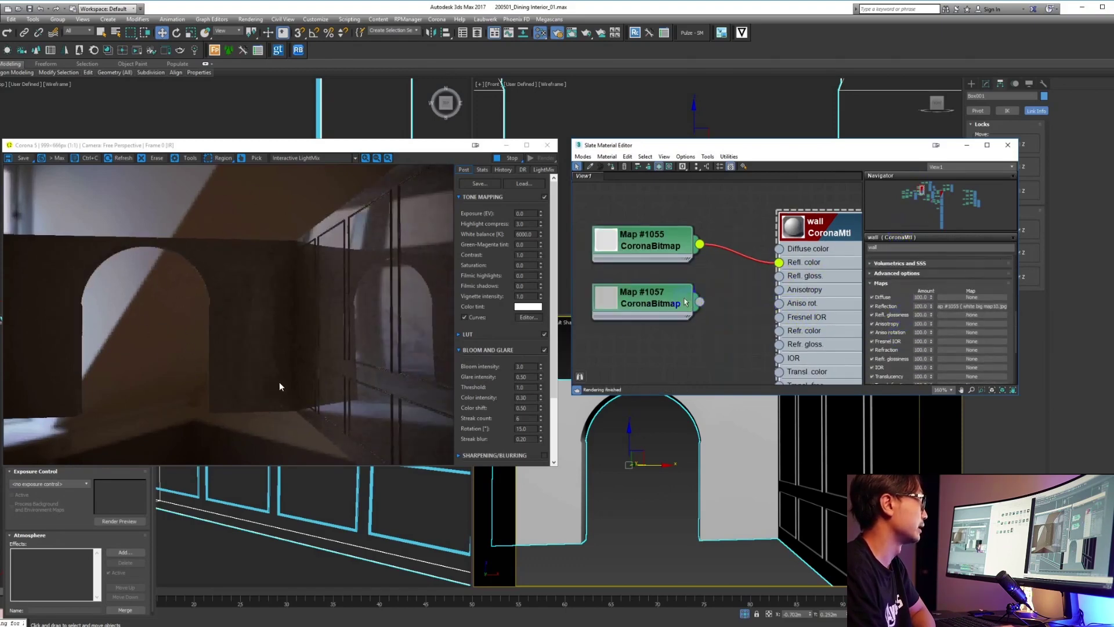
{"action": "left_click", "coordinate": [657, 309]}
{"action": "double_click", "coordinate": [658, 309]}
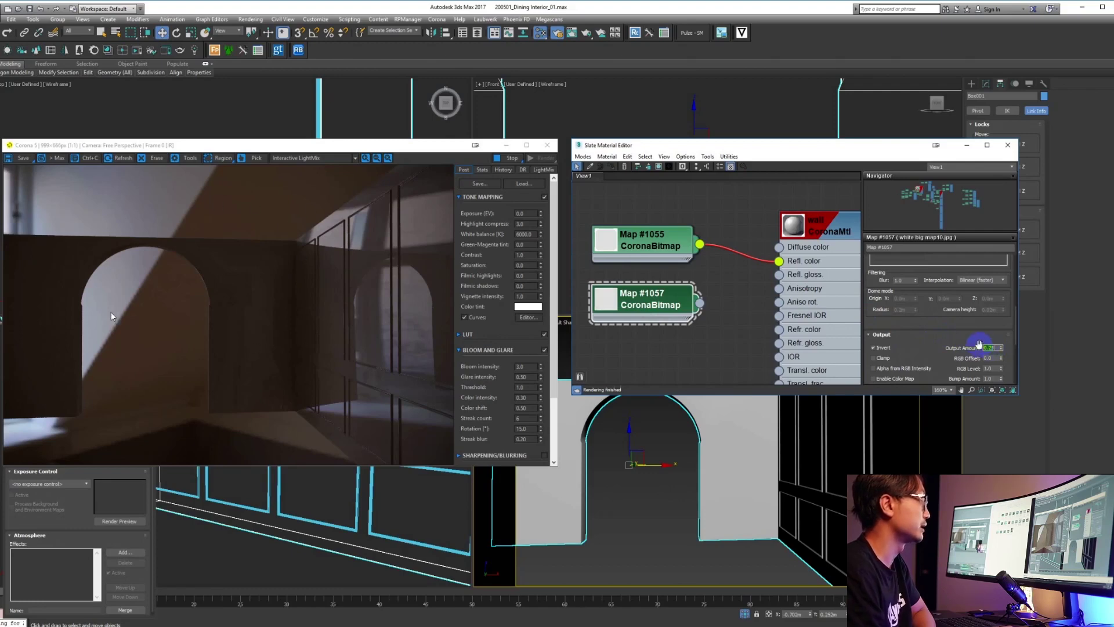
{"action": "left_click_drag", "start_coordinate": [700, 303], "coordinate": [778, 274]}
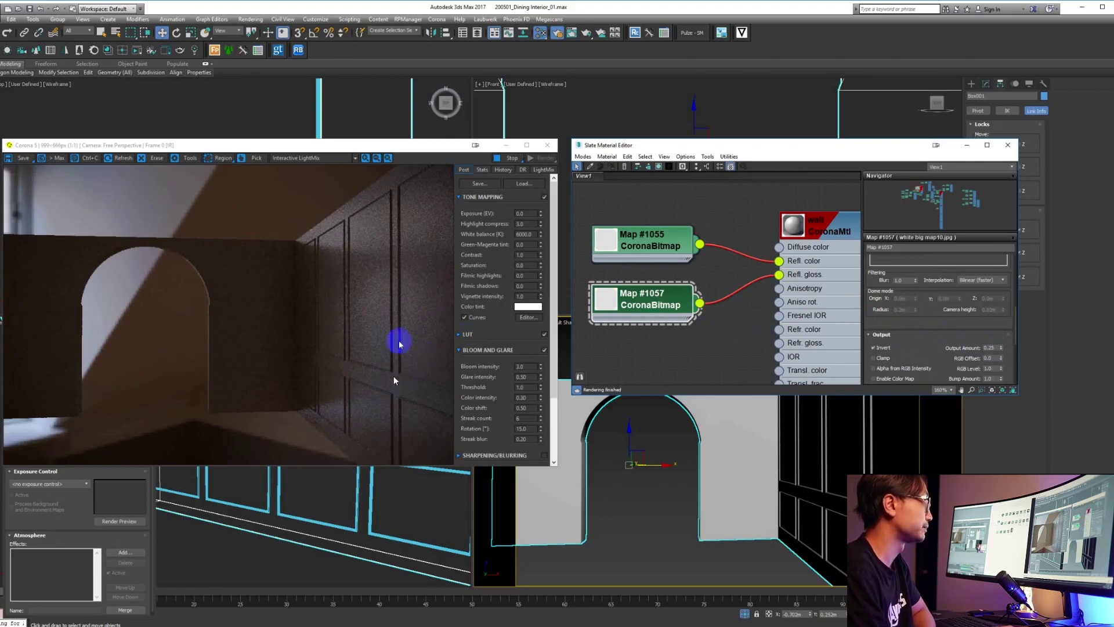
{"action": "scroll", "coordinate": [398, 290], "scroll_direction": "up", "scroll_amount": 1}
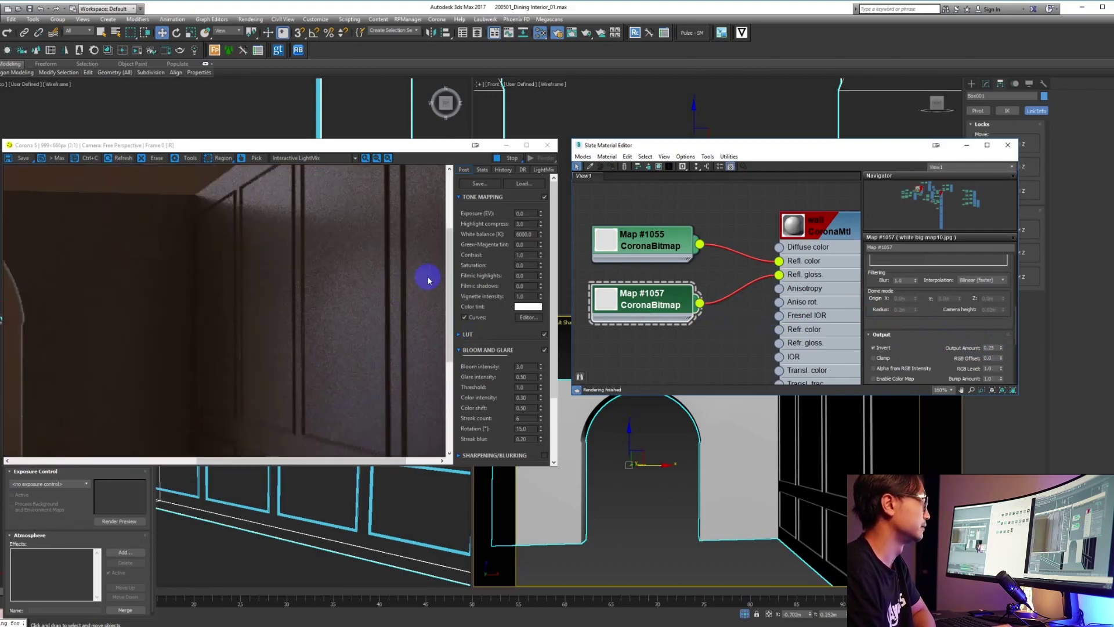
{"action": "scroll", "coordinate": [427, 278], "scroll_direction": "down", "scroll_amount": 1}
- Set the linear HDR Exposure of the HDRI's CoronaColorCorrect map to 2
{"action": "middle_click_drag", "start_coordinate": [711, 346], "coordinate": [713, 251]}
{"action": "scroll", "coordinate": [728, 255], "scroll_direction": "down", "scroll_amount": 5}
{"action": "double_click", "coordinate": [767, 312]}
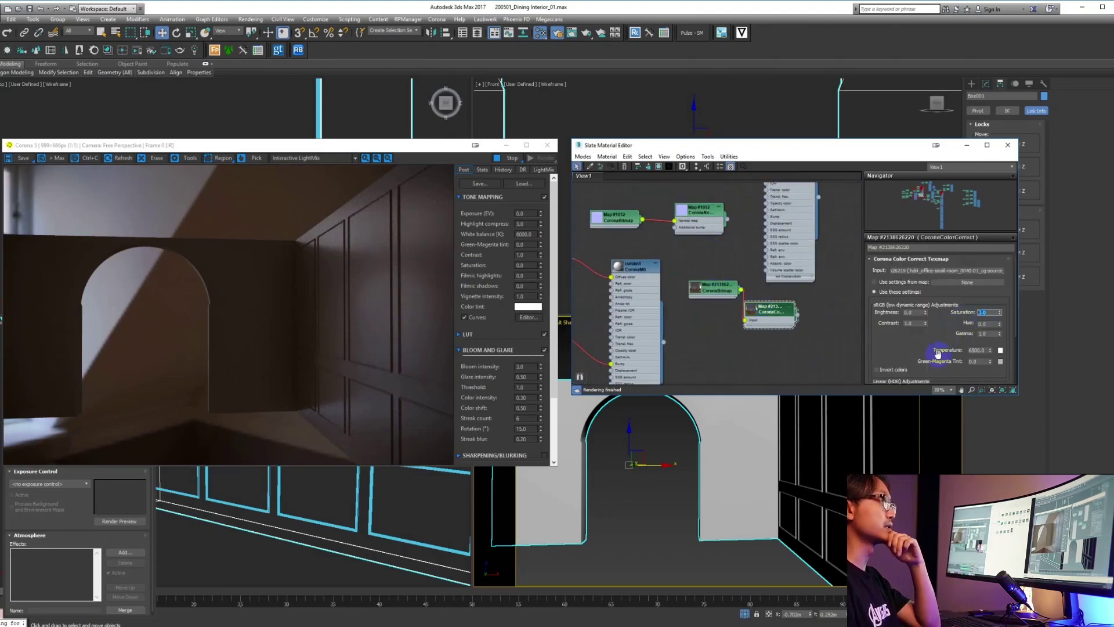
{"action": "left_click_drag", "start_coordinate": [927, 354], "coordinate": [922, 298]}
{"action": "left_click", "coordinate": [920, 333]}
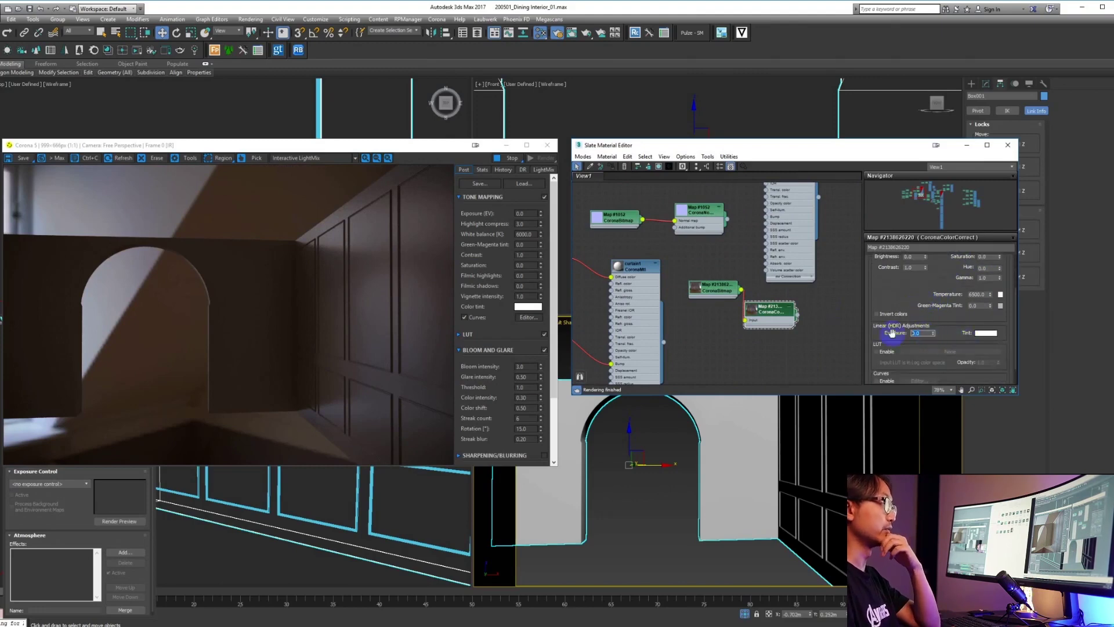
{"action": "type", "text": "2"}
{"action": "key", "text": "Return"}
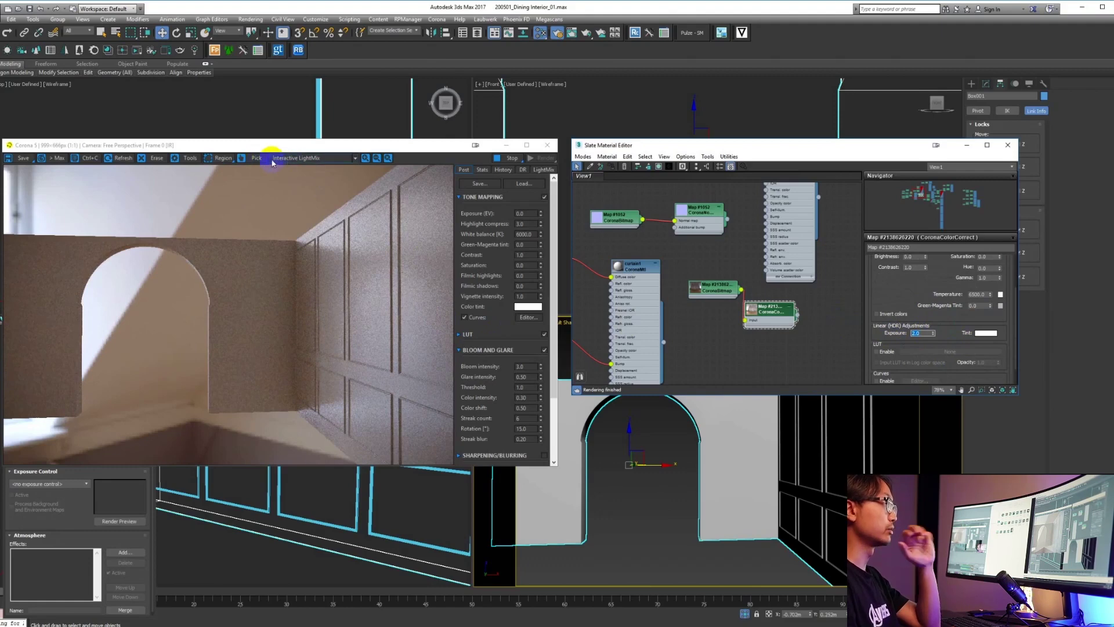
- Restrict the interactive render to a region over the paneled side wall and examine its surface up close
{"action": "left_click", "coordinate": [221, 161]}
{"action": "mouse_move", "coordinate": [316, 235]}
{"action": "left_mouse_down"}
{"action": "mouse_move", "coordinate": [415, 311]}
{"action": "mouse_move", "coordinate": [433, 341]}
{"action": "left_mouse_up"}
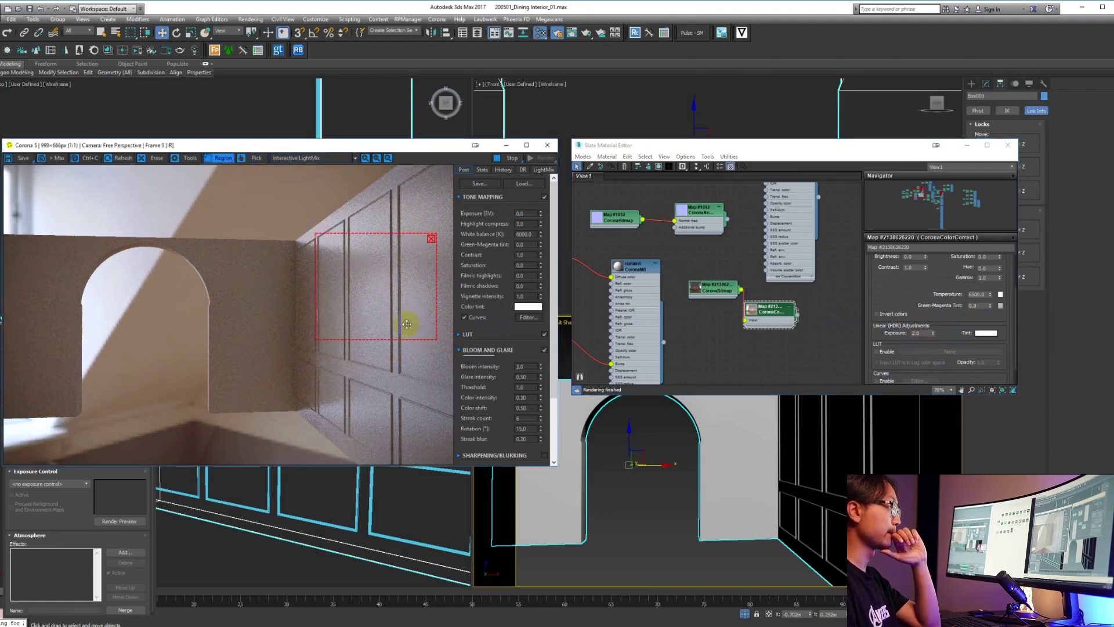
{"action": "scroll", "coordinate": [388, 284], "scroll_direction": "up", "scroll_amount": 1}
{"action": "scroll", "coordinate": [387, 284], "scroll_direction": "up", "scroll_amount": 1}
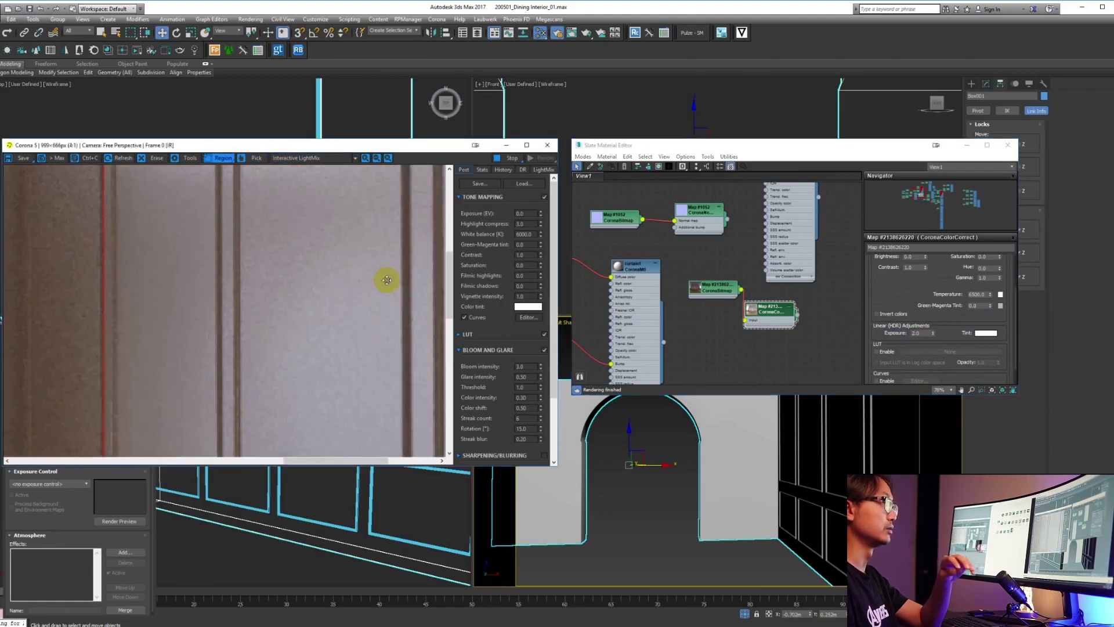
{"action": "scroll", "coordinate": [386, 280], "scroll_direction": "down", "scroll_amount": 1}
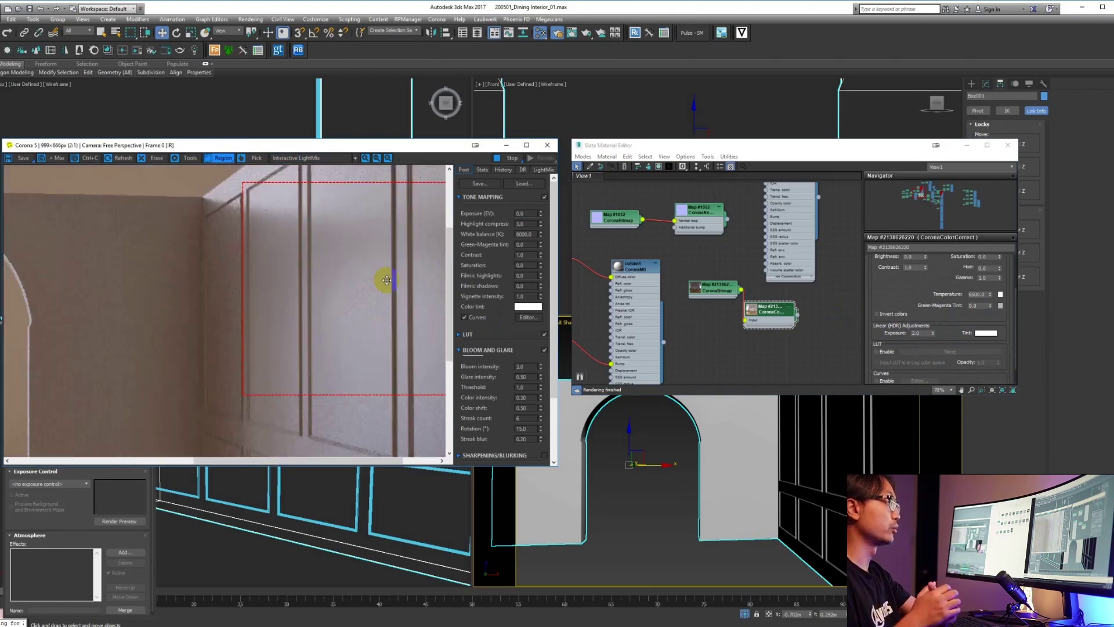
{"action": "middle_click_drag", "start_coordinate": [385, 279], "coordinate": [318, 273]}
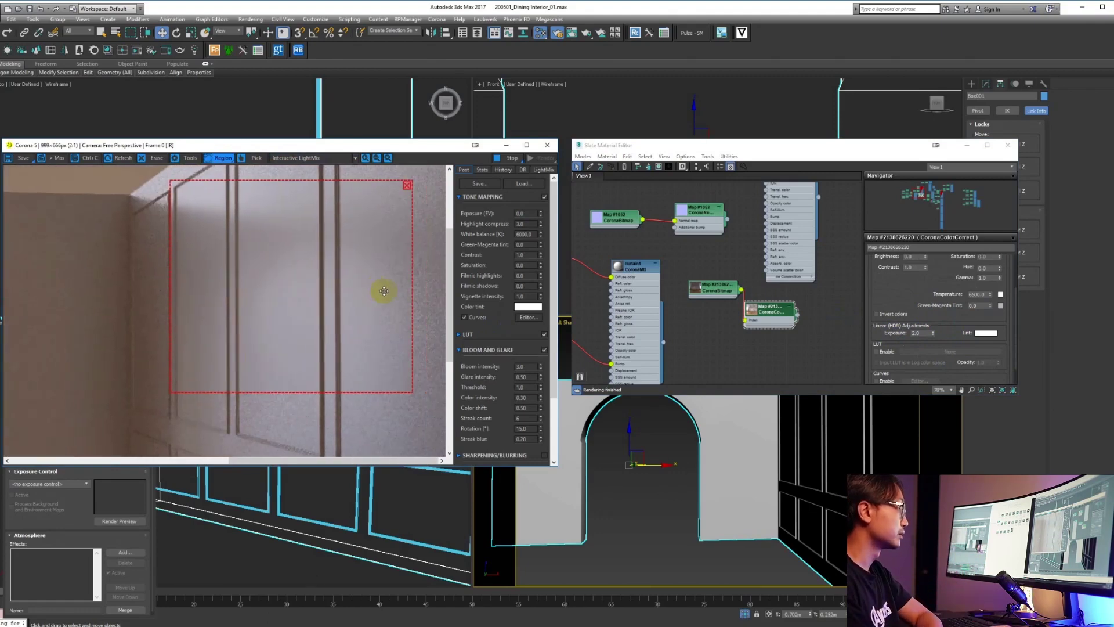
{"action": "scroll", "coordinate": [384, 291], "scroll_direction": "up", "scroll_amount": 1}
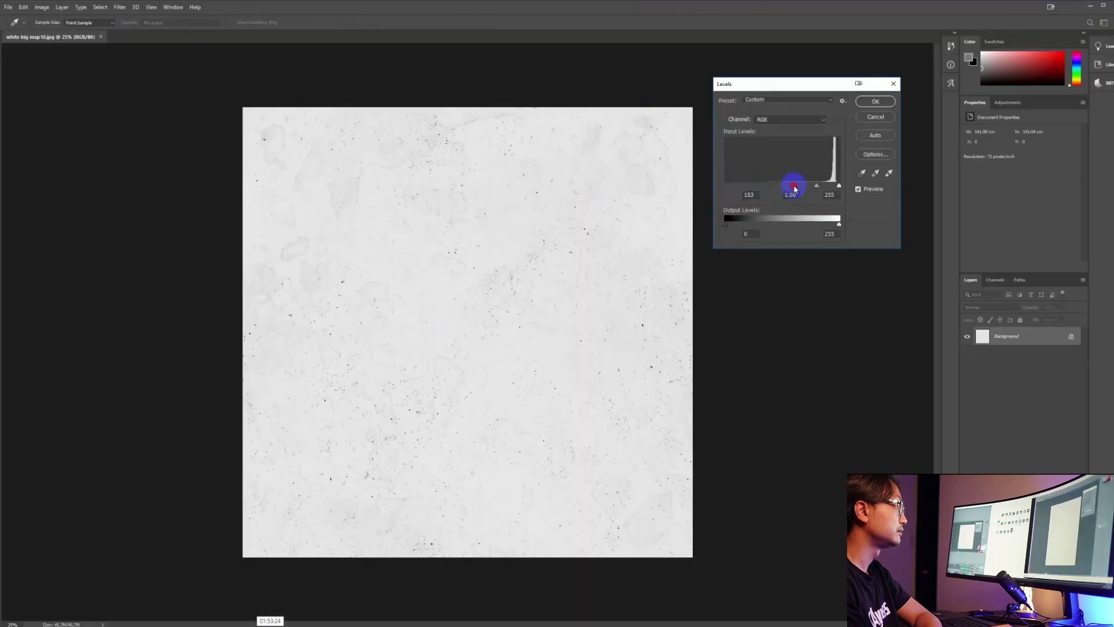
- In Photoshop, try a Levels black input of 232 on white big map10.jpg, cancel it, and close the image
{"action": "left_click_drag", "start_coordinate": [794, 186], "coordinate": [829, 186]}
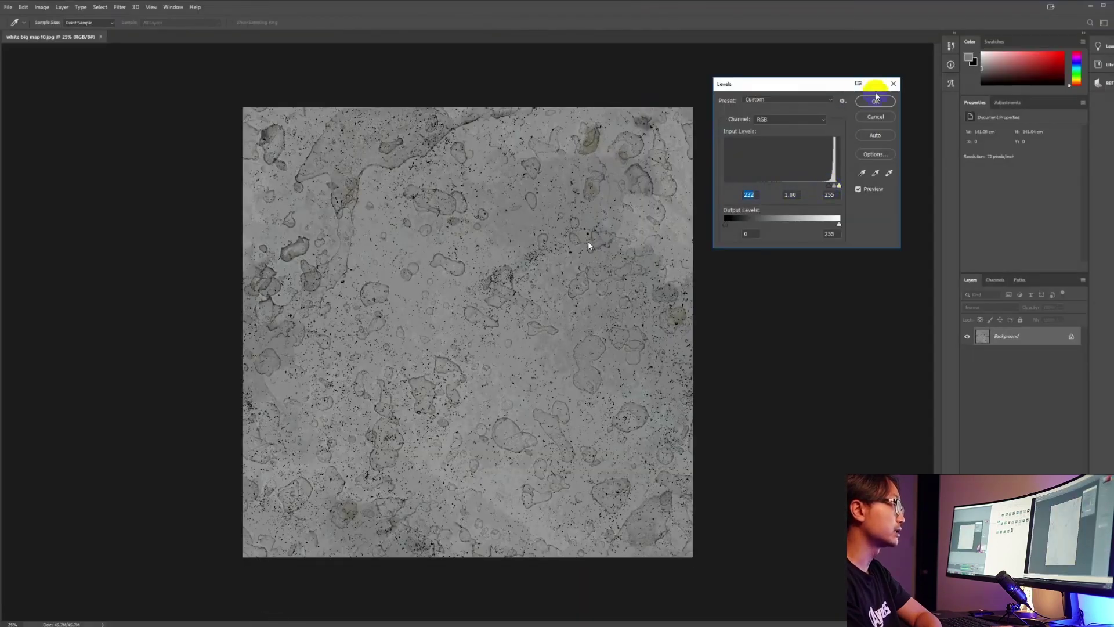
{"action": "left_click", "coordinate": [875, 117]}
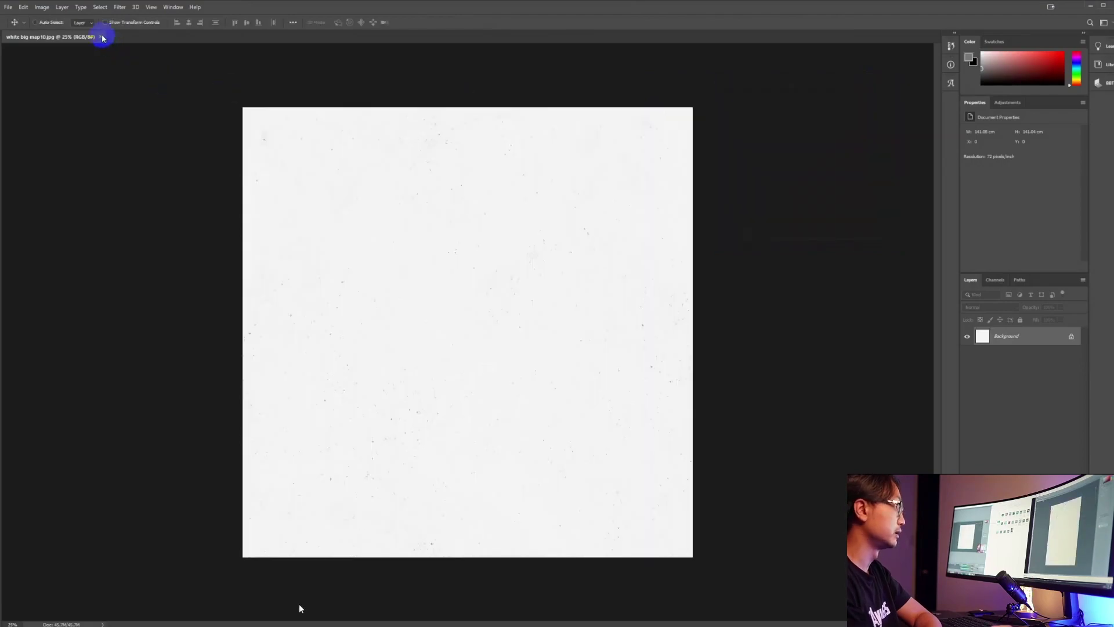
{"action": "left_click", "coordinate": [101, 37]}
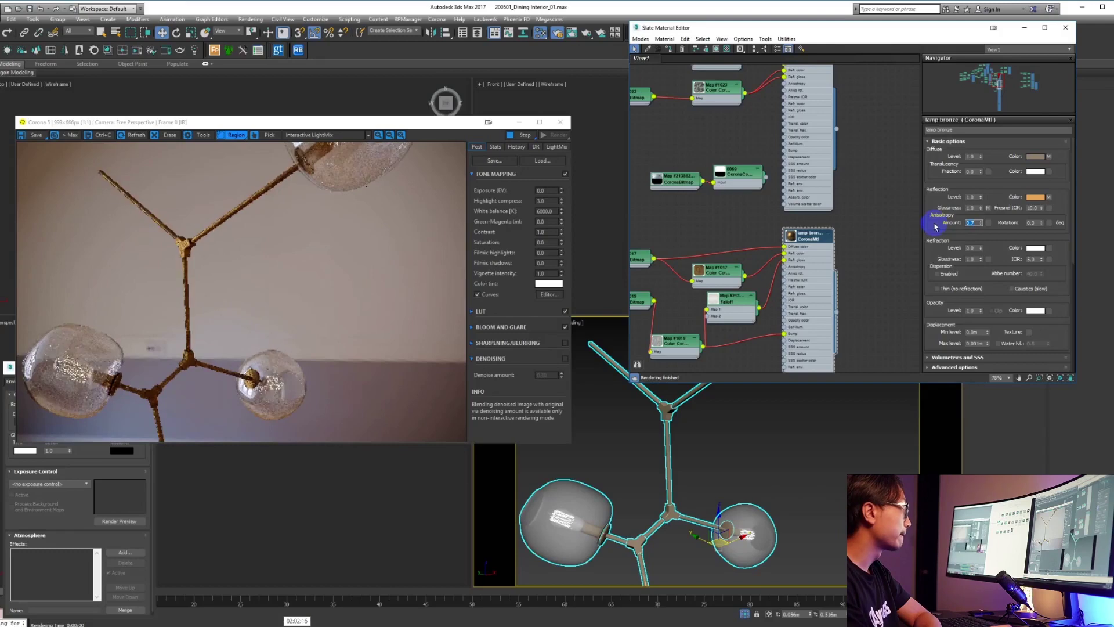
- In 3ds Max, open a preview window for the lamp bronze material and raise its Fresnel IOR from 10 to 200 for comparison
{"action": "right_click", "coordinate": [791, 237]}
{"action": "left_click", "coordinate": [827, 281]}
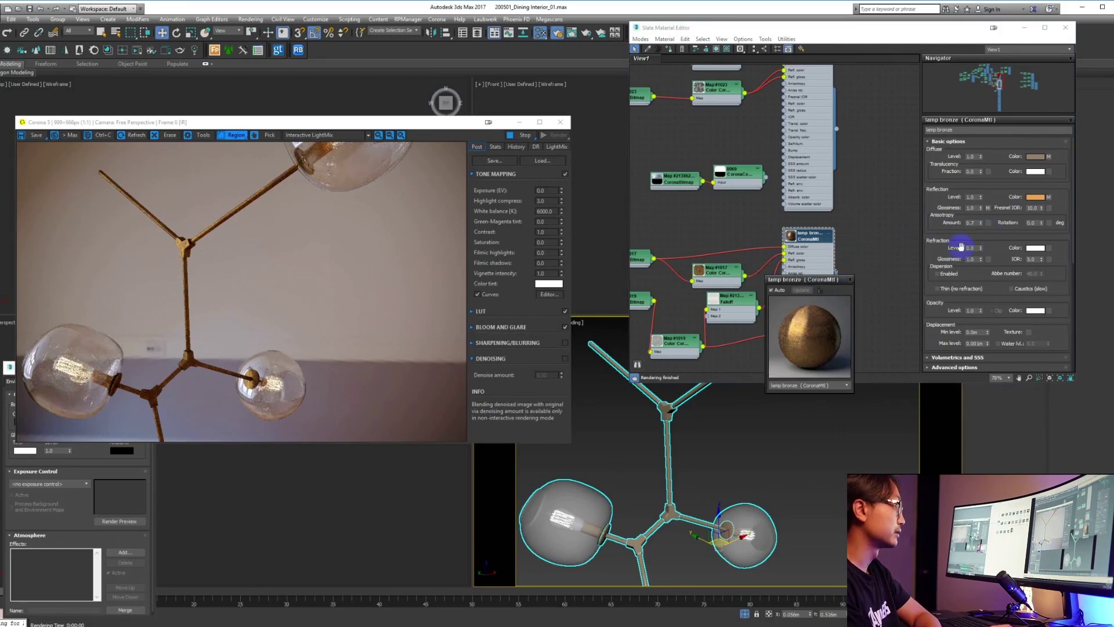
{"action": "double_click", "coordinate": [1032, 208]}
{"action": "type", "text": "10"}
{"action": "key", "text": "Return"}
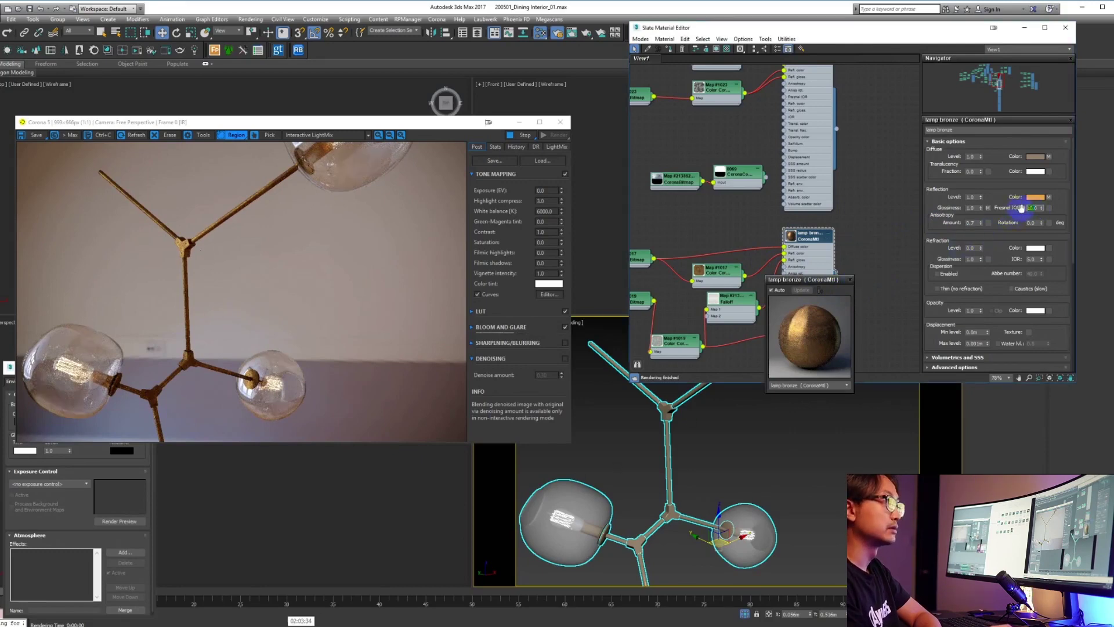
{"action": "type", "text": "200"}
{"action": "key", "text": "Return"}
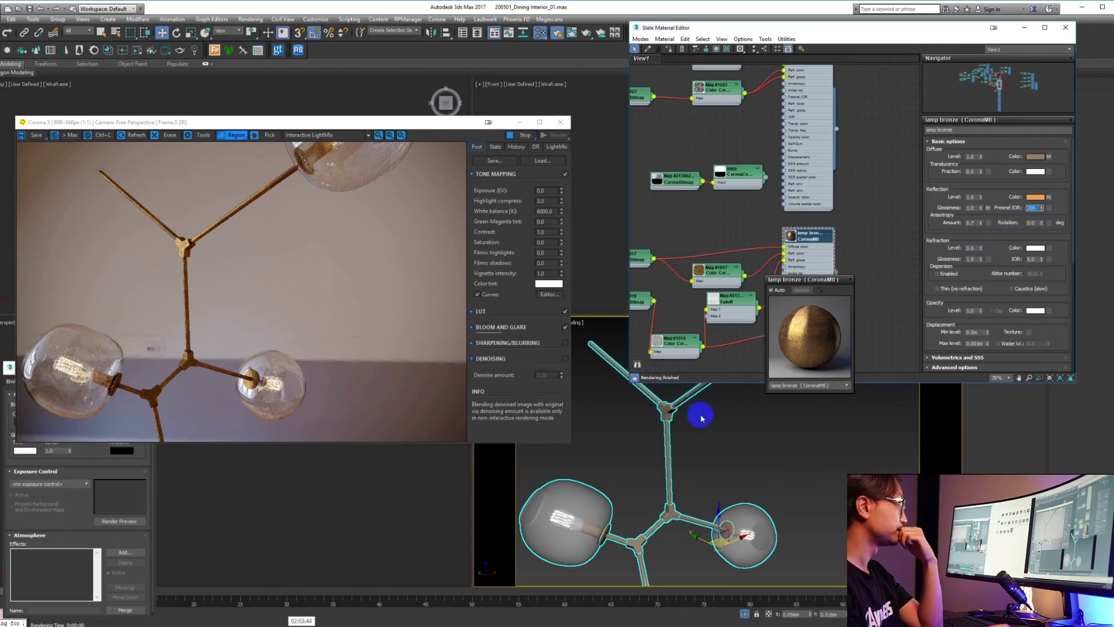
- In Photoshop, toggle the visibility of the CESSENTIAL_Direct.RGBA layer in 01.exr to compare its effect on the image
{"action": "left_click", "coordinate": [57, 21]}
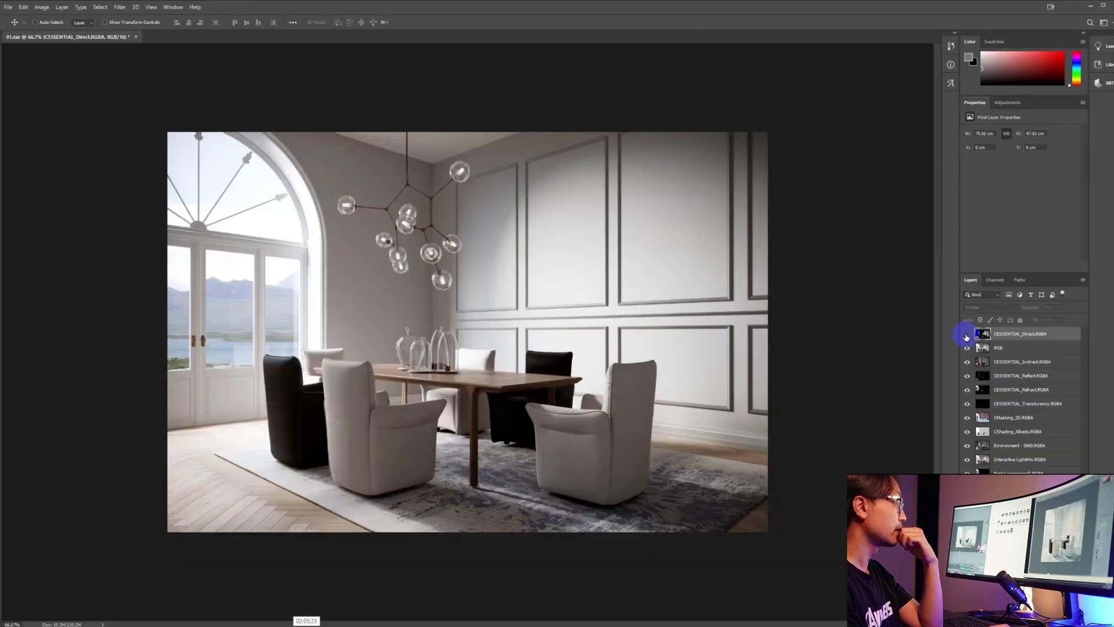
{"action": "left_click", "coordinate": [966, 337]}
{"action": "left_click", "coordinate": [966, 337]}
{"action": "left_click", "coordinate": [966, 337]}
{"action": "left_click", "coordinate": [966, 336]}
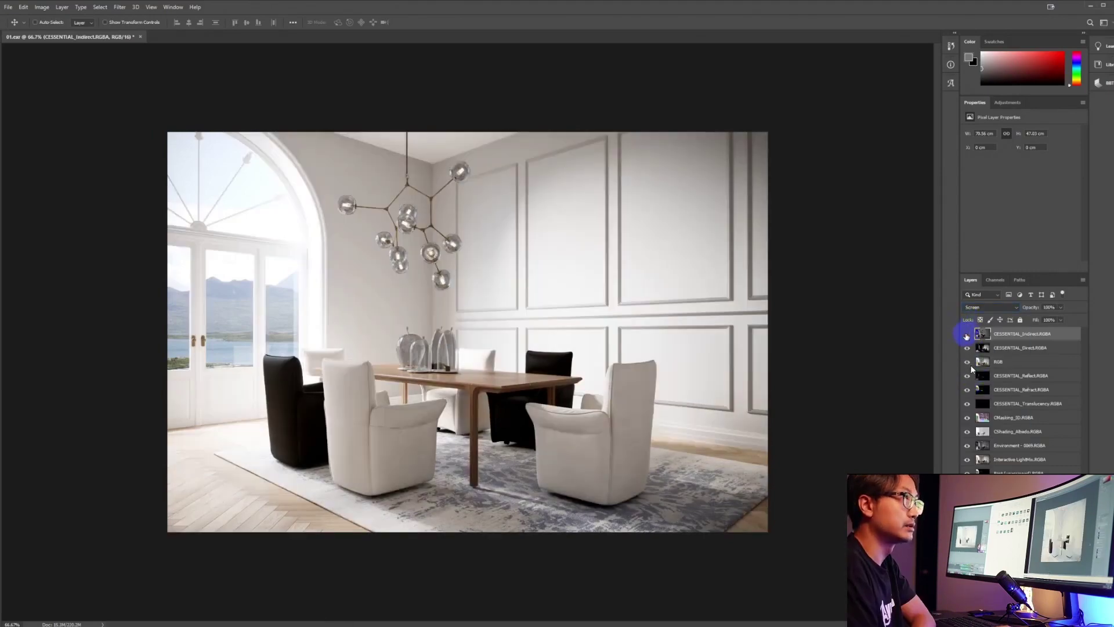
- Compare the image with and without the CESSENTIAL_Indirect.RGBA layer, and leave that layer hidden
{"action": "left_click", "coordinate": [966, 335]}
{"action": "left_click", "coordinate": [966, 336]}
{"action": "left_click", "coordinate": [967, 336]}
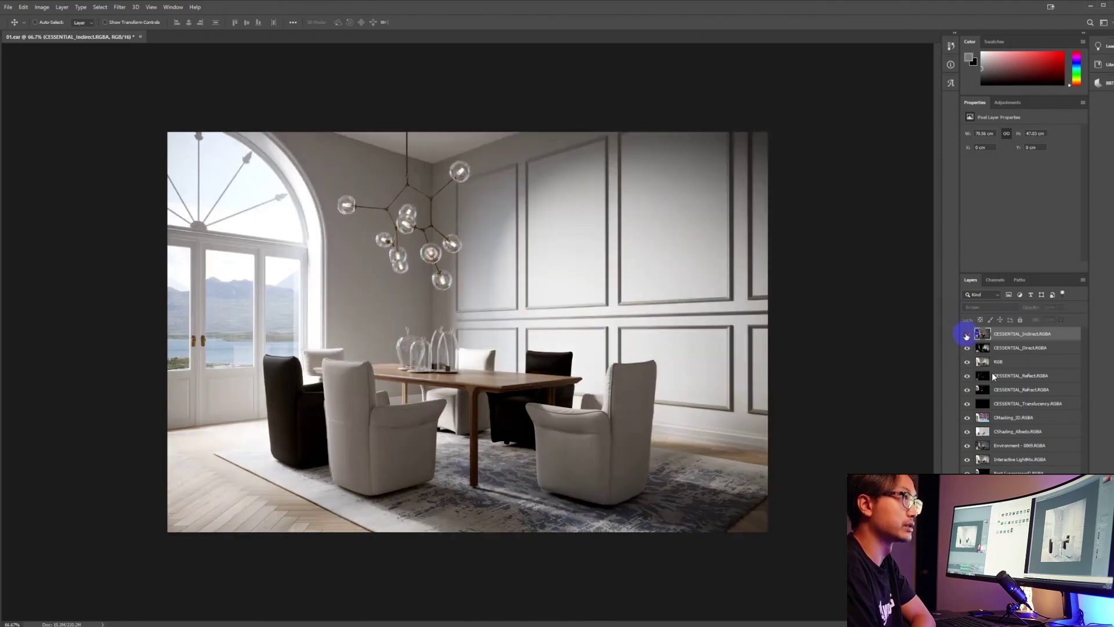
- Move the CESSENTIAL_Reflect.RGBA layer to the top of the stack, blend it as Soft Light at 25% opacity, and compare its effect
{"action": "left_click", "coordinate": [1026, 382]}
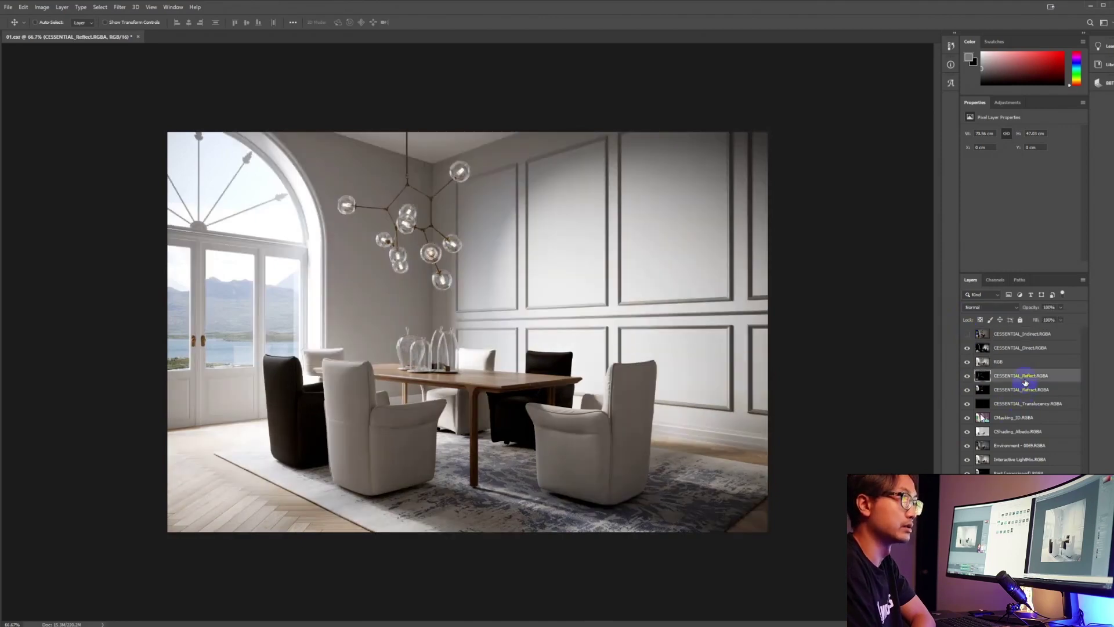
{"action": "key", "text": "ctrl+shift+bracketright"}
{"action": "left_click", "coordinate": [980, 306]}
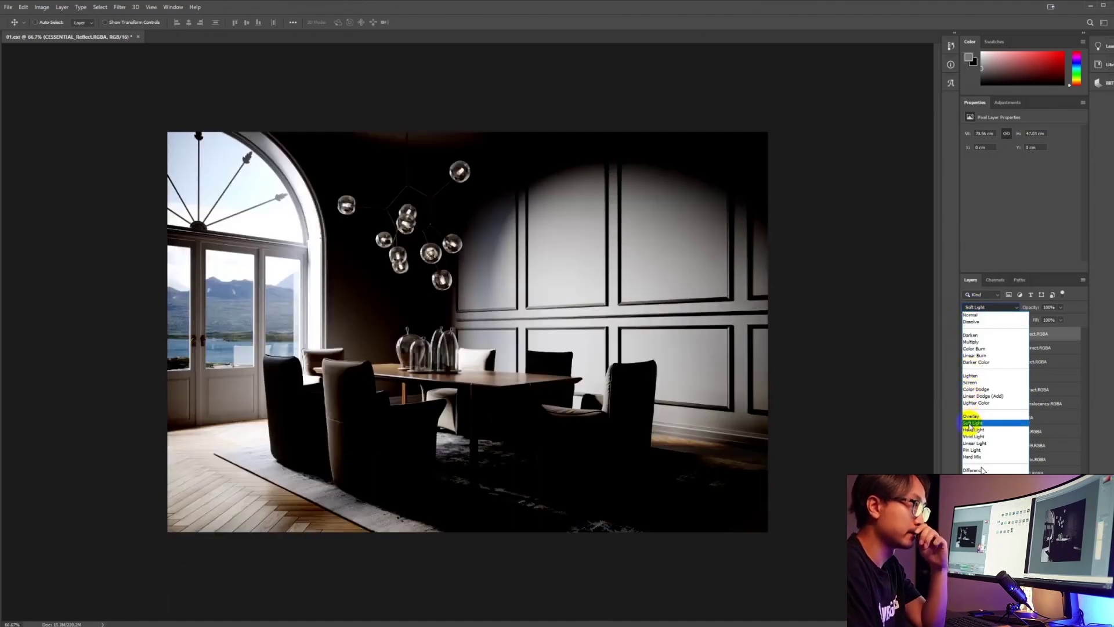
{"action": "left_click", "coordinate": [973, 423]}
{"action": "left_click", "coordinate": [1061, 307]}
{"action": "left_click_drag", "start_coordinate": [1062, 317], "coordinate": [1031, 318]}
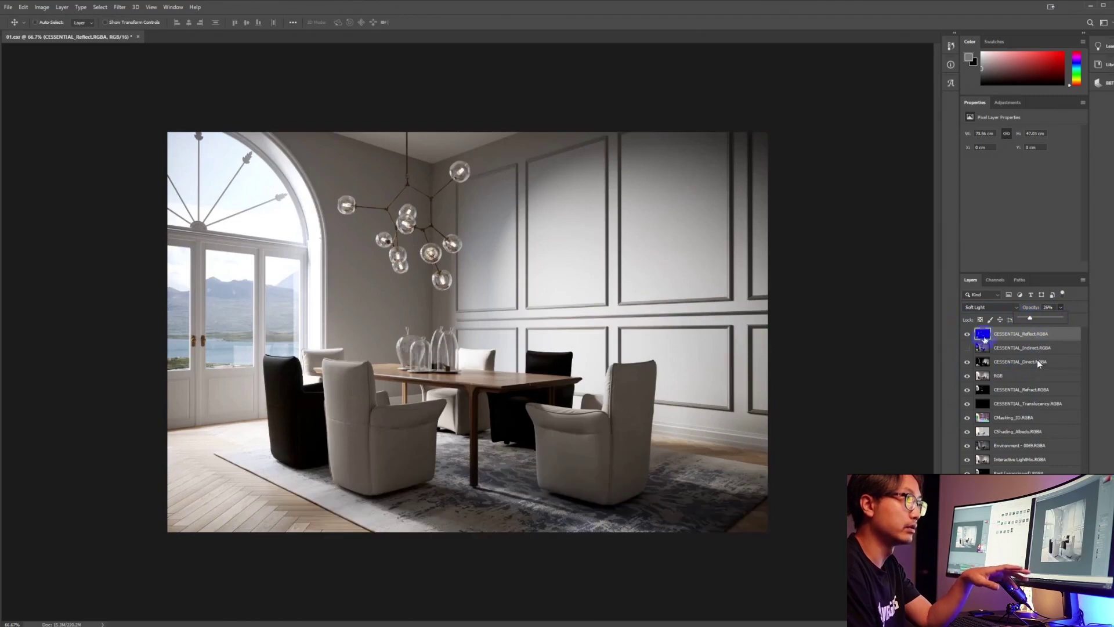
{"action": "left_click", "coordinate": [966, 334]}
{"action": "left_click", "coordinate": [966, 335]}
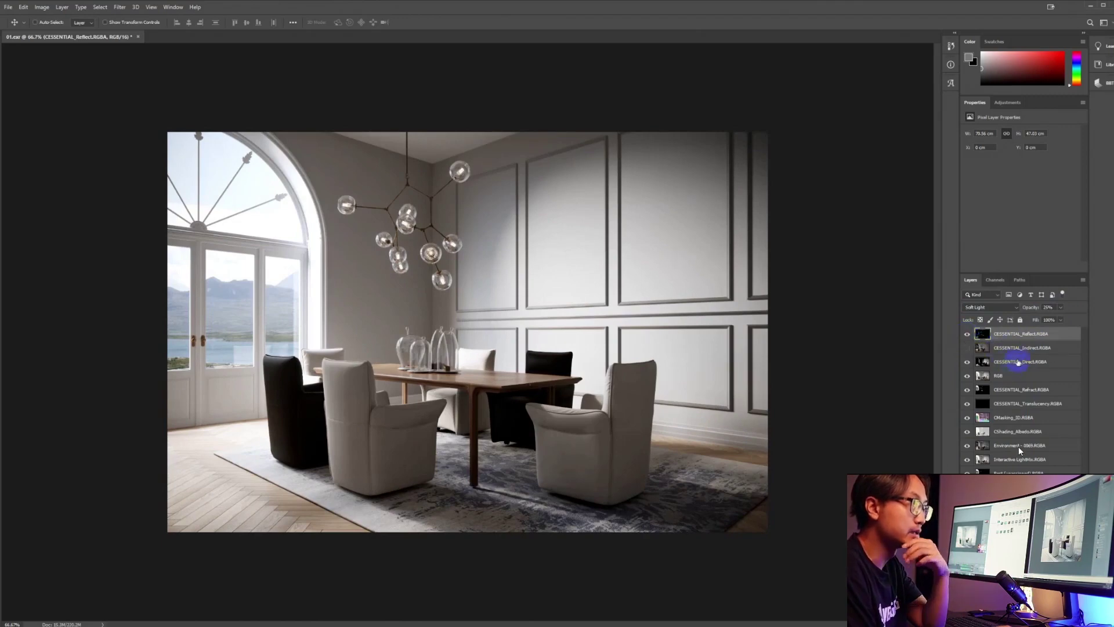
- Duplicate the CESSENTIAL_Direct.RGBA layer and apply a Gaussian Blur with a 2.5-pixel radius to the copy
{"action": "left_click", "coordinate": [1018, 360]}
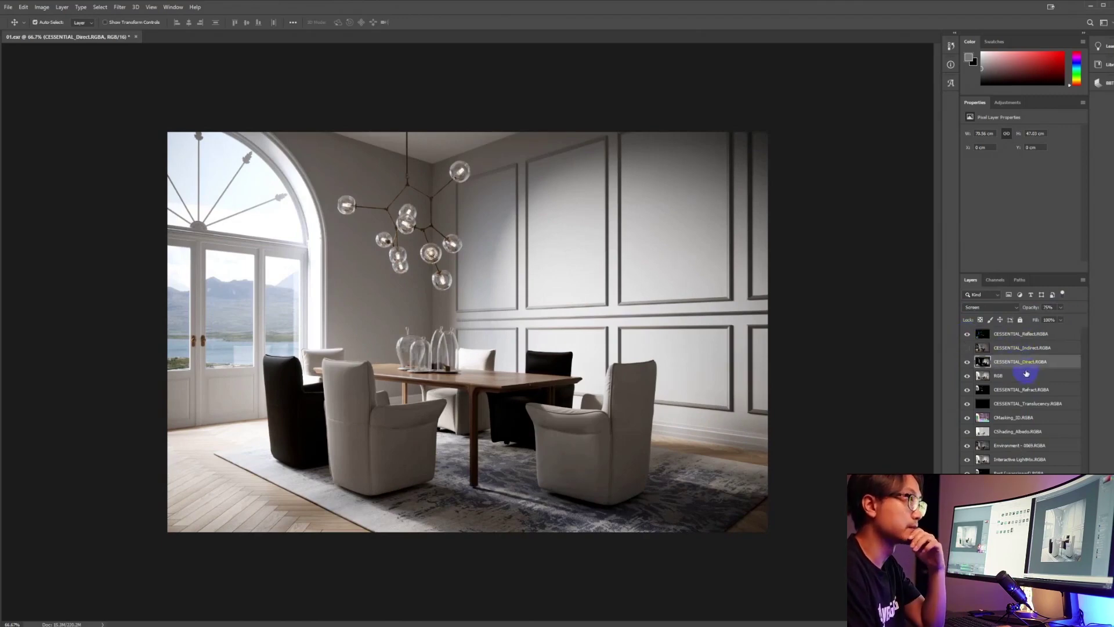
{"action": "key", "text": "ctrl+j"}
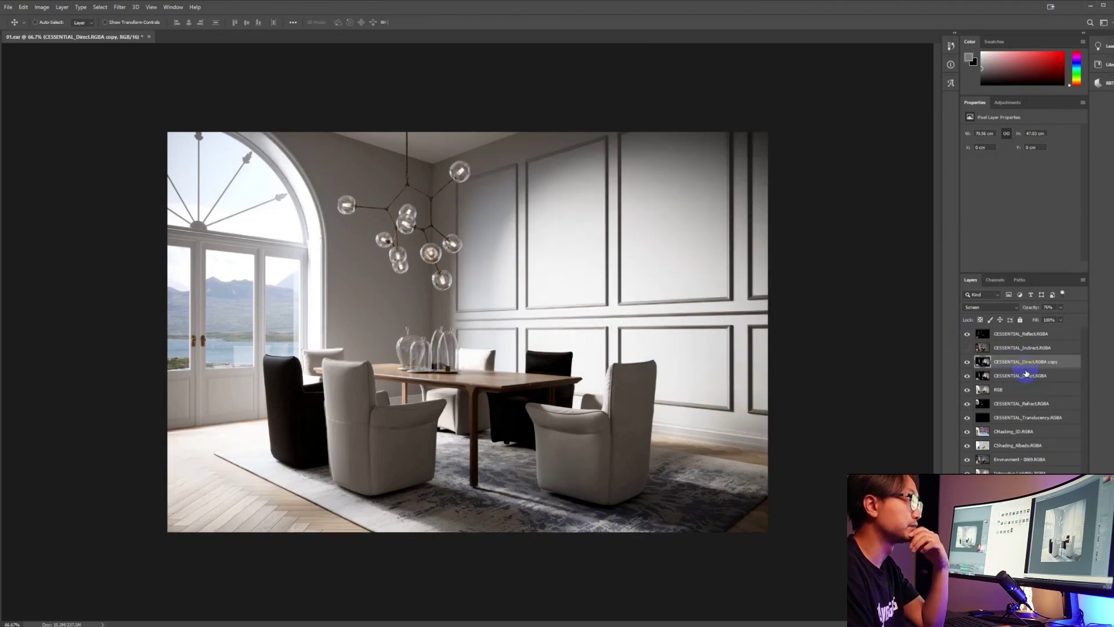
{"action": "left_click", "coordinate": [120, 7]}
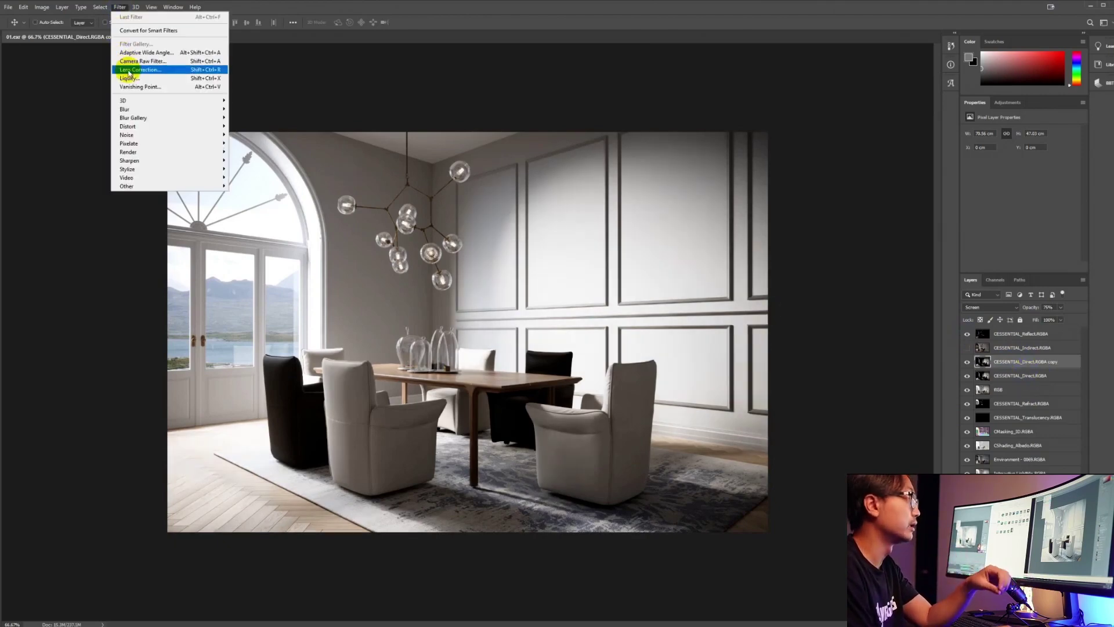
{"action": "mouse_move", "coordinate": [124, 109]}
{"action": "left_click", "coordinate": [268, 144]}
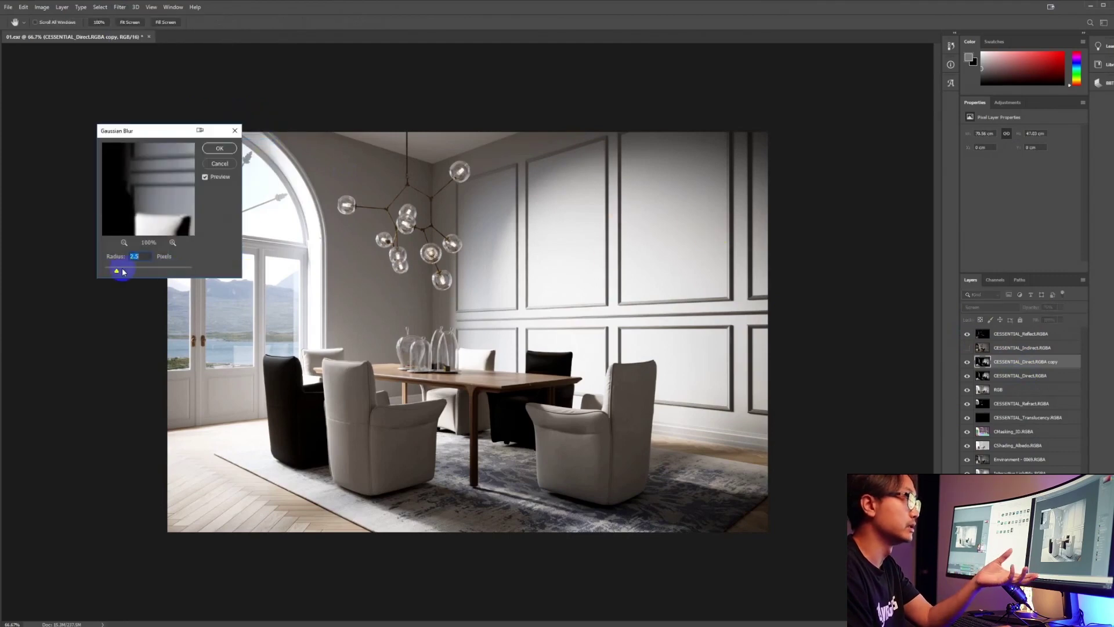
{"action": "left_click_drag", "start_coordinate": [120, 272], "coordinate": [121, 273]}
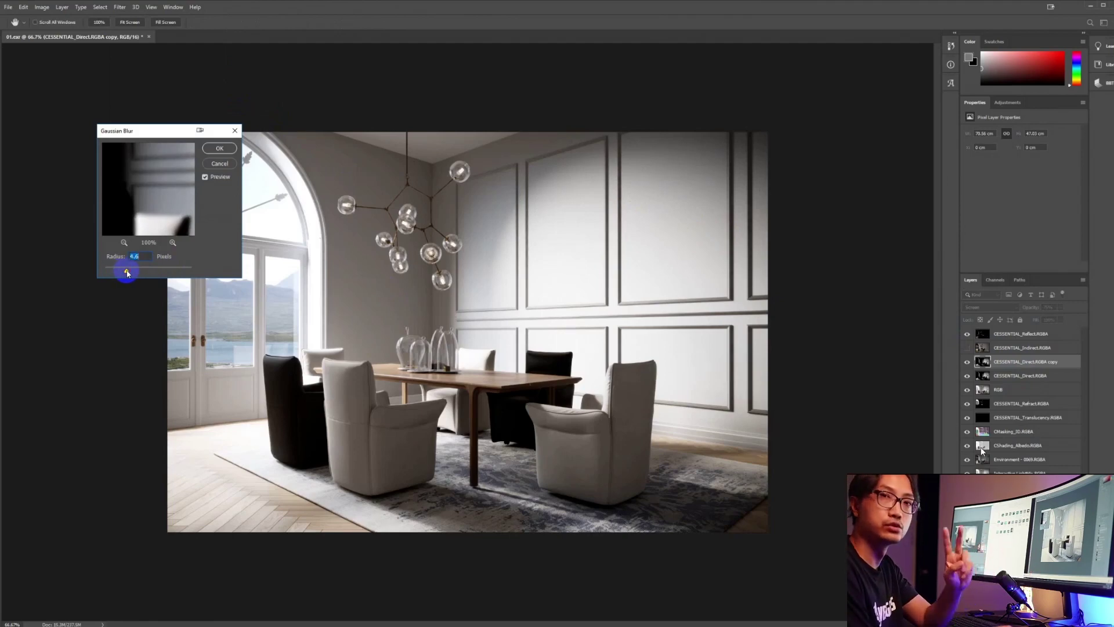
{"action": "mouse_move", "coordinate": [127, 272]}
{"action": "left_mouse_down"}
{"action": "mouse_move", "coordinate": [112, 273]}
{"action": "mouse_move", "coordinate": [145, 272]}
{"action": "mouse_move", "coordinate": [116, 272]}
{"action": "left_mouse_up"}
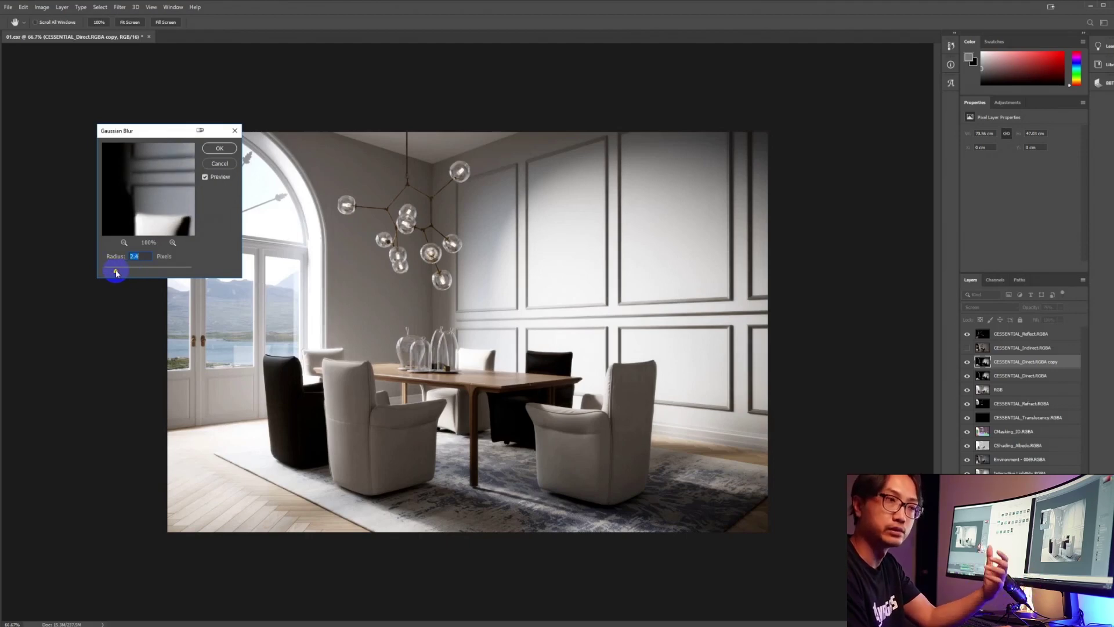
{"action": "type", "text": "2.5"}
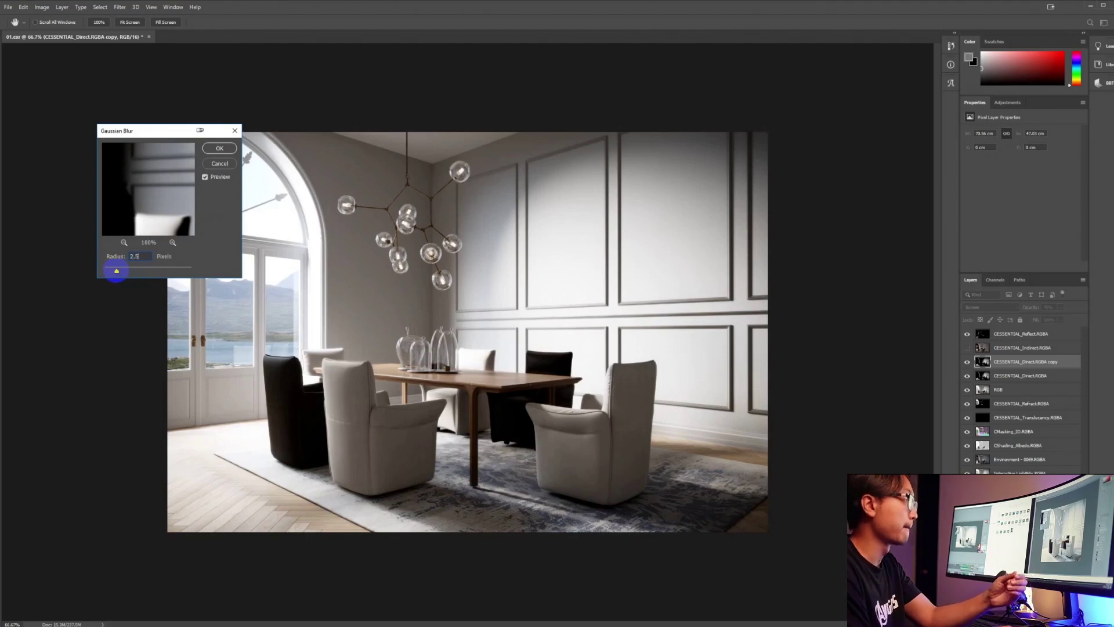
{"action": "left_click", "coordinate": [220, 148]}
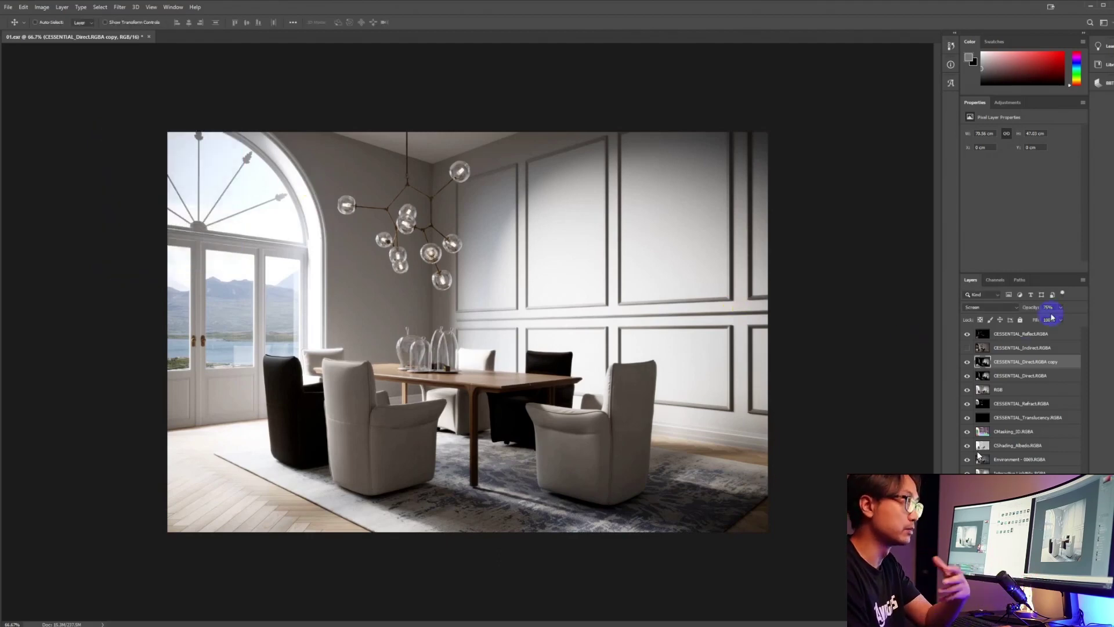
- Adjust the opacity of the Screen-blended CESSENTIAL_Direct.RGBA copy layer and compare the image with and without it
{"action": "left_click", "coordinate": [1060, 309]}
{"action": "left_click_drag", "start_coordinate": [1046, 318], "coordinate": [1050, 318]}
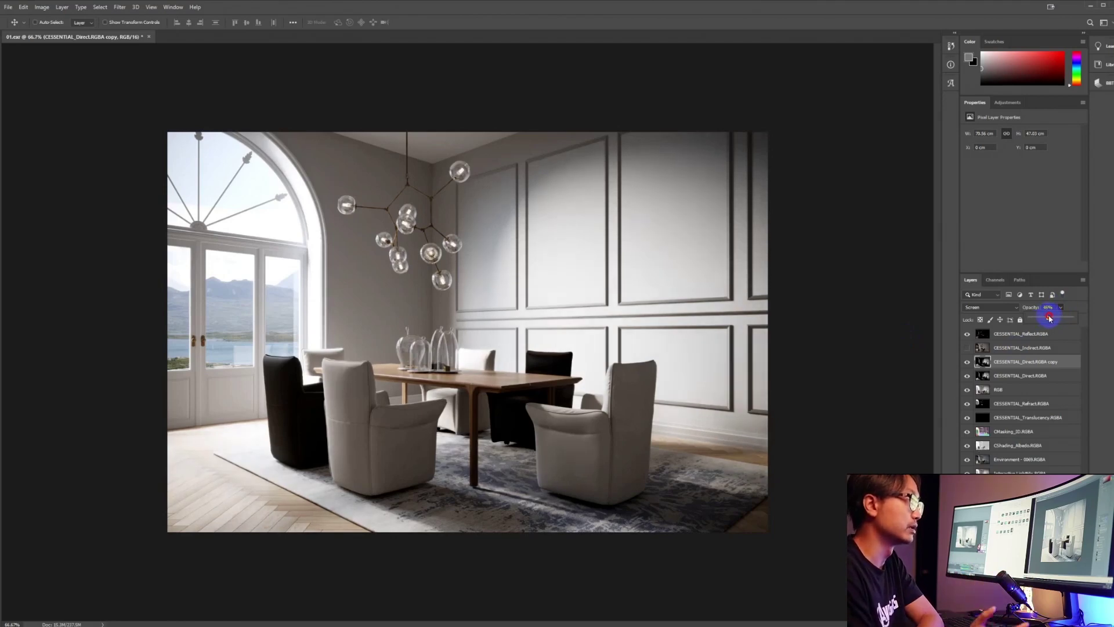
{"action": "left_click", "coordinate": [966, 362]}
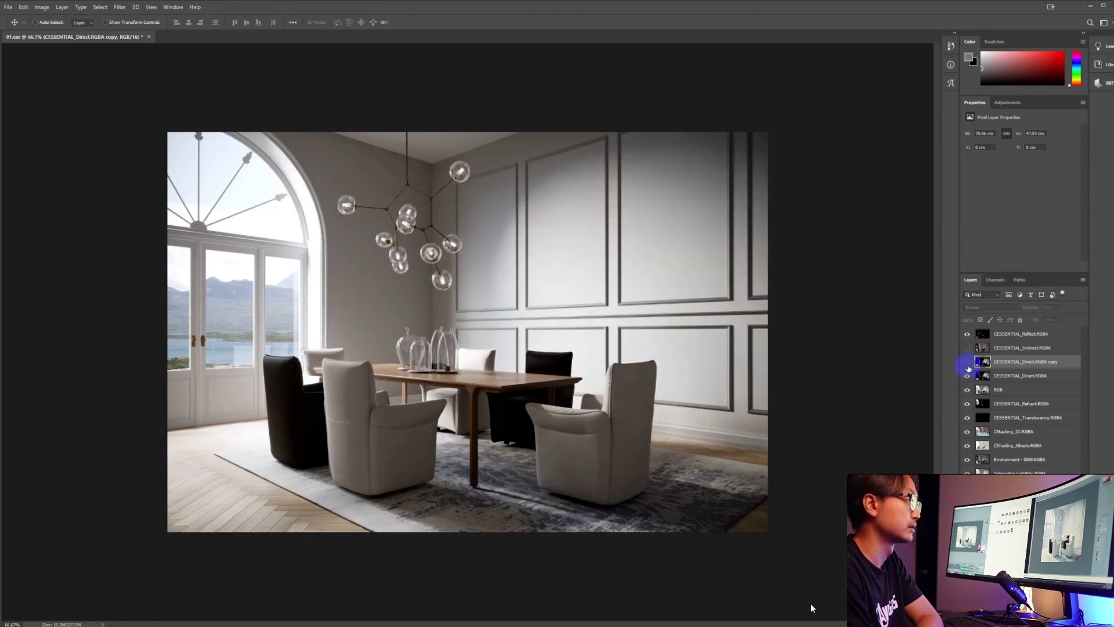
{"action": "left_click", "coordinate": [967, 363]}
{"action": "left_click", "coordinate": [968, 363]}
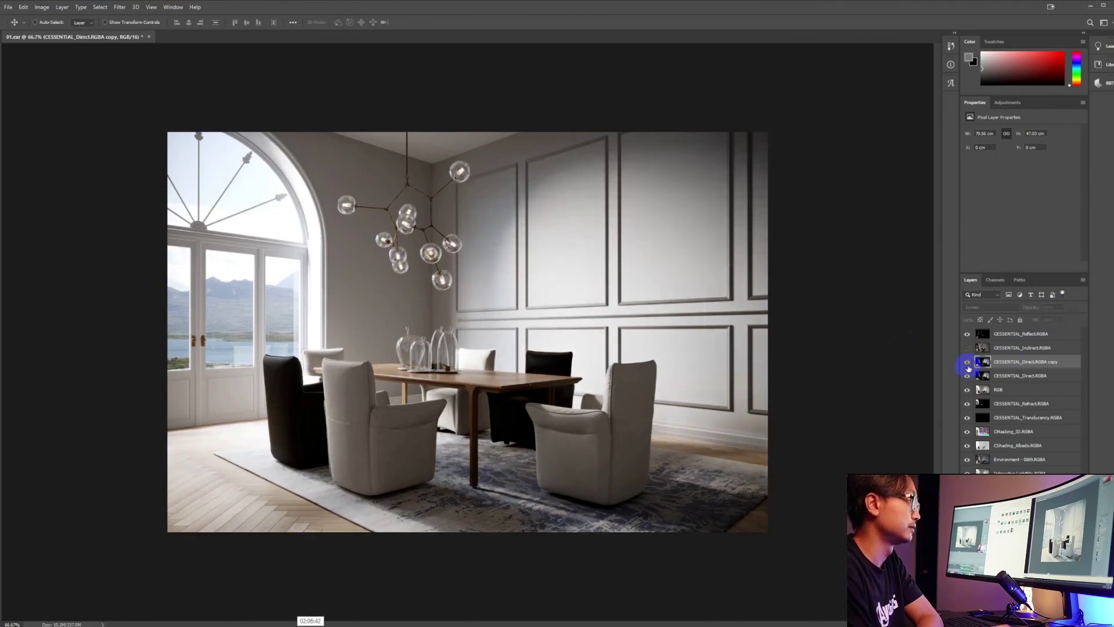
{"action": "left_click", "coordinate": [967, 363]}
{"action": "left_click", "coordinate": [967, 364]}
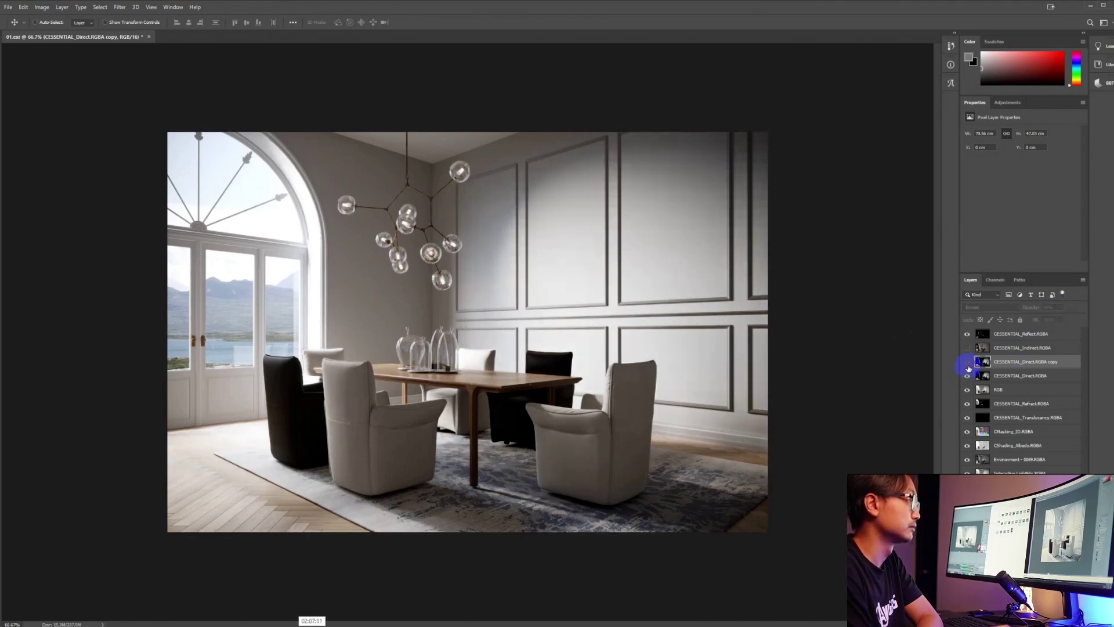
{"action": "left_click", "coordinate": [967, 364]}
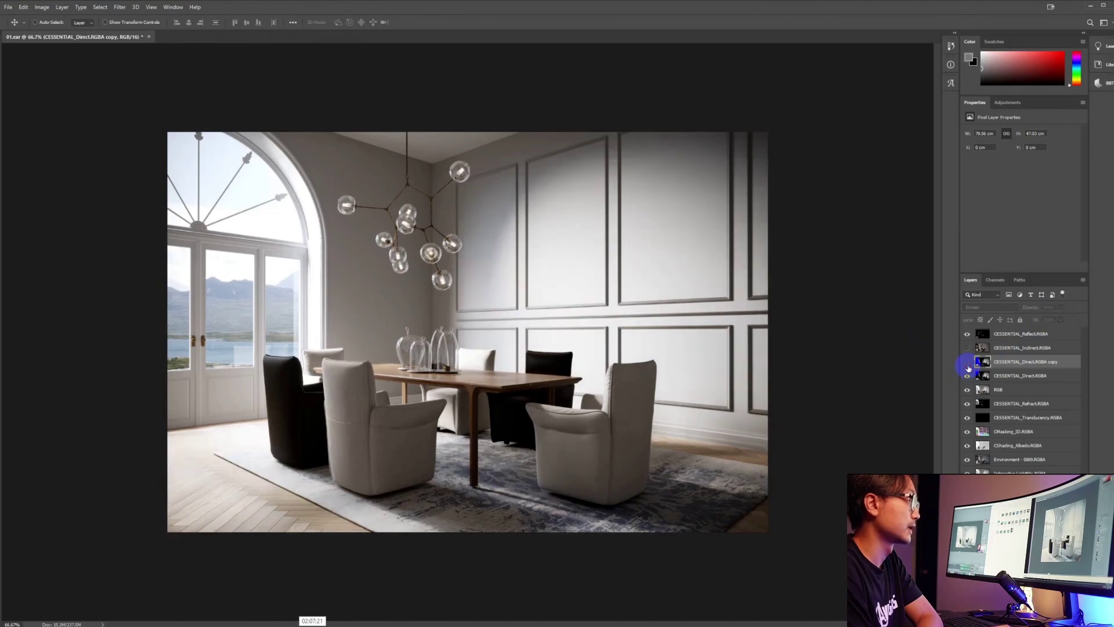
{"action": "left_click", "coordinate": [967, 364]}
{"action": "left_click", "coordinate": [967, 365]}
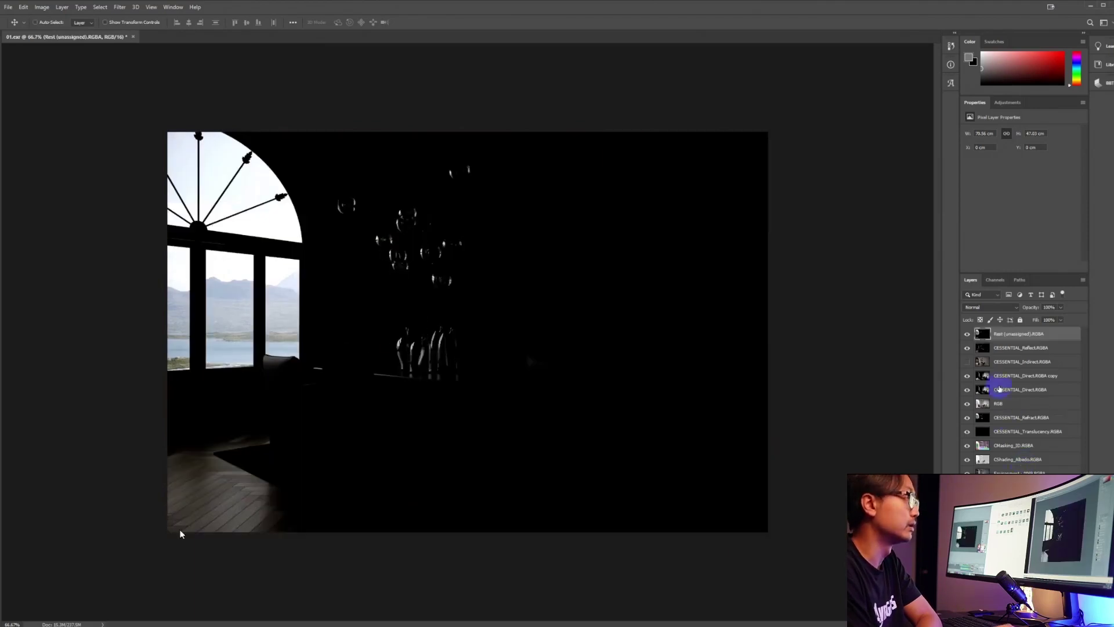
- Blend the Rest (unassigned).RGBA layer as Linear Dodge (Add) and compare the image with and without it
{"action": "left_click", "coordinate": [972, 307]}
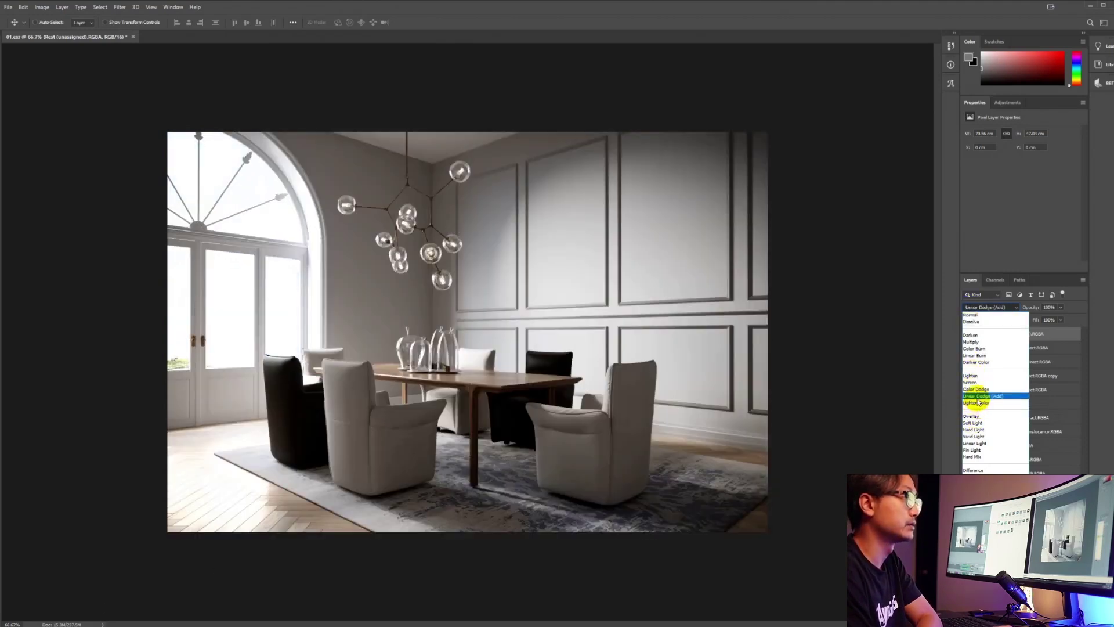
{"action": "left_click", "coordinate": [978, 396]}
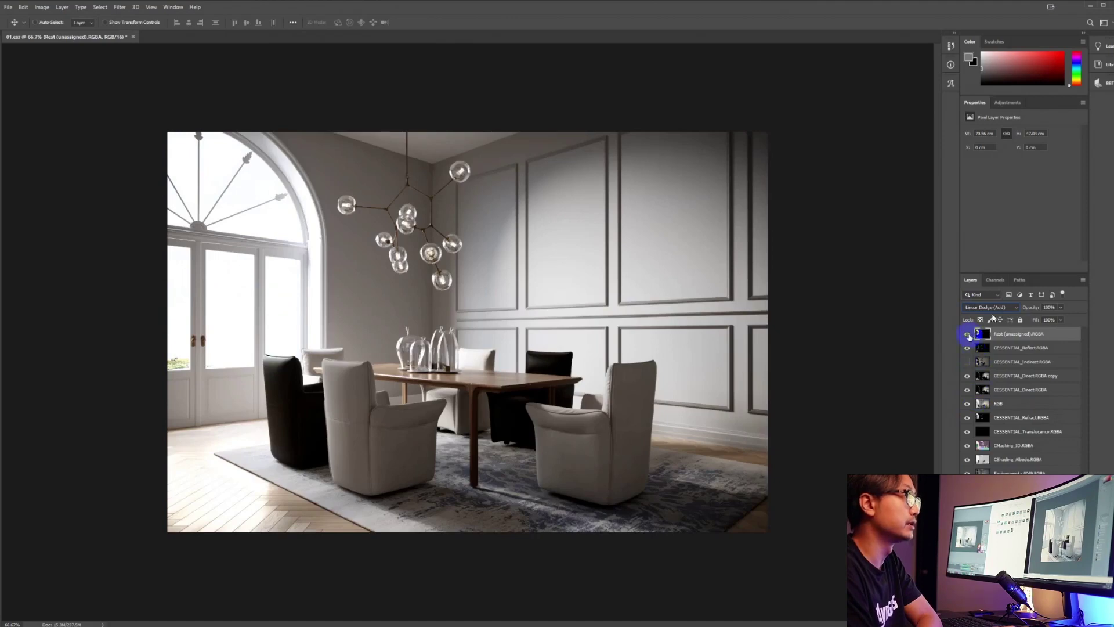
{"action": "left_click", "coordinate": [967, 335]}
{"action": "left_click", "coordinate": [966, 335]}
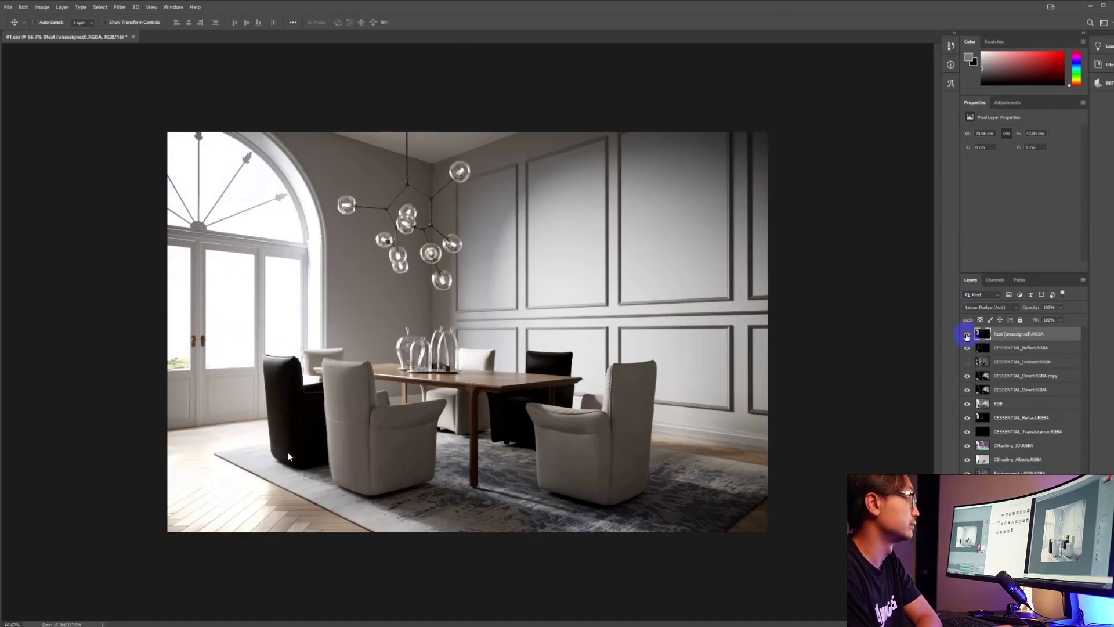
{"action": "left_click", "coordinate": [967, 335]}
{"action": "left_click", "coordinate": [967, 335]}
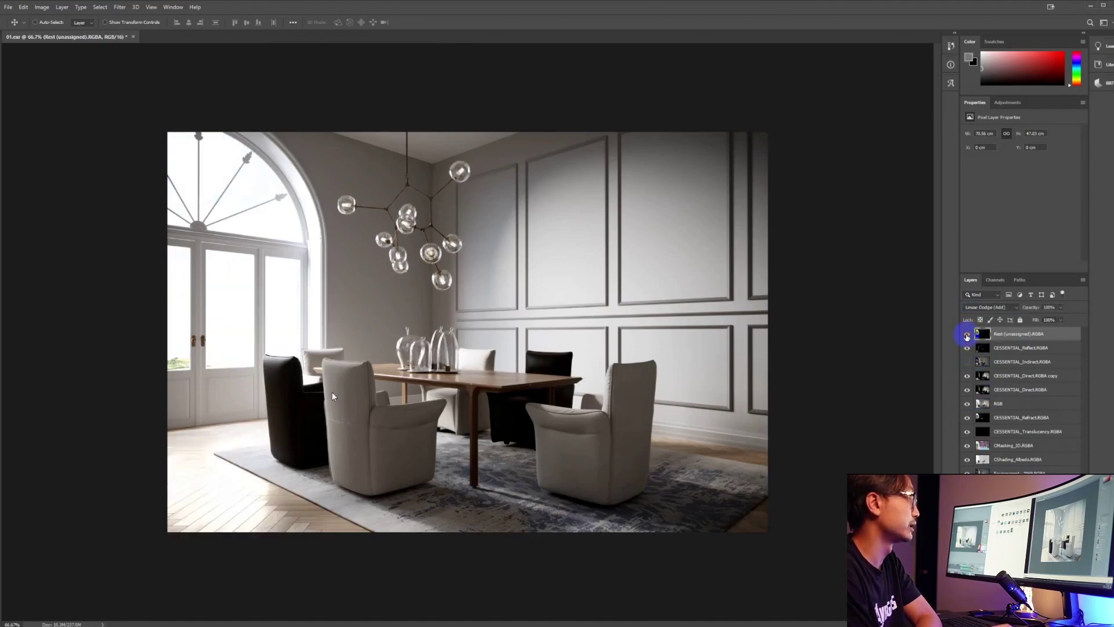
{"action": "left_click", "coordinate": [966, 335]}
{"action": "left_click", "coordinate": [967, 335]}
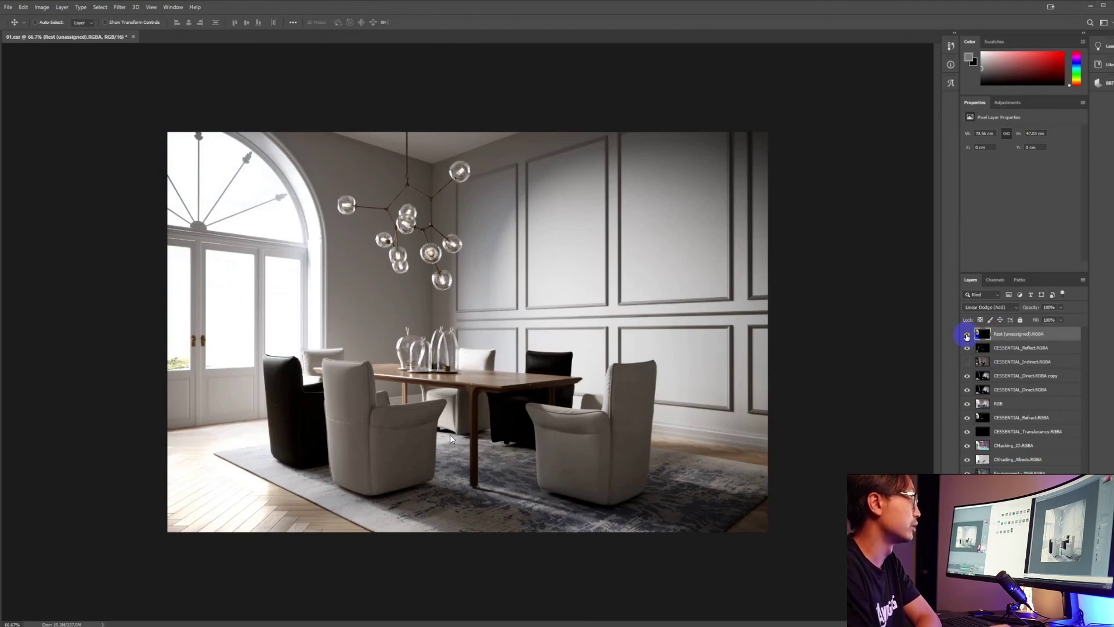
- Mask the Rest (unassigned).RGBA layer in black, reveal selected areas with a white brush at 20% opacity, and compare the effect
{"action": "left_click", "coordinate": [988, 339]}
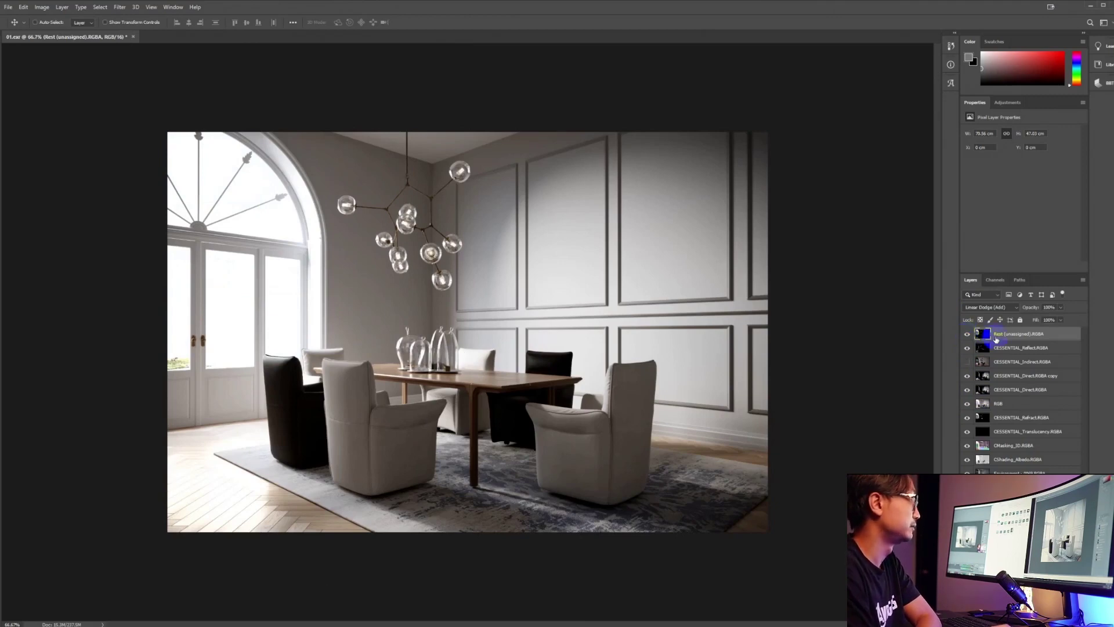
{"action": "left_click", "coordinate": [1020, 620]}
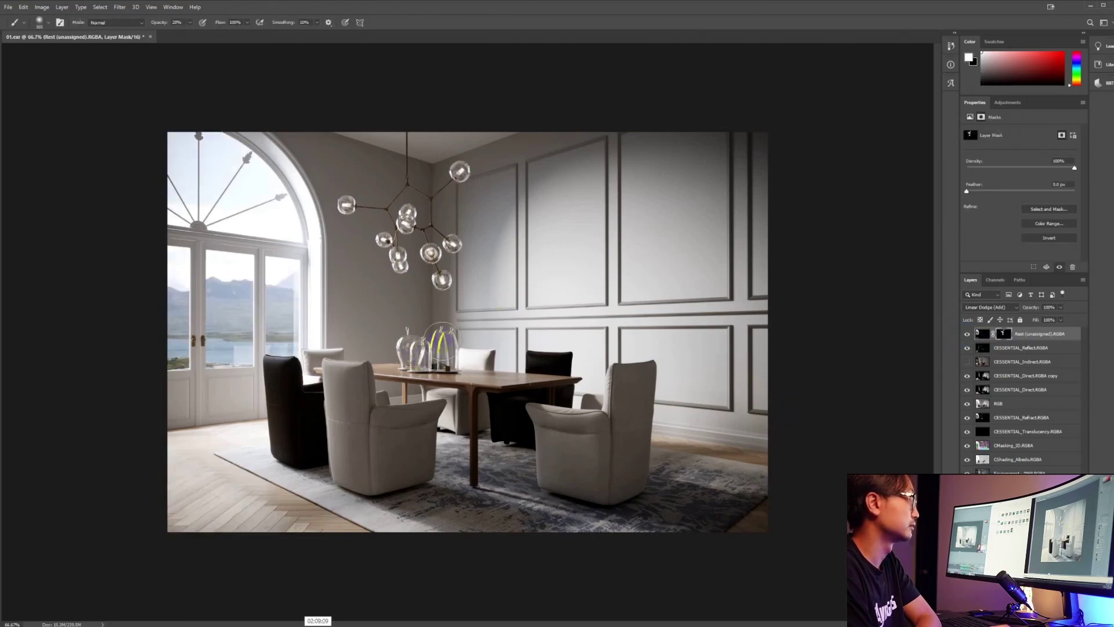
{"action": "left_click", "coordinate": [967, 334]}
{"action": "left_click", "coordinate": [967, 335]}
{"action": "left_click", "coordinate": [967, 334]}
{"action": "left_click", "coordinate": [967, 334]}
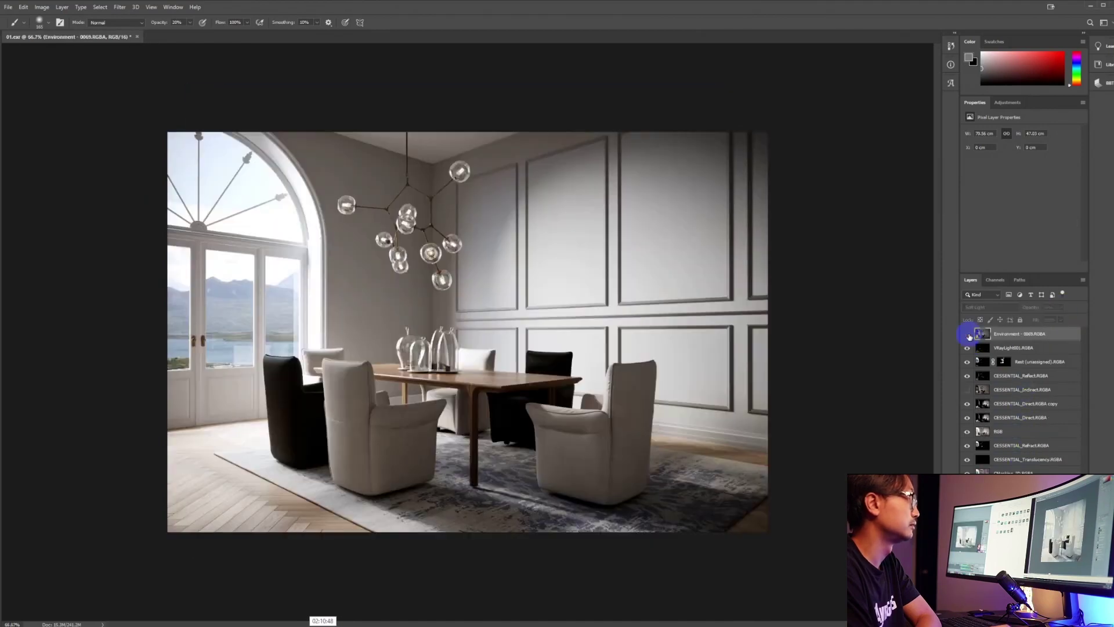
- Show the Soft Light Environment layer, paste the VRayLight014.RGBA pass on top of the stack, and compare these light layers' effects
{"action": "left_click", "coordinate": [967, 334]}
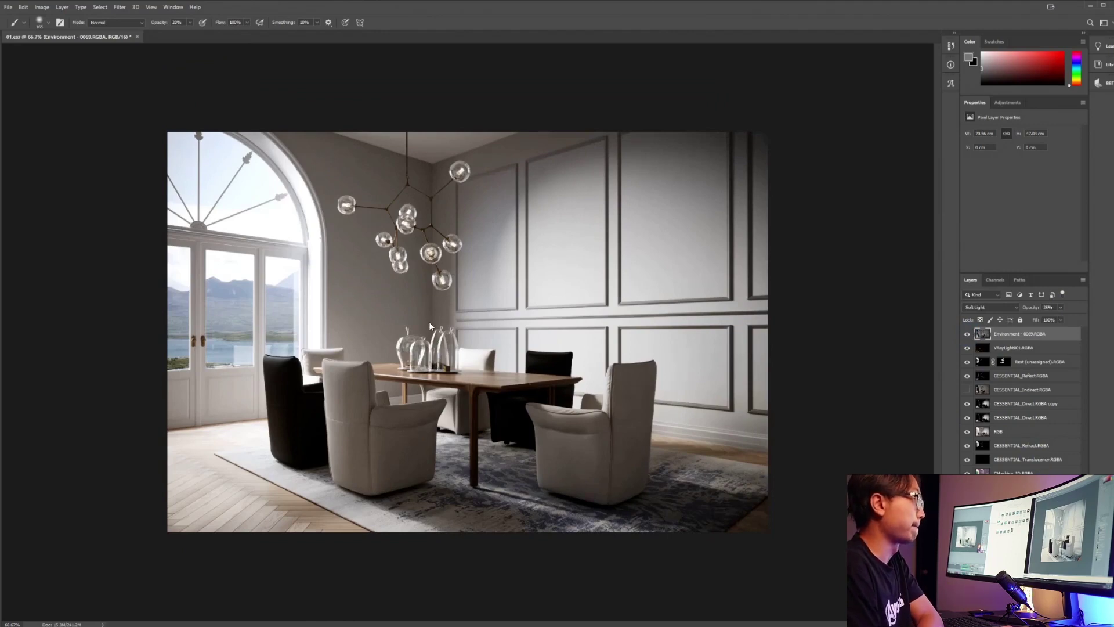
{"action": "key", "text": "ctrl+v"}
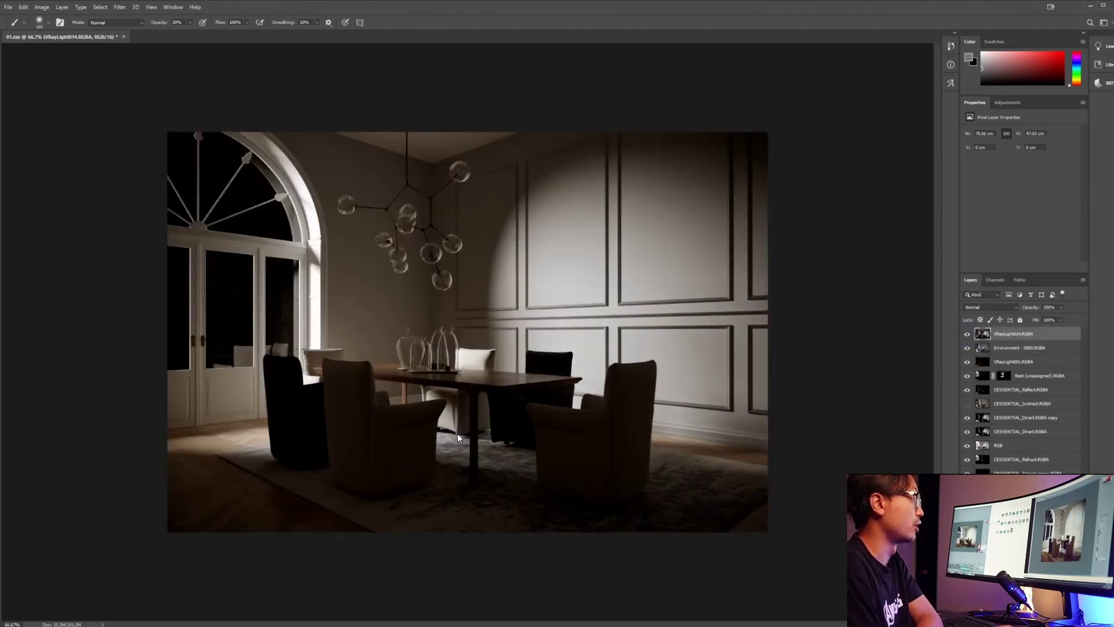
{"action": "left_click", "coordinate": [968, 335]}
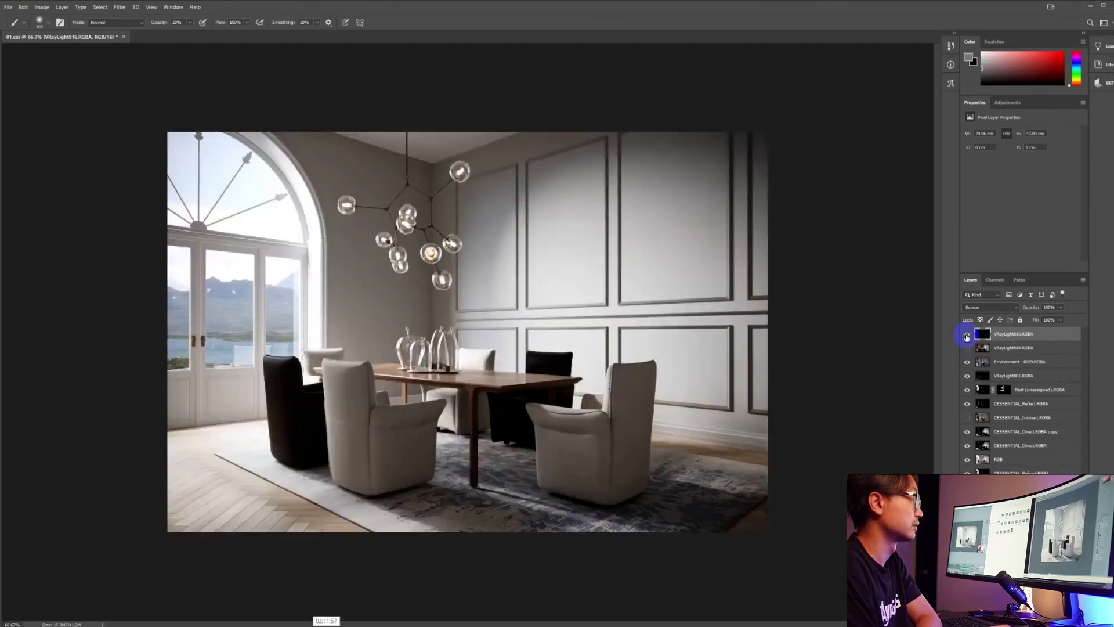
{"action": "left_click", "coordinate": [967, 363]}
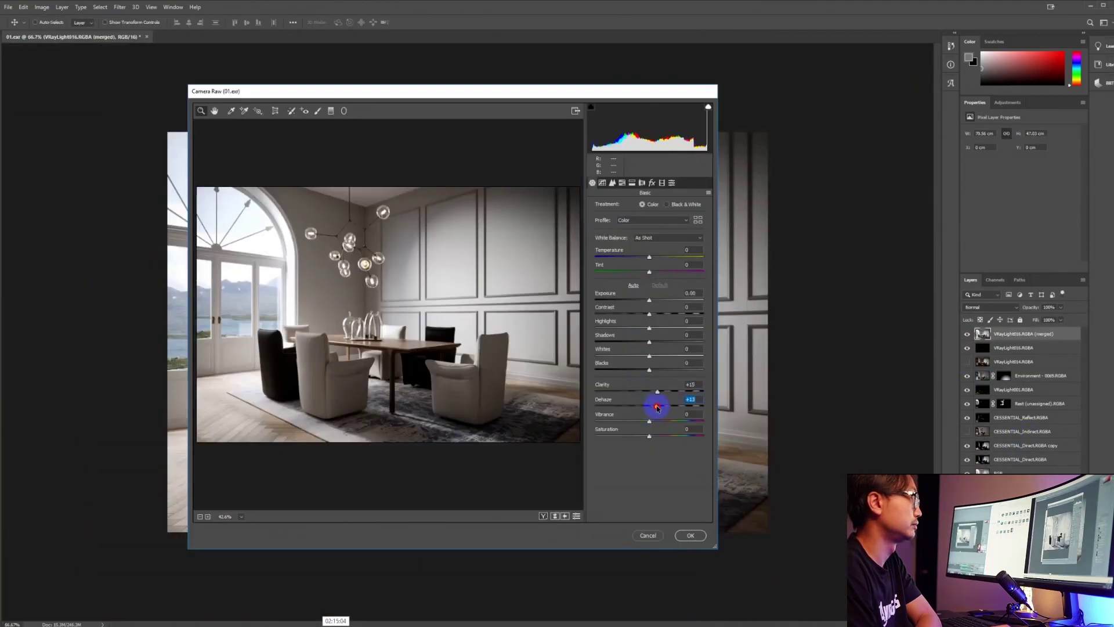
- In the merged layer's Camera Raw filter, reset Dehaze to 0, set Whites to +25 and Highlights to -25
{"action": "left_click_drag", "start_coordinate": [657, 408], "coordinate": [665, 409]}
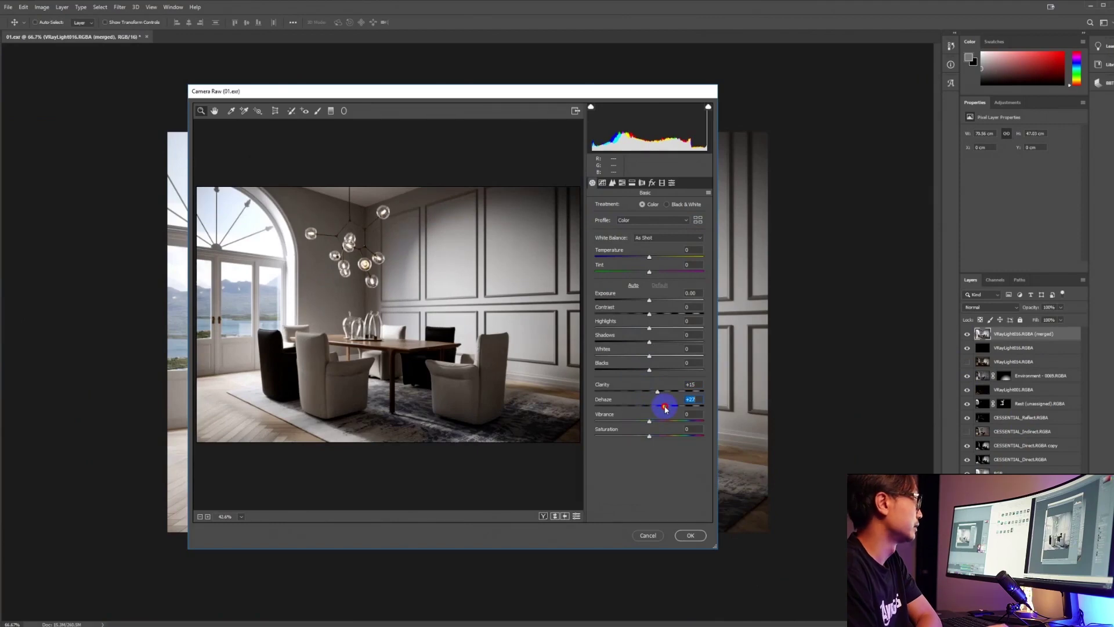
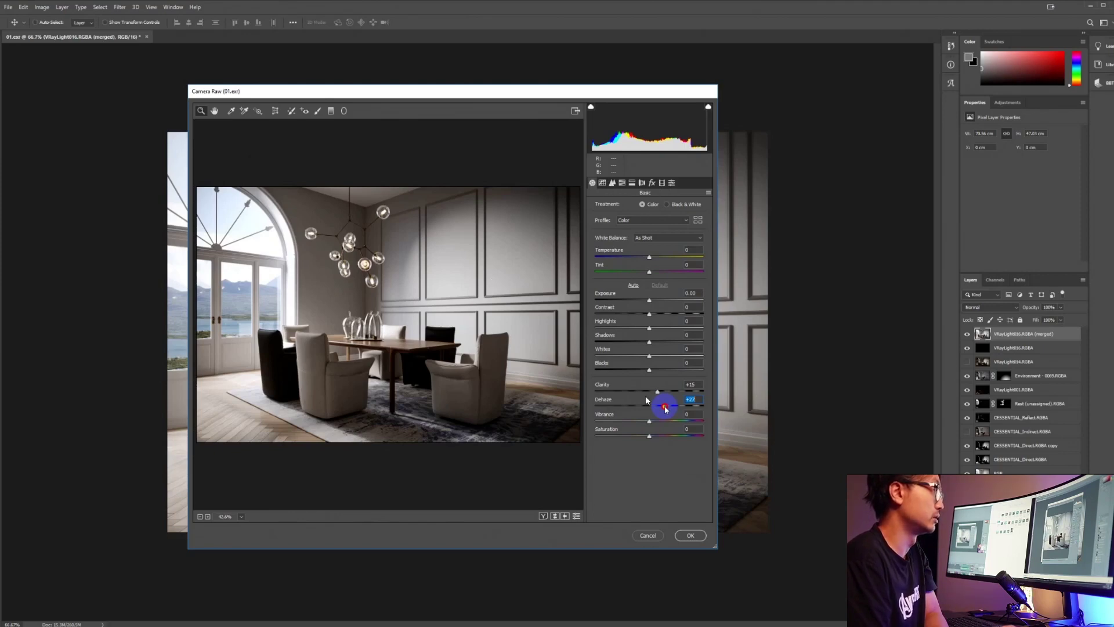
{"action": "left_click_drag", "start_coordinate": [665, 408], "coordinate": [649, 406]}
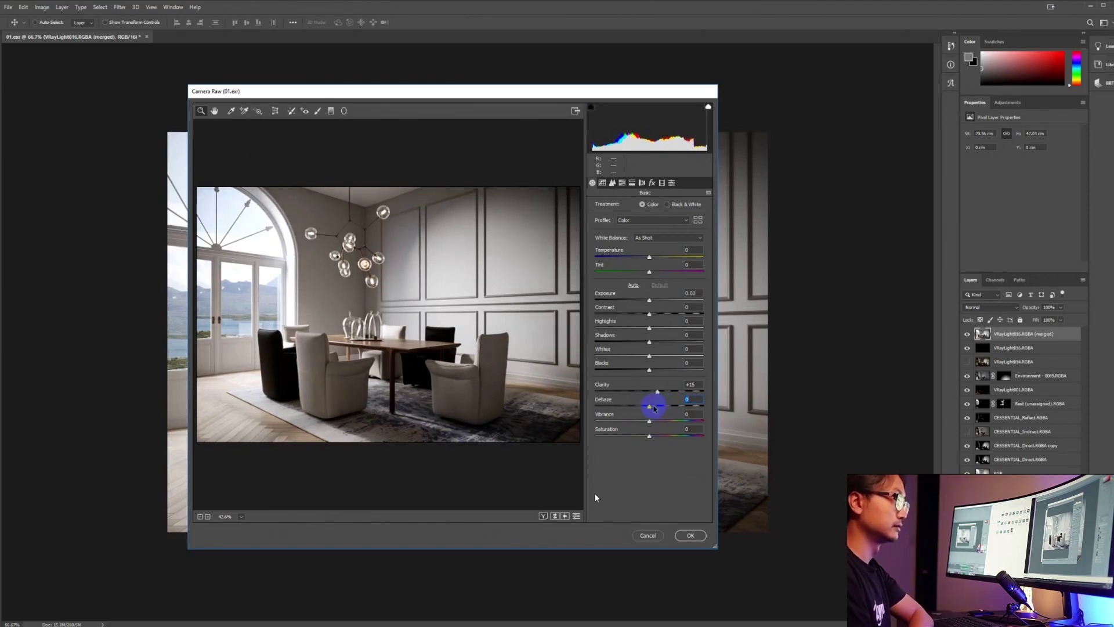
{"action": "left_click_drag", "start_coordinate": [651, 355], "coordinate": [662, 359]}
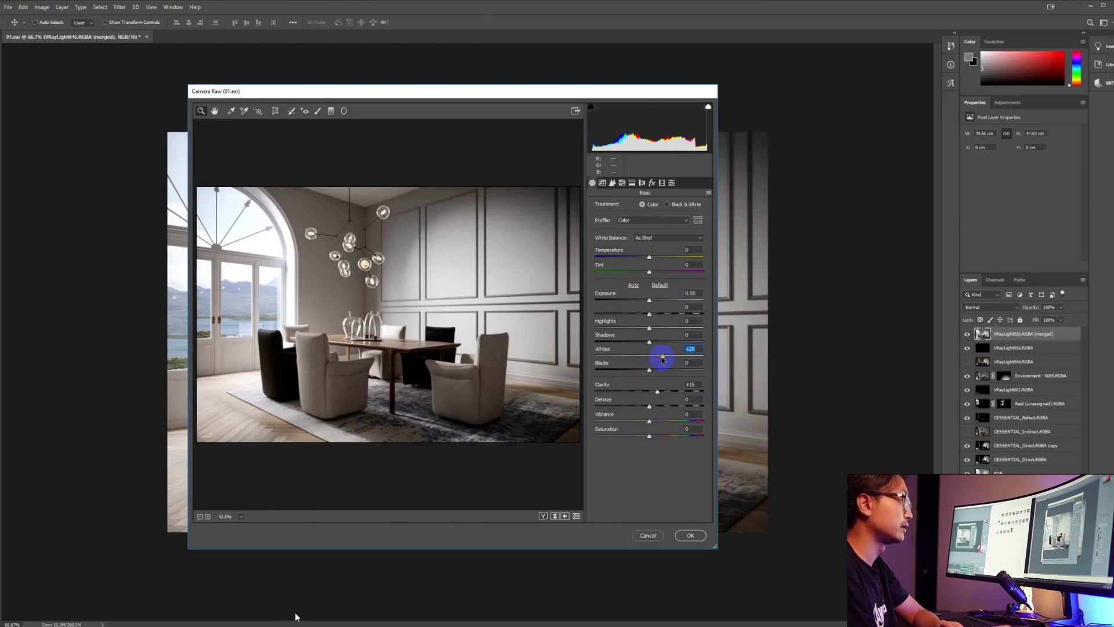
{"action": "left_click_drag", "start_coordinate": [649, 328], "coordinate": [641, 330]}
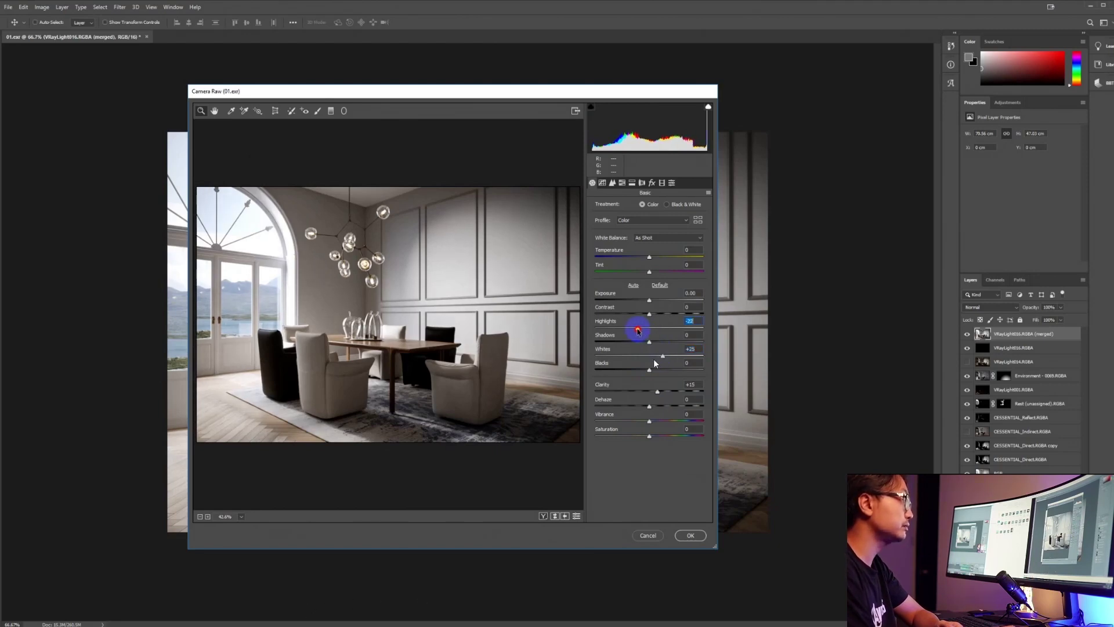
{"action": "left_click_drag", "start_coordinate": [636, 330], "coordinate": [635, 330]}
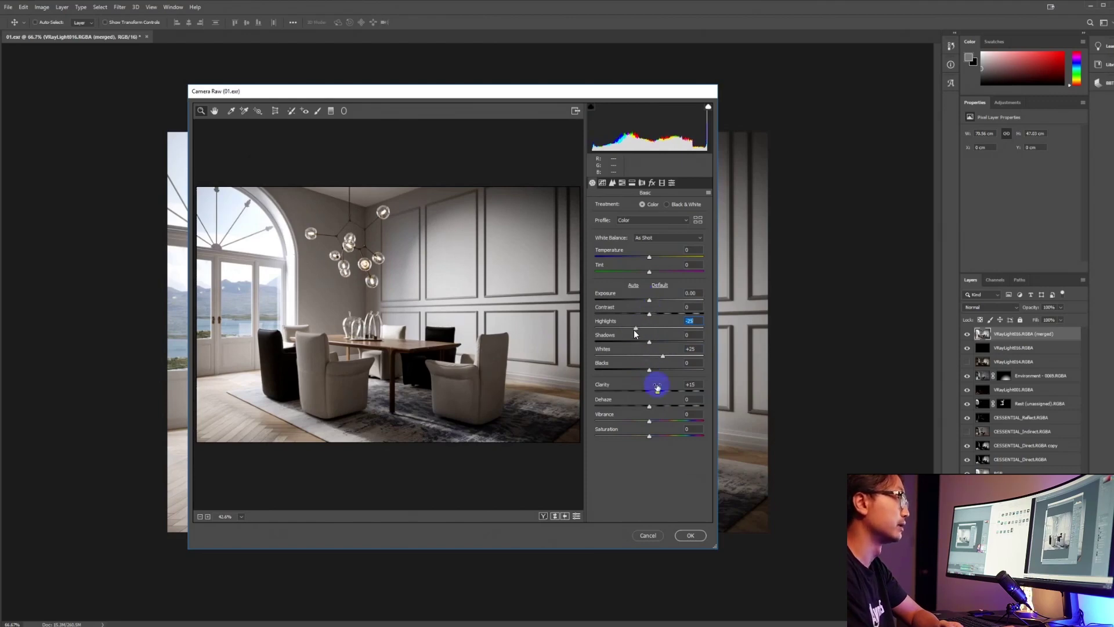
- Set Blacks to -15 and Shadows to +15, add slight Dehaze, and apply the Camera Raw filter
{"action": "left_click_drag", "start_coordinate": [647, 370], "coordinate": [626, 370]}
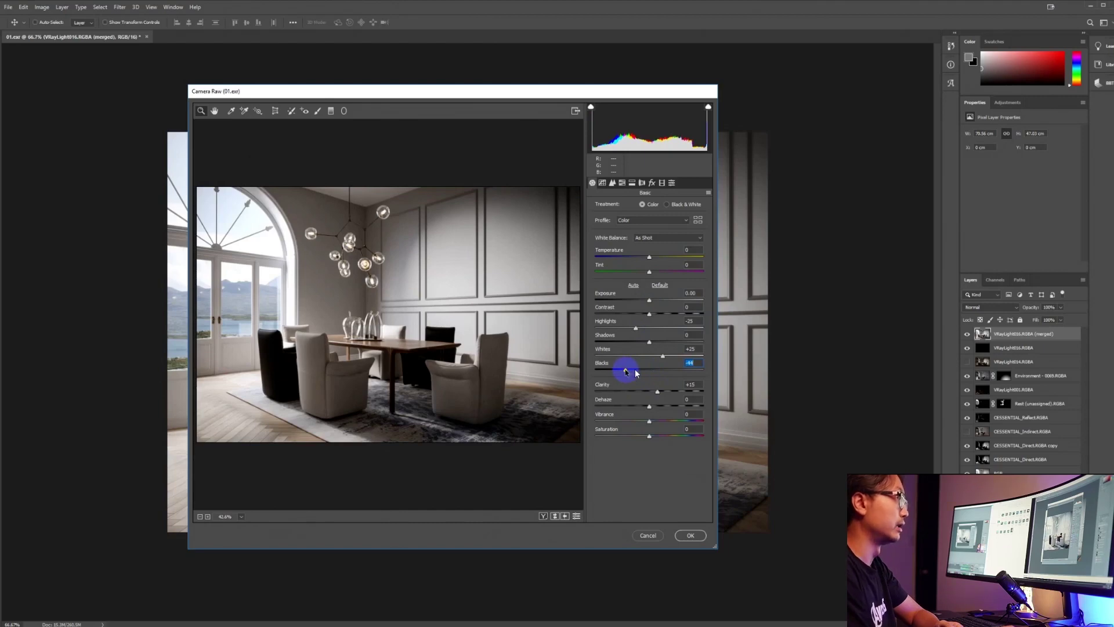
{"action": "double_click", "coordinate": [625, 371]}
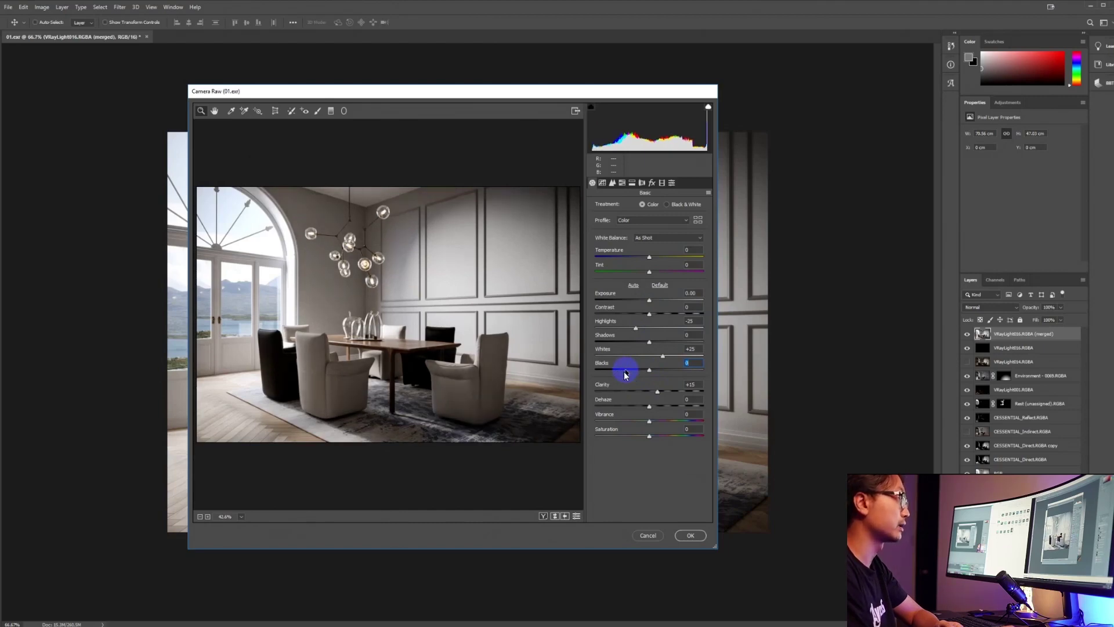
{"action": "left_click_drag", "start_coordinate": [638, 371], "coordinate": [644, 371]}
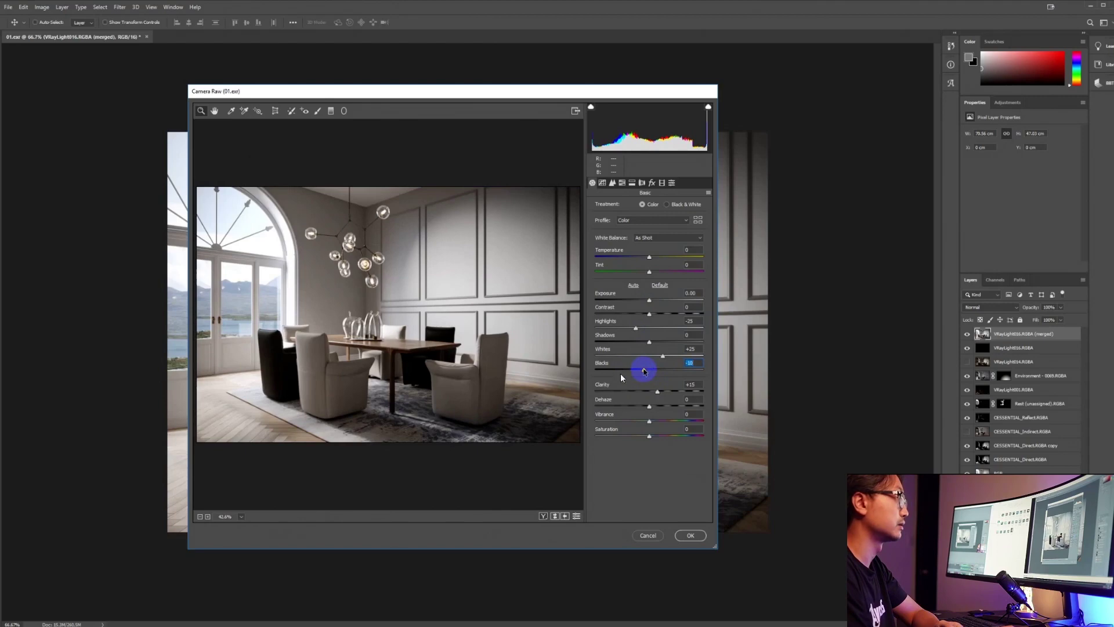
{"action": "left_click_drag", "start_coordinate": [649, 341], "coordinate": [660, 343]}
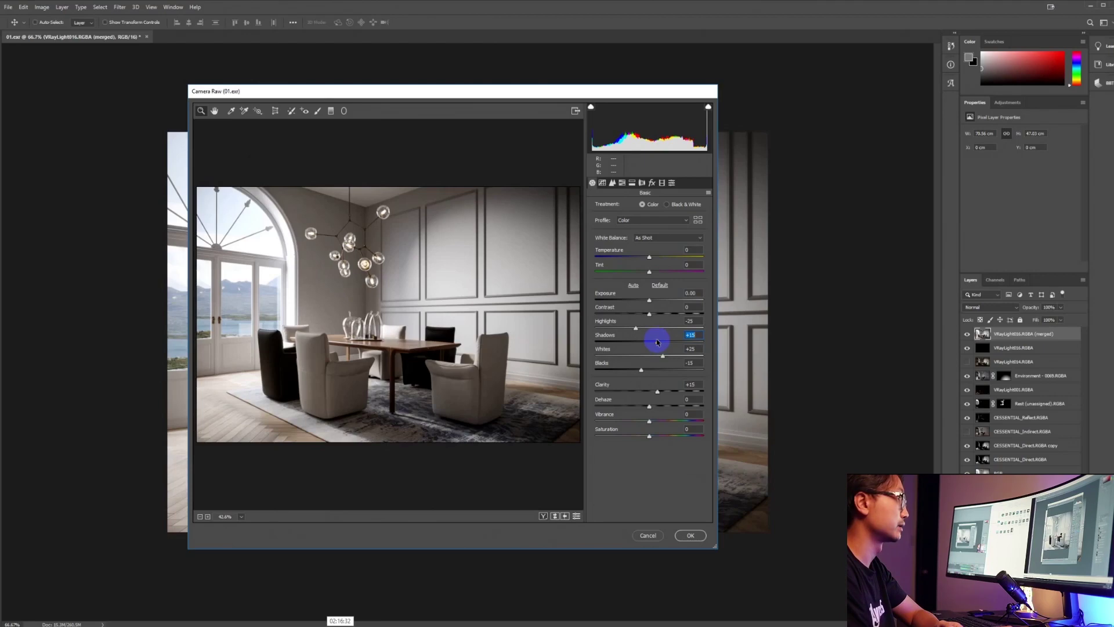
{"action": "left_click", "coordinate": [653, 406]}
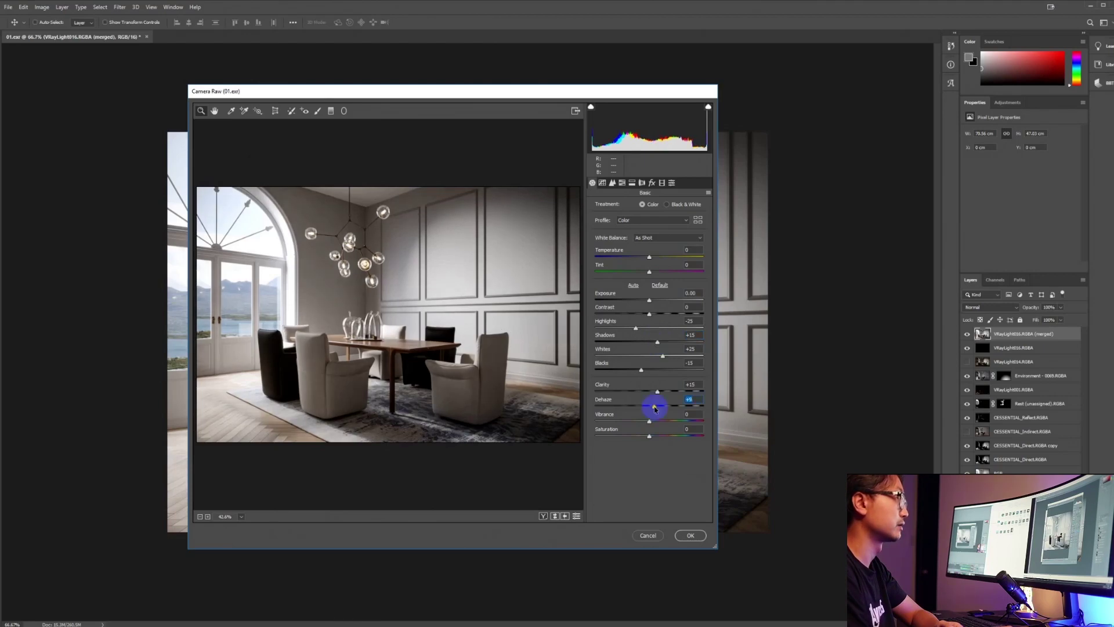
{"action": "left_click", "coordinate": [661, 342]}
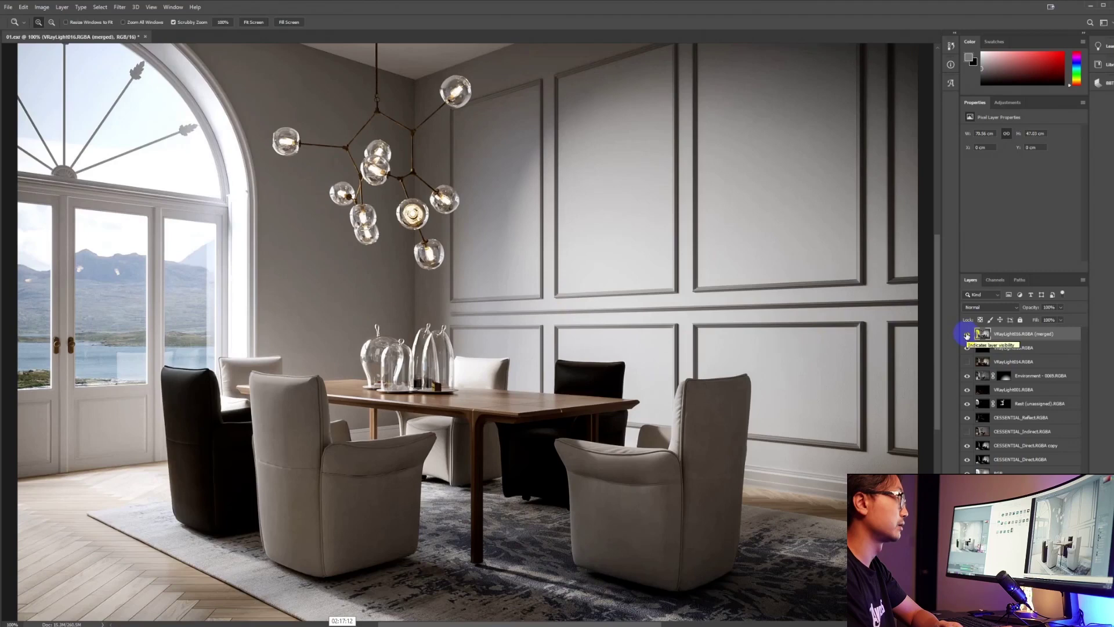
- Compare the image with and without the Camera Raw adjustments on the merged VRayLight016.RGBA layer
{"action": "left_click", "coordinate": [967, 334]}
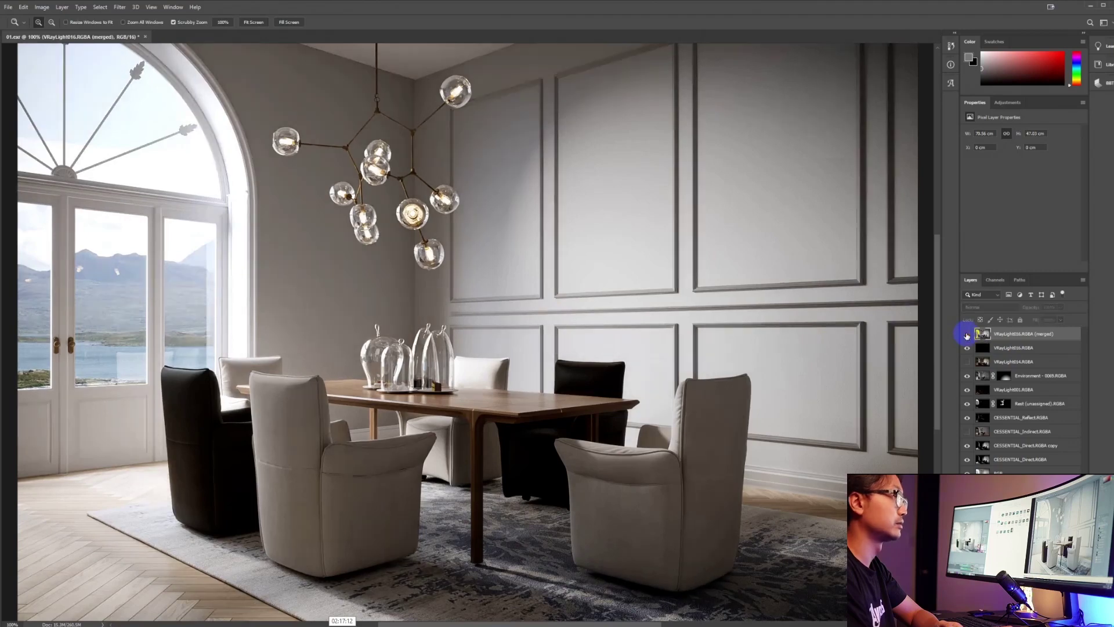
{"action": "left_click", "coordinate": [966, 335]}
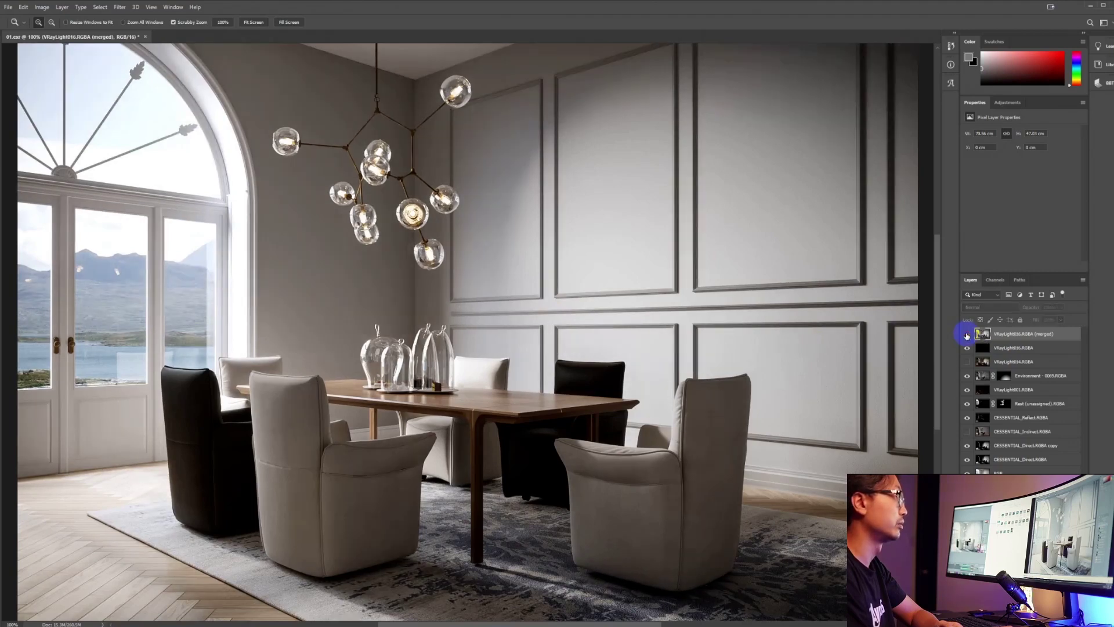
{"action": "left_click", "coordinate": [967, 335]}
{"action": "left_click", "coordinate": [967, 335]}
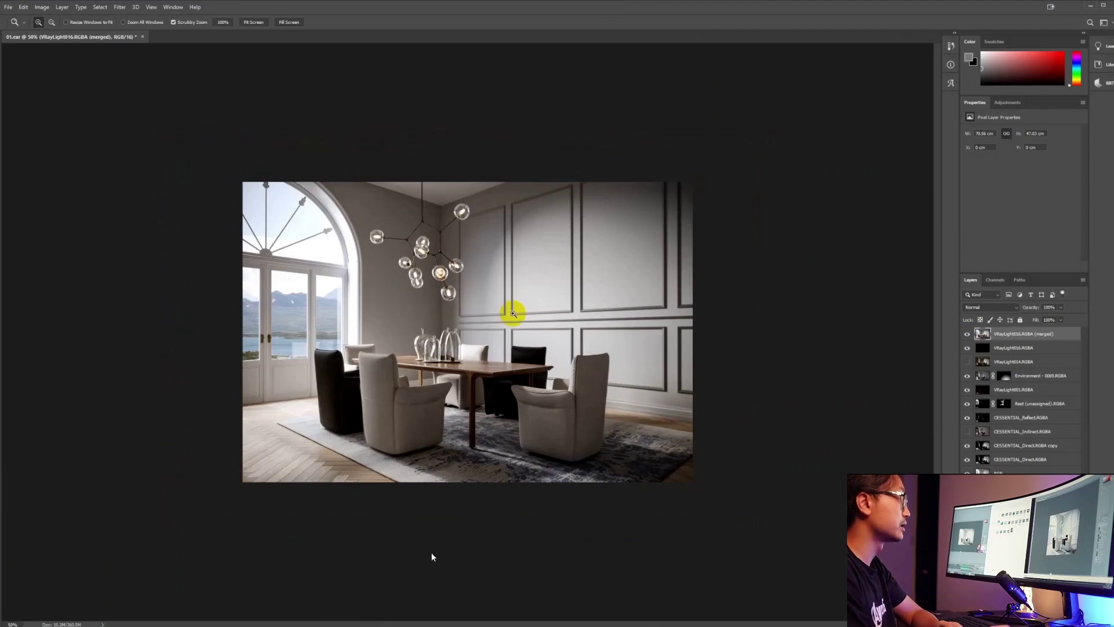
- Open the Save As dialog for the finished composite
{"action": "left_click", "coordinate": [523, 377]}
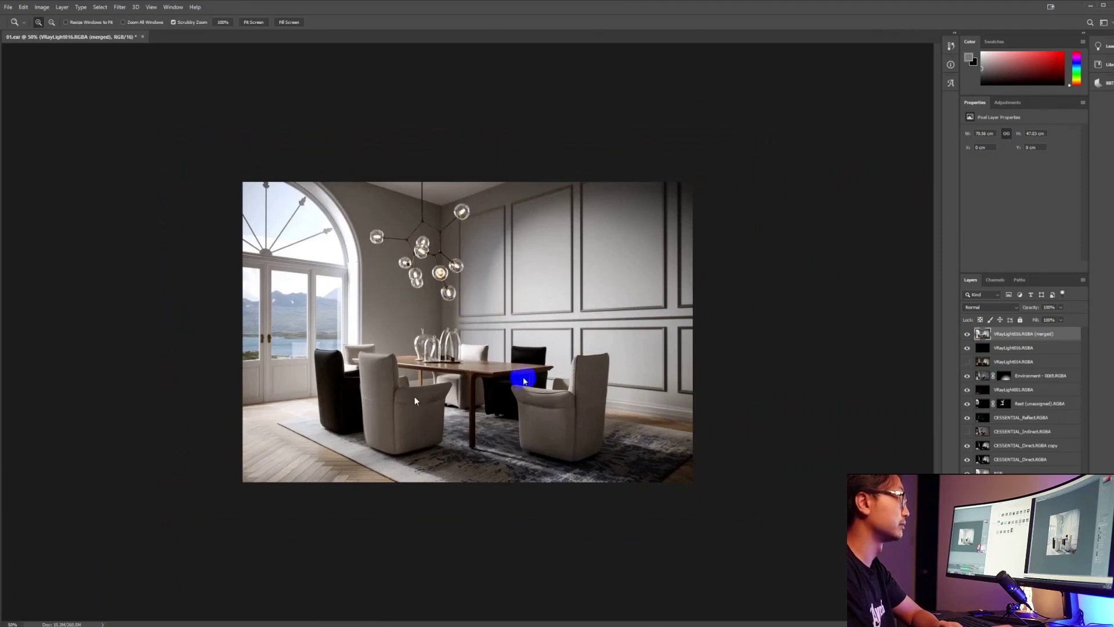
{"action": "key", "text": "ctrl+shift+s"}
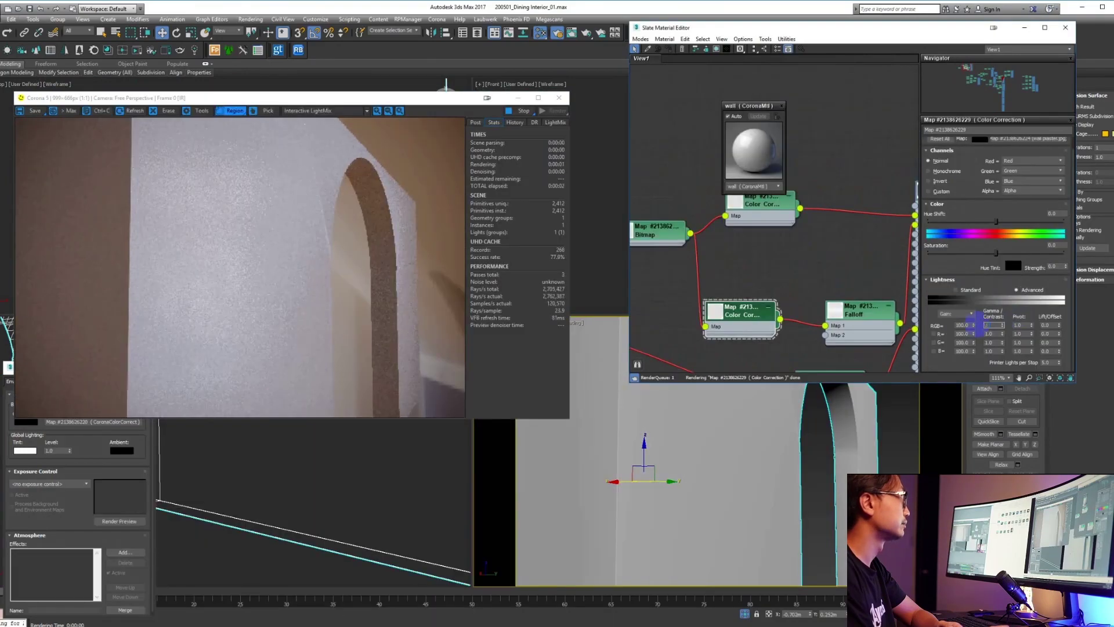
- Set the RGB Gamma/Contrast of the Color Correction map feeding the wall material's Falloff to 0.5
{"action": "type", "text": "0.5"}
{"action": "key", "text": "Return"}
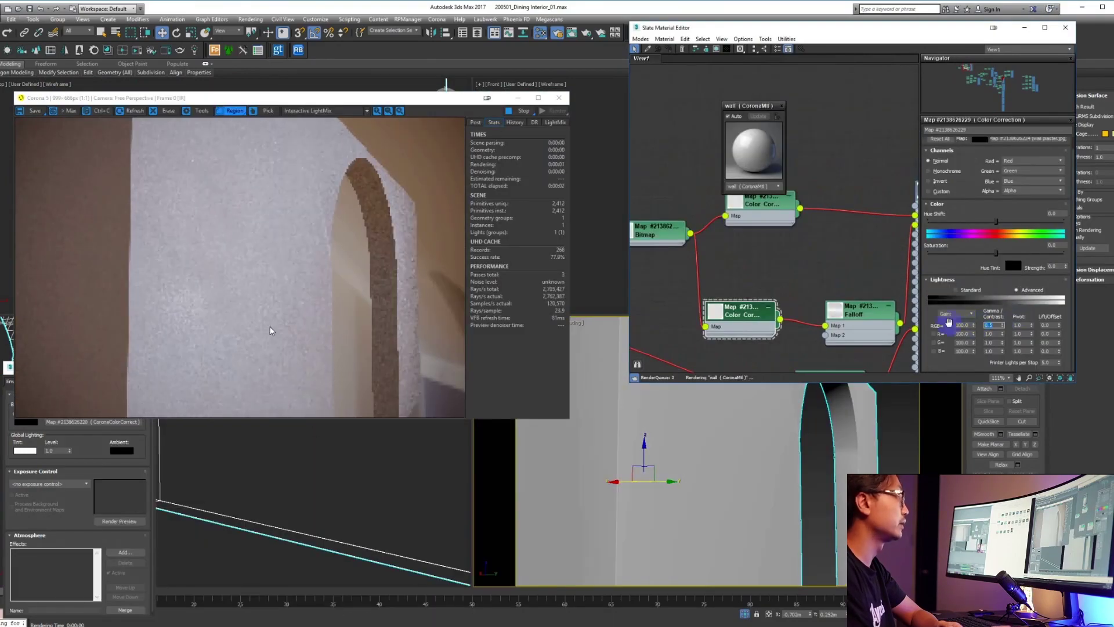
{"action": "middle_click_drag", "start_coordinate": [790, 294], "coordinate": [773, 274]}
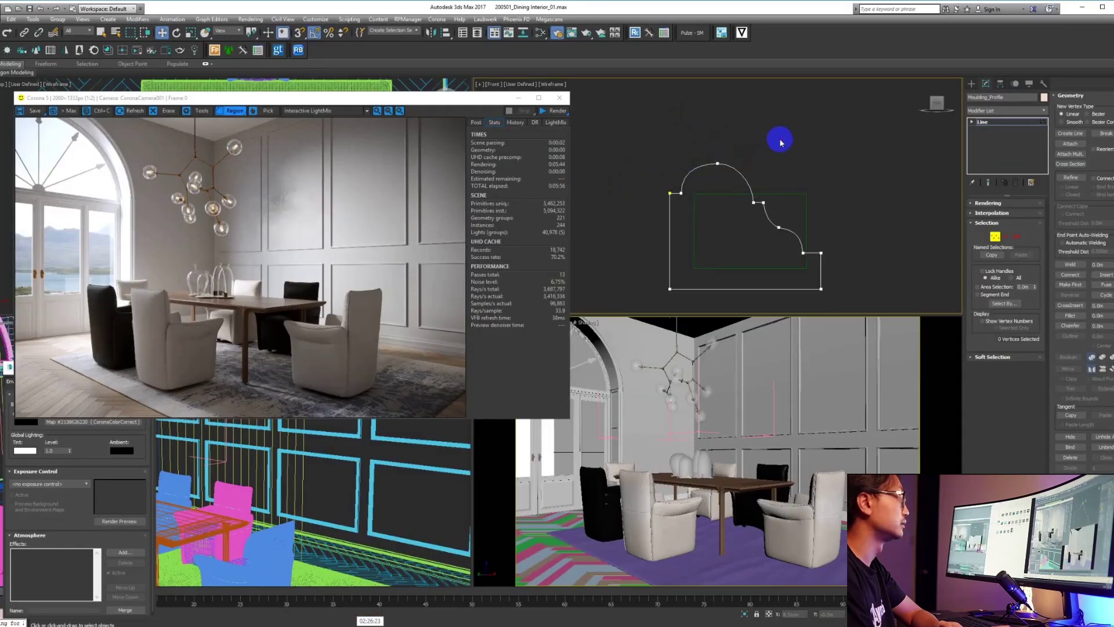
- Select the vertex where the moulding profile's large arc begins and inspect the rendered wall panels
{"action": "left_click", "coordinate": [679, 192]}
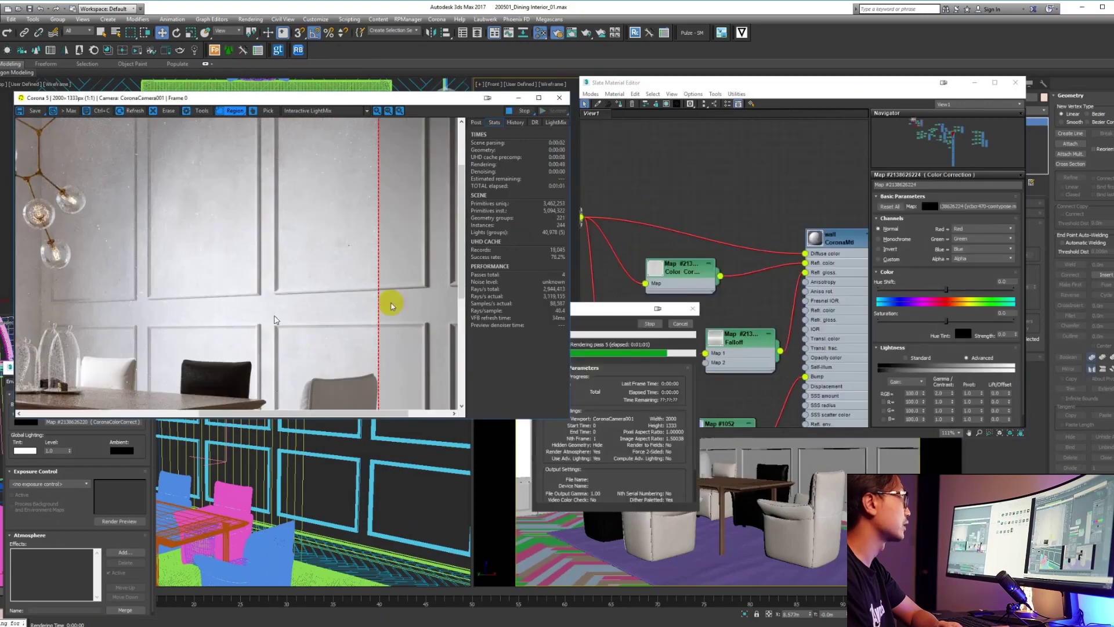
{"action": "scroll", "coordinate": [430, 319], "scroll_direction": "up", "scroll_amount": 2}
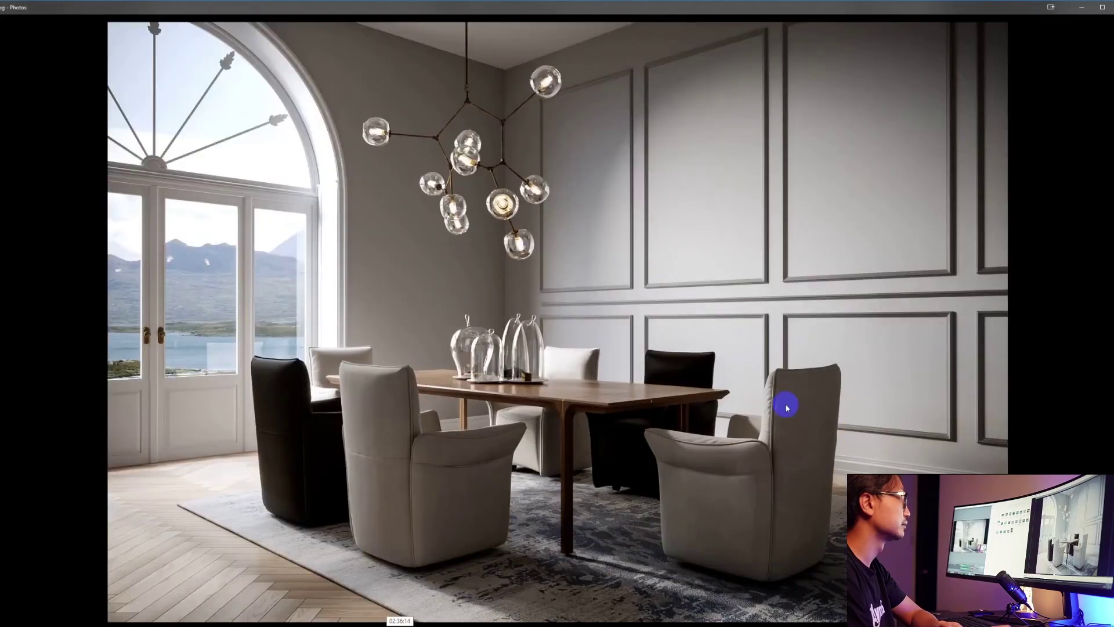
- Examine the finished dining room image in the Photos viewer, both enlarged and fitted to the window
{"action": "double_click", "coordinate": [786, 405]}
{"action": "double_click", "coordinate": [786, 405]}
{"action": "double_click", "coordinate": [786, 405]}
{"action": "double_click", "coordinate": [785, 405]}
{"action": "double_click", "coordinate": [786, 405]}
{"action": "double_click", "coordinate": [785, 405]}
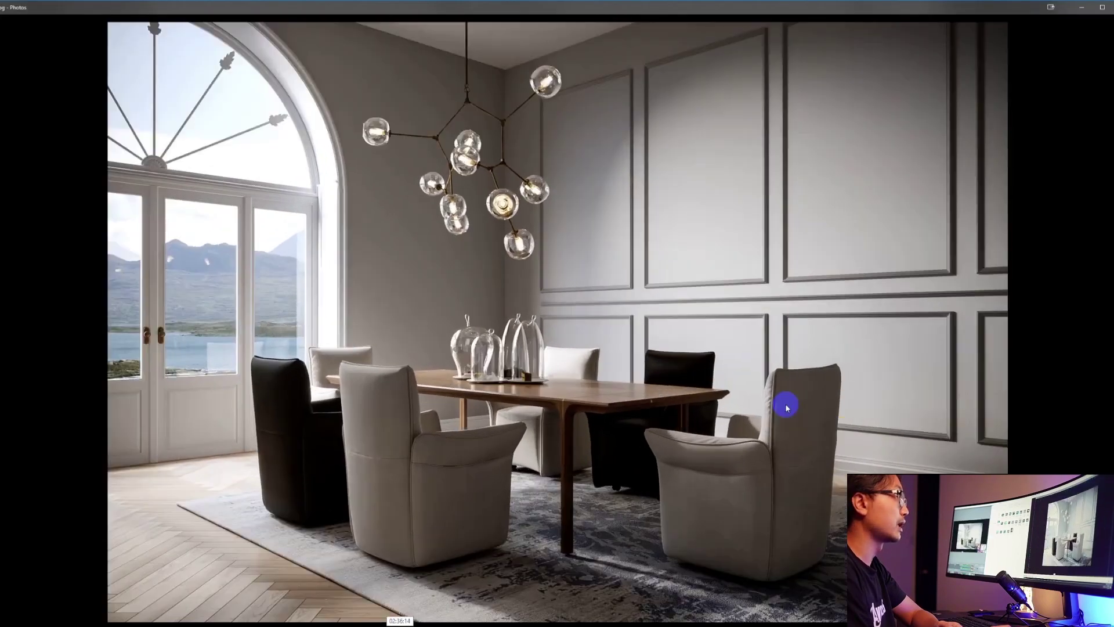
{"action": "double_click", "coordinate": [786, 405]}
{"action": "double_click", "coordinate": [786, 404]}
{"action": "double_click", "coordinate": [785, 405]}
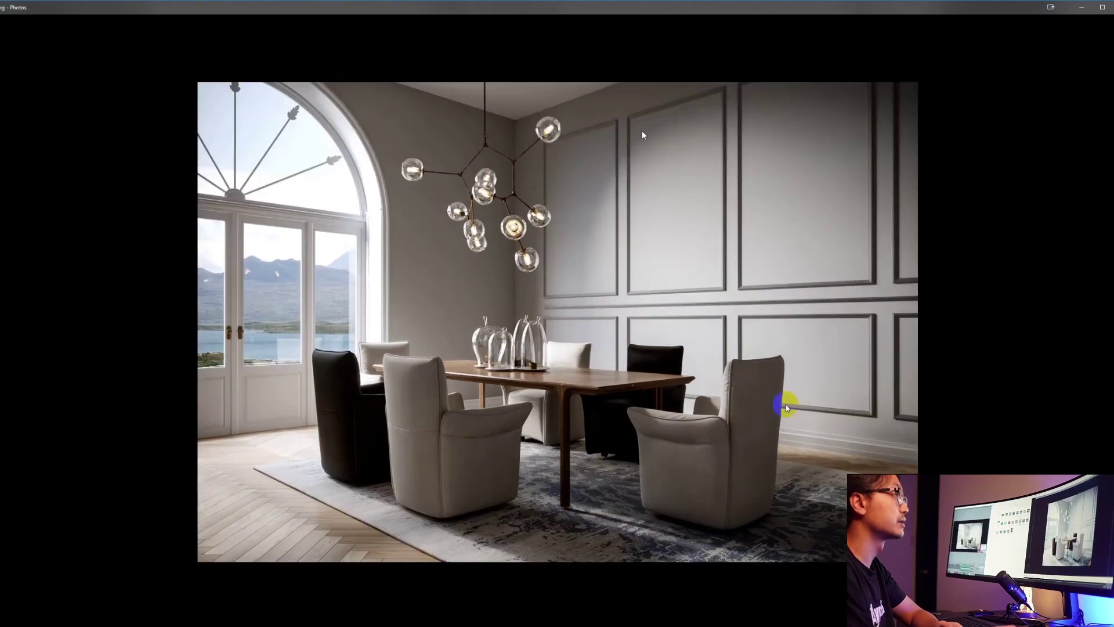
{"action": "double_click", "coordinate": [786, 405]}
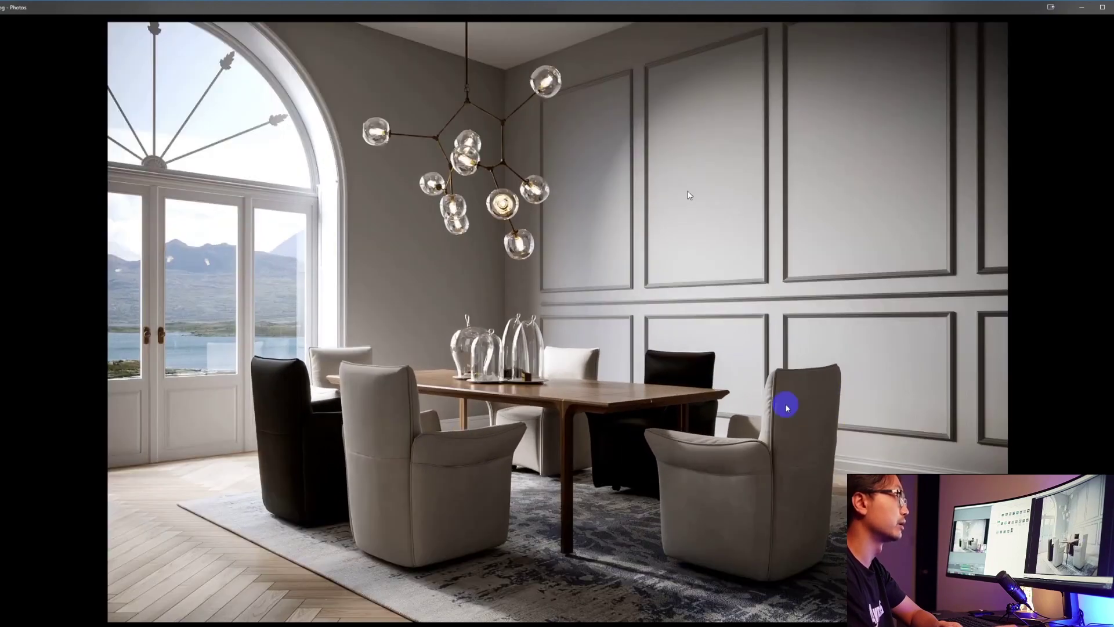
{"action": "double_click", "coordinate": [785, 405]}
{"action": "double_click", "coordinate": [786, 405]}
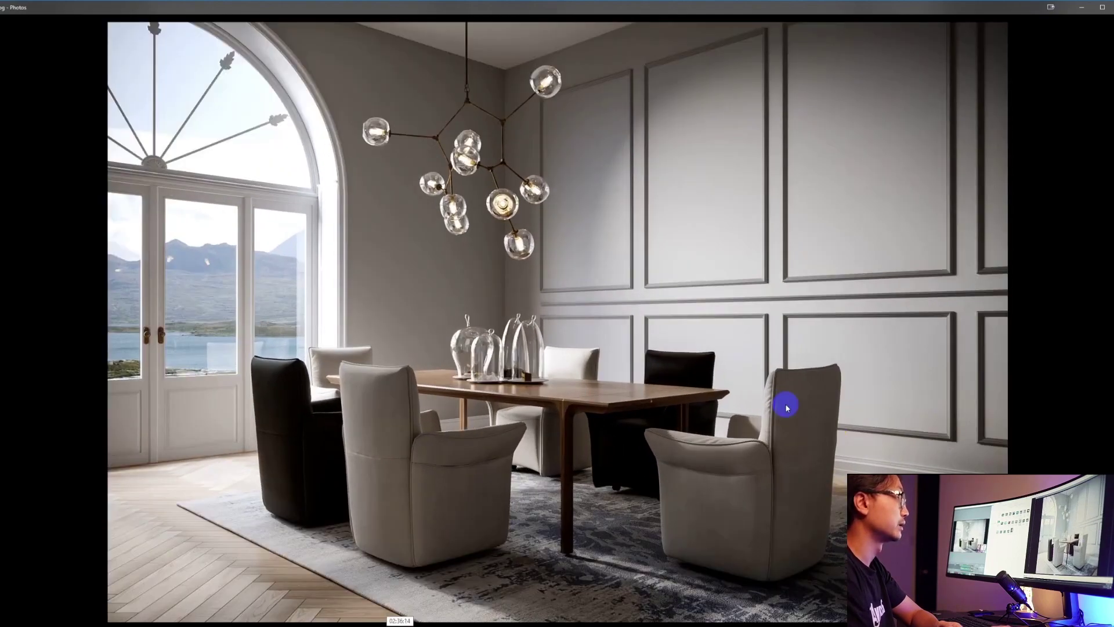
- Switch to 3ds Max and examine the region render of the panelled wall in the Corona frame buffer
{"action": "key", "text": "alt+Tab"}
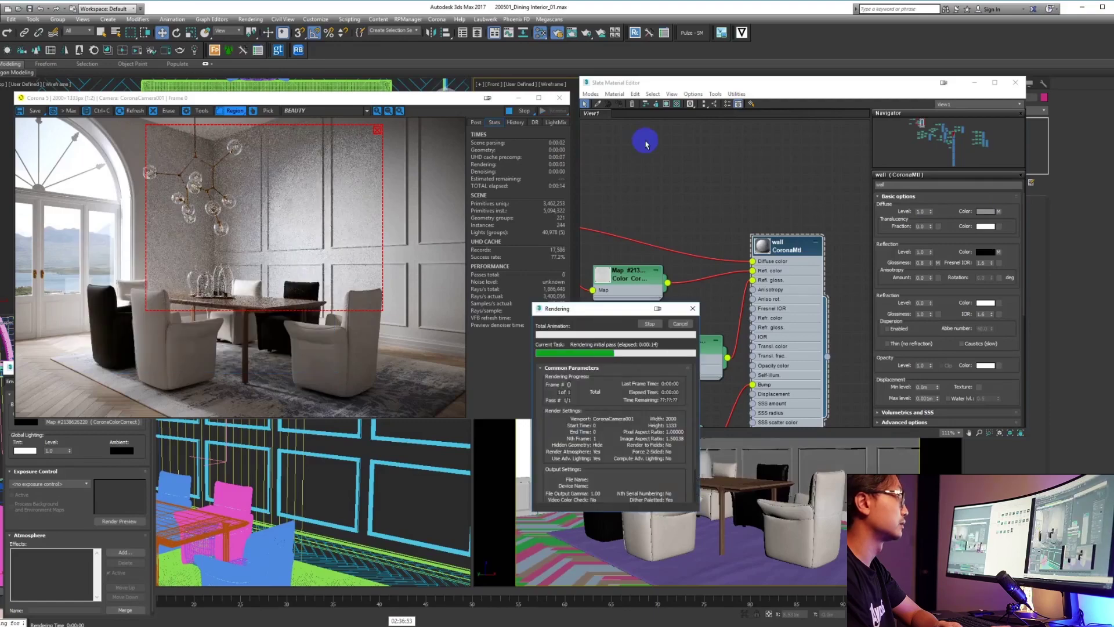
{"action": "left_click", "coordinate": [368, 240]}
{"action": "scroll", "coordinate": [368, 240], "scroll_direction": "up", "scroll_amount": 3}
{"action": "scroll", "coordinate": [428, 308], "scroll_direction": "down", "scroll_amount": 3}
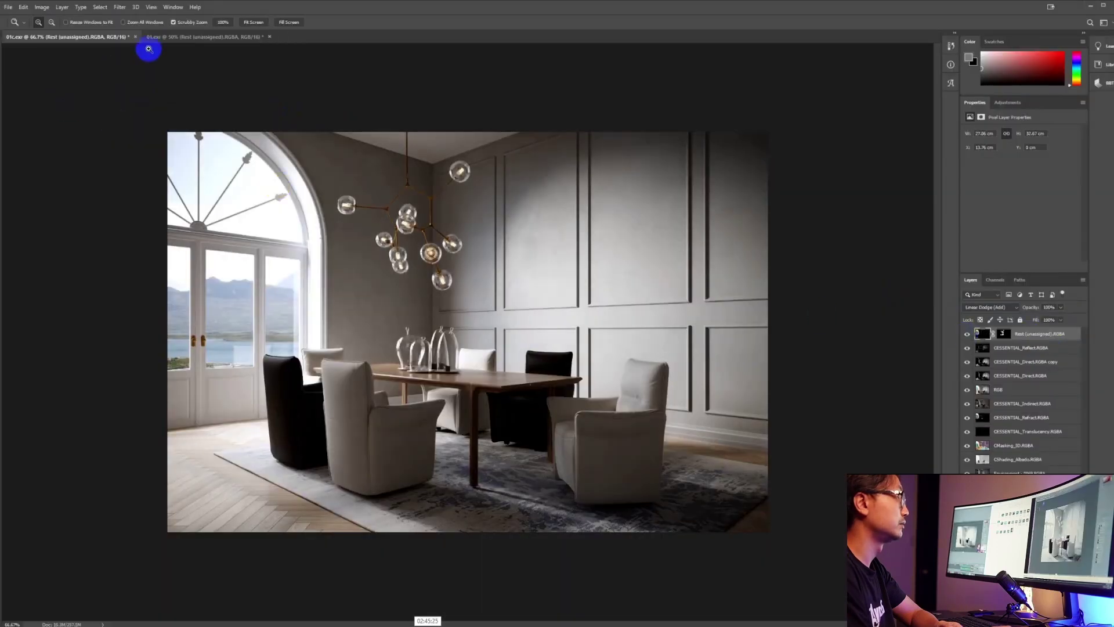
- In Photoshop, open the Gaussian Blur filter for the CESSENTIAL_Direct.RGBA copy layer of 01c.exr
{"action": "left_click", "coordinate": [196, 39]}
{"action": "left_click", "coordinate": [1024, 378]}
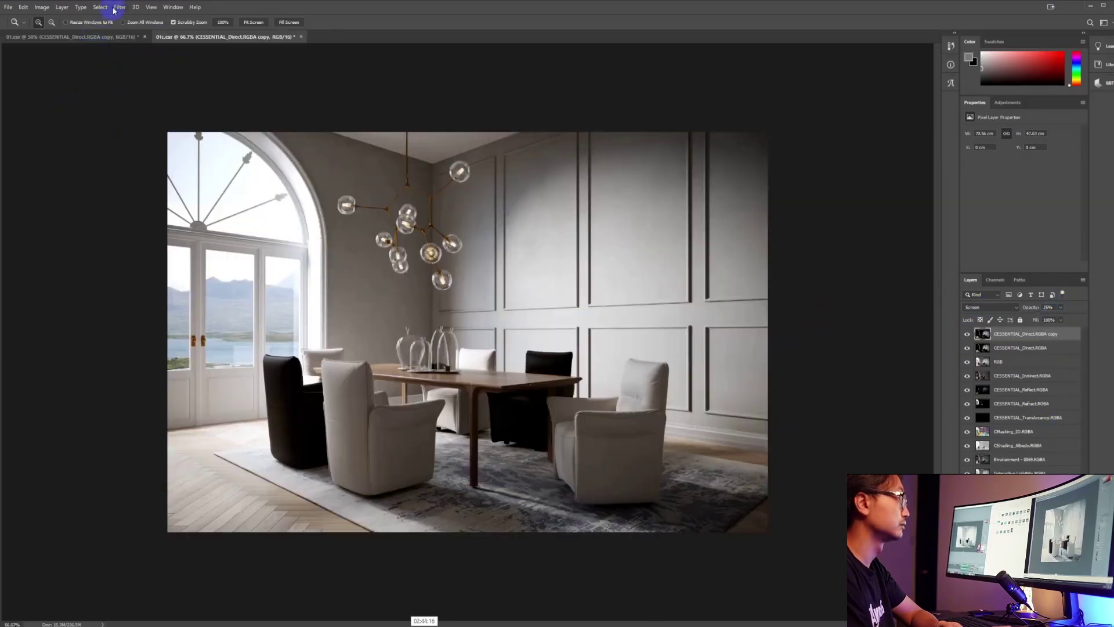
{"action": "left_click", "coordinate": [114, 11]}
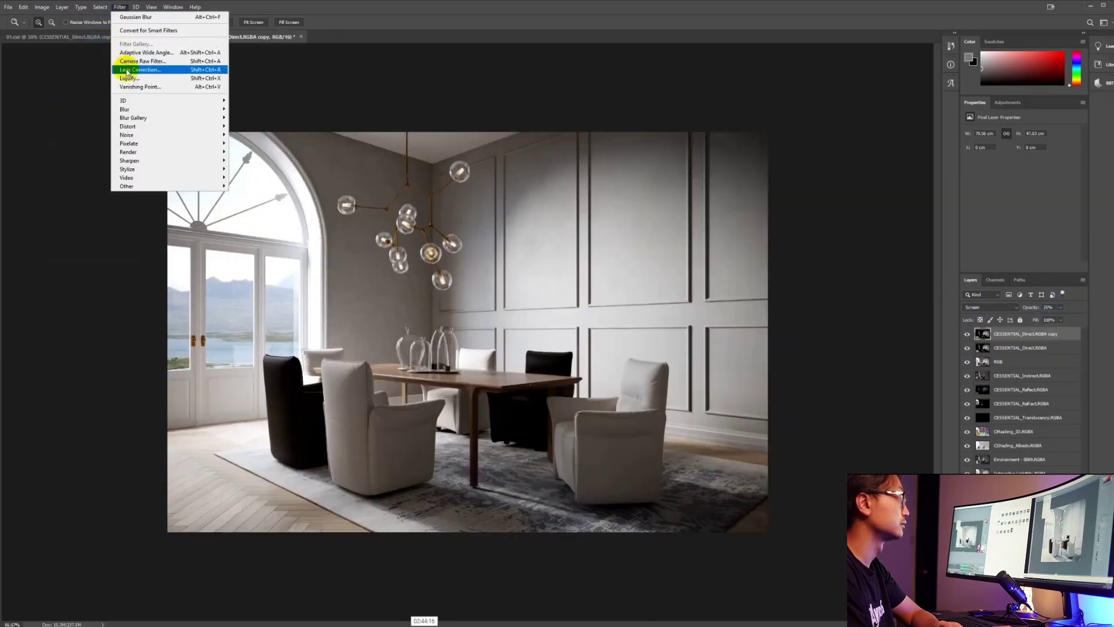
{"action": "mouse_move", "coordinate": [151, 110]}
{"action": "left_click", "coordinate": [264, 143]}
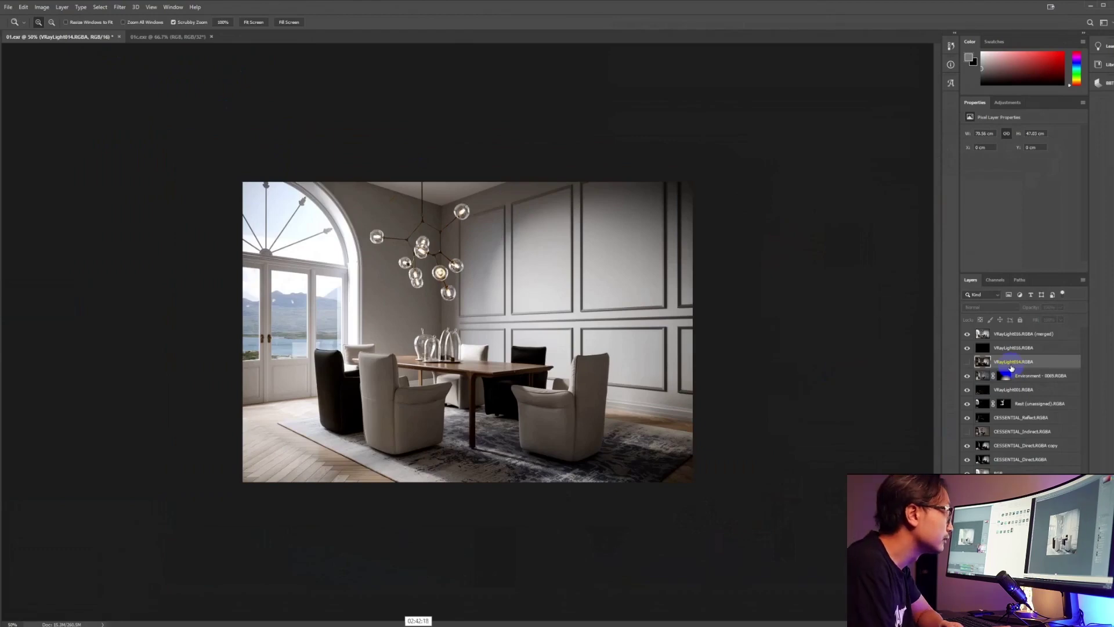
- Delete the hidden VRayLight014.RGBA and CESSENTIAL_Indirect.RGBA layers from 01.exr
{"action": "left_click", "coordinate": [1006, 363]}
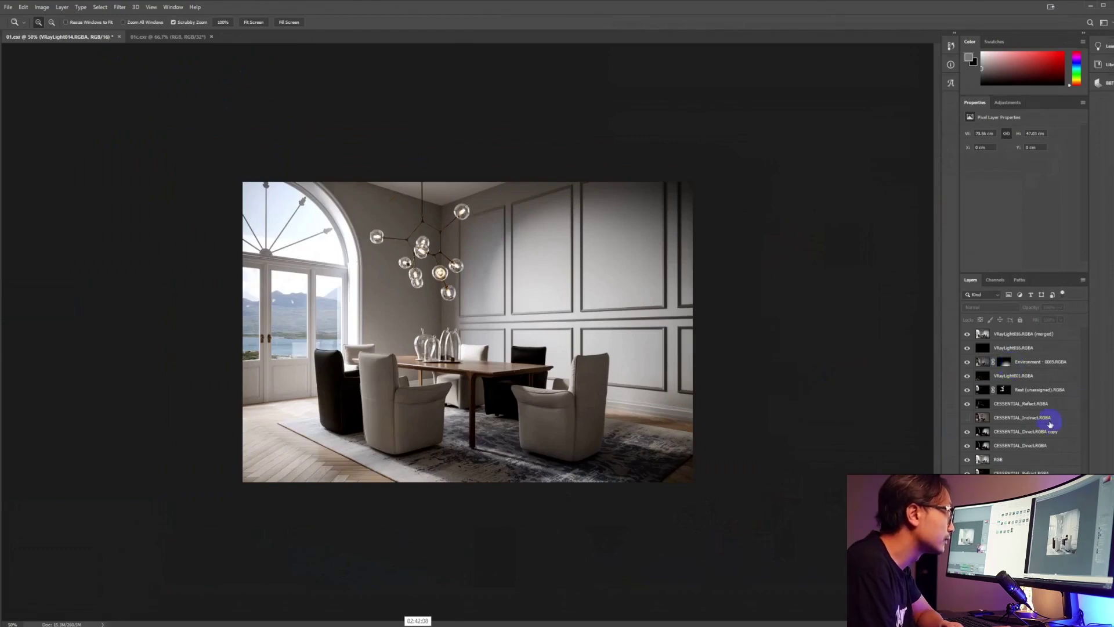
{"action": "left_click", "coordinate": [1020, 417]}
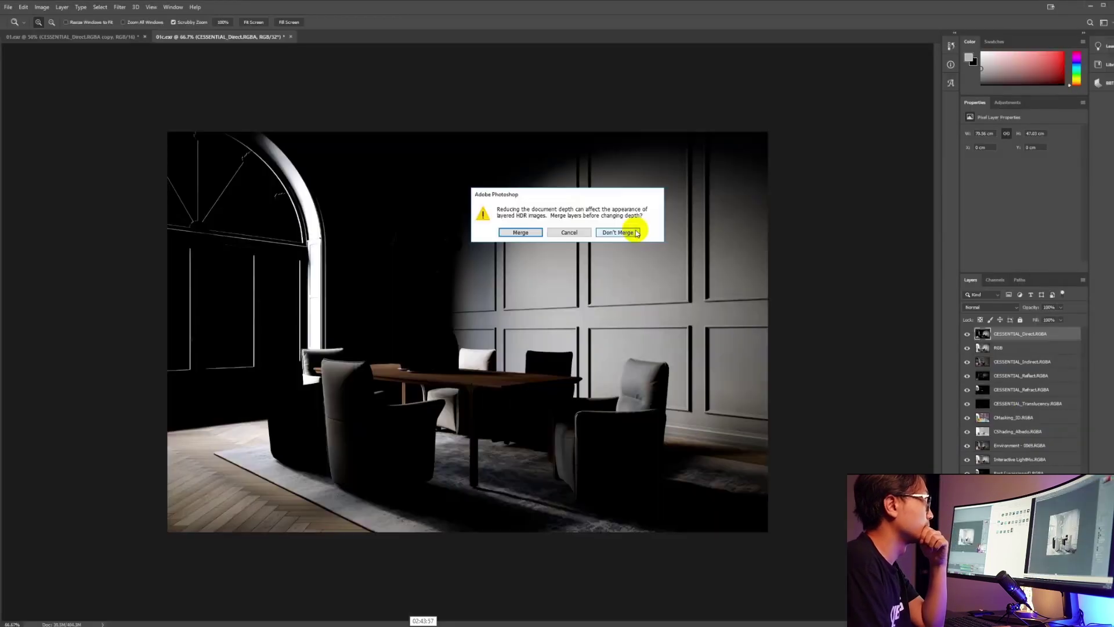
- Convert 01c.exr to 16 bits per channel without merging its layers, and return to 01.exr
{"action": "left_click", "coordinate": [633, 232]}
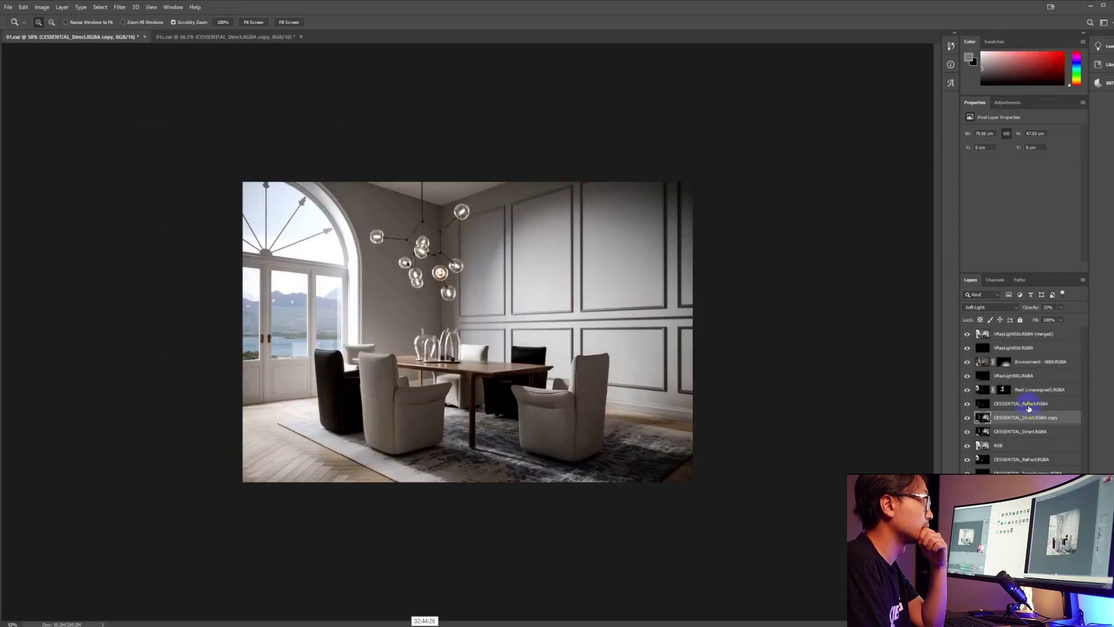
{"action": "left_click", "coordinate": [66, 37]}
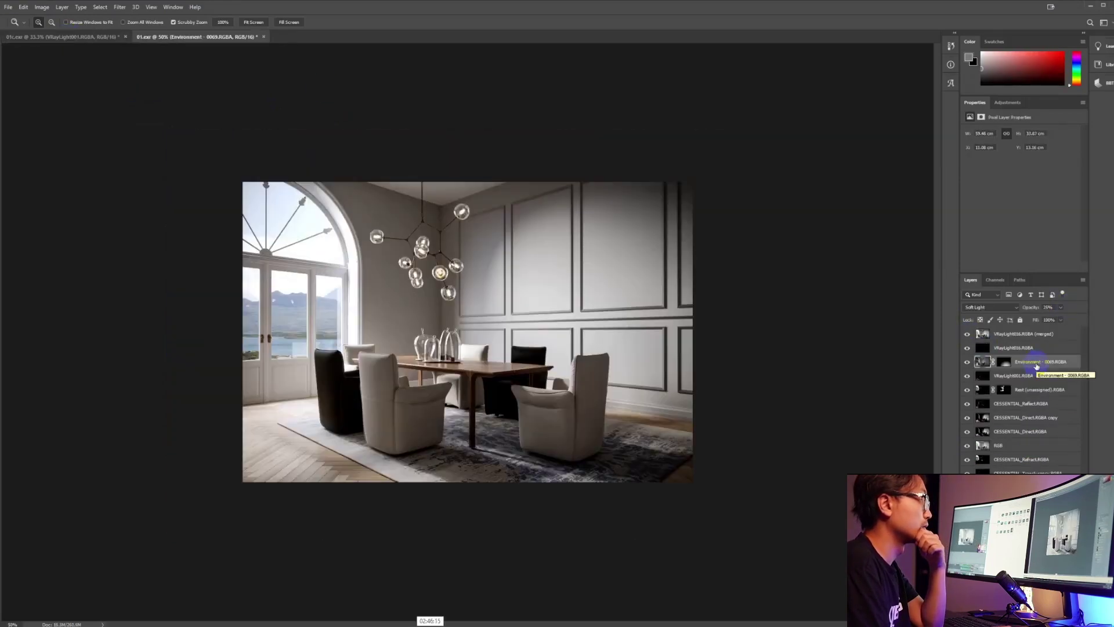
{"action": "left_click", "coordinate": [119, 7]}
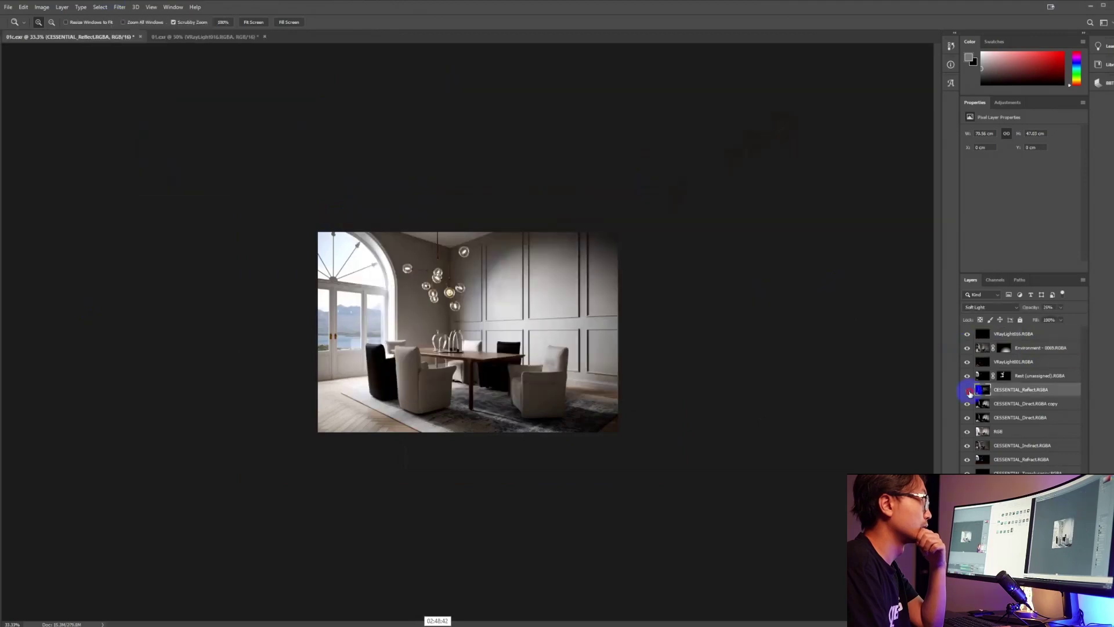
- Adjust the opacity of 01c.exr's CESSENTIAL_Reflect.RGBA layer and show the VRayLight016.RGBA layer in 01.exr
{"action": "key", "text": "ctrl+plus"}
{"action": "left_click_drag", "start_coordinate": [1060, 307], "coordinate": [1071, 321]}
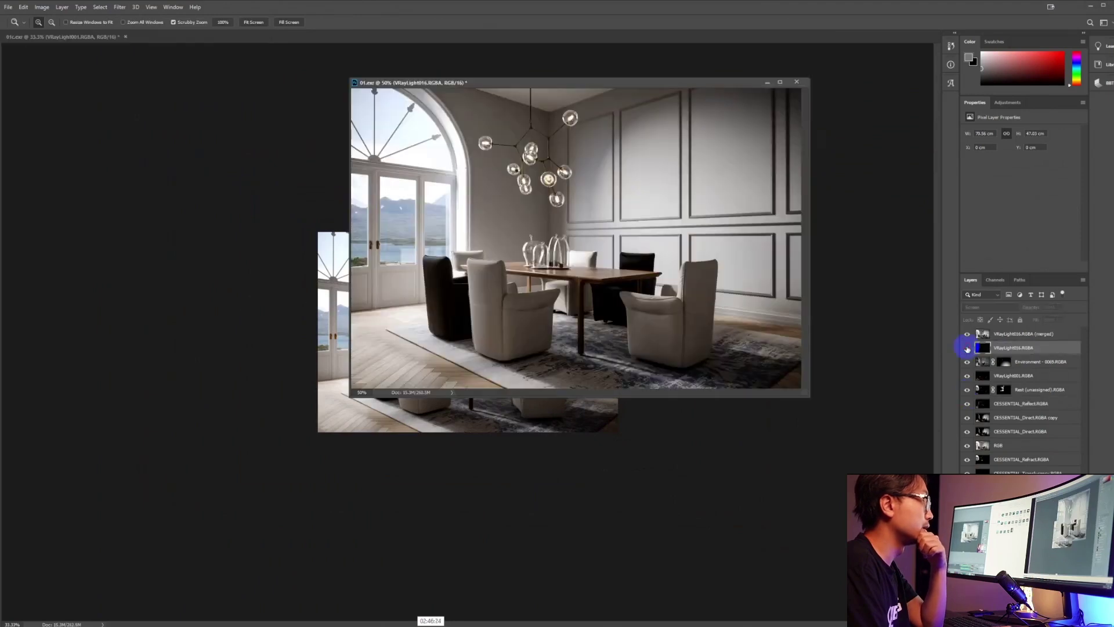
{"action": "left_click", "coordinate": [968, 348]}
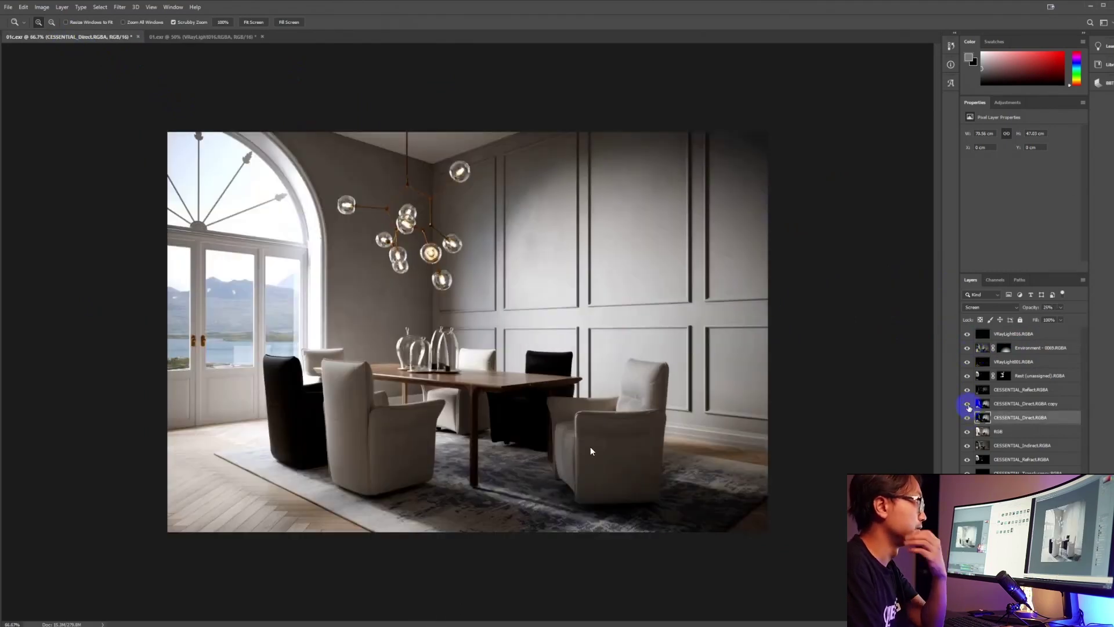
- Compare 01c.exr with and without the CESSENTIAL_Direct.RGBA copy layer, leaving the layer visible and selected
{"action": "left_click", "coordinate": [968, 406]}
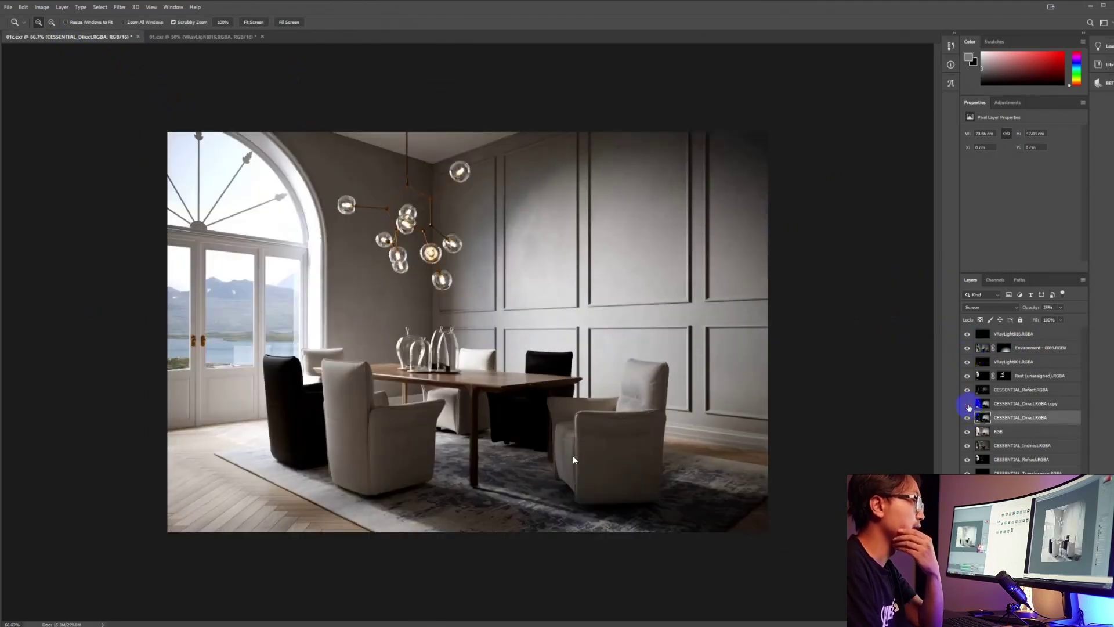
{"action": "left_click", "coordinate": [968, 404]}
{"action": "left_click", "coordinate": [968, 404]}
{"action": "left_click", "coordinate": [968, 404]}
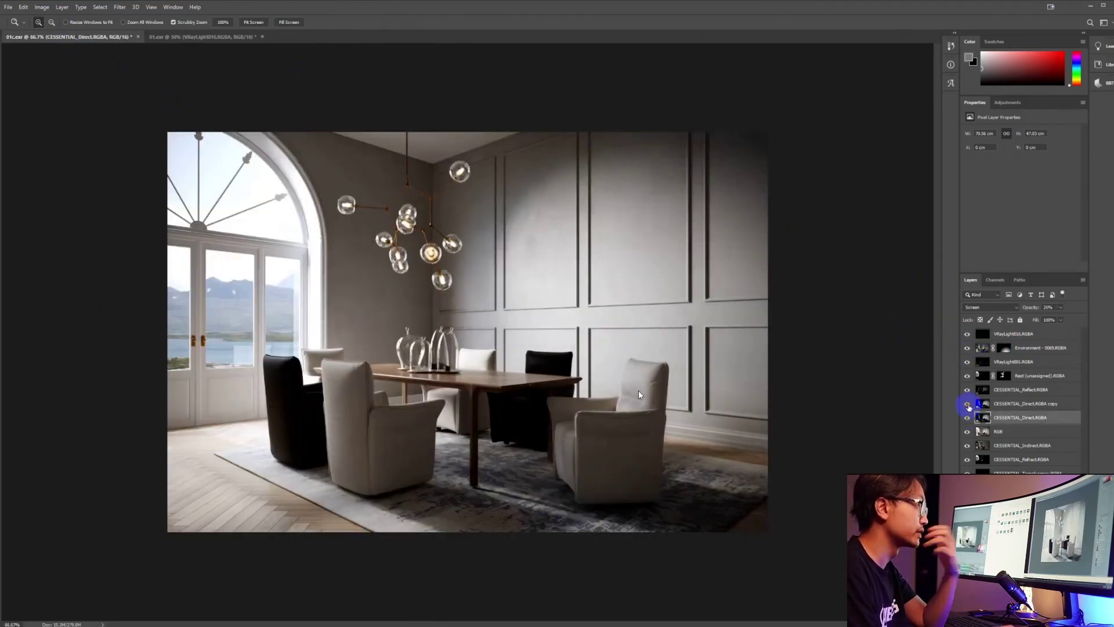
{"action": "left_click", "coordinate": [987, 404]}
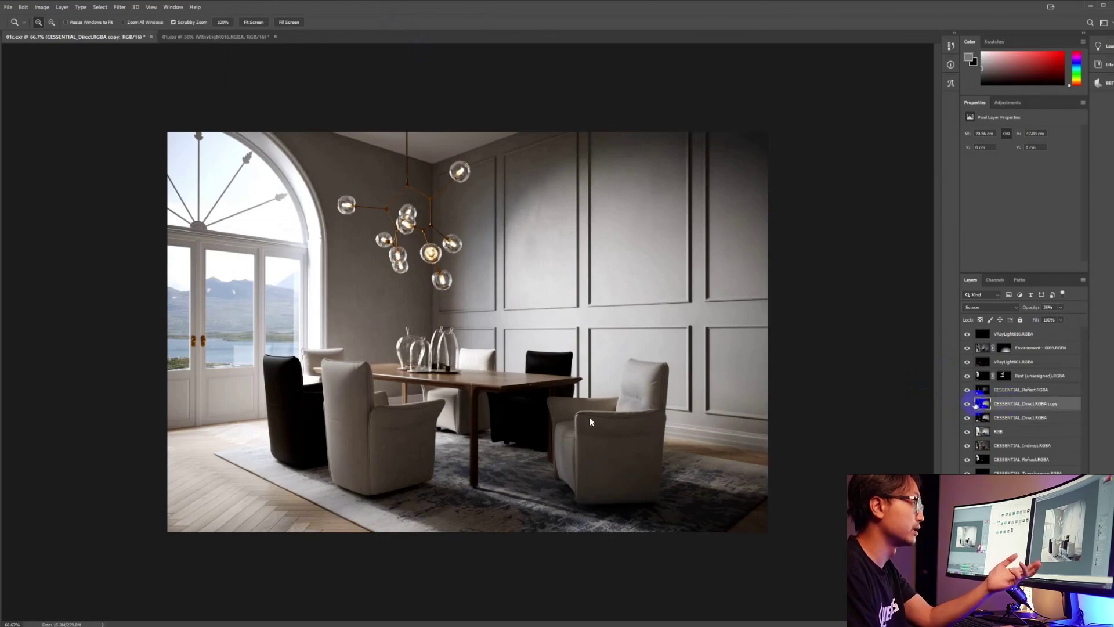
- Compare 01c.exr with and without the CESSENTIAL_Reflect.RGBA layer, checking the chairs, wall and floor close up and from afar
{"action": "left_click", "coordinate": [986, 389]}
{"action": "left_click", "coordinate": [968, 391]}
{"action": "left_click", "coordinate": [968, 390]}
{"action": "left_click", "coordinate": [968, 391]}
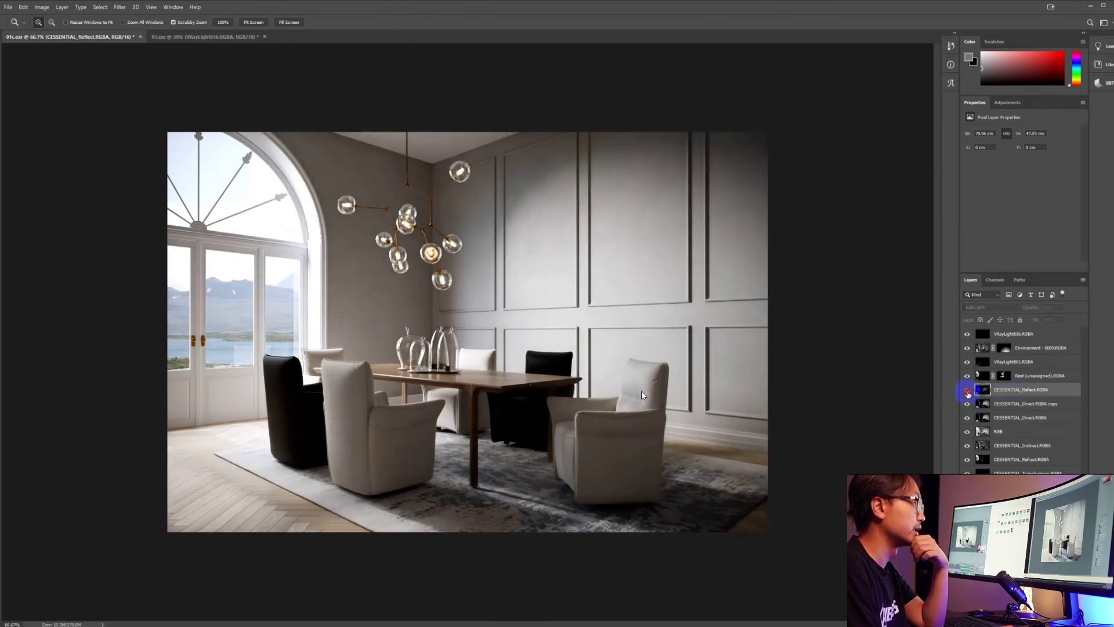
{"action": "left_click", "coordinate": [968, 391]}
{"action": "left_click", "coordinate": [968, 390]}
{"action": "left_click", "coordinate": [968, 391]}
{"action": "left_click", "coordinate": [968, 390]}
{"action": "left_click", "coordinate": [968, 390]}
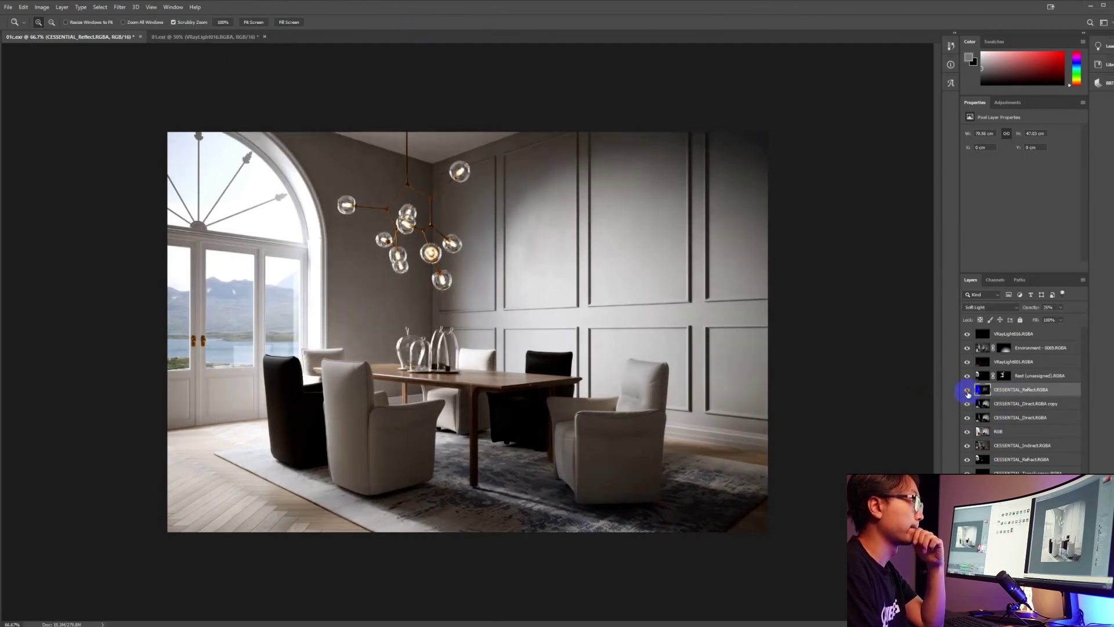
{"action": "left_click", "coordinate": [968, 390]}
{"action": "left_click", "coordinate": [968, 391]}
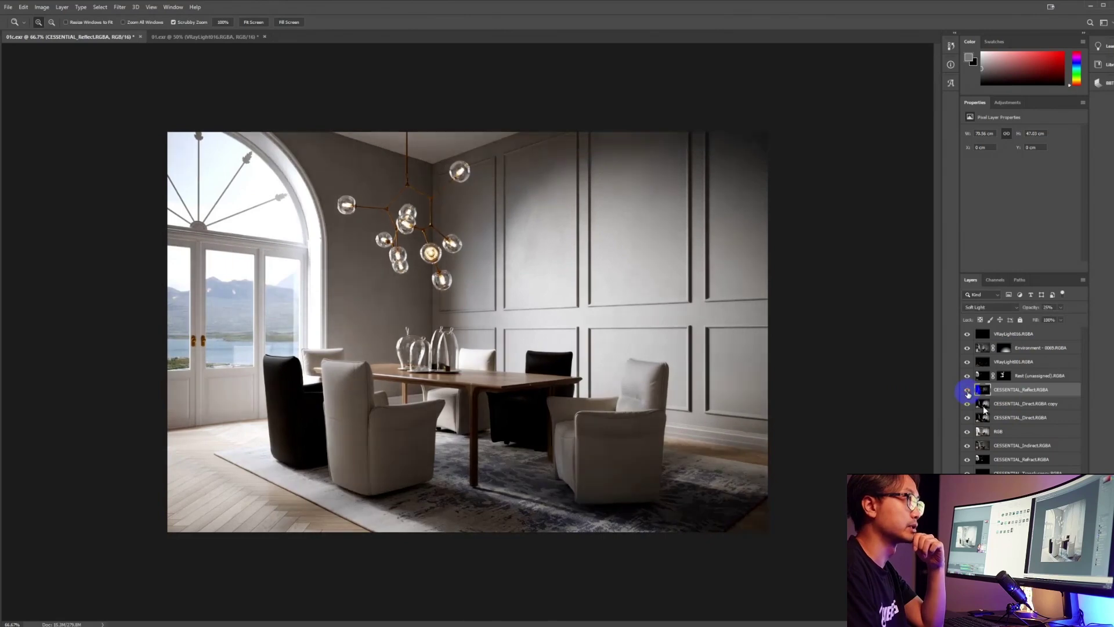
{"action": "left_click", "coordinate": [968, 391]}
{"action": "left_click", "coordinate": [968, 391]}
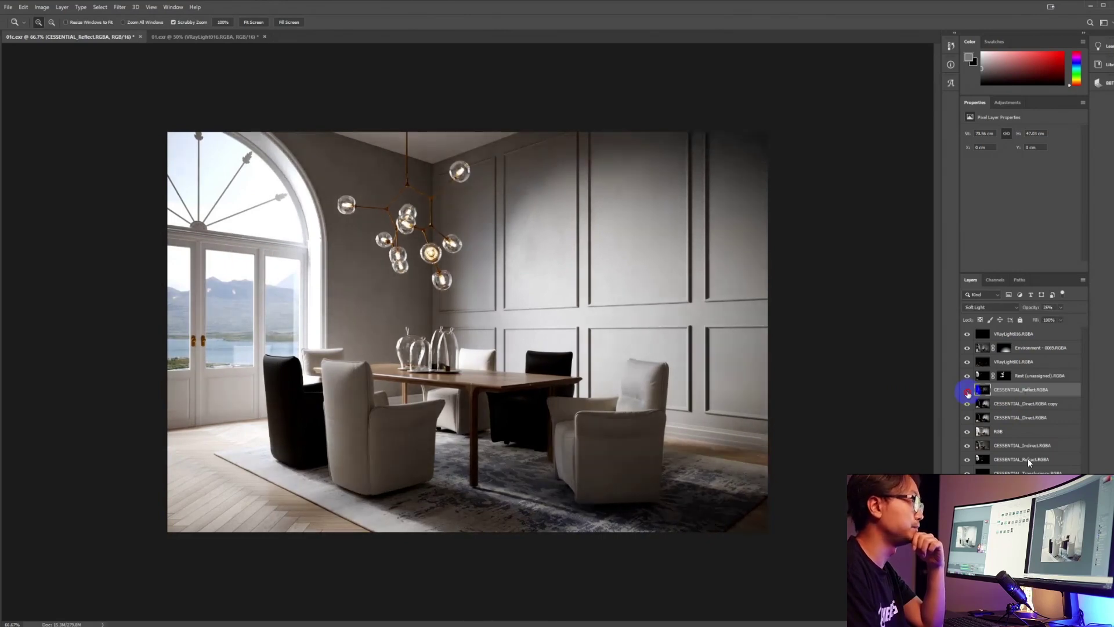
{"action": "left_click", "coordinate": [968, 390]}
{"action": "left_click", "coordinate": [968, 390]}
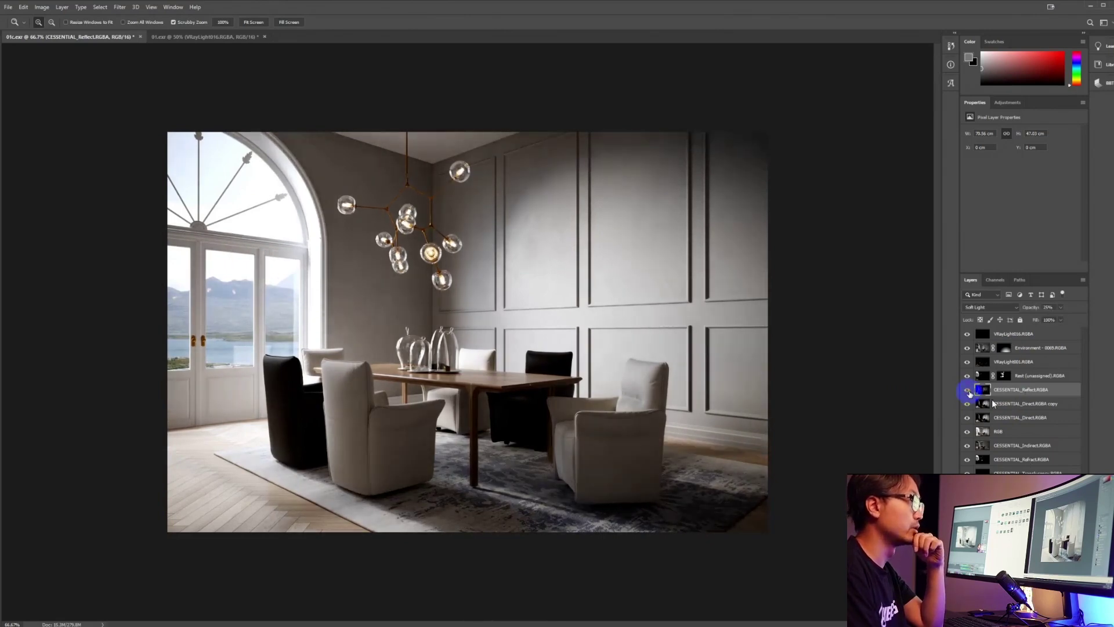
{"action": "key", "text": "ctrl+plus"}
{"action": "key", "text": "ctrl+minus"}
{"action": "key", "text": "ctrl+minus"}
{"action": "key", "text": "ctrl+minus"}
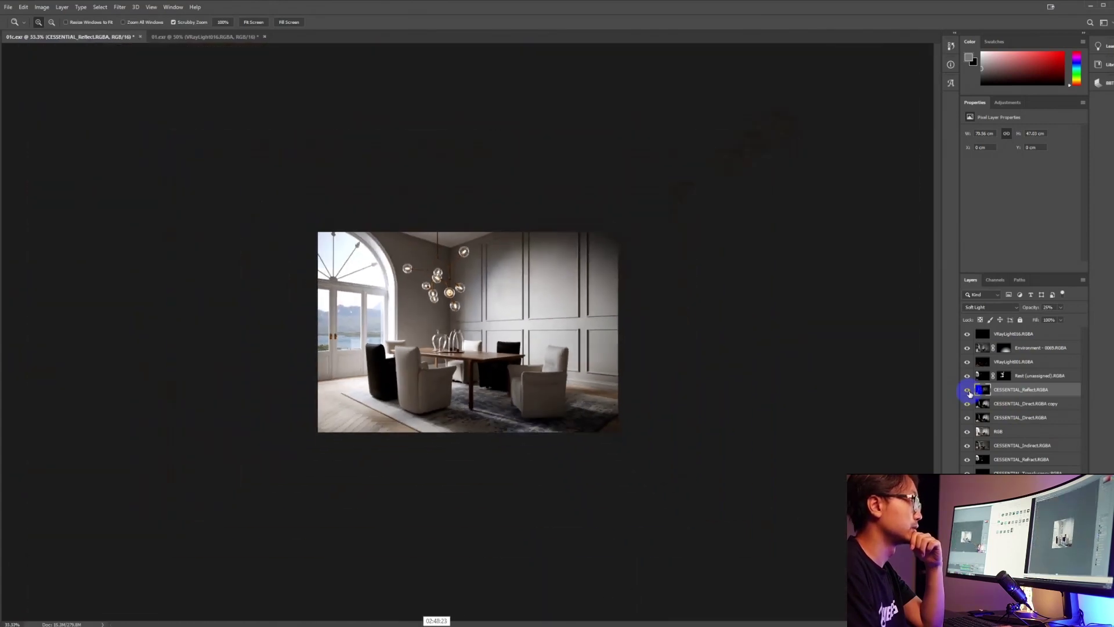
{"action": "left_click", "coordinate": [967, 390]}
{"action": "left_click", "coordinate": [968, 391]}
{"action": "left_click", "coordinate": [967, 391]}
{"action": "left_click", "coordinate": [968, 390]}
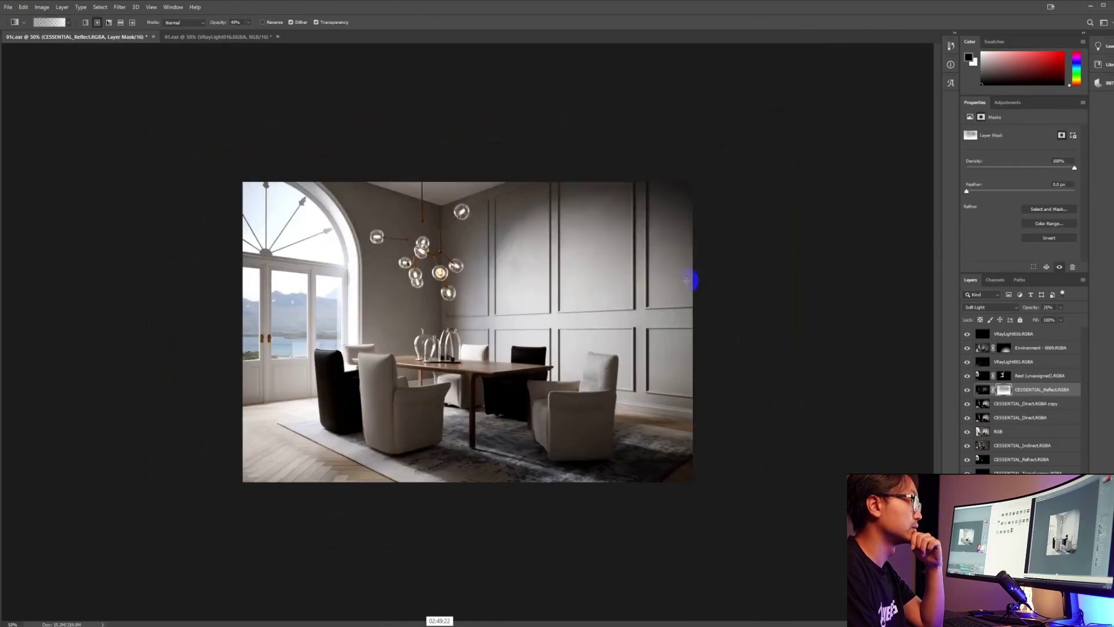
- Undo the last gradient on the CESSENTIAL_Reflect.RGBA layer mask and select the topmost VRayLight016.RGBA layer
{"action": "key", "text": "ctrl+z"}
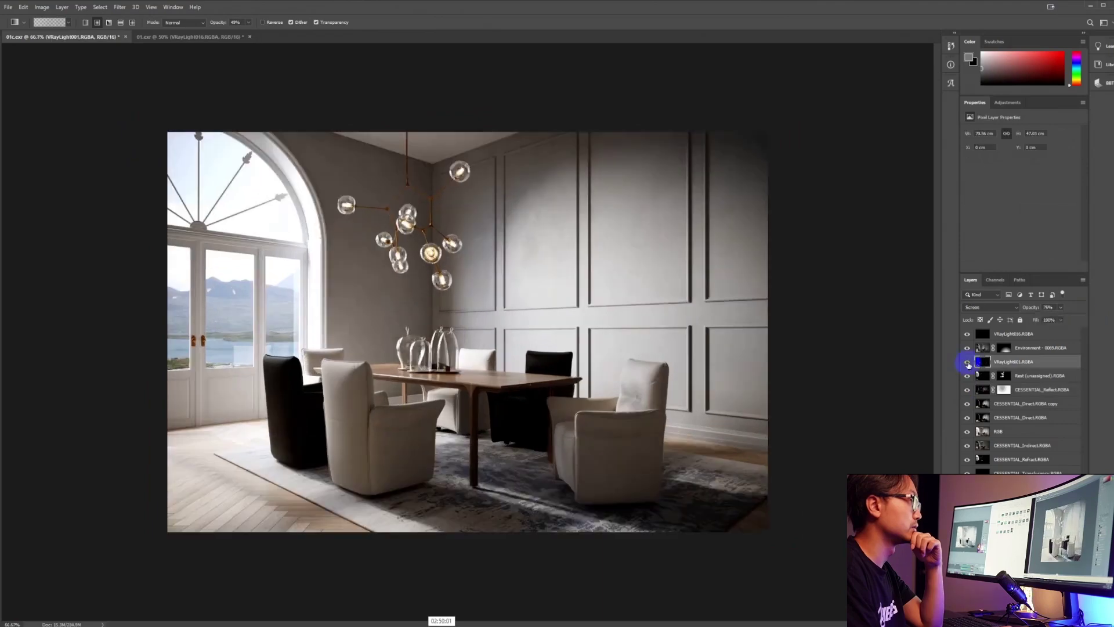
{"action": "left_click", "coordinate": [982, 333]}
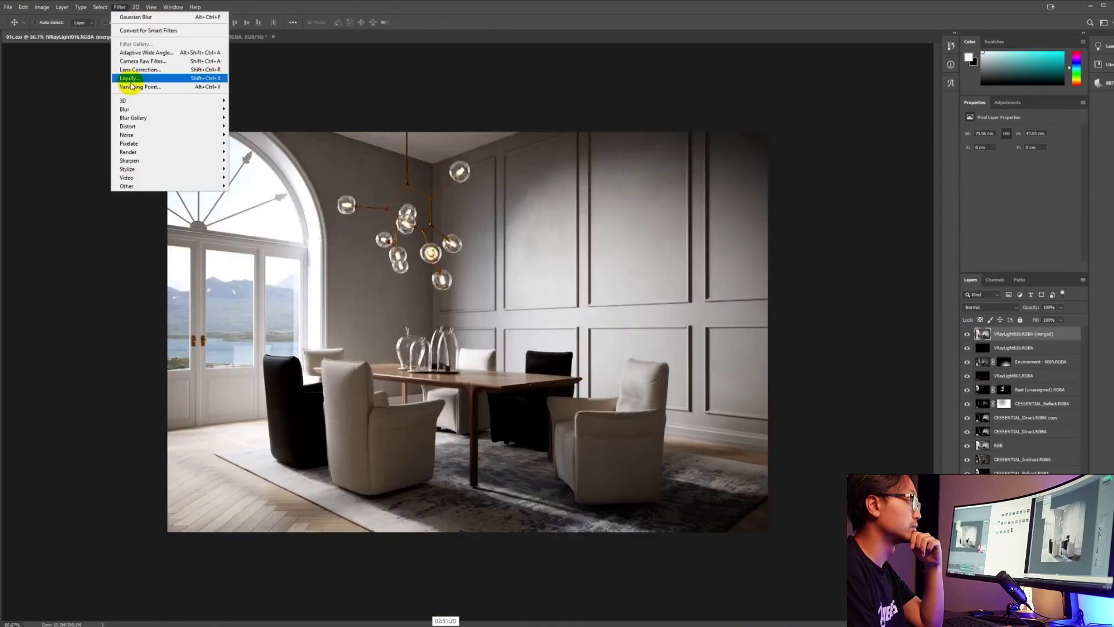
- Grade 01c.exr's merged VRayLight016.RGBA layer in Camera Raw with Temperature -3, Highlights about -30 and Whites +45
{"action": "left_click", "coordinate": [131, 76]}
{"action": "left_click_drag", "start_coordinate": [654, 340], "coordinate": [658, 344]}
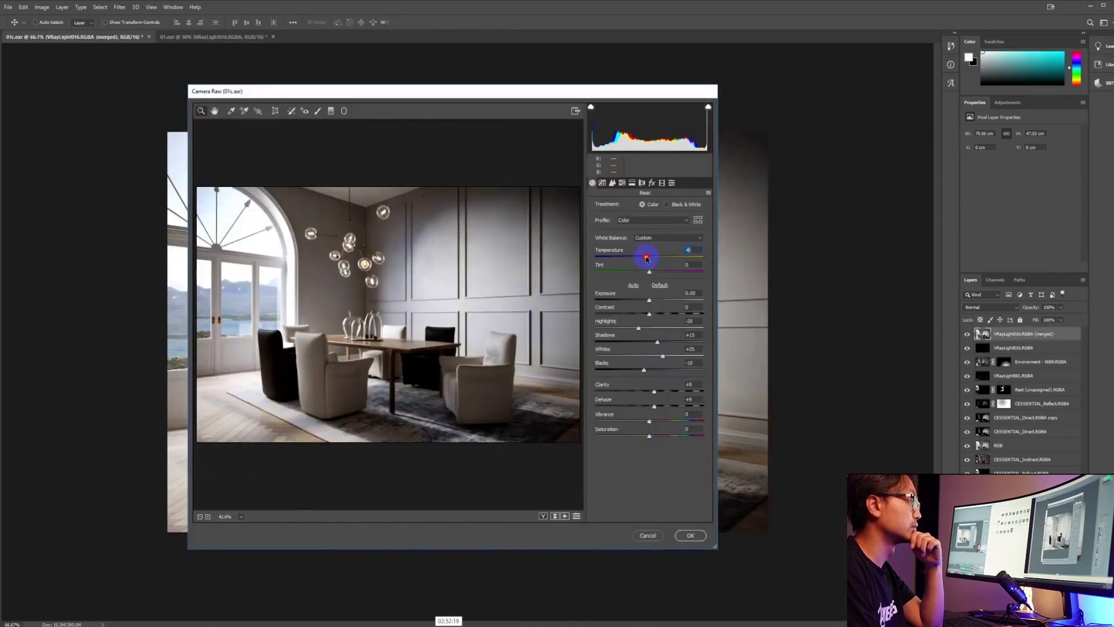
{"action": "left_click_drag", "start_coordinate": [649, 271], "coordinate": [654, 273]}
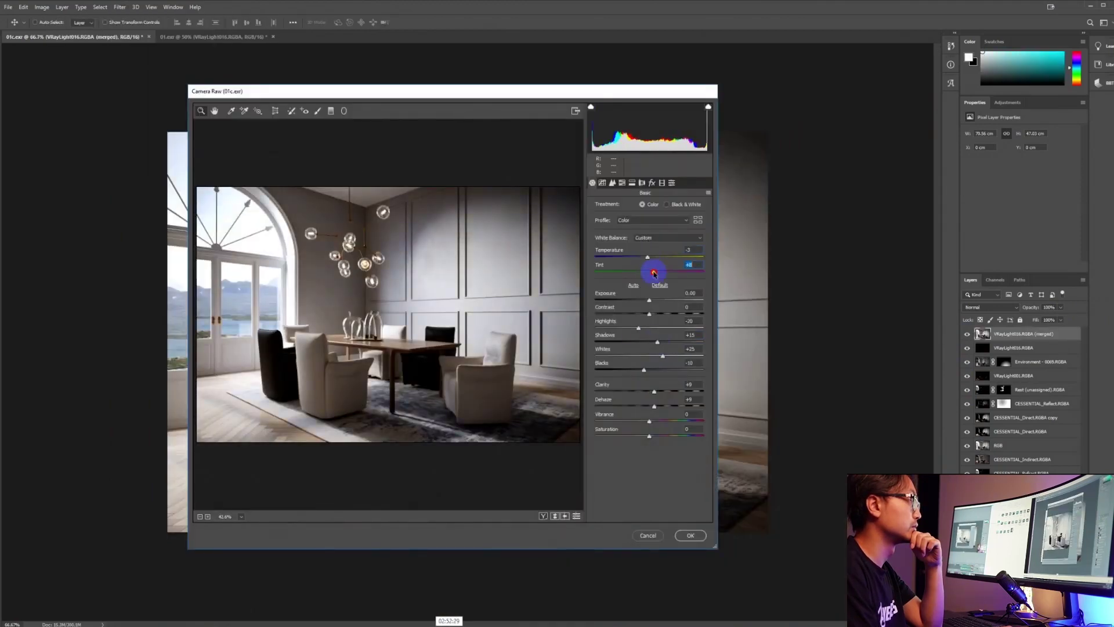
{"action": "left_click_drag", "start_coordinate": [638, 328], "coordinate": [632, 329]}
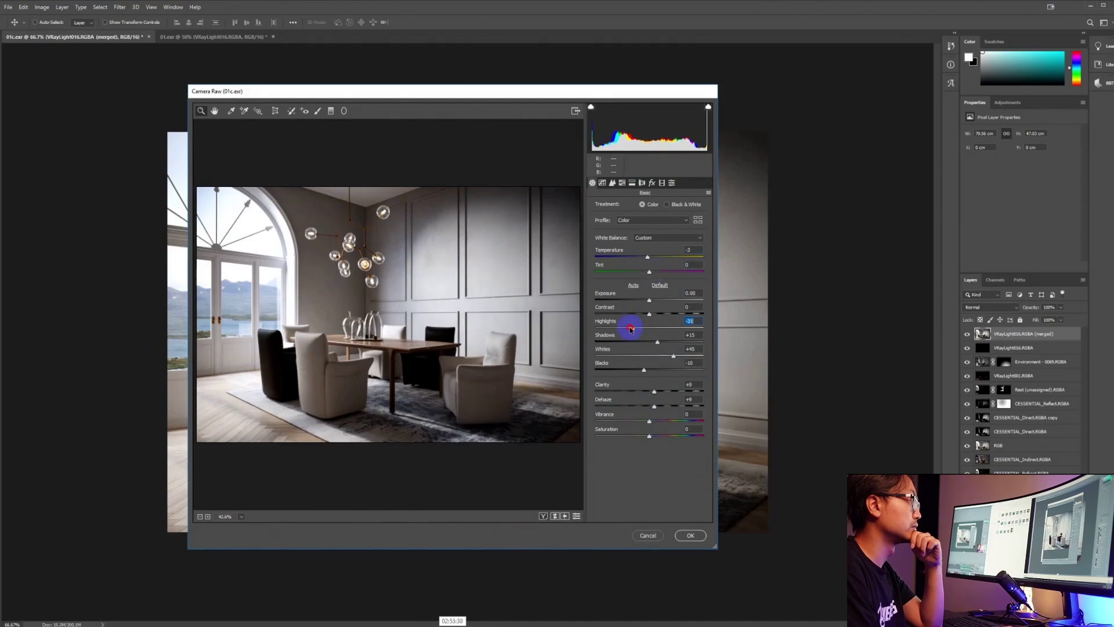
- Add a subtle Highlight Priority post-crop vignette with an Amount of about -5 to the merged layer and return to the Basic settings
{"action": "left_click_drag", "start_coordinate": [650, 300], "coordinate": [644, 301]}
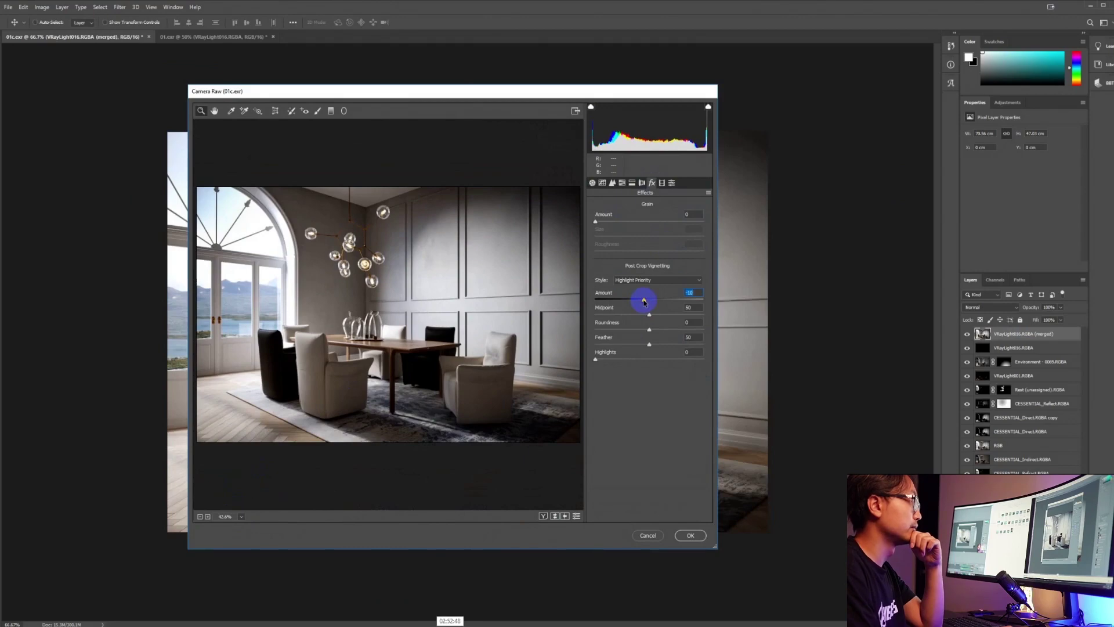
{"action": "left_click_drag", "start_coordinate": [644, 301], "coordinate": [646, 301]}
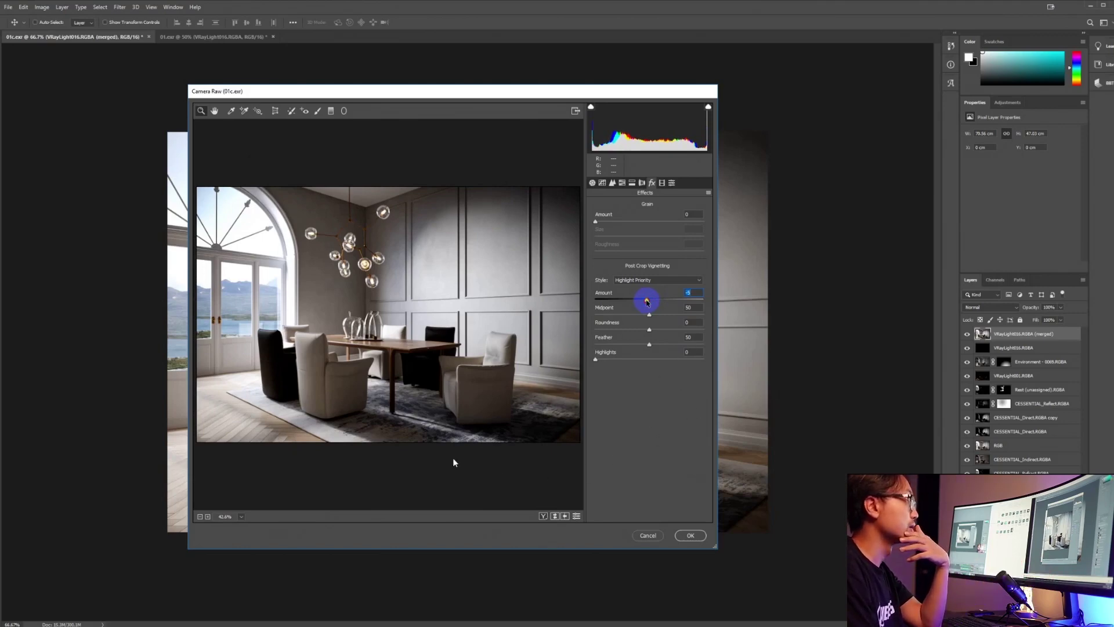
{"action": "left_click", "coordinate": [592, 183]}
- Switch to 200501_Dining Interior_01.max in 3ds Max and select all the lights around the room in the perspective view
{"action": "left_click", "coordinate": [776, 324]}
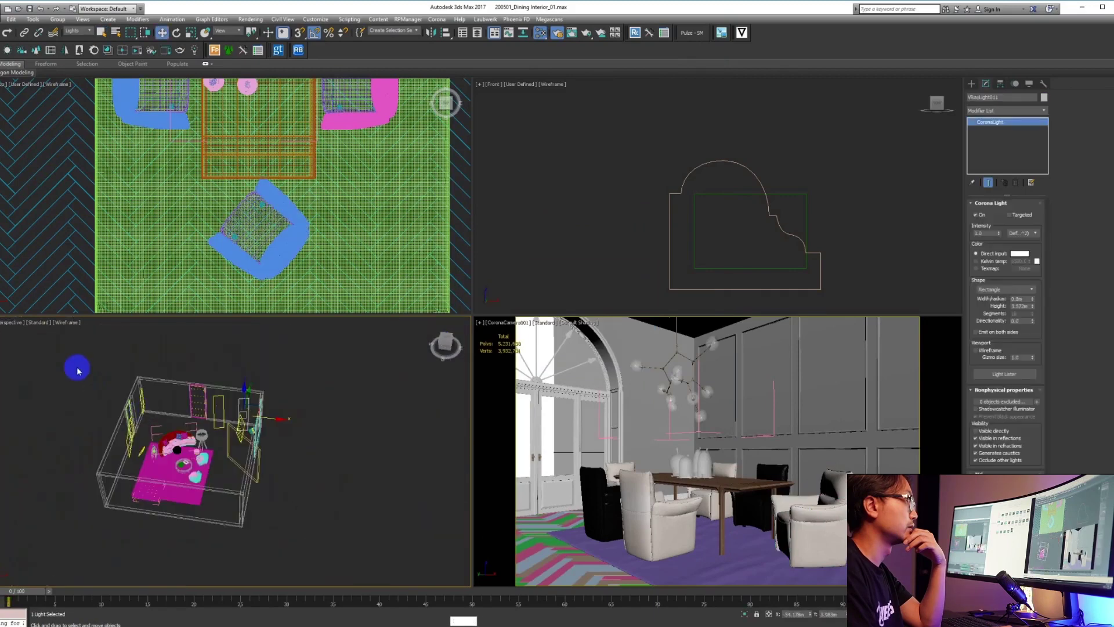
{"action": "left_click_drag", "start_coordinate": [76, 359], "coordinate": [313, 521]}
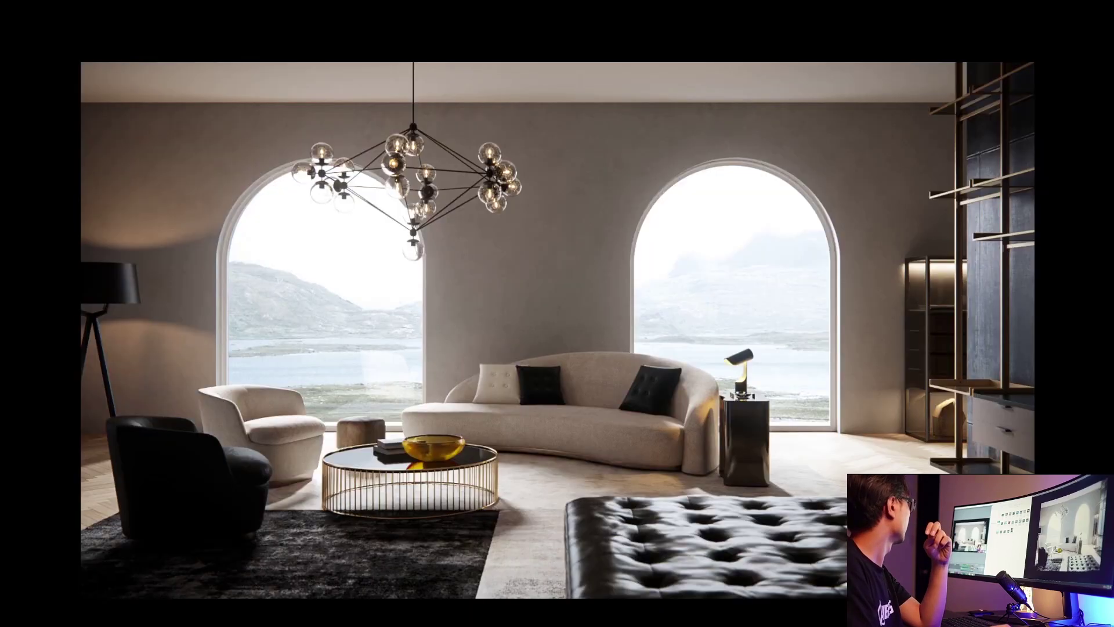
- Compare the finished living room and dining room images in the photo viewer and return to the 3ds Max scene
{"action": "key", "text": "Right"}
{"action": "key", "text": "Right"}
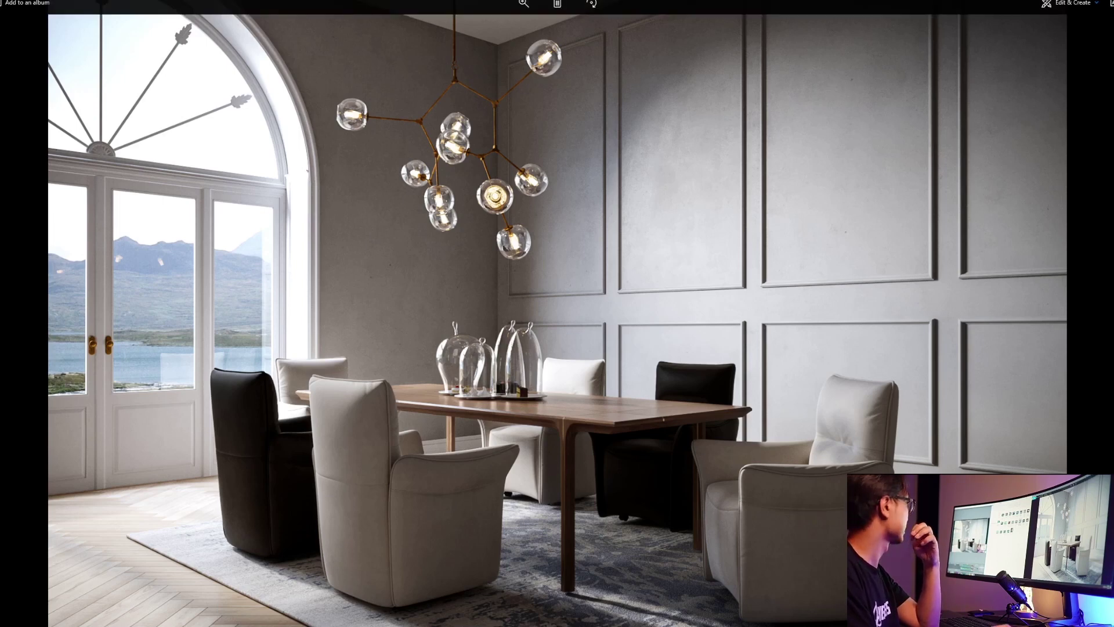
{"action": "key", "text": "alt+Tab"}
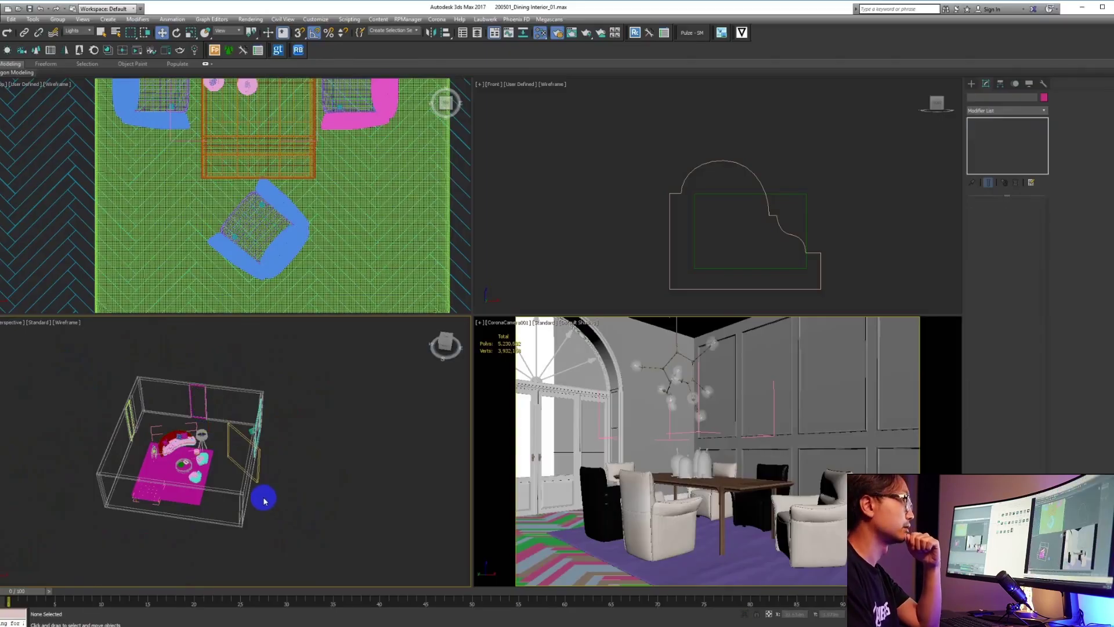
- Select the end vertices of the long front wall box in vertex mode and change its Preserve UVs option
{"action": "scroll", "coordinate": [219, 473], "scroll_direction": "up", "scroll_amount": 6}
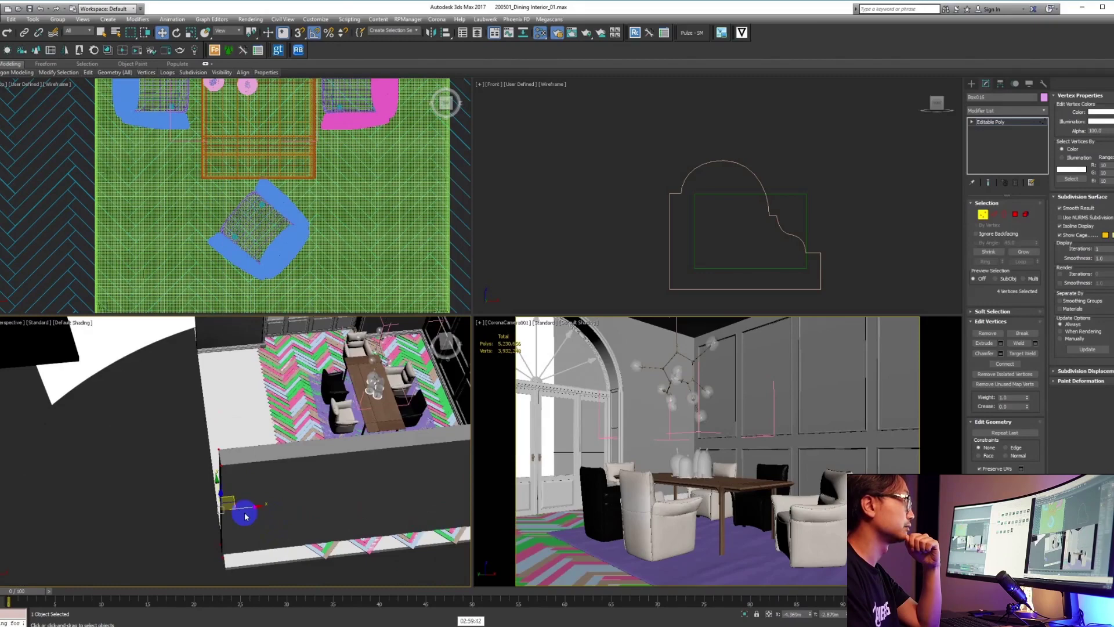
{"action": "middle_click_drag", "start_coordinate": [246, 515], "coordinate": [261, 429], "text": "alt"}
{"action": "scroll", "coordinate": [226, 418], "scroll_direction": "up", "scroll_amount": 3}
{"action": "scroll", "coordinate": [226, 419], "scroll_direction": "down", "scroll_amount": 4}
{"action": "left_click", "coordinate": [263, 392]}
{"action": "middle_click_drag", "start_coordinate": [316, 490], "coordinate": [281, 386], "text": "alt"}
{"action": "left_click", "coordinate": [259, 504]}
{"action": "key", "text": "1"}
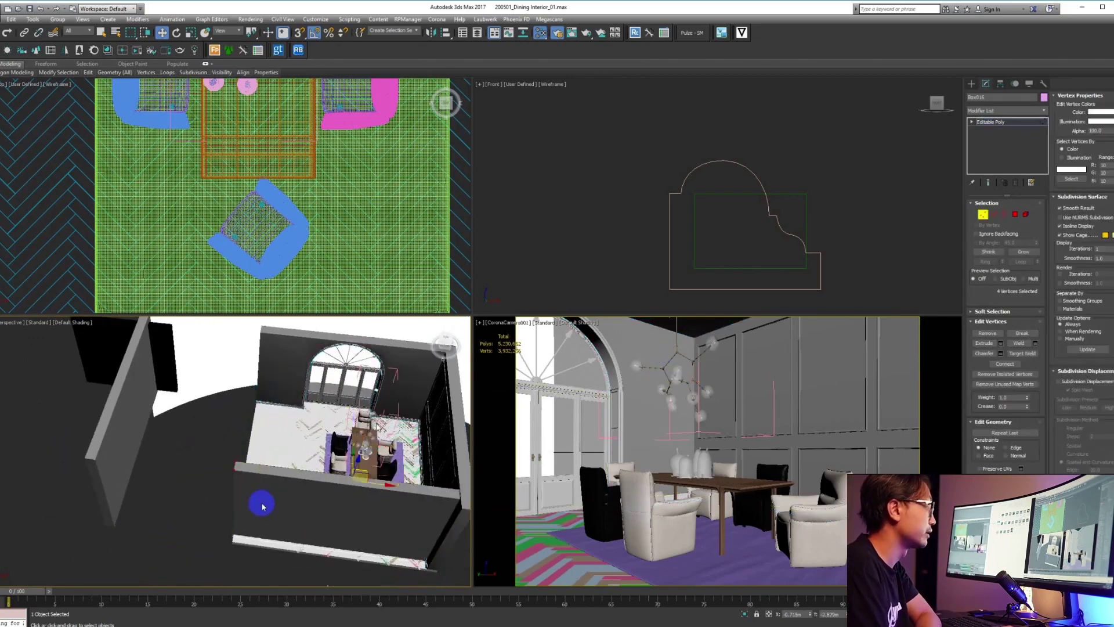
{"action": "left_click", "coordinate": [608, 490]}
{"action": "left_click", "coordinate": [229, 473]}
{"action": "left_click", "coordinate": [989, 388]}
{"action": "left_click", "coordinate": [980, 468]}
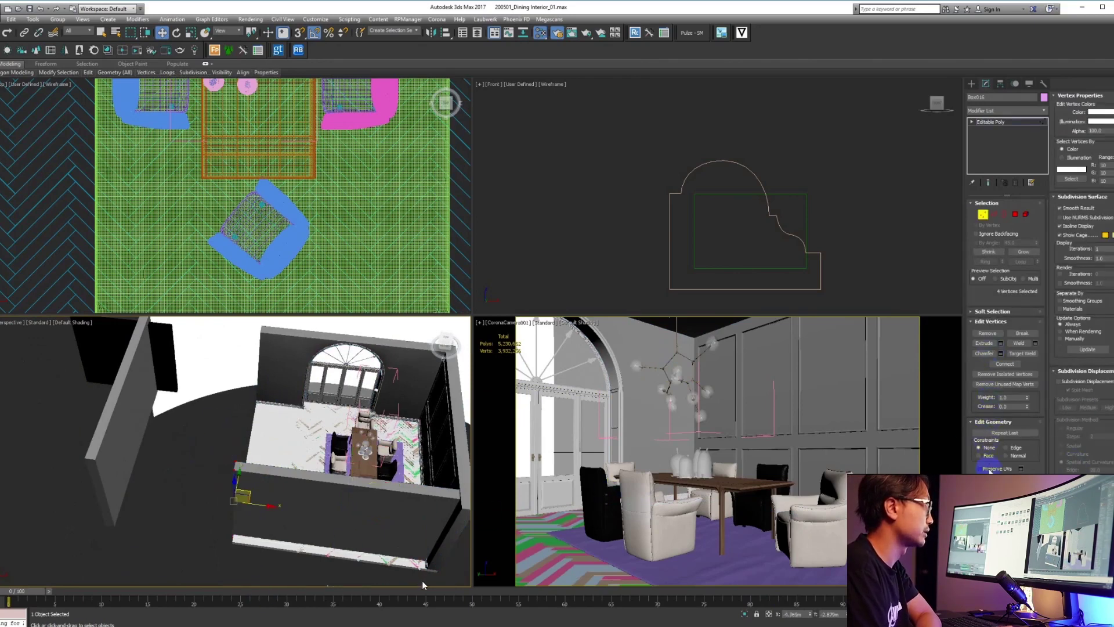
- Extend the herringbone wood floor beside the dining area and aim a Corona camera across the dining table
{"action": "left_click", "coordinate": [698, 227]}
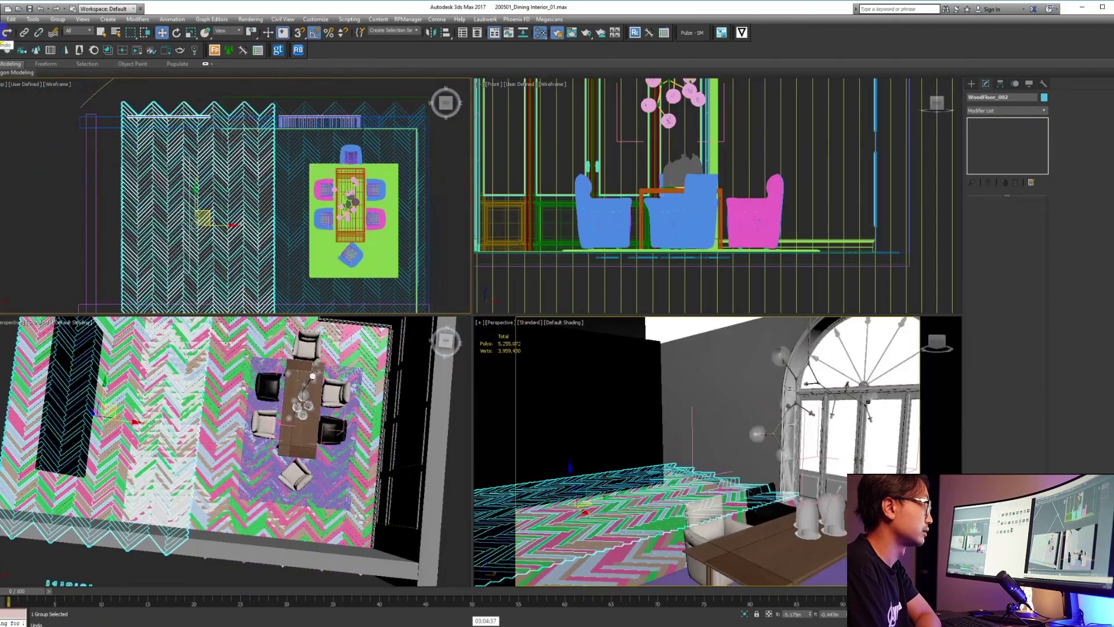
{"action": "left_click", "coordinate": [254, 196]}
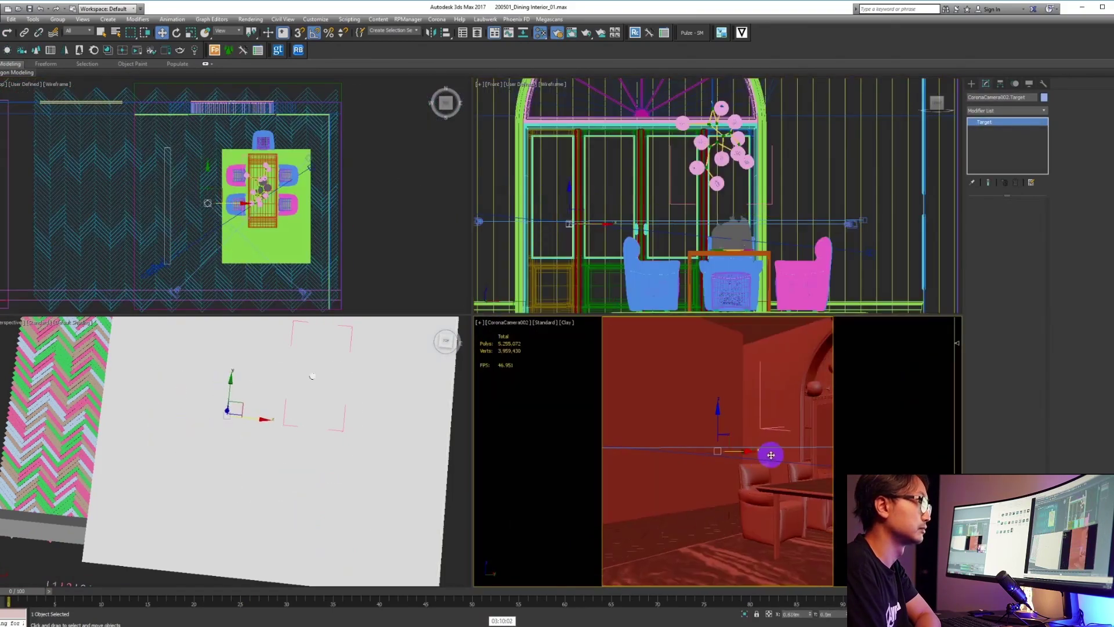
- Move the target of CoronaCamera002 to reframe the camera view on the empty wall beside the dining table
{"action": "mouse_move", "coordinate": [771, 454]}
{"action": "left_mouse_down"}
{"action": "mouse_move", "coordinate": [746, 455]}
{"action": "mouse_move", "coordinate": [761, 452]}
{"action": "mouse_move", "coordinate": [757, 440]}
{"action": "left_mouse_up"}
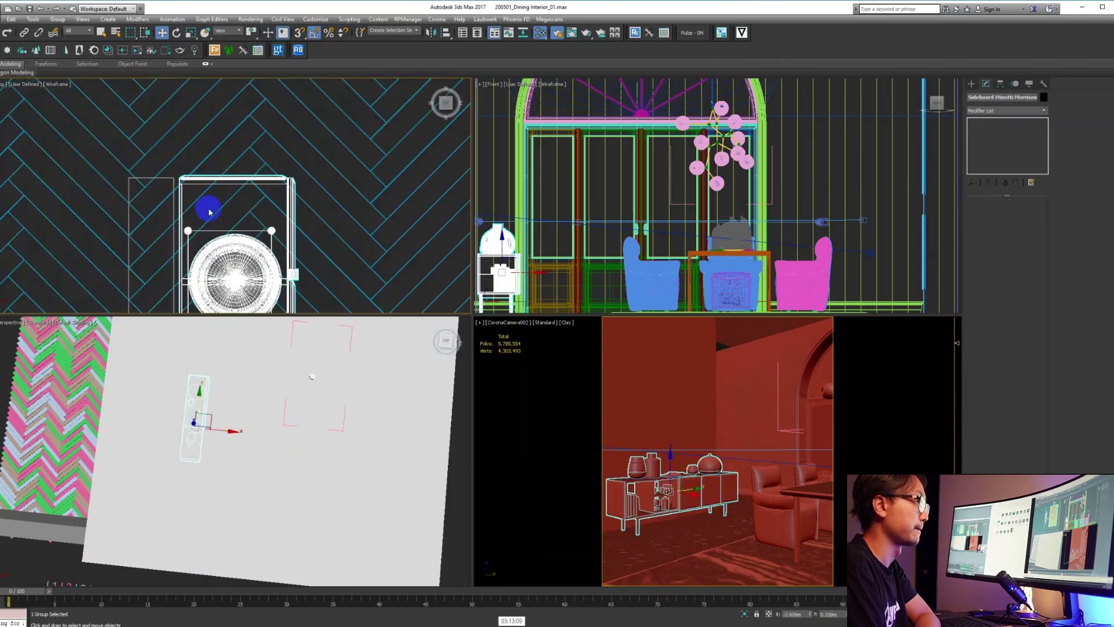
{"action": "scroll", "coordinate": [210, 213], "scroll_direction": "down", "scroll_amount": 10}
{"action": "scroll", "coordinate": [227, 252], "scroll_direction": "up", "scroll_amount": 2}
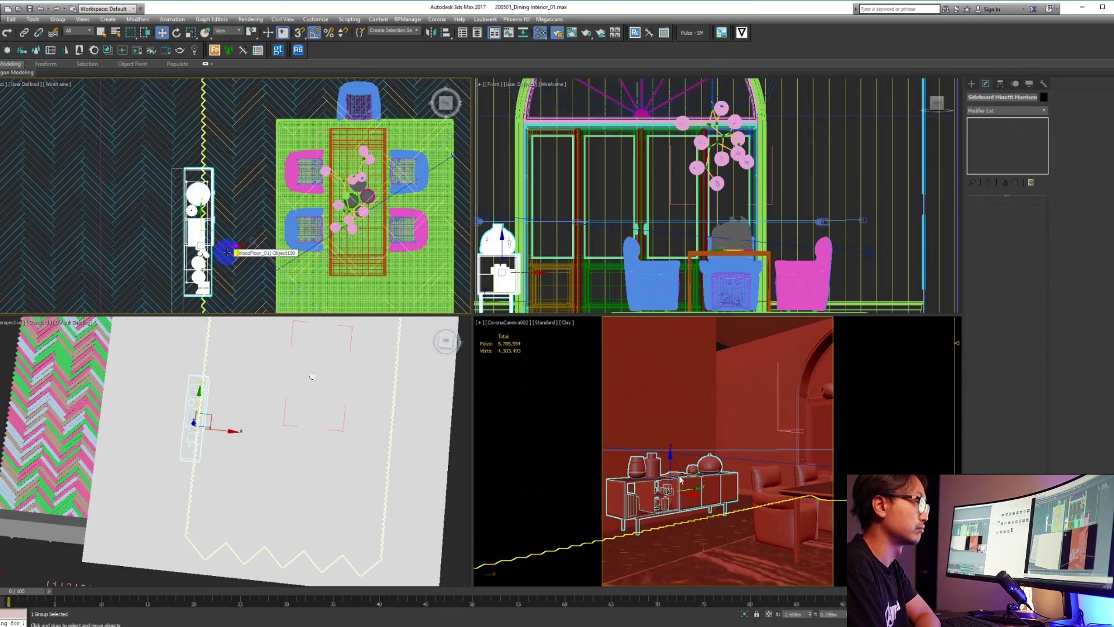
- Select the ceiling plane's vertices along its side edge near the sideboard in the top view
{"action": "scroll", "coordinate": [227, 252], "scroll_direction": "down", "scroll_amount": 5}
{"action": "left_click", "coordinate": [628, 514]}
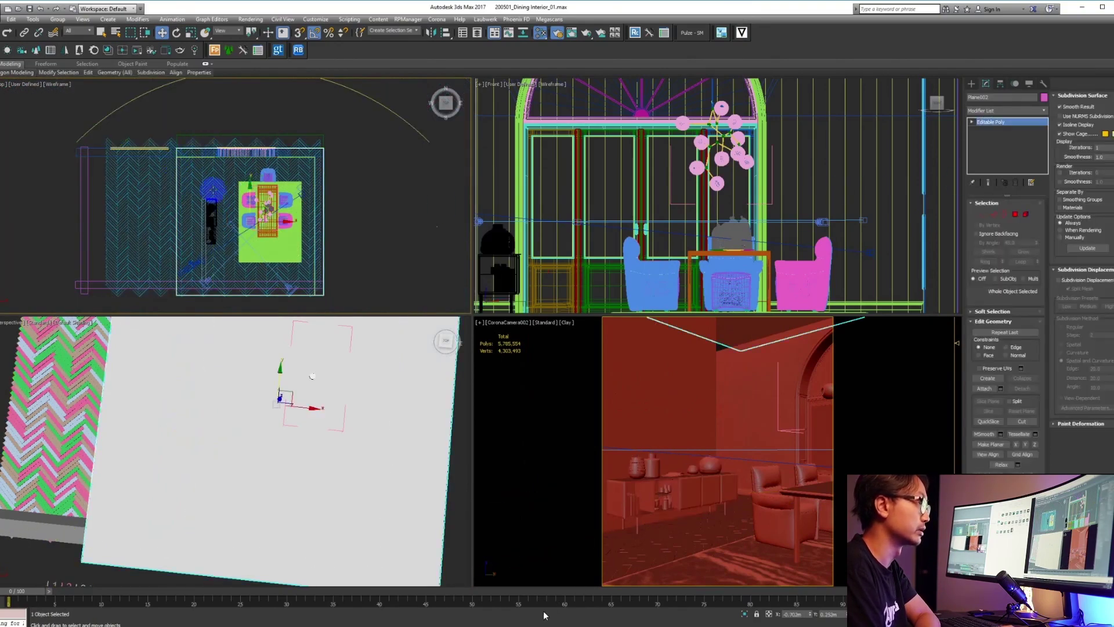
{"action": "key", "text": "1"}
{"action": "left_click_drag", "start_coordinate": [154, 137], "coordinate": [203, 316]}
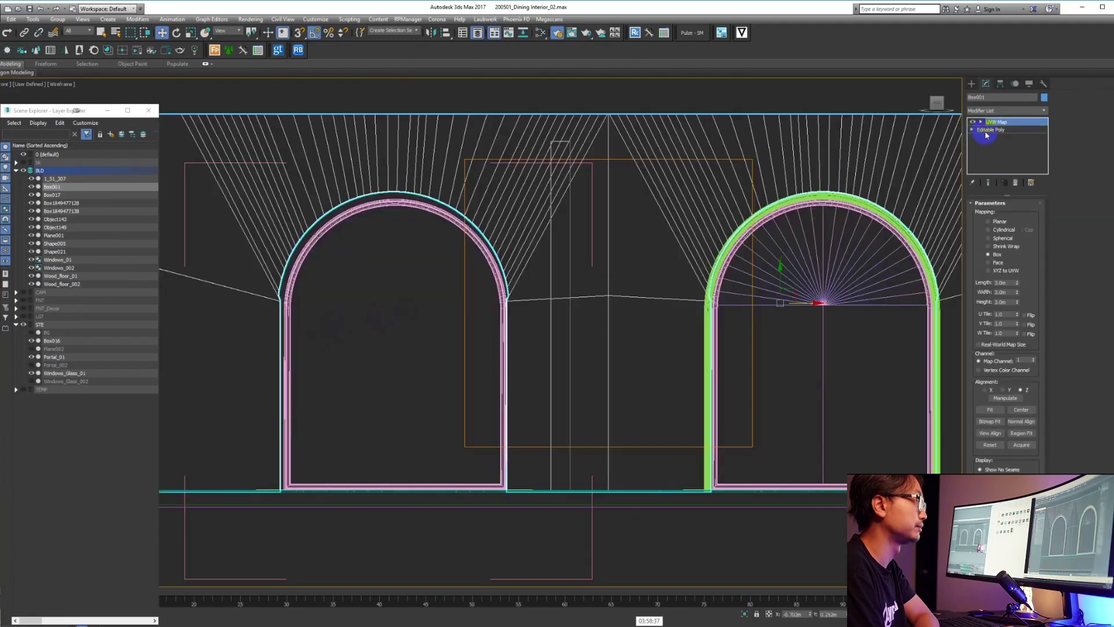
- Go to the arched wall's Editable Poly level beneath its UVW Map and check the geometry around the arched openings
{"action": "left_click", "coordinate": [983, 132]}
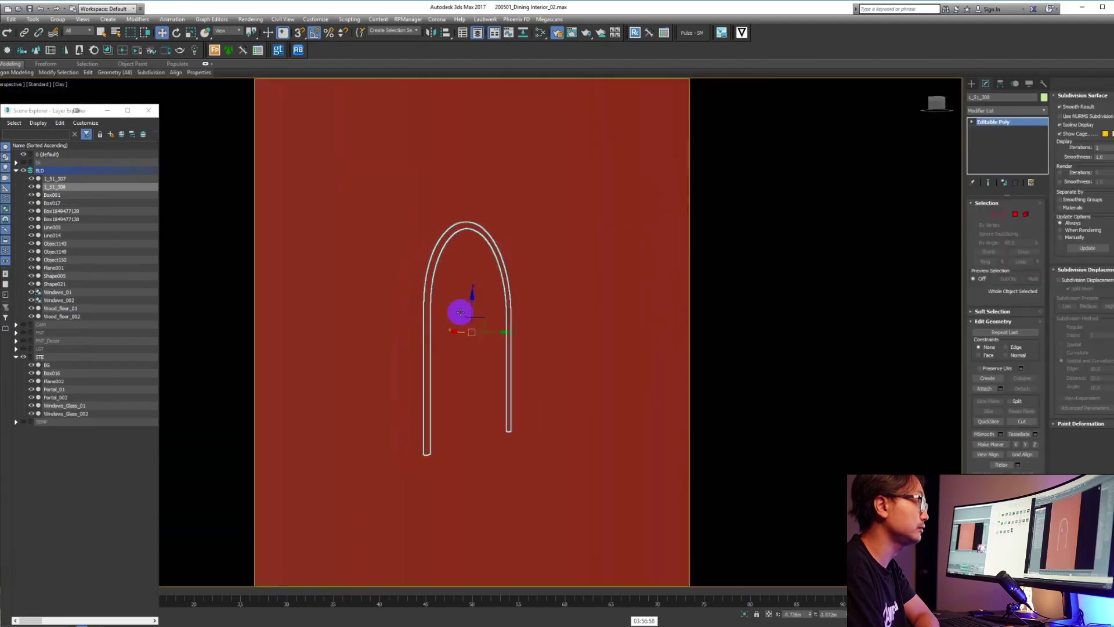
{"action": "middle_click_drag", "start_coordinate": [461, 311], "coordinate": [605, 311], "text": "alt"}
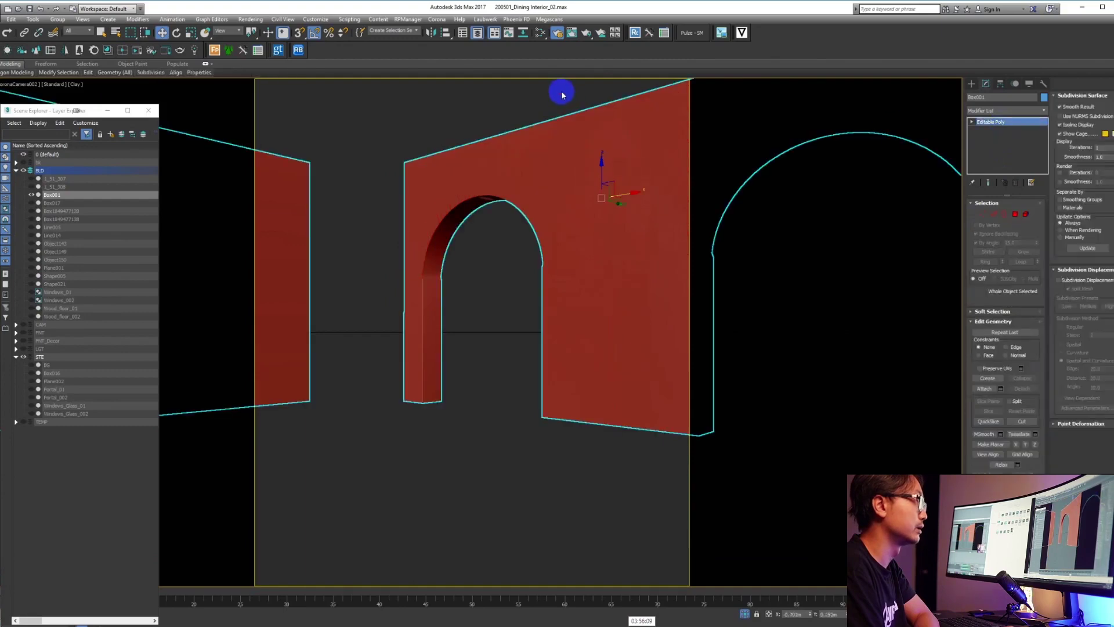
{"action": "left_click", "coordinate": [713, 246]}
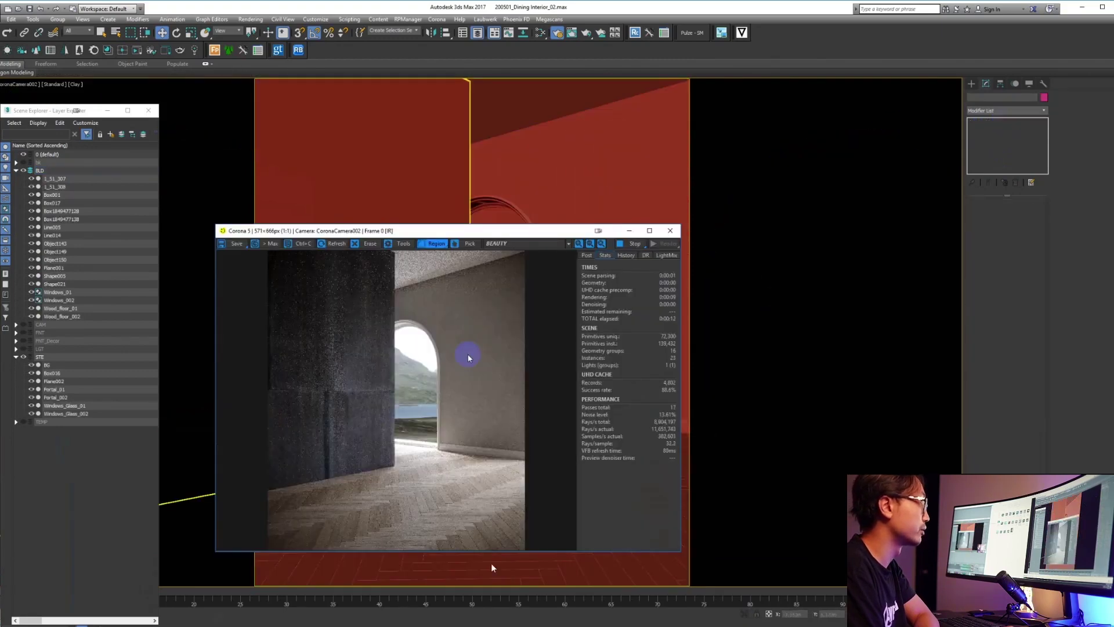
- Examine the arched opening and its landscape background in the interactive render, and the arch frames in the front view
{"action": "scroll", "coordinate": [408, 405], "scroll_direction": "up", "scroll_amount": 2}
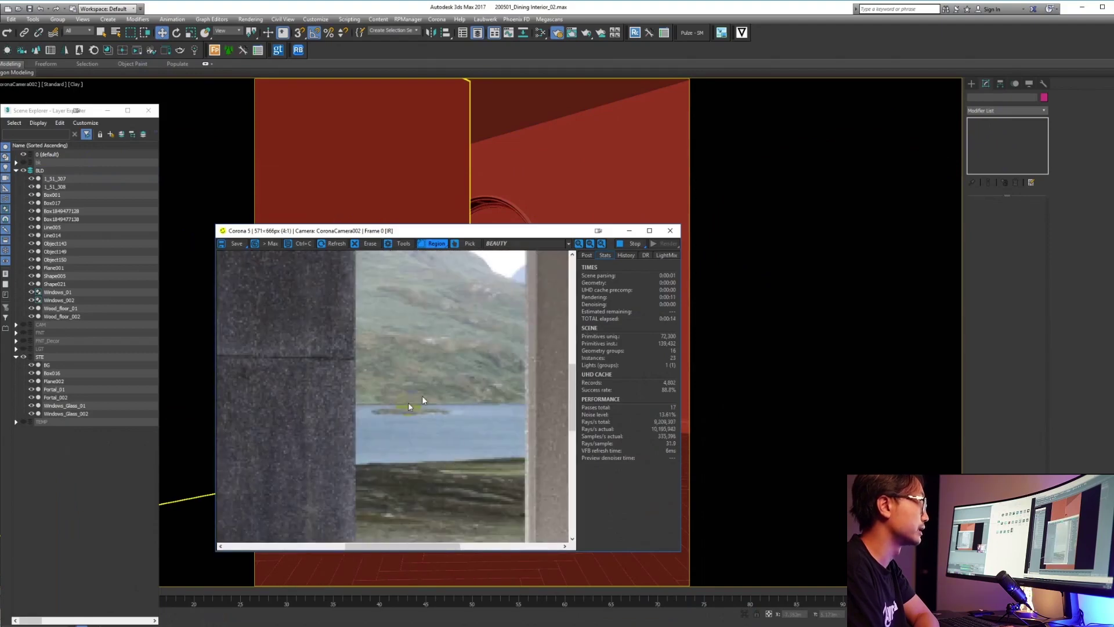
{"action": "scroll", "coordinate": [408, 406], "scroll_direction": "down", "scroll_amount": 2}
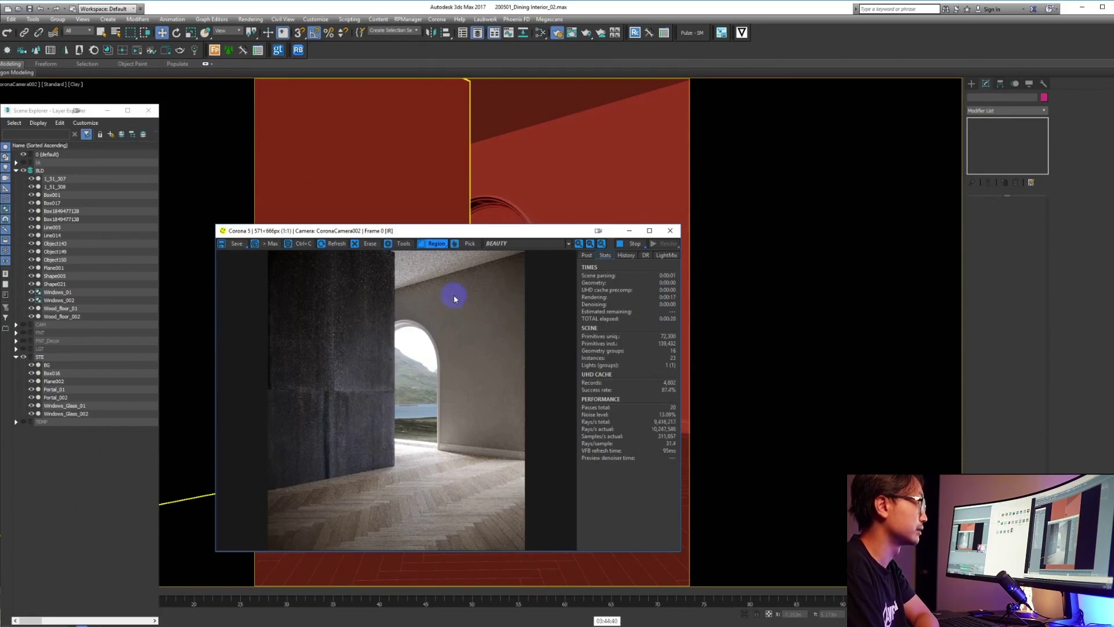
{"action": "left_click", "coordinate": [499, 201]}
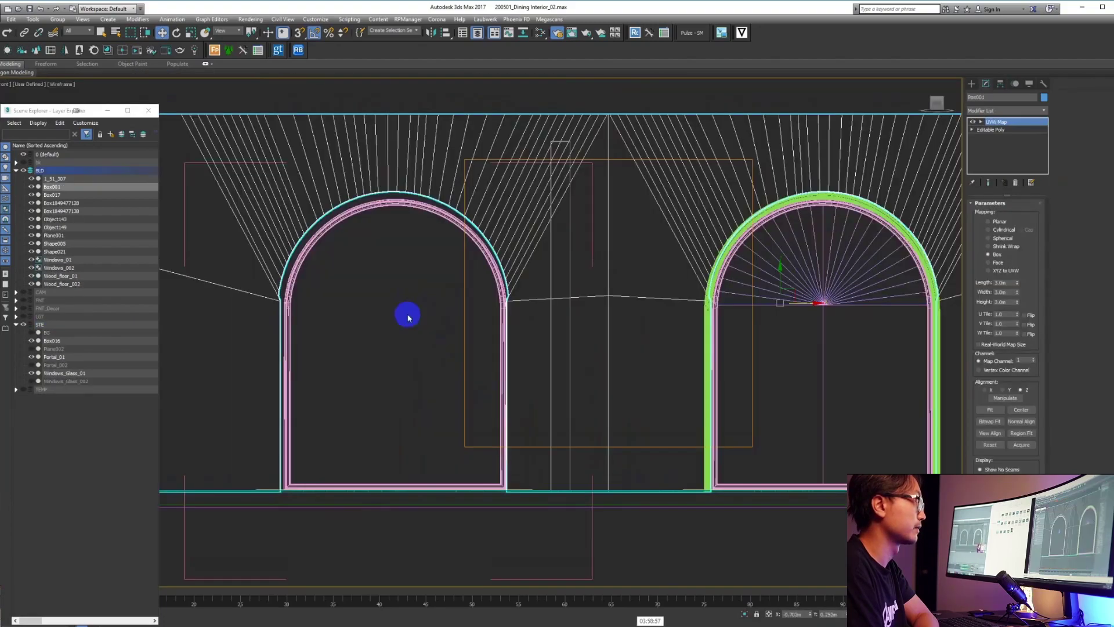
{"action": "middle_click_drag", "start_coordinate": [421, 316], "coordinate": [442, 413]}
{"action": "scroll", "coordinate": [442, 412], "scroll_direction": "up", "scroll_amount": 3}
{"action": "scroll", "coordinate": [441, 415], "scroll_direction": "up", "scroll_amount": 3}
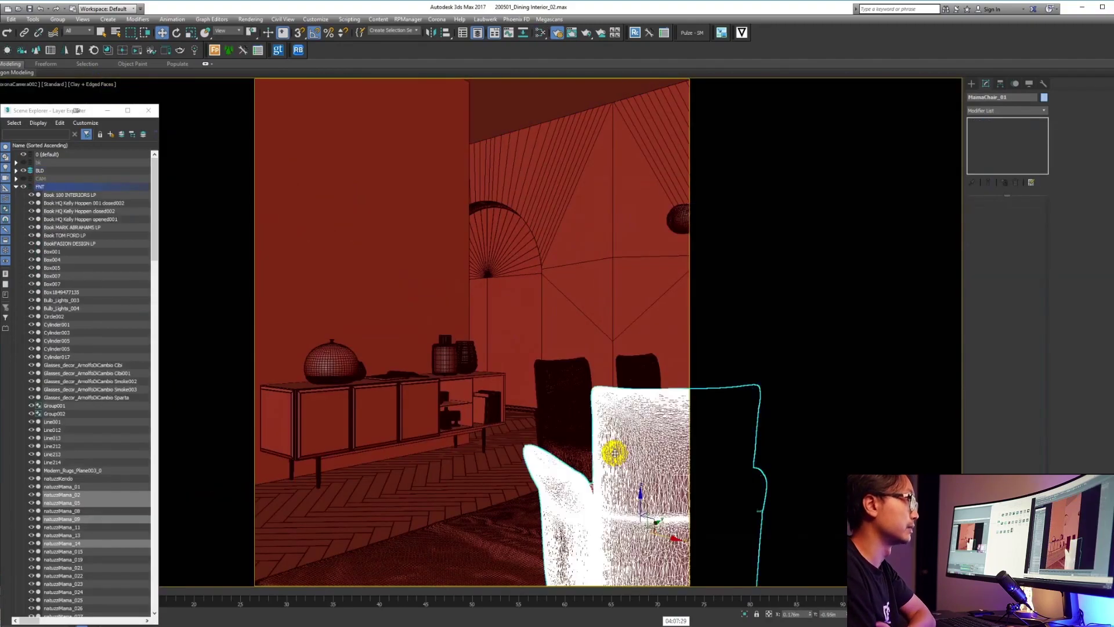
- Hide the foreground armchair that blocks the camera view
{"action": "right_click", "coordinate": [616, 457]}
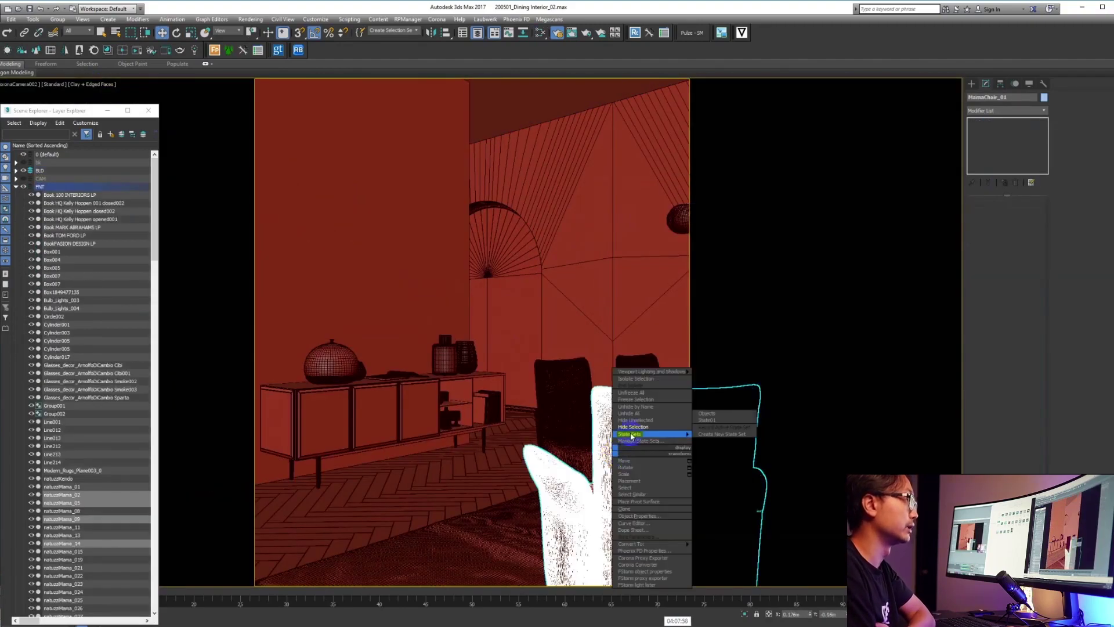
{"action": "left_click", "coordinate": [633, 427]}
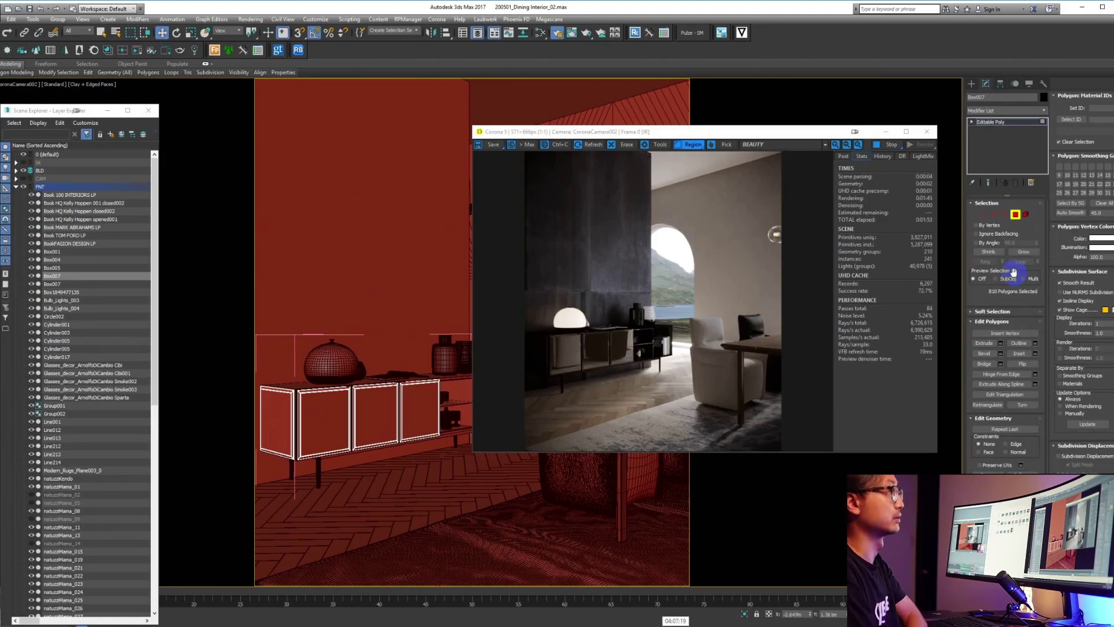
- Clear the smoothing groups on all polygons of the sideboard's door fronts and check their shading in the render
{"action": "key", "text": "ctrl+a"}
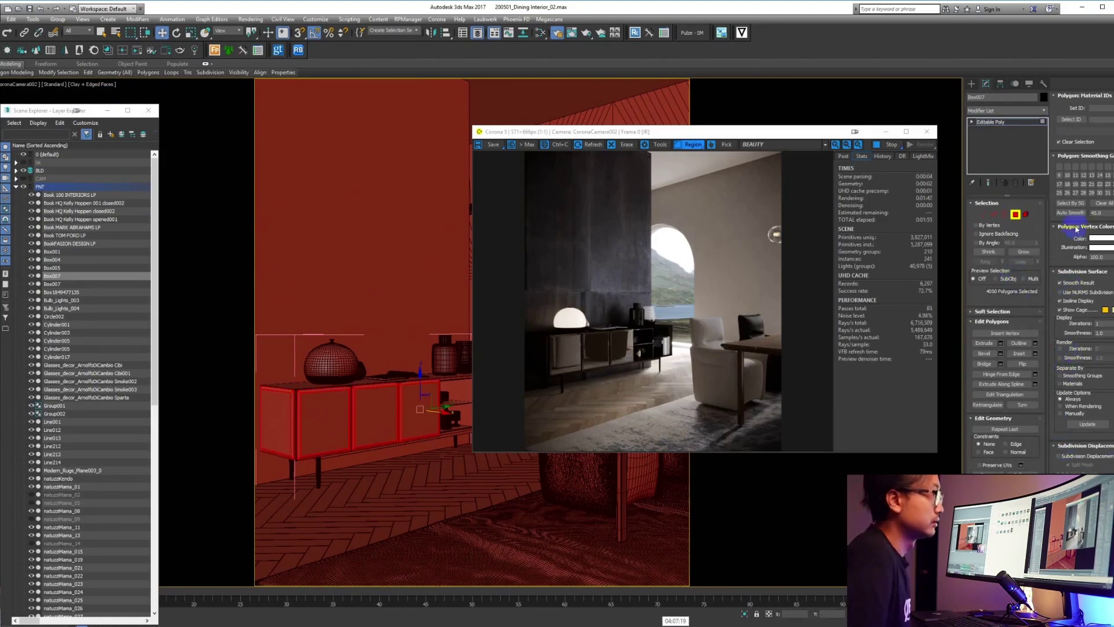
{"action": "left_click", "coordinate": [1101, 203]}
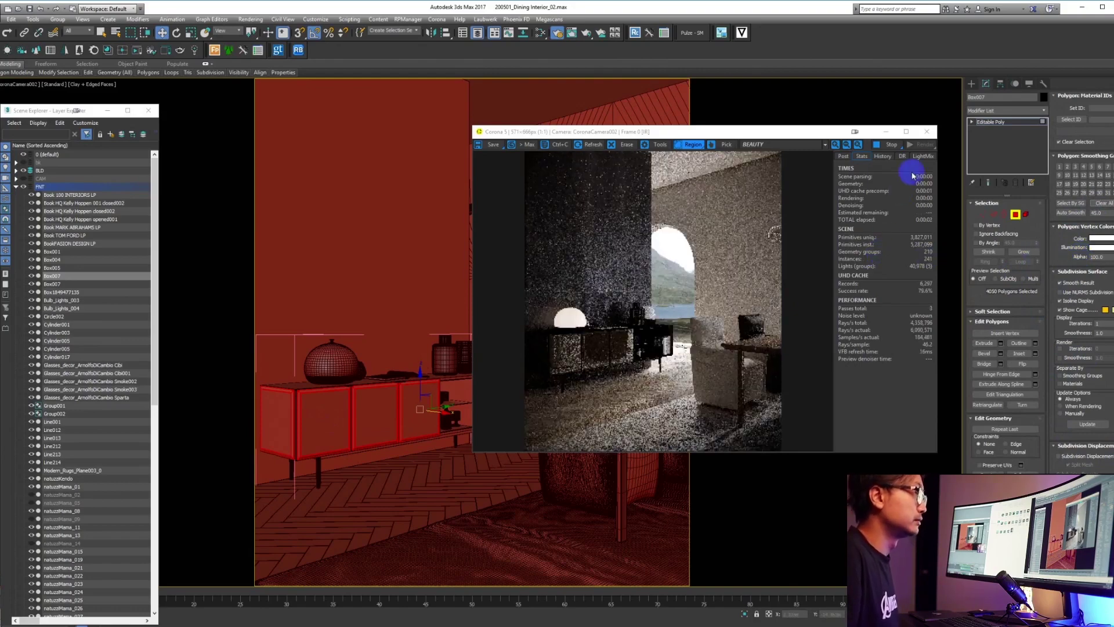
{"action": "left_click", "coordinate": [1013, 215]}
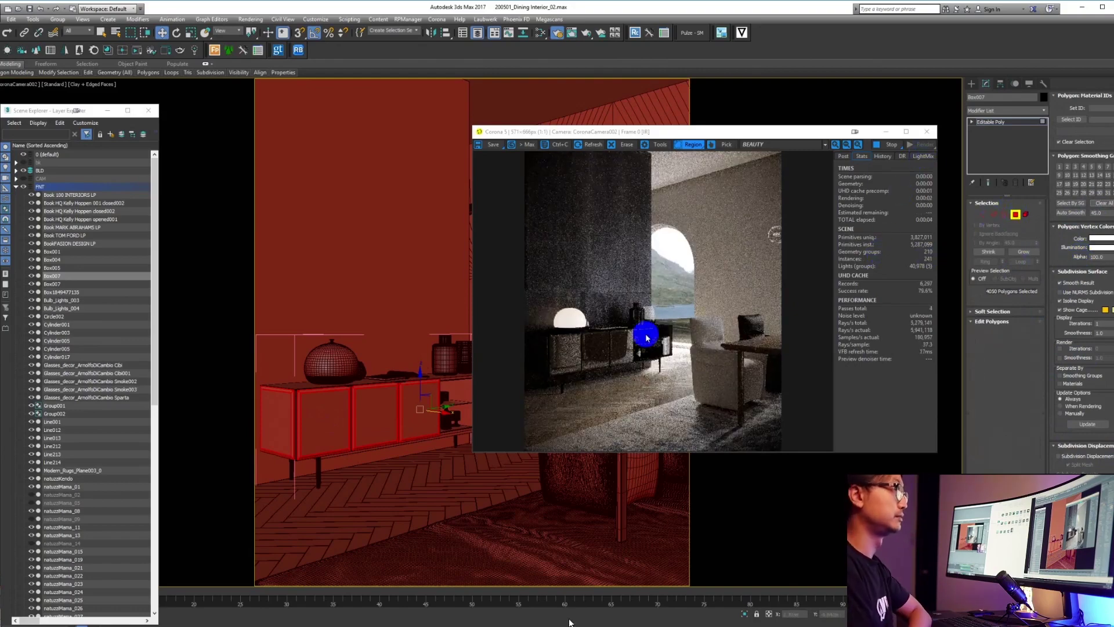
{"action": "scroll", "coordinate": [597, 358], "scroll_direction": "up", "scroll_amount": 4}
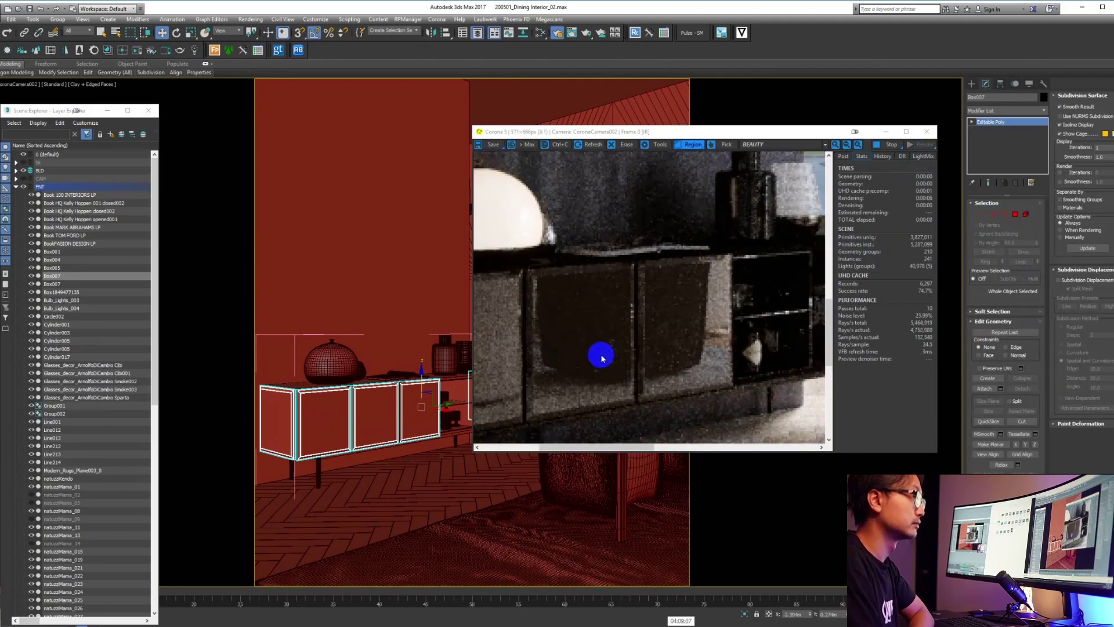
{"action": "scroll", "coordinate": [602, 357], "scroll_direction": "down", "scroll_amount": 4}
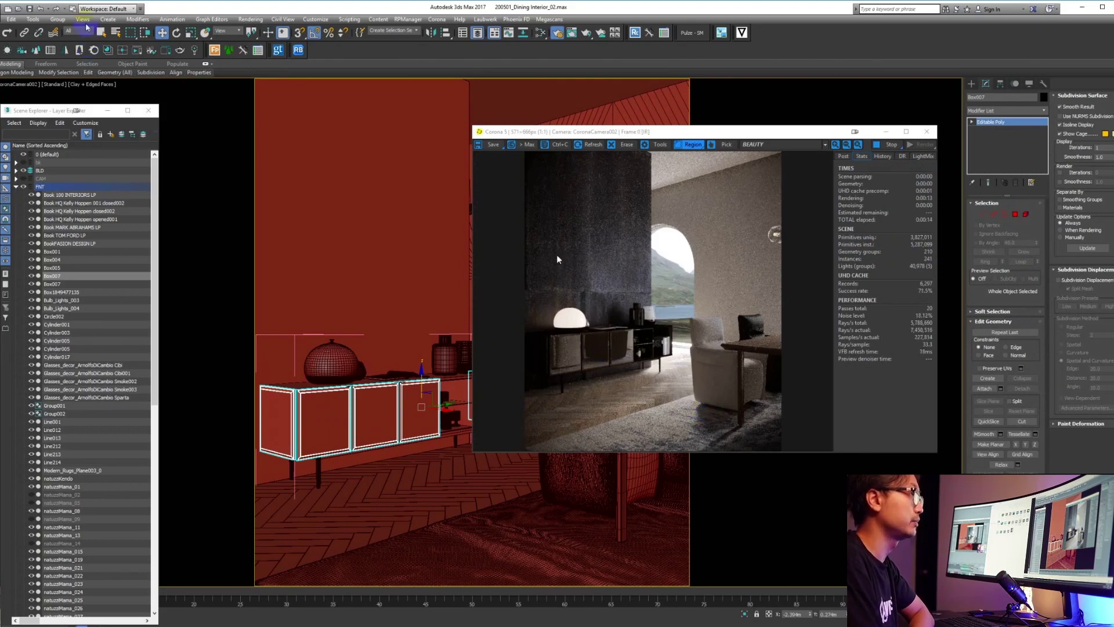
- Close the sideboard group and mirror it with its decor across the Y axis with No Clone
{"action": "left_click", "coordinate": [56, 19]}
{"action": "left_click", "coordinate": [62, 70]}
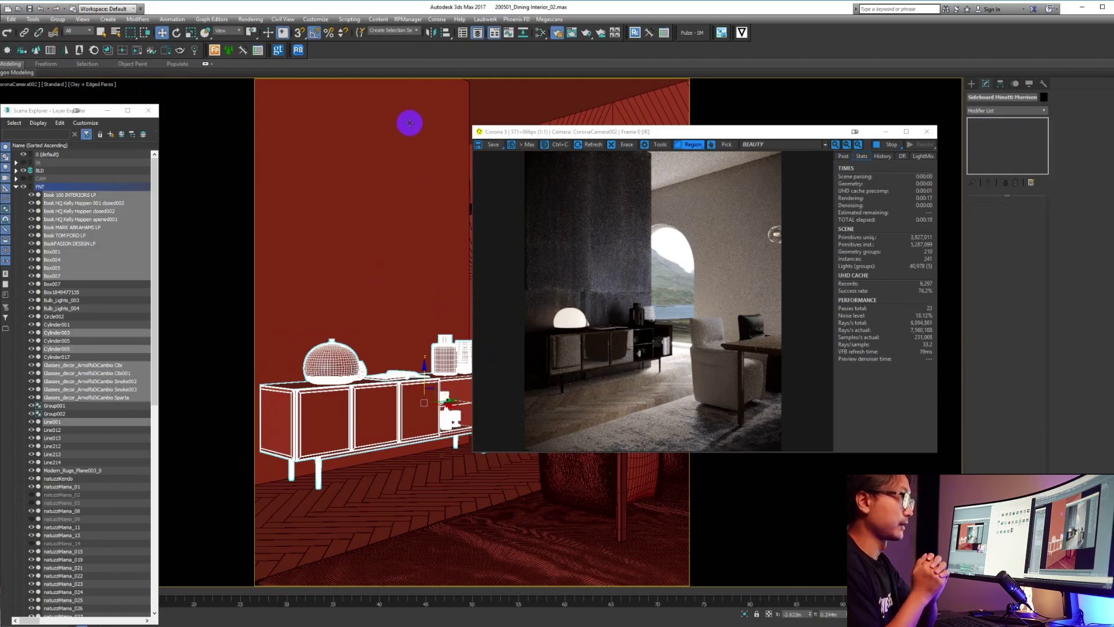
{"action": "left_click", "coordinate": [430, 33]}
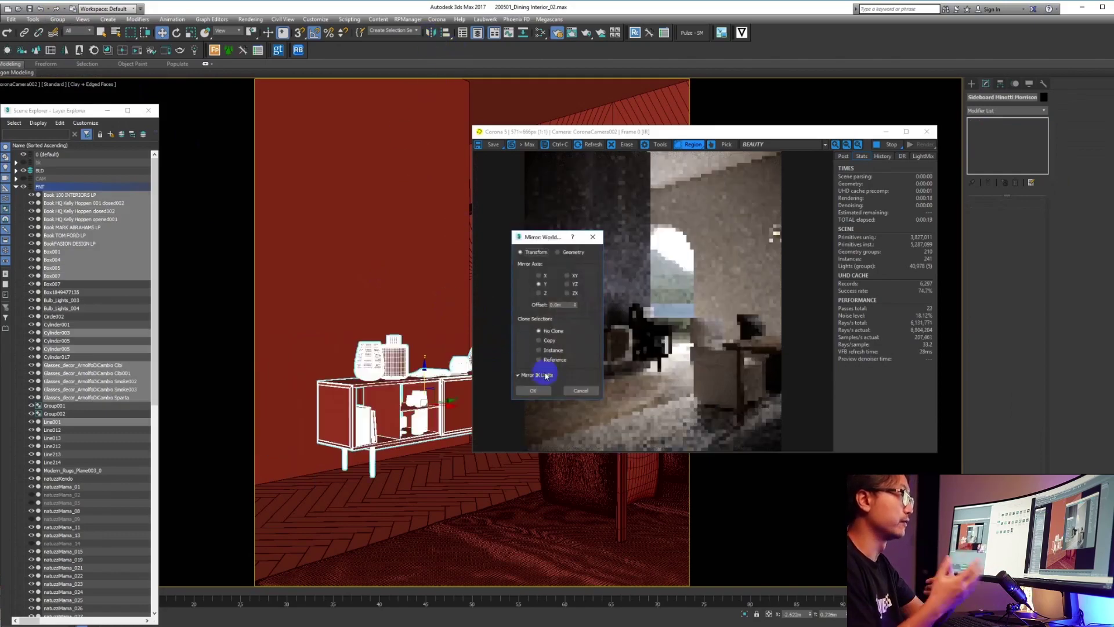
{"action": "left_click", "coordinate": [539, 391]}
- Slide the mirrored sideboard along the wall away from the arched opening and move the render window clear of it
{"action": "left_click_drag", "start_coordinate": [451, 401], "coordinate": [391, 401]}
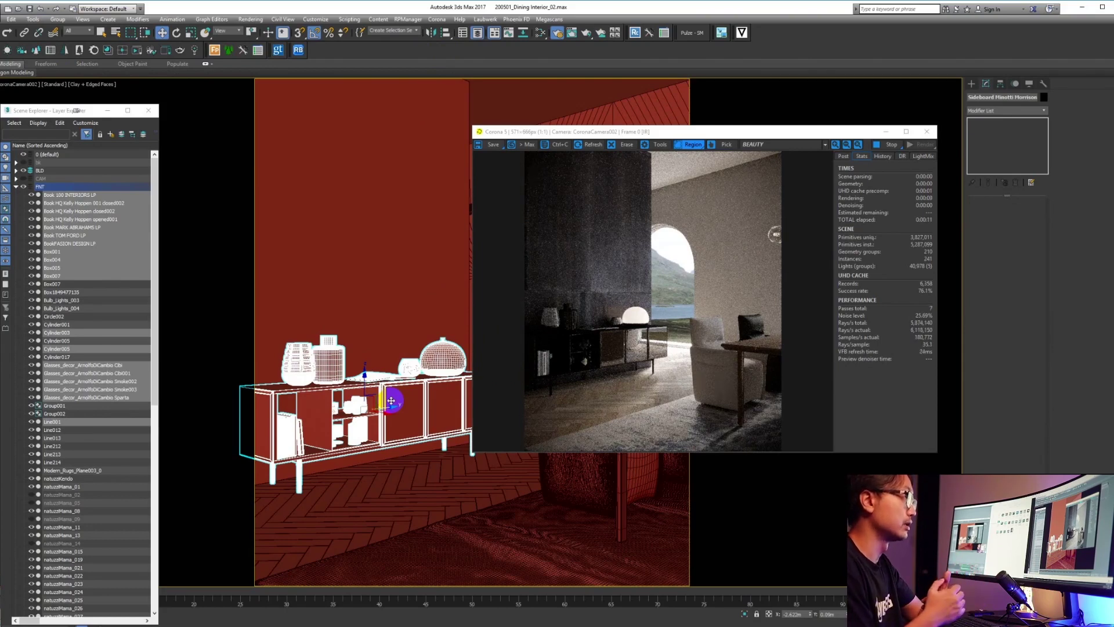
{"action": "left_click_drag", "start_coordinate": [391, 408], "coordinate": [389, 409]}
{"action": "left_click_drag", "start_coordinate": [690, 134], "coordinate": [817, 130]}
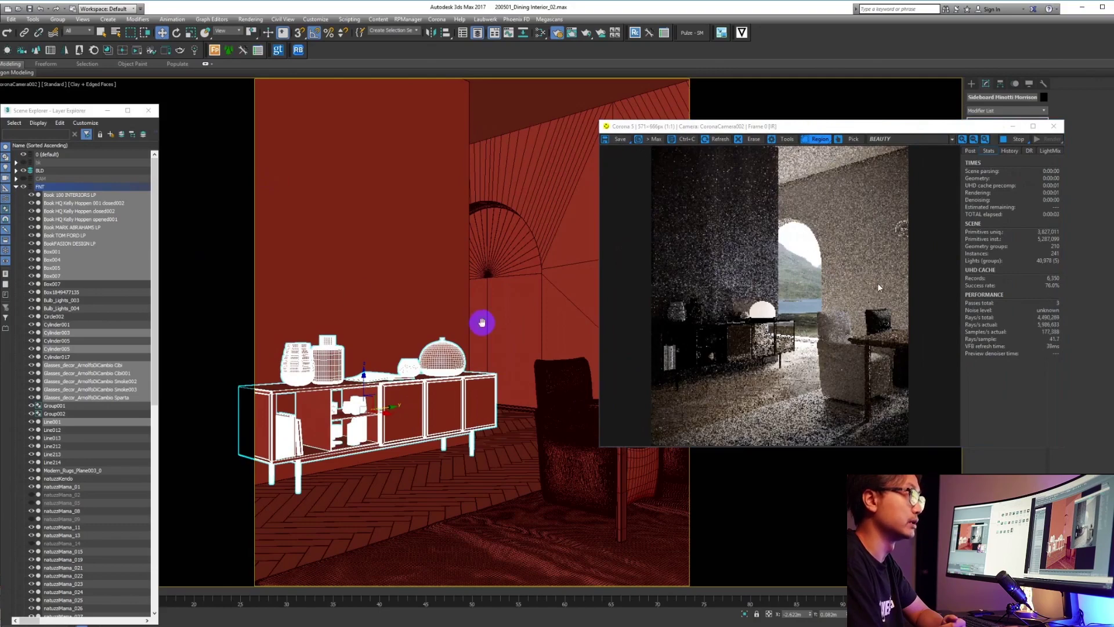
- Change the viewport layout to two side-by-side viewports in the viewport configuration
{"action": "left_click", "coordinate": [3, 84]}
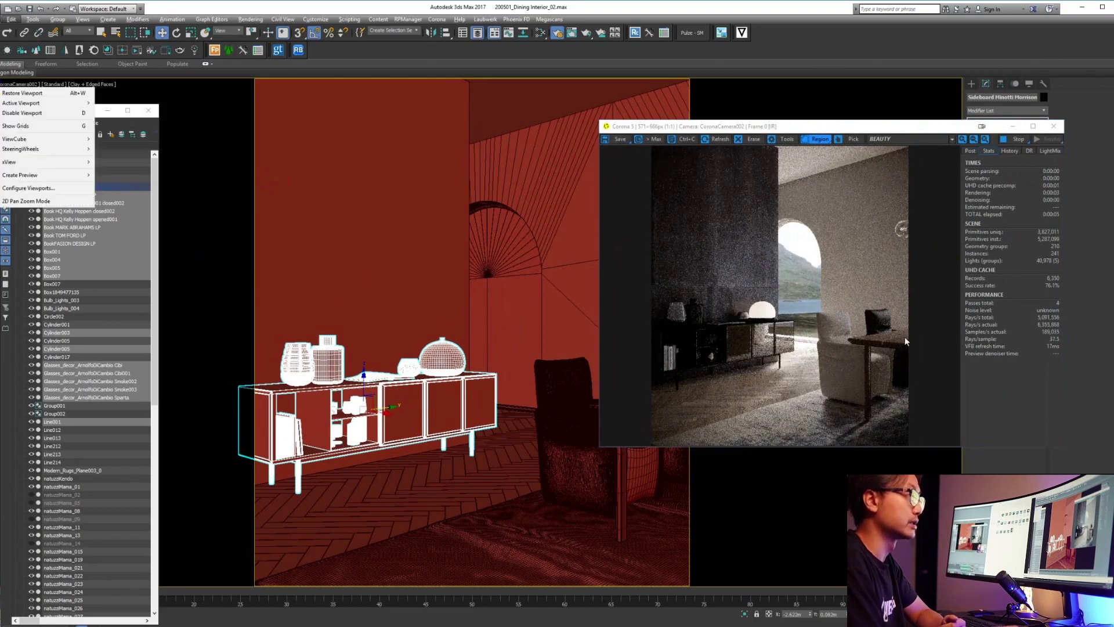
{"action": "left_click", "coordinate": [21, 188]}
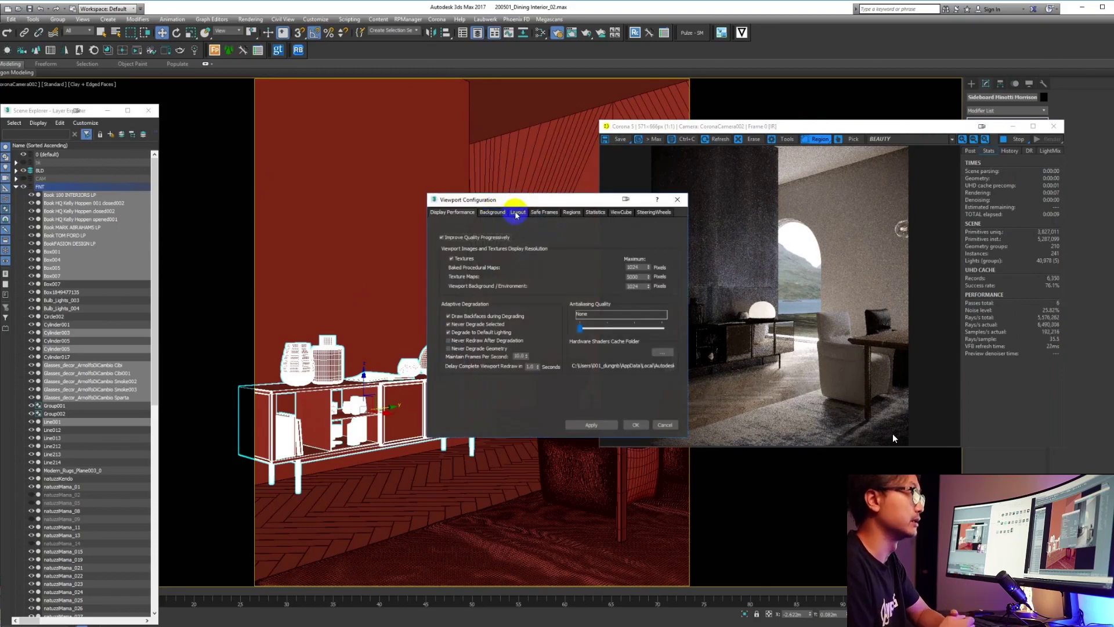
{"action": "left_click", "coordinate": [517, 212]}
{"action": "left_click", "coordinate": [496, 240]}
{"action": "left_click", "coordinate": [591, 424]}
{"action": "left_click", "coordinate": [635, 425]}
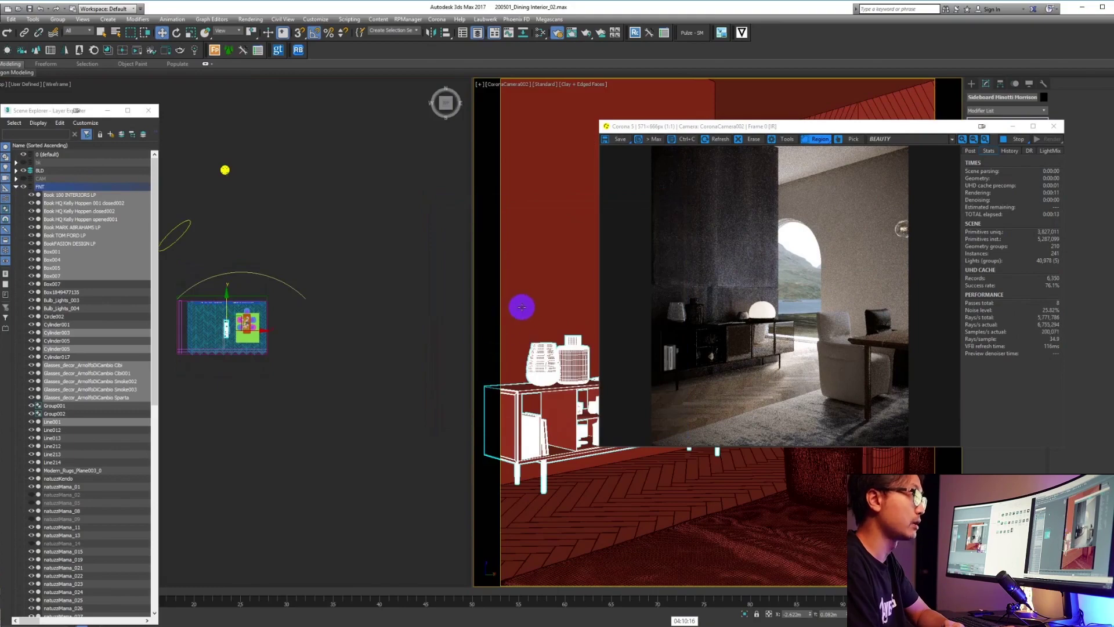
- Shift the dome lamp slightly toward the end of the sideboard in a perspective view and select the small round object beside it
{"action": "scroll", "coordinate": [313, 284], "scroll_direction": "up", "scroll_amount": 4}
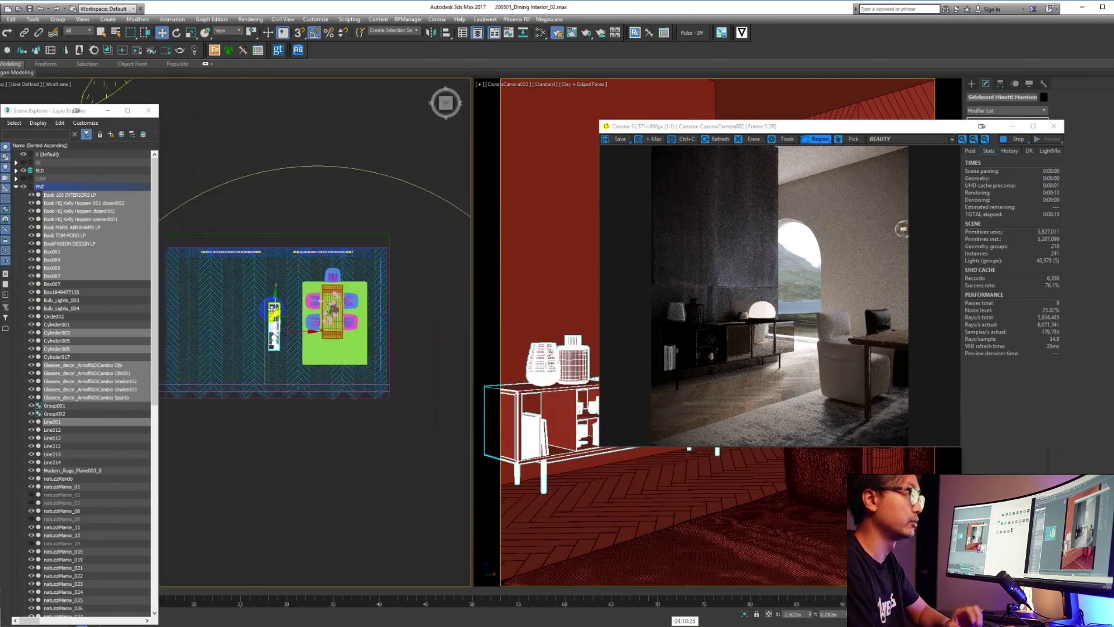
{"action": "scroll", "coordinate": [272, 309], "scroll_direction": "up", "scroll_amount": 8}
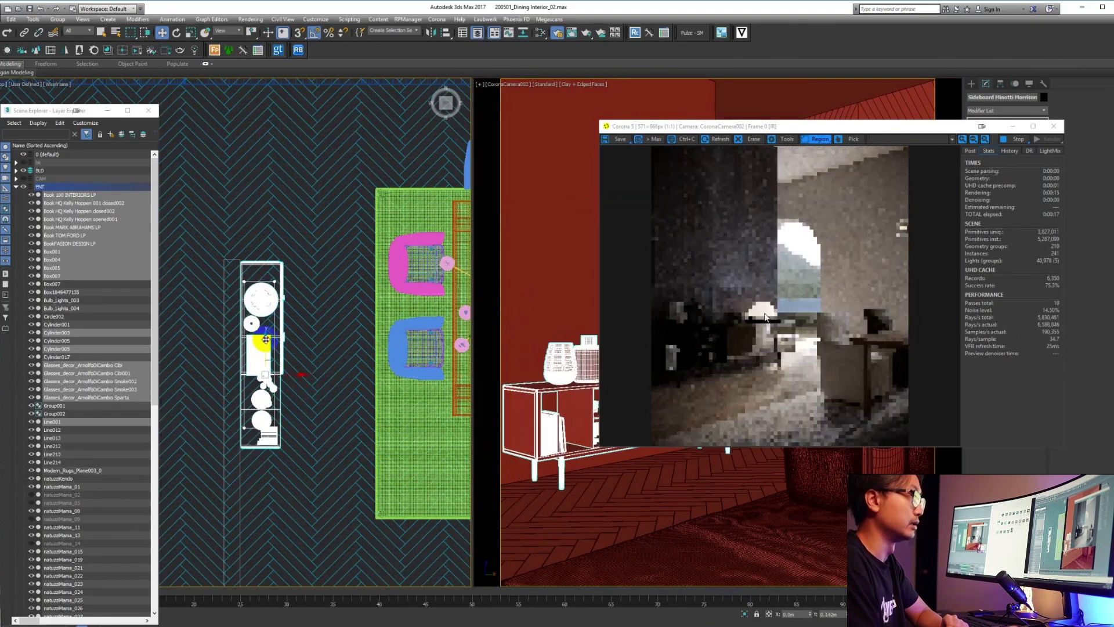
{"action": "middle_click_drag", "start_coordinate": [303, 351], "coordinate": [264, 328]}
{"action": "key", "text": "p"}
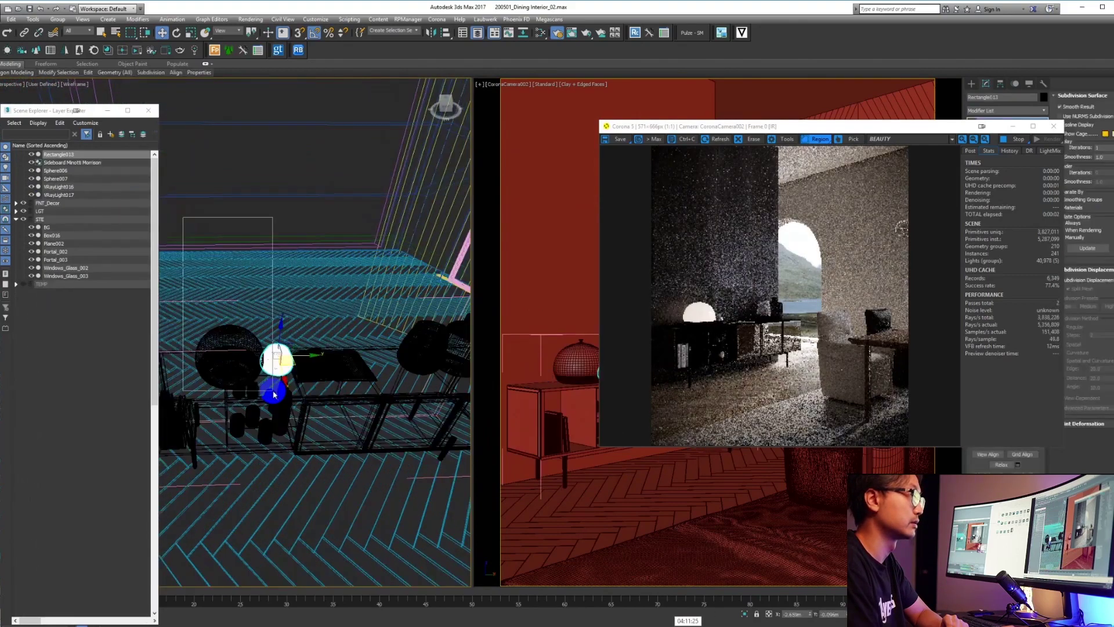
{"action": "key", "text": "w"}
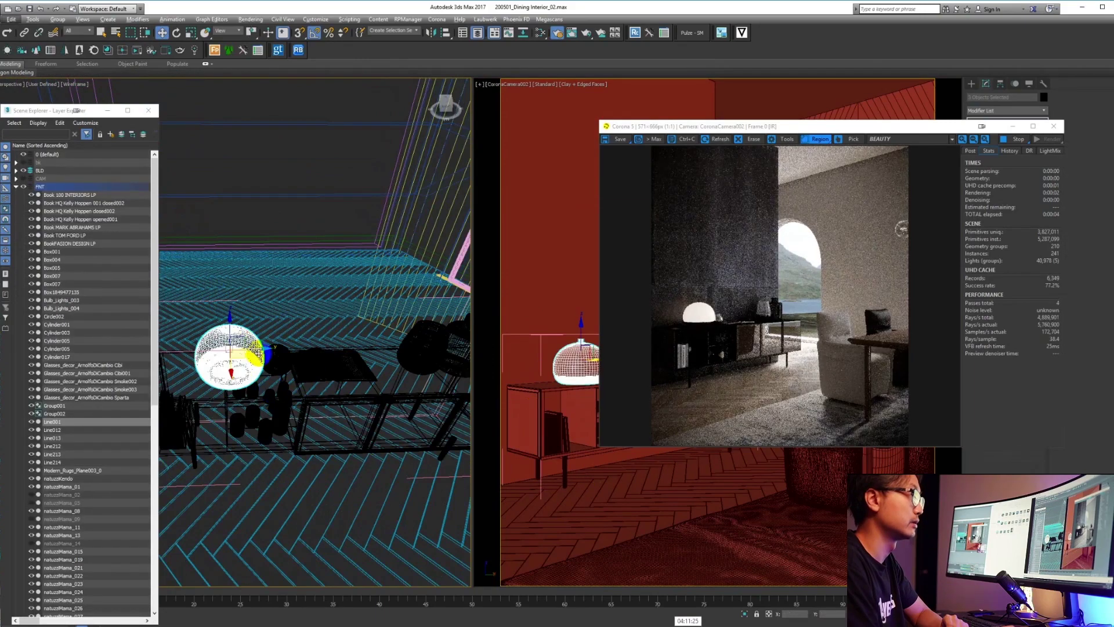
{"action": "left_click_drag", "start_coordinate": [254, 350], "coordinate": [242, 351]}
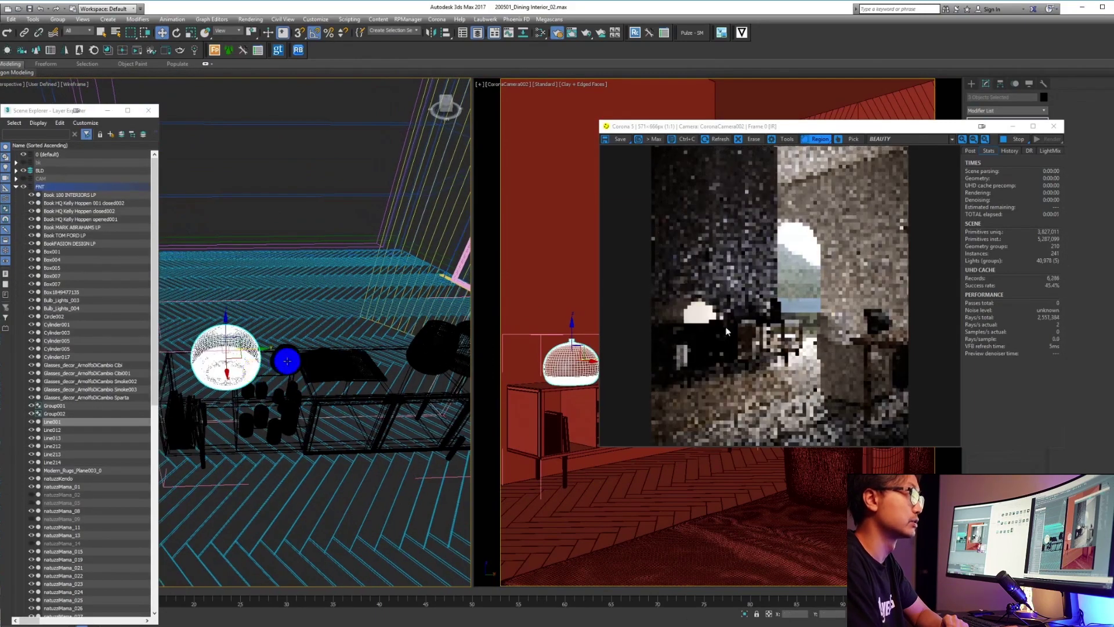
{"action": "left_click", "coordinate": [281, 360]}
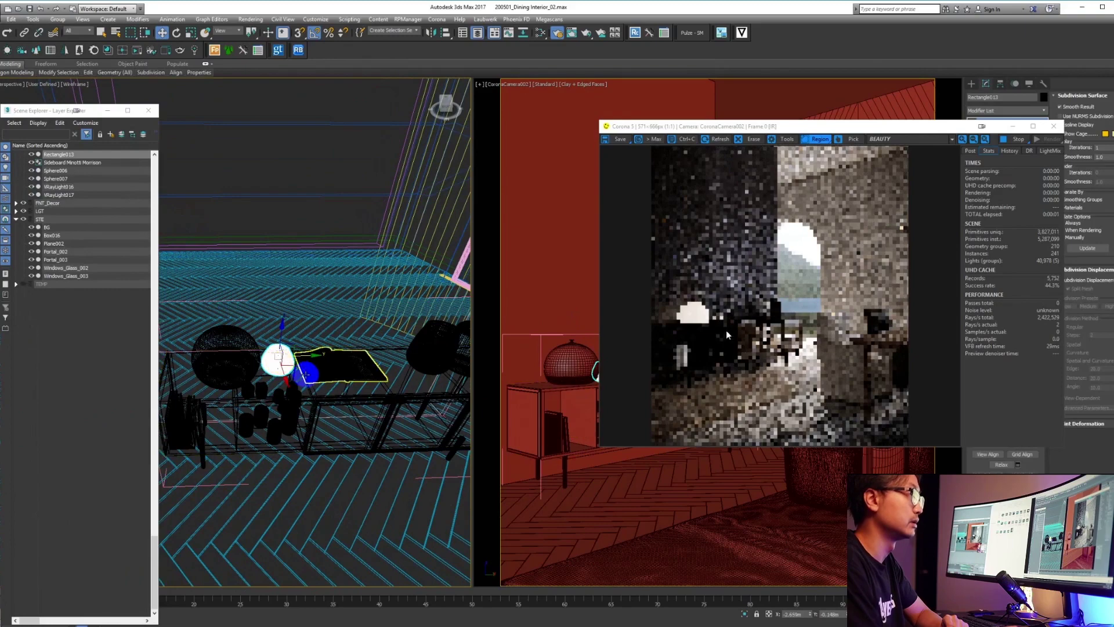
- Move the render window off the camera view and isolate the sideboard cabinet
{"action": "left_click", "coordinate": [756, 136]}
{"action": "left_click_drag", "start_coordinate": [756, 135], "coordinate": [187, 153]}
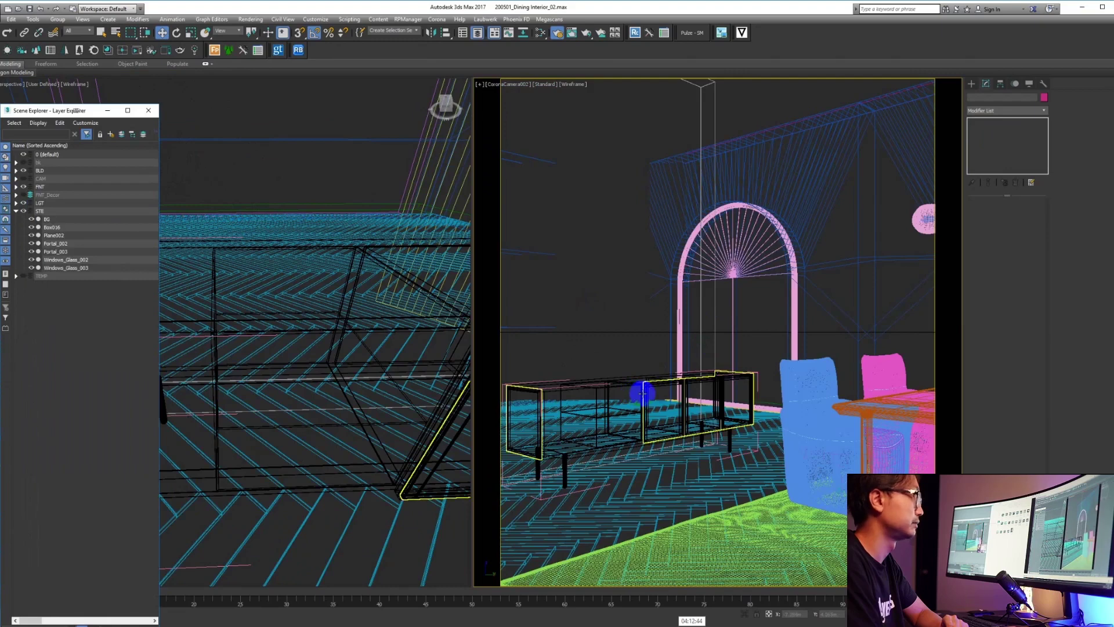
{"action": "key", "text": "alt+q"}
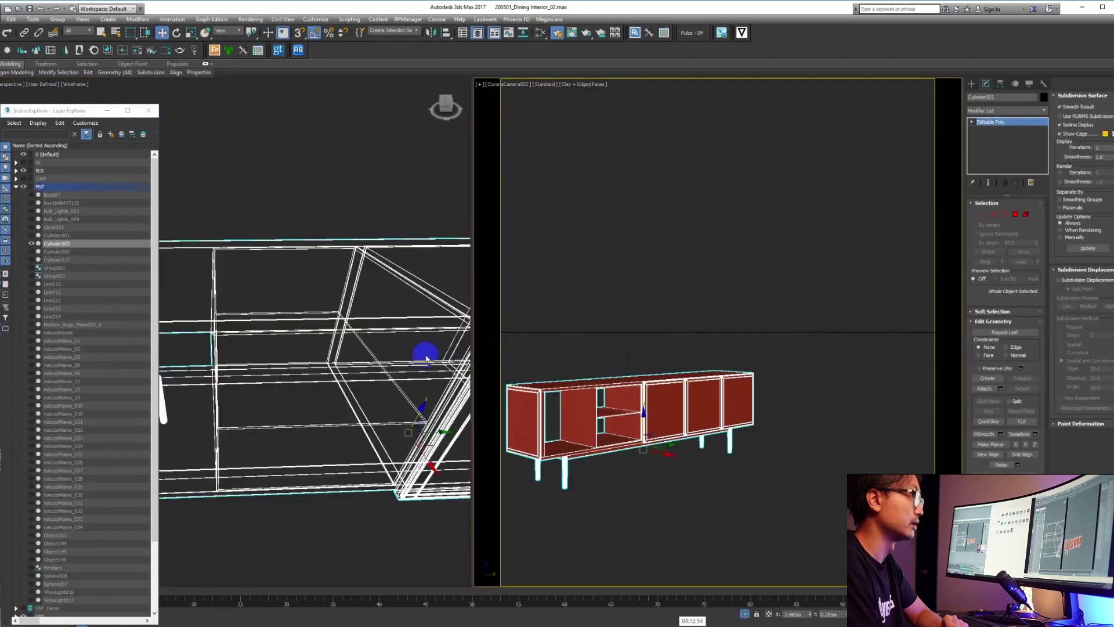
- Select the vertices along the top of the isolated sideboard cabinet
{"action": "key", "text": "1"}
{"action": "middle_click_drag", "start_coordinate": [322, 347], "coordinate": [344, 318]}
{"action": "scroll", "coordinate": [324, 317], "scroll_direction": "down", "scroll_amount": 3}
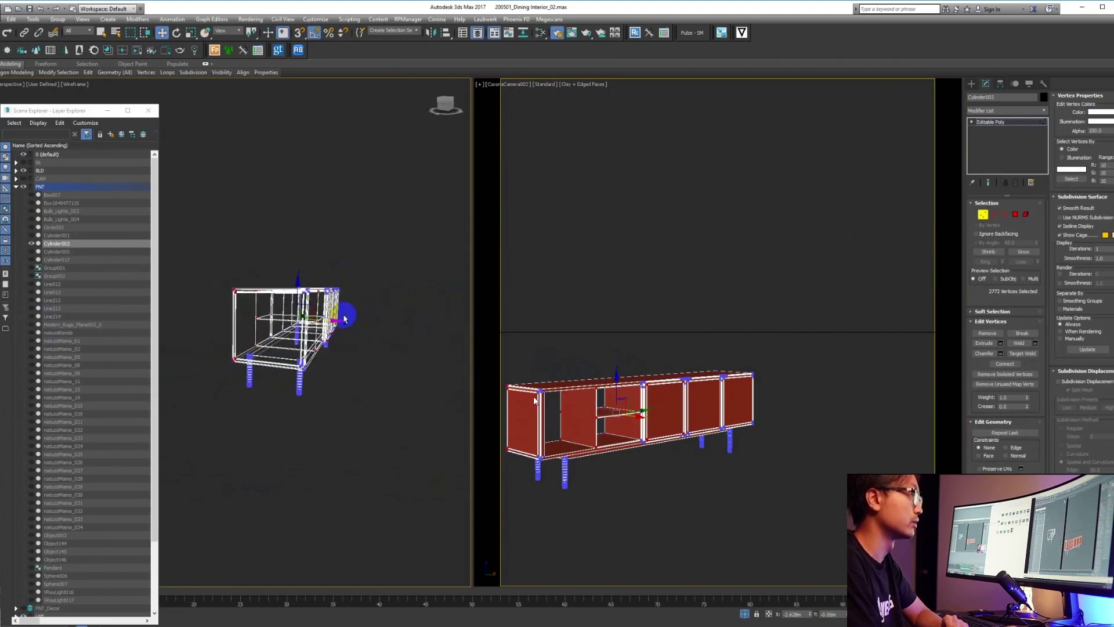
{"action": "left_click_drag", "start_coordinate": [207, 251], "coordinate": [383, 307]}
{"action": "middle_click_drag", "start_coordinate": [378, 344], "coordinate": [334, 345], "text": "alt"}
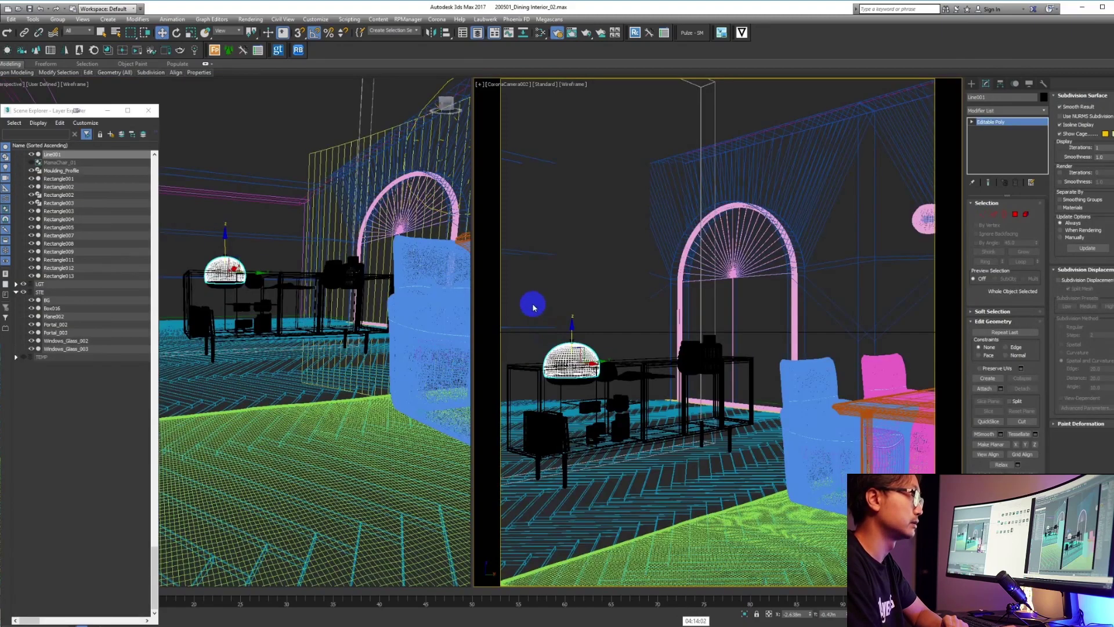
- Draw a thin box about 0.9 m by 0.7 m on the dark wall above the sideboard as a picture panel
{"action": "left_click_drag", "start_coordinate": [530, 303], "coordinate": [717, 400]}
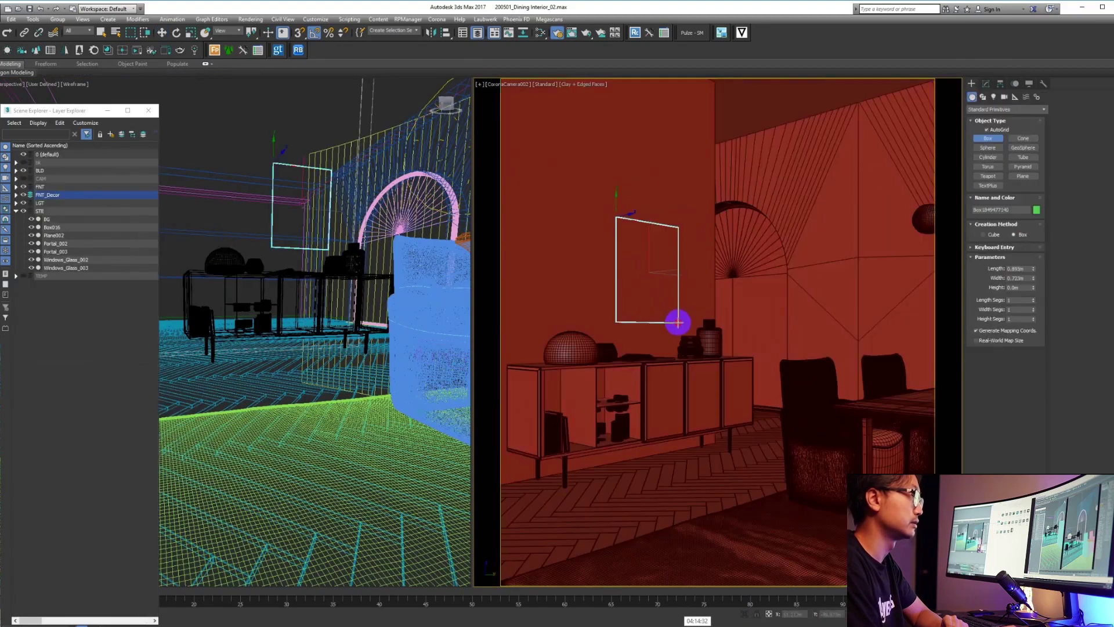
{"action": "left_click_drag", "start_coordinate": [676, 323], "coordinate": [678, 322]}
- Select the upper vertices of the sideboard cabinet in the perspective view
{"action": "left_click_drag", "start_coordinate": [394, 287], "coordinate": [166, 248]}
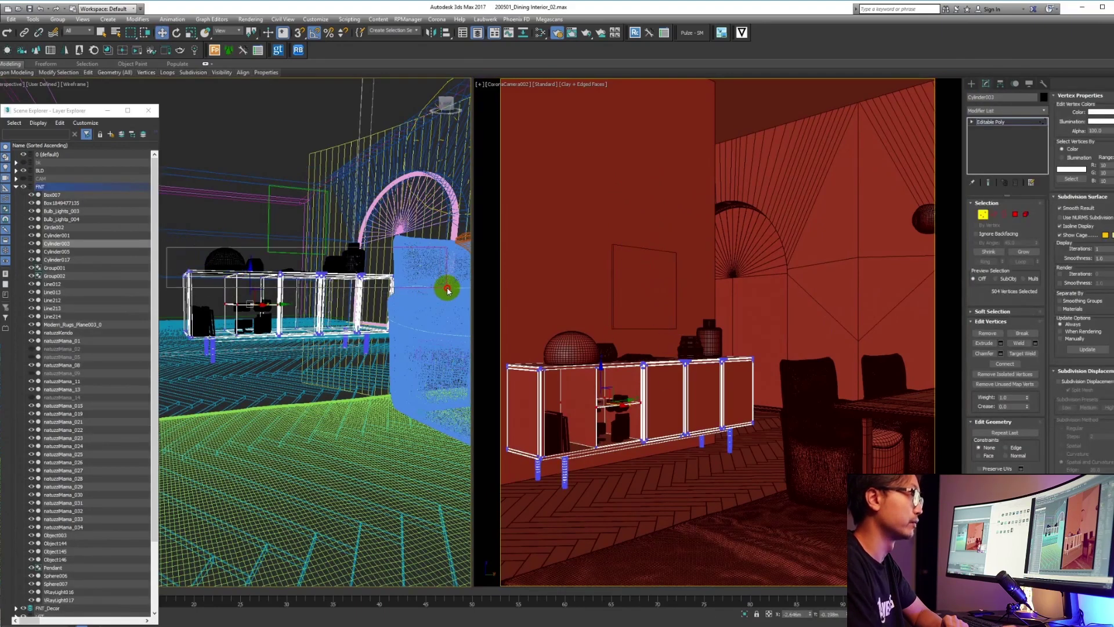
{"action": "left_click_drag", "start_coordinate": [448, 290], "coordinate": [448, 290]}
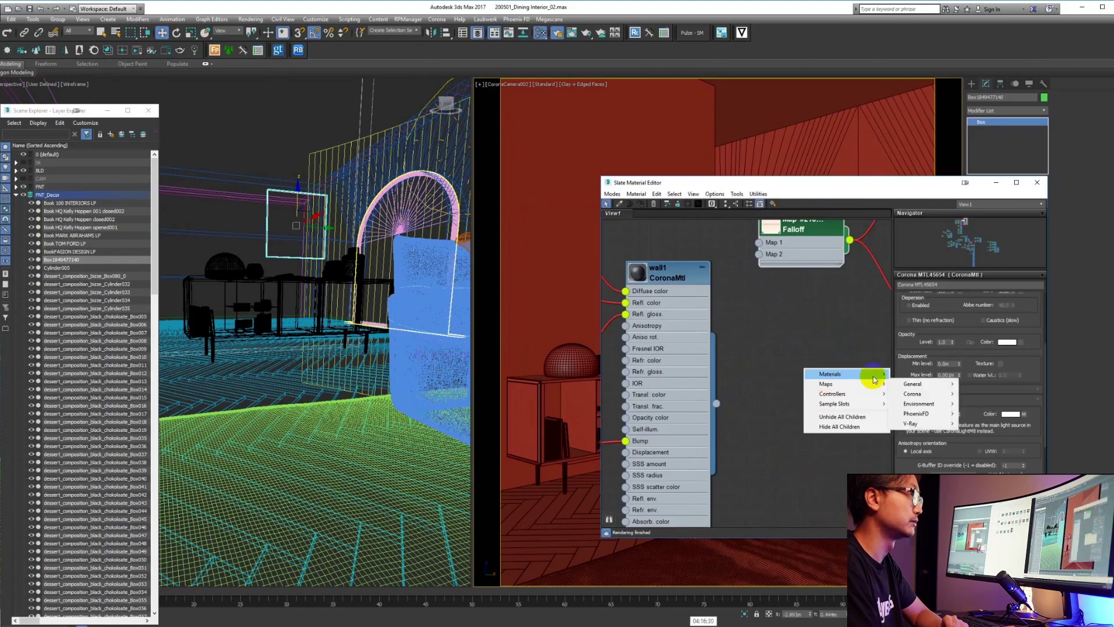
- Start adding a new material for the picture box in the Slate Material Editor
{"action": "left_click", "coordinate": [818, 371]}
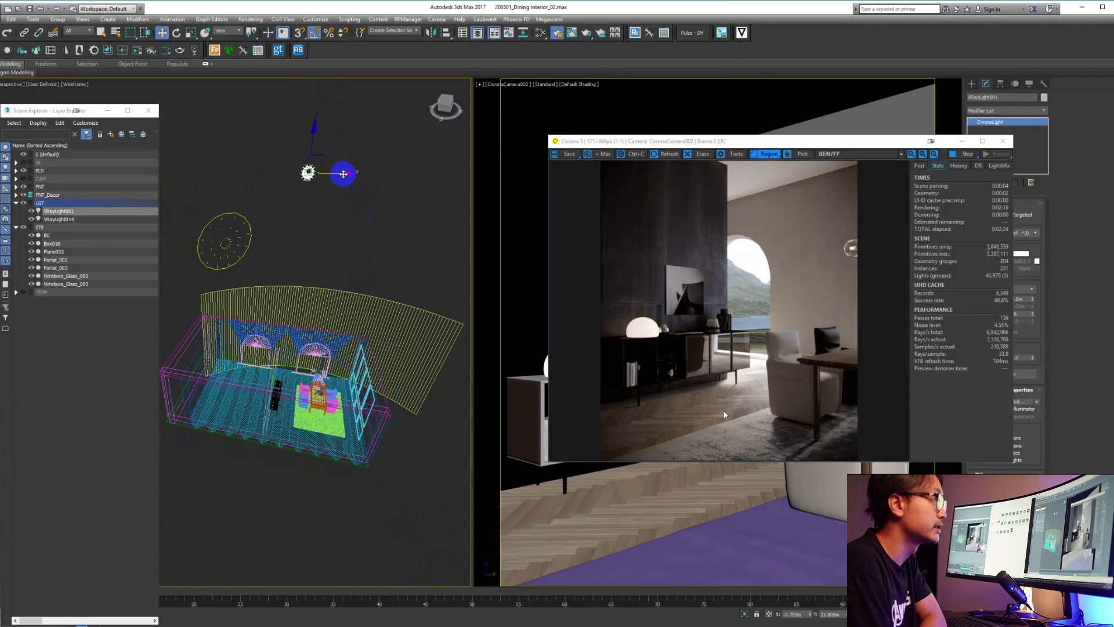
- Shift the VRayLight001 light along the X axis in the top view and open the render element choices of the interactive render
{"action": "key", "text": "t"}
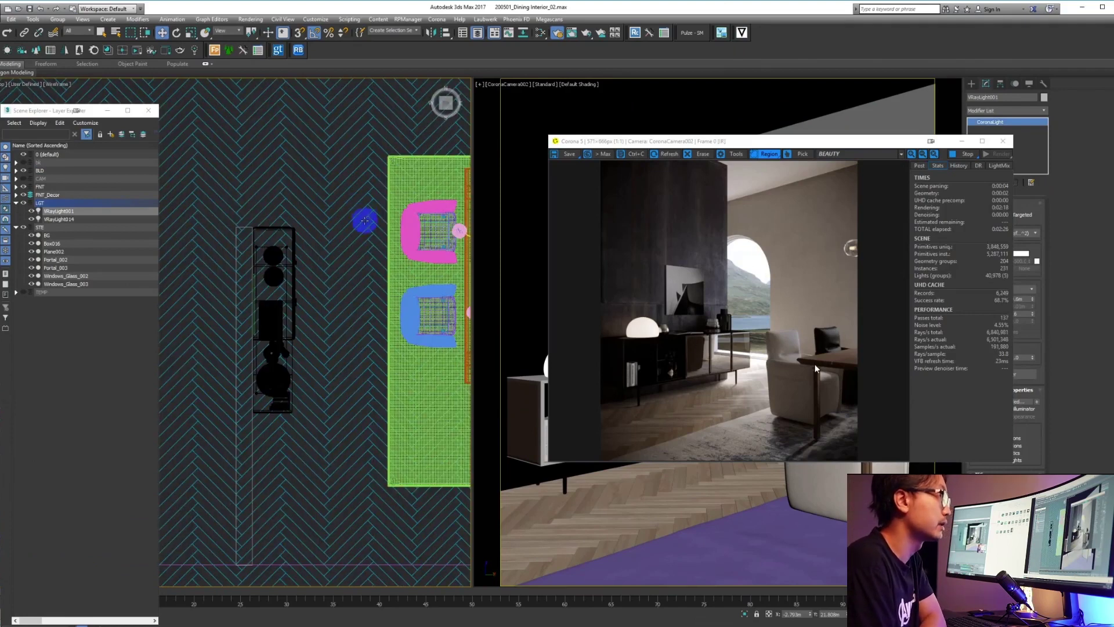
{"action": "middle_click_drag", "start_coordinate": [362, 277], "coordinate": [286, 398]}
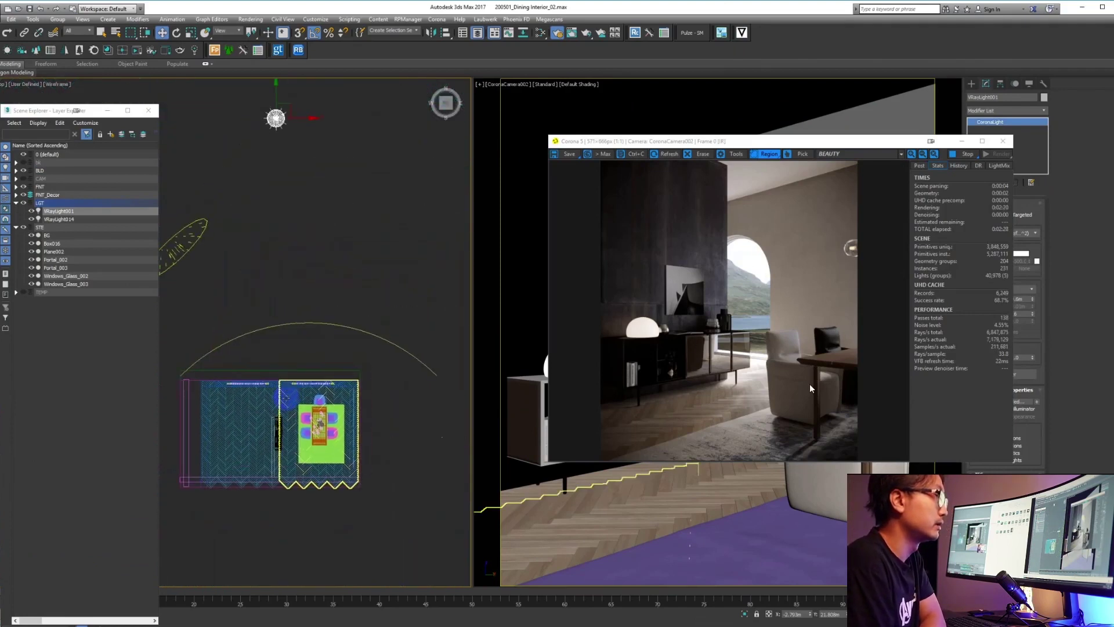
{"action": "left_click_drag", "start_coordinate": [305, 118], "coordinate": [352, 120]}
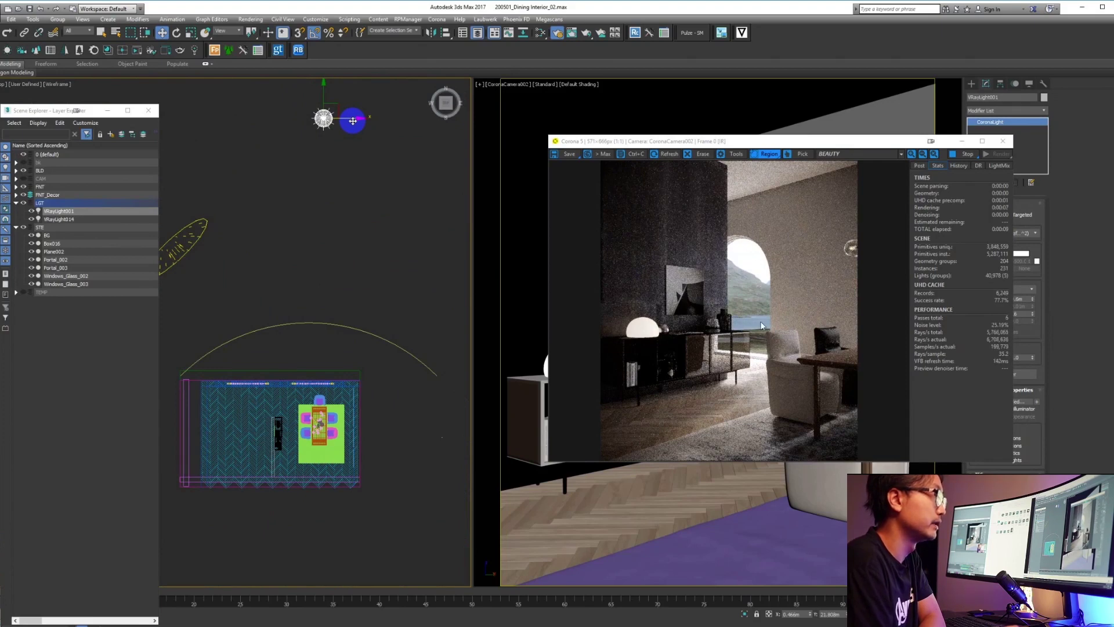
{"action": "left_click", "coordinate": [850, 154]}
{"action": "left_click", "coordinate": [836, 253]}
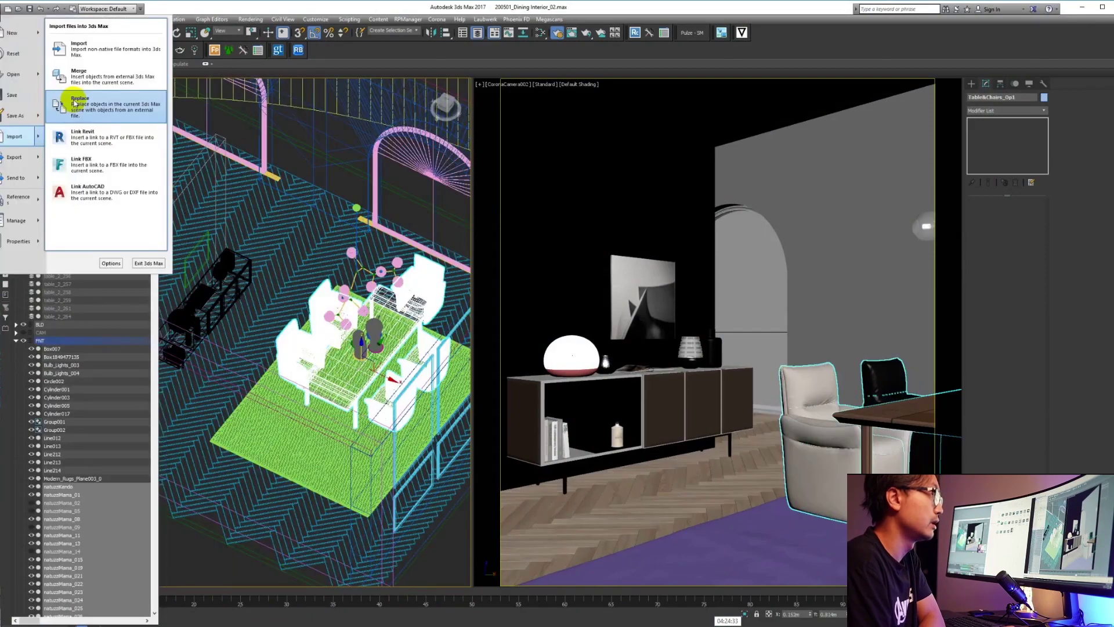
- Merge capitol_table_chair_set_2013.max from the 02 KITCHEN & DINING model folder into the scene
{"action": "left_click", "coordinate": [81, 79]}
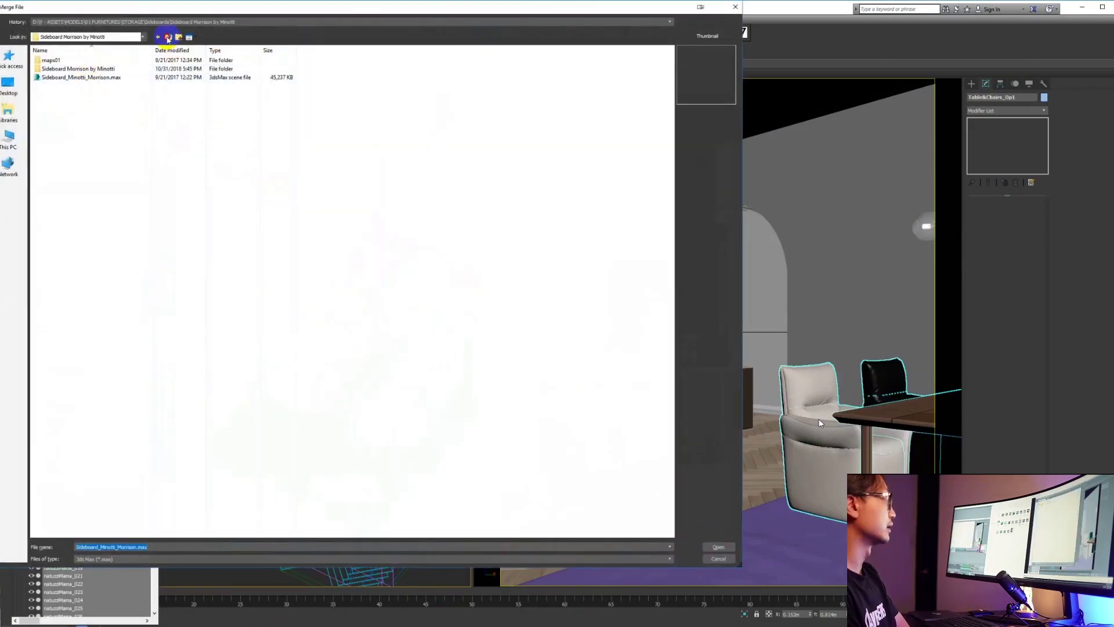
{"action": "left_click", "coordinate": [168, 38]}
{"action": "left_click", "coordinate": [168, 38]}
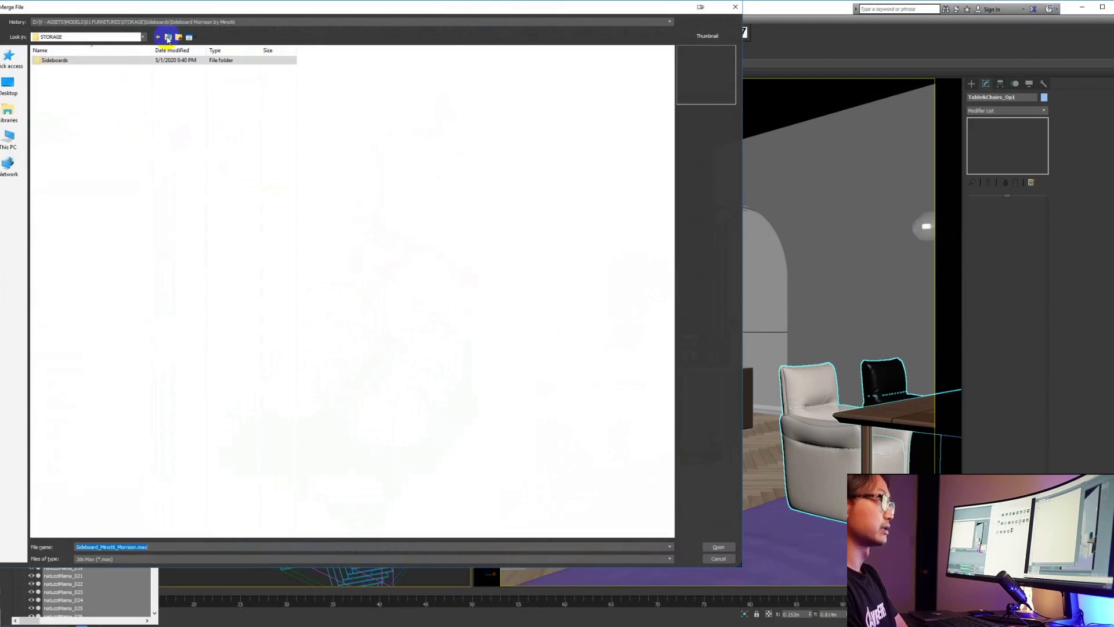
{"action": "left_click", "coordinate": [167, 38]}
{"action": "left_click", "coordinate": [168, 38]}
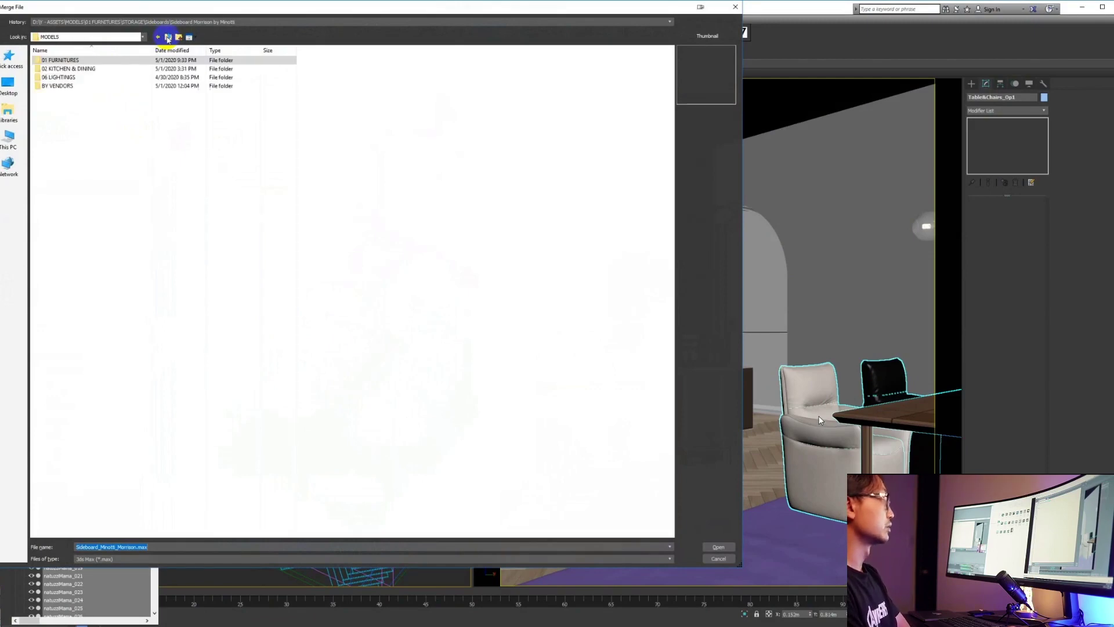
{"action": "double_click", "coordinate": [74, 68]}
{"action": "double_click", "coordinate": [55, 60]}
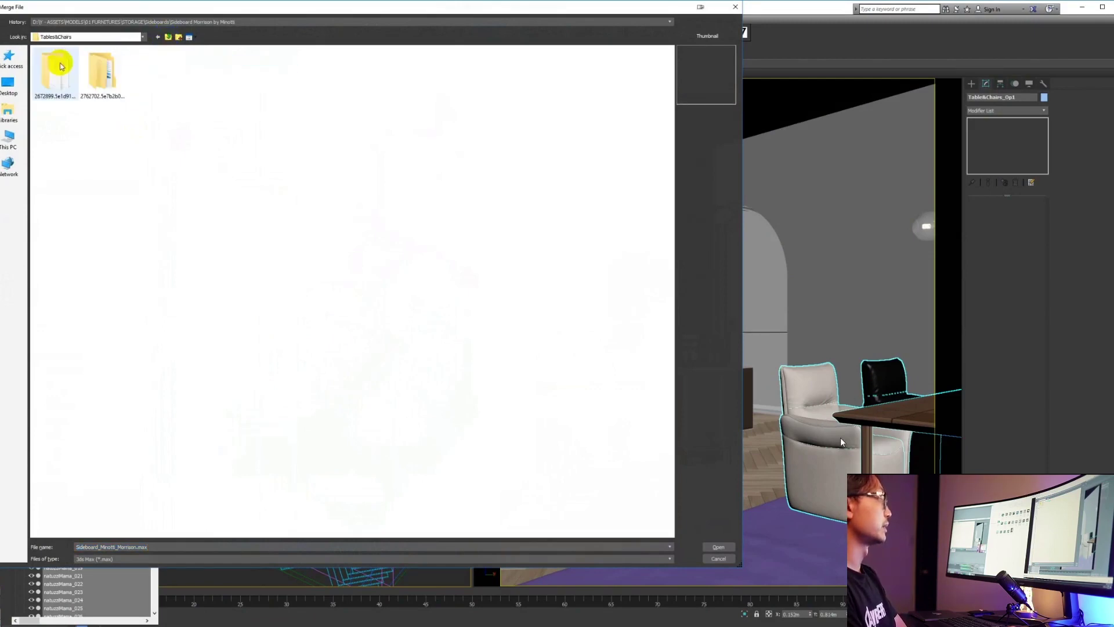
{"action": "double_click", "coordinate": [68, 93]}
{"action": "left_click", "coordinate": [64, 60]}
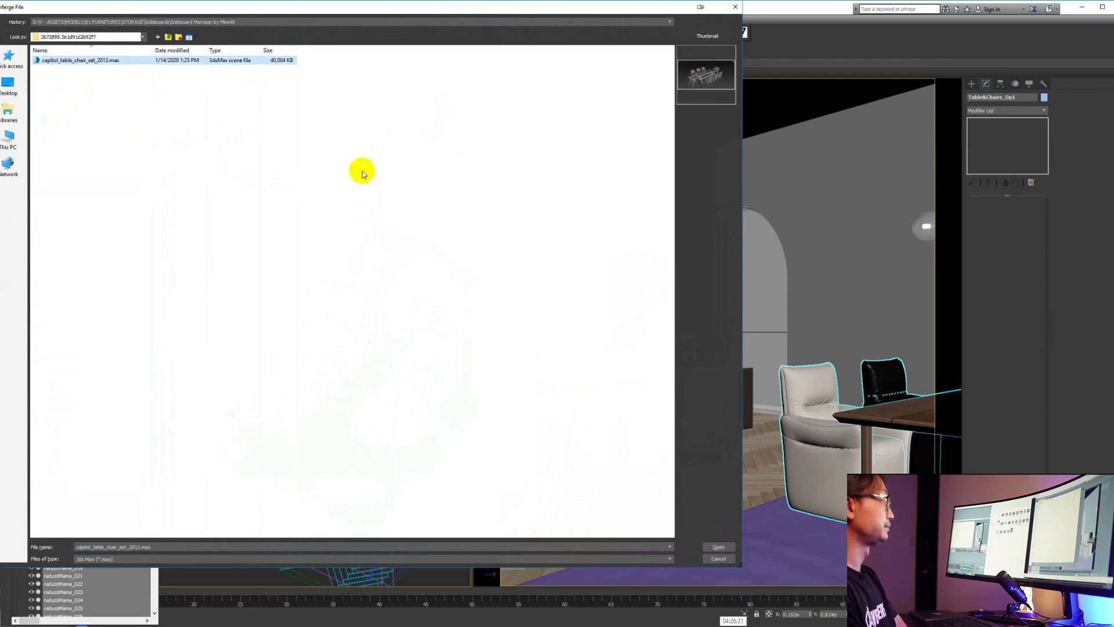
{"action": "left_click", "coordinate": [718, 547]}
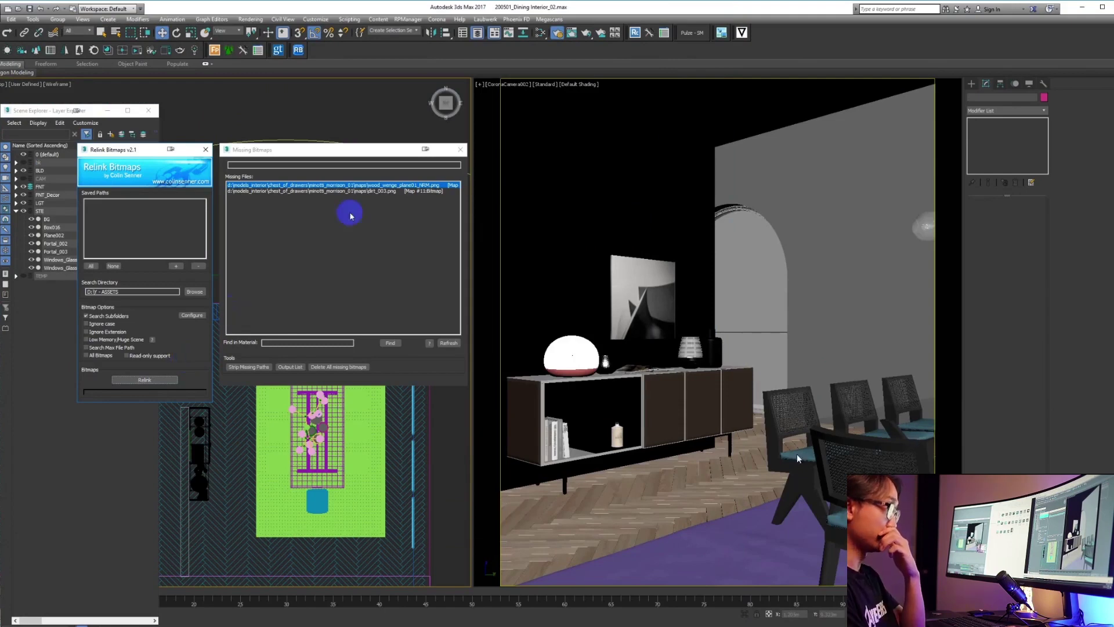
- Close the missing bitmaps list and examine the merged dining set in the interactive render
{"action": "left_click", "coordinate": [460, 150]}
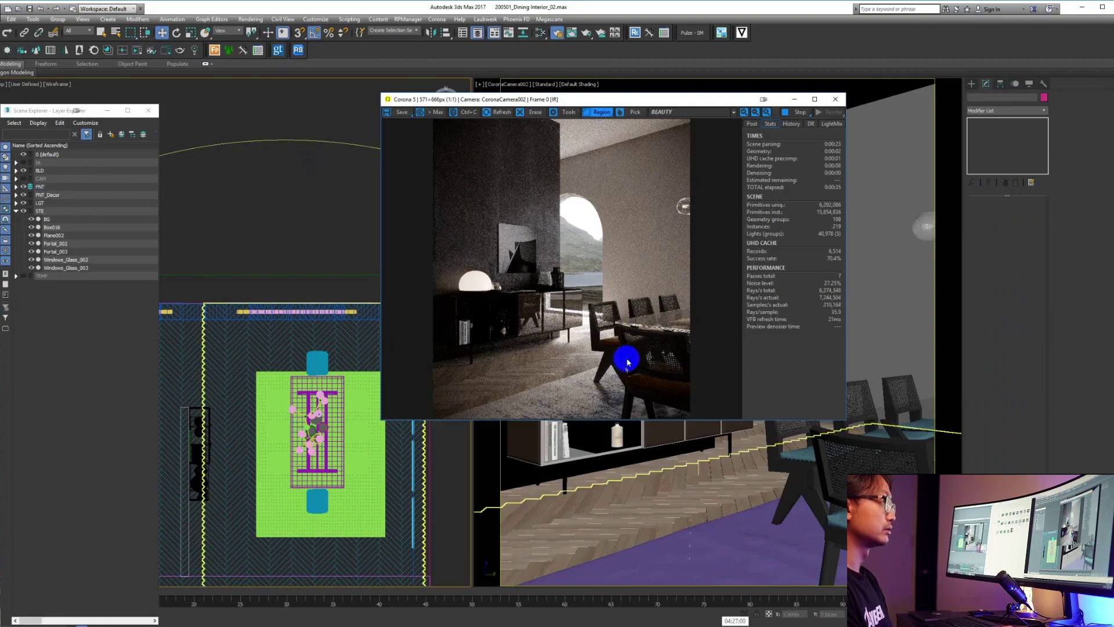
{"action": "scroll", "coordinate": [628, 356], "scroll_direction": "up", "scroll_amount": 2}
{"action": "scroll", "coordinate": [637, 314], "scroll_direction": "down", "scroll_amount": 2}
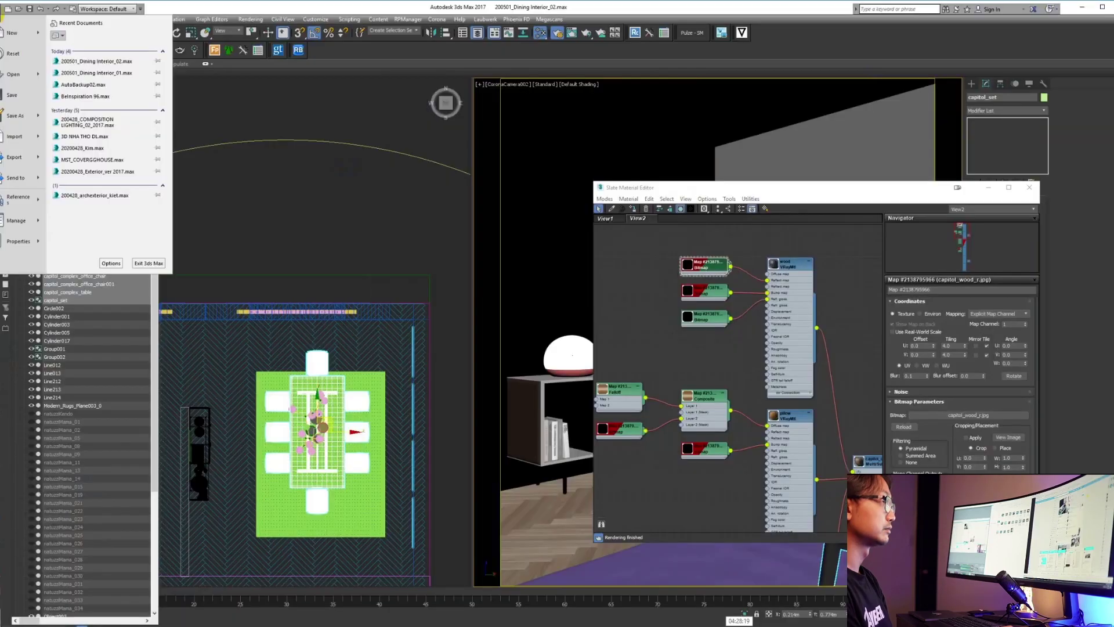
- Save the scene as 200501_Dining Interior_03.max
{"action": "left_click", "coordinate": [11, 94]}
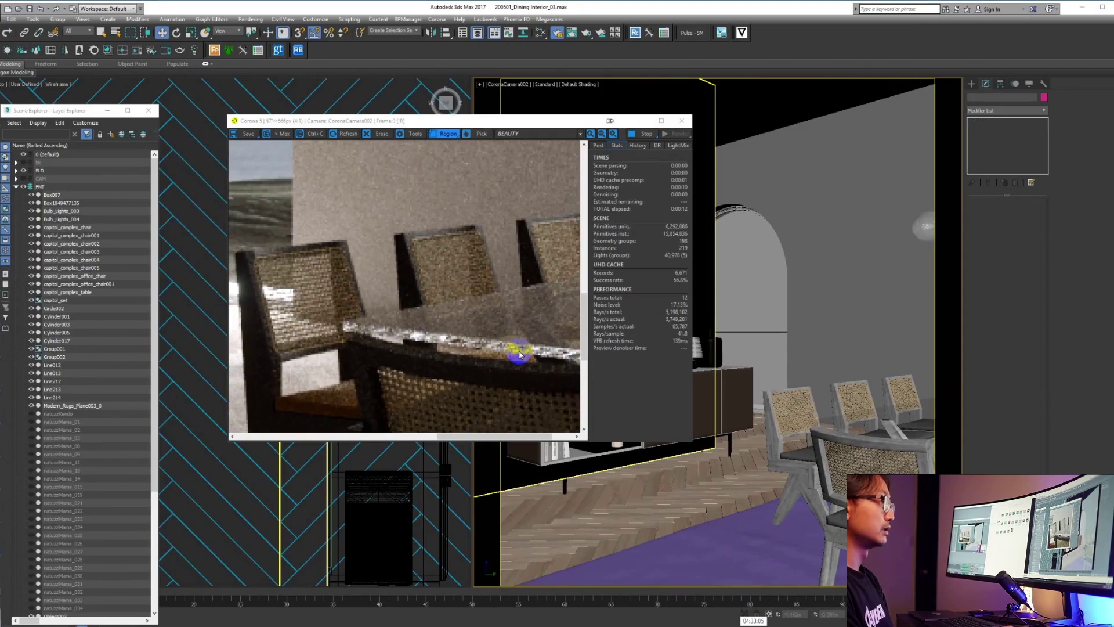
- Switch the camera viewport to Clay shading and check the dining chairs in the interactive render
{"action": "left_click", "coordinate": [585, 85]}
{"action": "left_click", "coordinate": [604, 142]}
{"action": "left_click", "coordinate": [804, 439]}
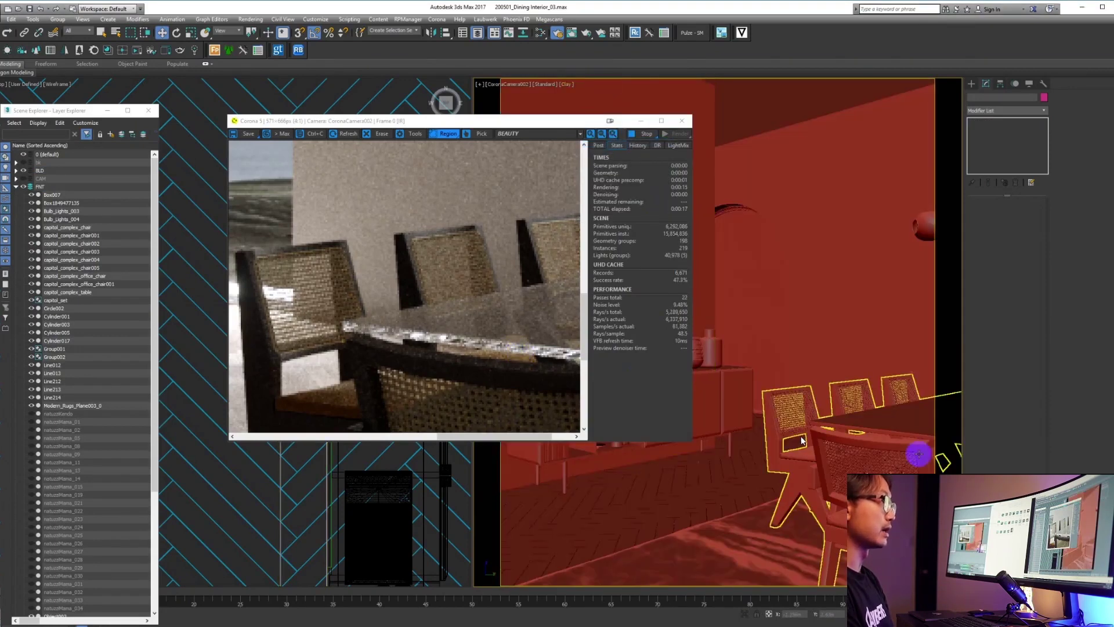
{"action": "left_click", "coordinate": [726, 405]}
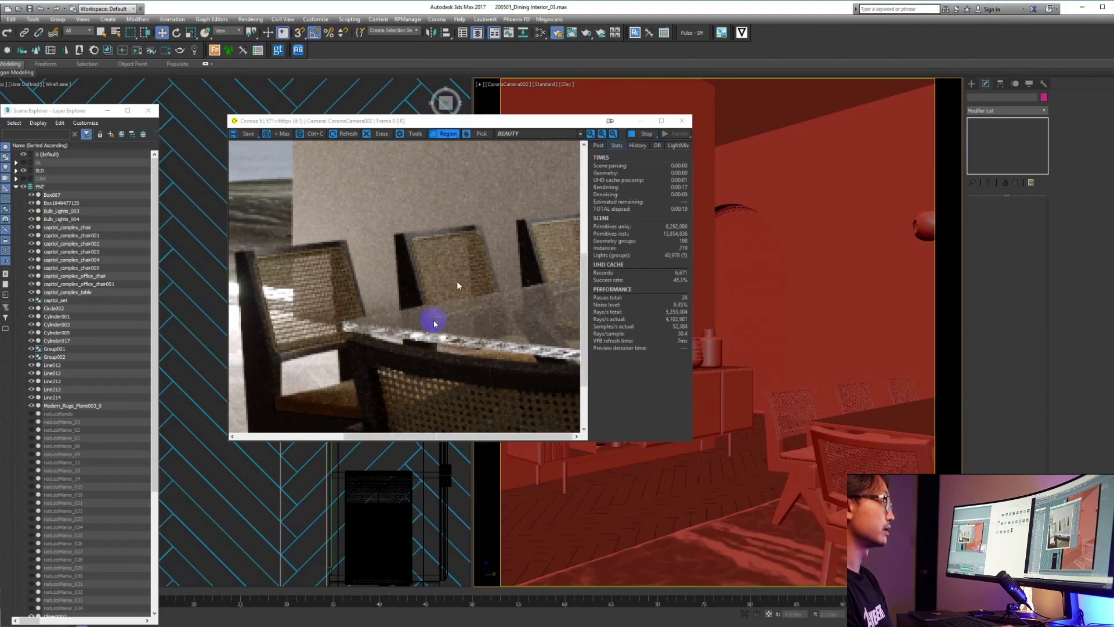
{"action": "scroll", "coordinate": [435, 324], "scroll_direction": "down", "scroll_amount": 2}
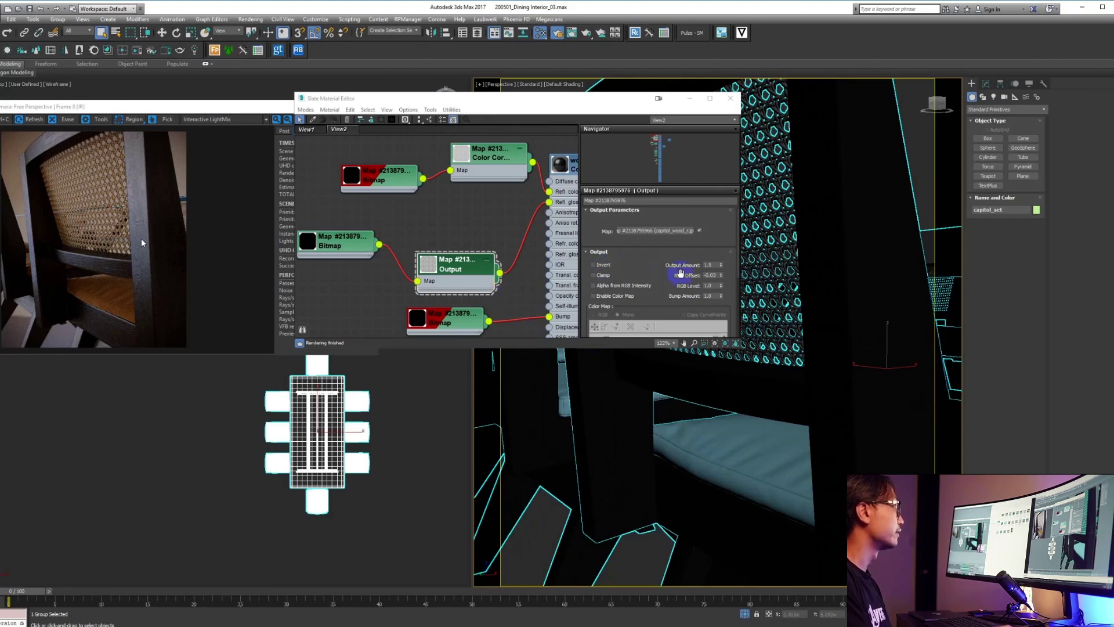
- Set the RGB offset of the Output map feeding the wood's reflection glossiness to -0.1 and inspect the dining set from other angles
{"action": "double_click", "coordinate": [718, 275]}
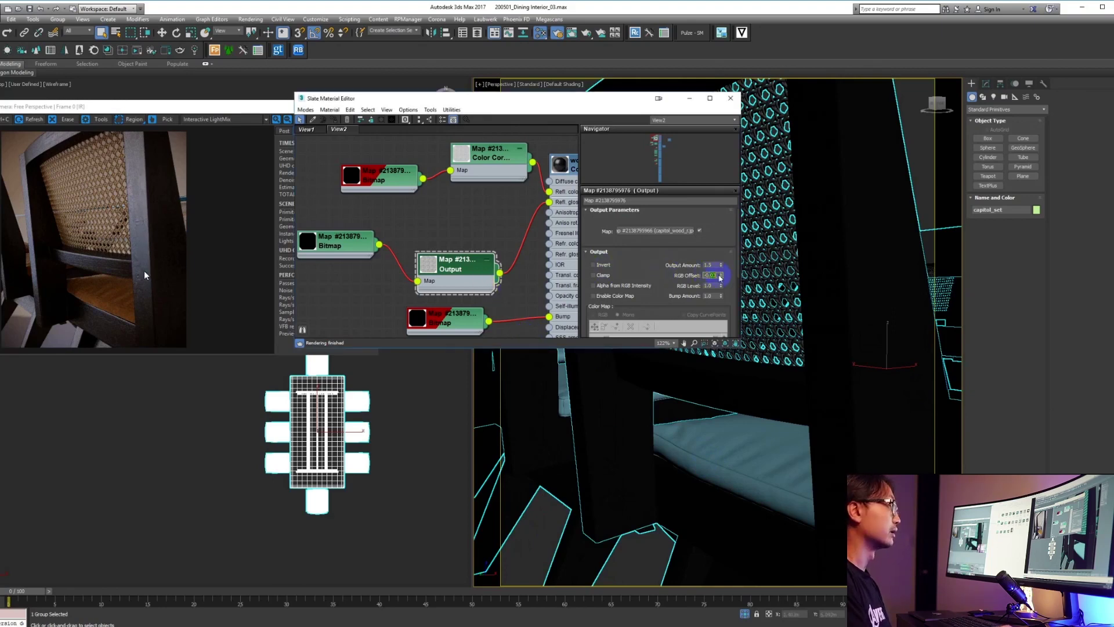
{"action": "type", "text": "-0.1"}
{"action": "key", "text": "Return"}
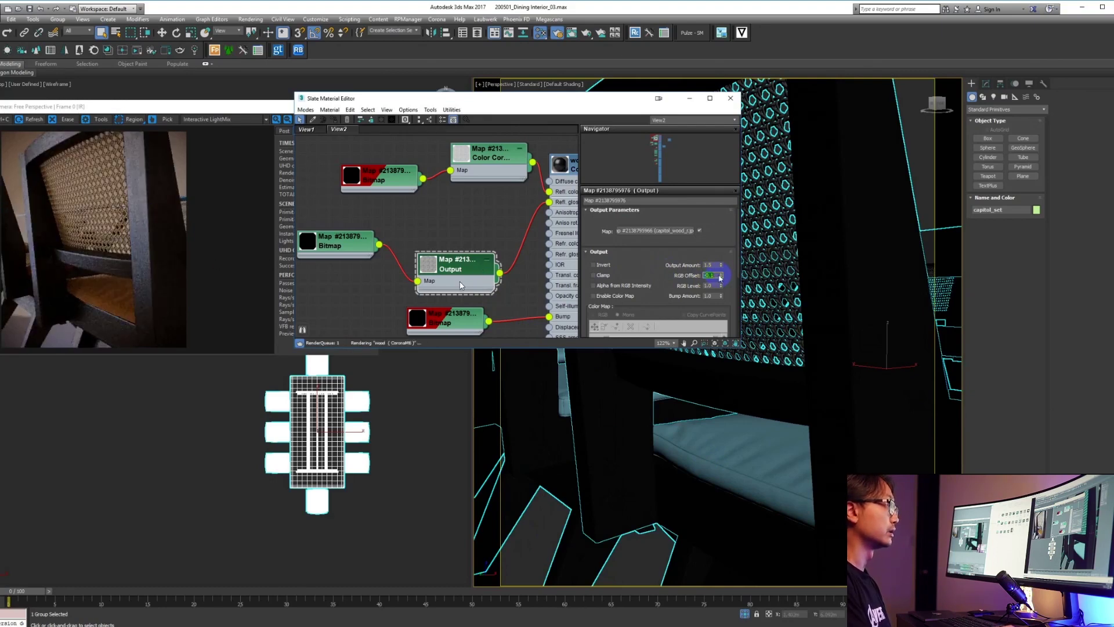
{"action": "double_click", "coordinate": [709, 265]}
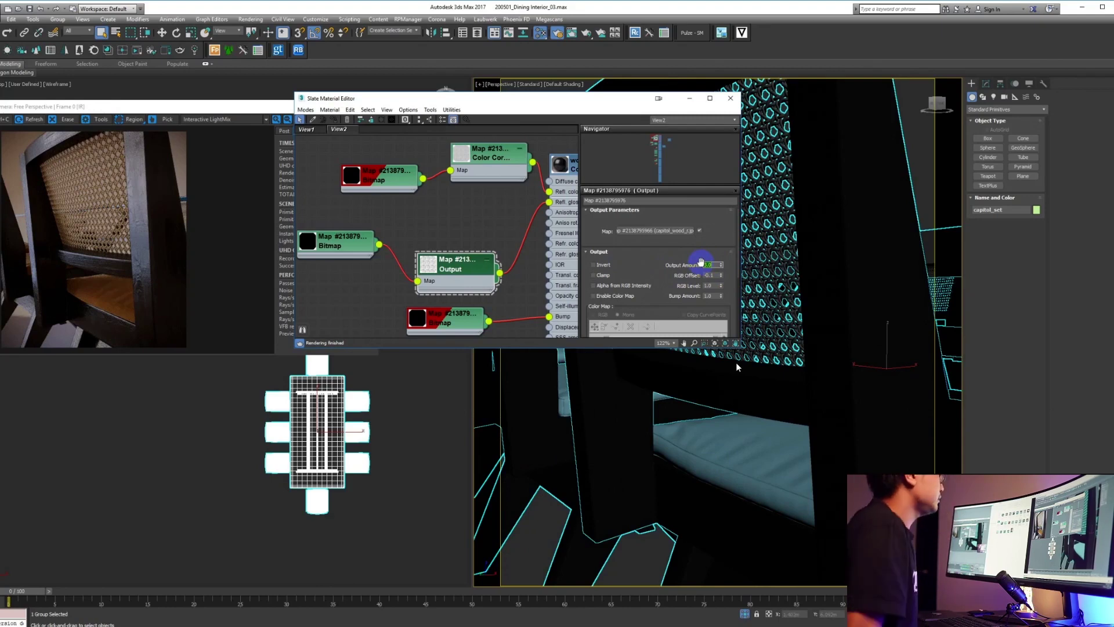
{"action": "middle_click_drag", "start_coordinate": [603, 458], "coordinate": [636, 438], "text": "alt"}
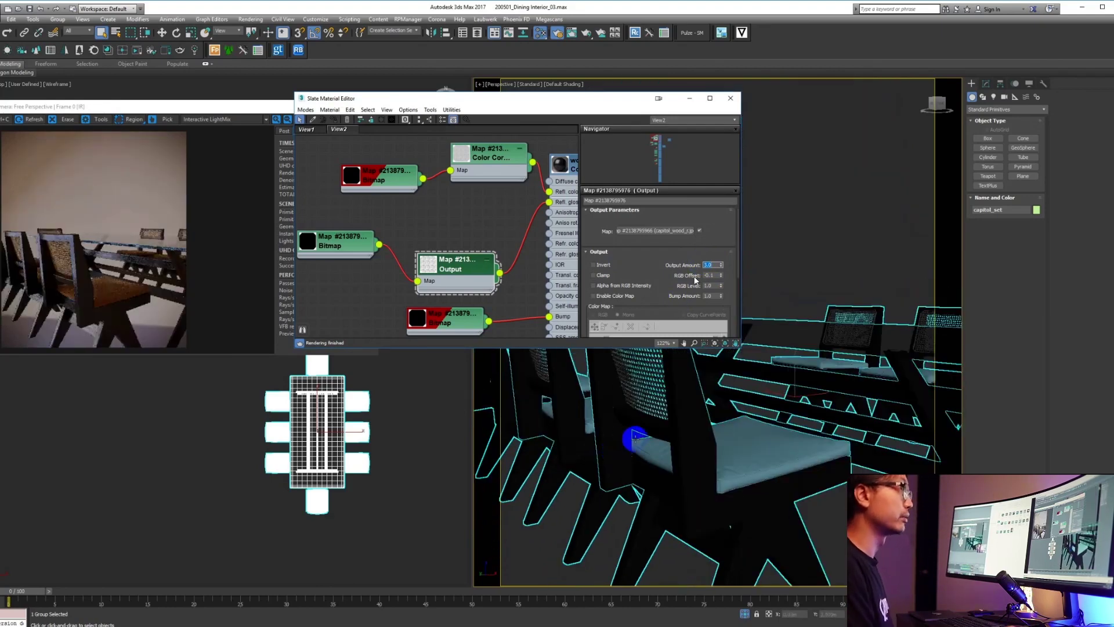
{"action": "left_click", "coordinate": [685, 437]}
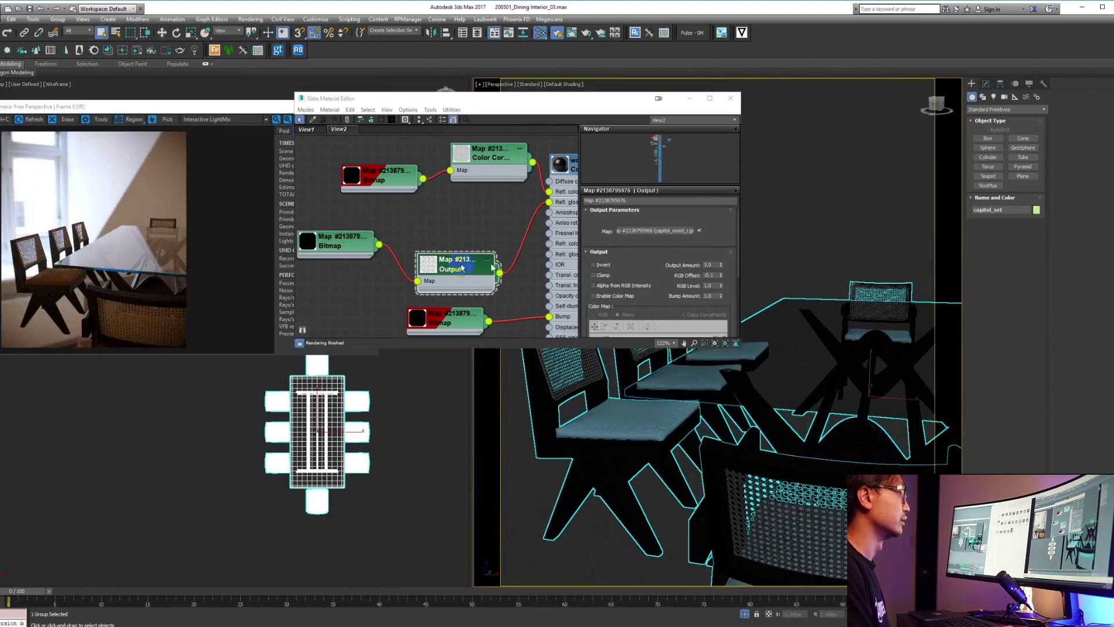
{"action": "scroll", "coordinate": [418, 267], "scroll_direction": "down", "scroll_amount": 4}
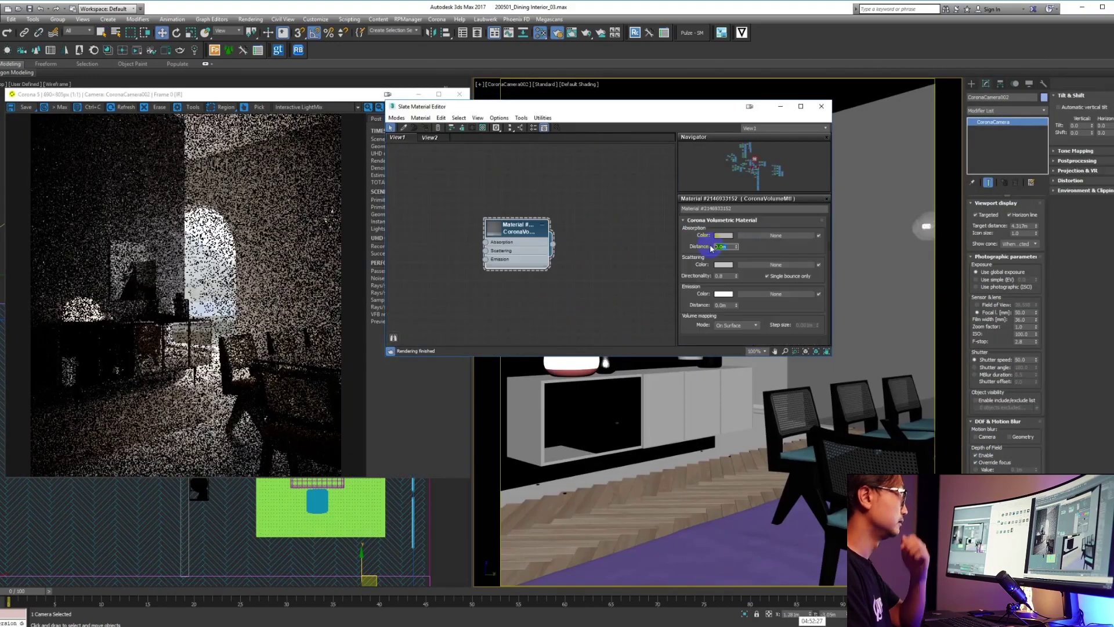
- Set the absorption distance of the Corona volume material to 10 m
{"action": "type", "text": "10"}
{"action": "key", "text": "Return"}
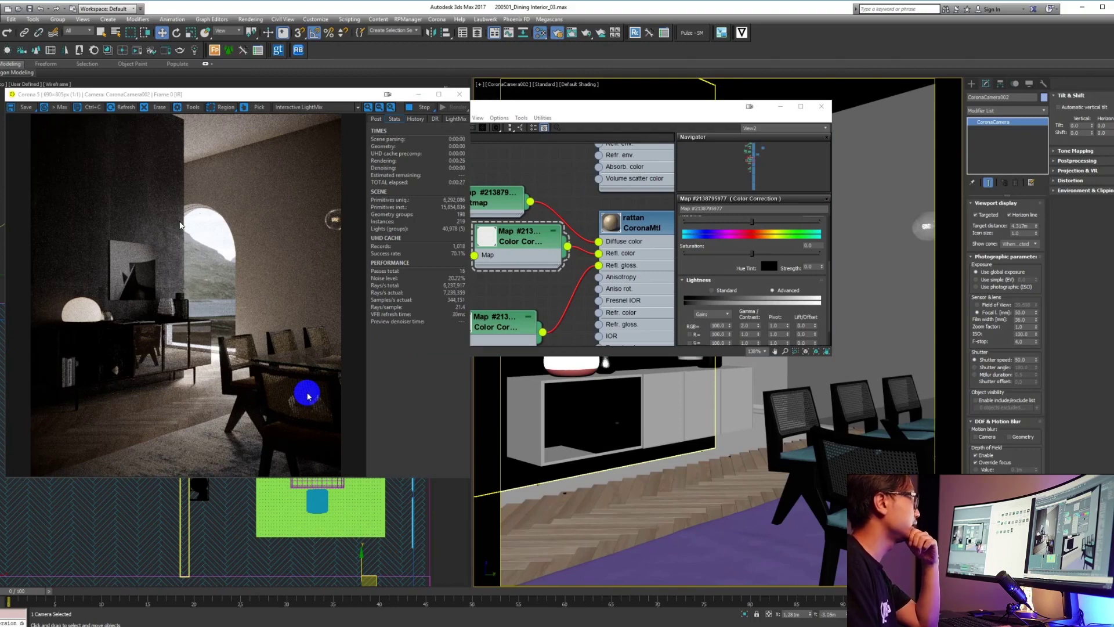
- Check the rattan chairs up close in the render and set CoronaCamera002's F-step to 2.8
{"action": "scroll", "coordinate": [307, 393], "scroll_direction": "up", "scroll_amount": 1}
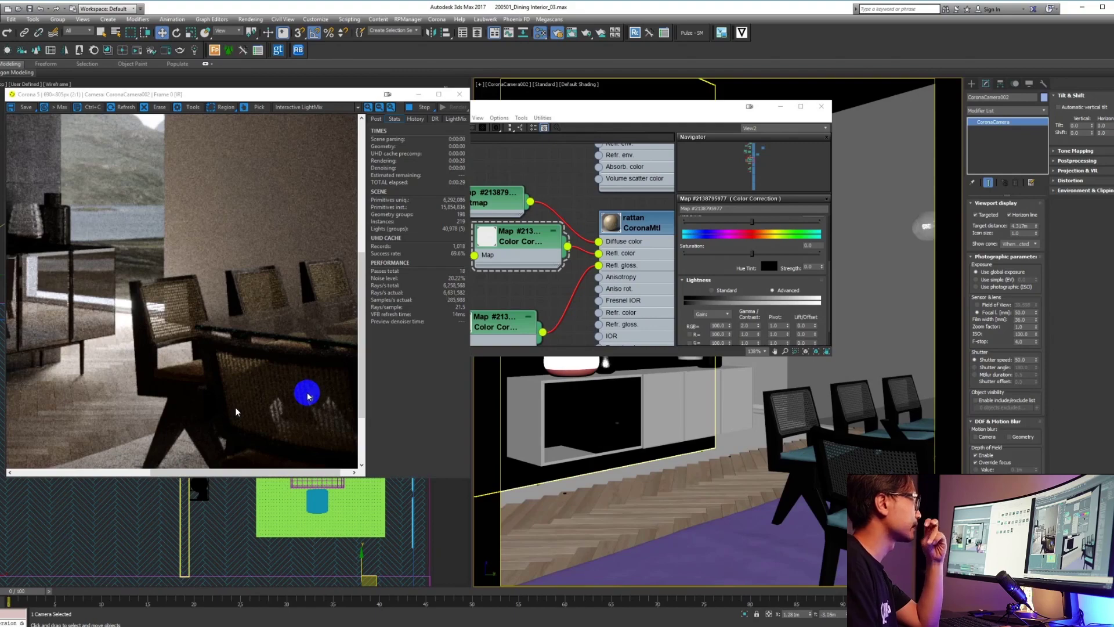
{"action": "left_click_drag", "start_coordinate": [298, 390], "coordinate": [224, 303]}
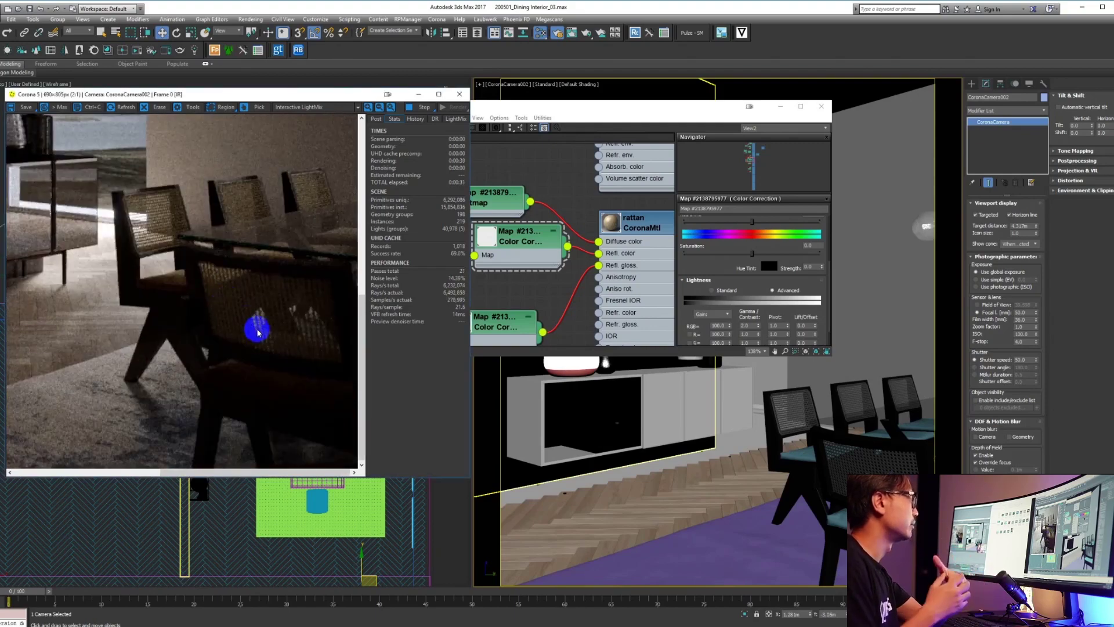
{"action": "scroll", "coordinate": [258, 332], "scroll_direction": "down", "scroll_amount": 1}
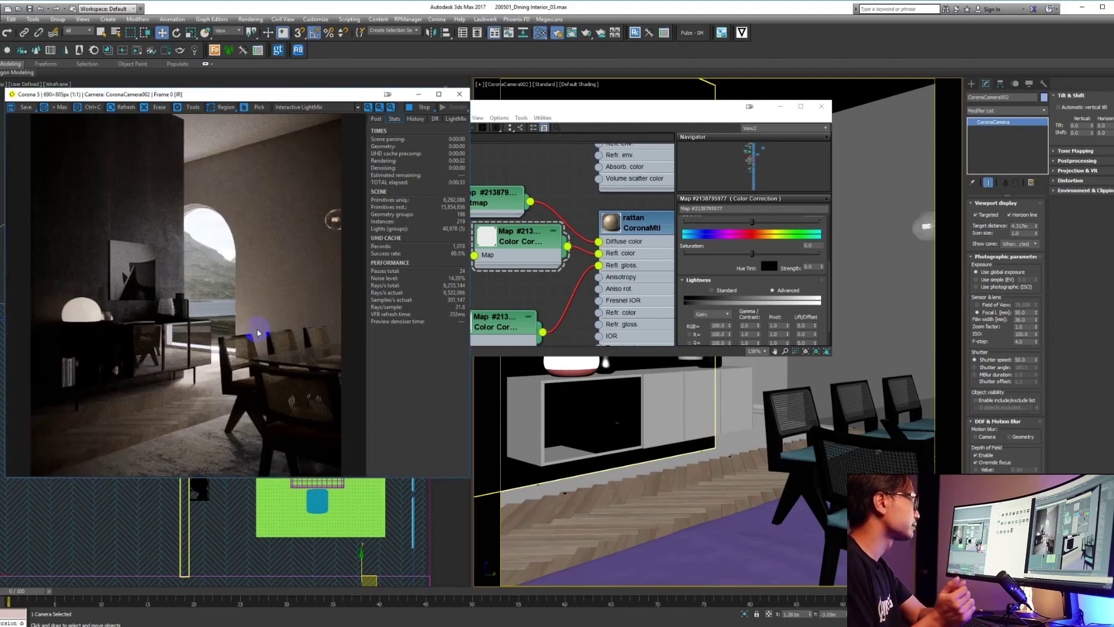
{"action": "double_click", "coordinate": [1019, 342]}
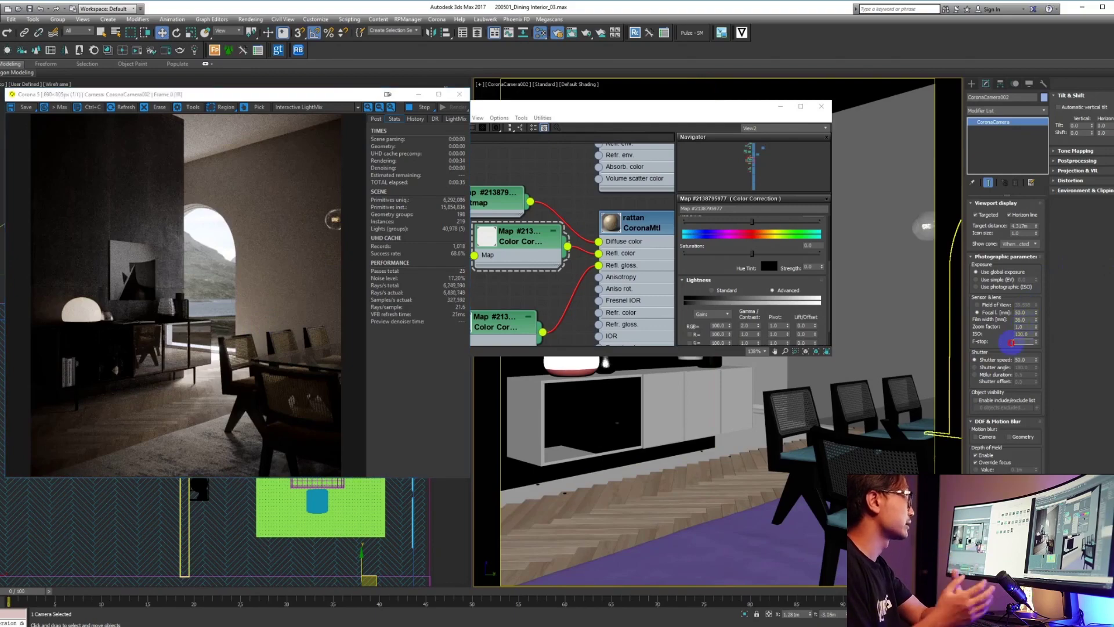
{"action": "type", "text": "2.8"}
{"action": "key", "text": "Return"}
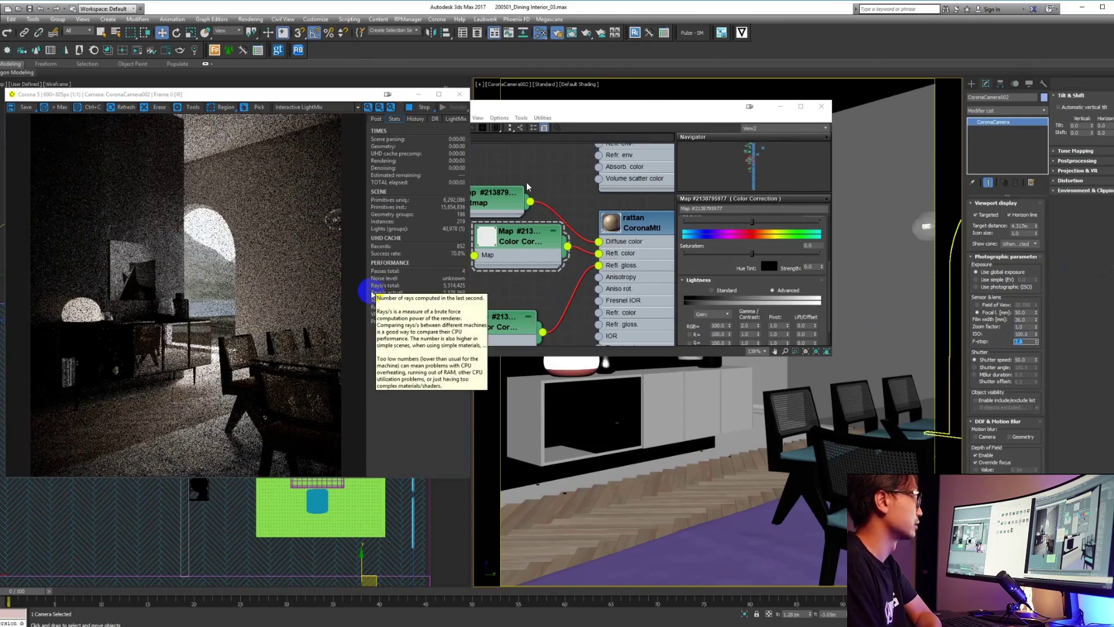
- Enable single bounce only on the Corona volume material and set its scattering directionality to 0.8
{"action": "left_click", "coordinate": [540, 213]}
{"action": "scroll", "coordinate": [588, 244], "scroll_direction": "down", "scroll_amount": 6}
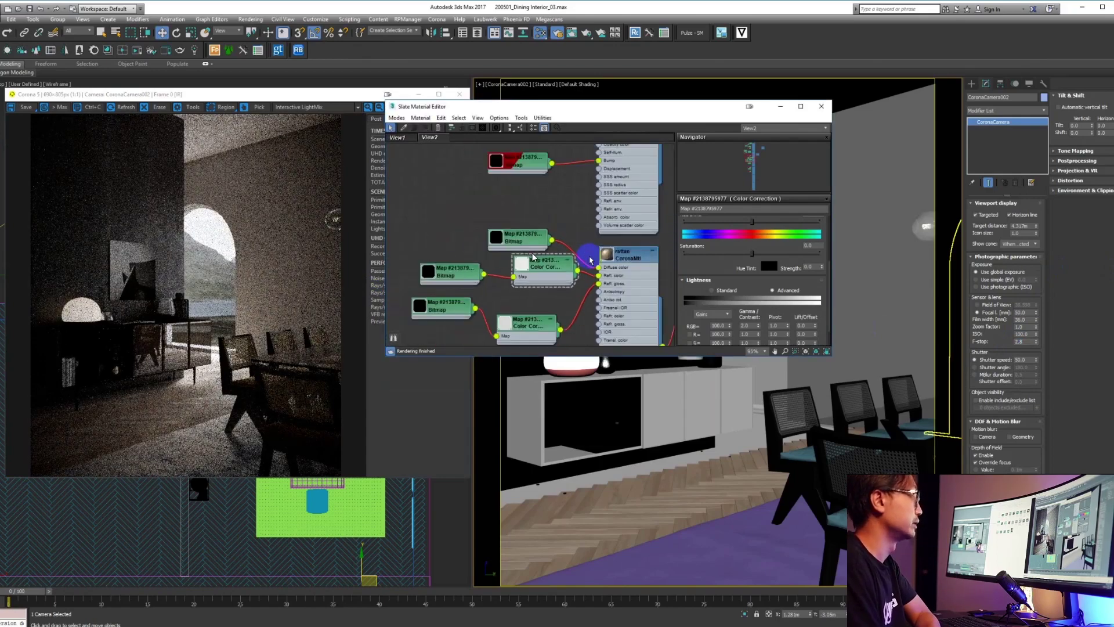
{"action": "scroll", "coordinate": [590, 259], "scroll_direction": "down", "scroll_amount": 8}
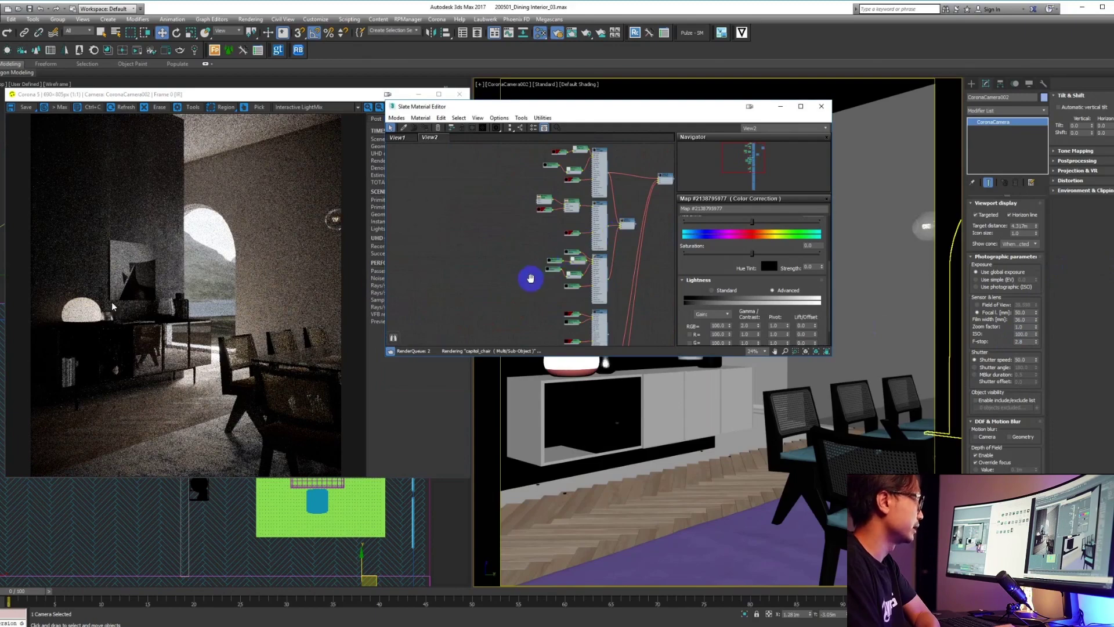
{"action": "middle_click_drag", "start_coordinate": [622, 233], "coordinate": [534, 279]}
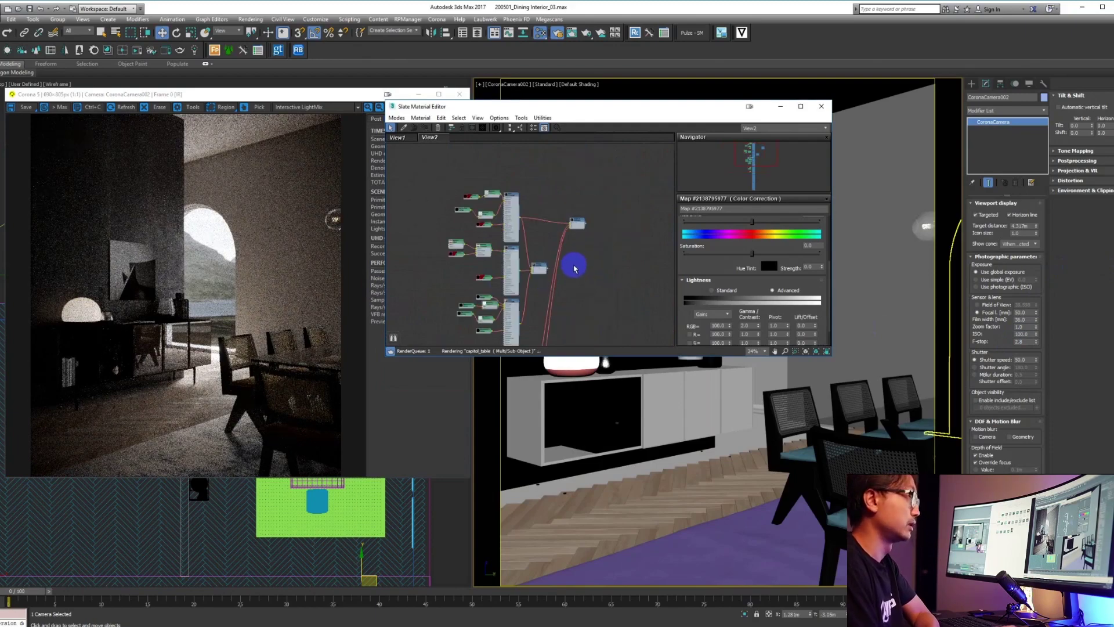
{"action": "scroll", "coordinate": [598, 198], "scroll_direction": "up", "scroll_amount": 4}
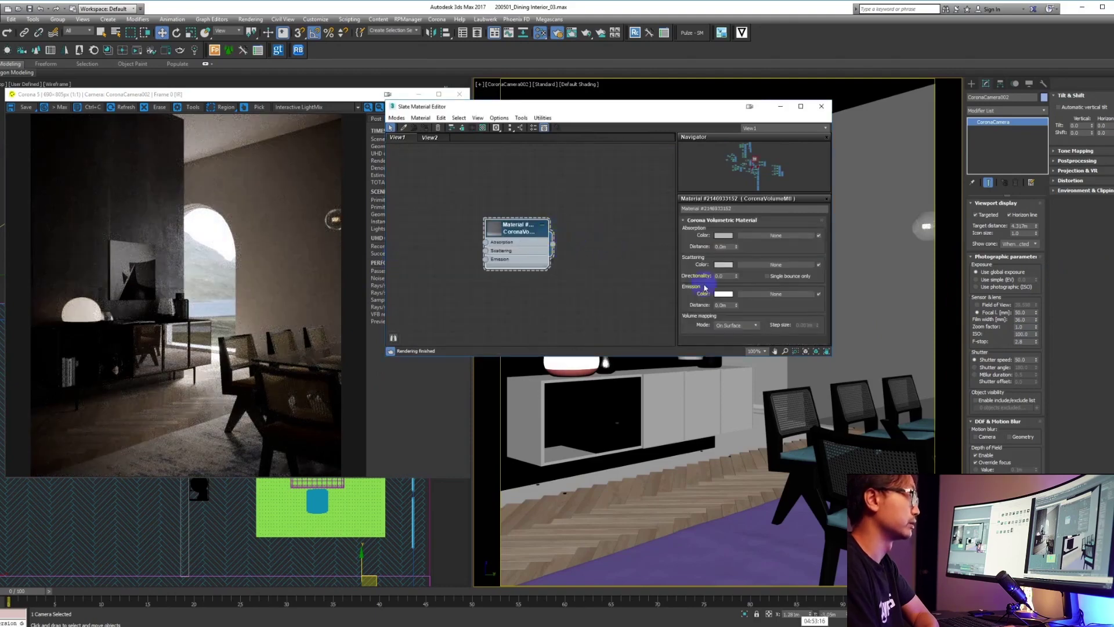
{"action": "left_click", "coordinate": [771, 276]}
{"action": "double_click", "coordinate": [721, 276]}
{"action": "type", "text": "0.8"}
{"action": "key", "text": "Return"}
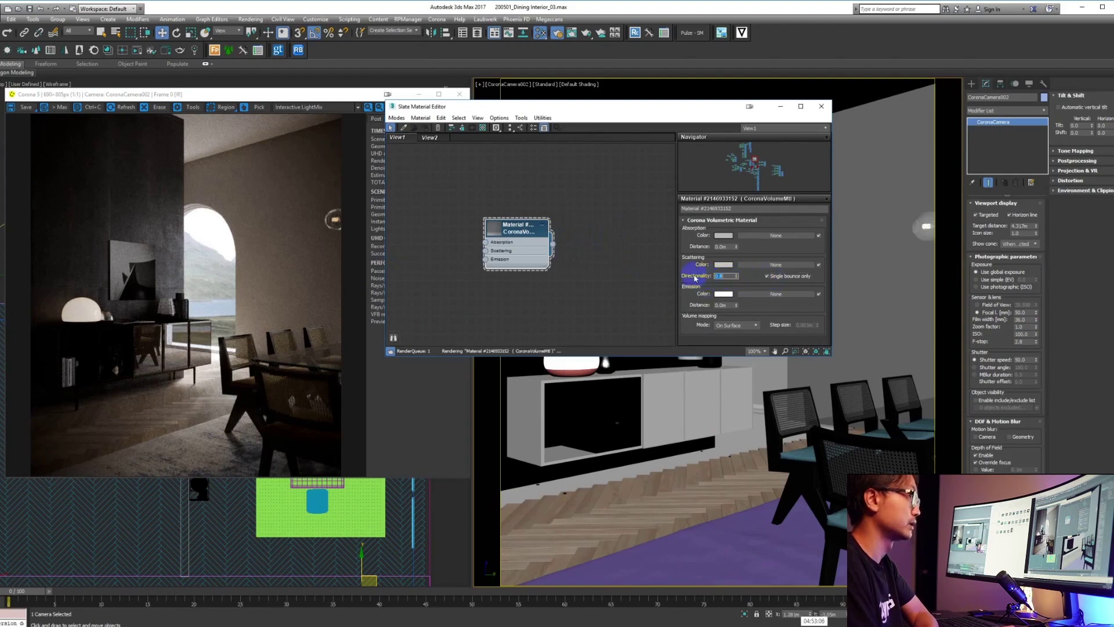
- Try absorption distances of 50 m and 0 m for the Corona volume material
{"action": "double_click", "coordinate": [712, 249]}
{"action": "type", "text": "50"}
{"action": "key", "text": "Return"}
{"action": "type", "text": "0"}
{"action": "key", "text": "Return"}
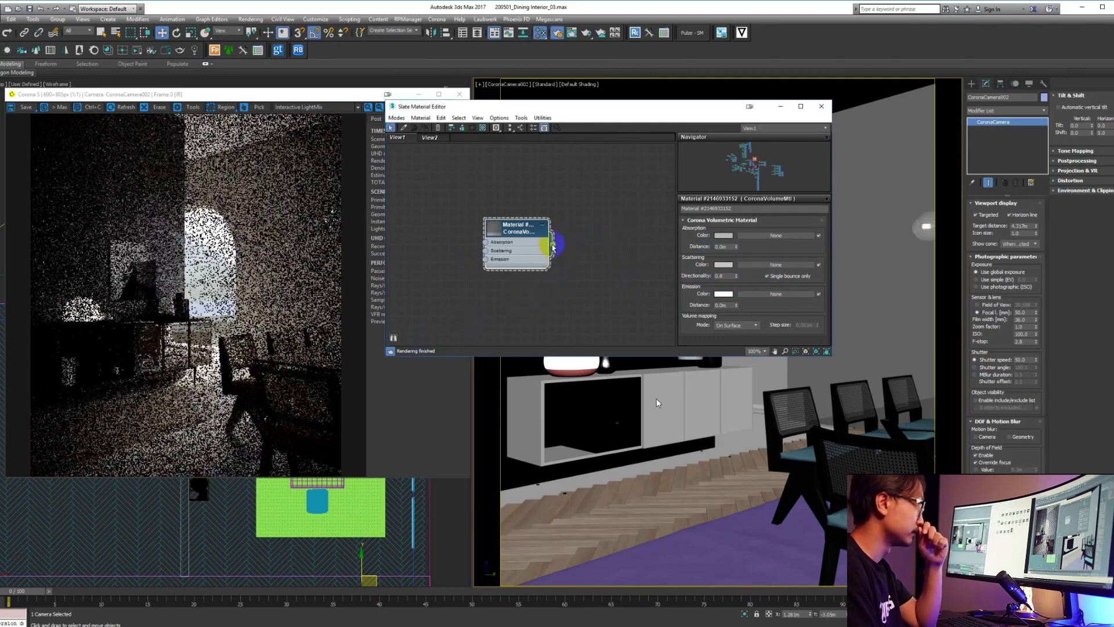
- Apply the Corona volume material to the scene and tune its absorption distance against the interactive render, testing 10 m first
{"action": "left_click_drag", "start_coordinate": [552, 244], "coordinate": [1, 267]}
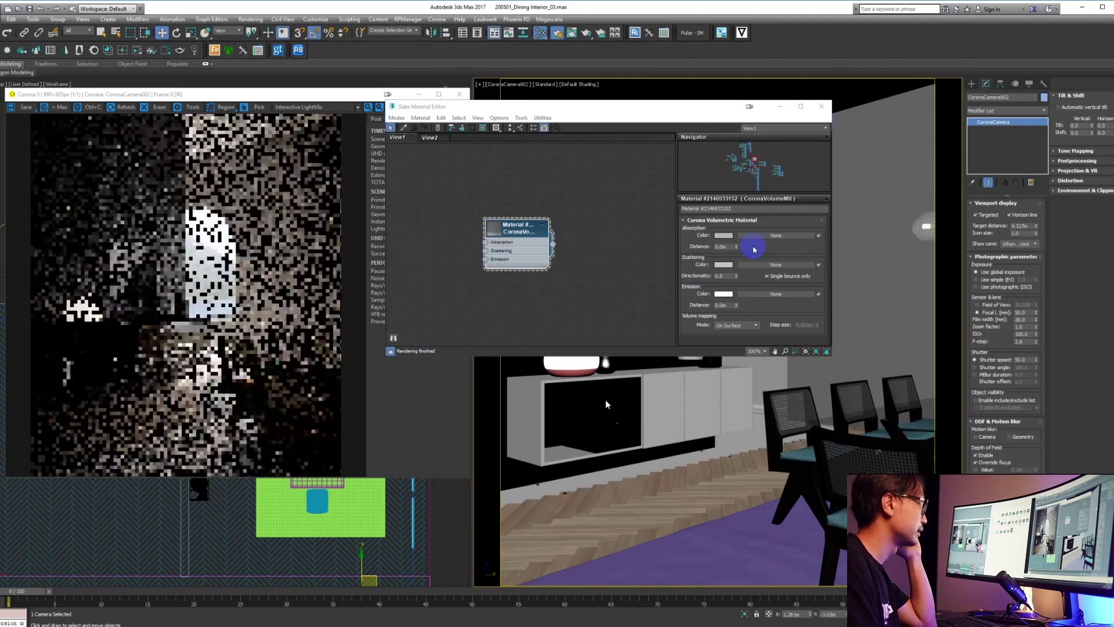
{"action": "left_click", "coordinate": [718, 246]}
{"action": "type", "text": "10"}
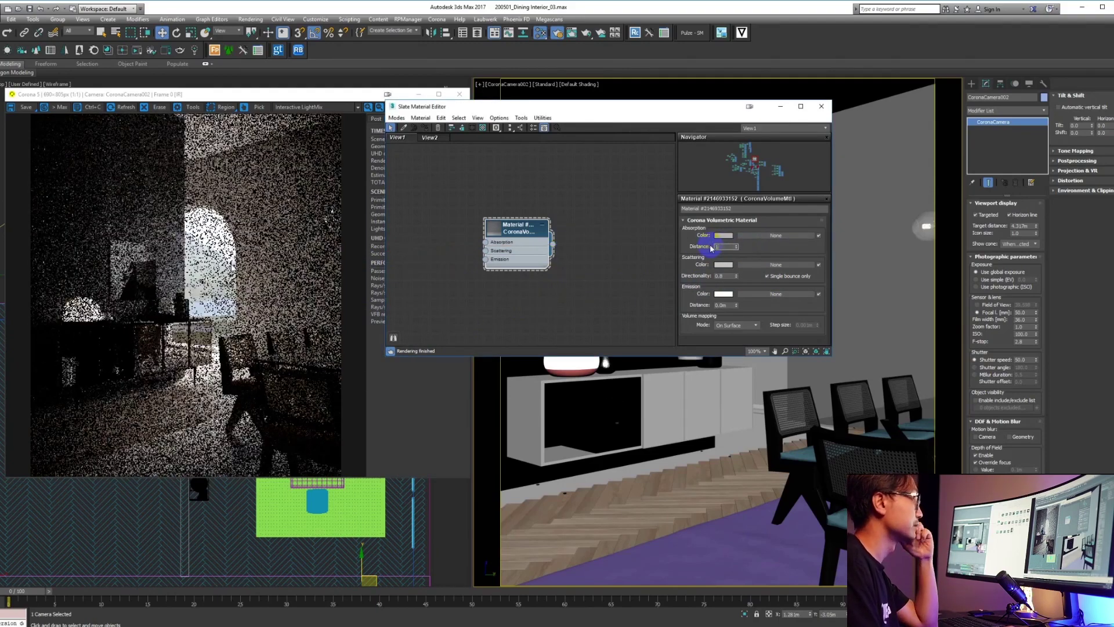
{"action": "key", "text": "Return"}
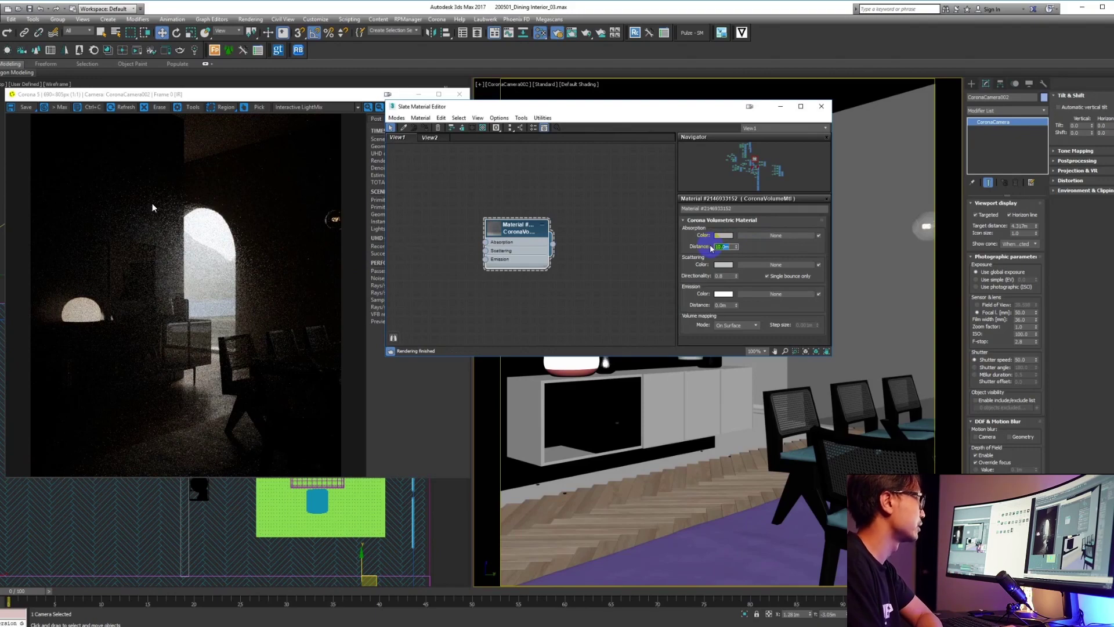
{"action": "type", "text": "0"}
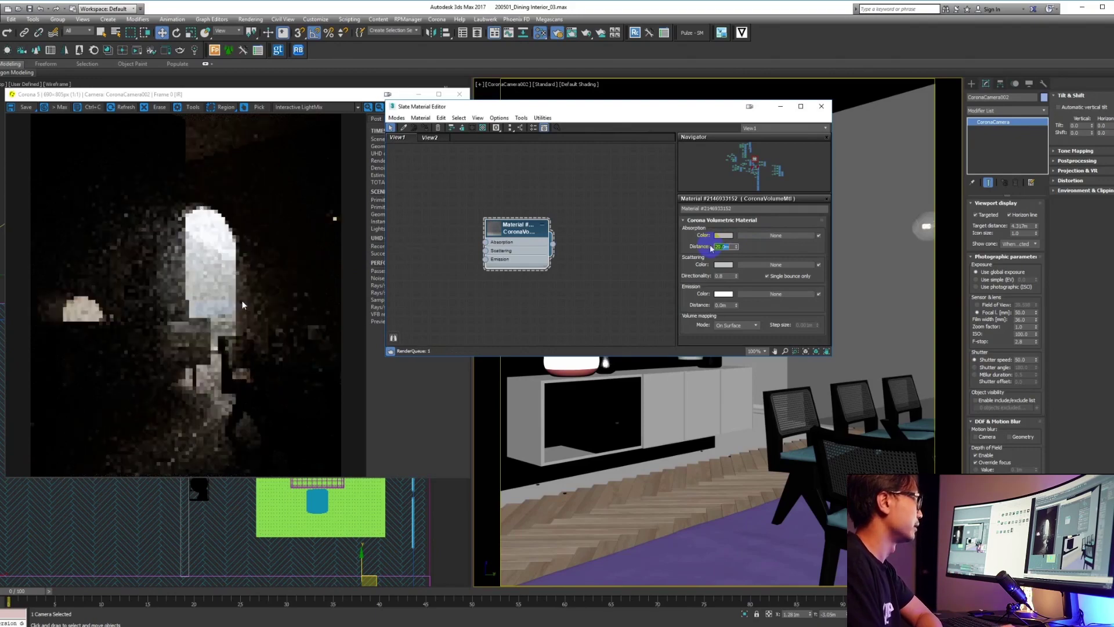
{"action": "key", "text": "Return"}
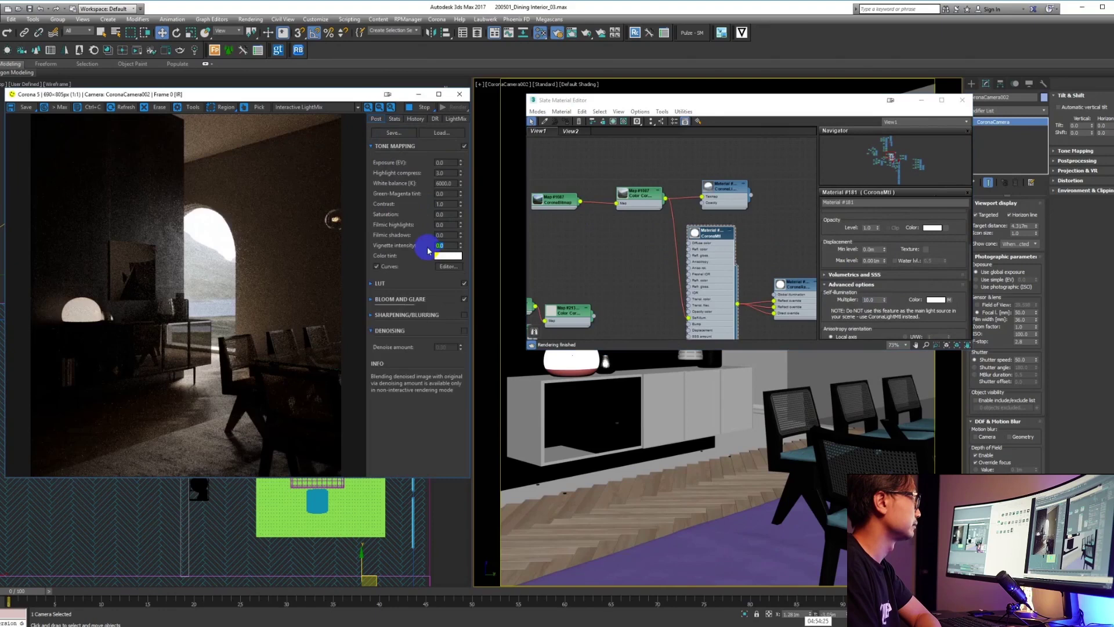
- Inspect the CESSENTIAL_Indirect pass of the interactive render and return to the BEAUTY pass
{"action": "left_click", "coordinate": [288, 106]}
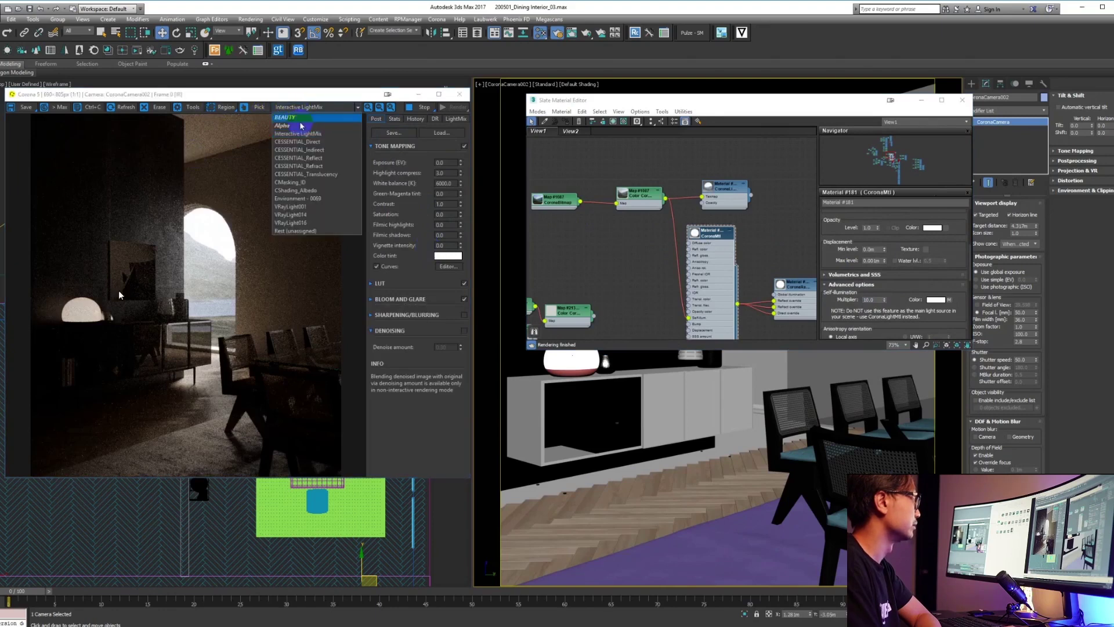
{"action": "left_click", "coordinate": [309, 151]}
{"action": "left_click", "coordinate": [293, 108]}
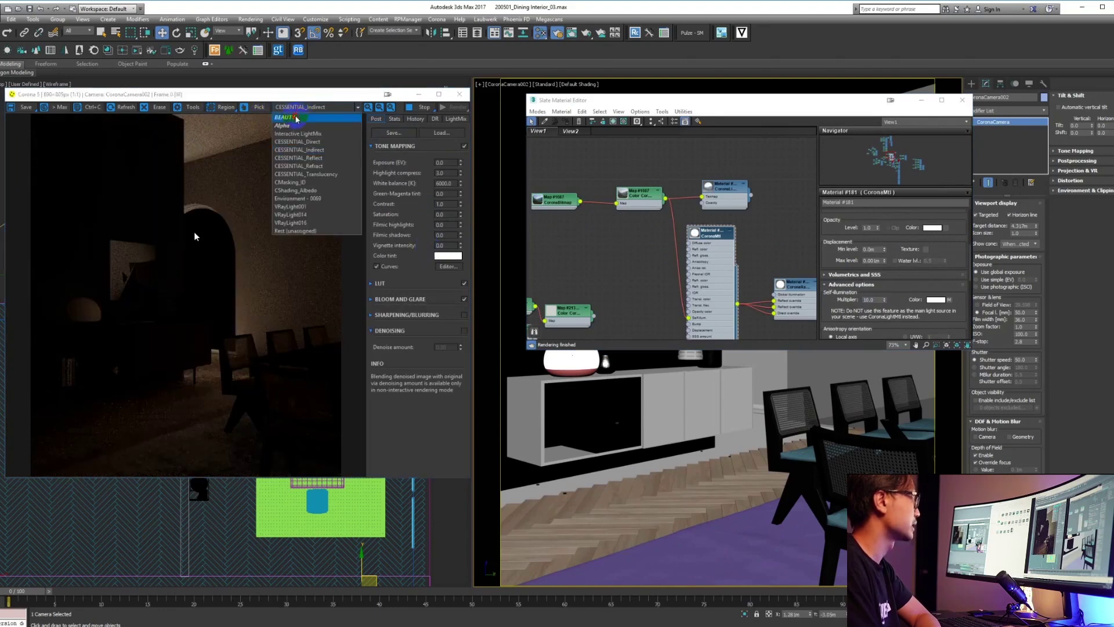
{"action": "left_click", "coordinate": [296, 119]}
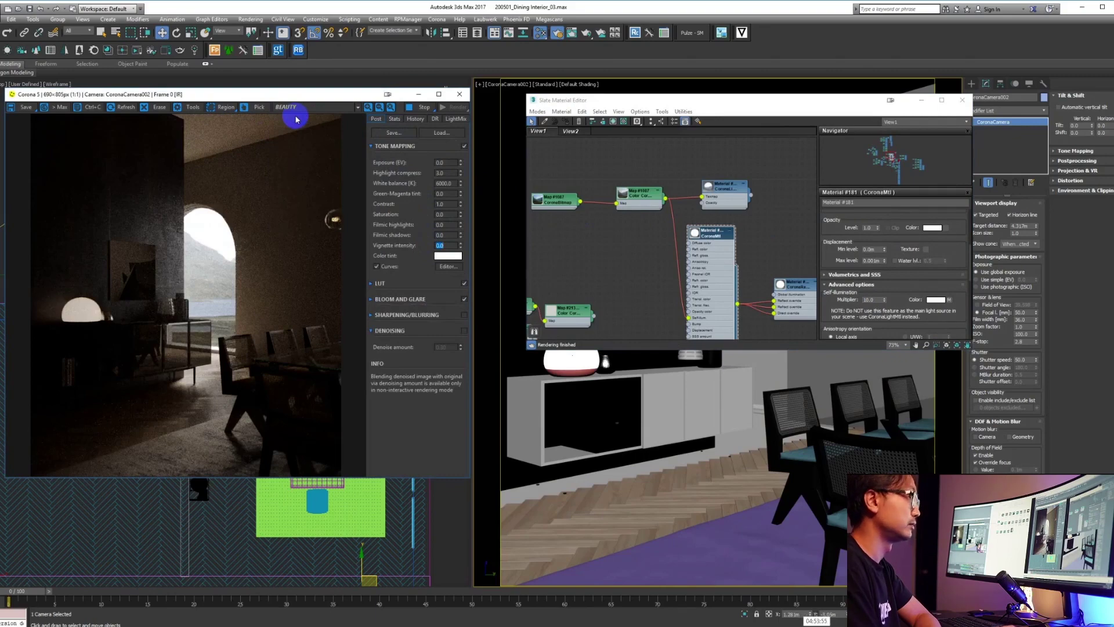
- Start a full render of CoronaCamera002 and check its CShading_Albedo and BEAUTY passes
{"action": "left_click", "coordinate": [571, 131]}
{"action": "left_click_drag", "start_coordinate": [726, 100], "coordinate": [797, 92]}
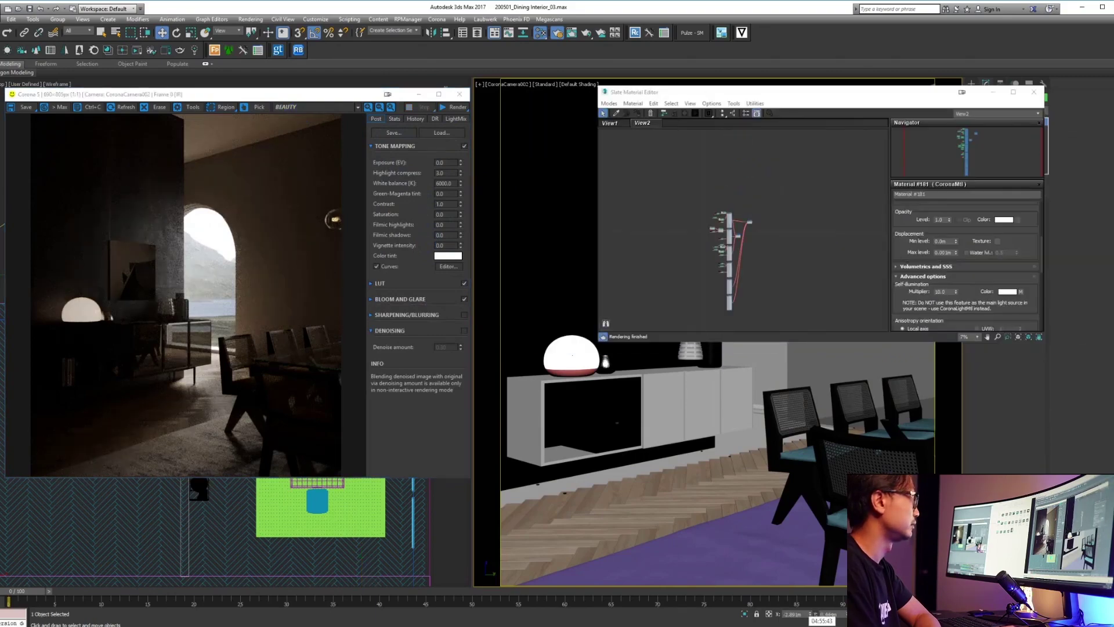
{"action": "key", "text": "shift+q"}
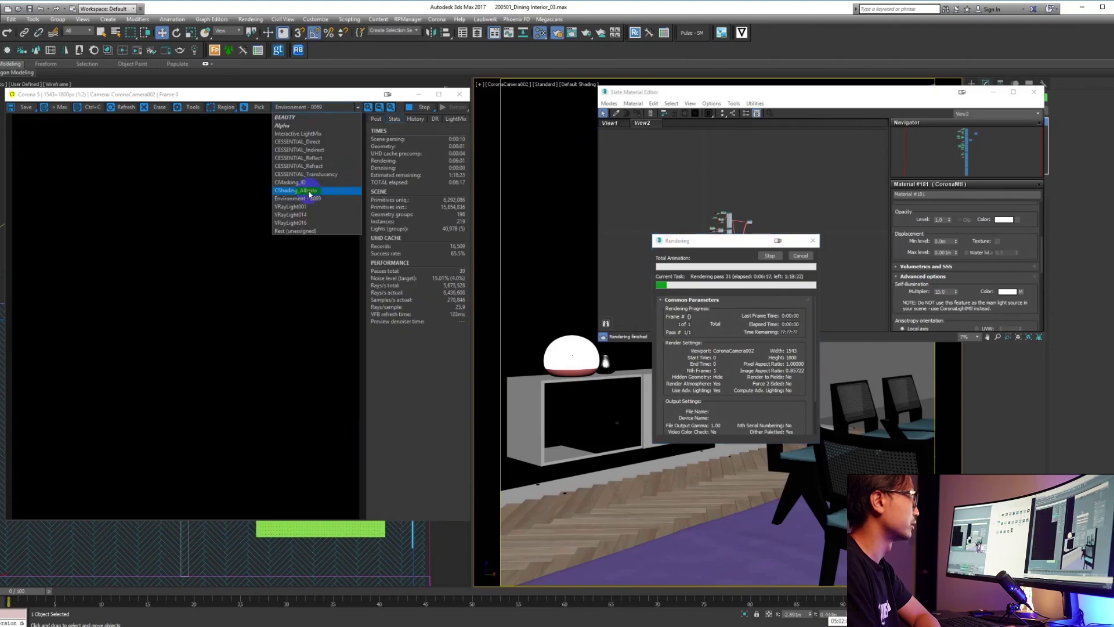
{"action": "left_click", "coordinate": [307, 187]}
{"action": "left_click", "coordinate": [294, 119]}
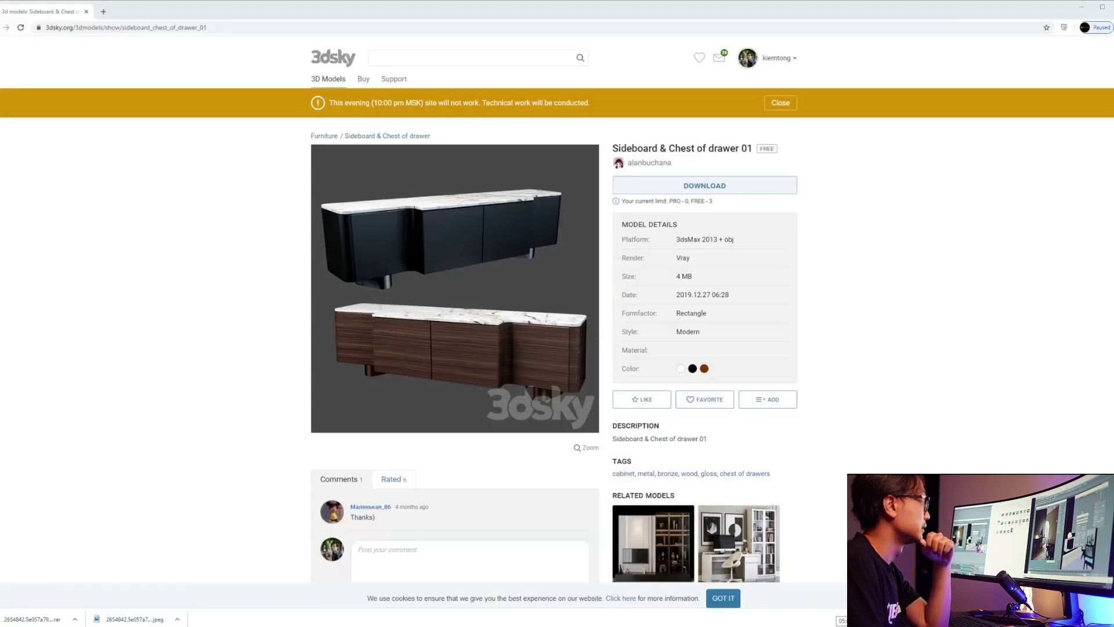
- Put the rendered image aside and examine the existing sideboard up close in the perspective view
{"action": "left_click", "coordinate": [632, 103]}
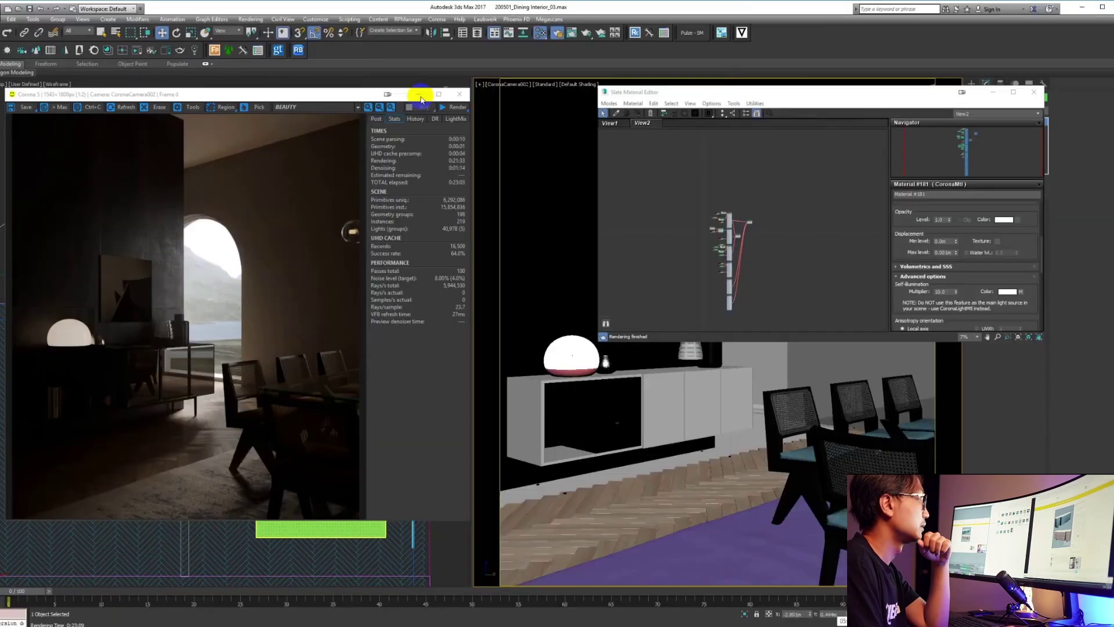
{"action": "left_click", "coordinate": [414, 95]}
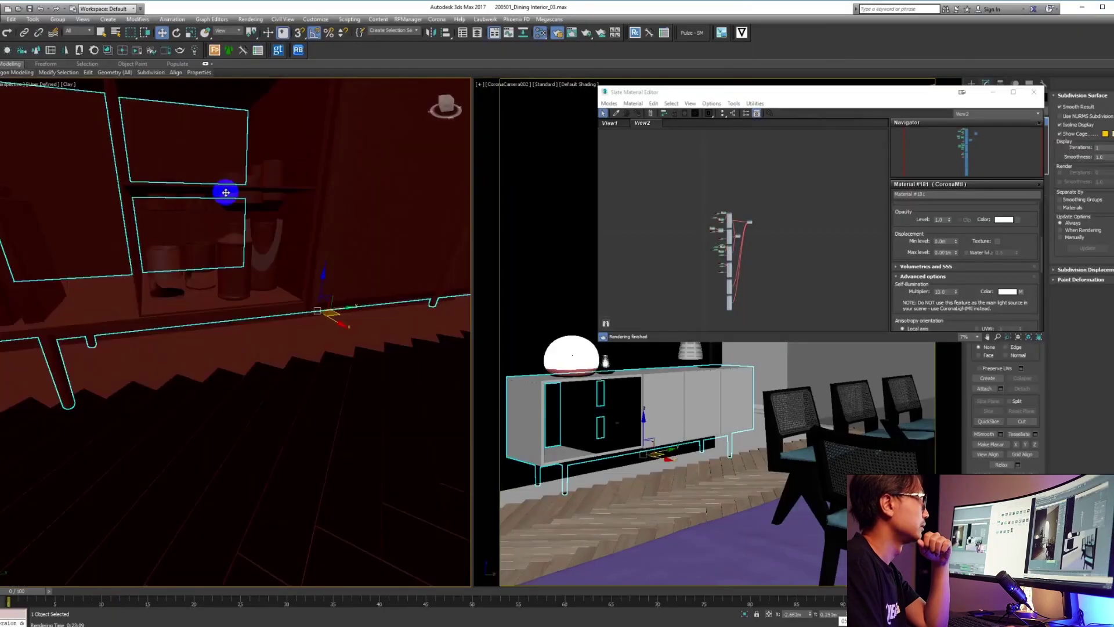
{"action": "scroll", "coordinate": [249, 199], "scroll_direction": "up", "scroll_amount": 5}
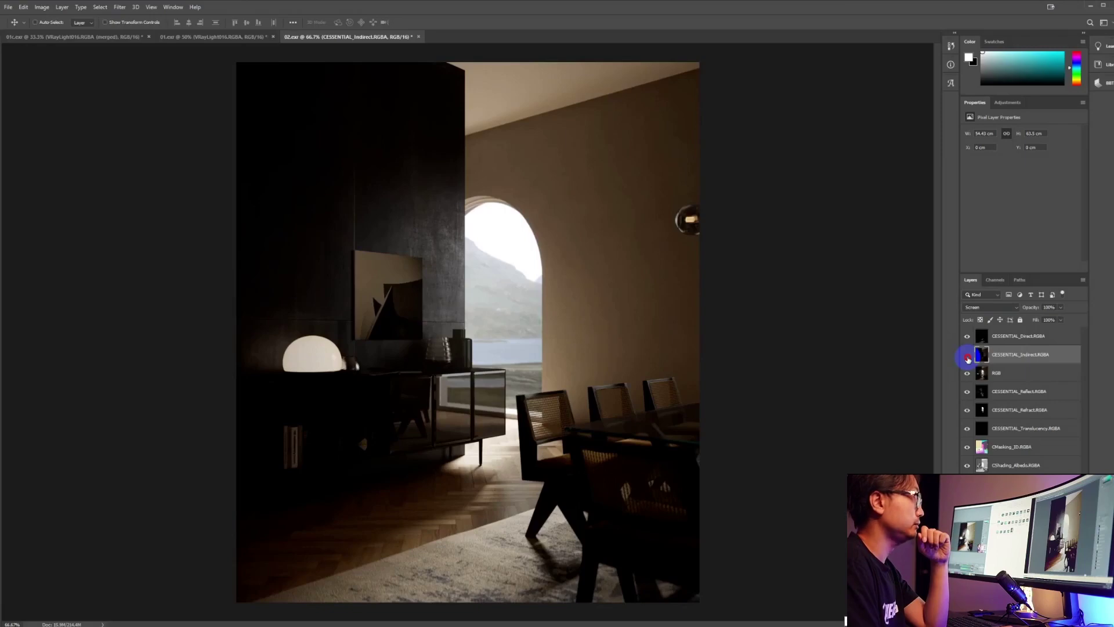
- Switch to Photoshop, compare 02.exr by toggling the CESSENTIAL_Indirect and CESSENTIAL_Direct layers, and close the document
{"action": "left_click", "coordinate": [966, 357]}
{"action": "left_click", "coordinate": [966, 337]}
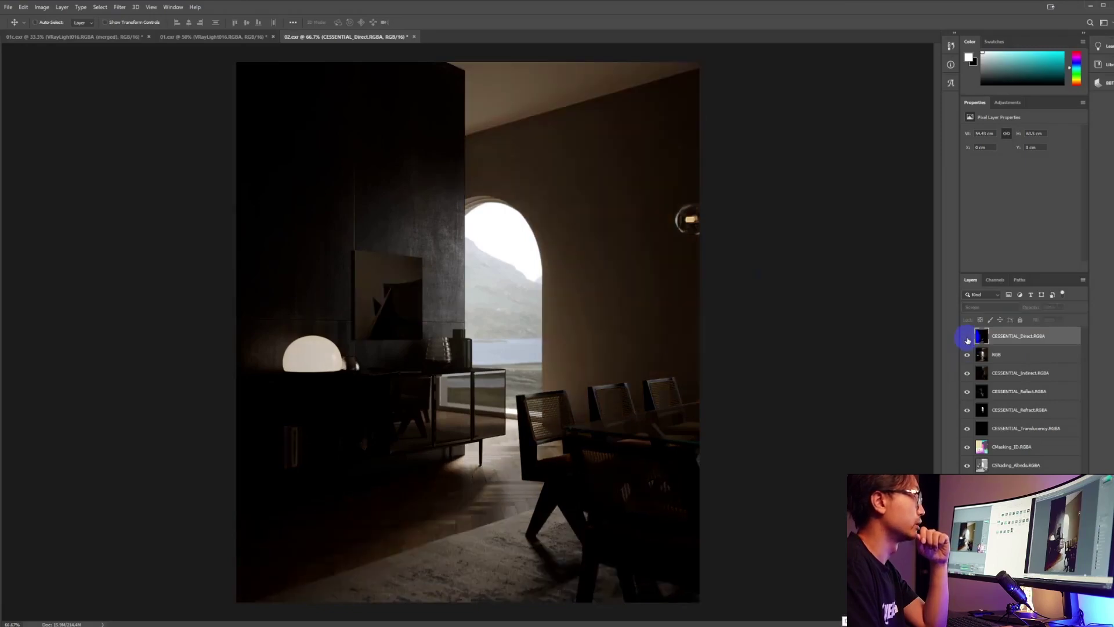
{"action": "key", "text": "ctrl+w"}
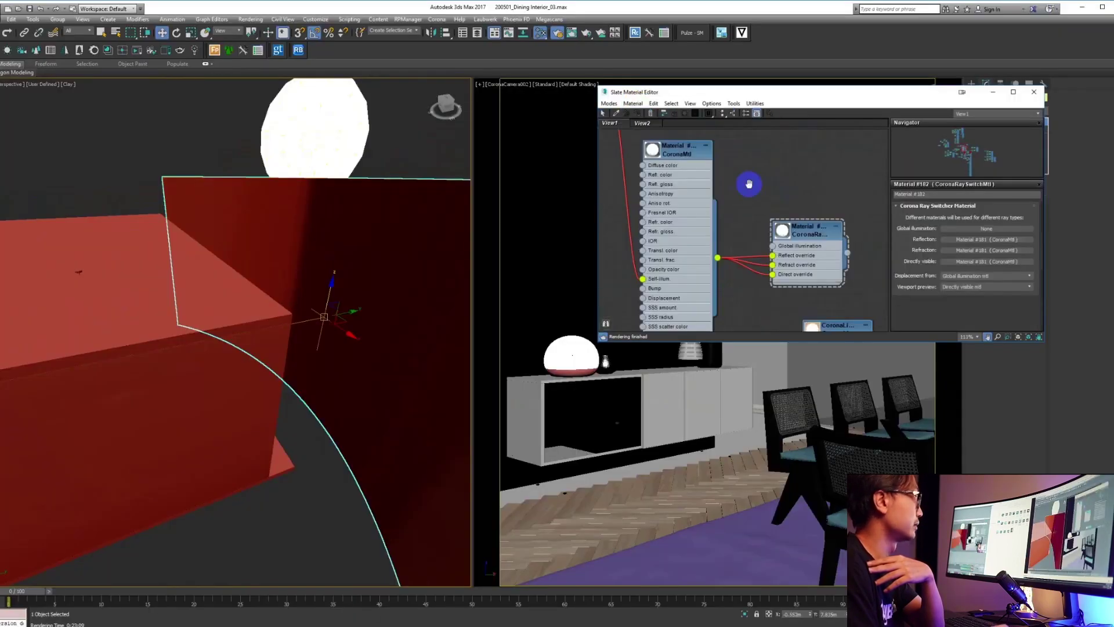
- Check the ray switcher material in 3ds Max, then open 02.exr from the TEST folder in Photoshop
{"action": "left_click_drag", "start_coordinate": [748, 184], "coordinate": [806, 266]}
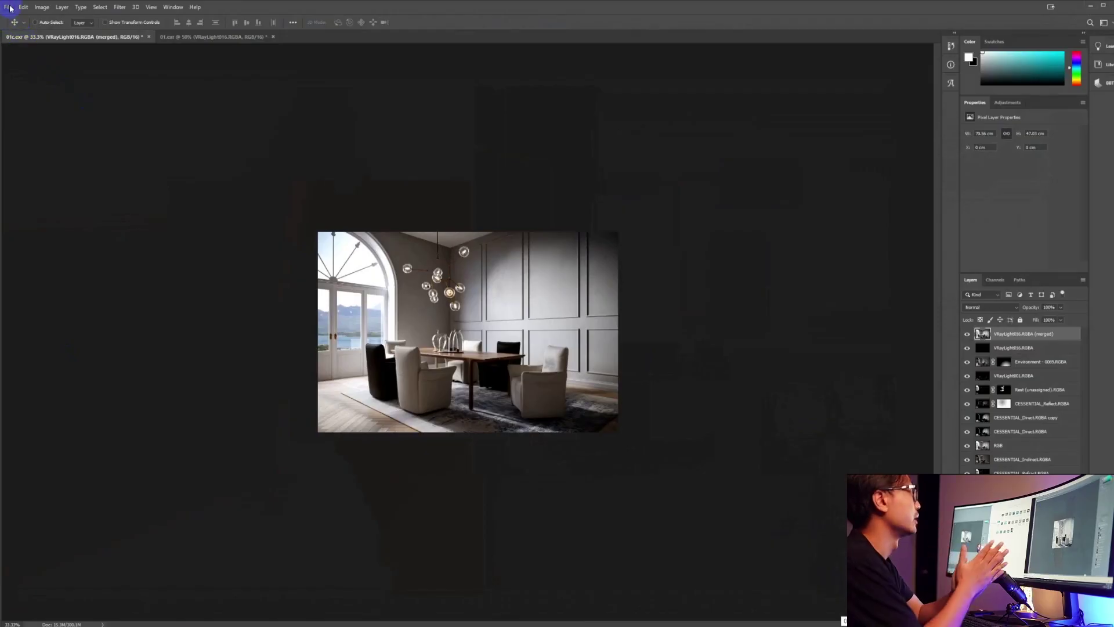
{"action": "left_click", "coordinate": [8, 7]}
{"action": "left_click", "coordinate": [13, 25]}
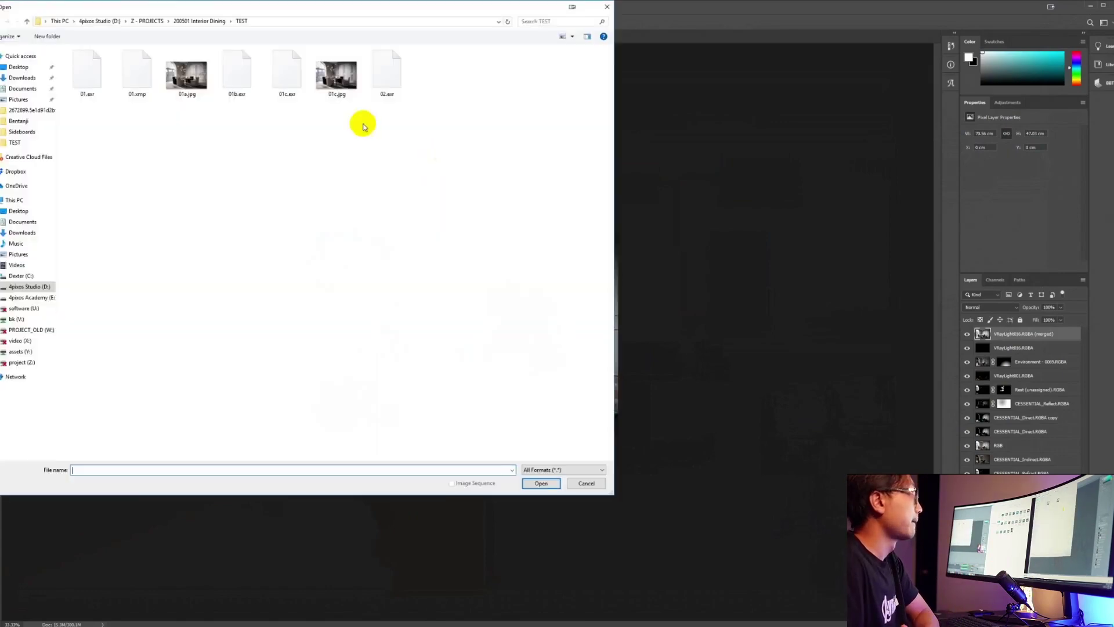
{"action": "double_click", "coordinate": [383, 86]}
{"action": "left_click", "coordinate": [548, 286]}
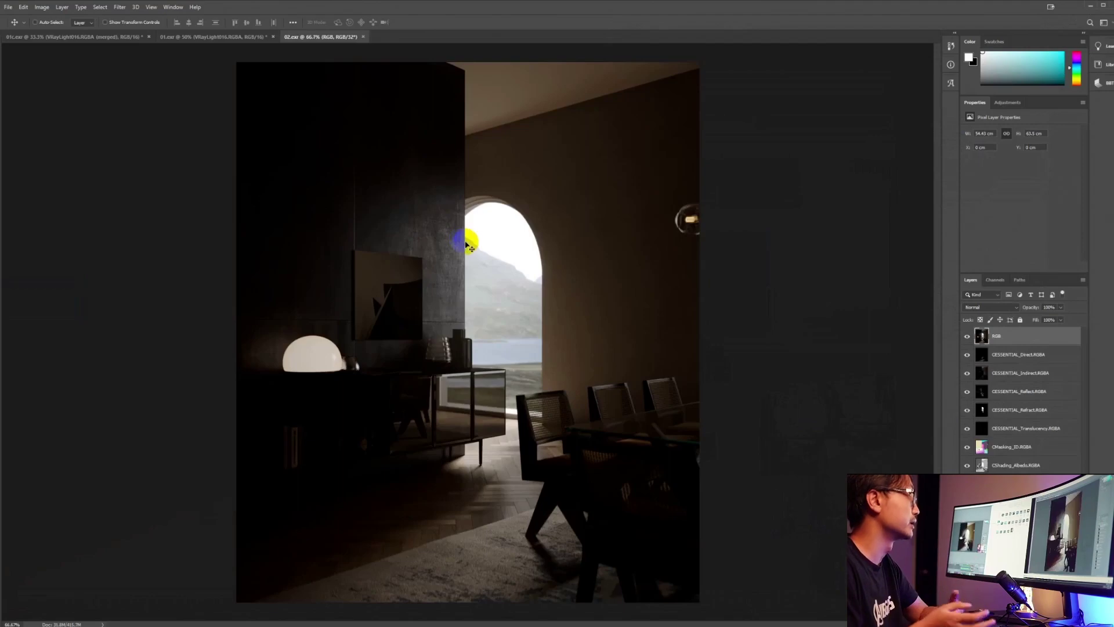
- Move the CESSENTIAL_Direct layer above RGB and convert the document to 16 bits per channel without merging the layers
{"action": "left_click", "coordinate": [1029, 358]}
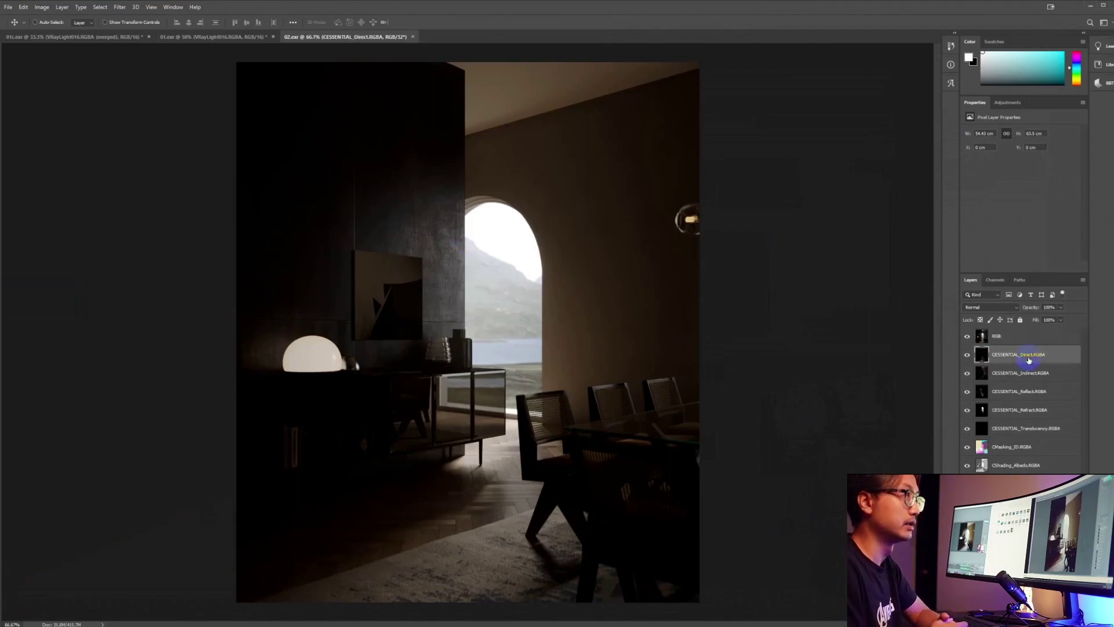
{"action": "key", "text": "ctrl+bracketright"}
{"action": "left_click", "coordinate": [977, 309]}
{"action": "left_click", "coordinate": [43, 8]}
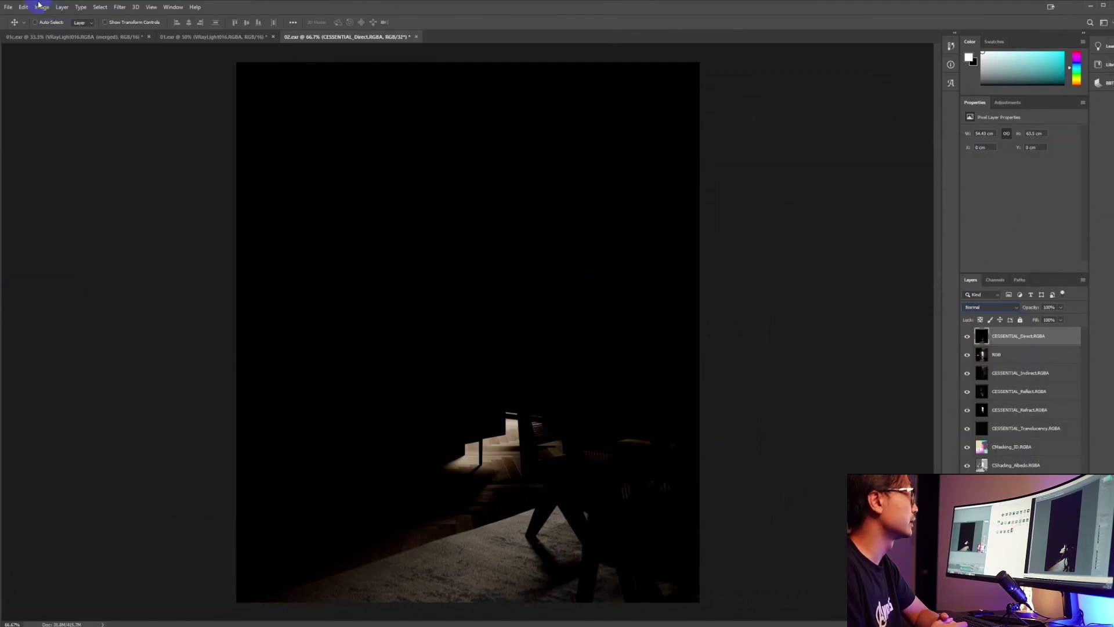
{"action": "mouse_move", "coordinate": [50, 18]}
{"action": "left_click", "coordinate": [148, 93]}
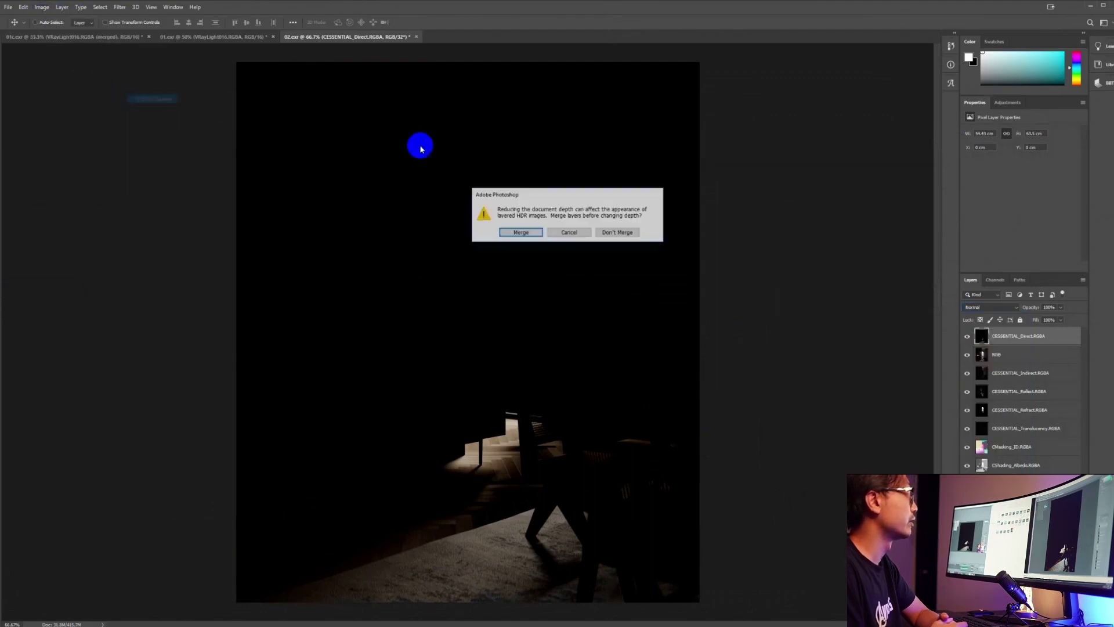
{"action": "left_click", "coordinate": [615, 231]}
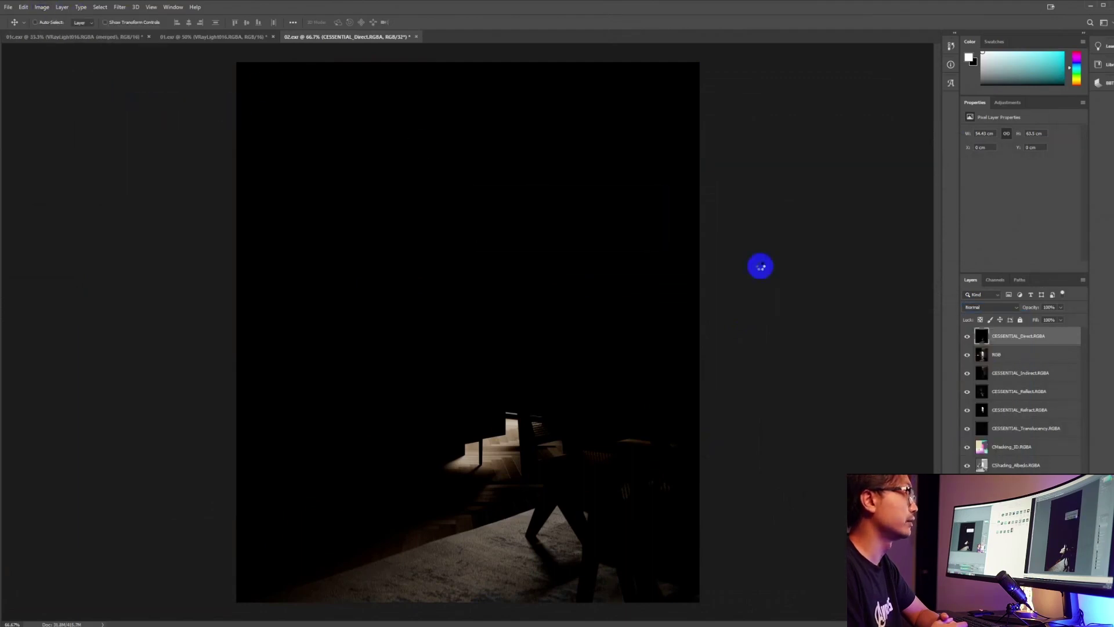
- Set the CESSENTIAL_Direct layer's blending mode to Screen and compare the image with the layer hidden and shown
{"action": "left_click", "coordinate": [977, 308]}
{"action": "left_click", "coordinate": [970, 383]}
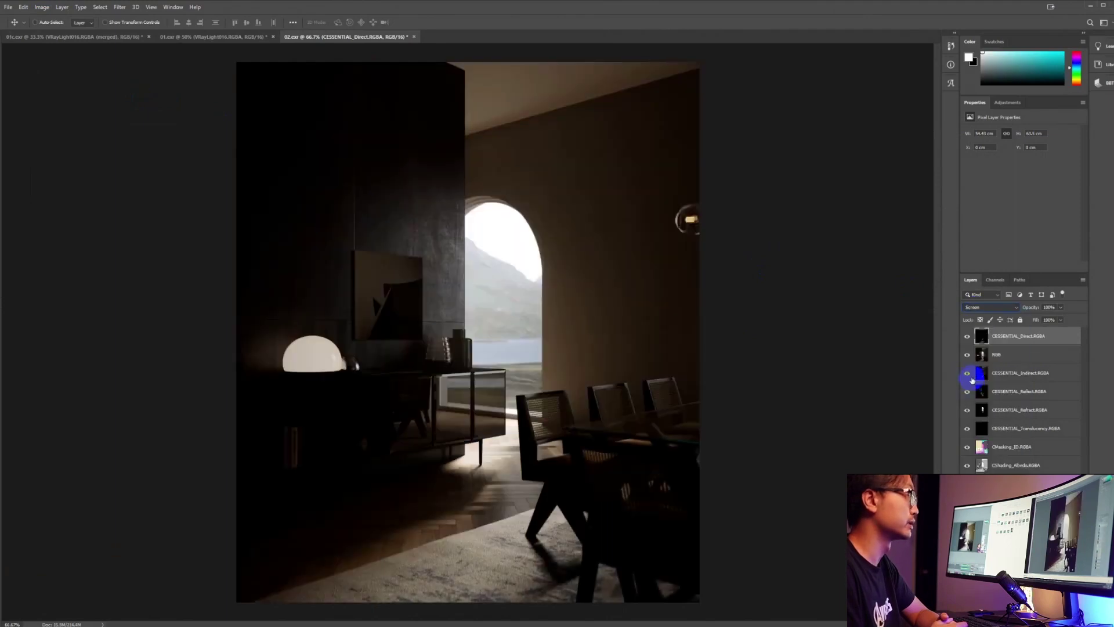
{"action": "left_click", "coordinate": [967, 337]}
{"action": "left_click", "coordinate": [968, 338]}
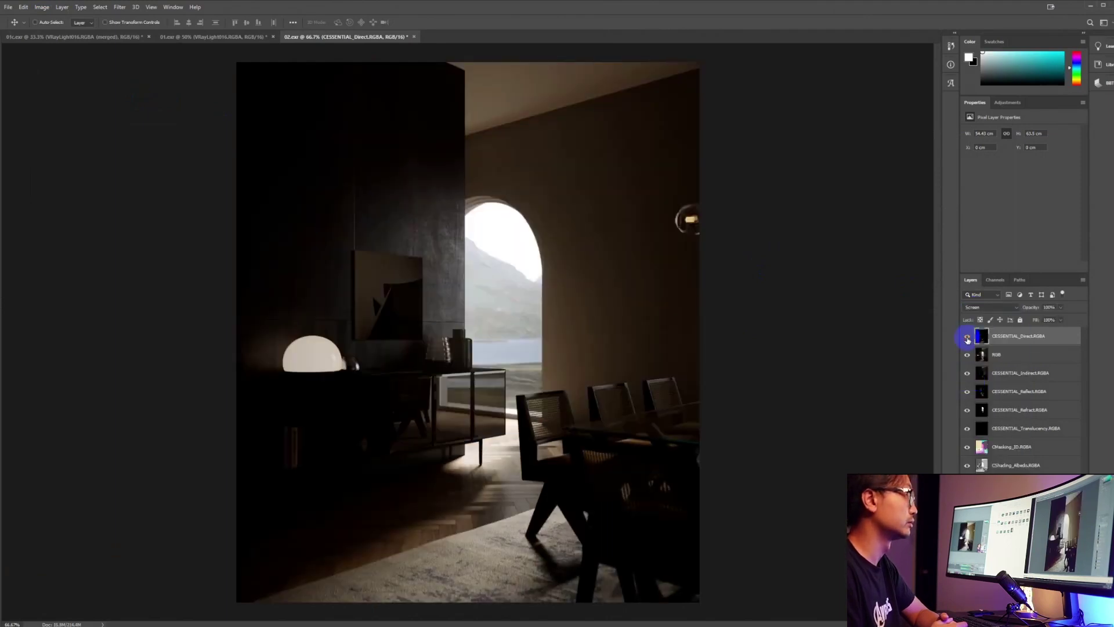
{"action": "left_click", "coordinate": [967, 338]}
{"action": "left_click", "coordinate": [967, 337]}
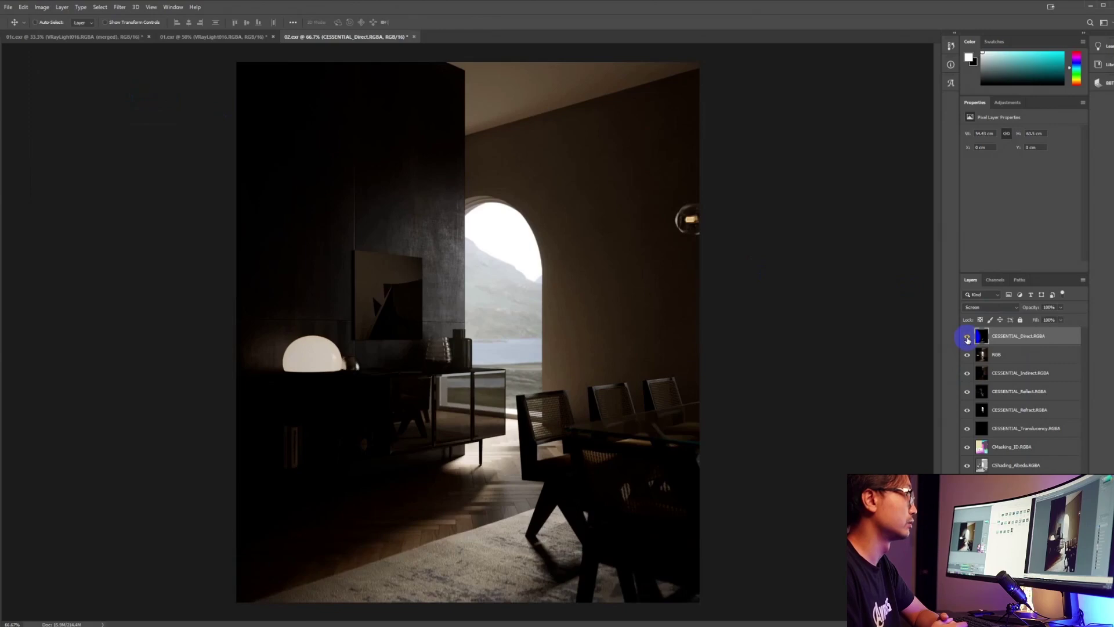
{"action": "left_click", "coordinate": [967, 337]}
{"action": "left_click", "coordinate": [967, 337]}
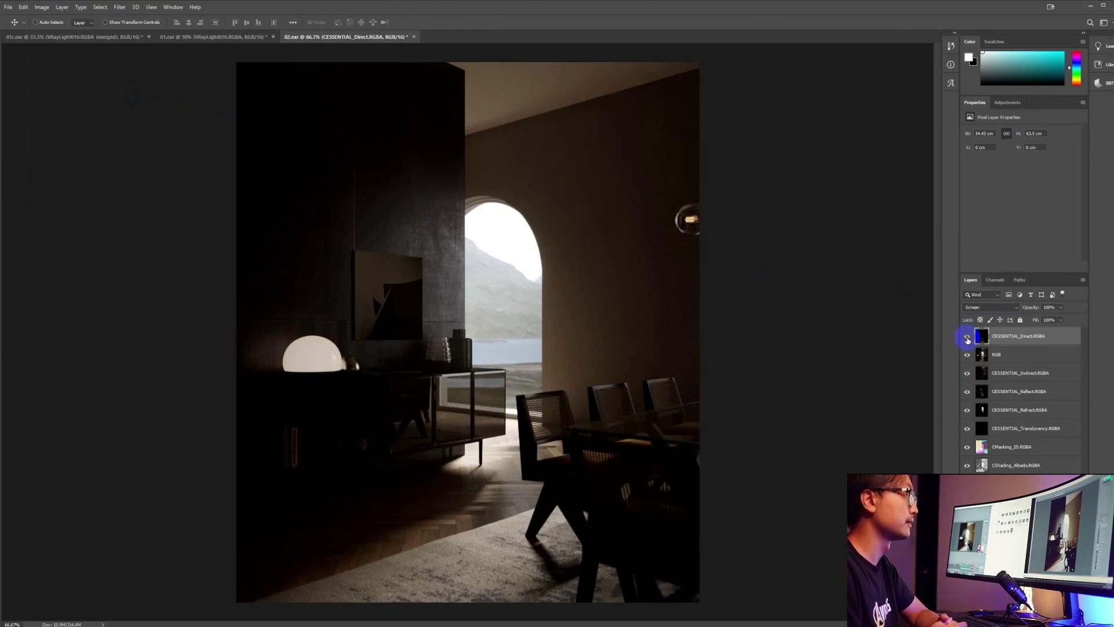
- Move the CESSENTIAL_Indirect layer directly above RGB and set its blending mode to Screen
{"action": "left_click", "coordinate": [999, 381]}
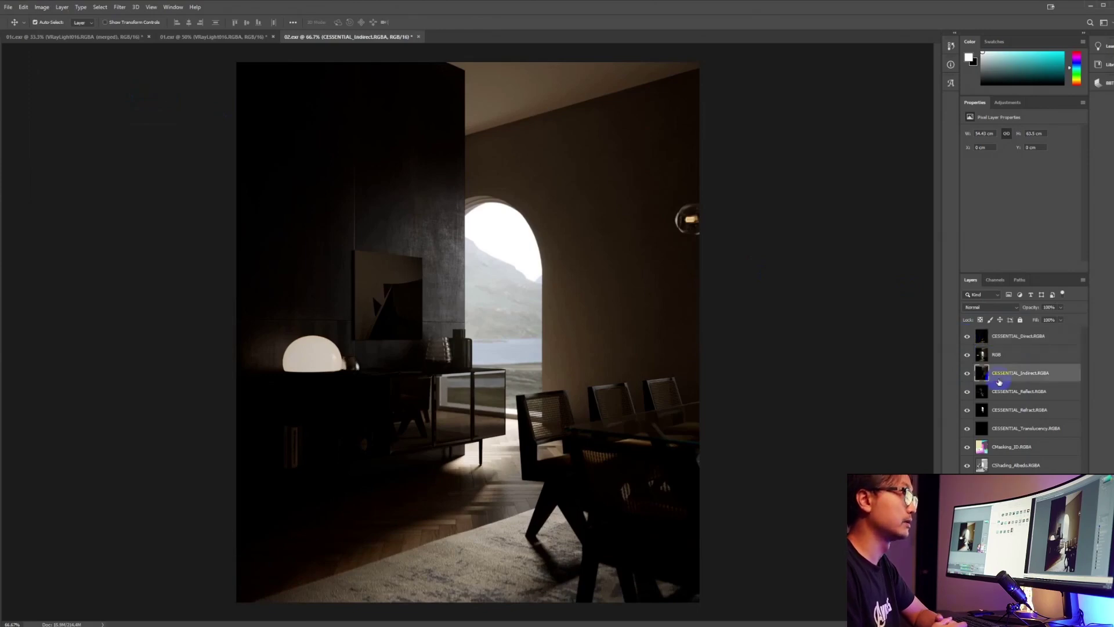
{"action": "left_click_drag", "start_coordinate": [1000, 381], "coordinate": [998, 355]}
{"action": "left_click", "coordinate": [980, 307]}
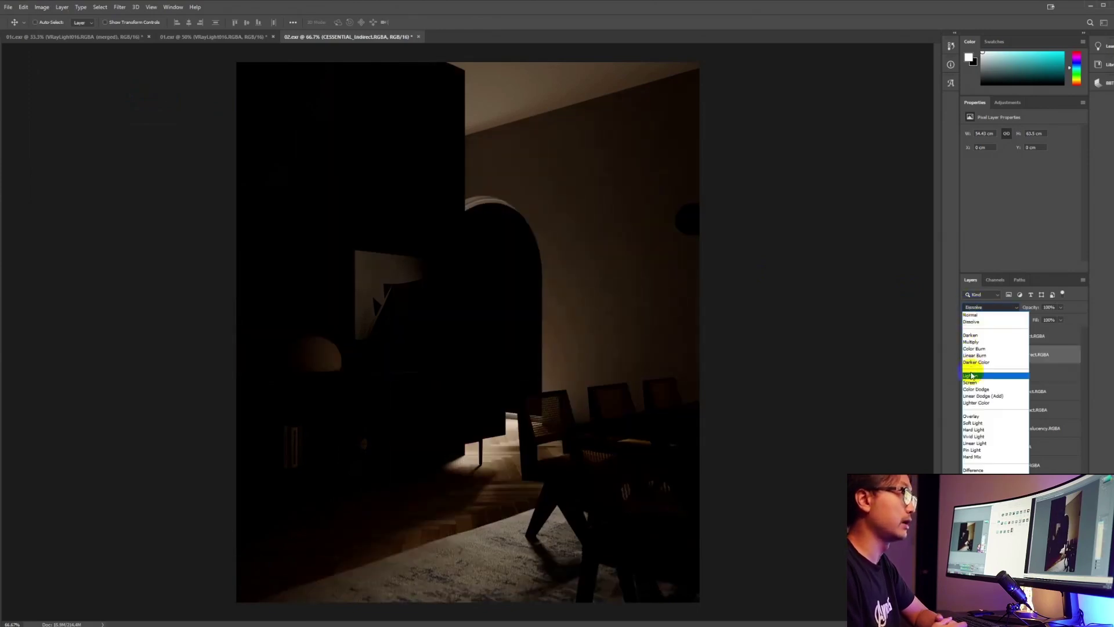
{"action": "left_click", "coordinate": [970, 382]}
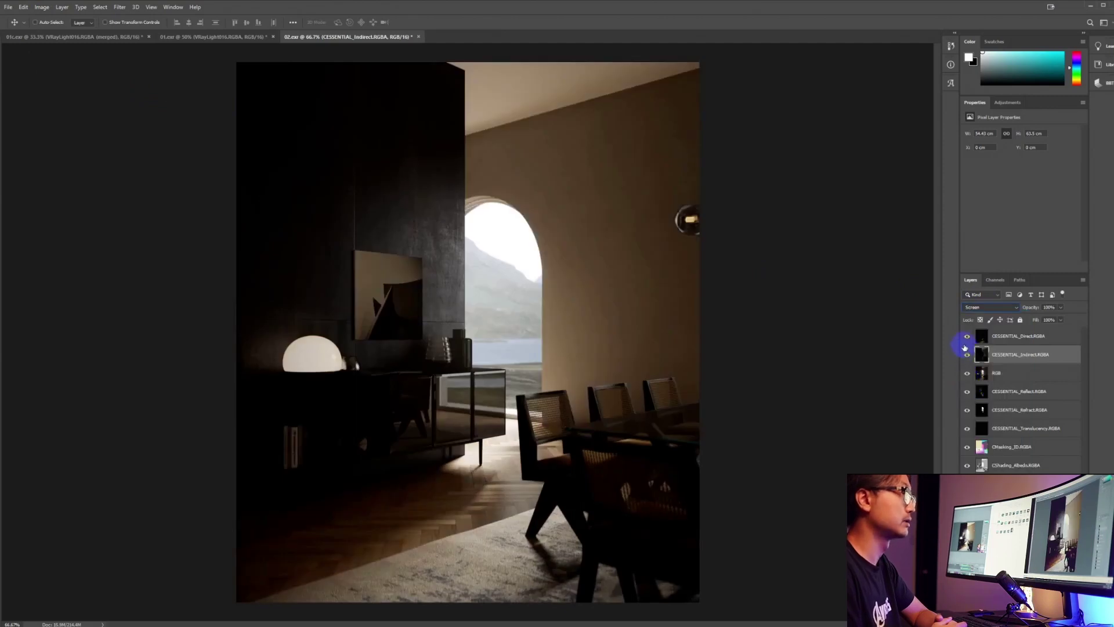
- Compare the image with the CESSENTIAL_Indirect layer repeatedly hidden and shown
{"action": "left_click", "coordinate": [967, 354]}
{"action": "left_click", "coordinate": [967, 355]}
{"action": "left_click", "coordinate": [967, 356]}
{"action": "left_click", "coordinate": [967, 356]}
{"action": "left_click", "coordinate": [967, 356]}
{"action": "left_click", "coordinate": [967, 356]}
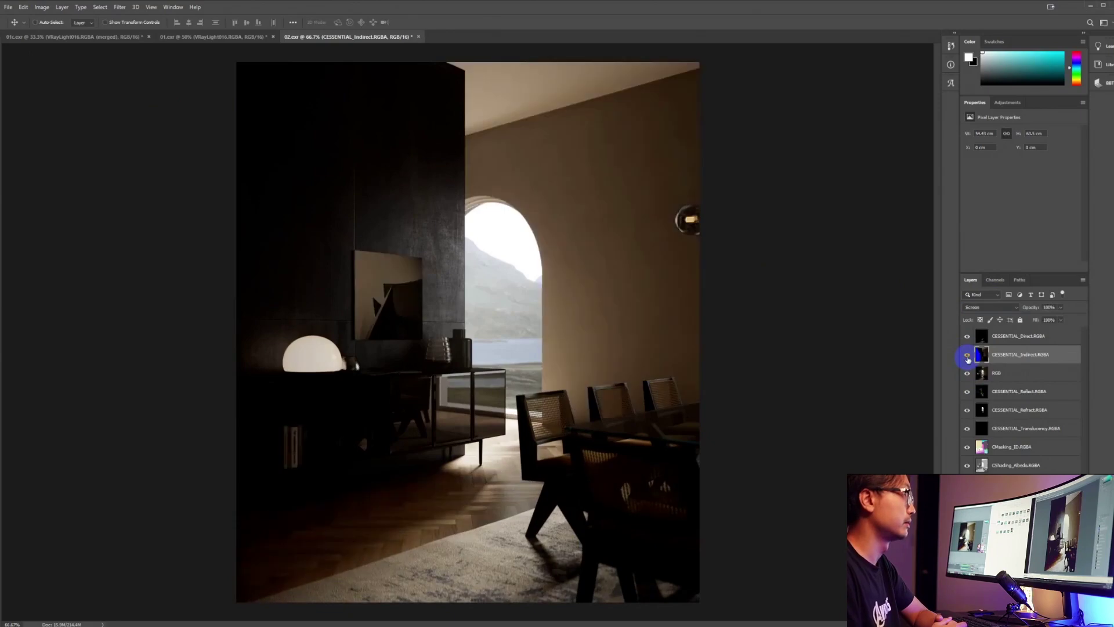
{"action": "left_click", "coordinate": [968, 356]}
{"action": "left_click", "coordinate": [967, 356]}
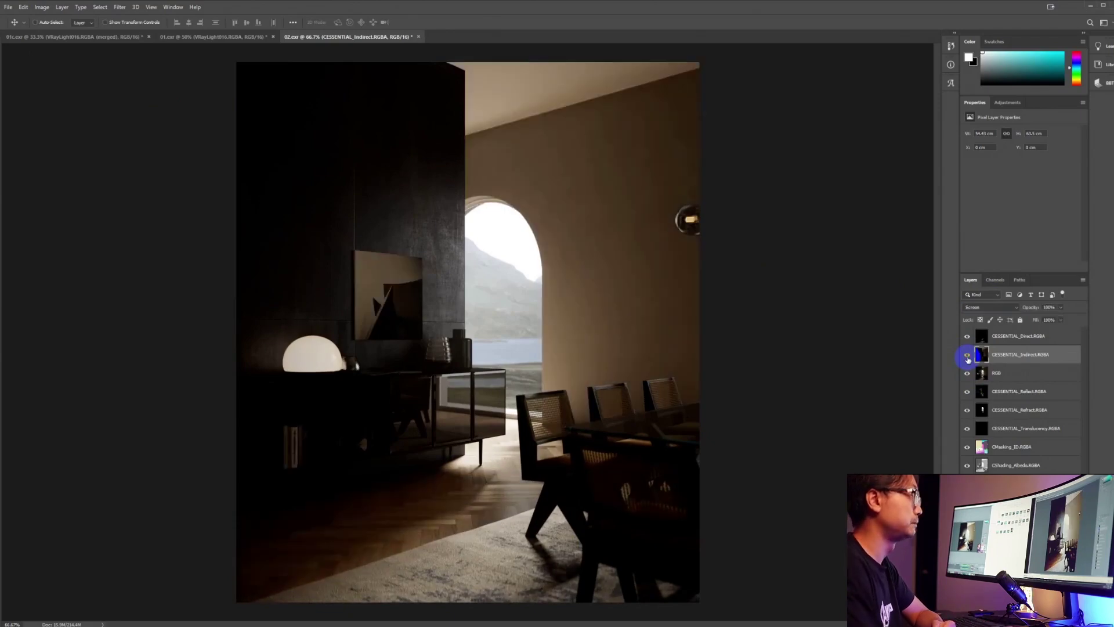
{"action": "left_click", "coordinate": [967, 356]}
{"action": "left_click", "coordinate": [967, 355]}
{"action": "left_click", "coordinate": [967, 355]}
{"action": "left_click", "coordinate": [968, 356]}
{"action": "left_click", "coordinate": [967, 357]}
{"action": "left_click", "coordinate": [967, 356]}
{"action": "left_click", "coordinate": [967, 357]}
{"action": "left_click", "coordinate": [967, 357]}
{"action": "left_click", "coordinate": [967, 356]}
{"action": "left_click", "coordinate": [967, 357]}
{"action": "left_click", "coordinate": [968, 357]}
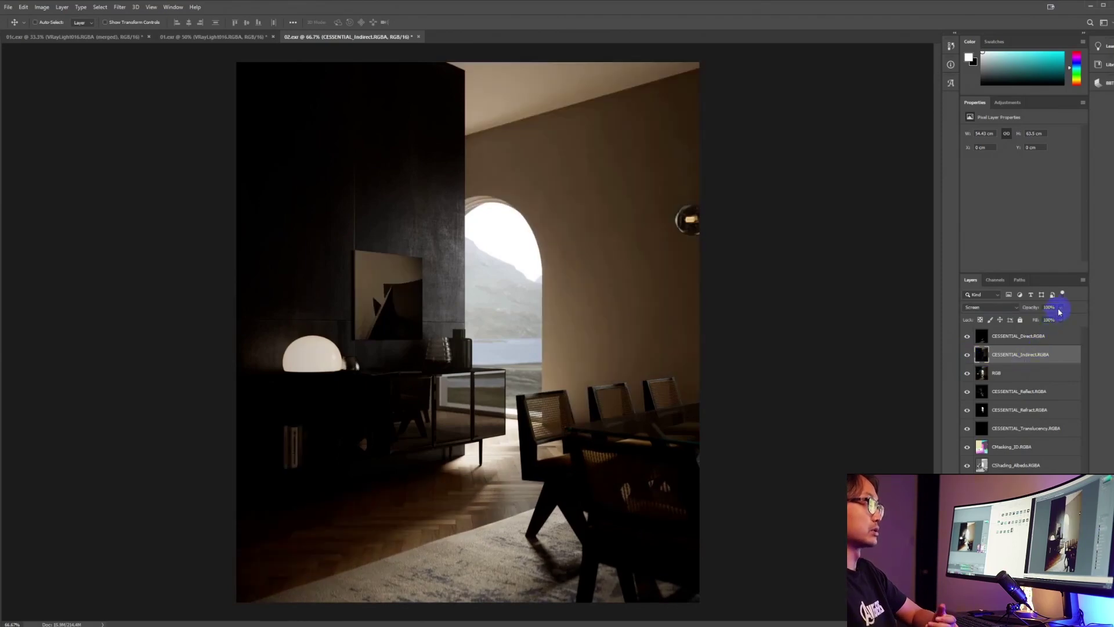
- Set the CESSENTIAL_Indirect layer's opacity to 50% and compare the image with the layer hidden and shown
{"action": "left_click", "coordinate": [1059, 308]}
{"action": "left_click", "coordinate": [1043, 318]}
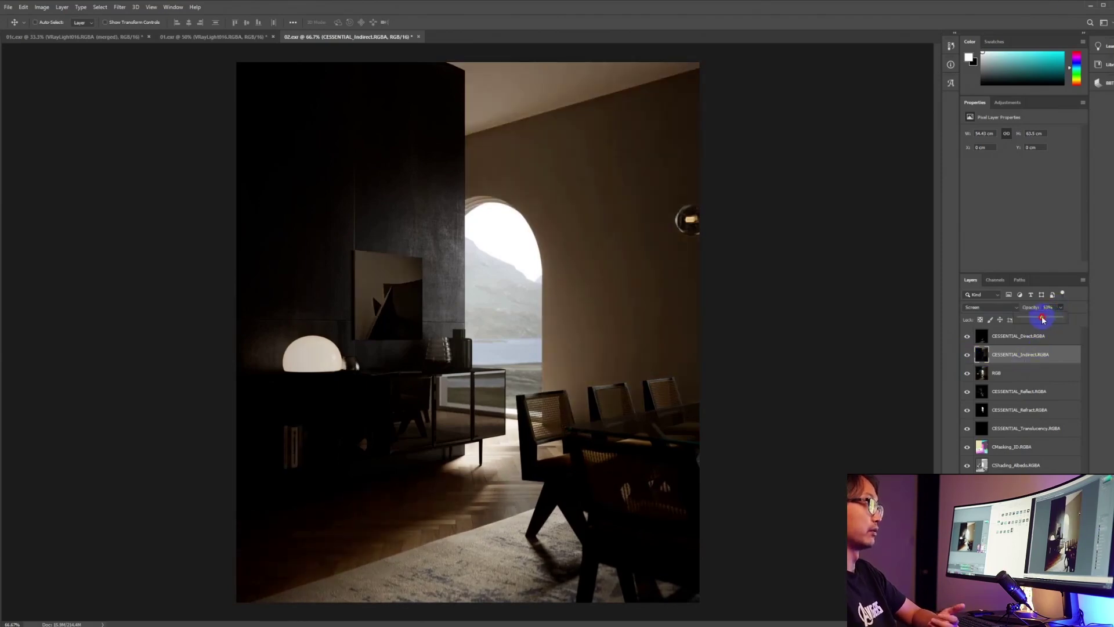
{"action": "left_click", "coordinate": [967, 357]}
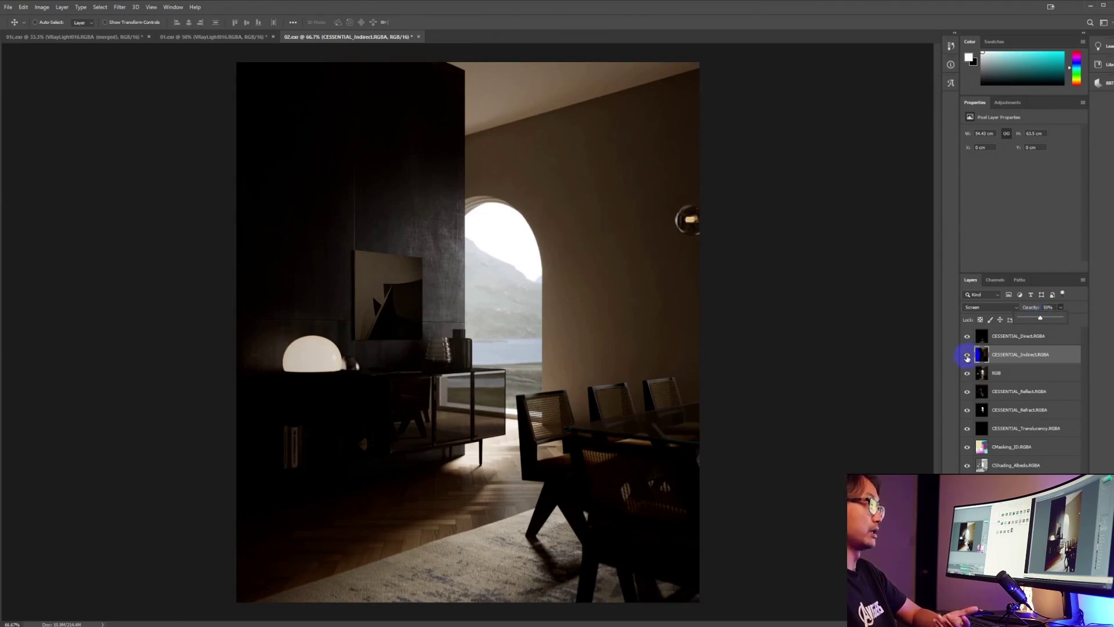
{"action": "left_click", "coordinate": [967, 356]}
{"action": "left_click", "coordinate": [967, 356]}
{"action": "left_click", "coordinate": [968, 358]}
{"action": "left_click", "coordinate": [967, 357]}
{"action": "left_click", "coordinate": [967, 358]}
{"action": "left_click", "coordinate": [968, 358]}
{"action": "left_click", "coordinate": [967, 358]}
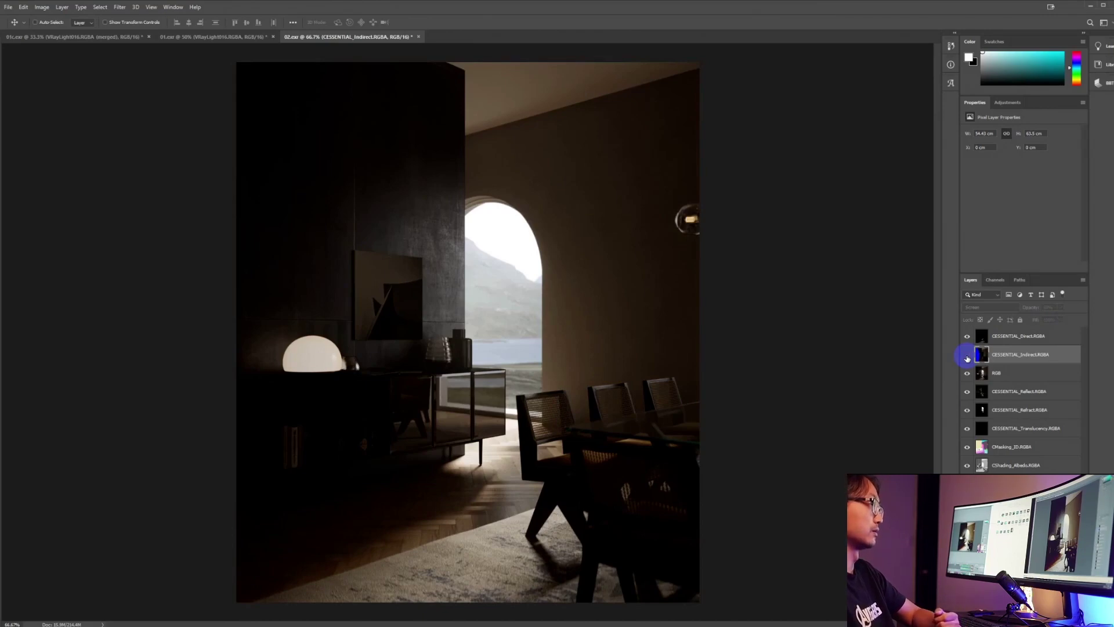
{"action": "left_click", "coordinate": [966, 357]}
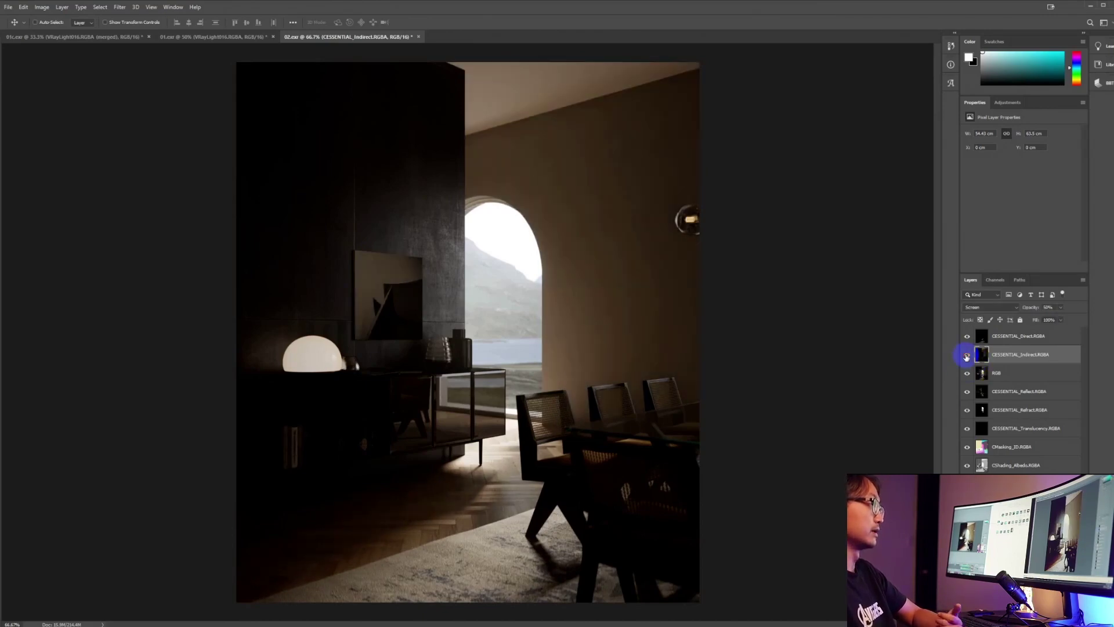
{"action": "left_click", "coordinate": [967, 357]}
{"action": "left_click", "coordinate": [967, 357]}
{"action": "left_click", "coordinate": [966, 357]}
{"action": "left_click", "coordinate": [966, 357]}
{"action": "left_click", "coordinate": [967, 358]}
{"action": "left_click", "coordinate": [967, 358]}
{"action": "left_click", "coordinate": [967, 358]}
{"action": "left_click", "coordinate": [966, 357]}
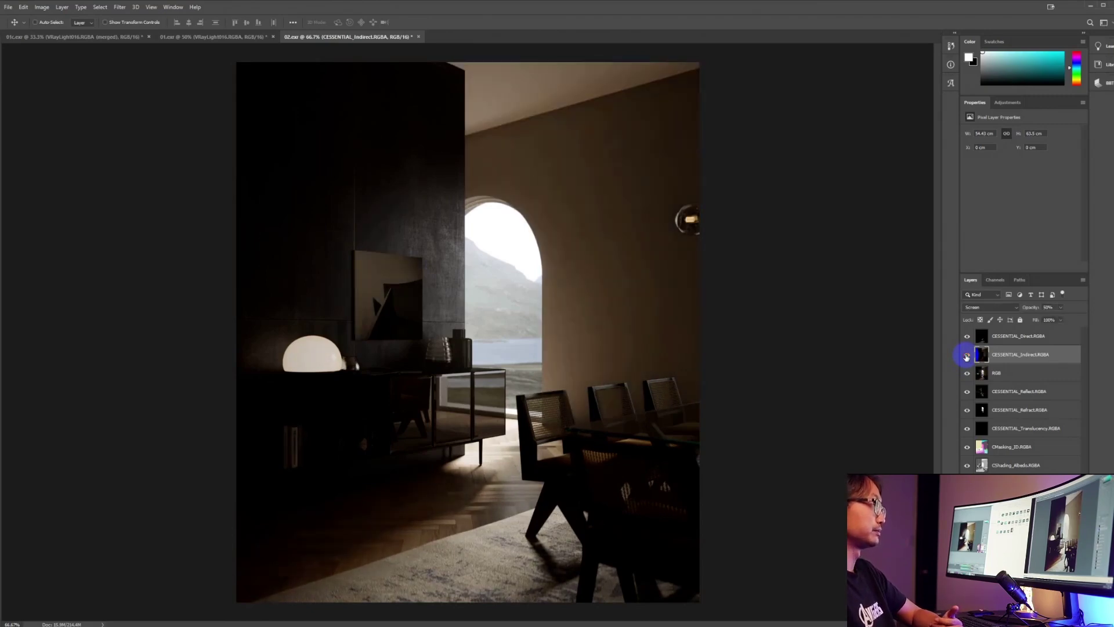
{"action": "left_click", "coordinate": [967, 357]}
{"action": "left_click", "coordinate": [967, 357]}
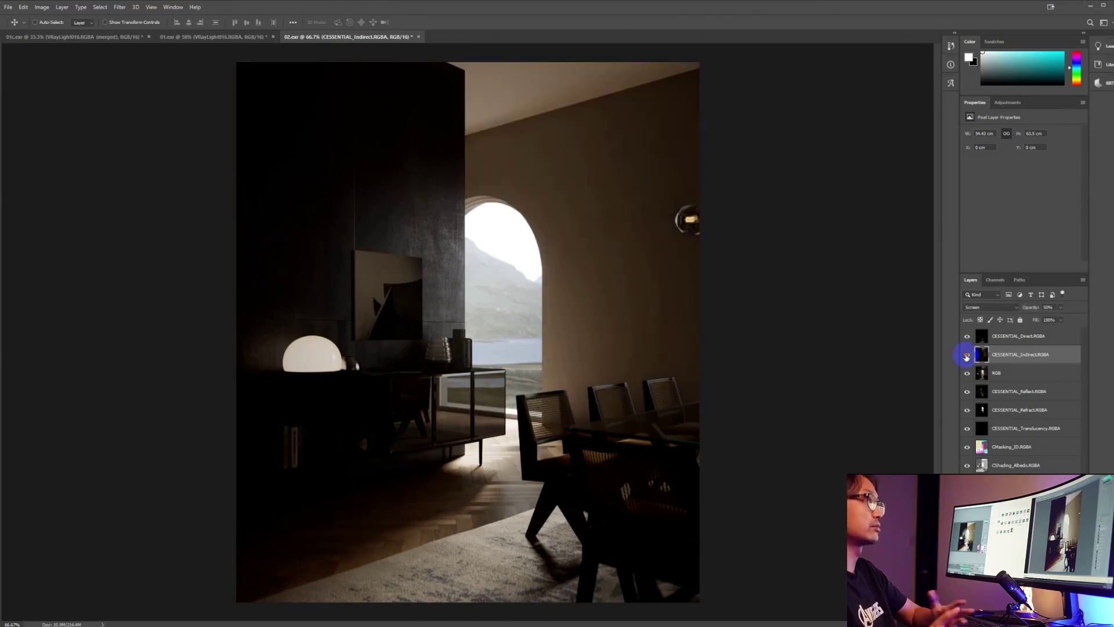
{"action": "left_click", "coordinate": [966, 358]}
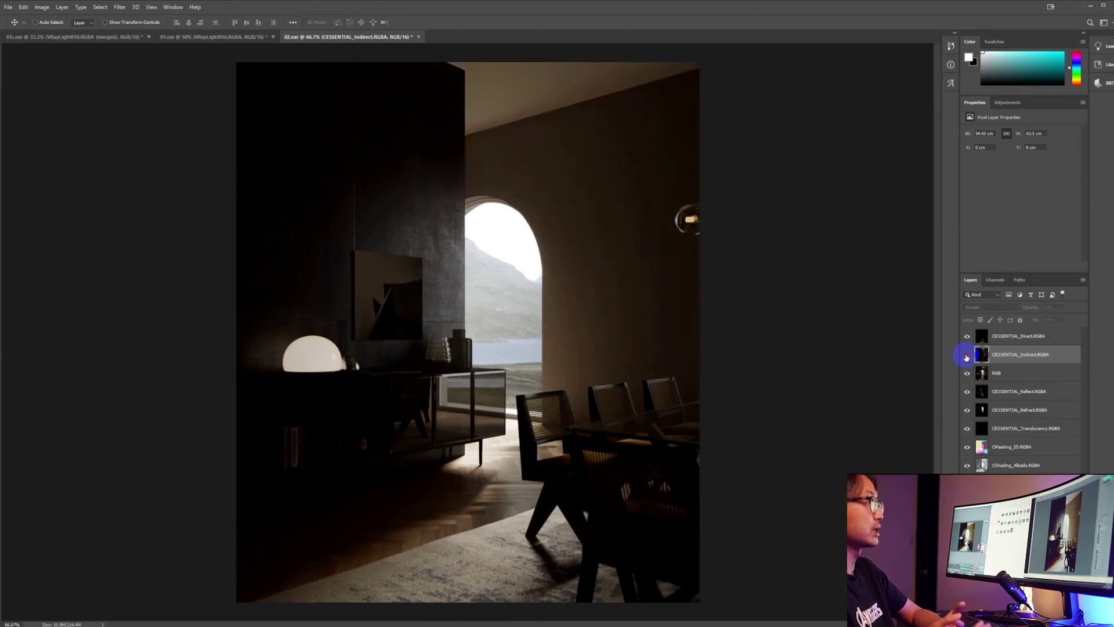
{"action": "left_click", "coordinate": [967, 358]}
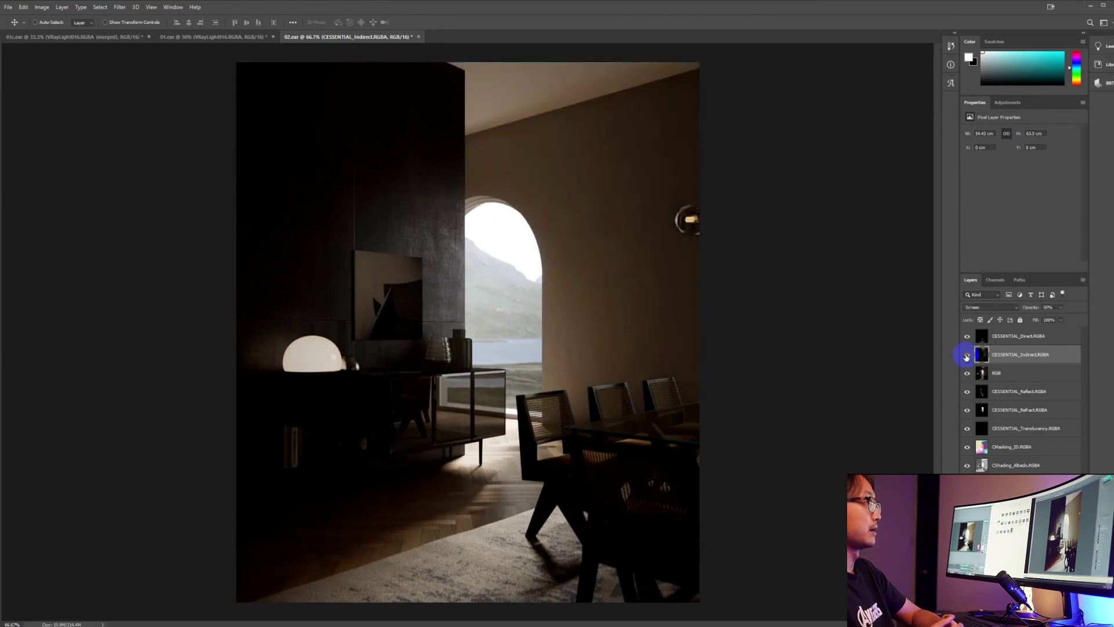
{"action": "left_click", "coordinate": [967, 357]}
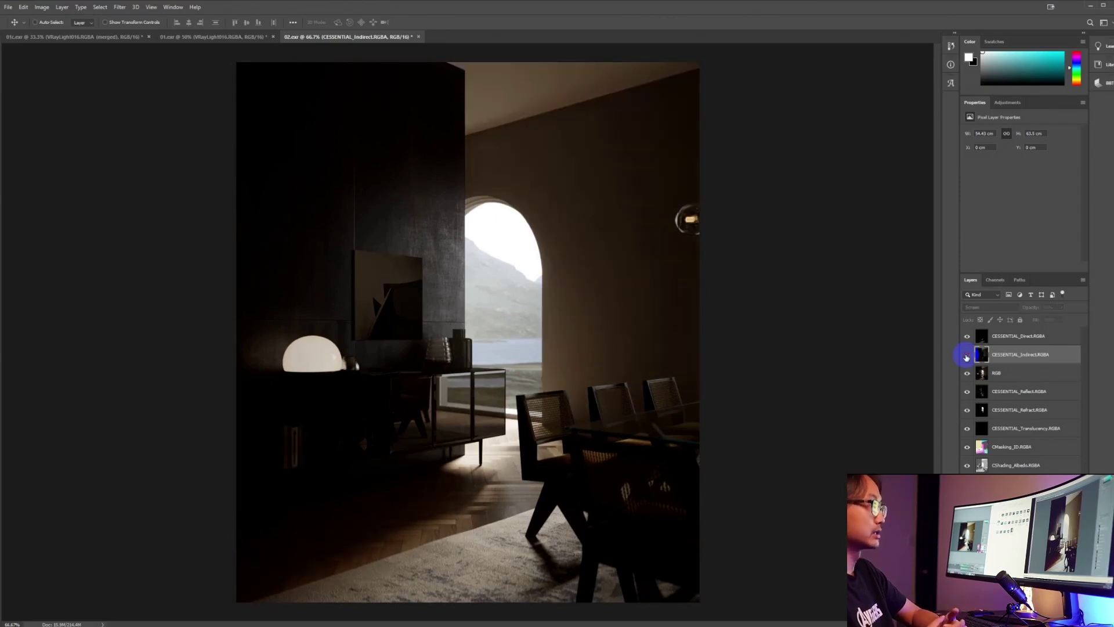
{"action": "left_click", "coordinate": [966, 357]}
- Try the CESSENTIAL_Indirect layer at about 25% opacity and compare the image with the layer hidden and shown
{"action": "left_click", "coordinate": [1060, 307]}
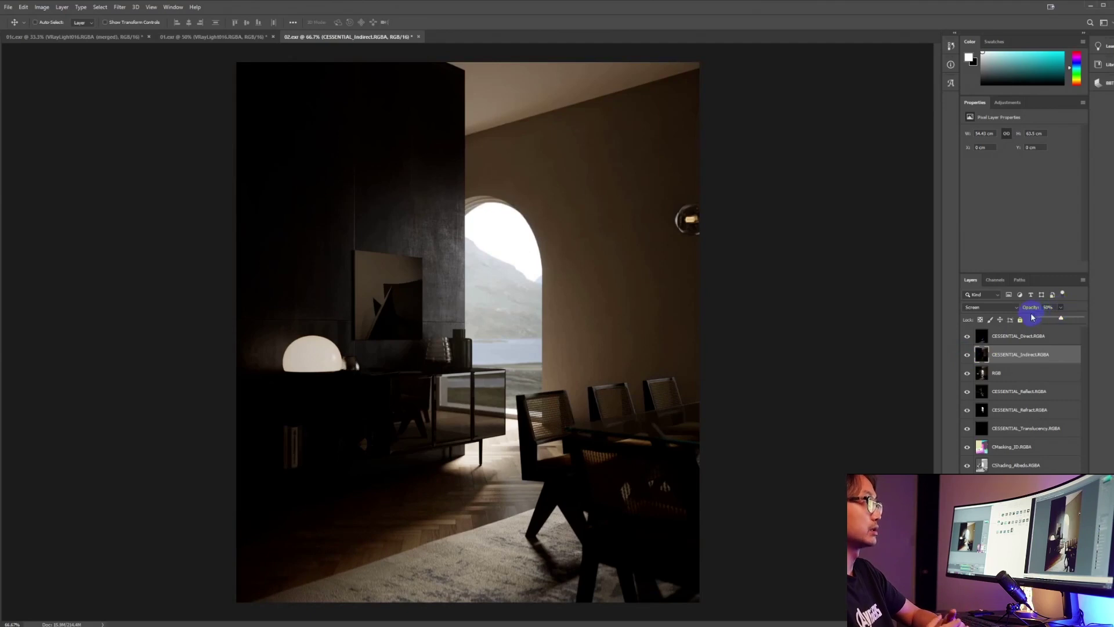
{"action": "left_click_drag", "start_coordinate": [1037, 322], "coordinate": [1053, 320]}
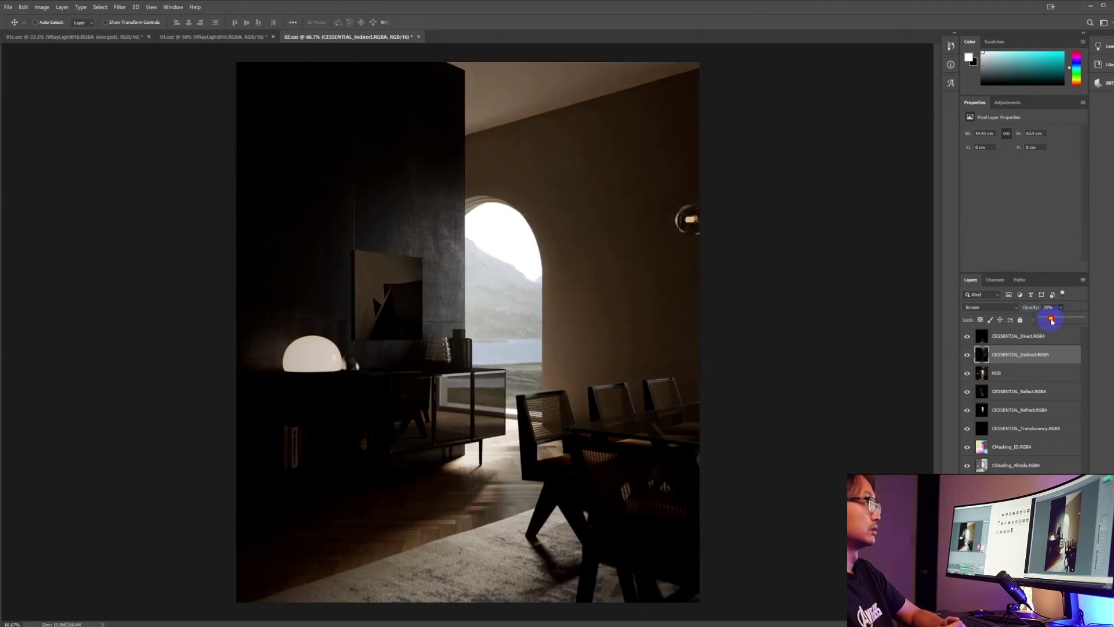
{"action": "left_click", "coordinate": [967, 356]}
{"action": "left_click", "coordinate": [967, 356]}
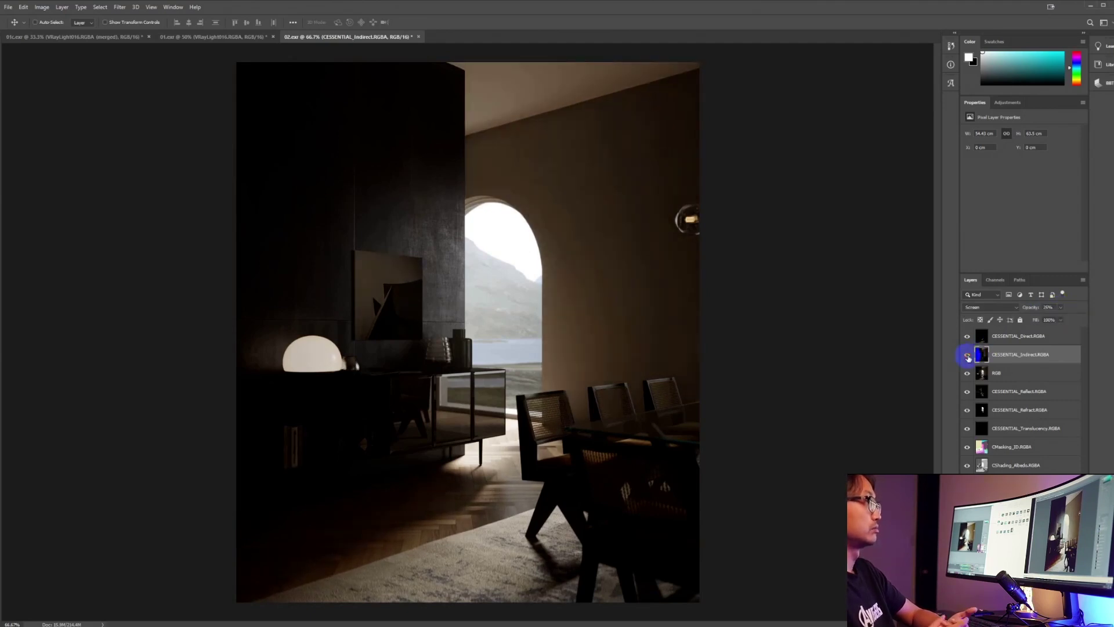
{"action": "left_click", "coordinate": [967, 356]}
{"action": "left_click", "coordinate": [967, 357]}
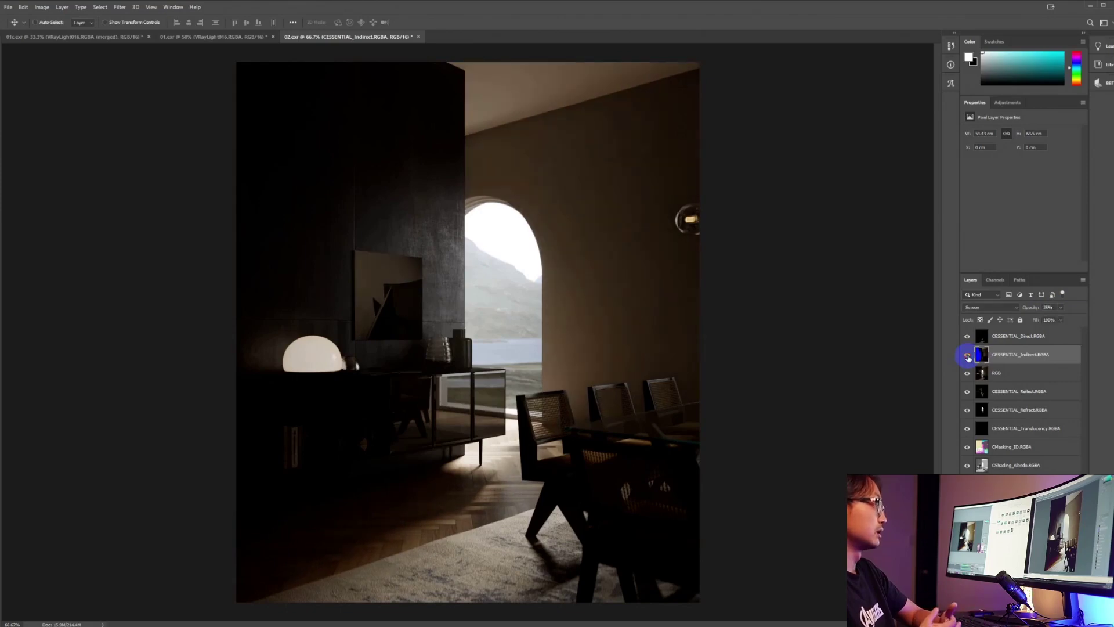
{"action": "left_click", "coordinate": [968, 356]}
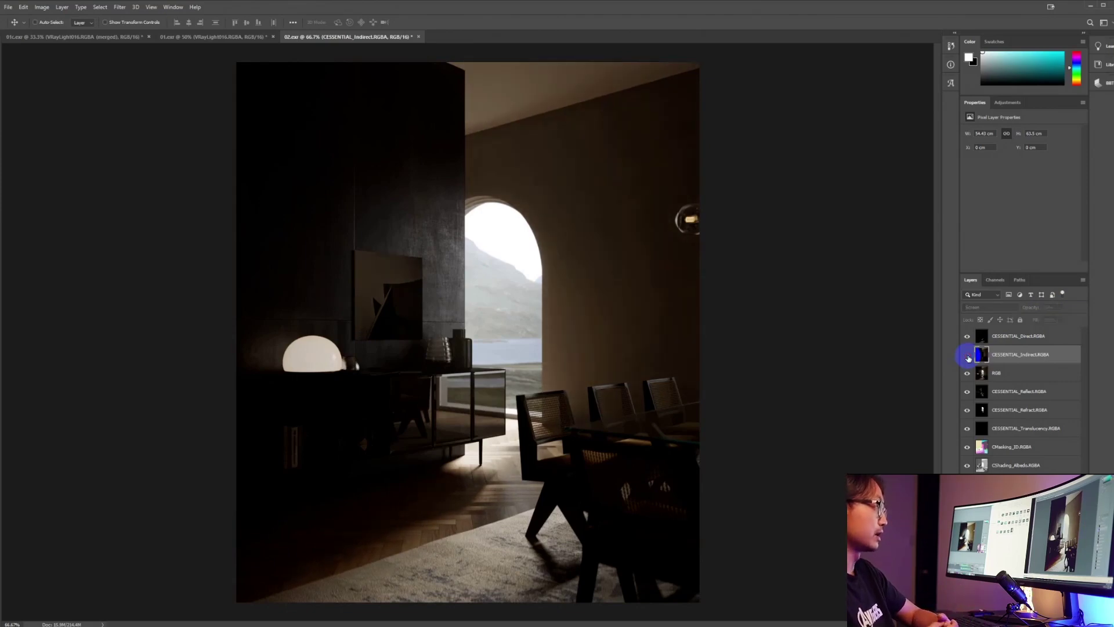
{"action": "left_click", "coordinate": [967, 356]}
{"action": "left_click", "coordinate": [967, 357]}
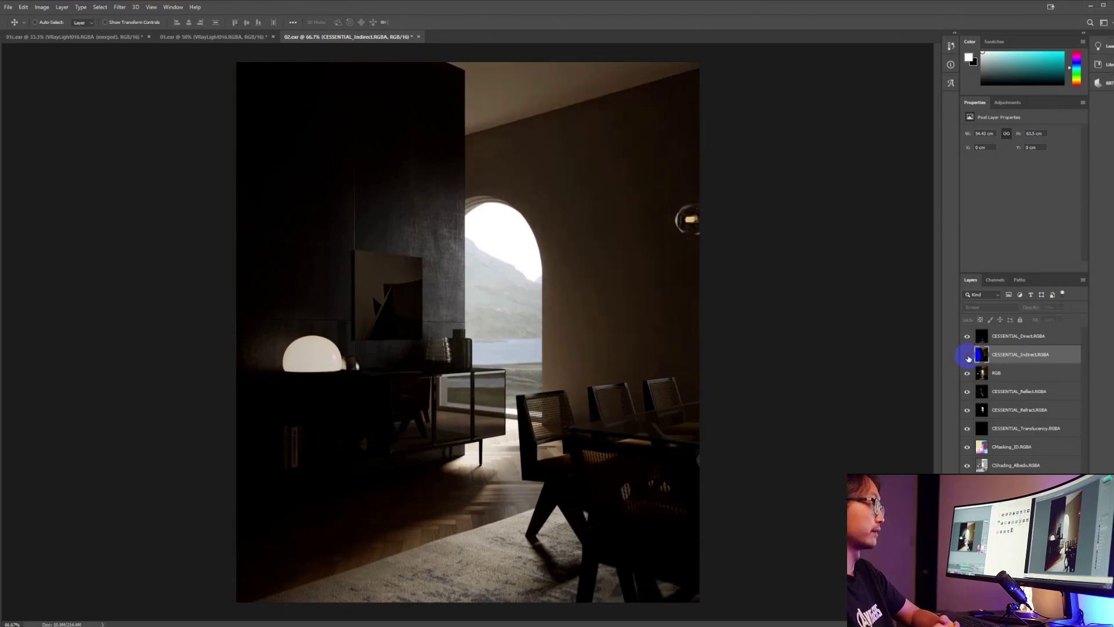
{"action": "left_click", "coordinate": [968, 357]}
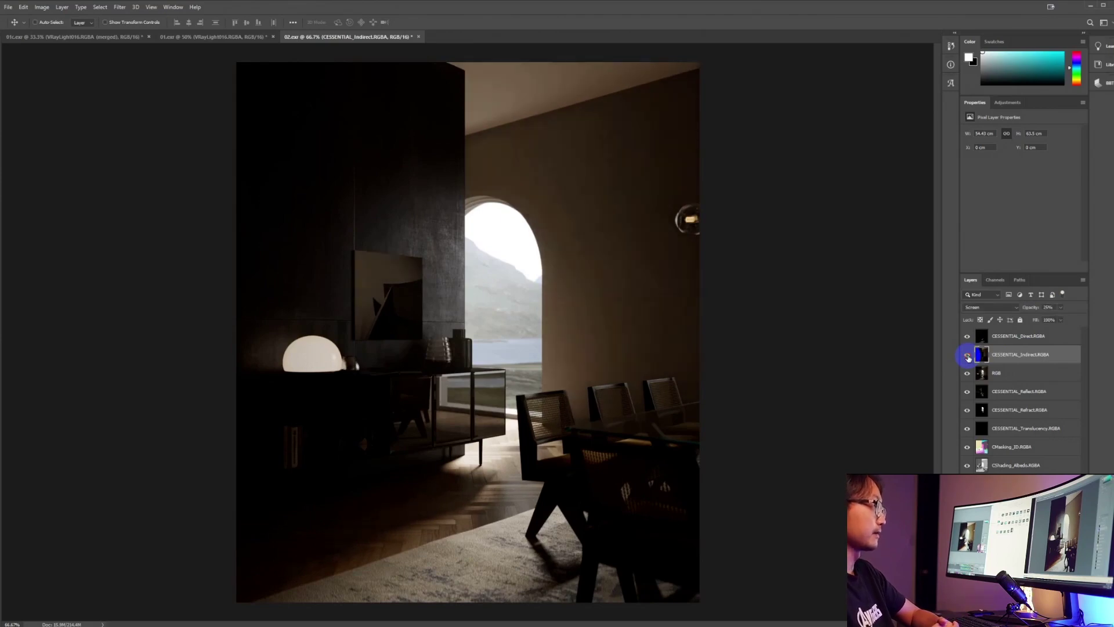
- Set the CESSENTIAL_Indirect layer's opacity to 50% and add a layer mask to it
{"action": "left_click", "coordinate": [1060, 306]}
{"action": "left_click_drag", "start_coordinate": [1056, 318], "coordinate": [1060, 318]}
{"action": "left_click", "coordinate": [1027, 618]}
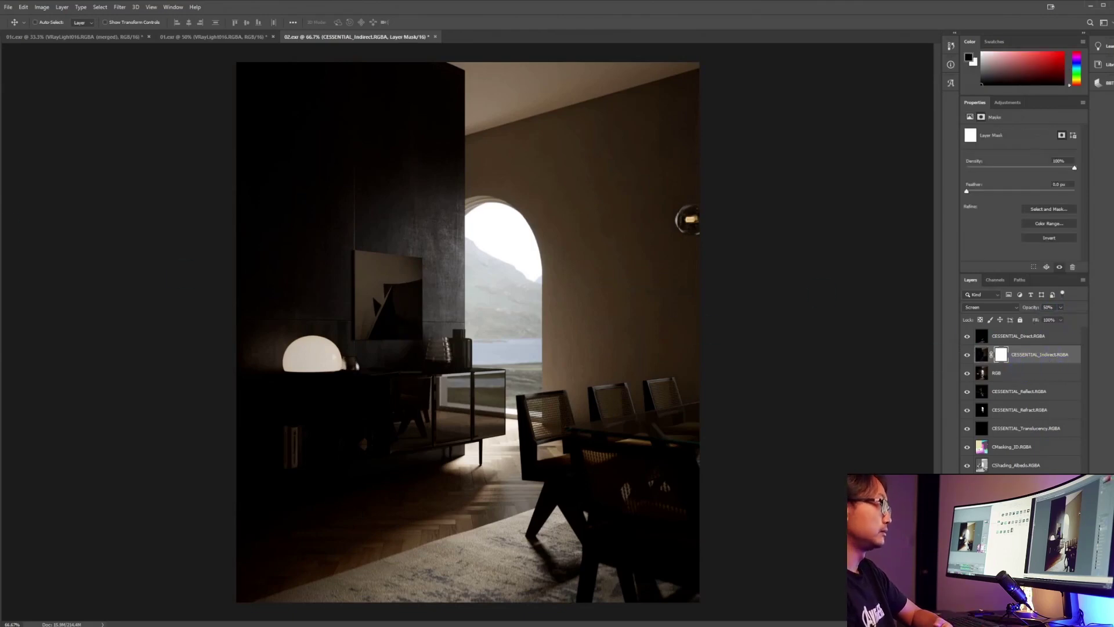
- Draw a radial white-to-black gradient at 100% opacity on the CESSENTIAL_Indirect mask, from the wall picture out toward the upper wall beyond the arch
{"action": "key", "text": "g"}
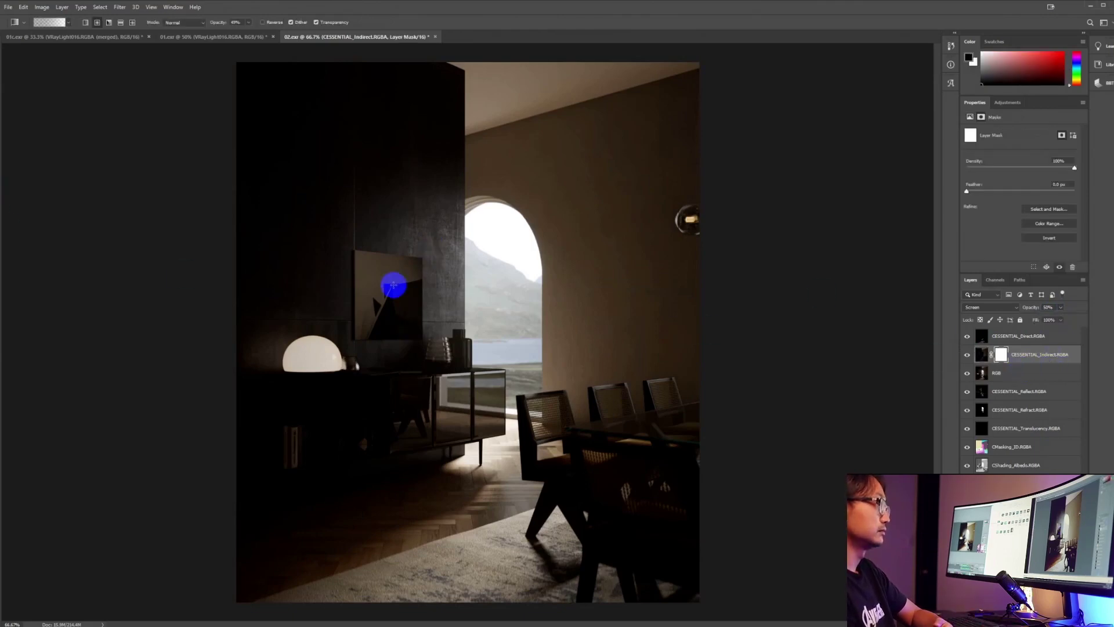
{"action": "key", "text": "x"}
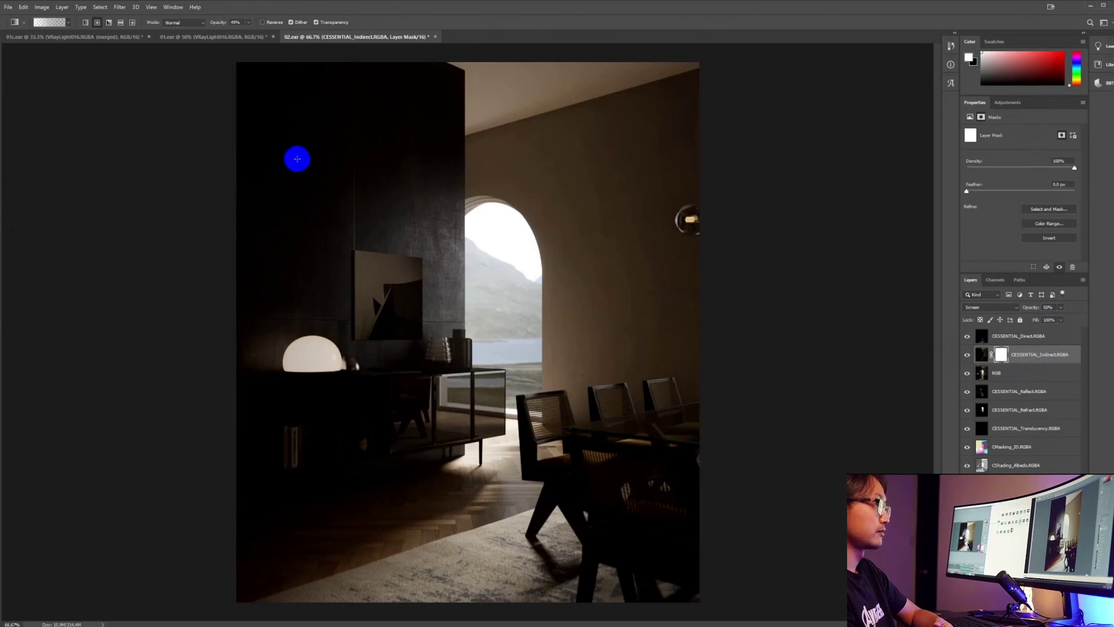
{"action": "left_click_drag", "start_coordinate": [248, 22], "coordinate": [410, 30]}
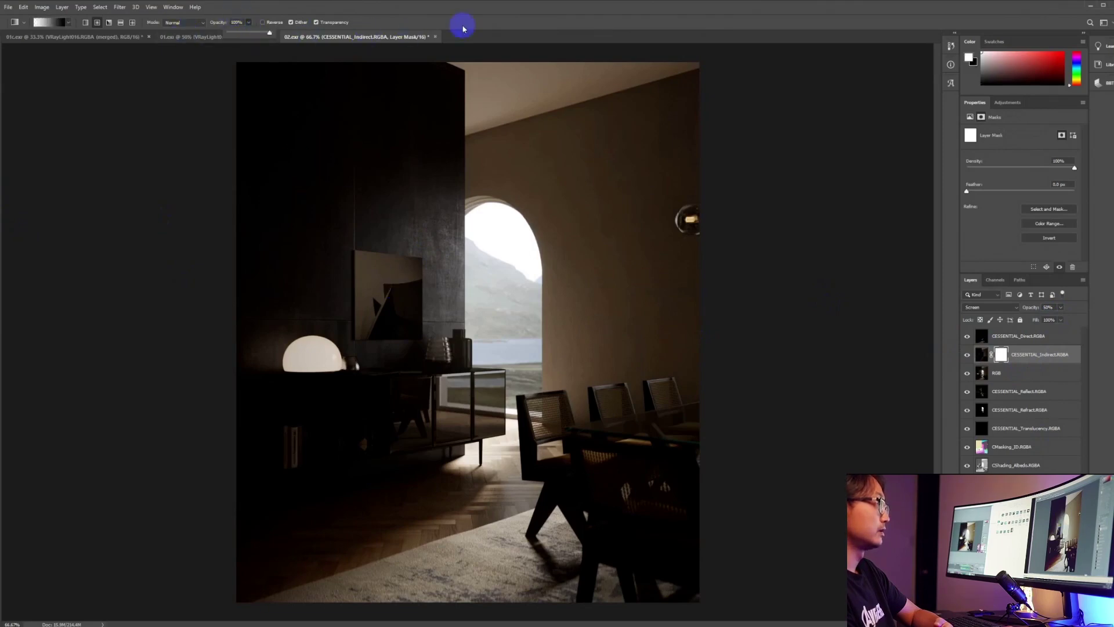
{"action": "left_click_drag", "start_coordinate": [411, 297], "coordinate": [558, 123]}
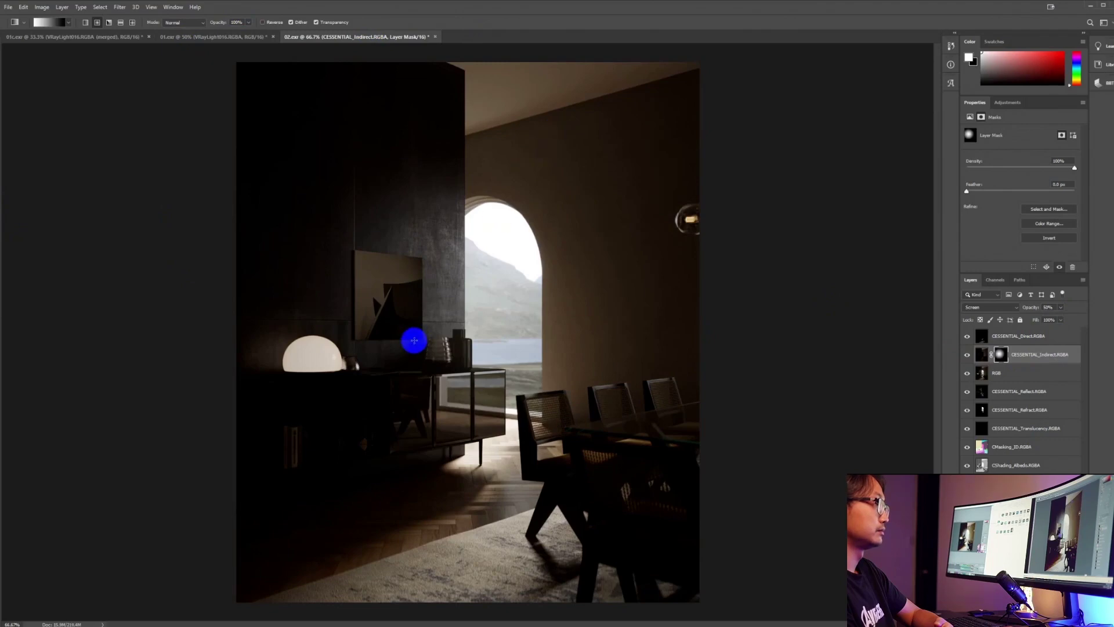
- Move the CESSENTIAL_Reflect layer to the top of the stack and set it to Screen at 50% opacity
{"action": "left_click_drag", "start_coordinate": [1019, 391], "coordinate": [1019, 332]}
{"action": "left_click", "coordinate": [1061, 307]}
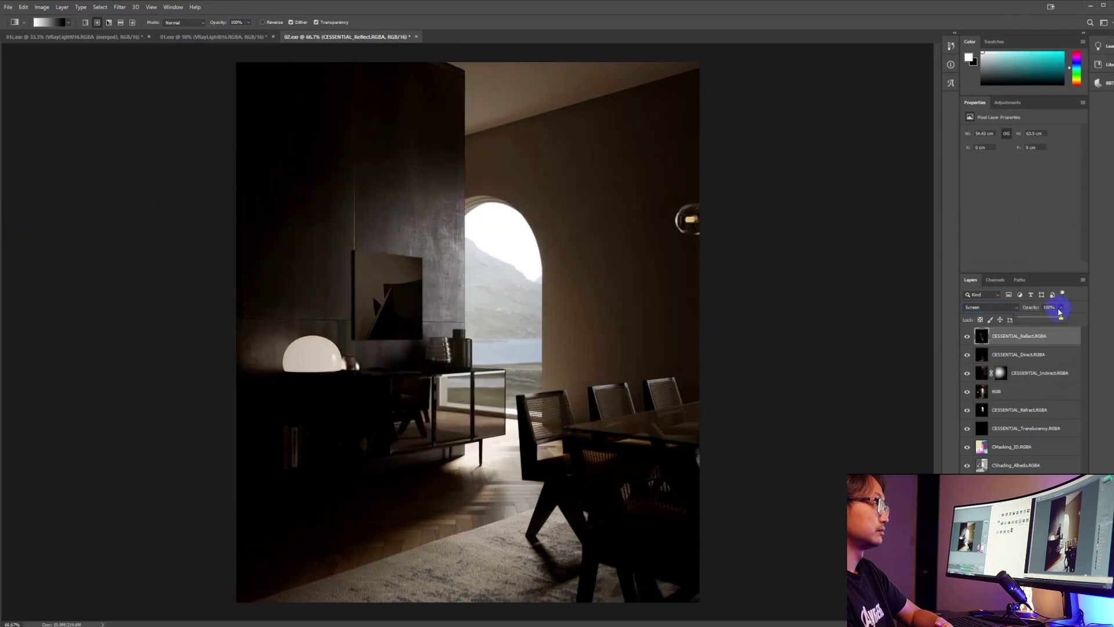
{"action": "left_click", "coordinate": [1043, 319]}
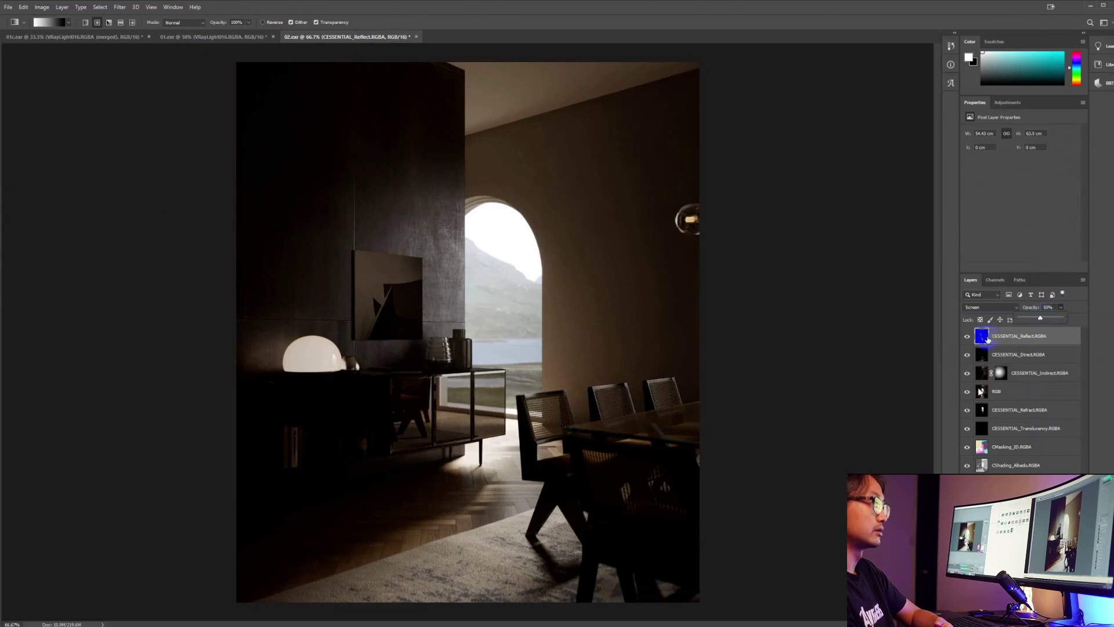
- Compare the image with the CESSENTIAL_Reflect layer hidden and shown, and lower its opacity to about 25%
{"action": "left_click", "coordinate": [967, 337]}
{"action": "left_click", "coordinate": [967, 337]}
{"action": "left_click", "coordinate": [967, 337]}
{"action": "left_click", "coordinate": [967, 336]}
{"action": "left_click", "coordinate": [967, 337]}
{"action": "left_click", "coordinate": [967, 337]}
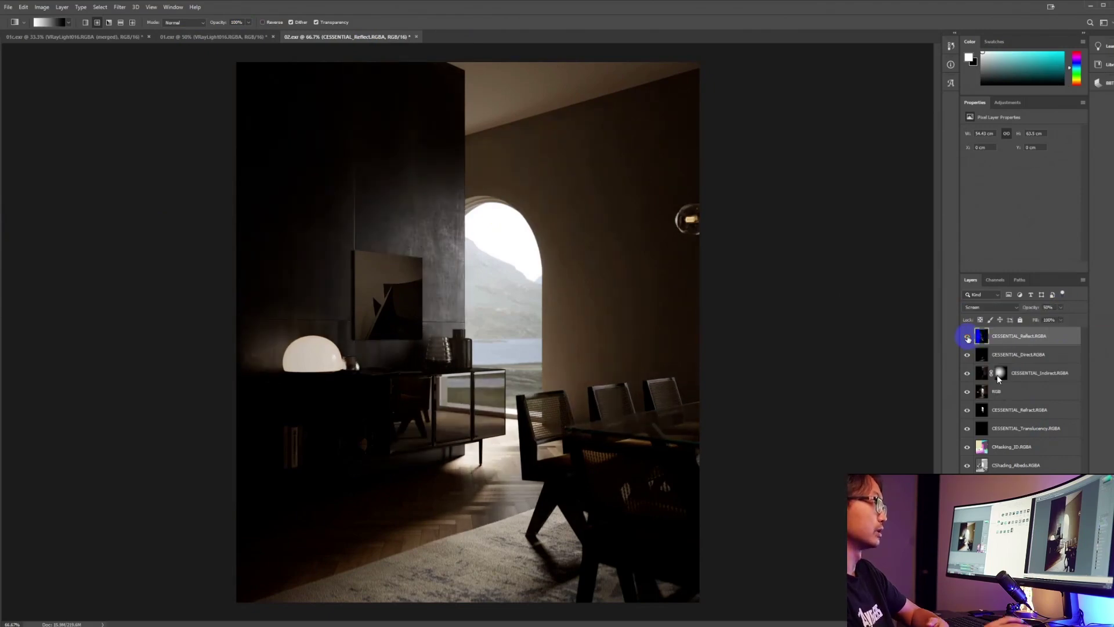
{"action": "left_click", "coordinate": [1048, 307]}
{"action": "left_click", "coordinate": [1061, 307]}
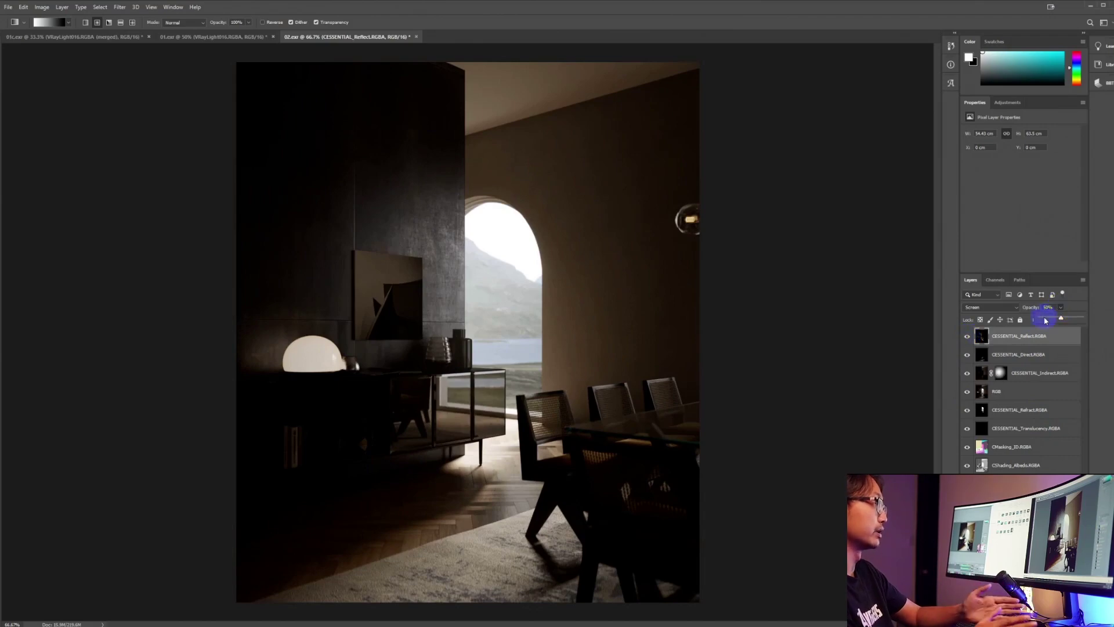
{"action": "left_click_drag", "start_coordinate": [1061, 318], "coordinate": [1050, 318]}
{"action": "left_click", "coordinate": [967, 337]}
{"action": "left_click", "coordinate": [967, 337]}
{"action": "left_click", "coordinate": [967, 336]}
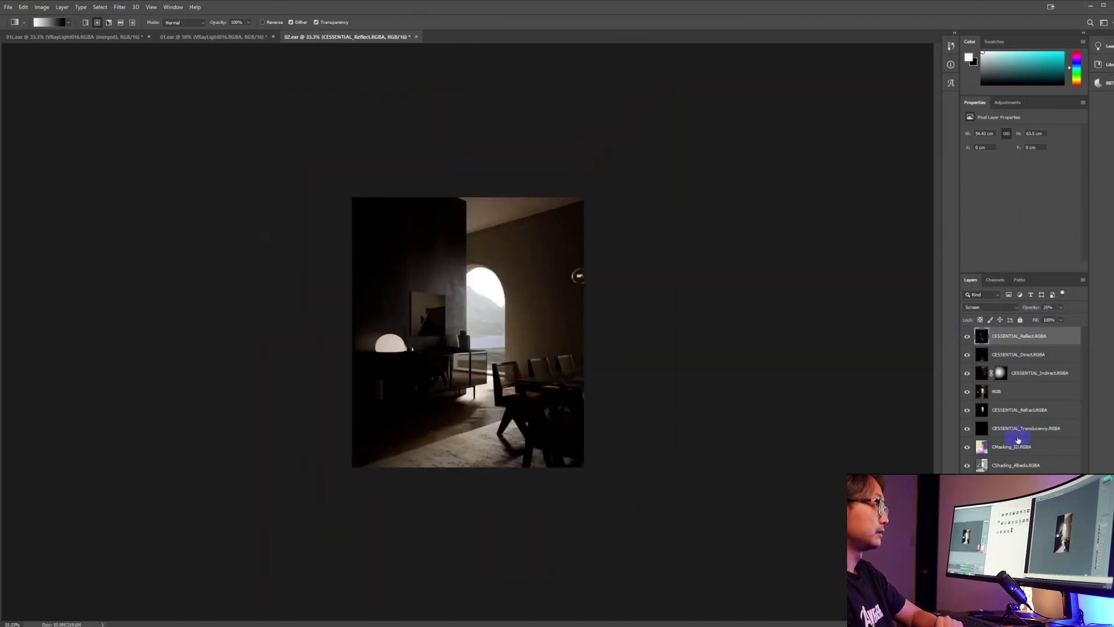
- Place the Refract, Translucency, Environment and LightMix passes hidden above CESSENTIAL_Reflect, and set Rest (unassigned) on top of them to Screen
{"action": "left_click", "coordinate": [967, 354]}
{"action": "left_click", "coordinate": [967, 354]}
{"action": "key", "text": "ctrl+z"}
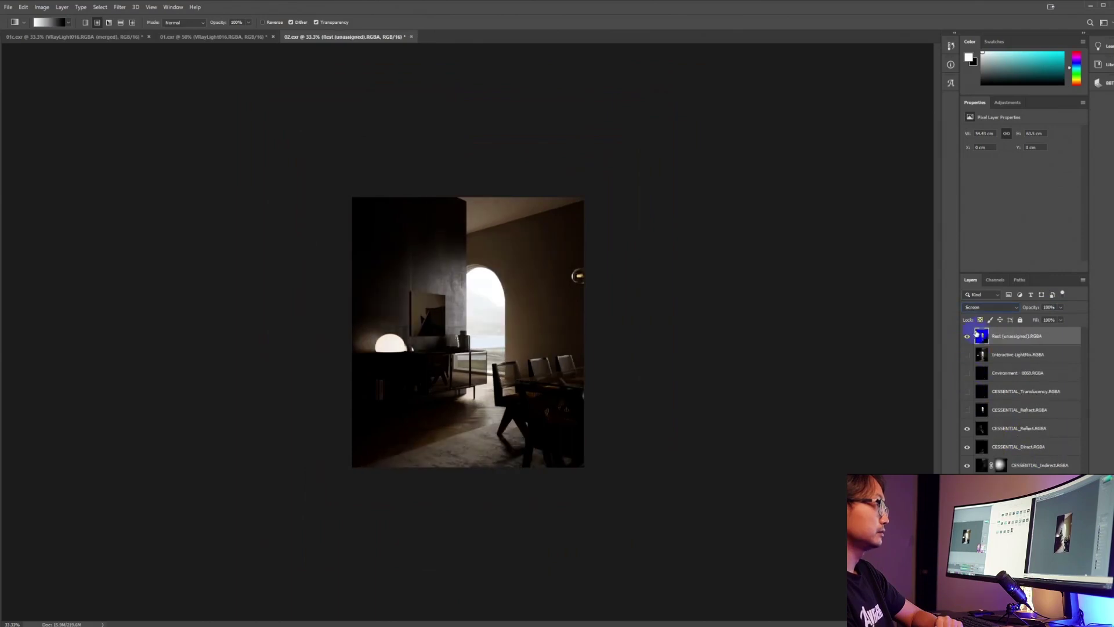
- Compare the image with the Rest (unassigned) layer hidden and shown, and lower its opacity to about 29%
{"action": "left_click", "coordinate": [967, 337]}
{"action": "left_click", "coordinate": [967, 337]}
{"action": "left_click", "coordinate": [967, 336]}
{"action": "left_click", "coordinate": [967, 337]}
{"action": "left_click", "coordinate": [967, 336]}
{"action": "left_click", "coordinate": [968, 336]}
{"action": "left_click", "coordinate": [967, 336]}
{"action": "left_click", "coordinate": [968, 336]}
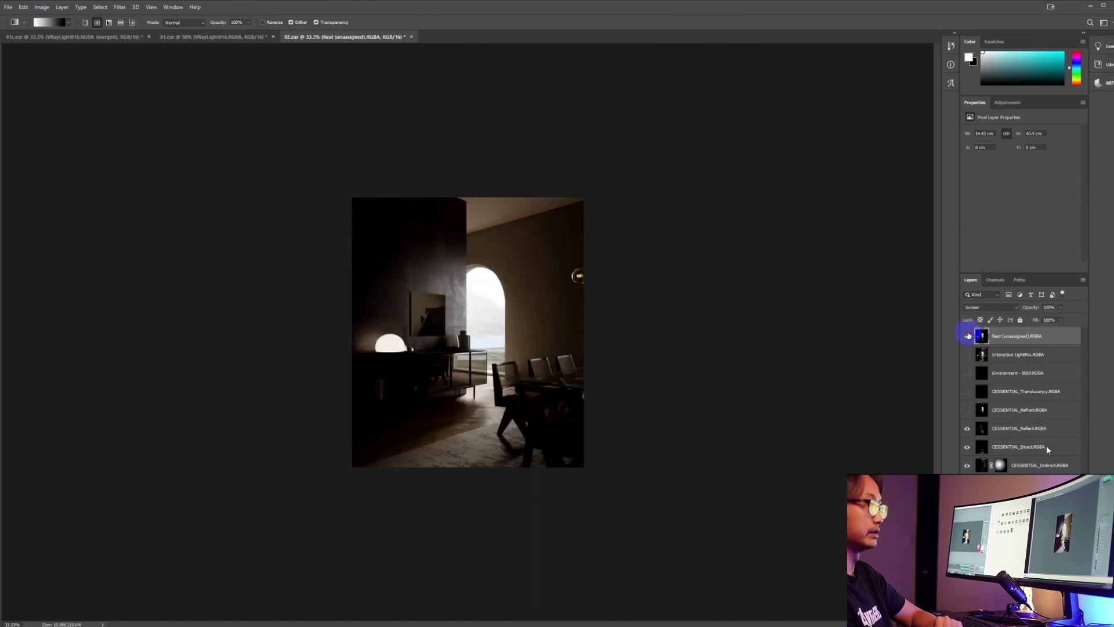
{"action": "left_click_drag", "start_coordinate": [1061, 307], "coordinate": [1030, 318]}
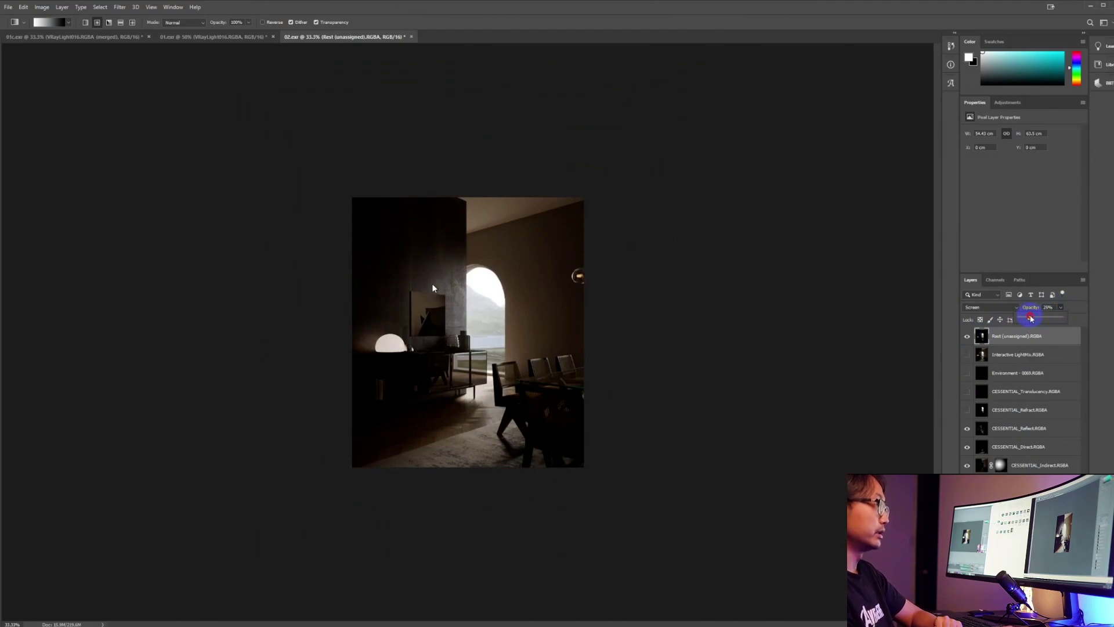
- Compare the image with and without the Rest (unassigned) layer at its lowered opacity
{"action": "left_click", "coordinate": [967, 336]}
{"action": "left_click", "coordinate": [967, 336]}
{"action": "left_click", "coordinate": [967, 336]}
{"action": "left_click", "coordinate": [967, 336]}
{"action": "left_click", "coordinate": [967, 337]}
{"action": "left_click", "coordinate": [967, 337]}
- Place the VRayLight001 layer on top in Screen mode and check its effect by hiding and showing it
{"action": "key", "text": "alt+bracketright"}
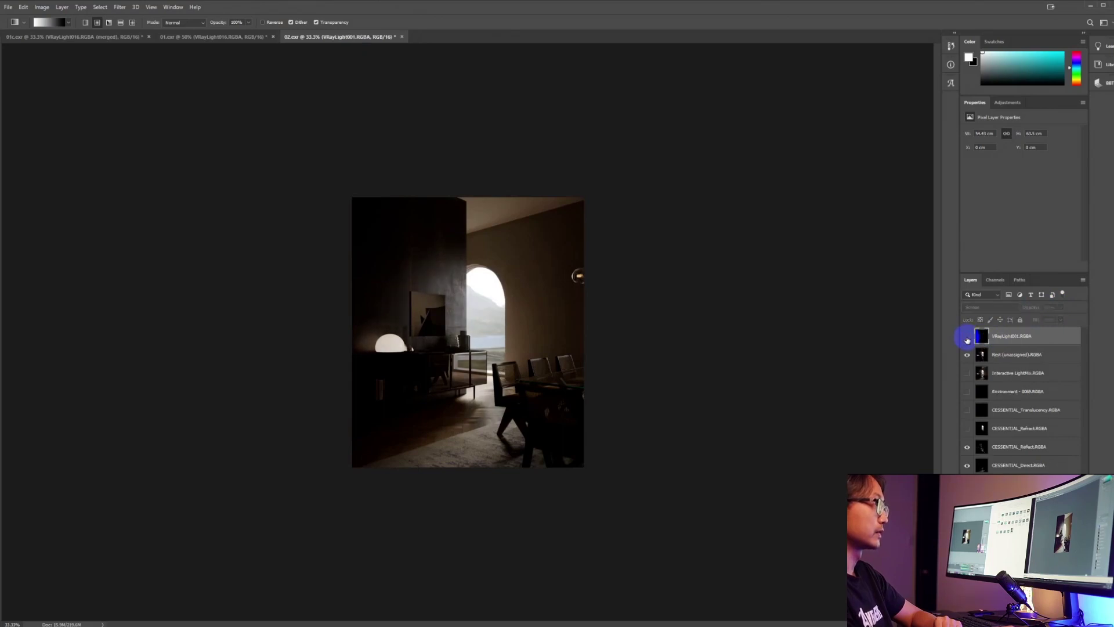
{"action": "left_click", "coordinate": [967, 337]}
{"action": "left_click", "coordinate": [967, 337]}
{"action": "left_click", "coordinate": [968, 337]}
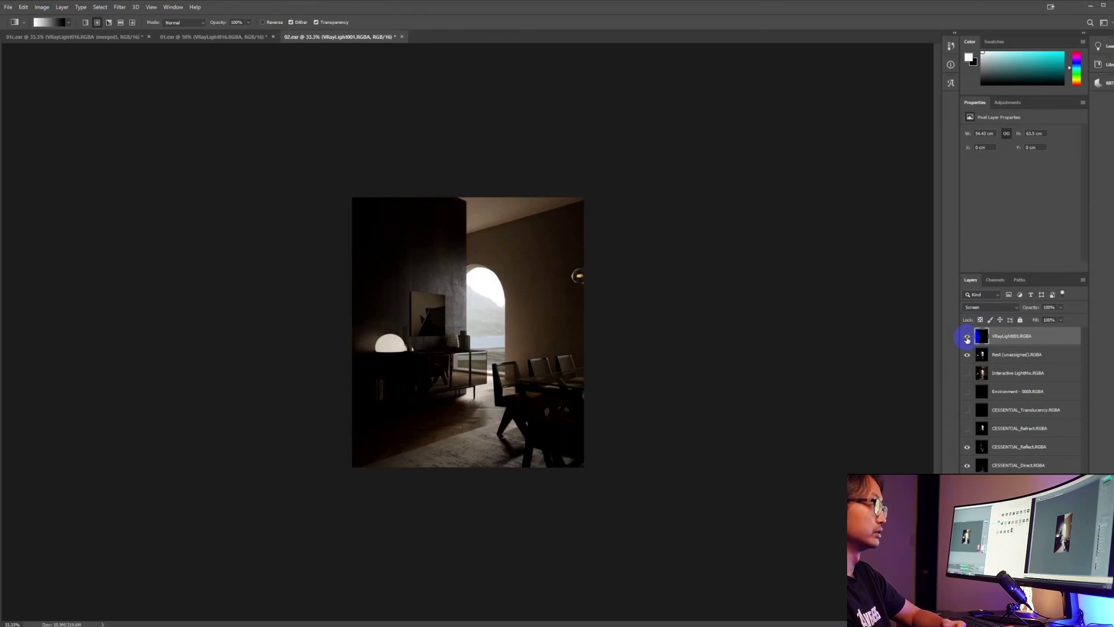
- Show the VRayLight014 layer above VRayLight001 in Screen mode, and place the VRayLight016 layer on top of them
{"action": "key", "text": "alt+bracketright"}
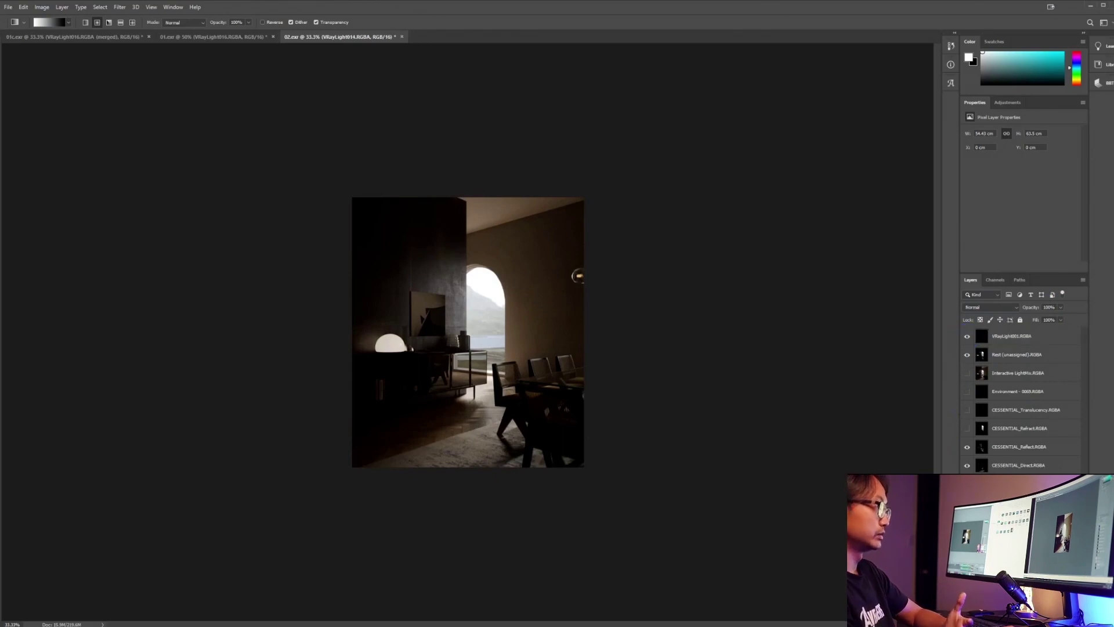
{"action": "left_click", "coordinate": [967, 337]}
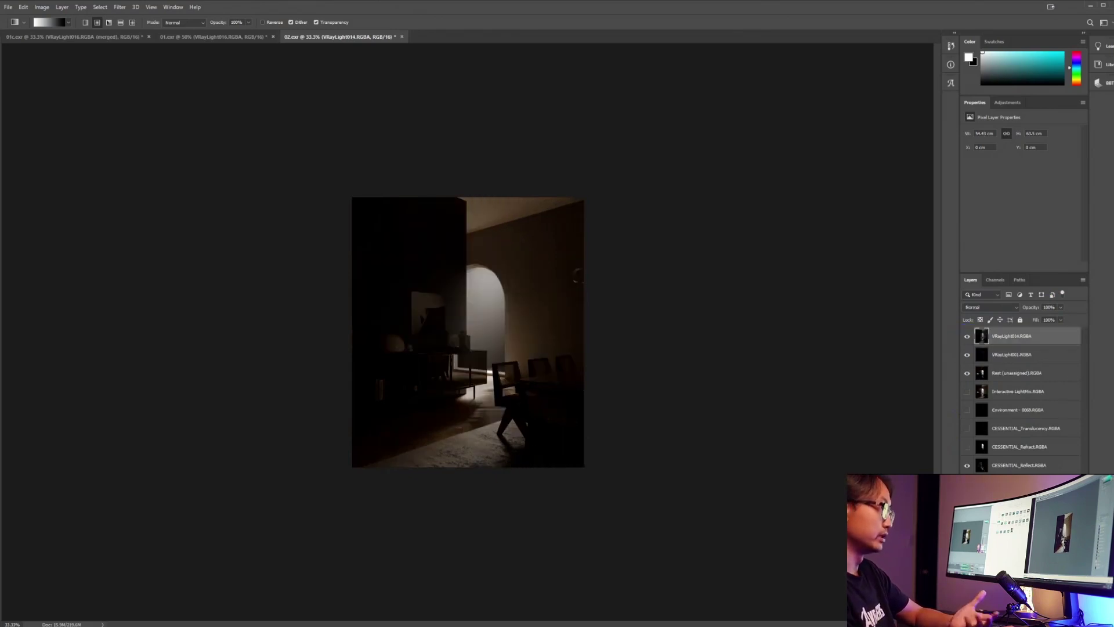
{"action": "left_click", "coordinate": [974, 308]}
{"action": "left_click", "coordinate": [971, 383]}
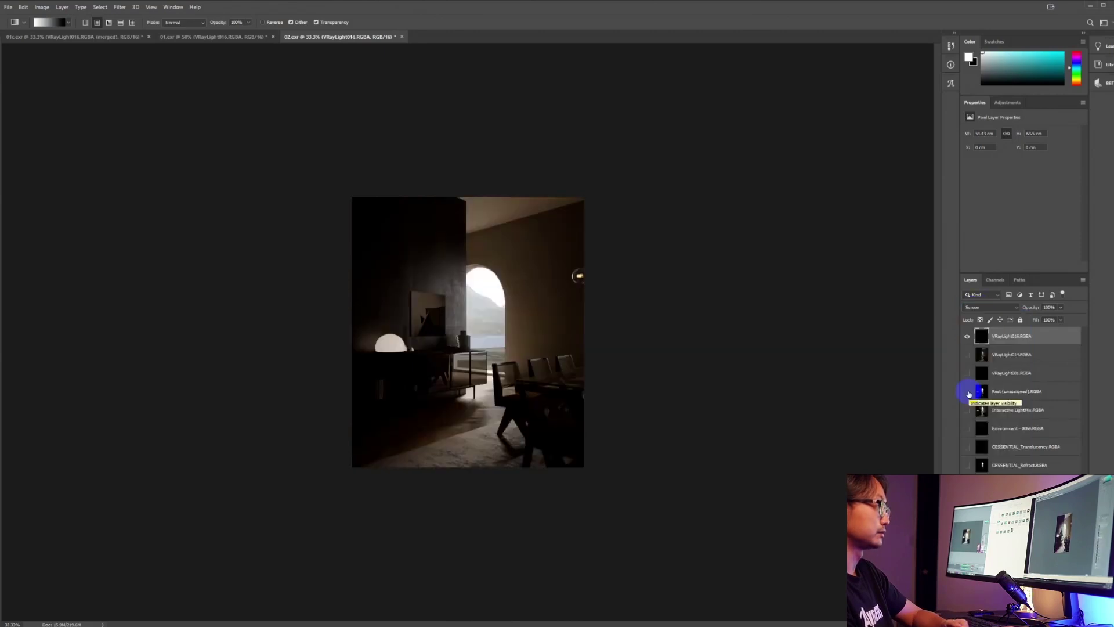
{"action": "key", "text": "alt+bracketright"}
{"action": "left_click", "coordinate": [967, 355]}
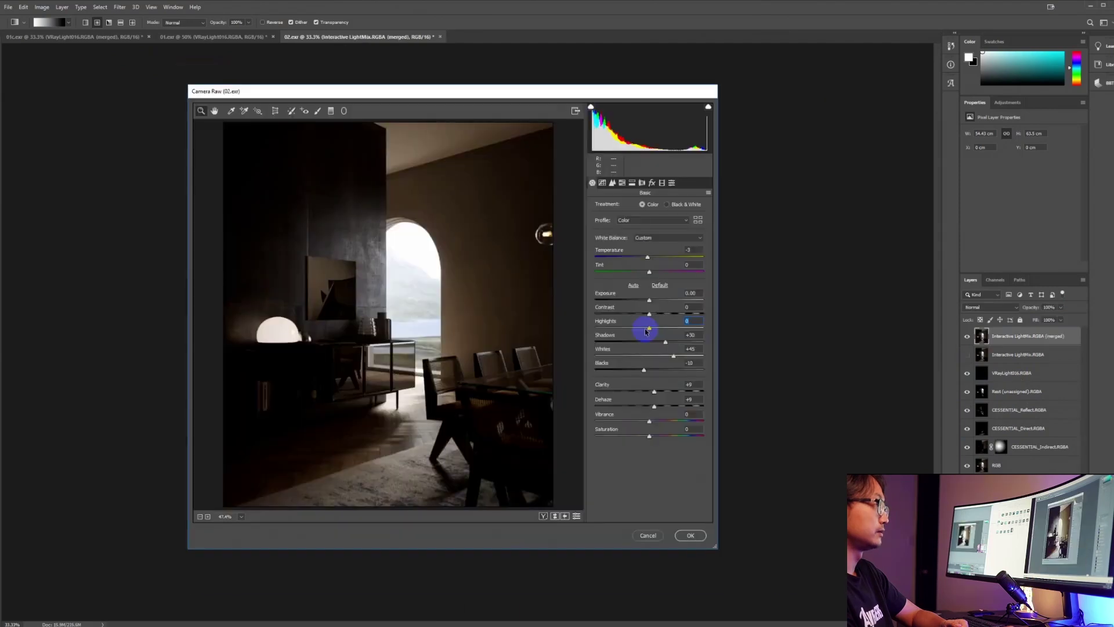
- Try cooler and warmer white balances on the merged LightMix layer in Camera Raw and settle on a temperature of -10
{"action": "left_click", "coordinate": [644, 259]}
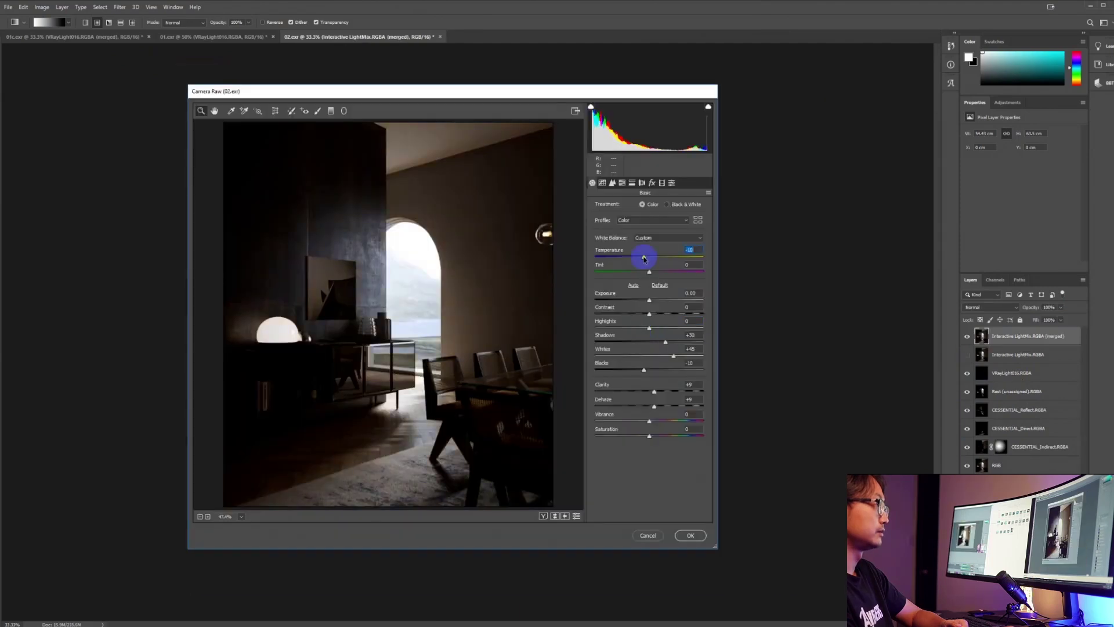
{"action": "left_click_drag", "start_coordinate": [644, 258], "coordinate": [648, 258]}
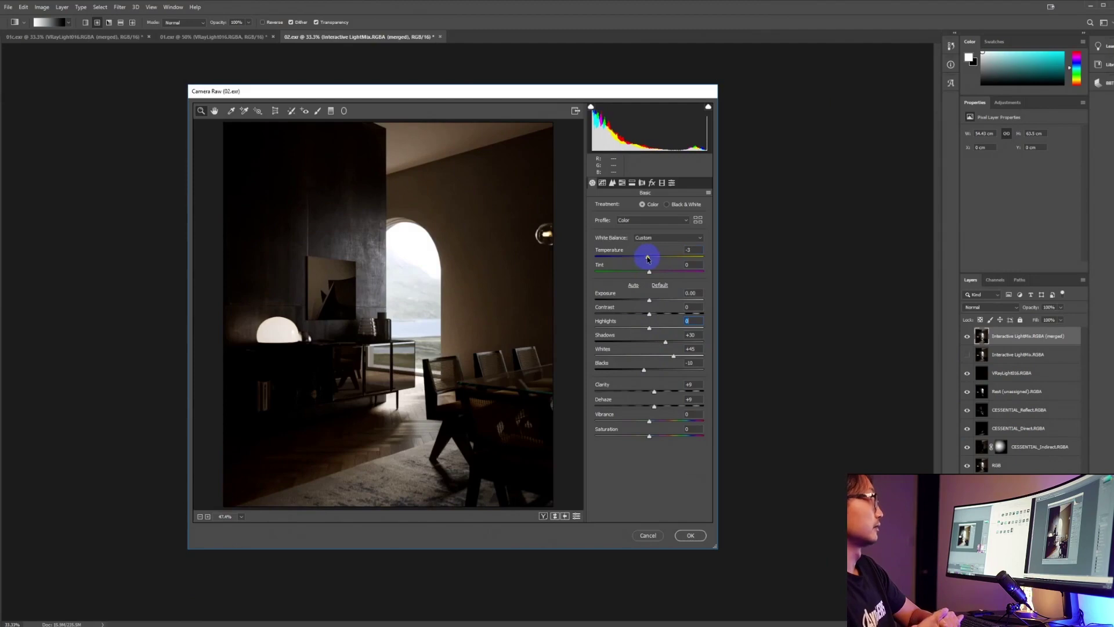
{"action": "left_click_drag", "start_coordinate": [643, 259], "coordinate": [642, 259]}
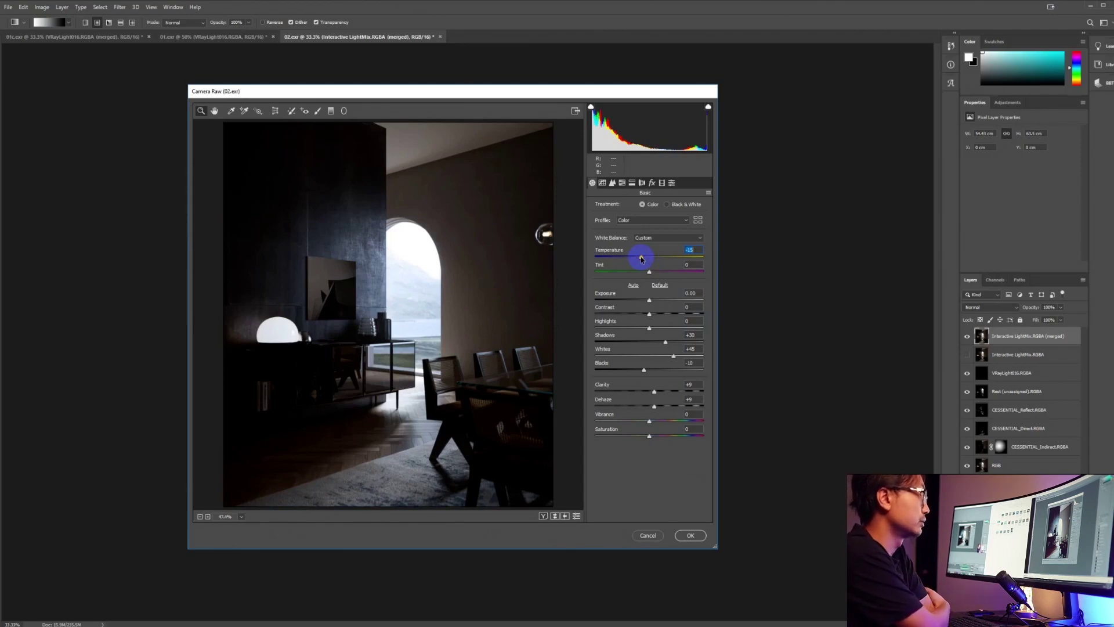
{"action": "left_click_drag", "start_coordinate": [642, 259], "coordinate": [647, 259]}
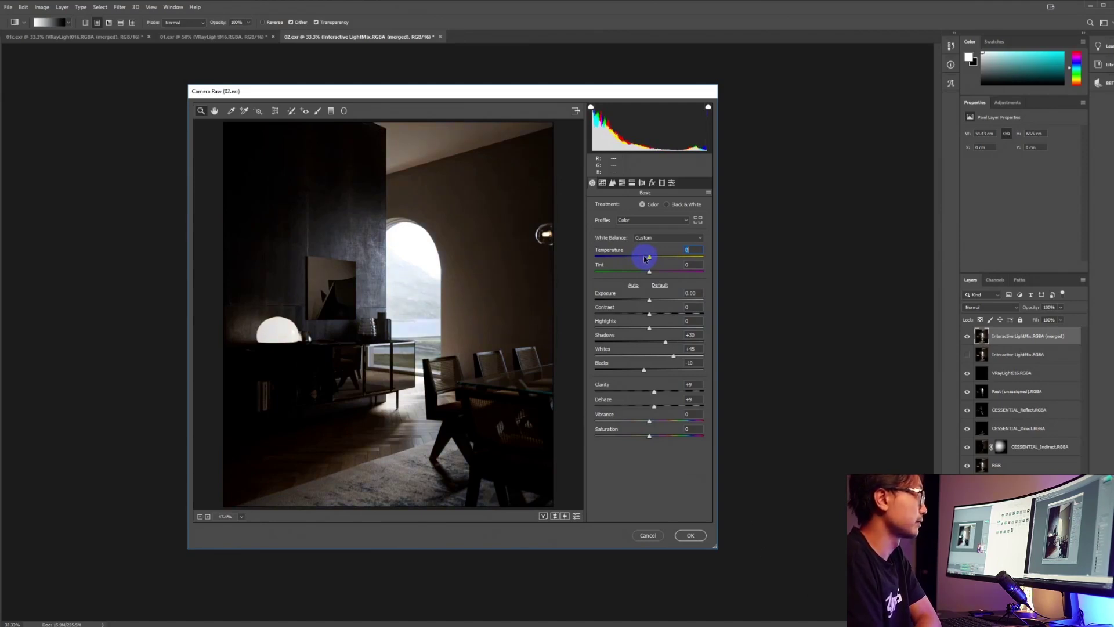
{"action": "left_click_drag", "start_coordinate": [645, 258], "coordinate": [643, 257]}
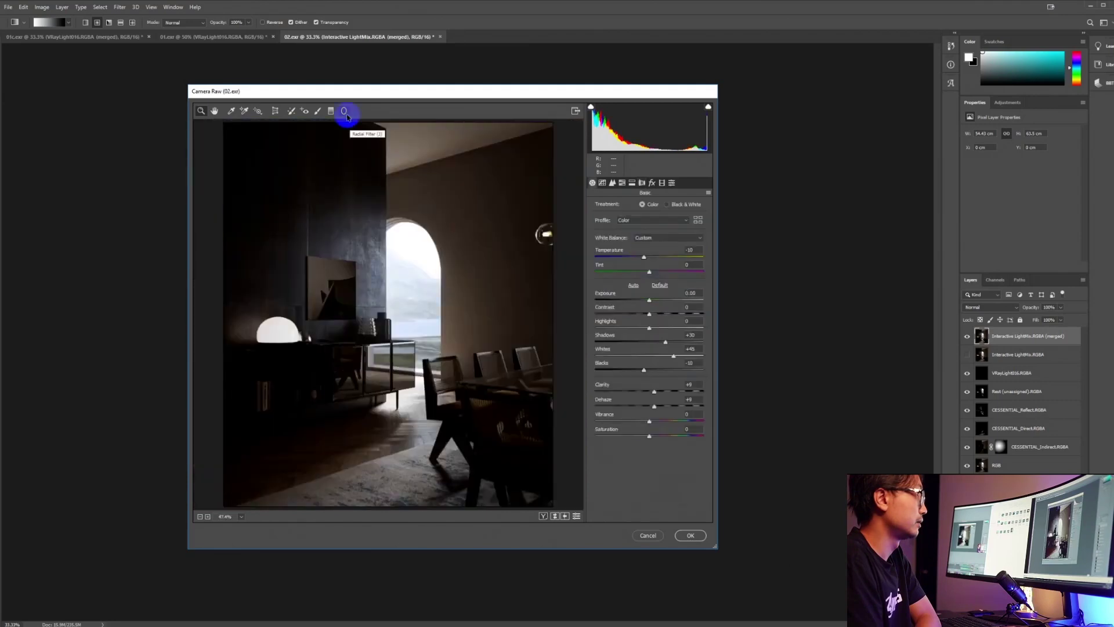
{"action": "left_click_drag", "start_coordinate": [650, 327], "coordinate": [648, 329]}
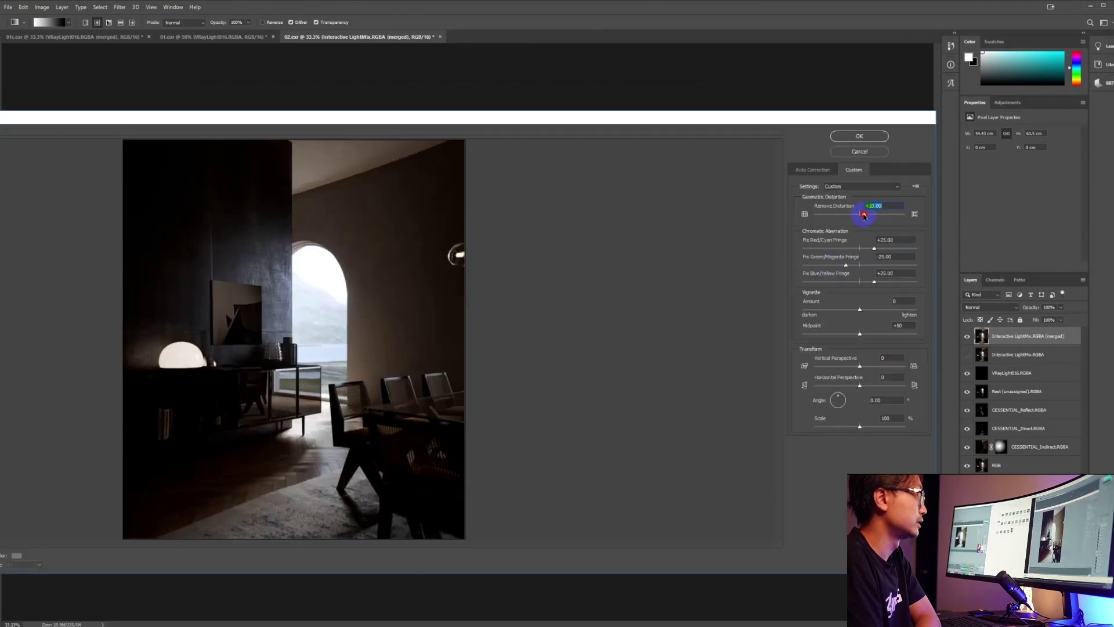
- Set Remove Distortion to +3.00 for the merged layer in Lens Correction, and adjust its green/magenta fringe correction
{"action": "left_click_drag", "start_coordinate": [861, 215], "coordinate": [861, 216]}
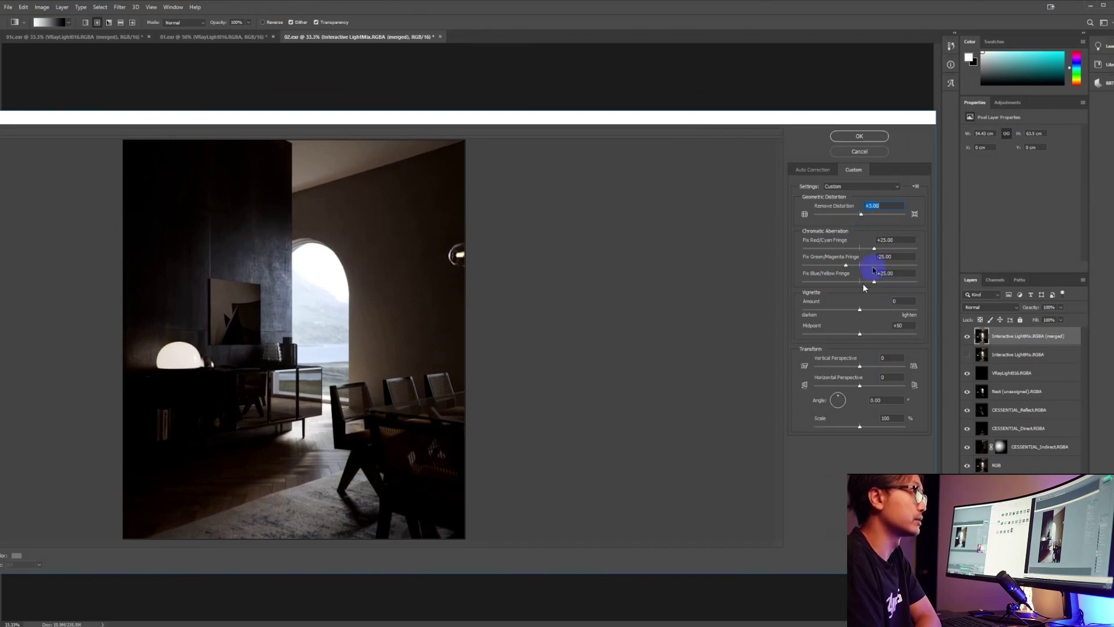
{"action": "left_click", "coordinate": [848, 266]}
{"action": "left_click_drag", "start_coordinate": [847, 267], "coordinate": [852, 266]}
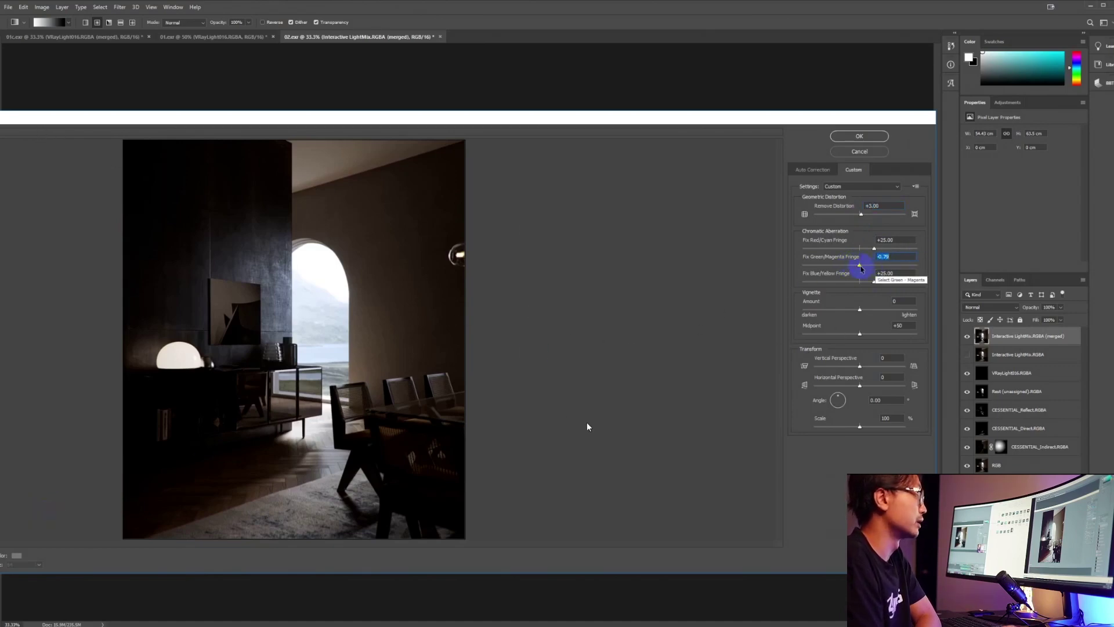
{"action": "left_click", "coordinate": [860, 267]}
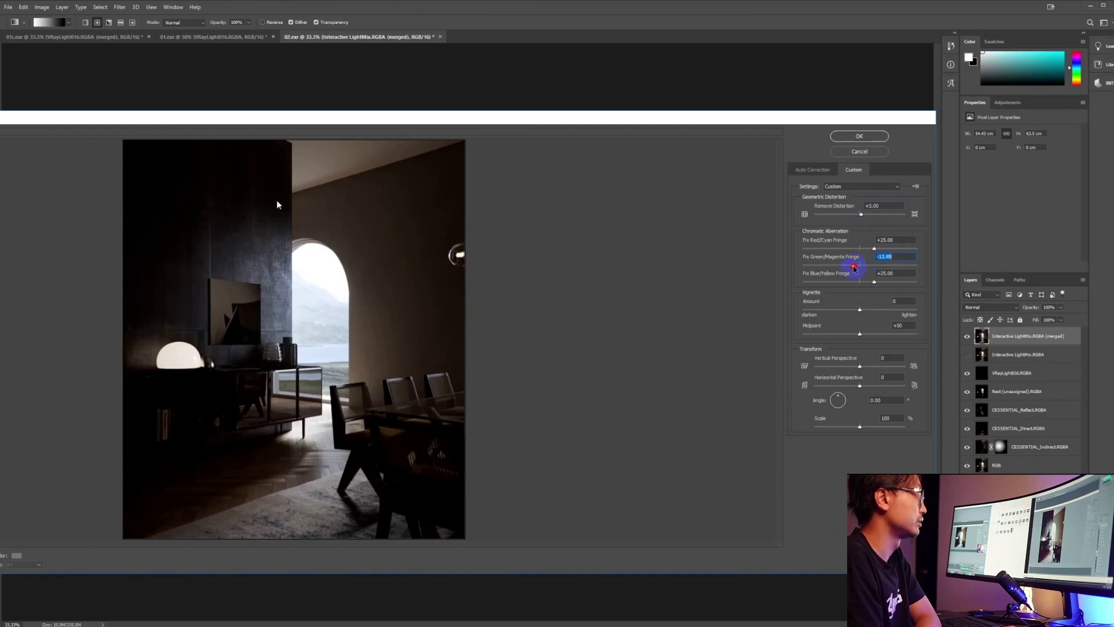
{"action": "mouse_move", "coordinate": [853, 266]}
{"action": "left_mouse_down"}
{"action": "mouse_move", "coordinate": [833, 267]}
{"action": "mouse_move", "coordinate": [844, 265]}
{"action": "left_mouse_up"}
{"action": "left_click", "coordinate": [833, 266]}
{"action": "left_click_drag", "start_coordinate": [861, 214], "coordinate": [860, 214]}
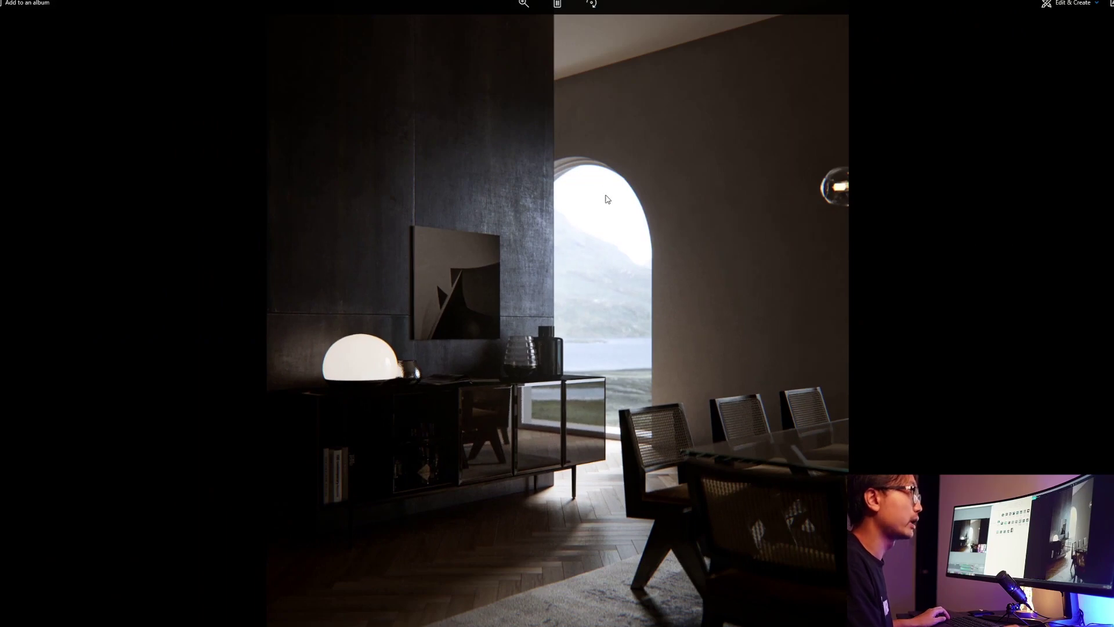
- Examine the finished second-view image up close, covering the arched window, dark wall, lamp, sideboard, chairs, parquet floor and rug
{"action": "scroll", "coordinate": [622, 215], "scroll_direction": "up", "scroll_amount": 1, "text": "ctrl"}
{"action": "left_click_drag", "start_coordinate": [614, 169], "coordinate": [606, 235]}
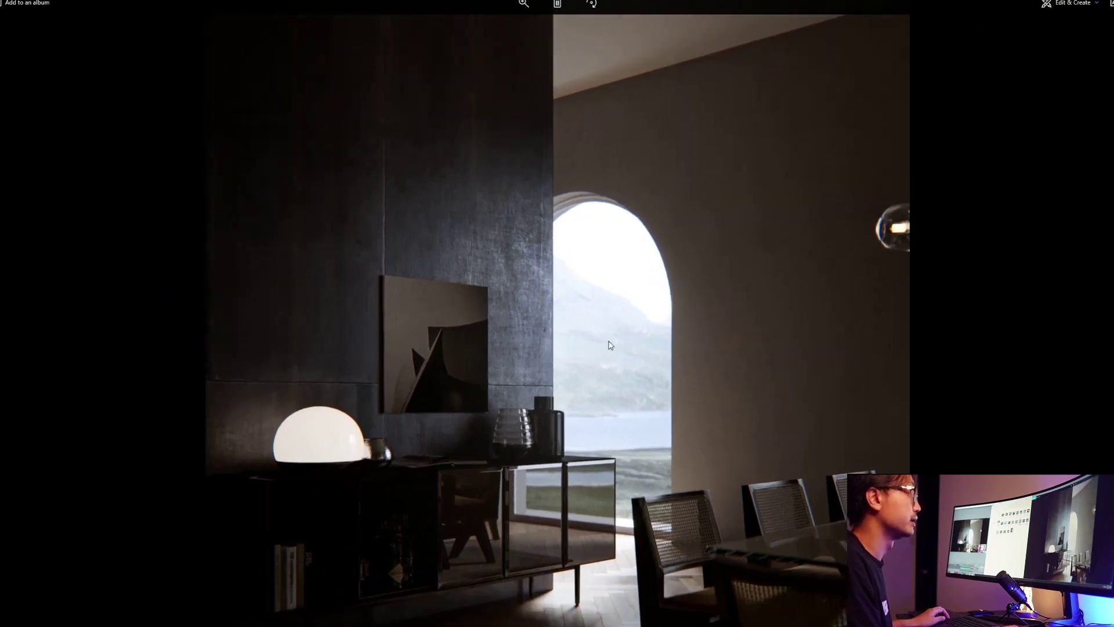
{"action": "scroll", "coordinate": [609, 340], "scroll_direction": "down", "scroll_amount": 1, "text": "ctrl"}
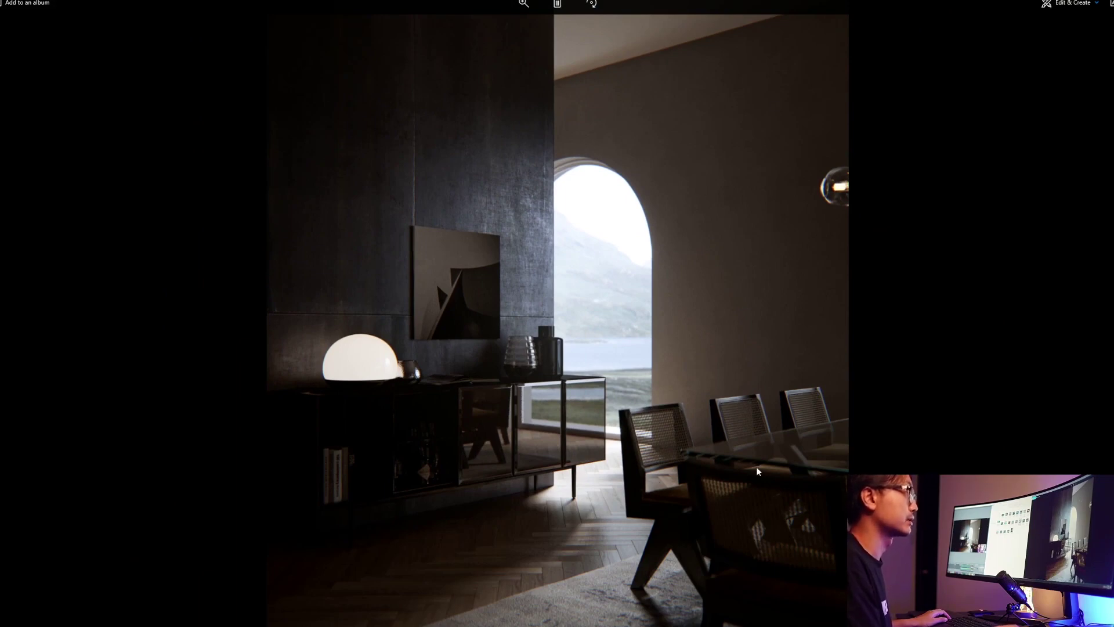
{"action": "scroll", "coordinate": [787, 530], "scroll_direction": "up", "scroll_amount": 3}
{"action": "scroll", "coordinate": [783, 527], "scroll_direction": "down", "scroll_amount": 3}
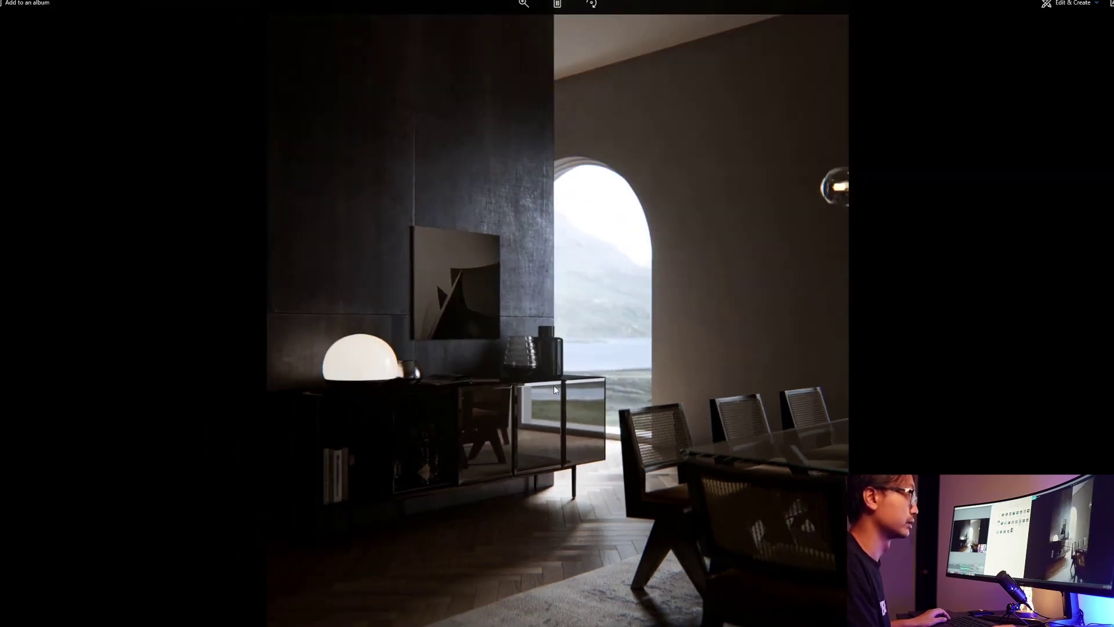
{"action": "scroll", "coordinate": [469, 395], "scroll_direction": "up", "scroll_amount": 3}
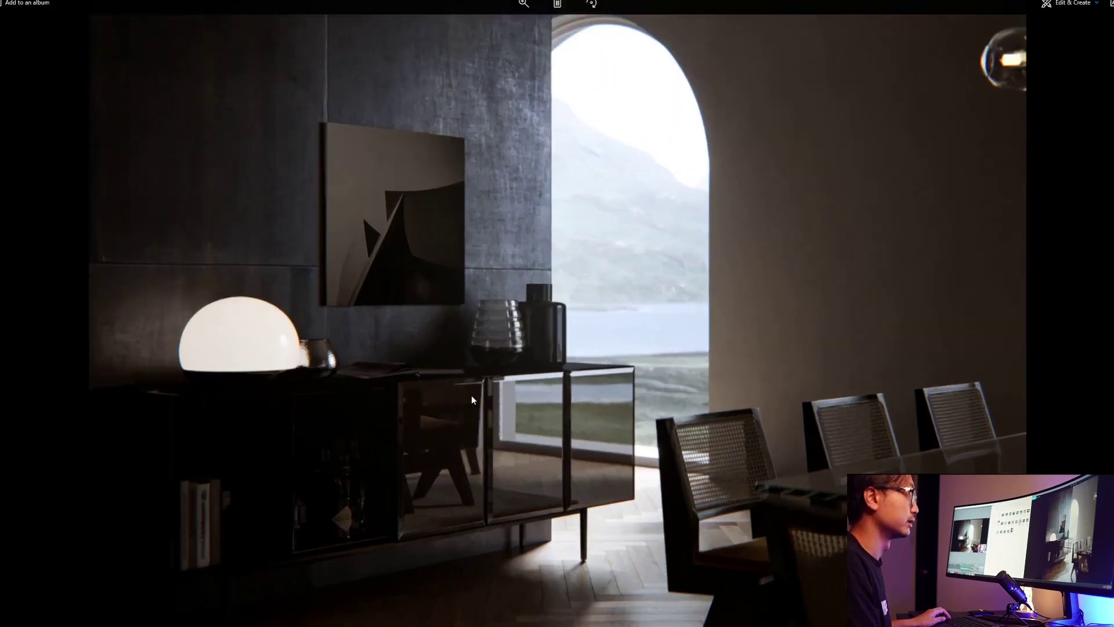
{"action": "left_click_drag", "start_coordinate": [395, 180], "coordinate": [395, 298]}
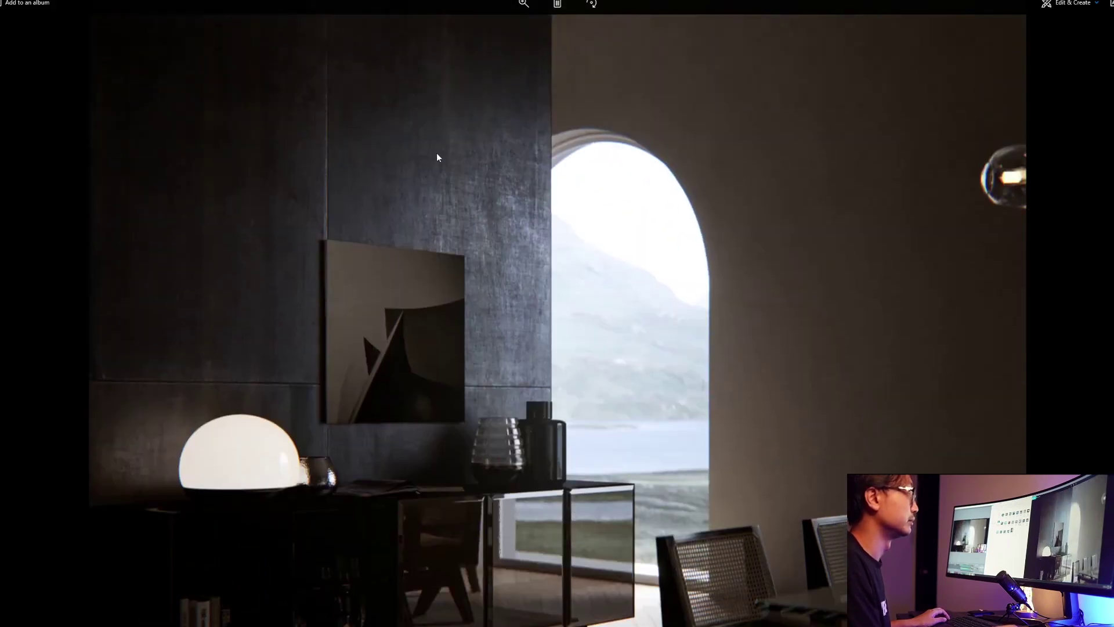
{"action": "scroll", "coordinate": [472, 155], "scroll_direction": "up", "scroll_amount": 1}
{"action": "scroll", "coordinate": [439, 176], "scroll_direction": "down", "scroll_amount": 1}
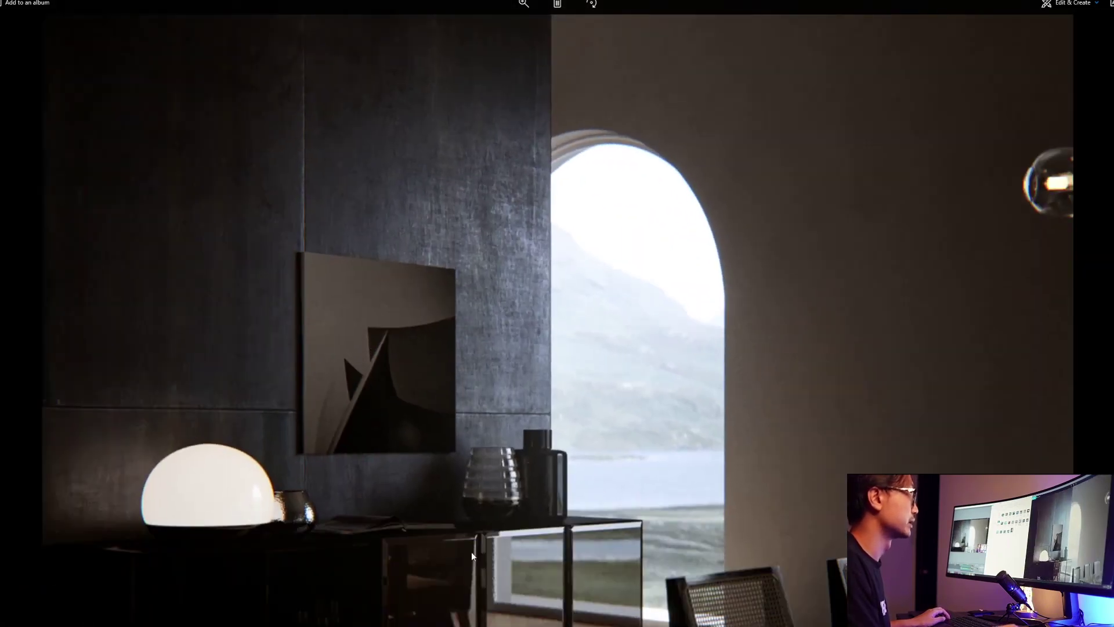
{"action": "left_click_drag", "start_coordinate": [441, 551], "coordinate": [422, 288]}
{"action": "left_click_drag", "start_coordinate": [394, 444], "coordinate": [395, 405]}
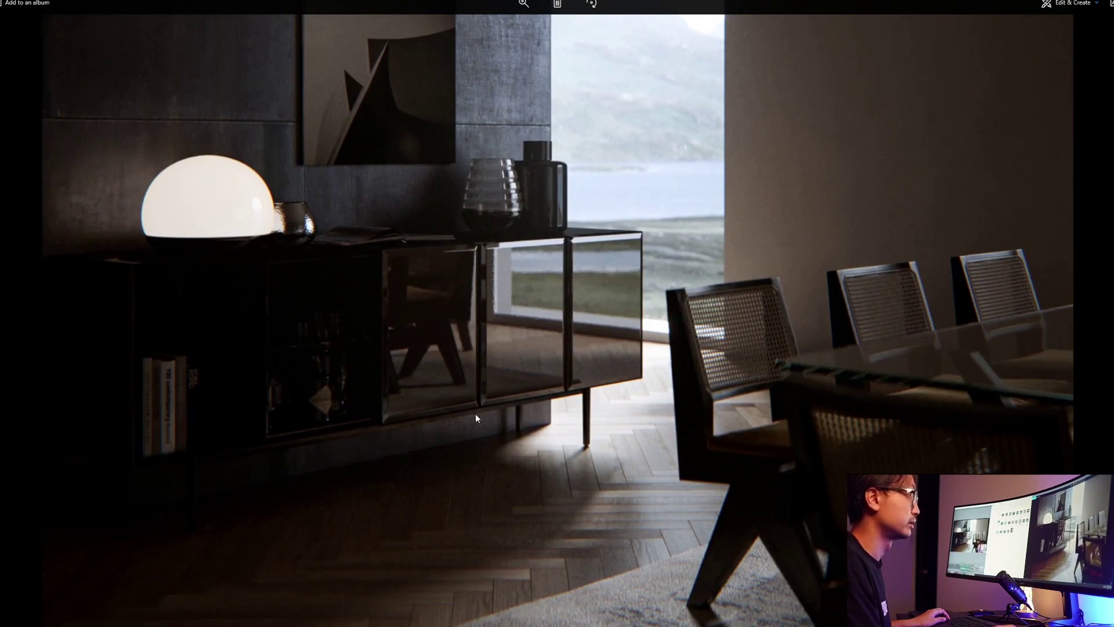
{"action": "scroll", "coordinate": [999, 345], "scroll_direction": "up", "scroll_amount": 1}
{"action": "left_click_drag", "start_coordinate": [904, 241], "coordinate": [872, 246]}
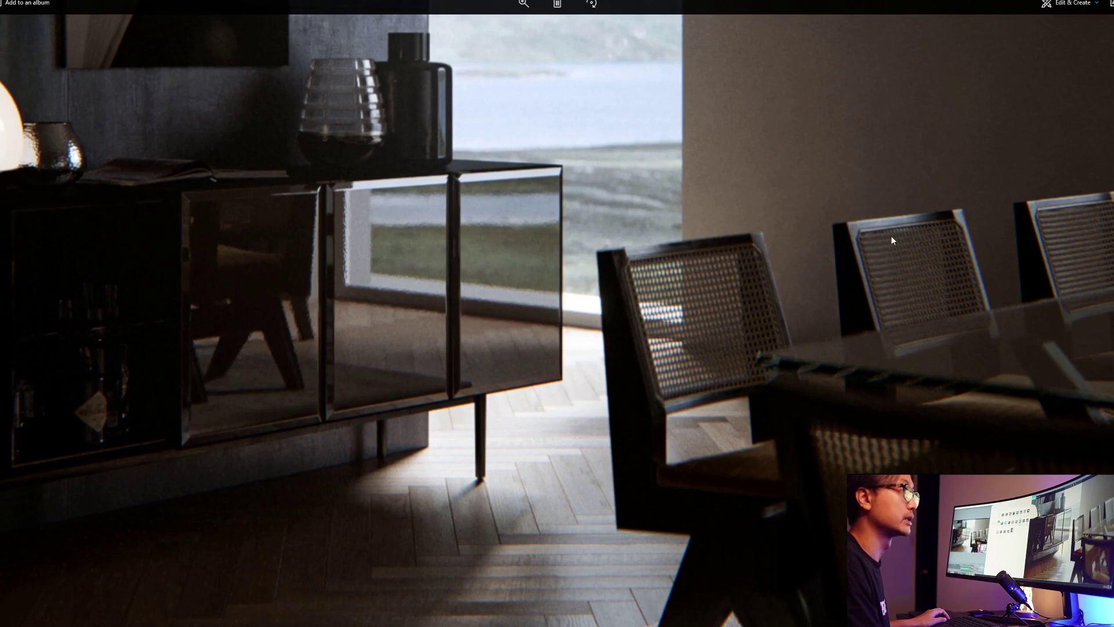
{"action": "left_click_drag", "start_coordinate": [922, 224], "coordinate": [909, 451]}
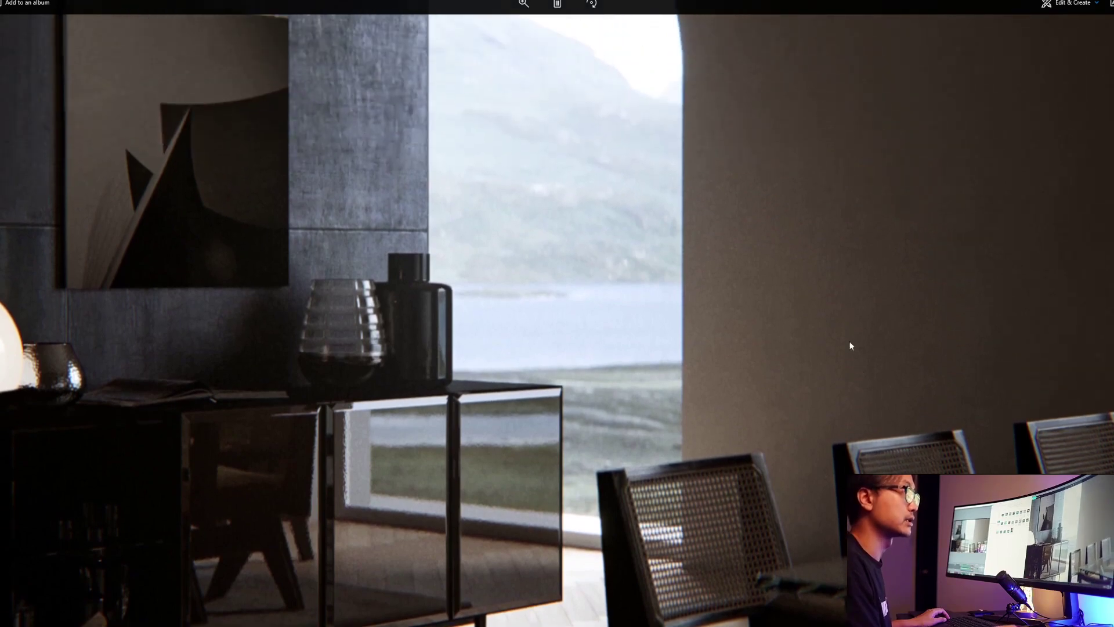
{"action": "left_click_drag", "start_coordinate": [854, 358], "coordinate": [825, 537]}
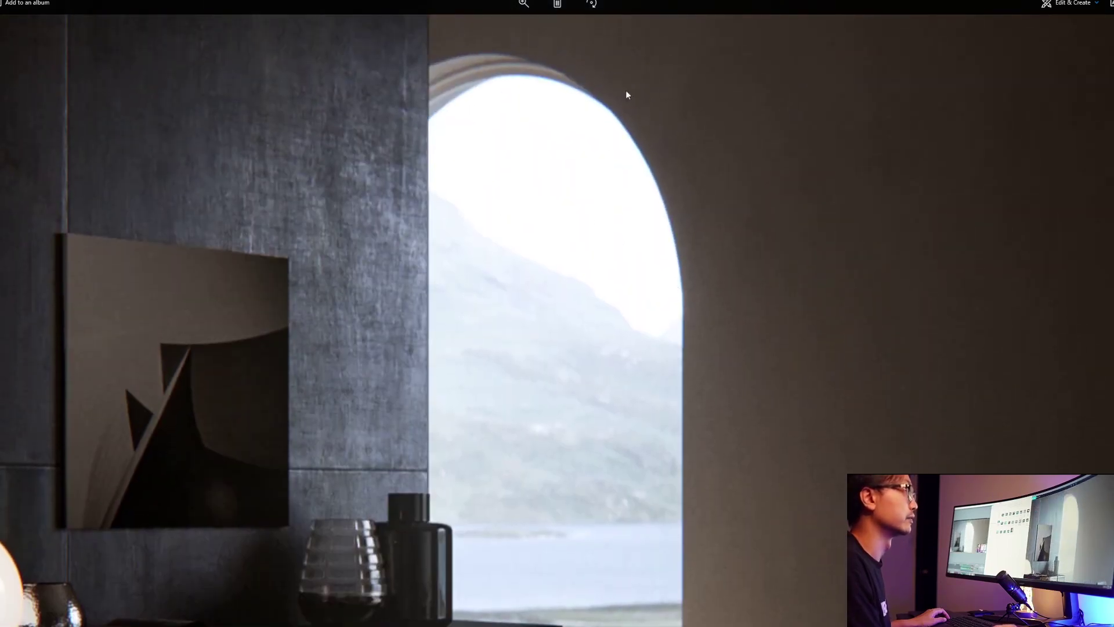
{"action": "left_click_drag", "start_coordinate": [858, 373], "coordinate": [744, 110]}
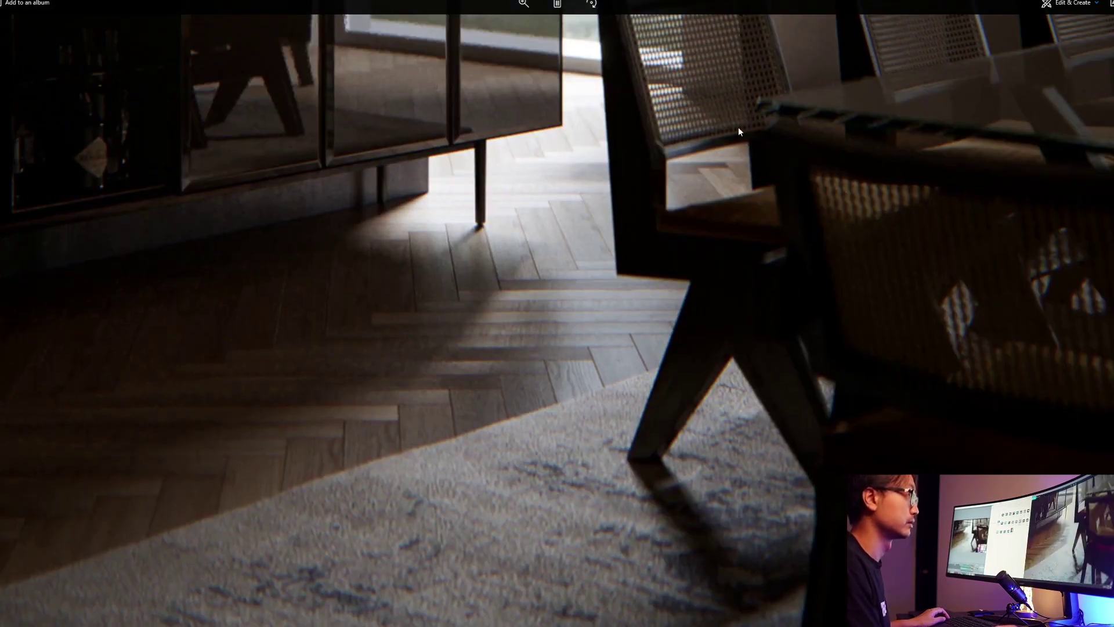
{"action": "scroll", "coordinate": [682, 293], "scroll_direction": "down", "scroll_amount": 5}
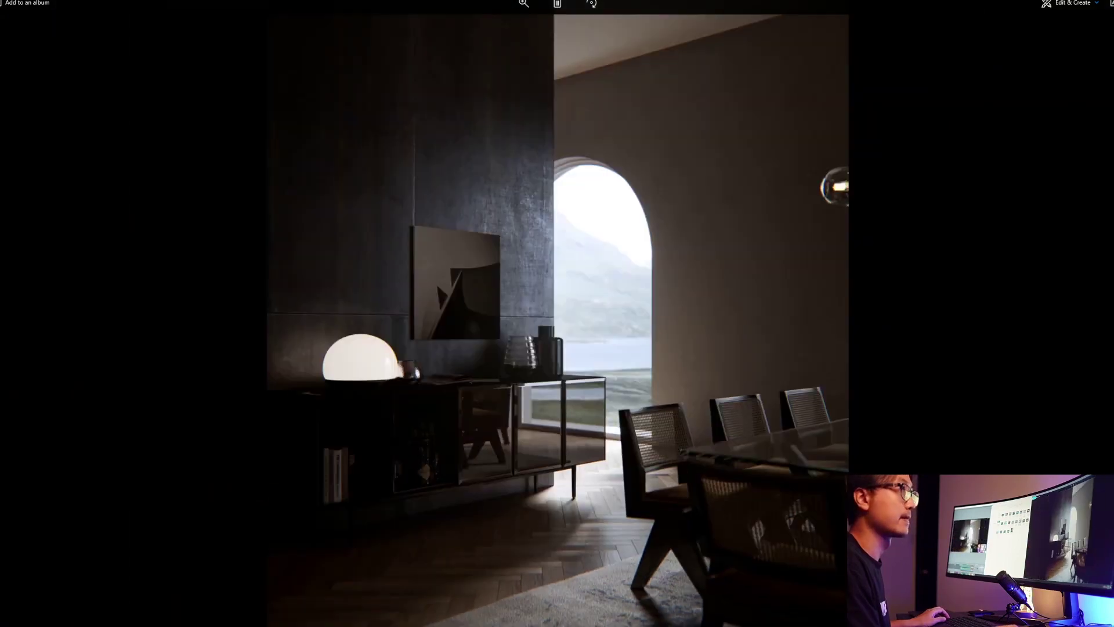
- Switch to 3ds Max, select the arched window Windows_001 and start Corona interactive rendering of the CoronaCamera003 view
{"action": "key", "text": "alt+Tab"}
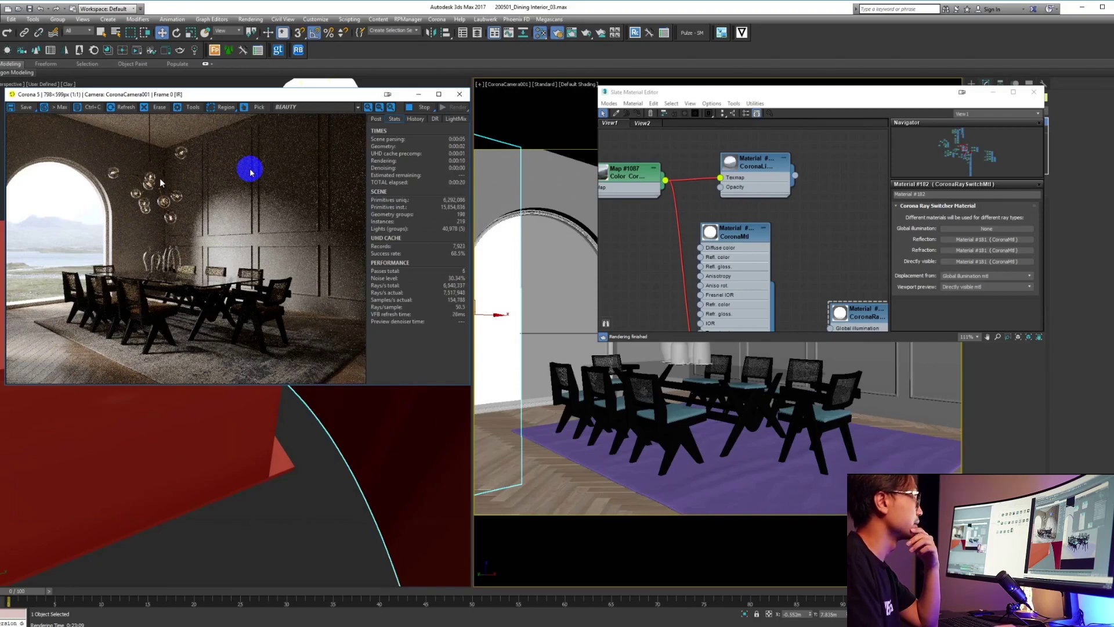
{"action": "left_click", "coordinate": [288, 107]}
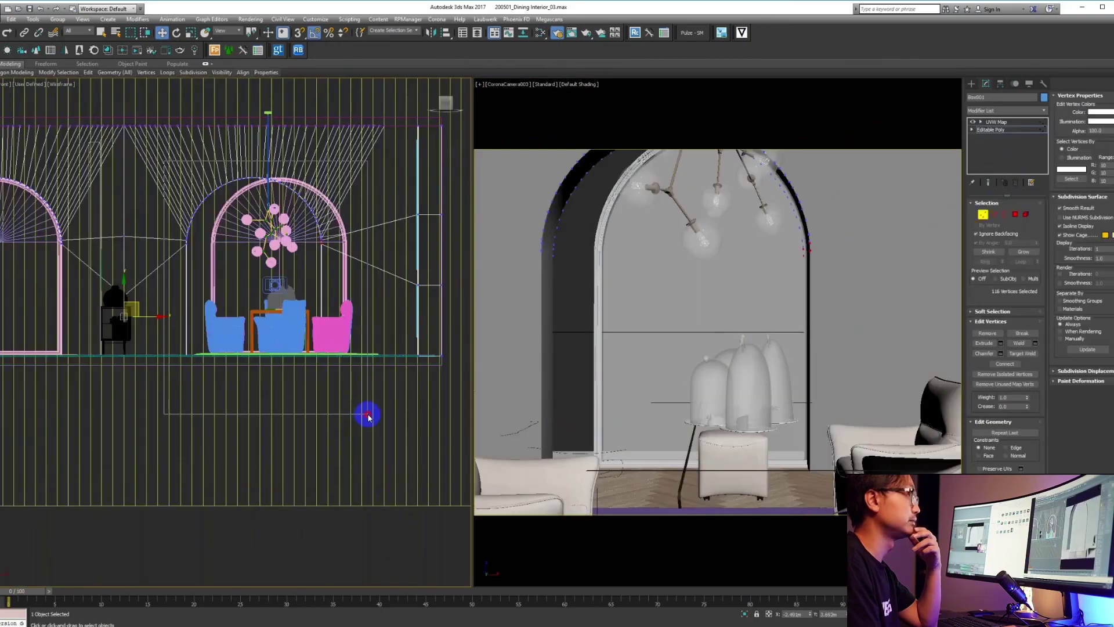
{"action": "left_click", "coordinate": [785, 286]}
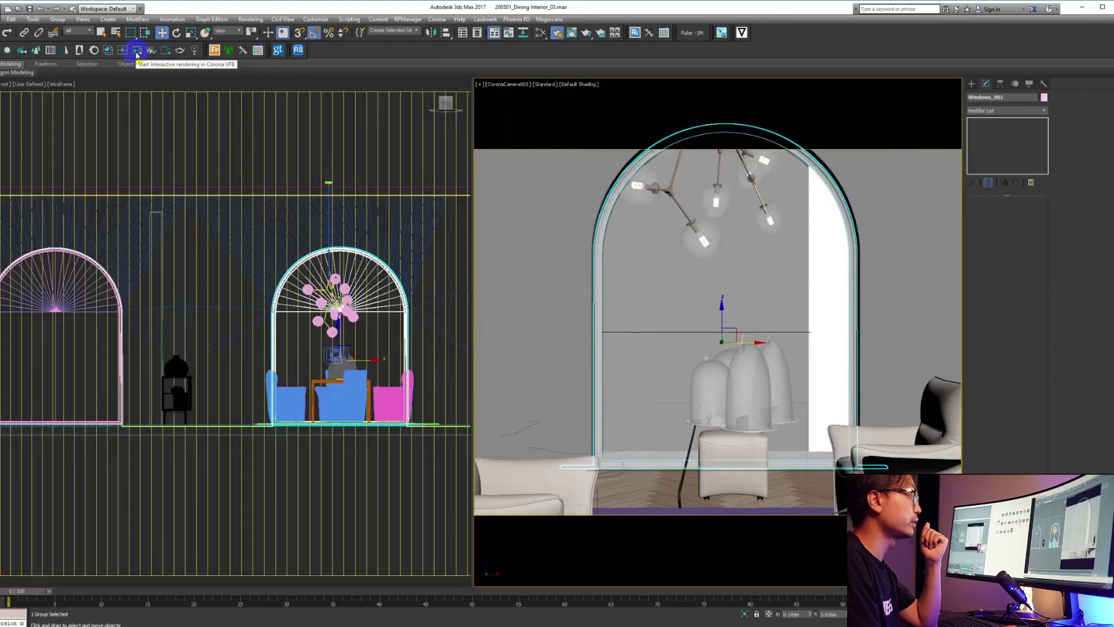
{"action": "left_click", "coordinate": [137, 51]}
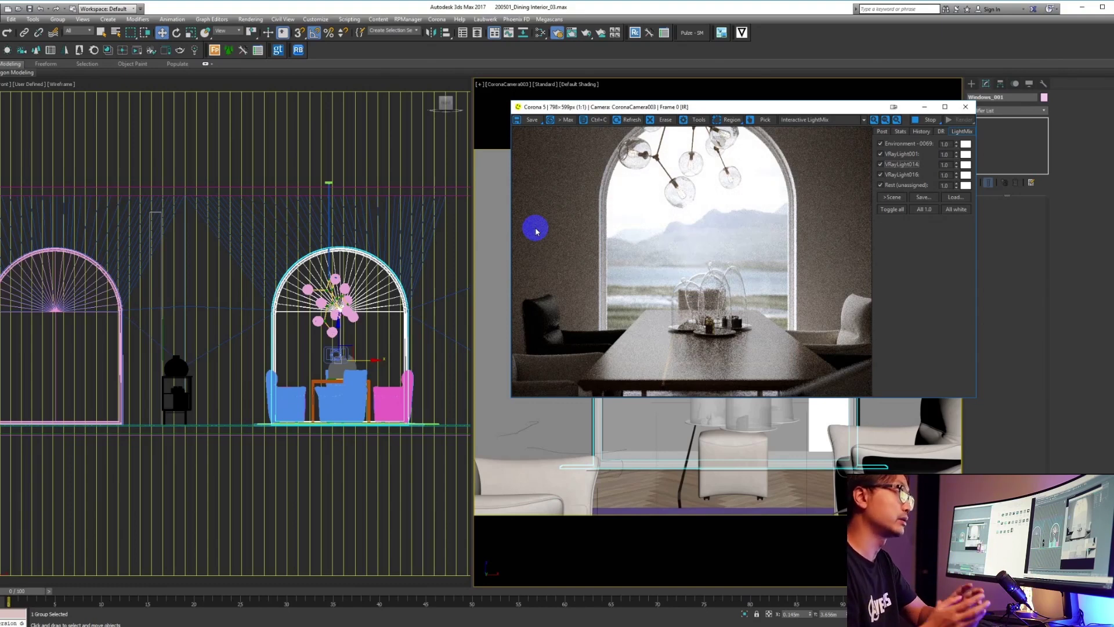
- Switch the wireframe viewport to top view, select CoronaCamera003 and move it farther back from the dining table
{"action": "left_click", "coordinate": [348, 271]}
{"action": "middle_click_drag", "start_coordinate": [349, 271], "coordinate": [335, 298]}
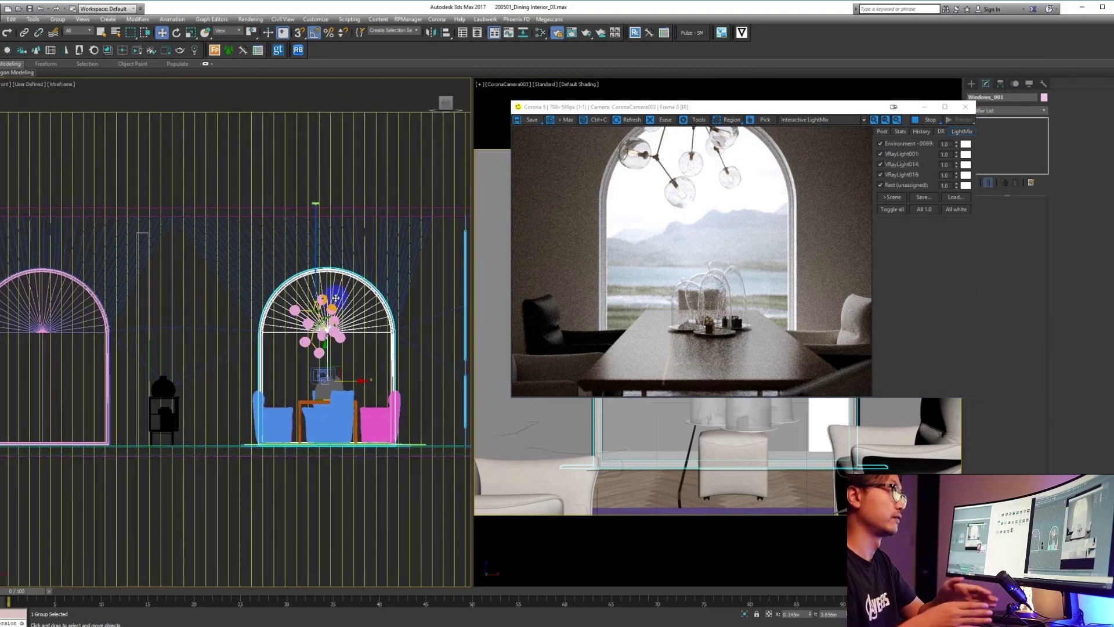
{"action": "key", "text": "t"}
{"action": "scroll", "coordinate": [272, 365], "scroll_direction": "down", "scroll_amount": 6}
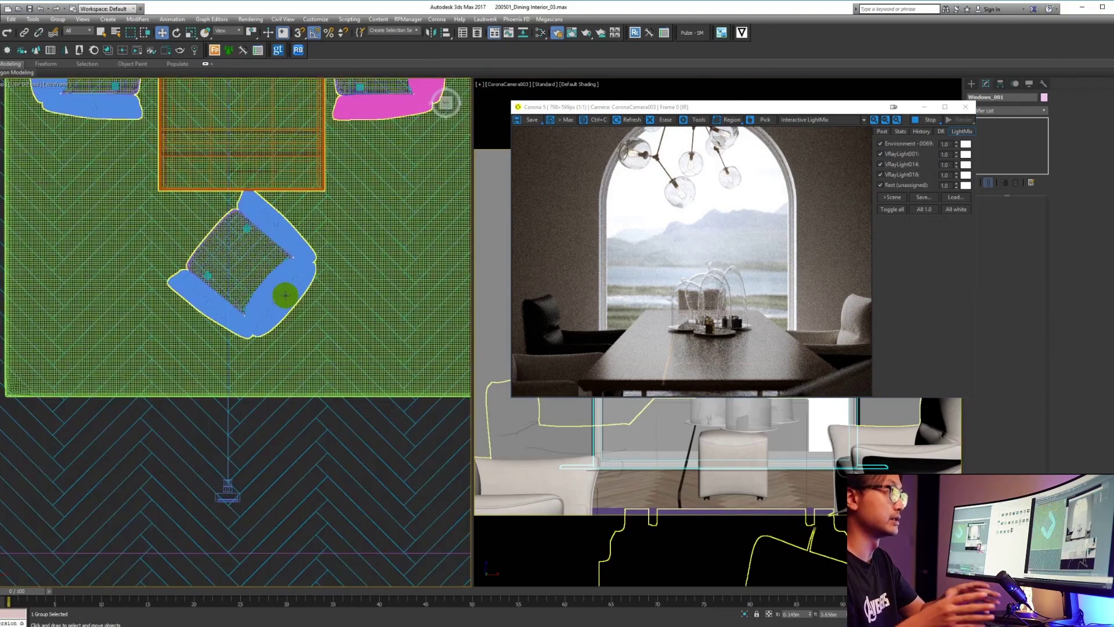
{"action": "left_click", "coordinate": [273, 373]}
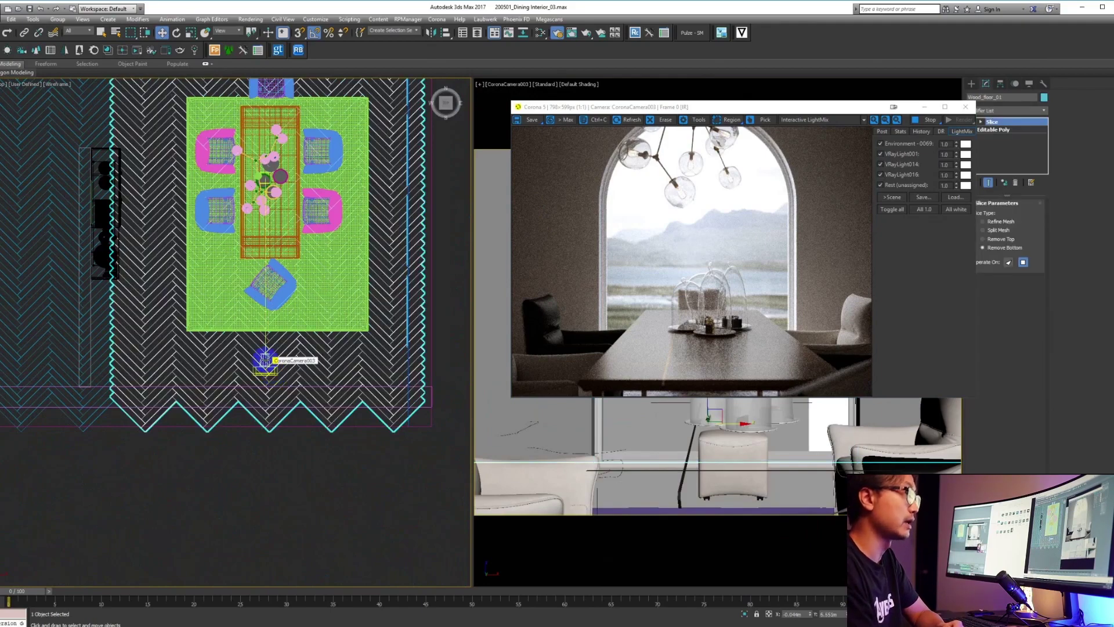
{"action": "left_click", "coordinate": [265, 364]}
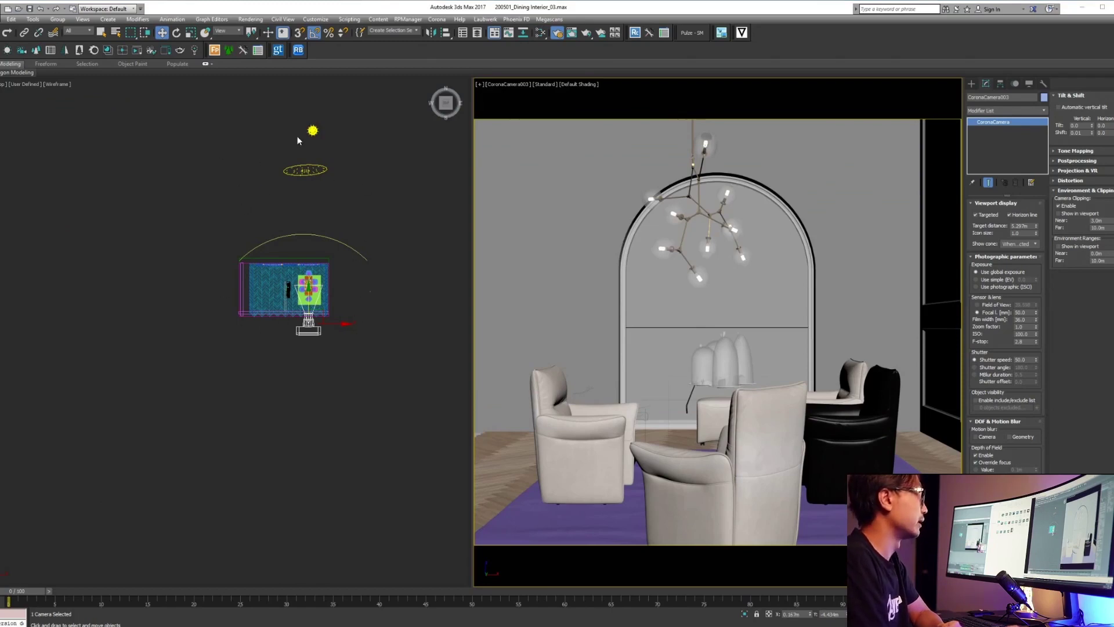
- Sort the model folder by type and browse the kitchen model preview images
{"action": "right_click", "coordinate": [0, 190]}
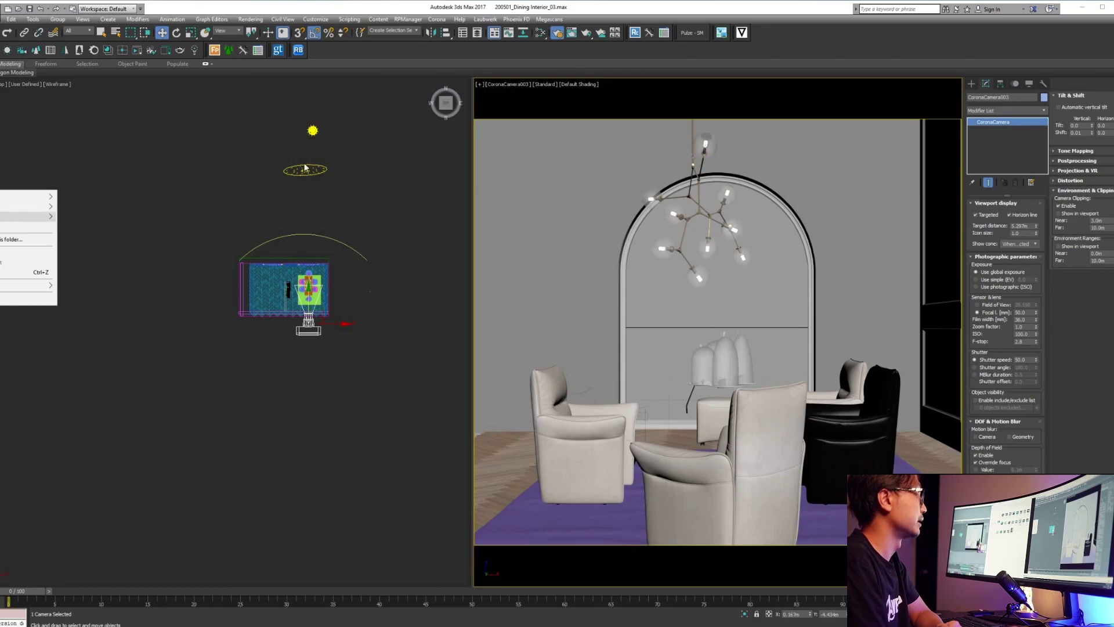
{"action": "mouse_move", "coordinate": [29, 217]}
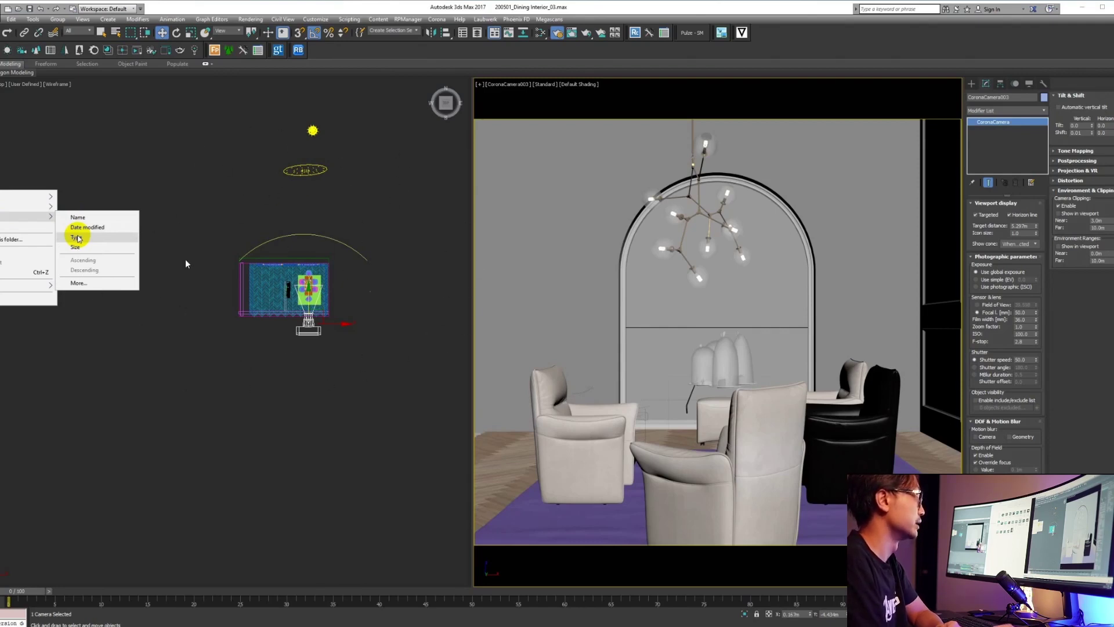
{"action": "left_click", "coordinate": [76, 237]}
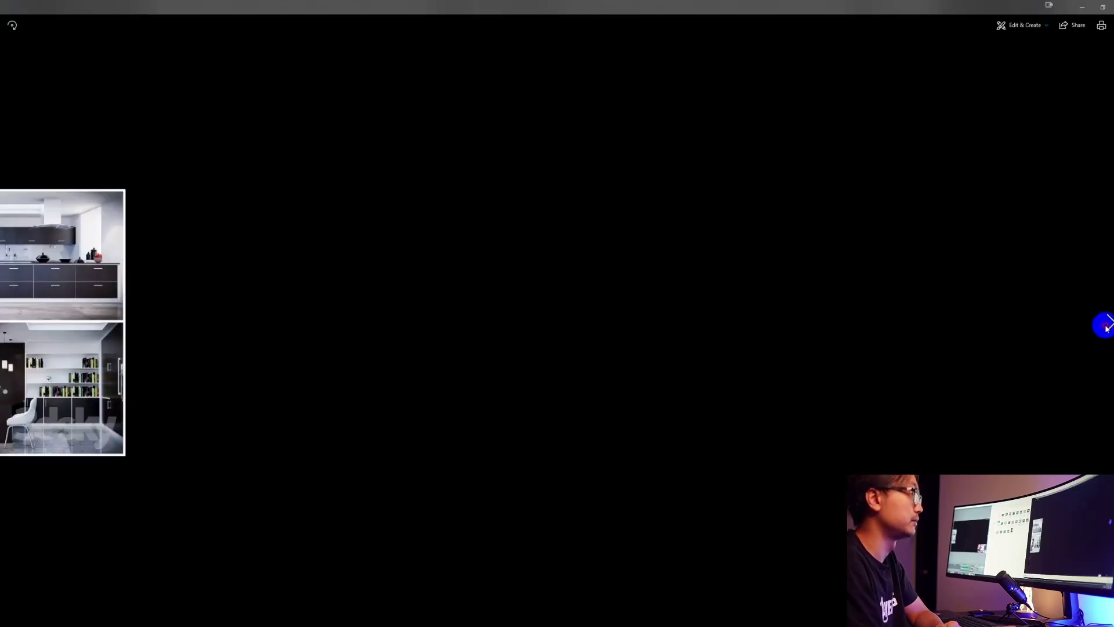
{"action": "left_click", "coordinate": [1105, 328]}
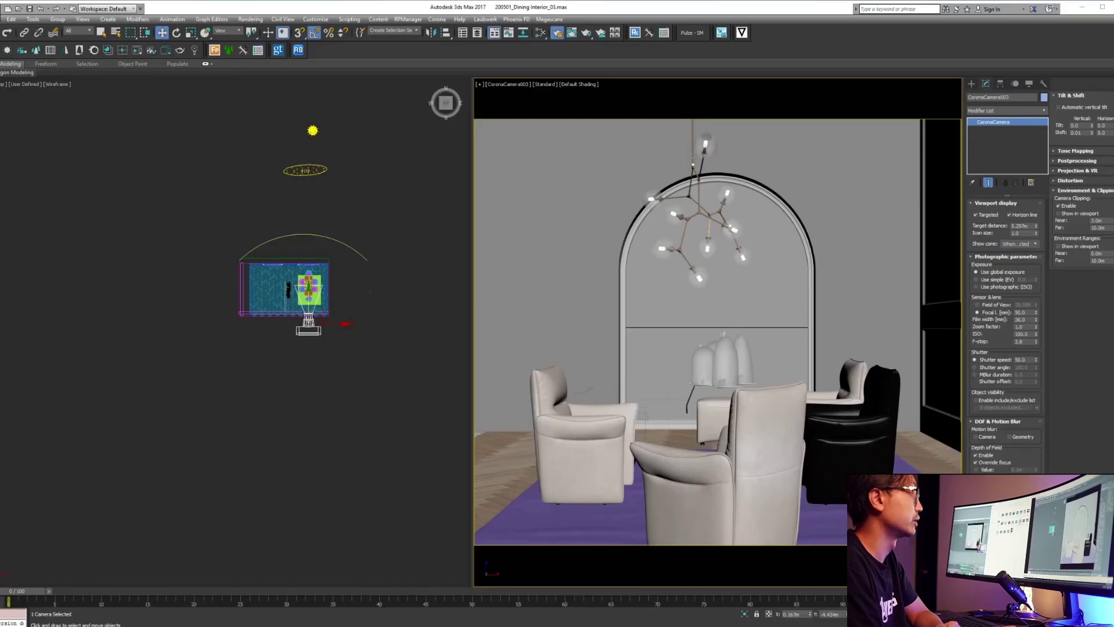
- Extend the room shell back behind CoronaCamera003 and continue the partition wall into the added area
{"action": "scroll", "coordinate": [426, 342], "scroll_direction": "up", "scroll_amount": 3}
{"action": "left_click", "coordinate": [253, 323]}
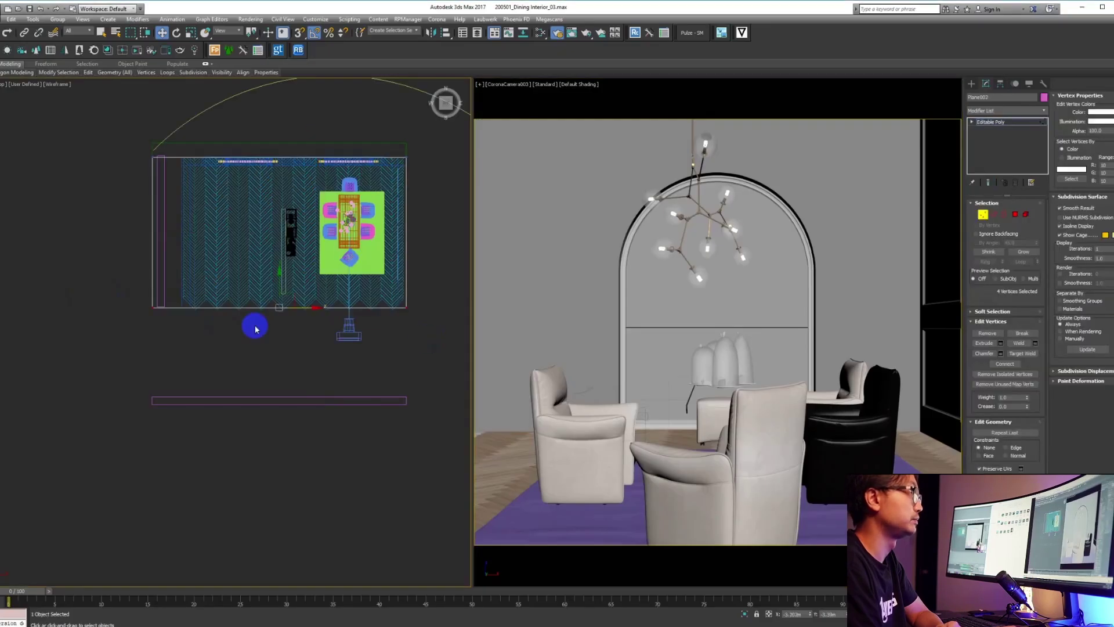
{"action": "left_click", "coordinate": [367, 311]}
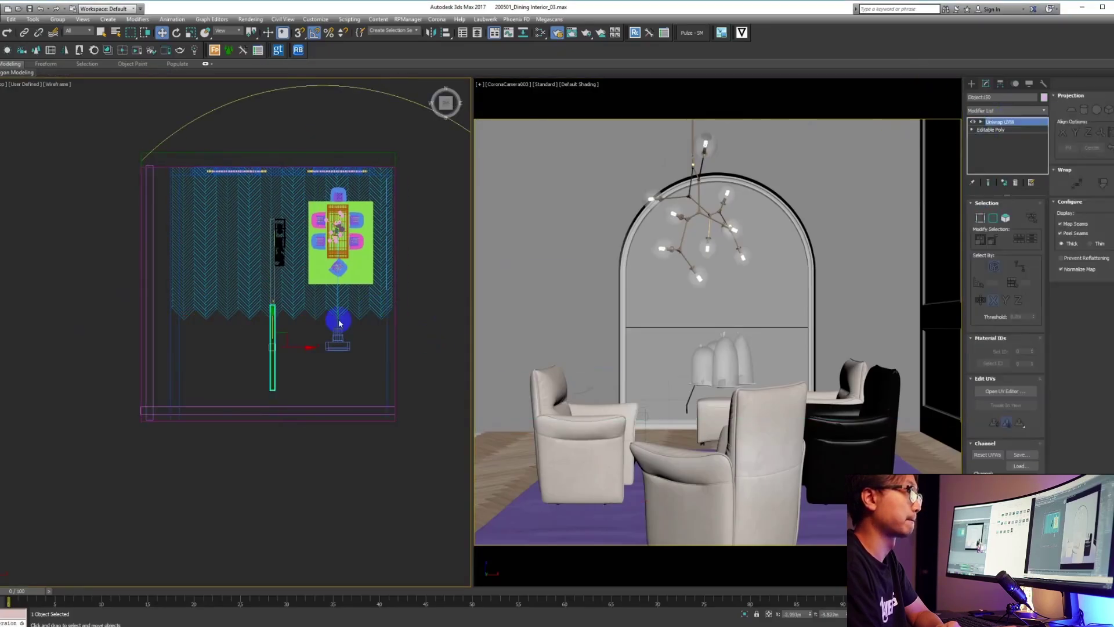
{"action": "scroll", "coordinate": [270, 315], "scroll_direction": "up", "scroll_amount": 3}
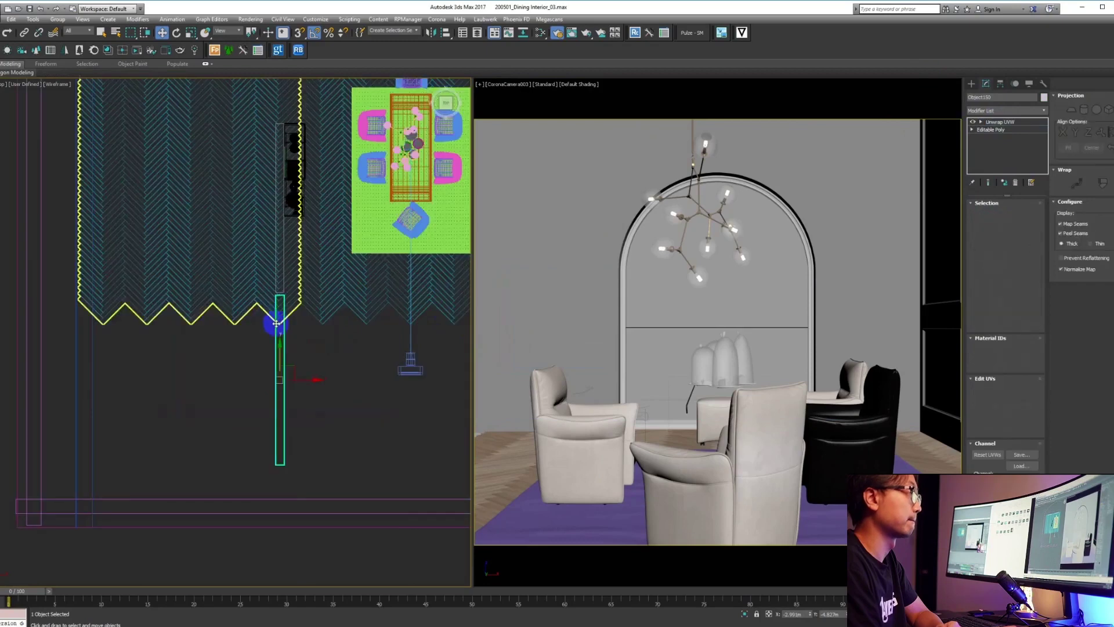
{"action": "scroll", "coordinate": [294, 306], "scroll_direction": "down", "scroll_amount": 3}
{"action": "left_click", "coordinate": [314, 359]}
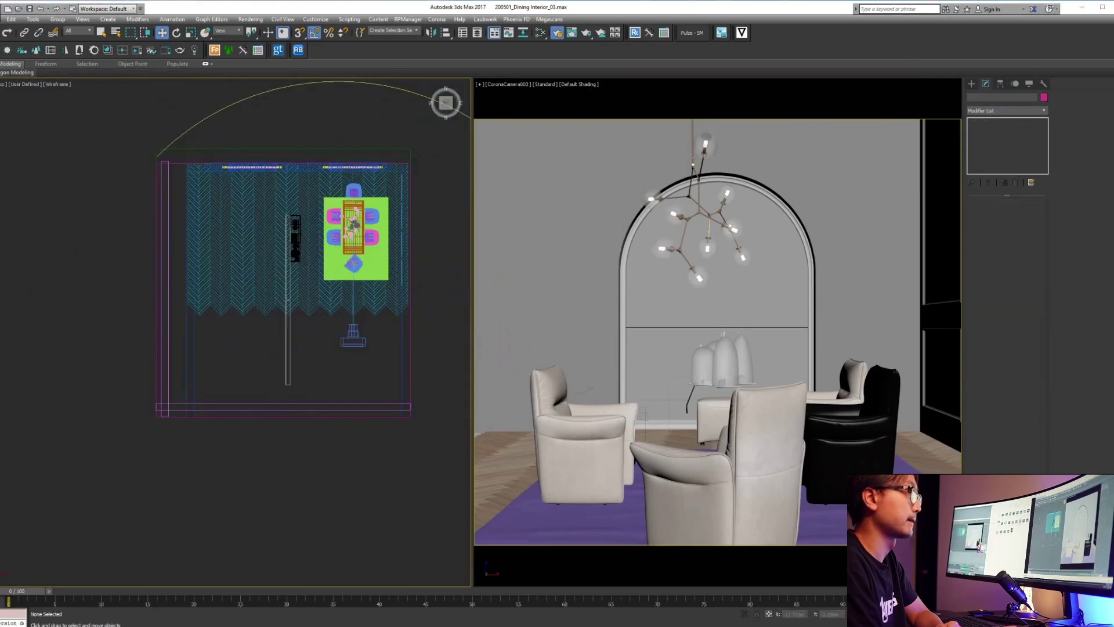
- Merge the Poliform_artex_3_kitchen model into the extended room and check the statistics of the 1500×1500 CoronaCamera003 render
{"action": "key", "text": "q"}
{"action": "left_click", "coordinate": [210, 329]}
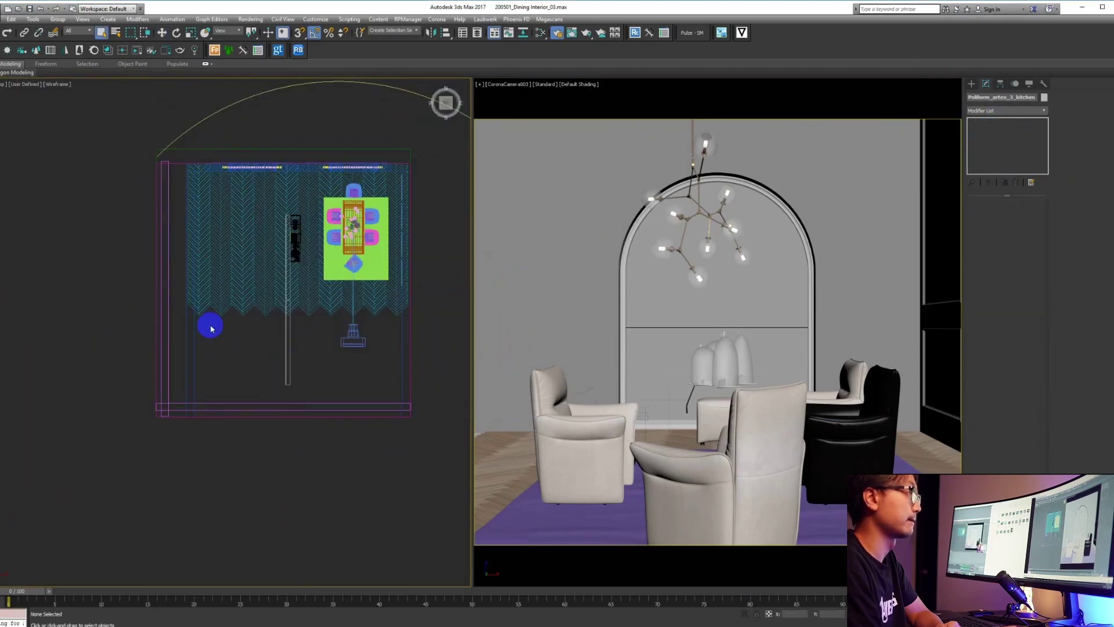
{"action": "key", "text": "p"}
{"action": "key", "text": "e"}
{"action": "middle_click_drag", "start_coordinate": [210, 329], "coordinate": [248, 428], "text": "alt"}
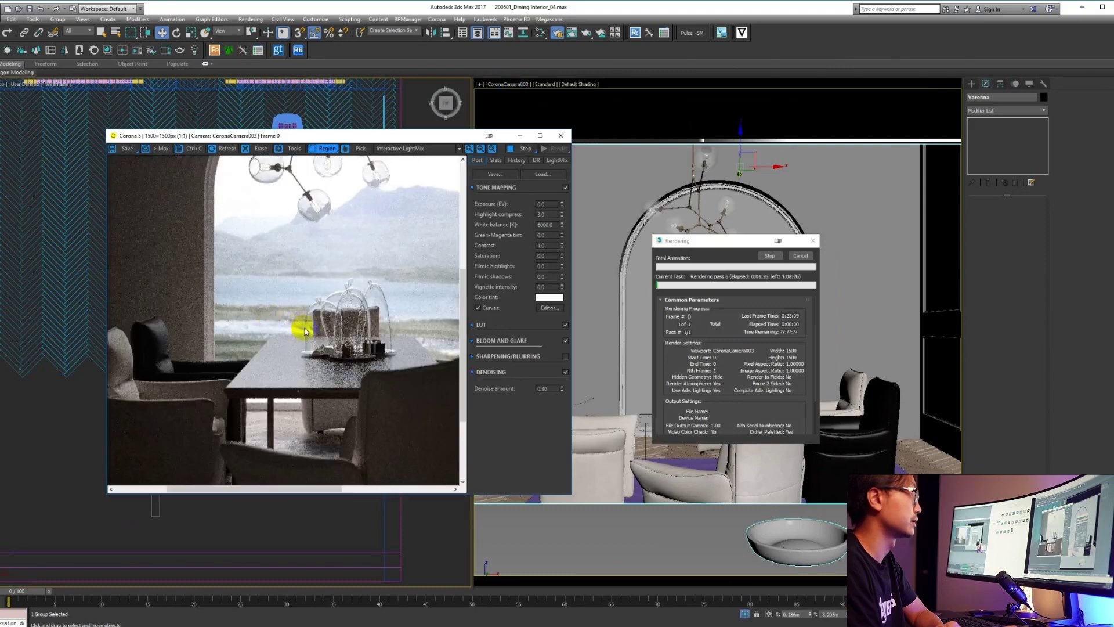
{"action": "left_click", "coordinate": [496, 161]}
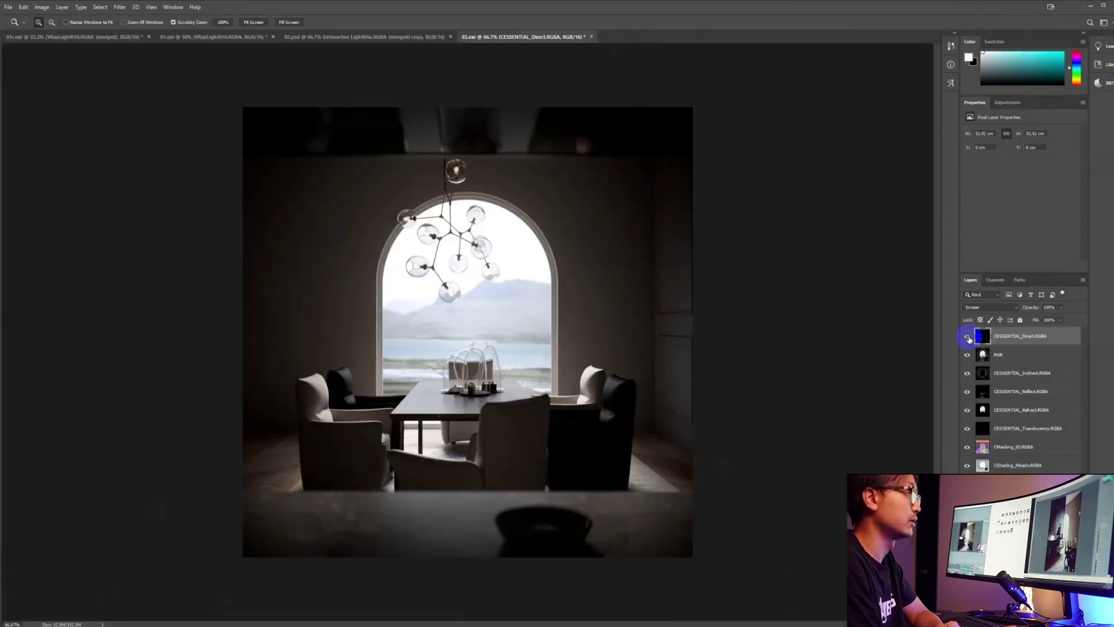
- Switch to Photoshop and compare 03.exr with the screen-blended CESSENTIAL_Direct.RGBA layer hidden and shown
{"action": "left_click", "coordinate": [967, 338]}
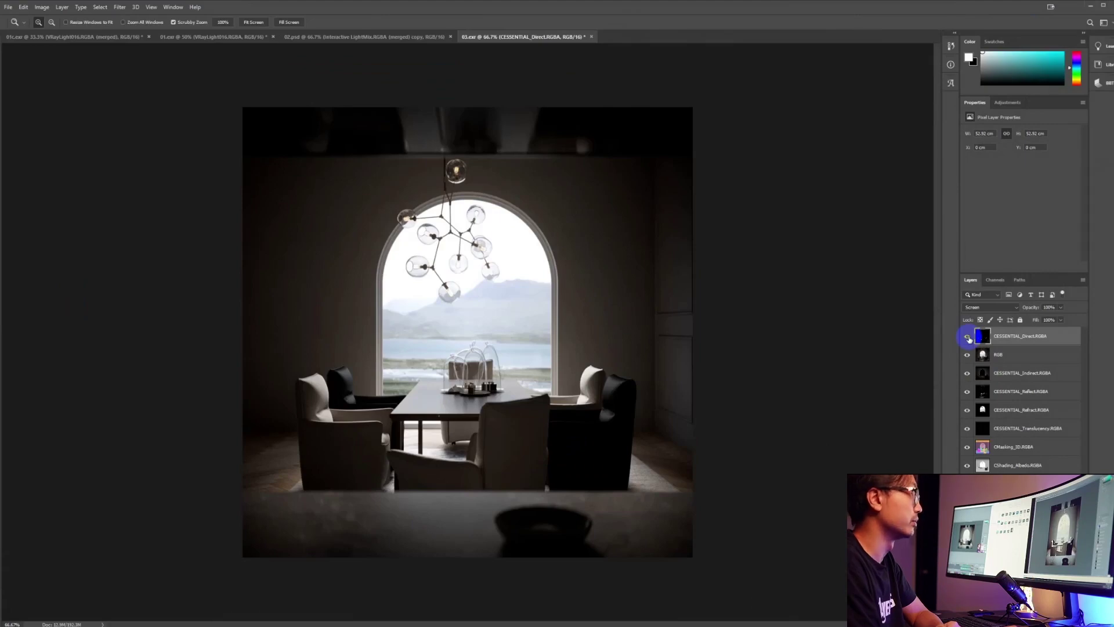
{"action": "left_click", "coordinate": [968, 337]}
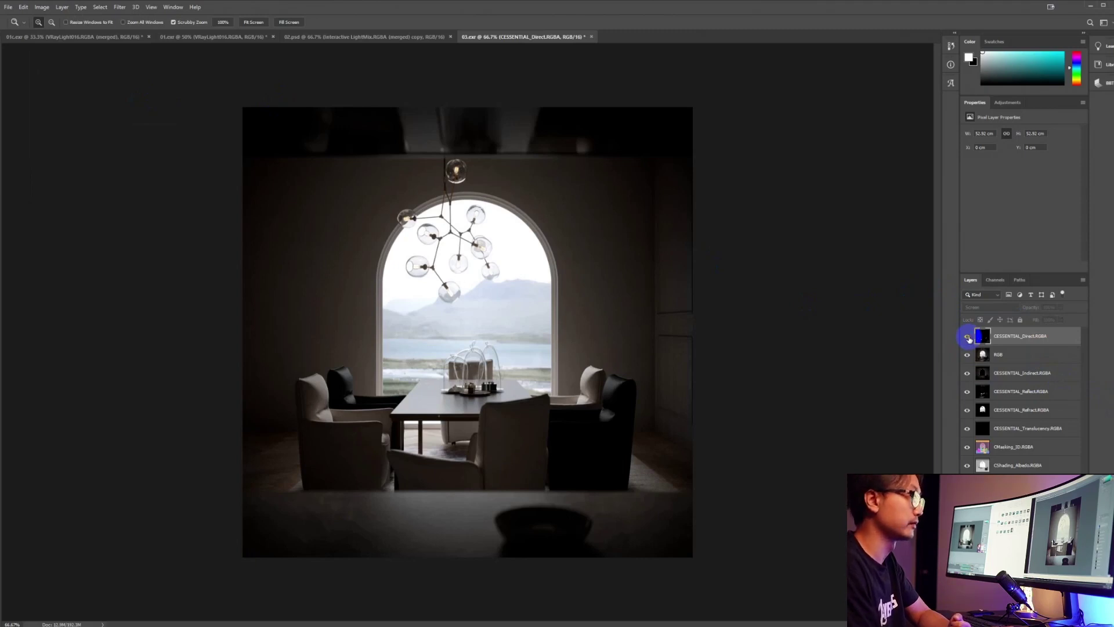
{"action": "key", "text": "ctrl+z"}
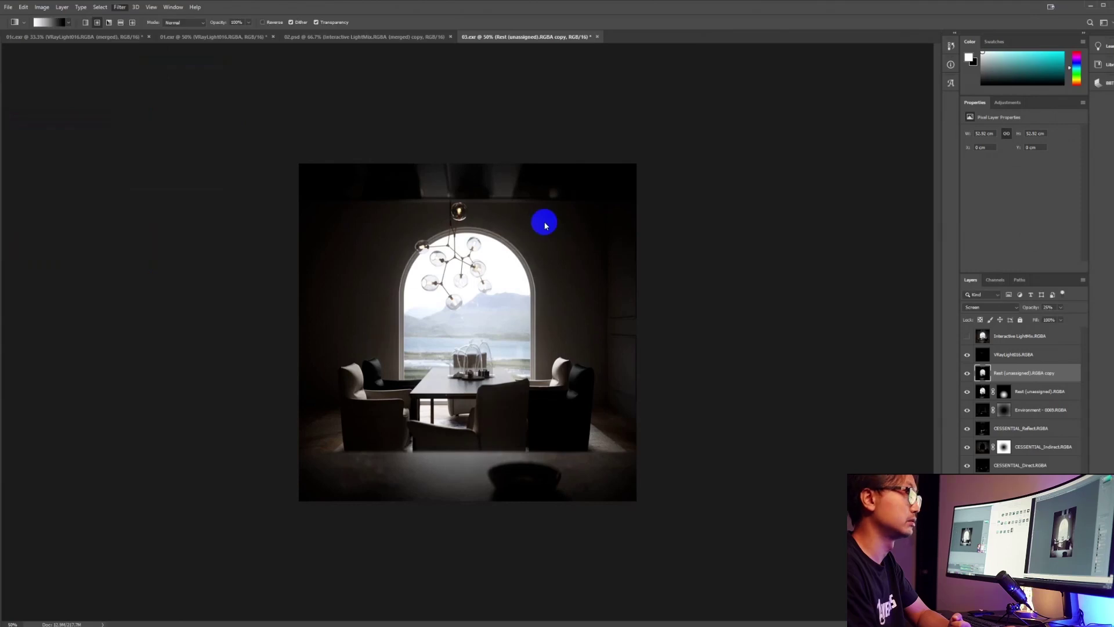
- Apply a Gaussian Blur with a radius of about 35 pixels to the Rest (unassigned).RGBA copy layer
{"action": "key", "text": "ctrl+alt+f"}
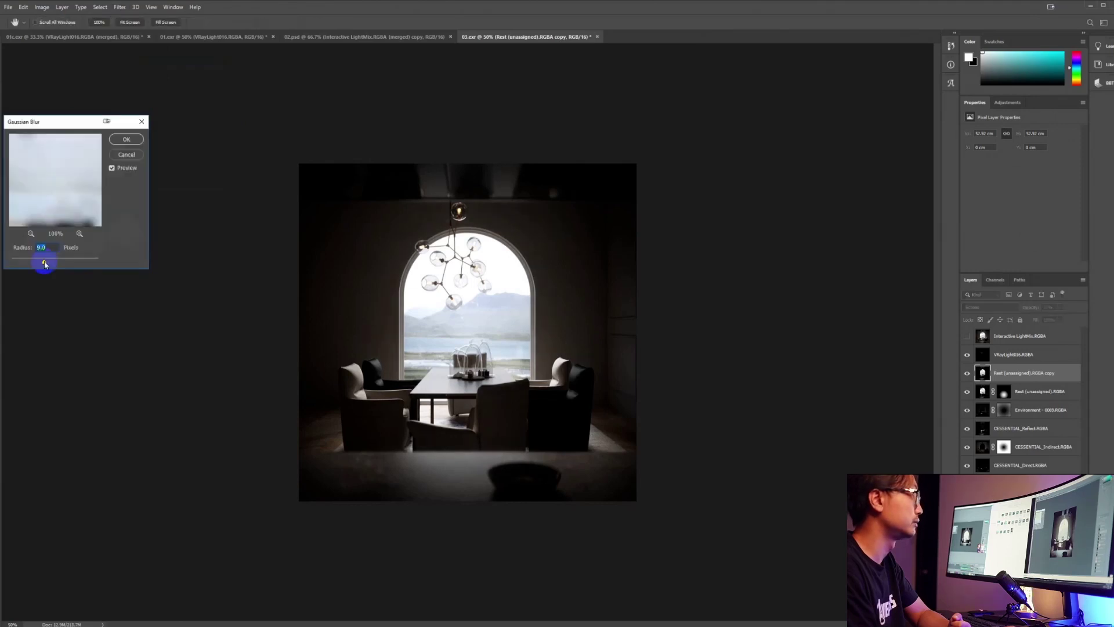
{"action": "left_click_drag", "start_coordinate": [45, 264], "coordinate": [55, 266]}
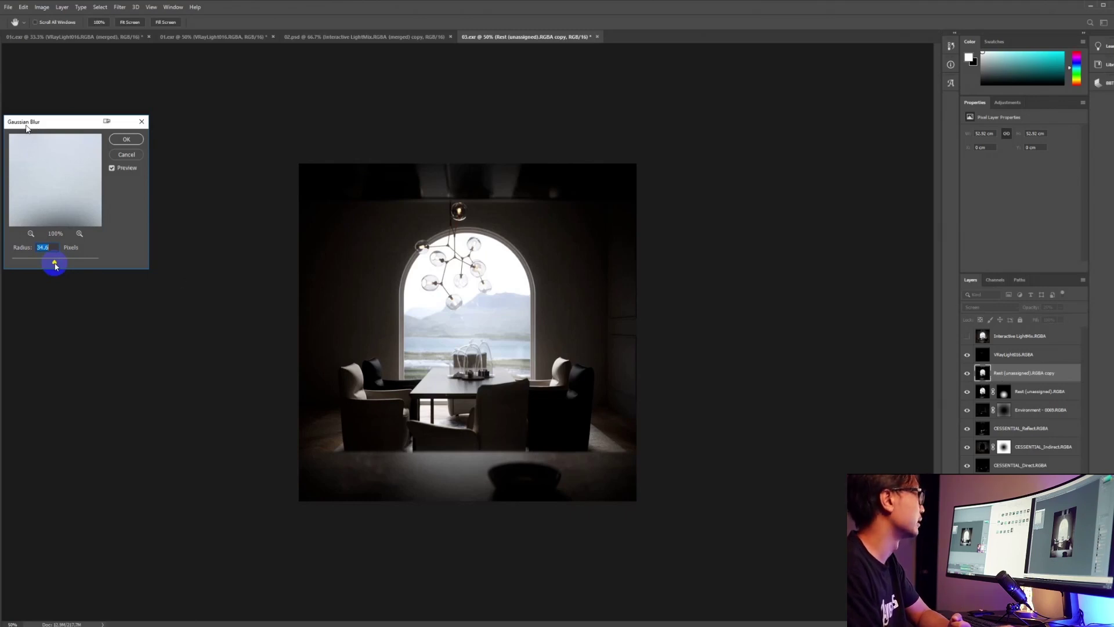
{"action": "left_click_drag", "start_coordinate": [55, 264], "coordinate": [58, 263]}
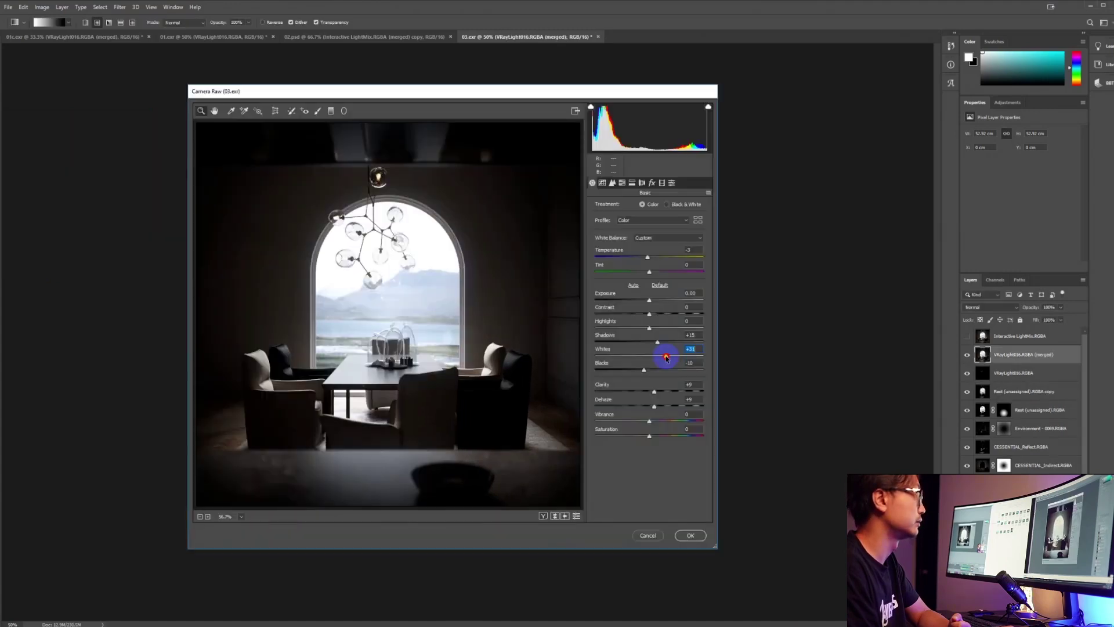
- Raise Dehaze on the merged VRayLight016 layer in Camera Raw, and go to the next finished image in the photo viewer
{"action": "left_click_drag", "start_coordinate": [653, 406], "coordinate": [658, 407]}
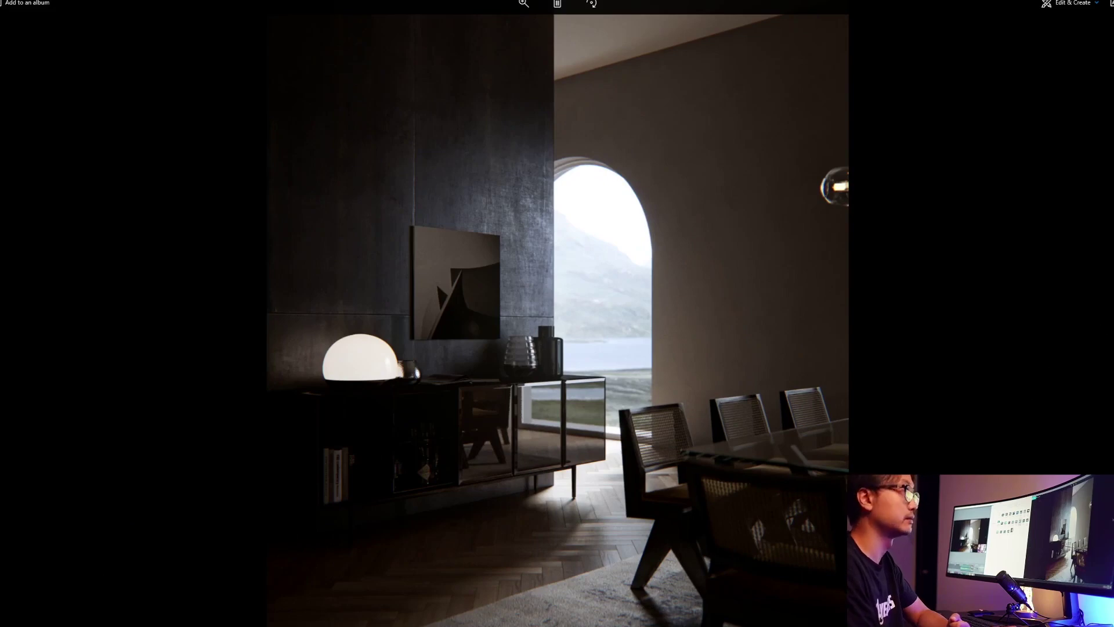
{"action": "key", "text": "Right"}
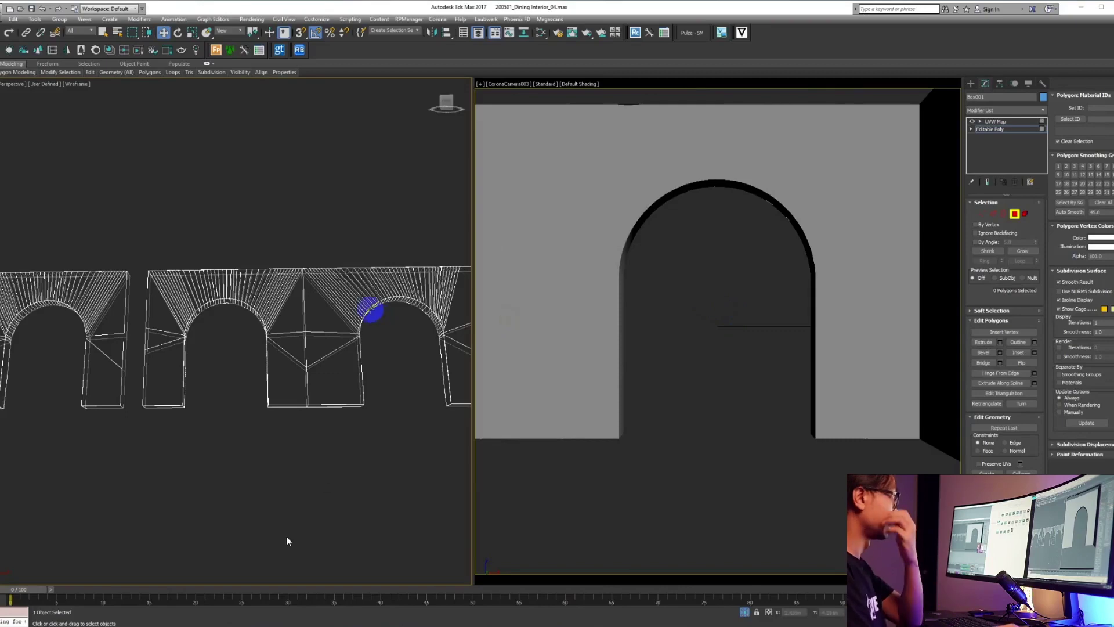
- Switch to 3ds Max and try to bridge the two open borders facing each other across the gap in the arched wall
{"action": "scroll", "coordinate": [224, 276], "scroll_direction": "up", "scroll_amount": 5}
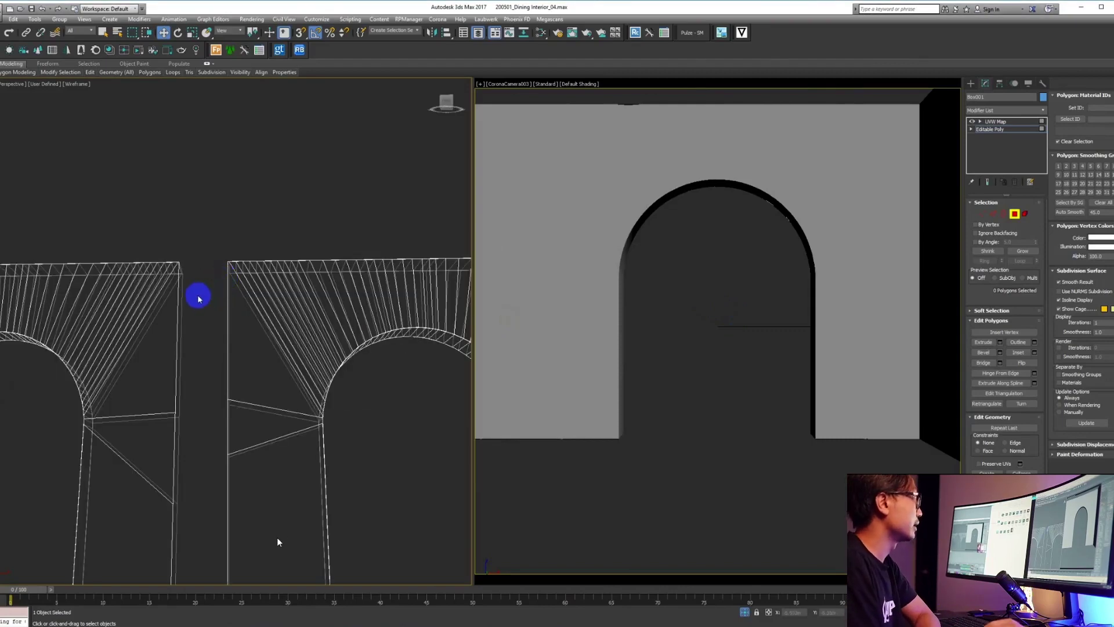
{"action": "key", "text": "2"}
{"action": "key", "text": "3"}
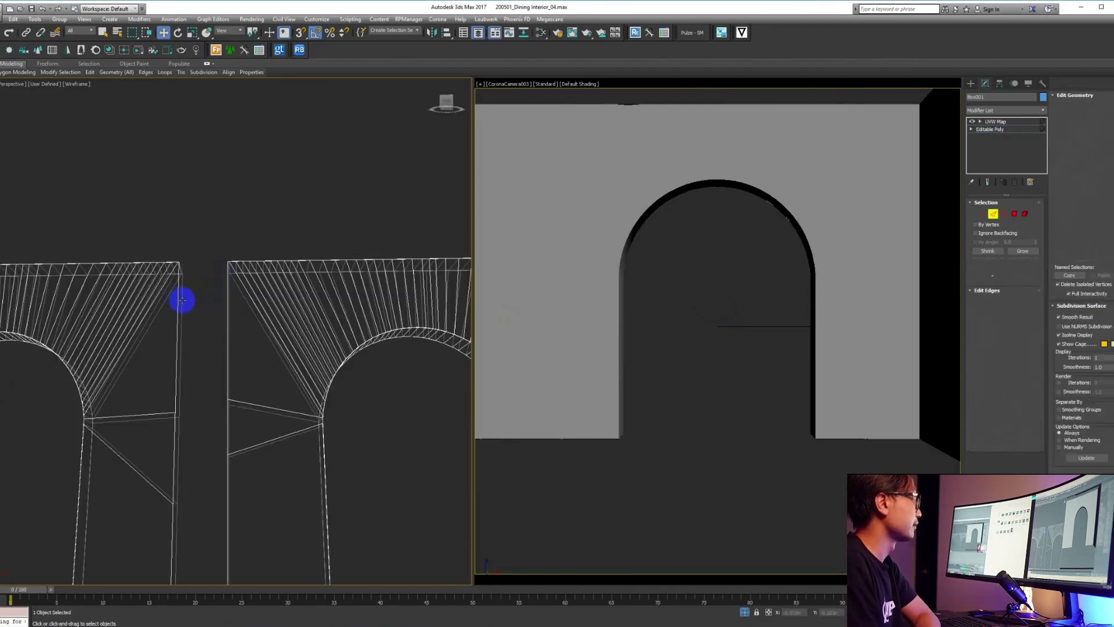
{"action": "left_click", "coordinate": [181, 300]}
{"action": "middle_click_drag", "start_coordinate": [181, 301], "coordinate": [229, 302], "text": "alt"}
{"action": "left_click", "coordinate": [230, 302], "text": "ctrl"}
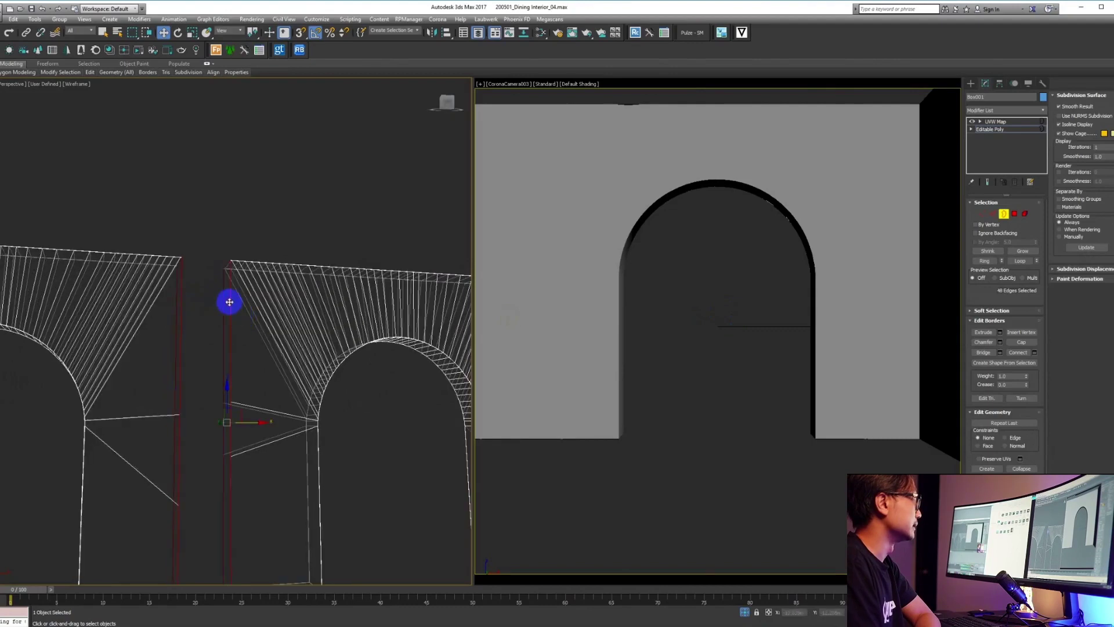
{"action": "middle_click_drag", "start_coordinate": [274, 366], "coordinate": [267, 308]}
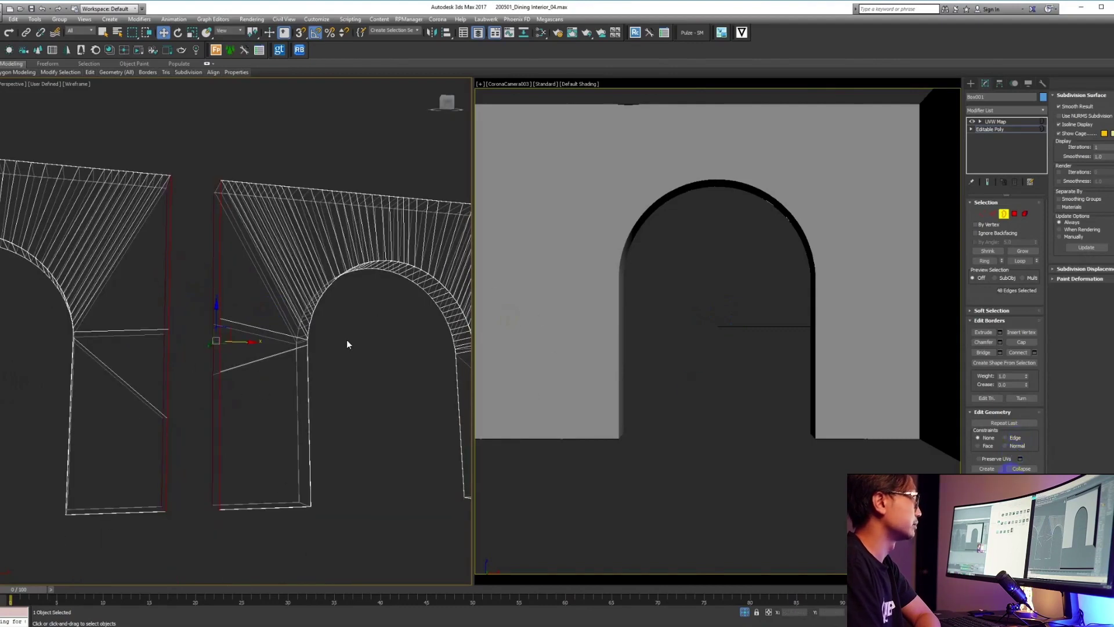
{"action": "left_click", "coordinate": [983, 352]}
{"action": "key", "text": "ctrl+z"}
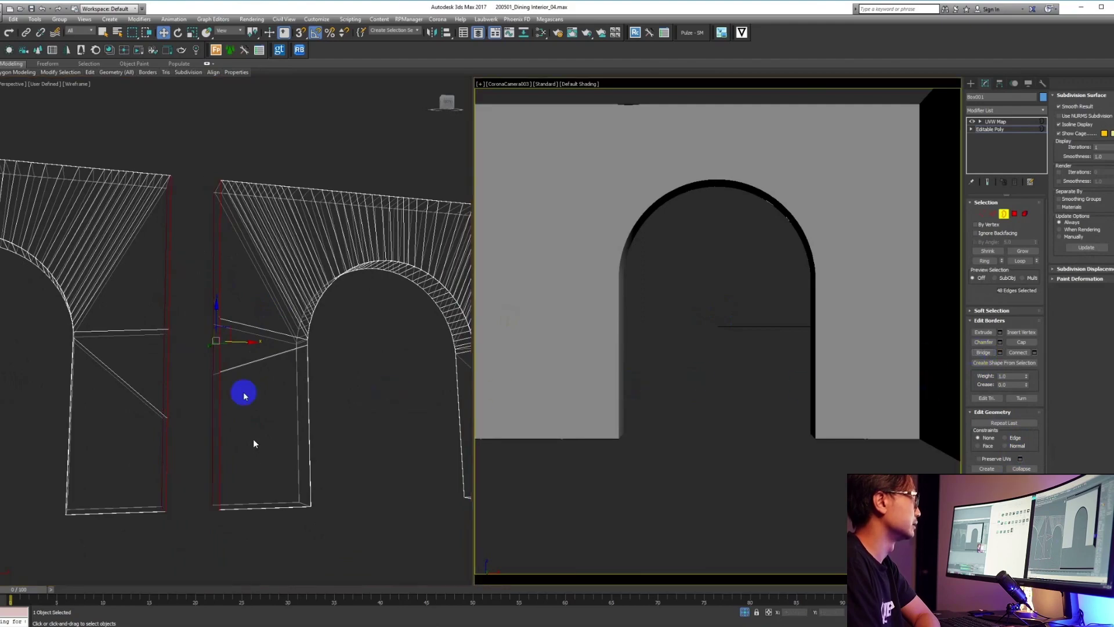
- Bridge the two facing middle edges across the gap between the arched wall sections
{"action": "key", "text": "2"}
{"action": "left_click", "coordinate": [168, 365]}
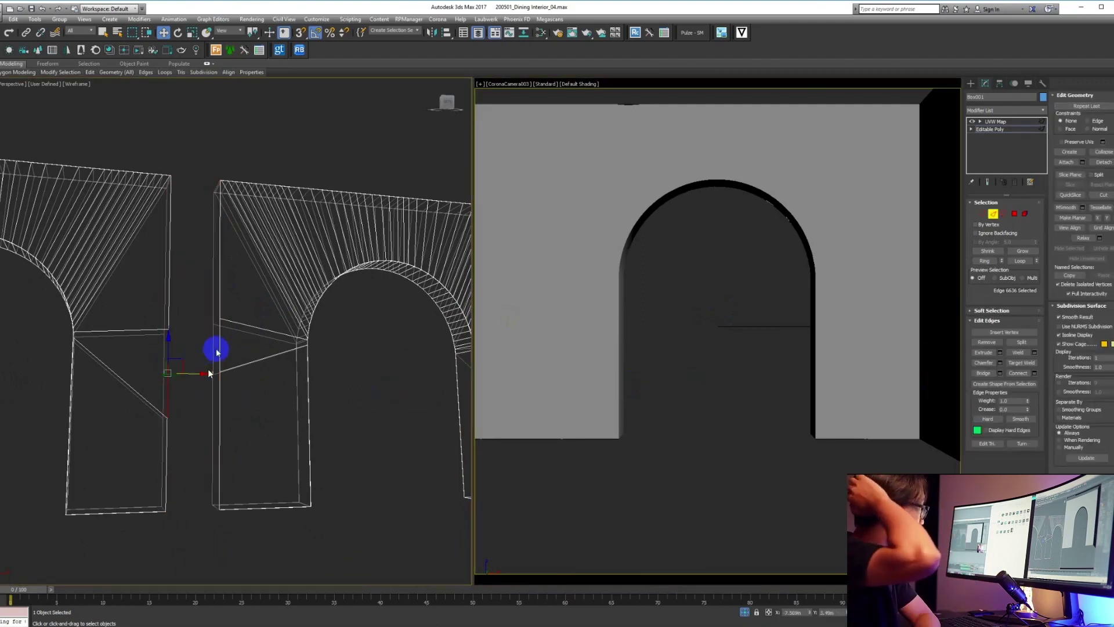
{"action": "left_click", "coordinate": [219, 344], "text": "ctrl"}
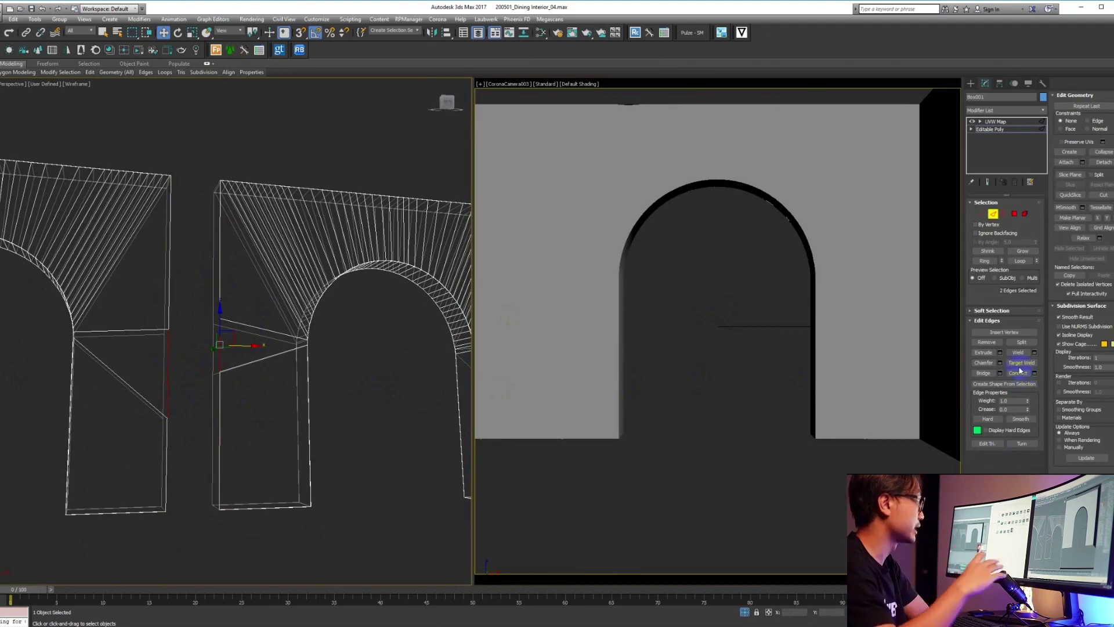
{"action": "left_click", "coordinate": [984, 374]}
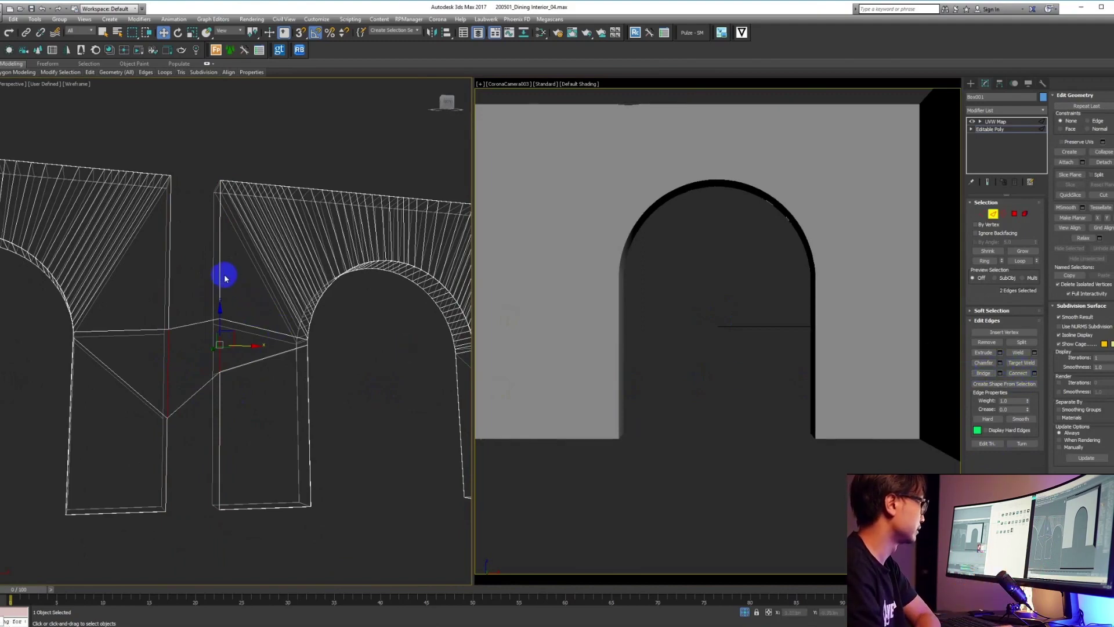
{"action": "scroll", "coordinate": [84, 285], "scroll_direction": "up", "scroll_amount": 5}
{"action": "left_click_drag", "start_coordinate": [231, 318], "coordinate": [217, 463]}
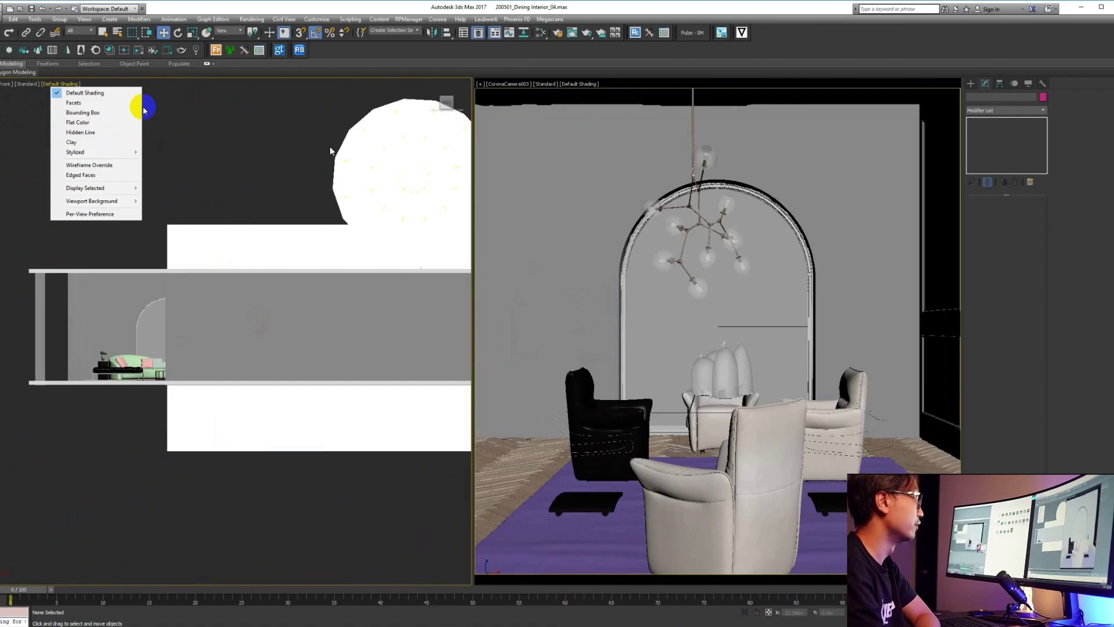
- Display the front viewport of the extended interior in wireframe
{"action": "left_click", "coordinate": [182, 103]}
{"action": "middle_click_drag", "start_coordinate": [285, 293], "coordinate": [226, 311]}
{"action": "key", "text": "F3"}
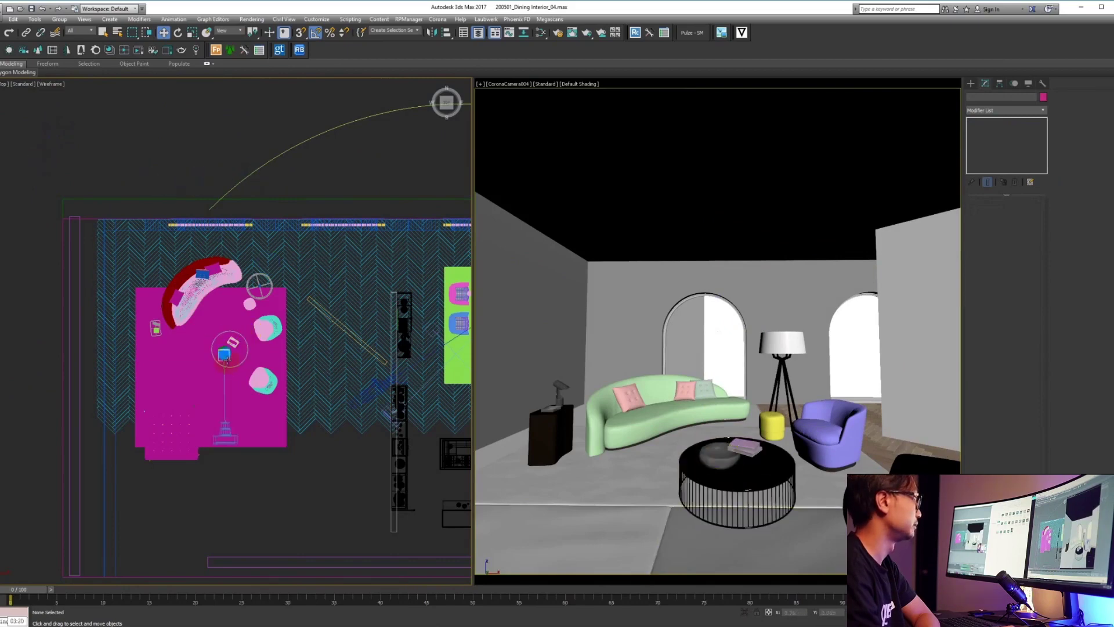
- Align the living-room camera's target to the camera in X and Z position only, pivot point to pivot point
{"action": "left_click", "coordinate": [224, 353]}
{"action": "left_click_drag", "start_coordinate": [719, 331], "coordinate": [795, 395]}
{"action": "key", "text": "alt+a"}
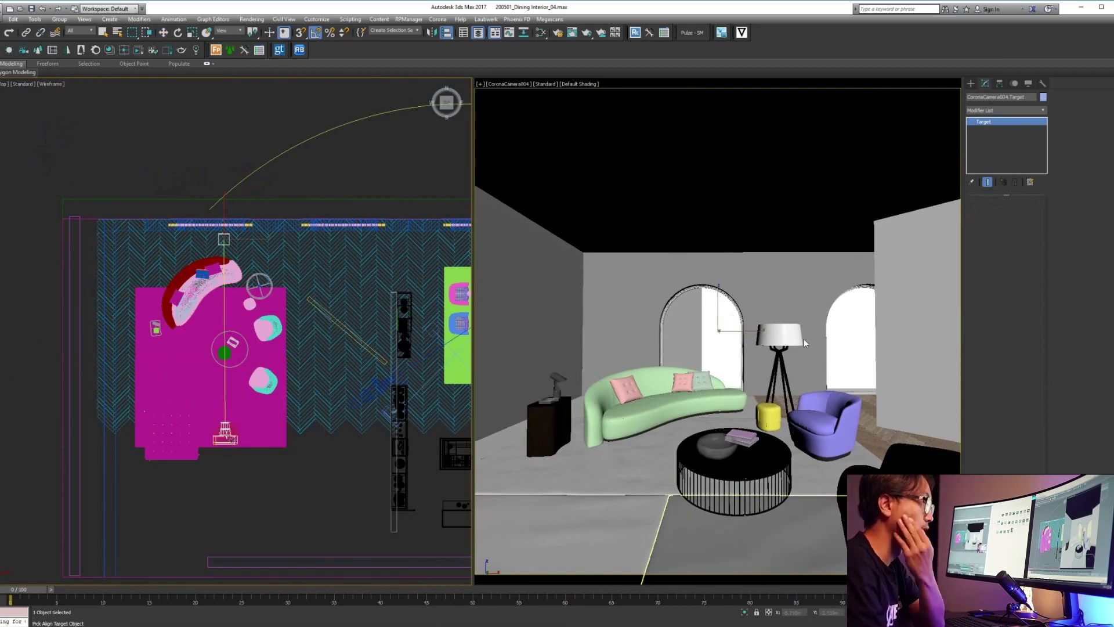
{"action": "left_click", "coordinate": [733, 466]}
{"action": "left_click", "coordinate": [549, 261]}
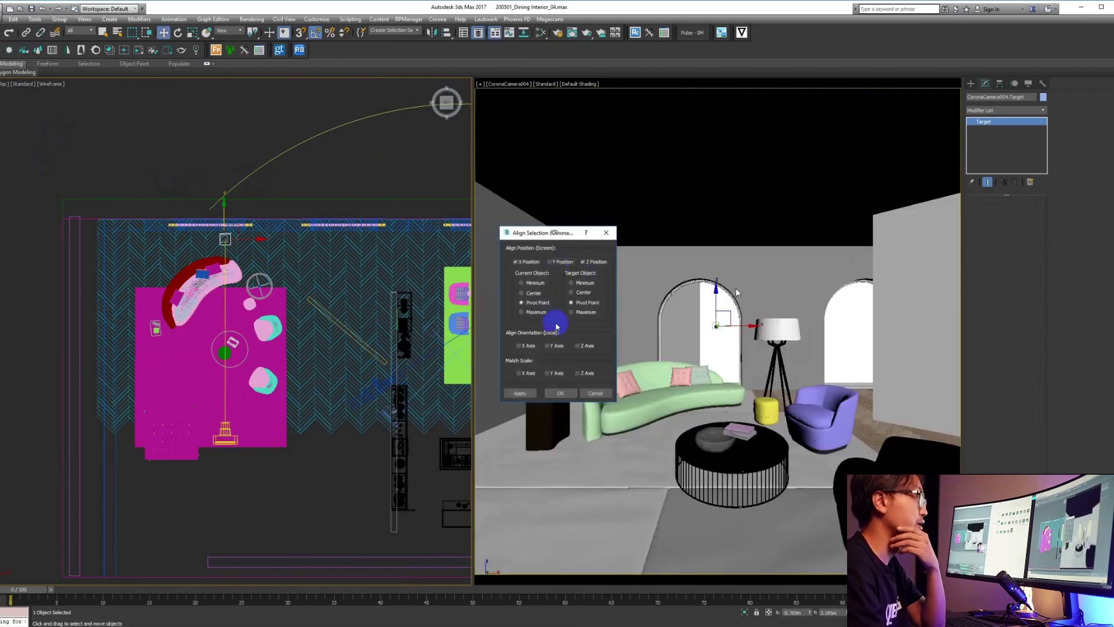
{"action": "left_click", "coordinate": [560, 393]}
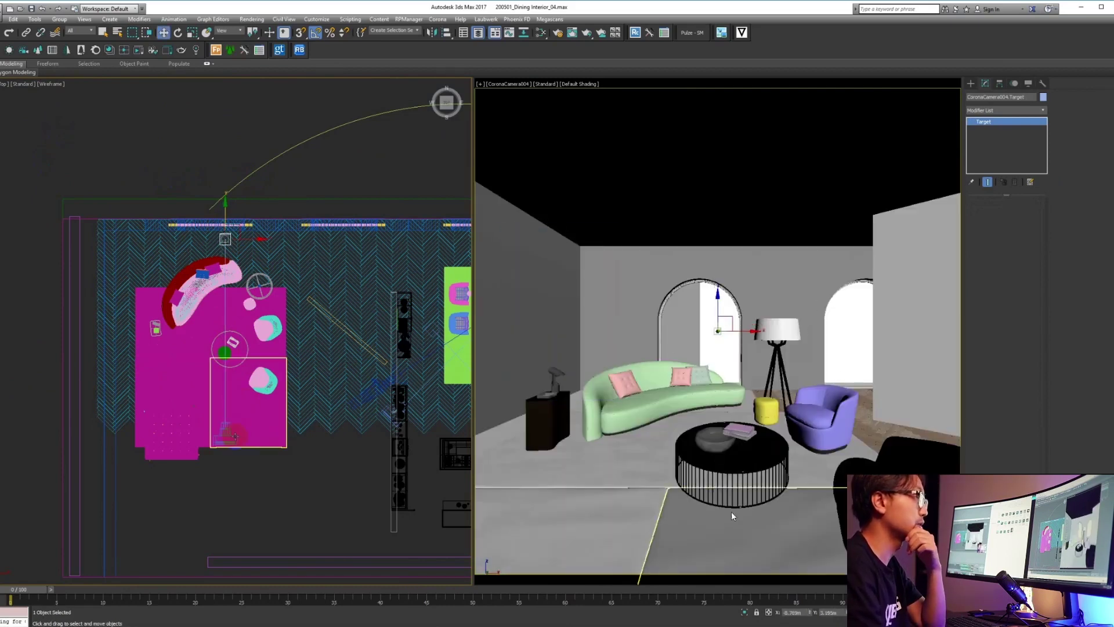
- Select the aligned living-room camera in the top view and turn off its Targeted option
{"action": "left_click", "coordinate": [225, 430]}
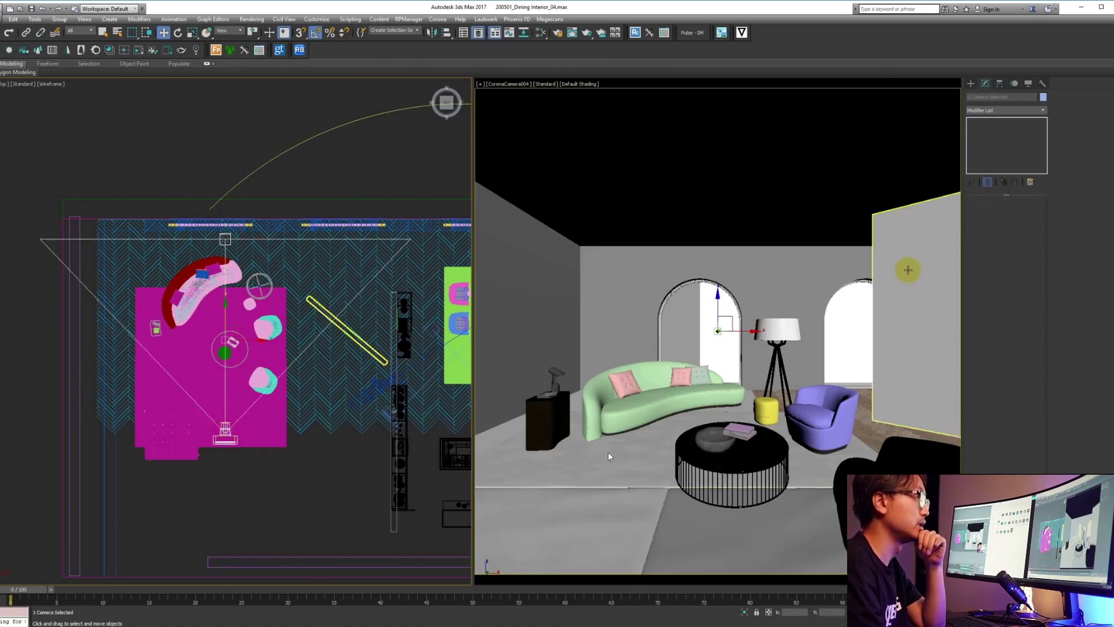
{"action": "left_click_drag", "start_coordinate": [253, 212], "coordinate": [212, 249]}
{"action": "scroll", "coordinate": [224, 449], "scroll_direction": "up", "scroll_amount": 6}
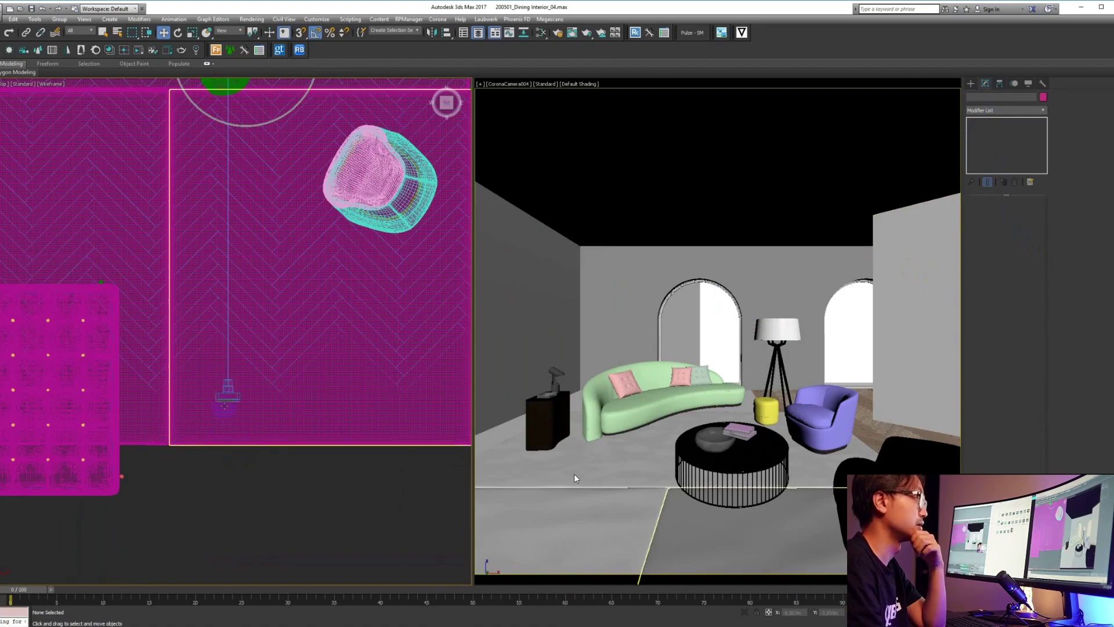
{"action": "left_click", "coordinate": [225, 400]}
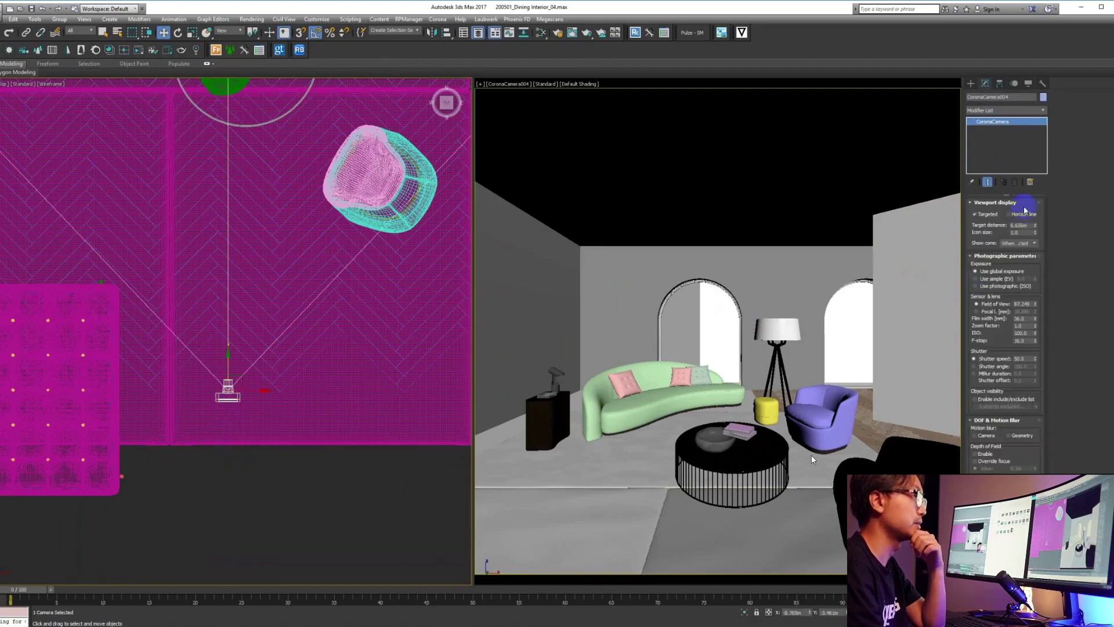
{"action": "left_click", "coordinate": [1006, 216]}
- Reposition the living-room camera in the top view so it frames the sofa, coffee table and arched windows
{"action": "scroll", "coordinate": [225, 308], "scroll_direction": "down", "scroll_amount": 5}
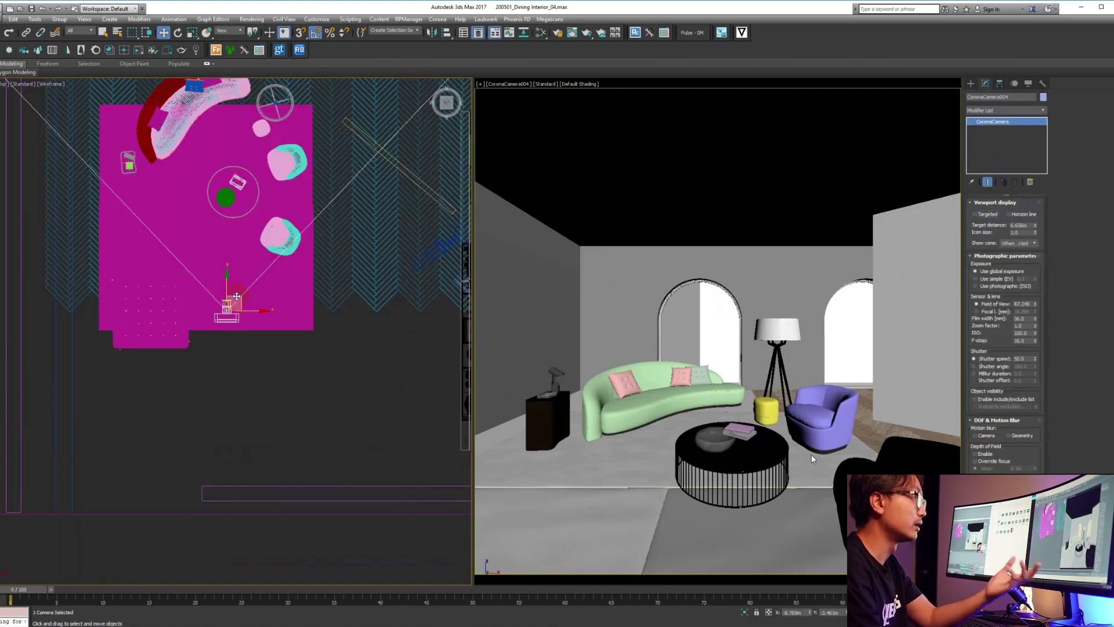
{"action": "scroll", "coordinate": [811, 454], "scroll_direction": "up", "scroll_amount": 5}
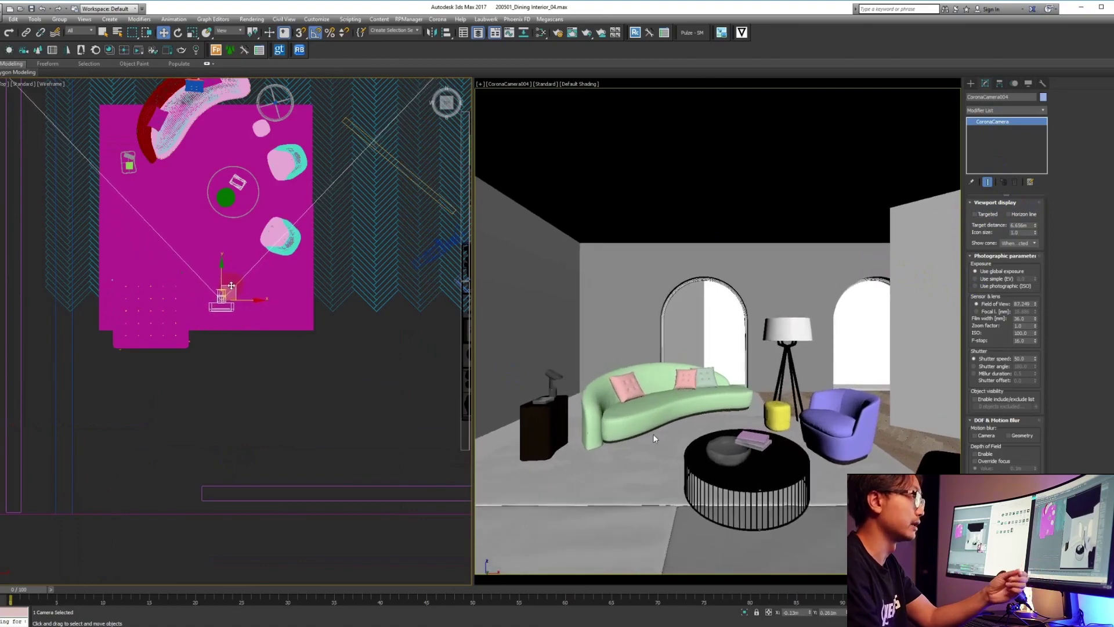
{"action": "scroll", "coordinate": [581, 406], "scroll_direction": "up", "scroll_amount": 2}
{"action": "left_click_drag", "start_coordinate": [235, 289], "coordinate": [243, 287]}
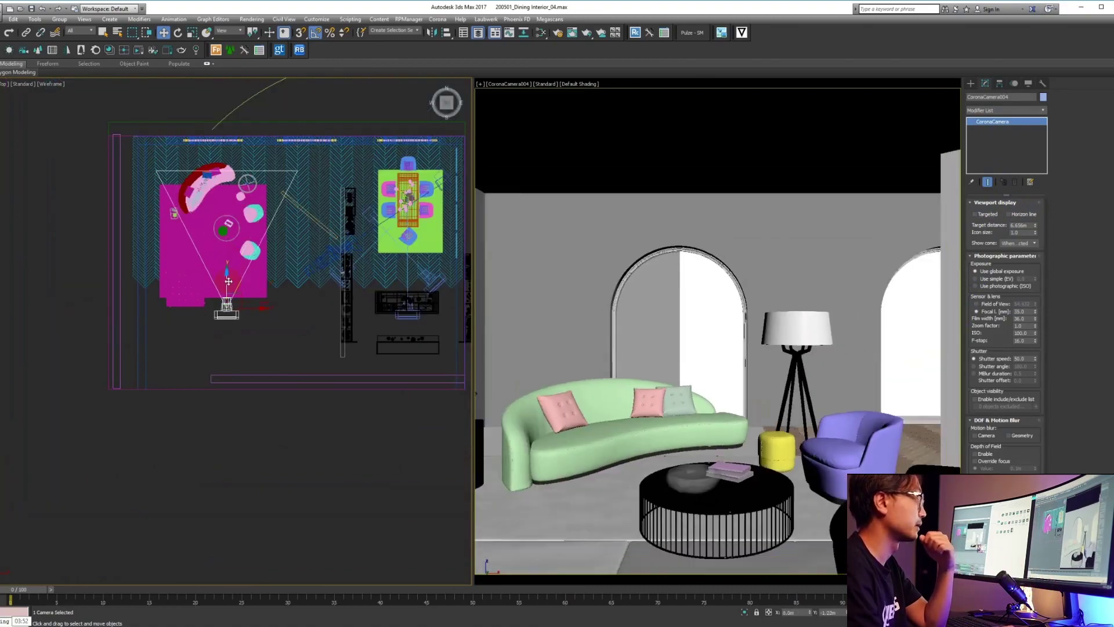
{"action": "left_click", "coordinate": [557, 33]}
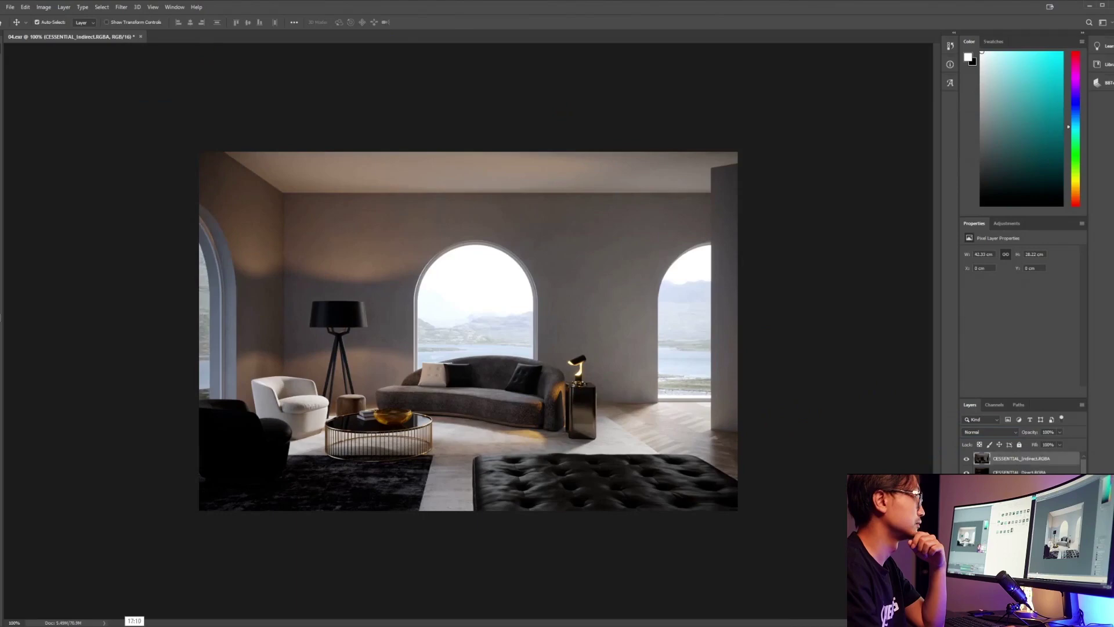
- Switch to Photoshop and blend the CESSENTIAL indirect, reflect and refract passes of 04.exr in Screen mode, toggling layer visibility to compare
{"action": "left_click", "coordinate": [990, 432]}
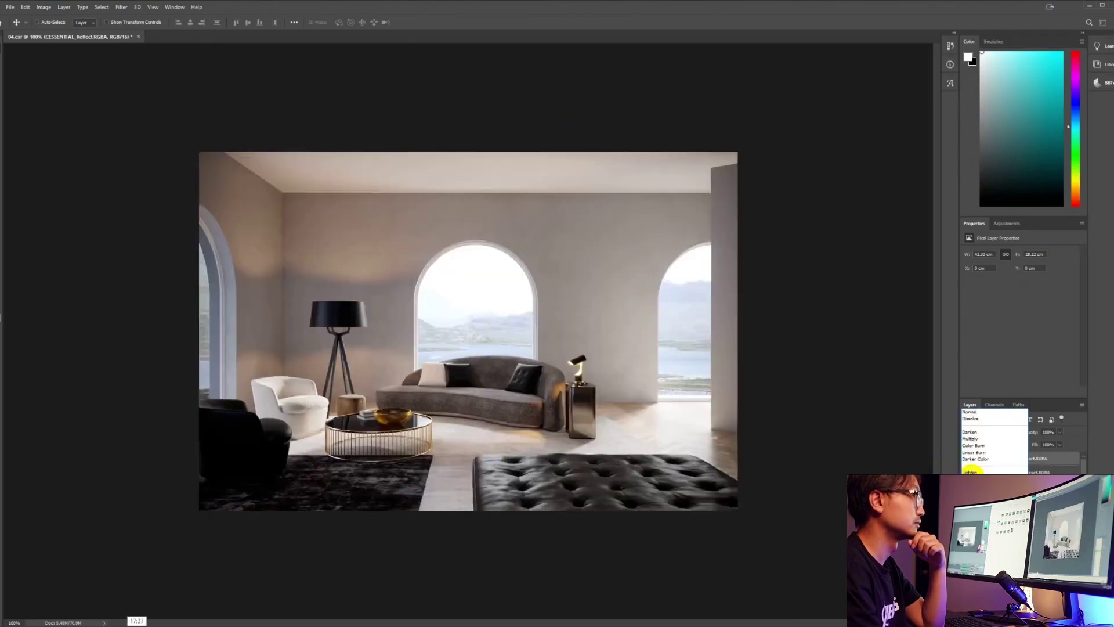
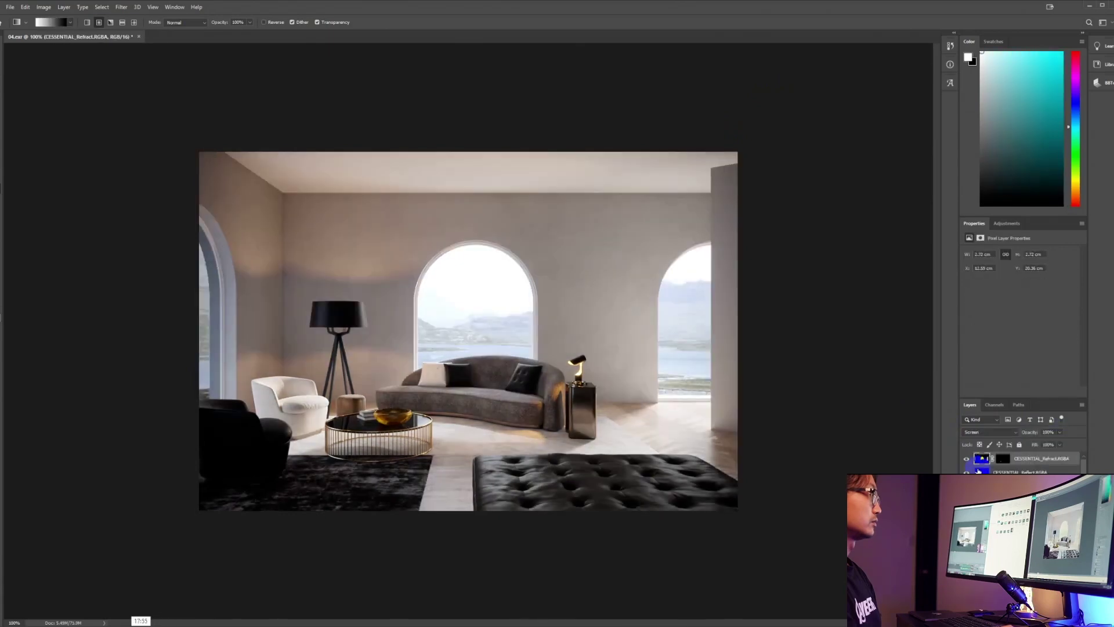
{"action": "left_click", "coordinate": [966, 460]}
{"action": "left_click", "coordinate": [986, 471]}
{"action": "left_click", "coordinate": [989, 432]}
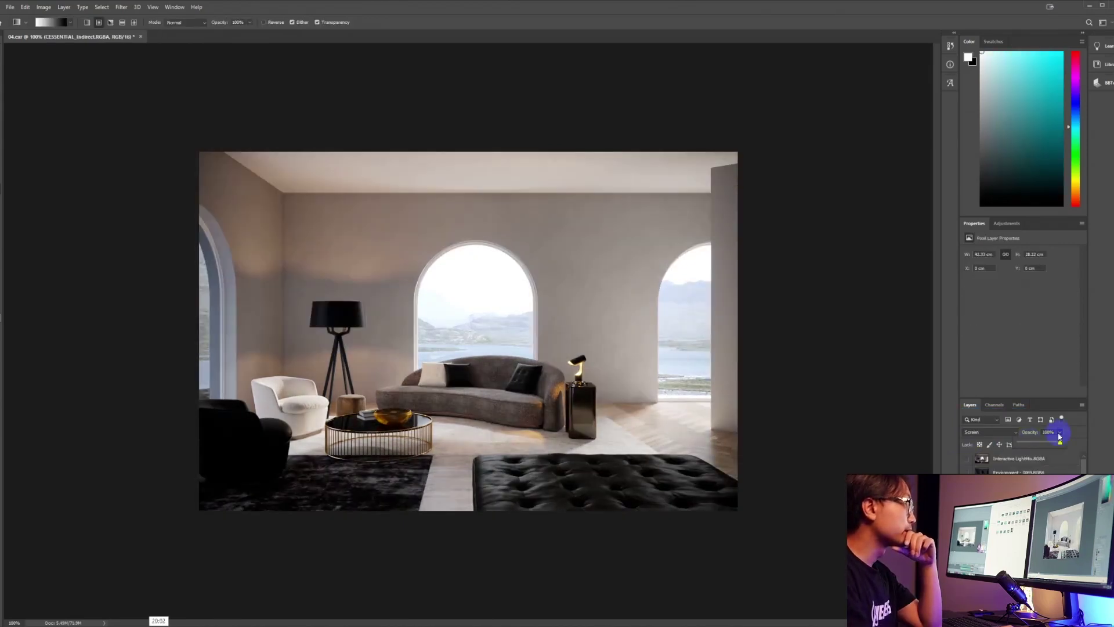
{"action": "left_click", "coordinate": [966, 469]}
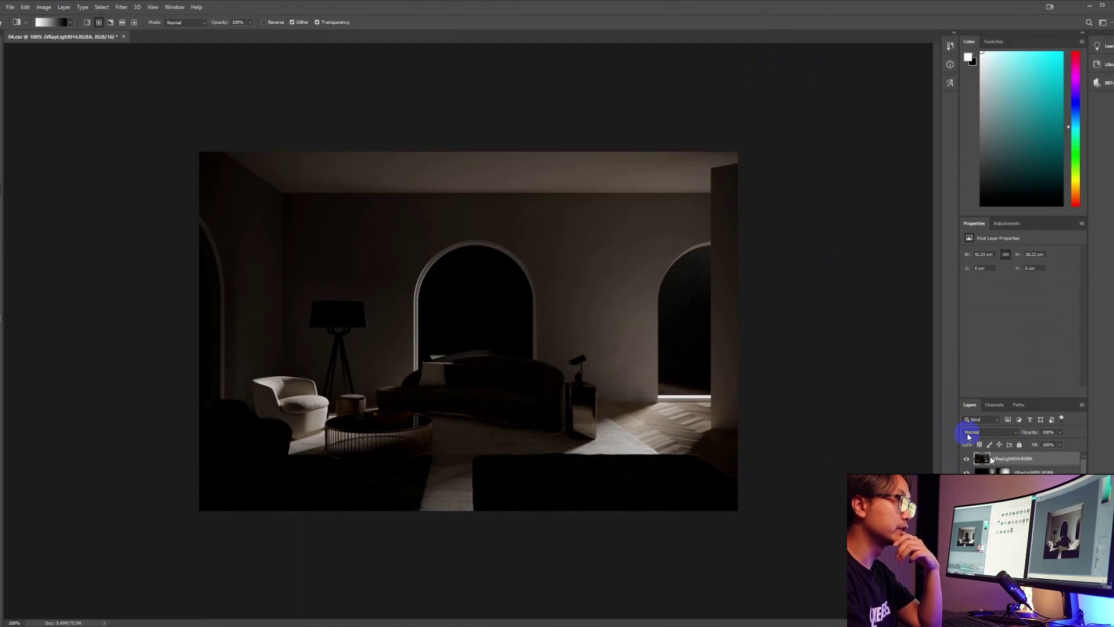
- Set the VRayLight014 layer's blend mode to Screen and compare the image with that layer hidden and shown
{"action": "left_click", "coordinate": [969, 432]}
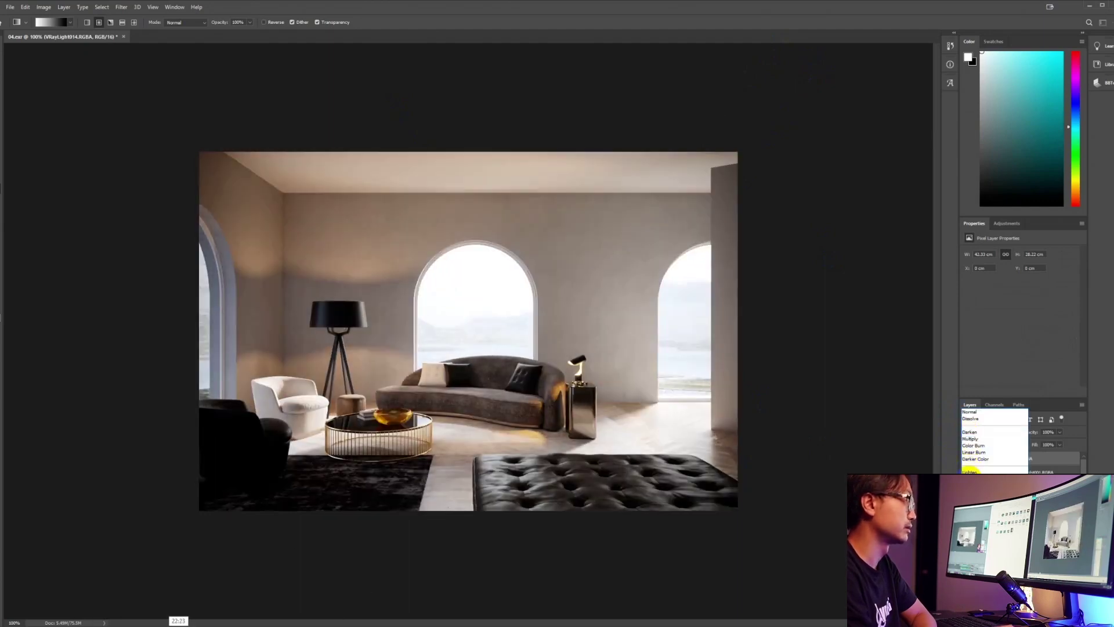
{"action": "left_click", "coordinate": [970, 477]}
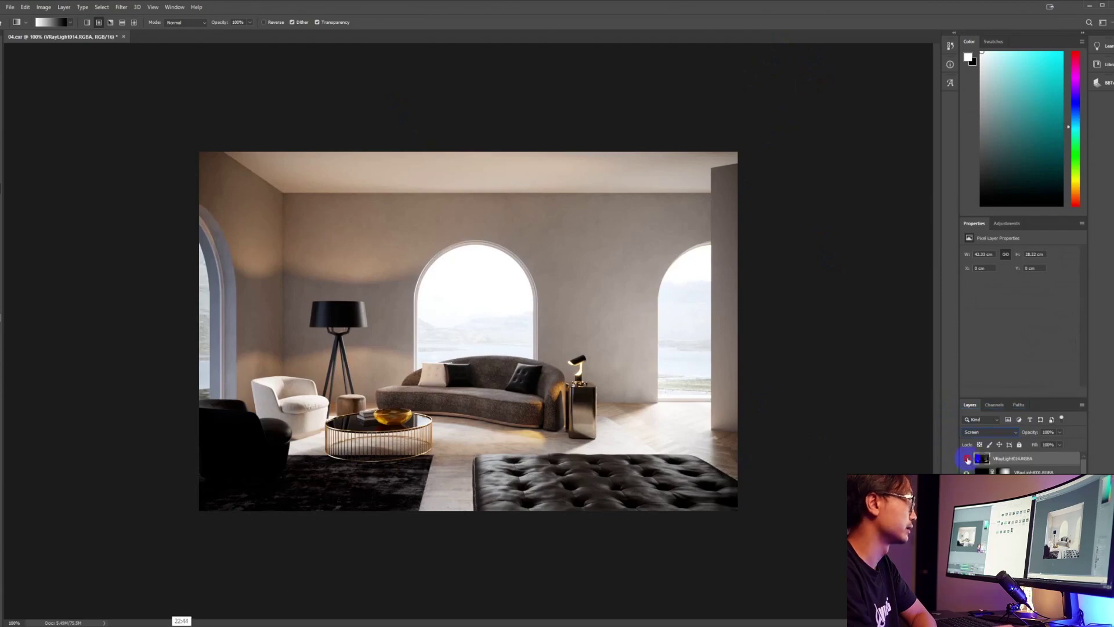
{"action": "left_click", "coordinate": [967, 458]}
{"action": "left_click", "coordinate": [966, 458]}
{"action": "left_click", "coordinate": [966, 460]}
{"action": "left_click", "coordinate": [966, 460]}
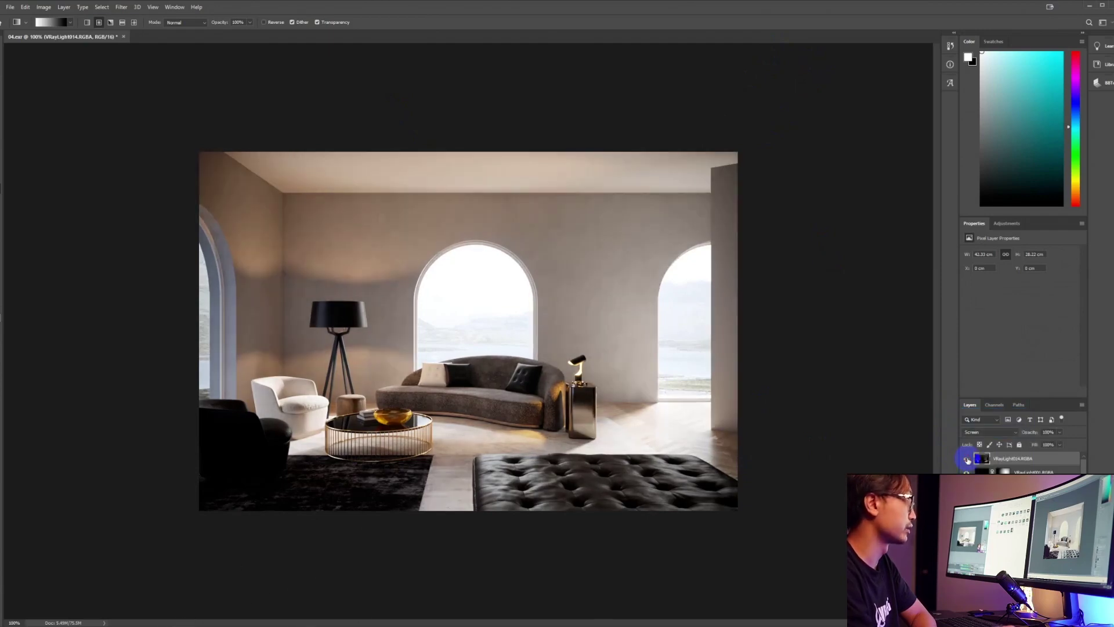
{"action": "left_click", "coordinate": [967, 459]}
{"action": "left_click", "coordinate": [966, 459]}
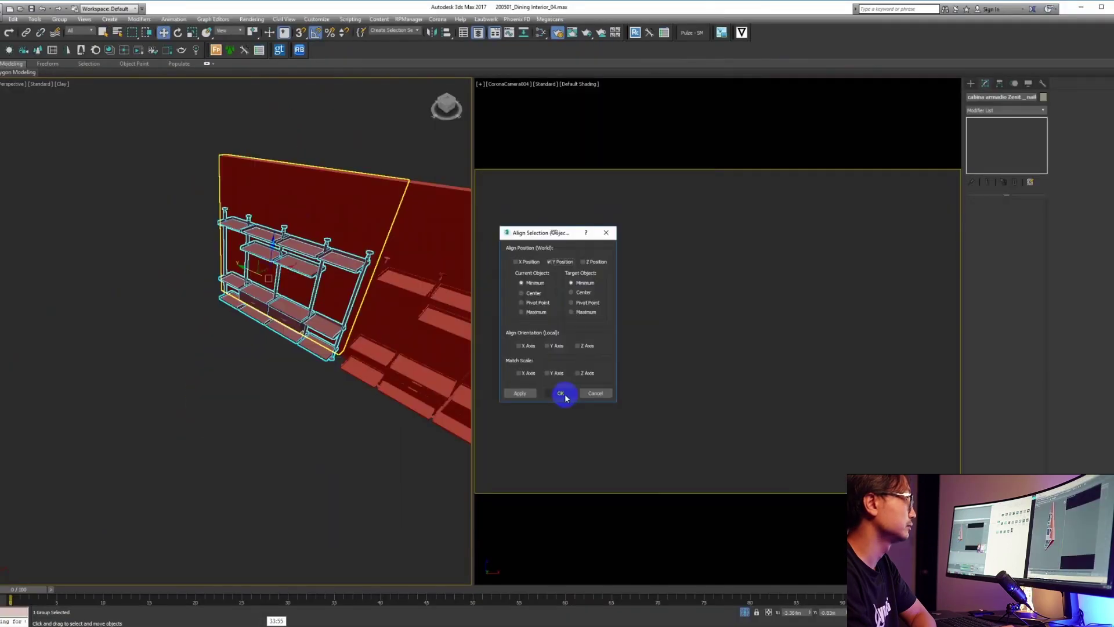
- Switch to 3ds Max and align the shelving unit to the wall panel in Y position, minimum to minimum
{"action": "left_click", "coordinate": [567, 391]}
{"action": "left_click", "coordinate": [279, 194]}
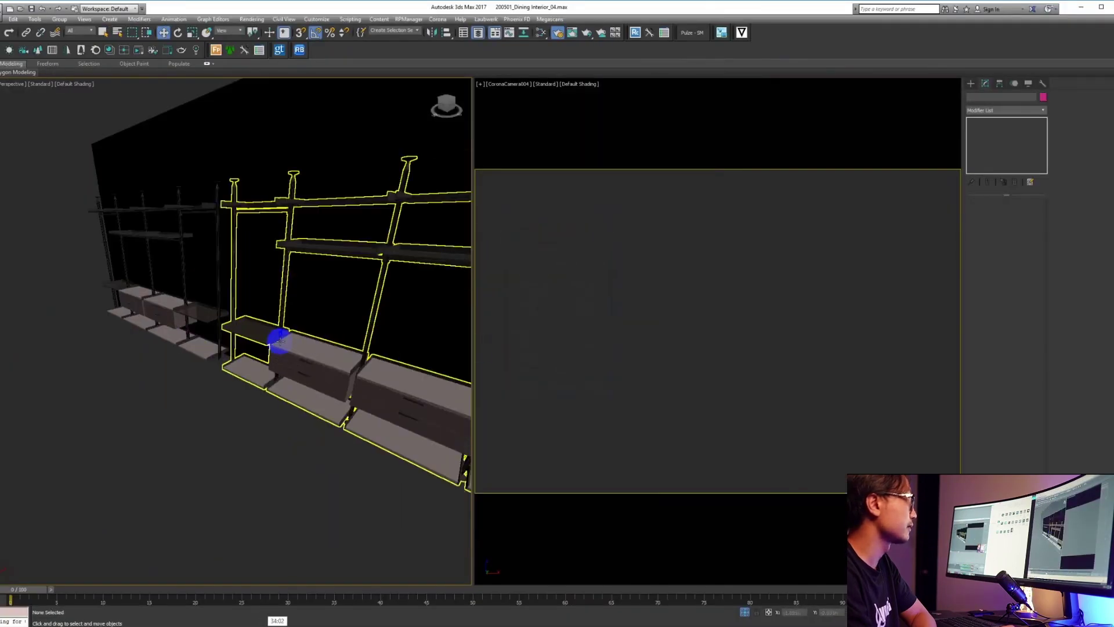
- Check the scene's missing bitmaps in Relink Bitmaps and Asset Tracking, and close the tracking list
{"action": "left_click", "coordinate": [410, 104]}
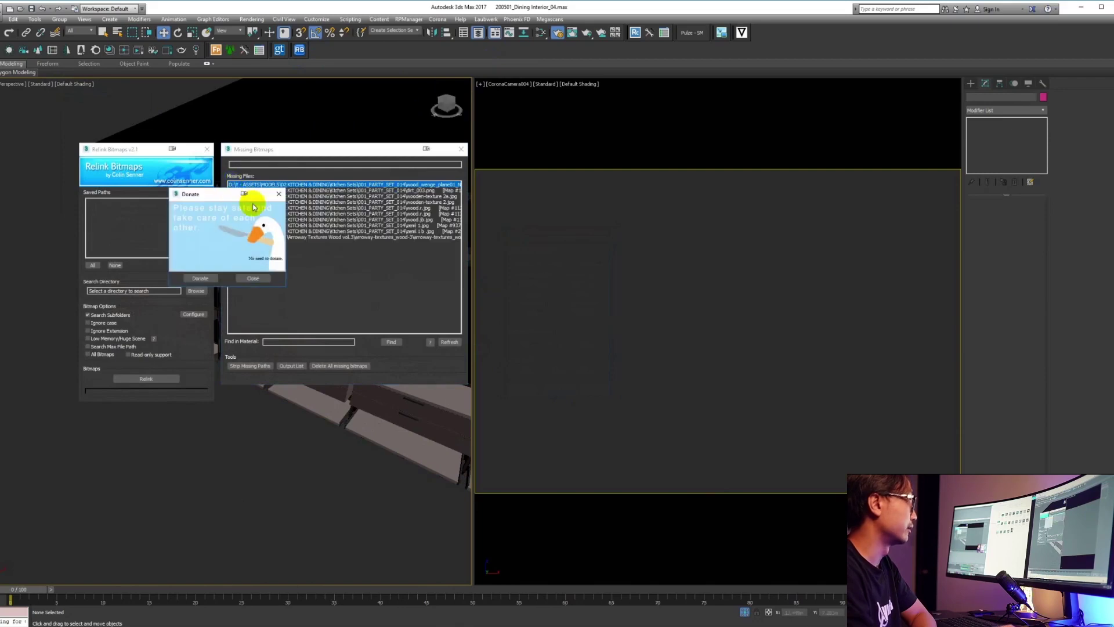
{"action": "left_click", "coordinate": [280, 194]}
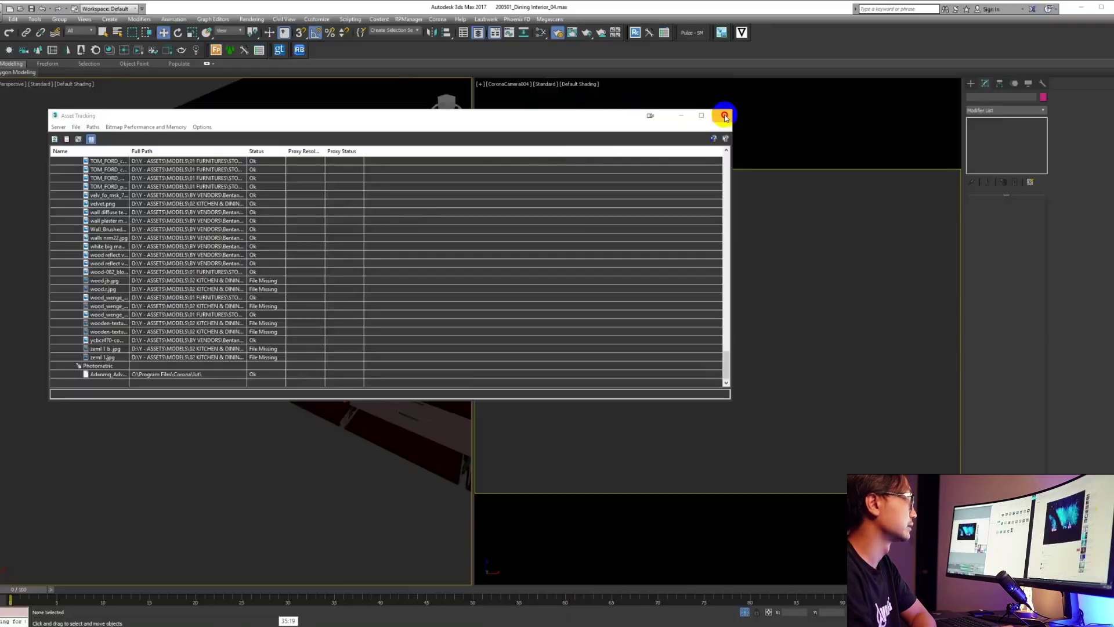
{"action": "left_click", "coordinate": [724, 116]}
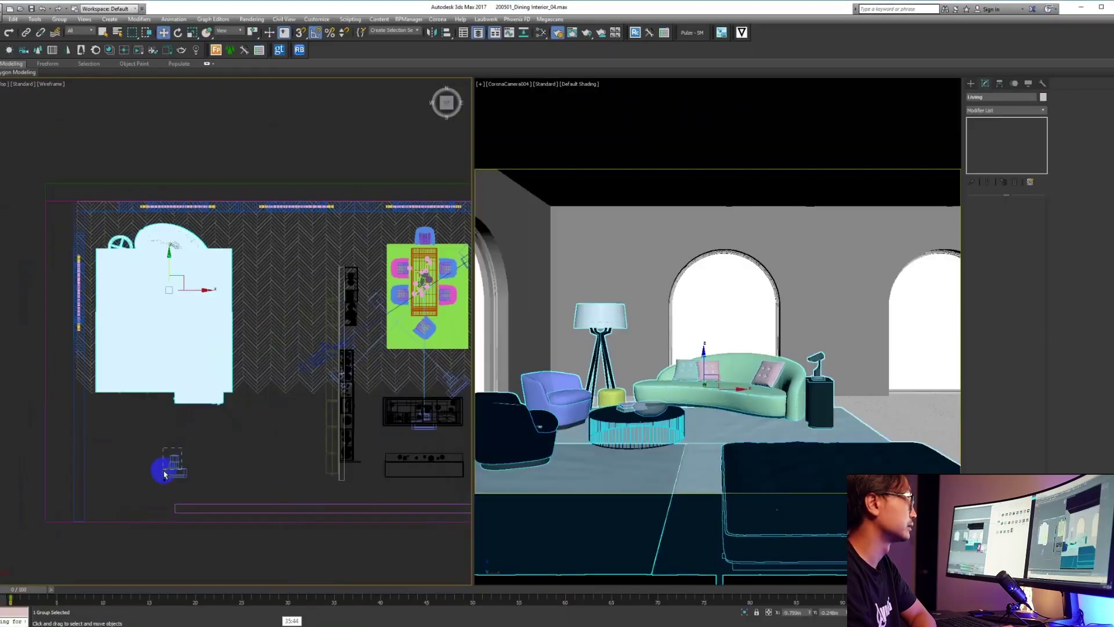
- Move the Living furniture group together with its camera along X toward the shelving wall, and clear the selection
{"action": "left_click_drag", "start_coordinate": [207, 290], "coordinate": [294, 292]}
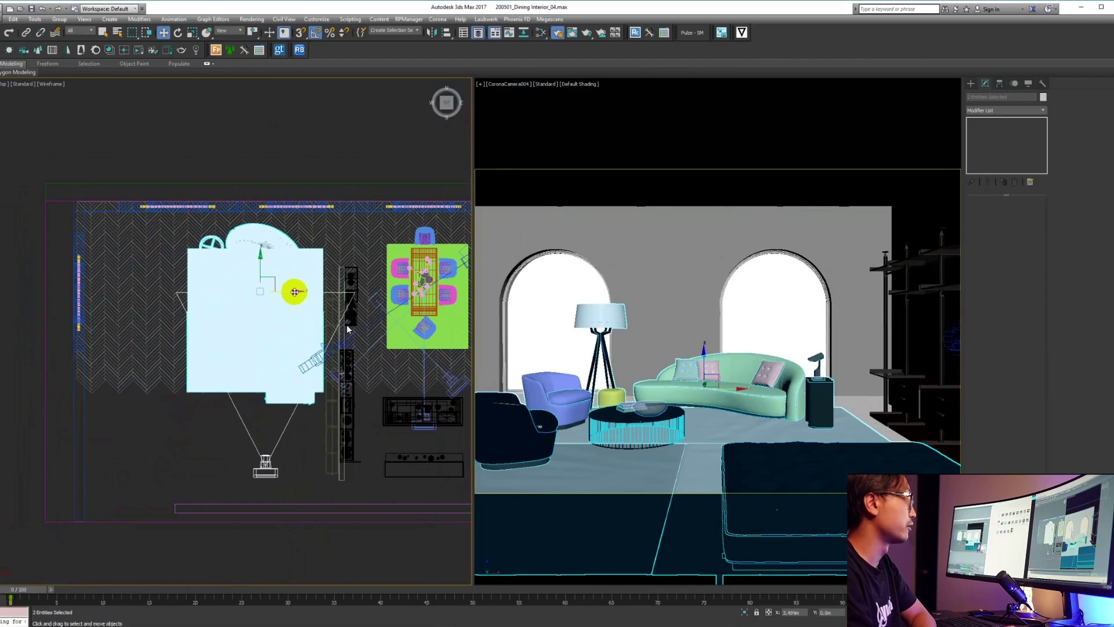
{"action": "left_click_drag", "start_coordinate": [336, 402], "coordinate": [335, 397]}
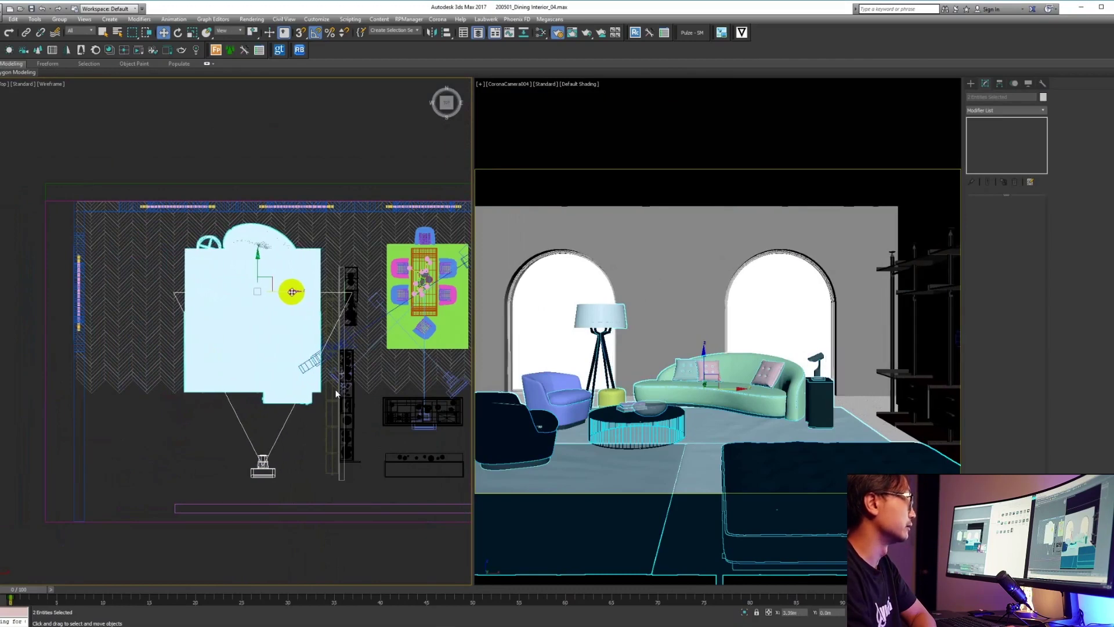
{"action": "left_click_drag", "start_coordinate": [292, 292], "coordinate": [284, 291]}
{"action": "key", "text": "ctrl+d"}
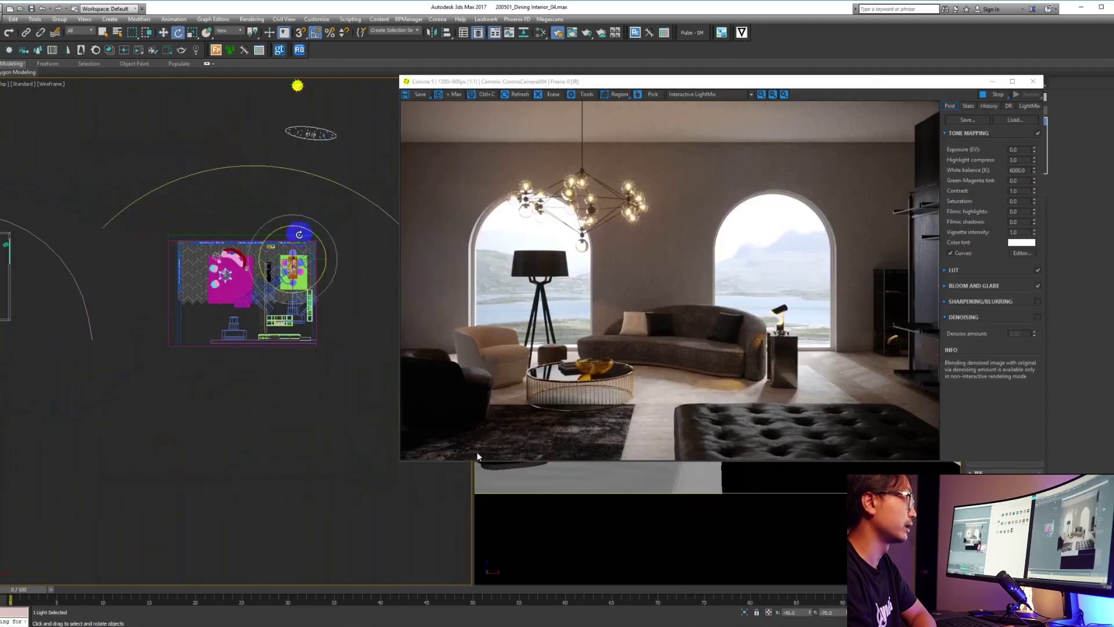
- Rotate the selected light slightly in the top view while the interactive render is running
{"action": "left_click_drag", "start_coordinate": [304, 229], "coordinate": [294, 227]}
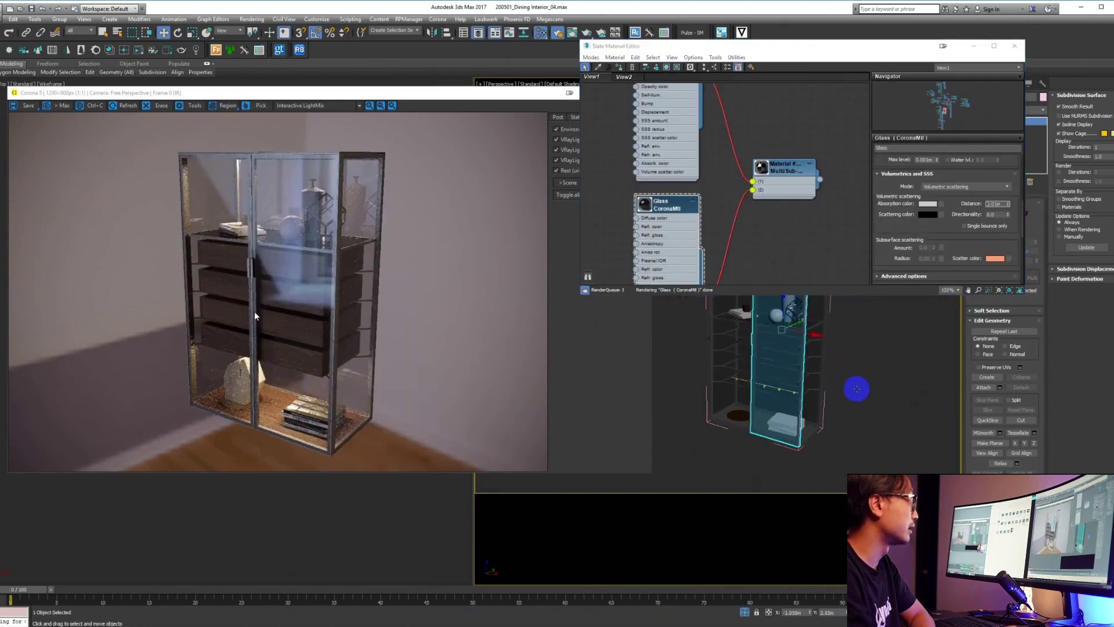
- Show the glass cabinet in wireframe, select its upper drawer section, and load that object's material into the Slate Material Editor
{"action": "middle_click_drag", "start_coordinate": [856, 389], "coordinate": [868, 395]}
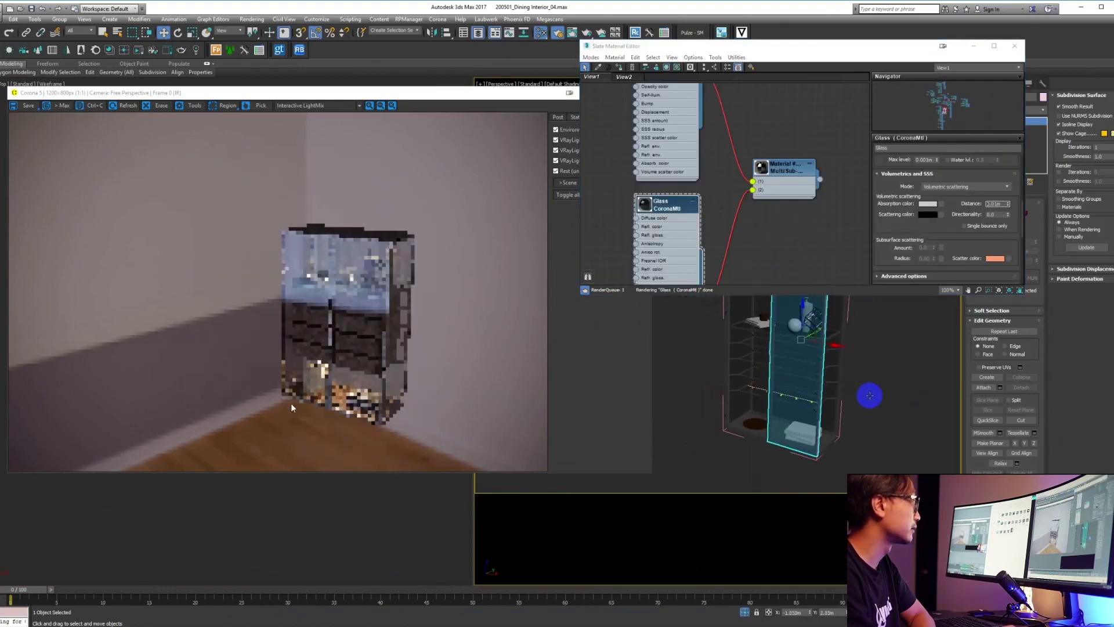
{"action": "scroll", "coordinate": [797, 373], "scroll_direction": "up", "scroll_amount": 1}
{"action": "key", "text": "F3"}
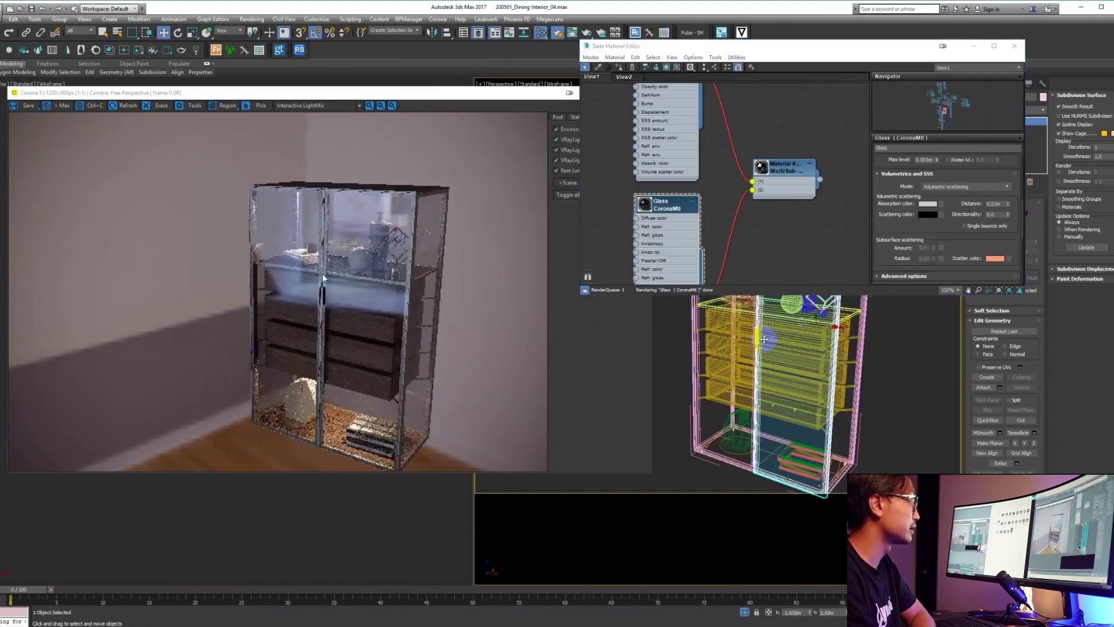
{"action": "left_click", "coordinate": [734, 333]}
{"action": "middle_click_drag", "start_coordinate": [762, 197], "coordinate": [688, 86]}
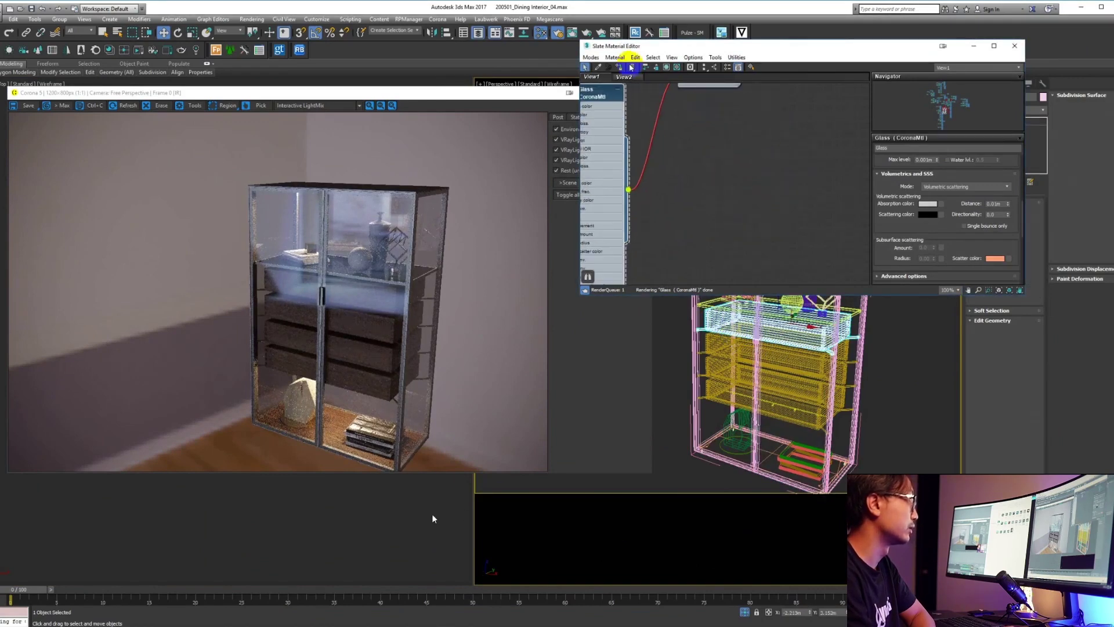
{"action": "left_click", "coordinate": [614, 57]}
{"action": "left_click", "coordinate": [631, 79]}
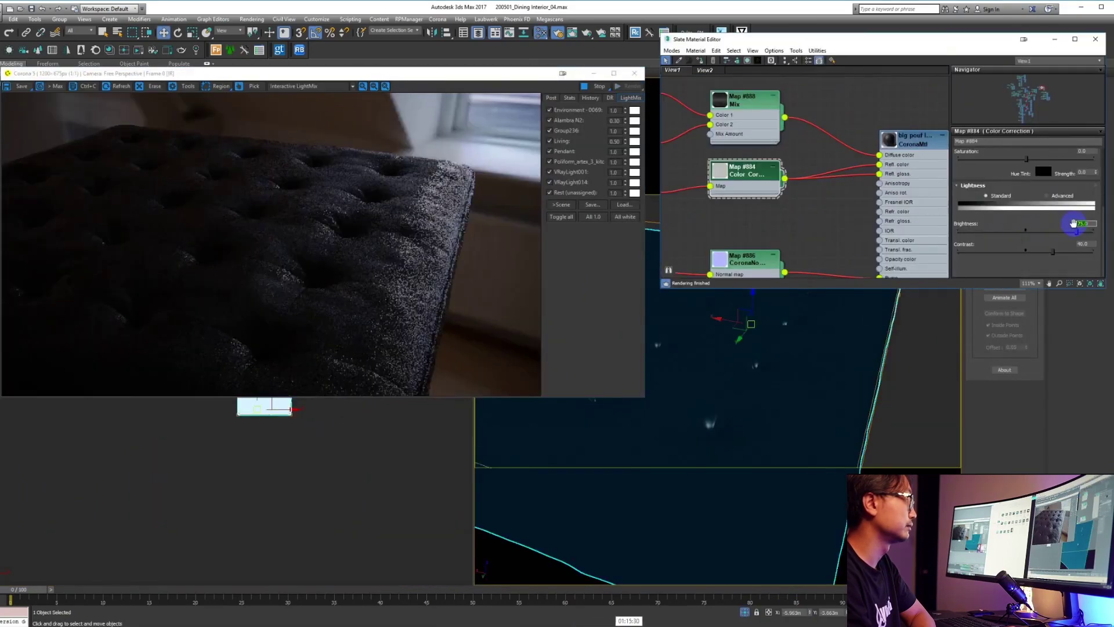
- Adjust the lightness of the pouf leather's Color Correction map, and open the Falloff map driving its reflection glossiness
{"action": "left_click", "coordinate": [1012, 249]}
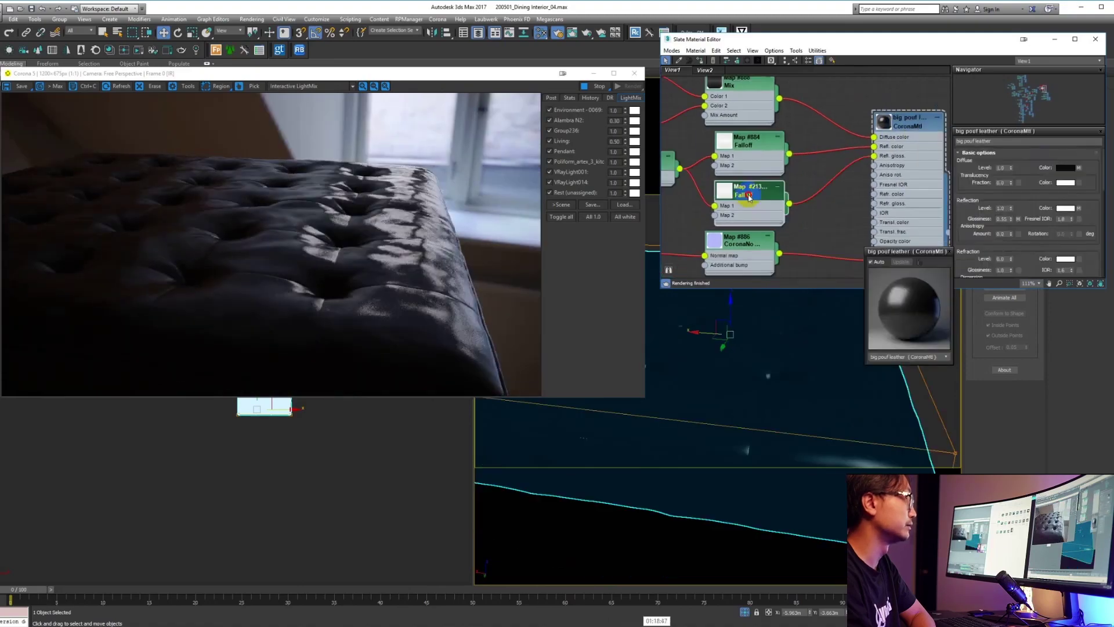
{"action": "double_click", "coordinate": [748, 196]}
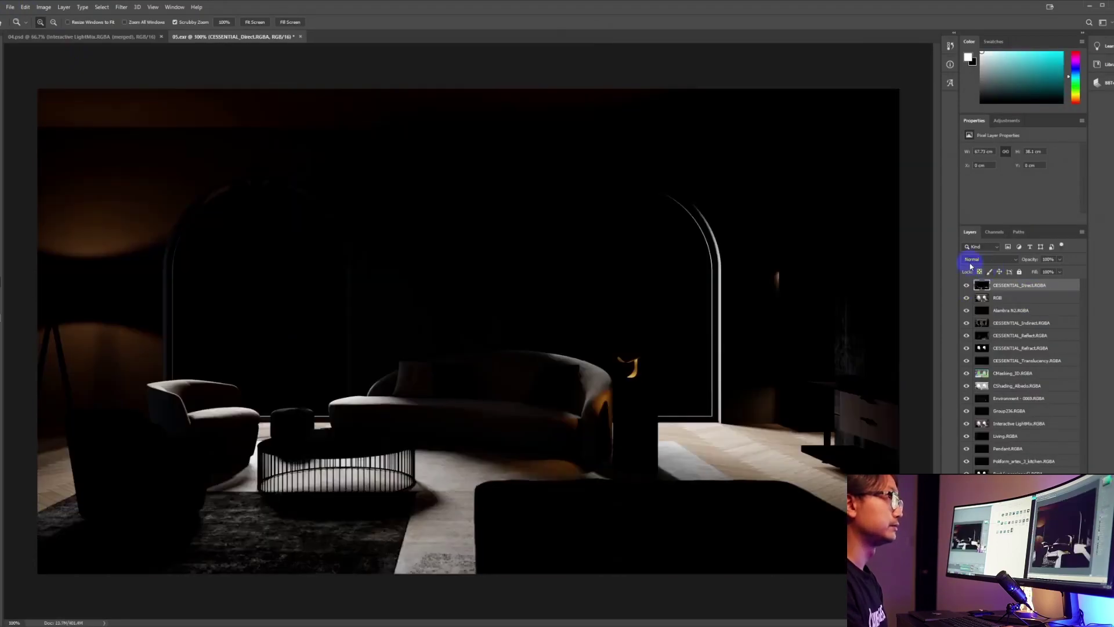
- Convert the 05.exr document to 16 bits per channel without merging its layers
{"action": "left_click", "coordinate": [972, 260]}
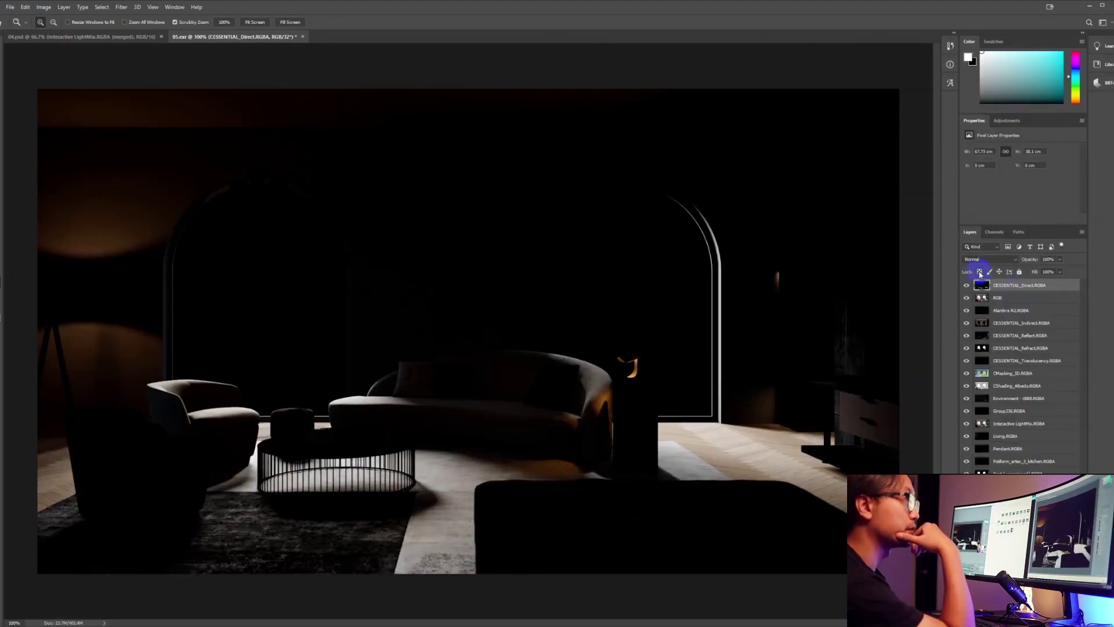
{"action": "left_click", "coordinate": [980, 260]}
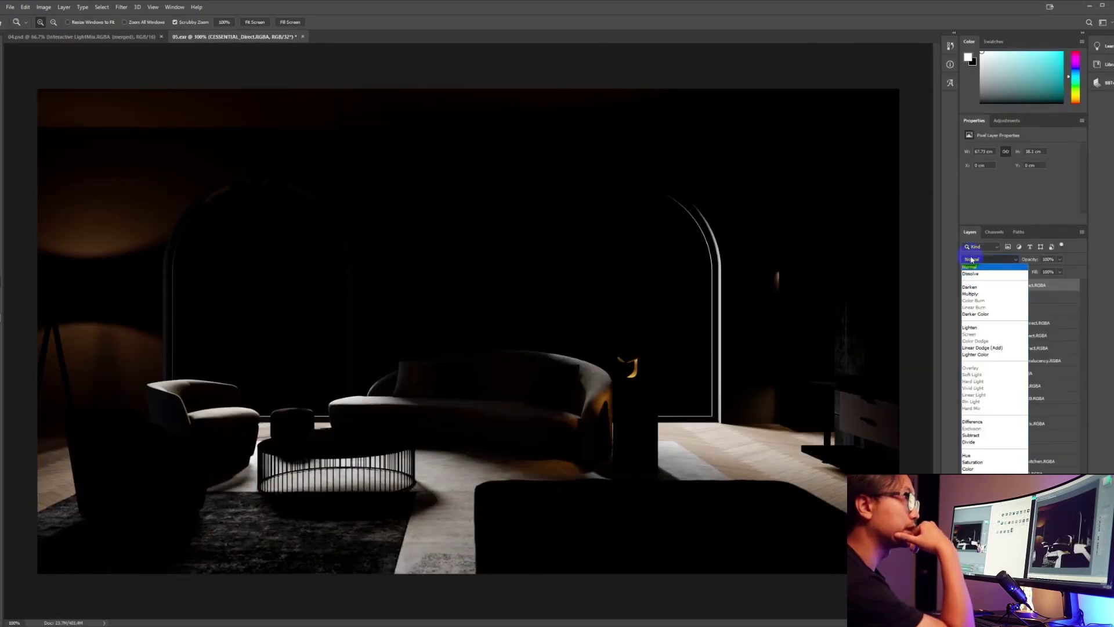
{"action": "left_click", "coordinate": [43, 7]}
{"action": "left_click", "coordinate": [44, 7]}
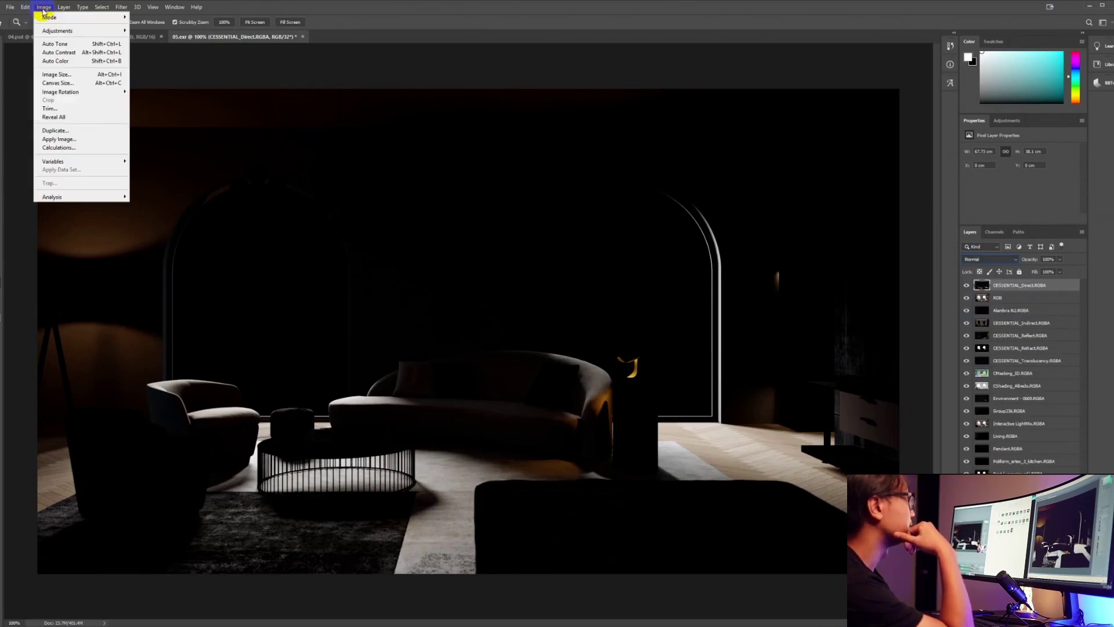
{"action": "mouse_move", "coordinate": [58, 17]}
{"action": "left_click", "coordinate": [139, 99]}
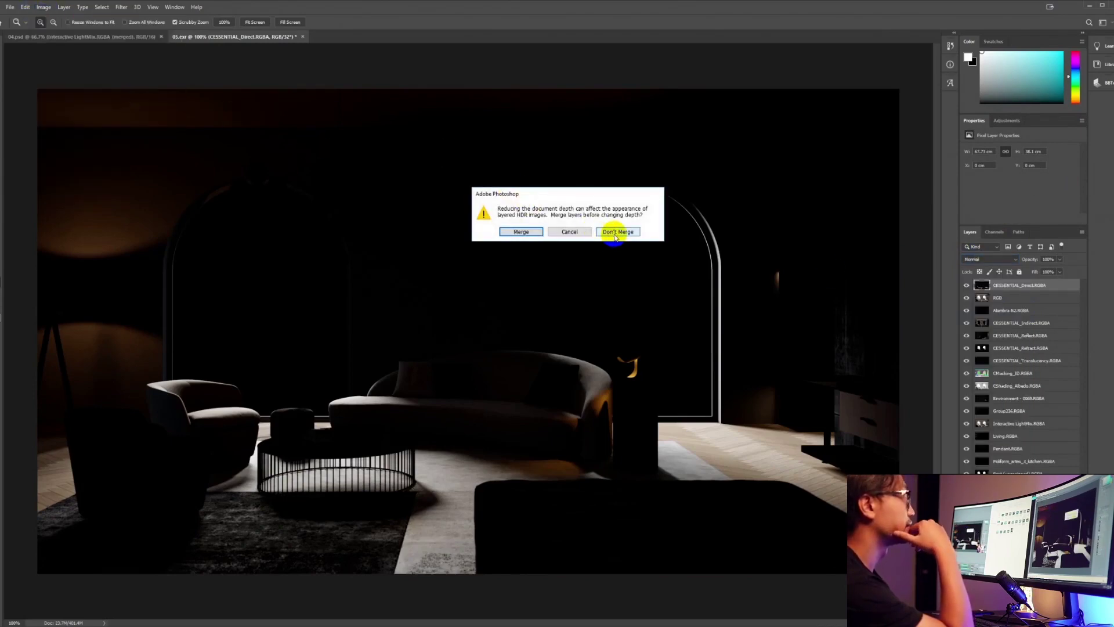
{"action": "left_click", "coordinate": [619, 231]}
- Set the CESSENTIAL_Direct layer's blend mode to Screen and compare the image with the layer hidden and shown
{"action": "left_click", "coordinate": [974, 259]}
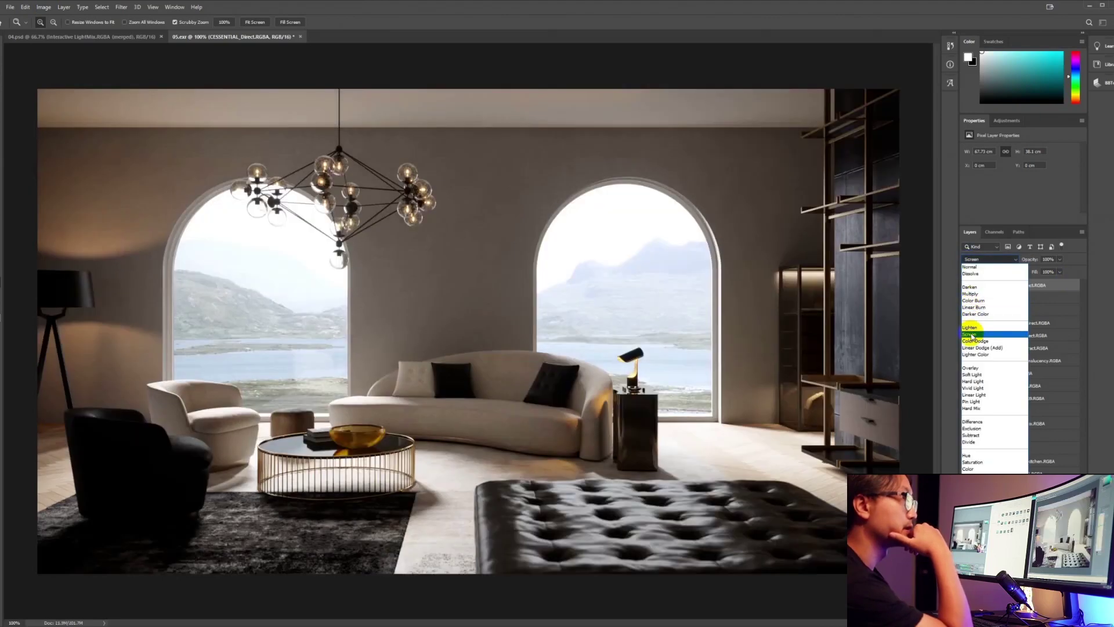
{"action": "left_click", "coordinate": [970, 334]}
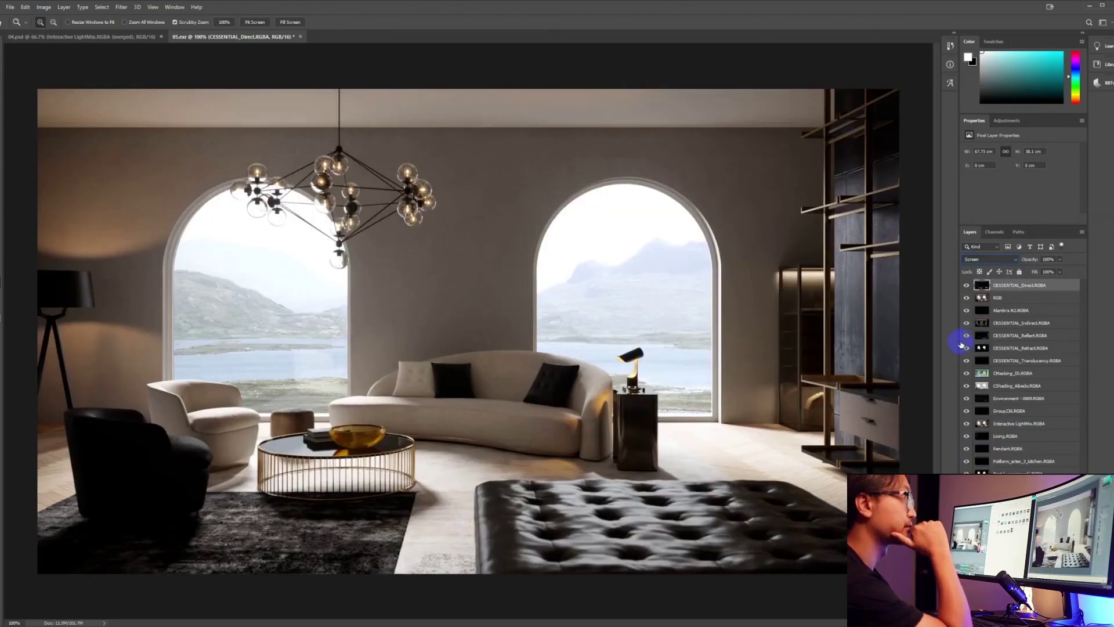
{"action": "left_click", "coordinate": [966, 285]}
{"action": "left_click", "coordinate": [966, 284]}
{"action": "left_click", "coordinate": [966, 286]}
{"action": "left_click", "coordinate": [966, 286]}
{"action": "left_click", "coordinate": [966, 286]}
{"action": "left_click", "coordinate": [966, 285]}
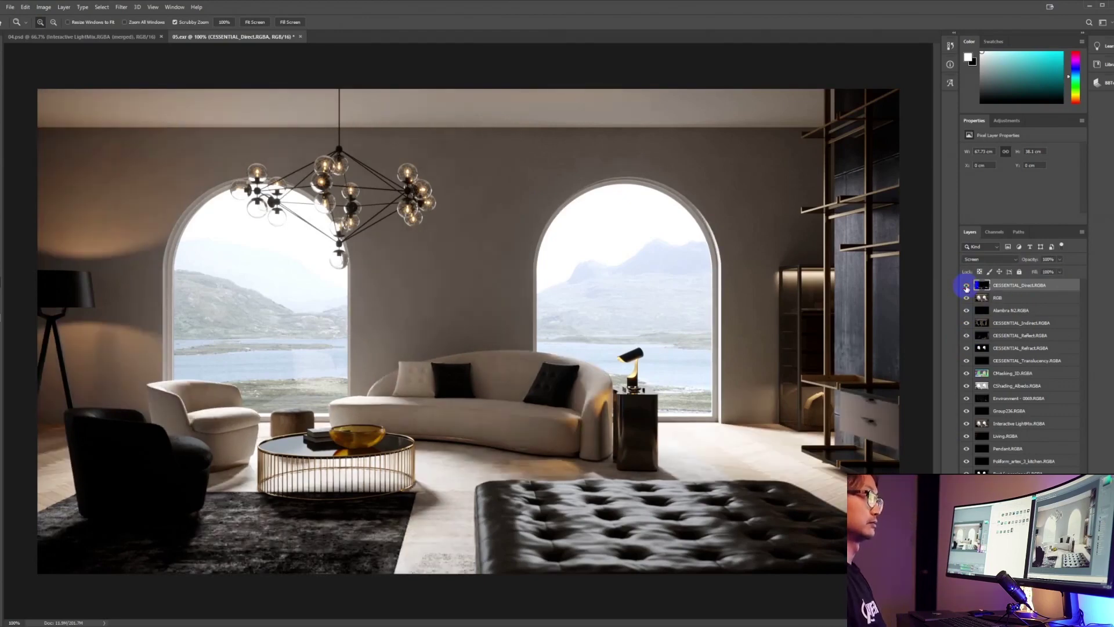
{"action": "key", "text": "ctrl+minus"}
{"action": "key", "text": "ctrl+minus"}
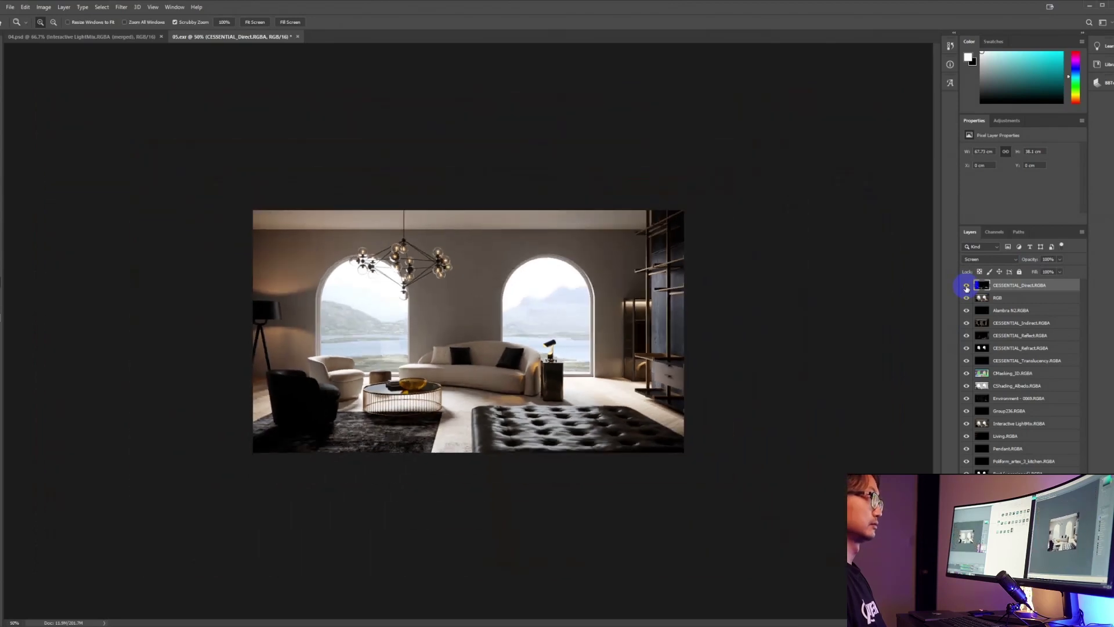
- Bring the Alambra N2 light layer to the top of the stack, blend it with Screen, and compare its effect
{"action": "left_click", "coordinate": [1010, 312]}
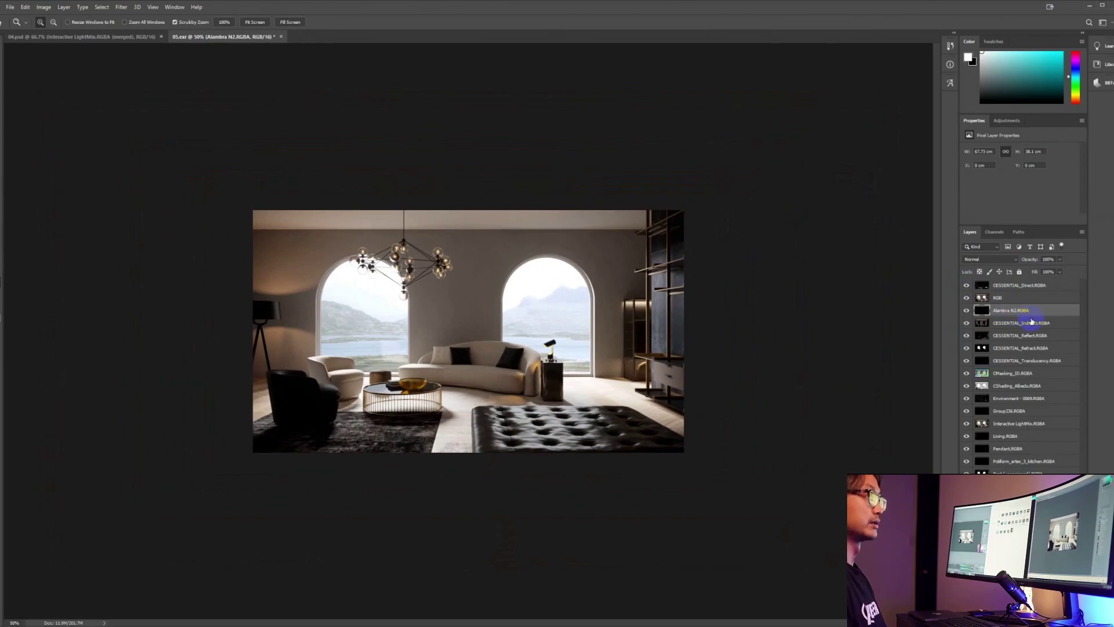
{"action": "key", "text": "ctrl+shift+bracketright"}
{"action": "left_click", "coordinate": [973, 259]}
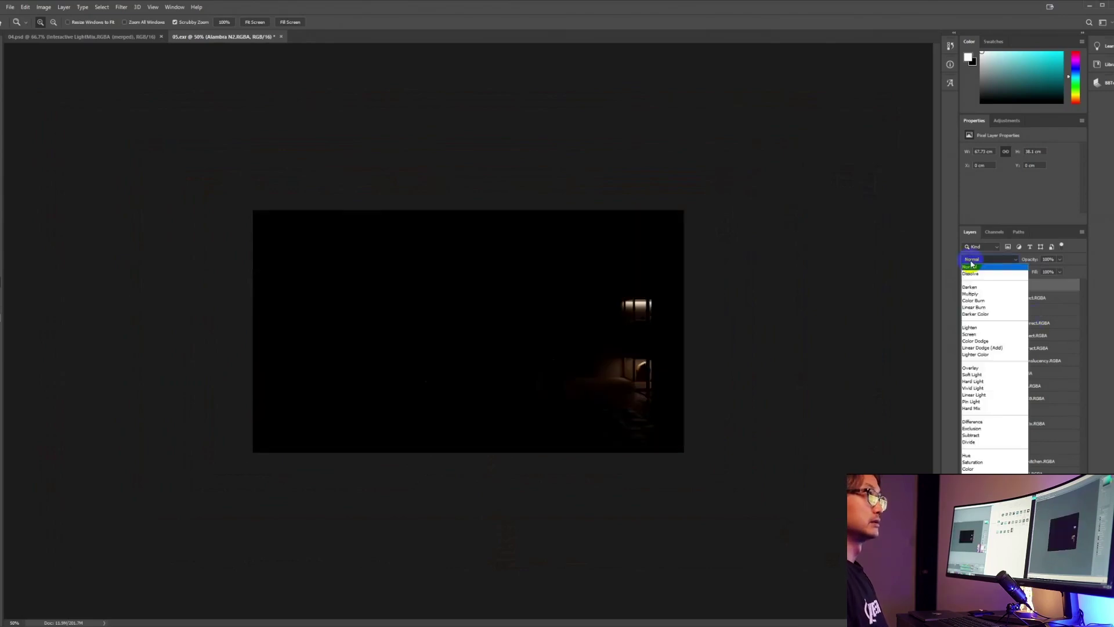
{"action": "left_click", "coordinate": [975, 326]}
{"action": "left_click", "coordinate": [966, 285]}
{"action": "left_click", "coordinate": [966, 286]}
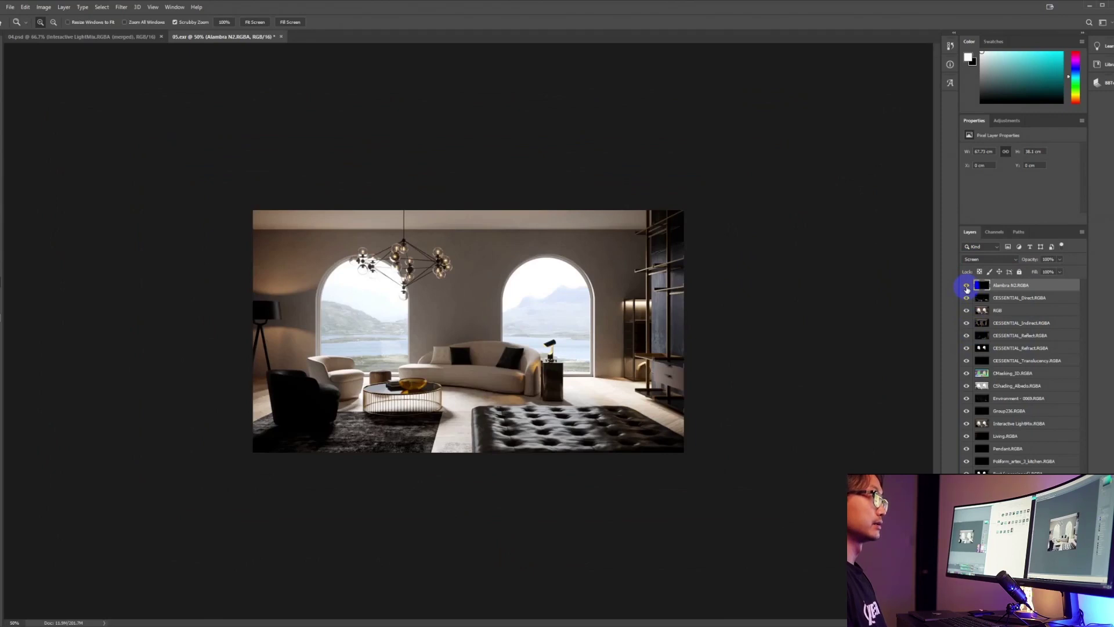
- Bring the CESSENTIAL_Indirect layer to the top, blend it with Screen, and compare the image with and without it
{"action": "left_click", "coordinate": [1018, 325]}
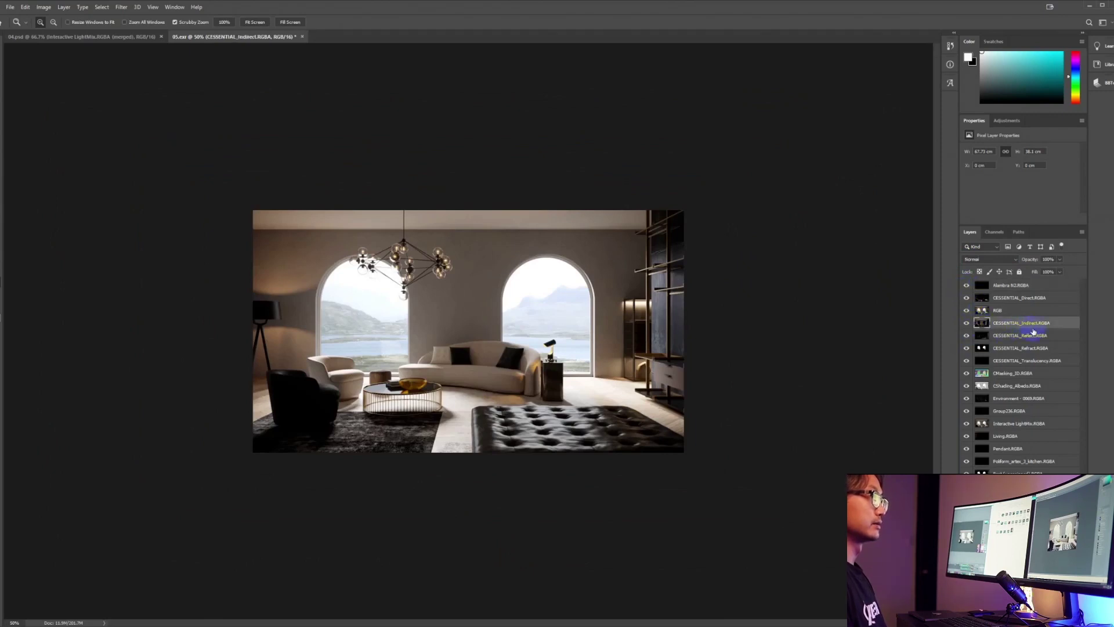
{"action": "key", "text": "ctrl+shift+bracketright"}
{"action": "left_click", "coordinate": [988, 258]}
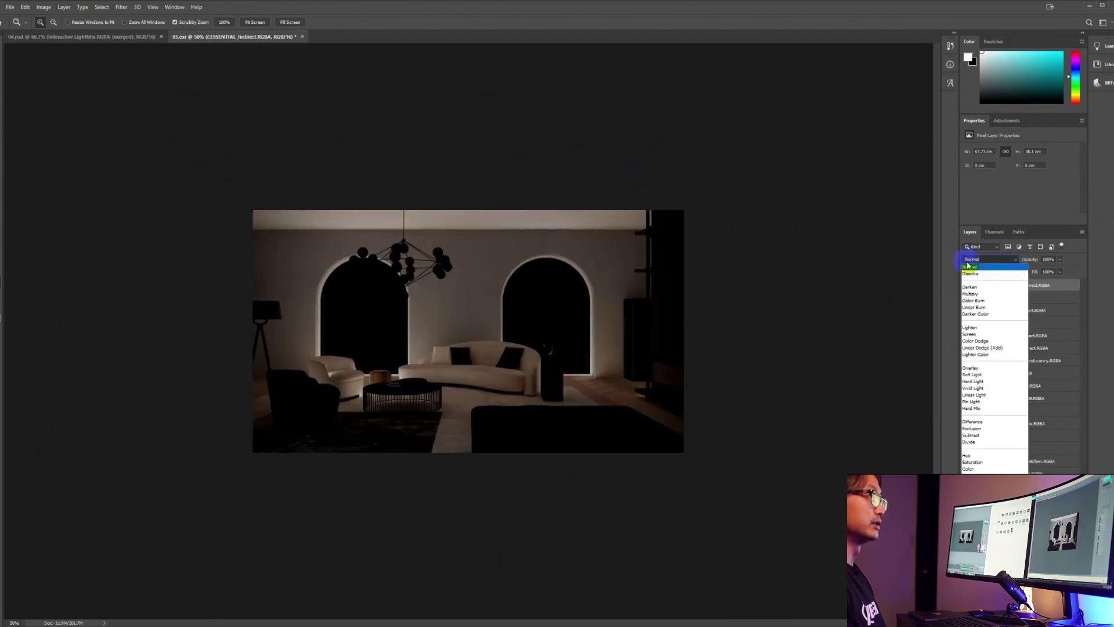
{"action": "left_click", "coordinate": [979, 325]}
{"action": "left_click", "coordinate": [967, 286]}
{"action": "left_click", "coordinate": [967, 286]}
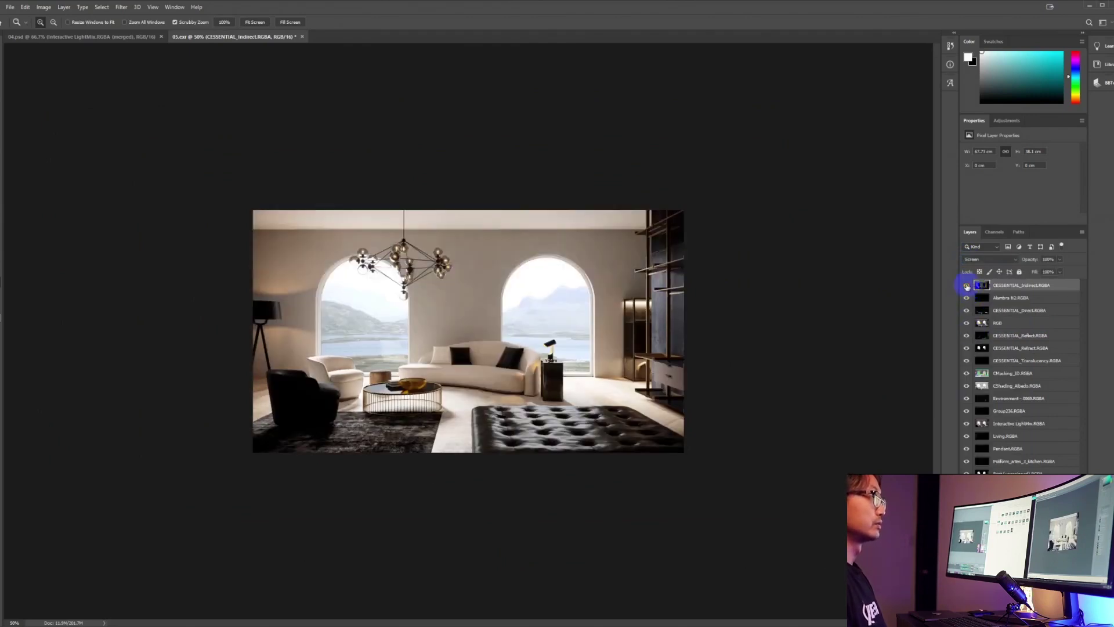
{"action": "left_click", "coordinate": [967, 286]}
{"action": "left_click", "coordinate": [967, 286]}
{"action": "left_click", "coordinate": [966, 286]}
{"action": "left_click", "coordinate": [967, 286]}
- Bring the CESSENTIAL_Reflect layer to the top, set it to Soft Light at about 25% opacity, and compare its effect
{"action": "left_click", "coordinate": [1013, 340]}
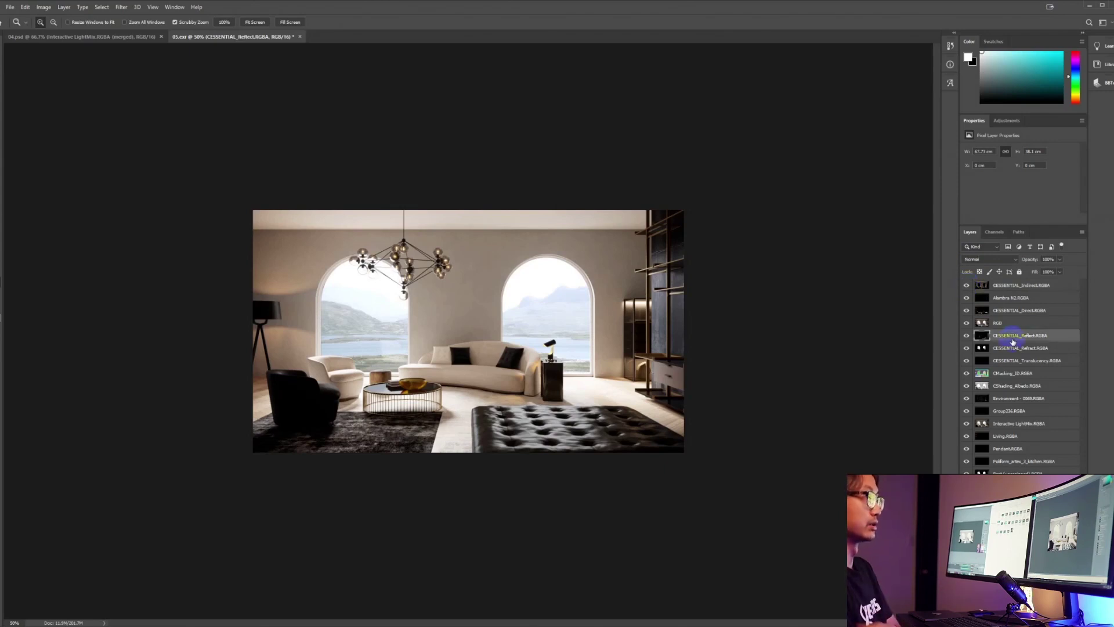
{"action": "left_click", "coordinate": [974, 259]}
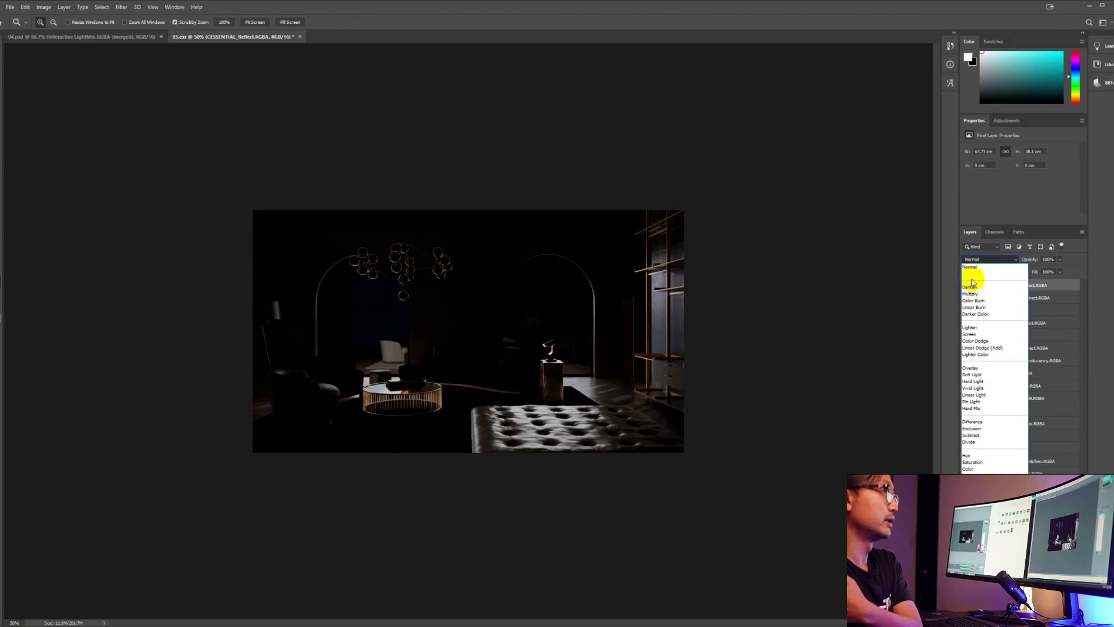
{"action": "left_click", "coordinate": [974, 373]}
{"action": "left_click", "coordinate": [1048, 260]}
{"action": "left_click", "coordinate": [1061, 260]}
{"action": "left_click_drag", "start_coordinate": [1041, 271], "coordinate": [1040, 272]}
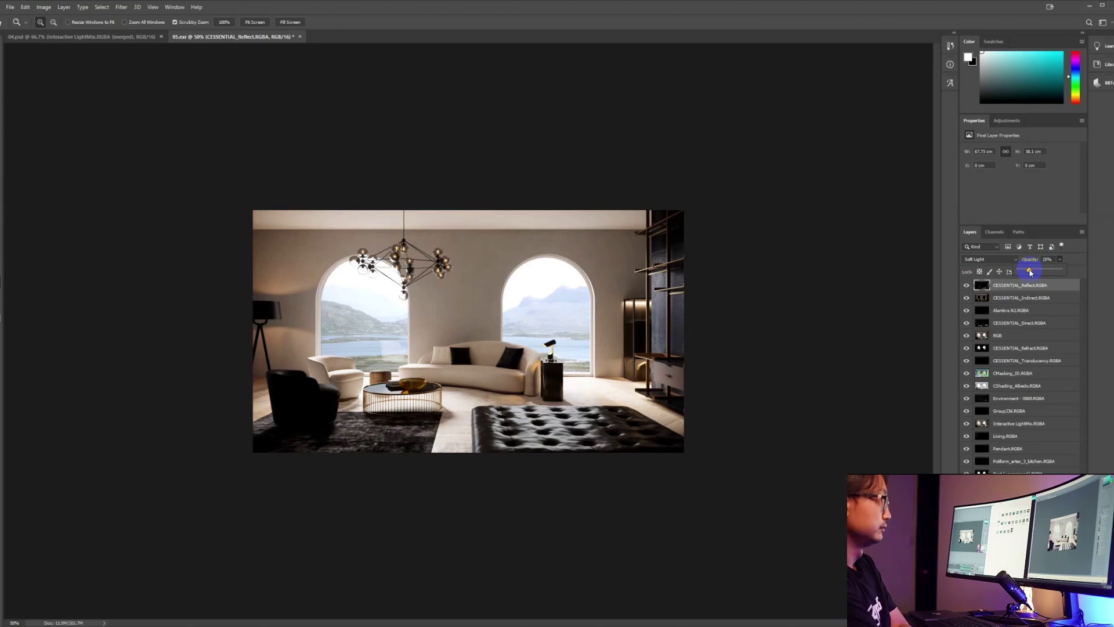
{"action": "left_click", "coordinate": [965, 285]}
{"action": "left_click", "coordinate": [965, 285]}
{"action": "left_click", "coordinate": [964, 286]}
{"action": "left_click", "coordinate": [964, 285]}
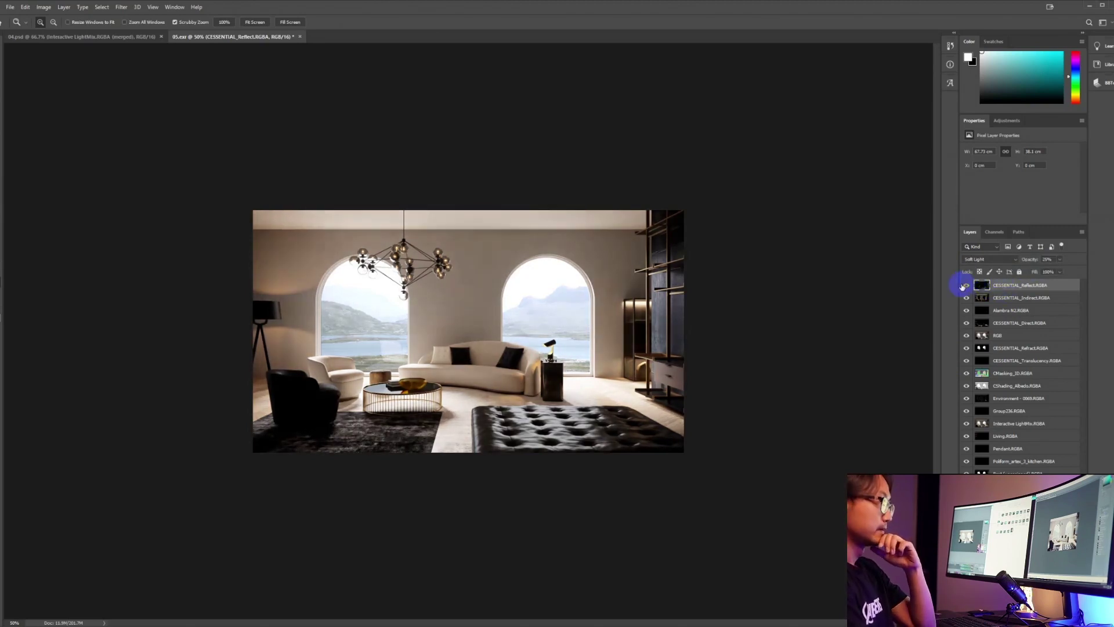
- Bring the CESSENTIAL_Refract layer to the top of the stack and set its blend mode to Screen
{"action": "left_click", "coordinate": [1016, 353]}
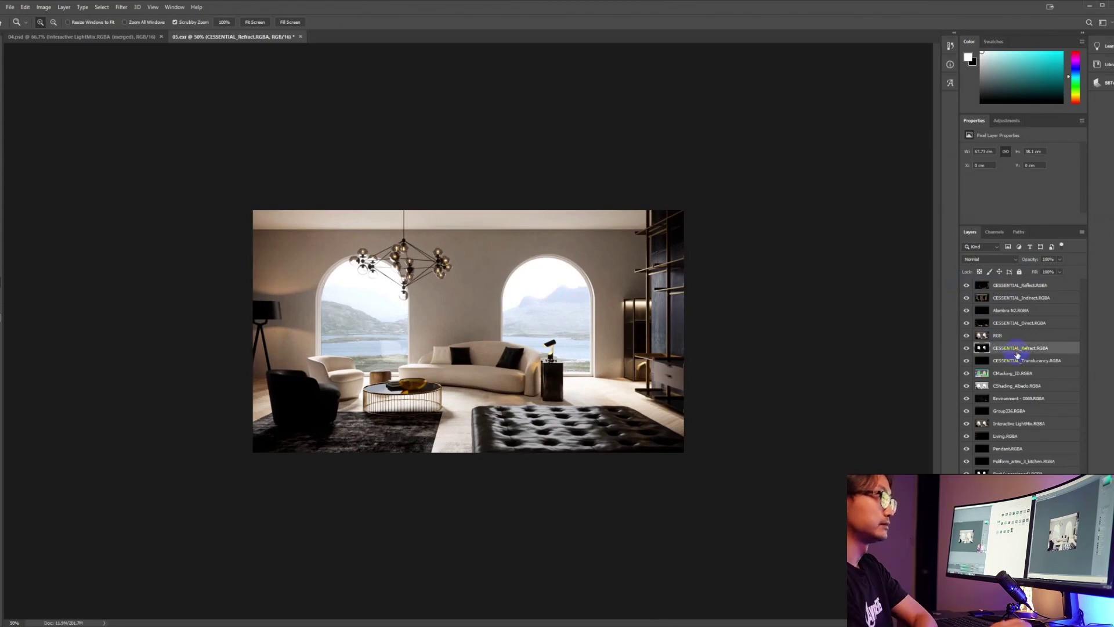
{"action": "key", "text": "ctrl+shift+bracketright"}
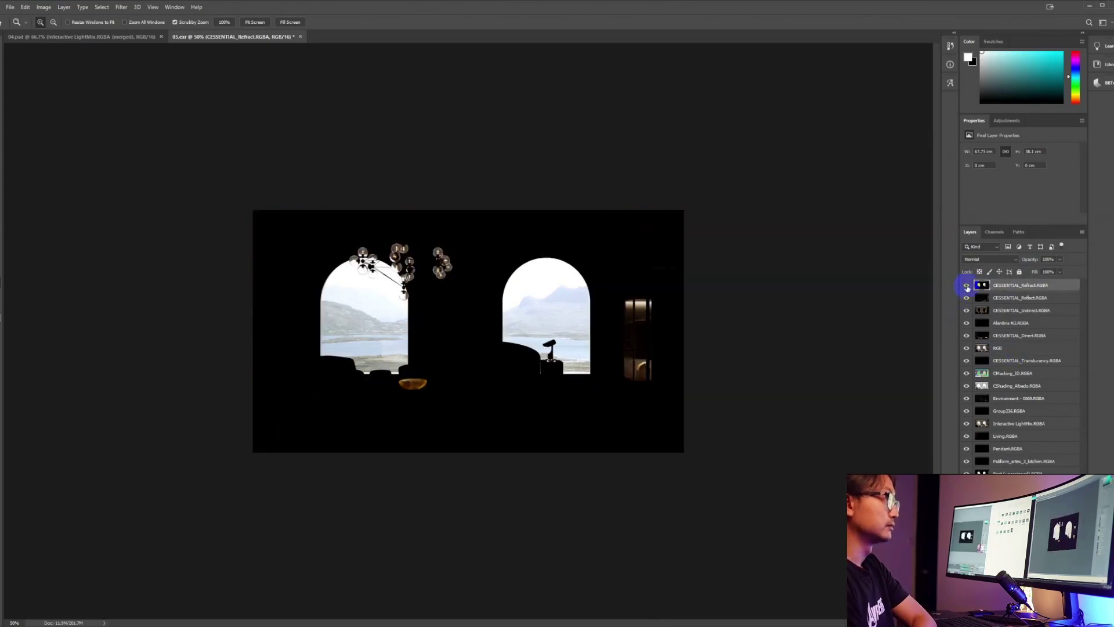
{"action": "left_click", "coordinate": [976, 260]}
{"action": "left_click", "coordinate": [980, 332]}
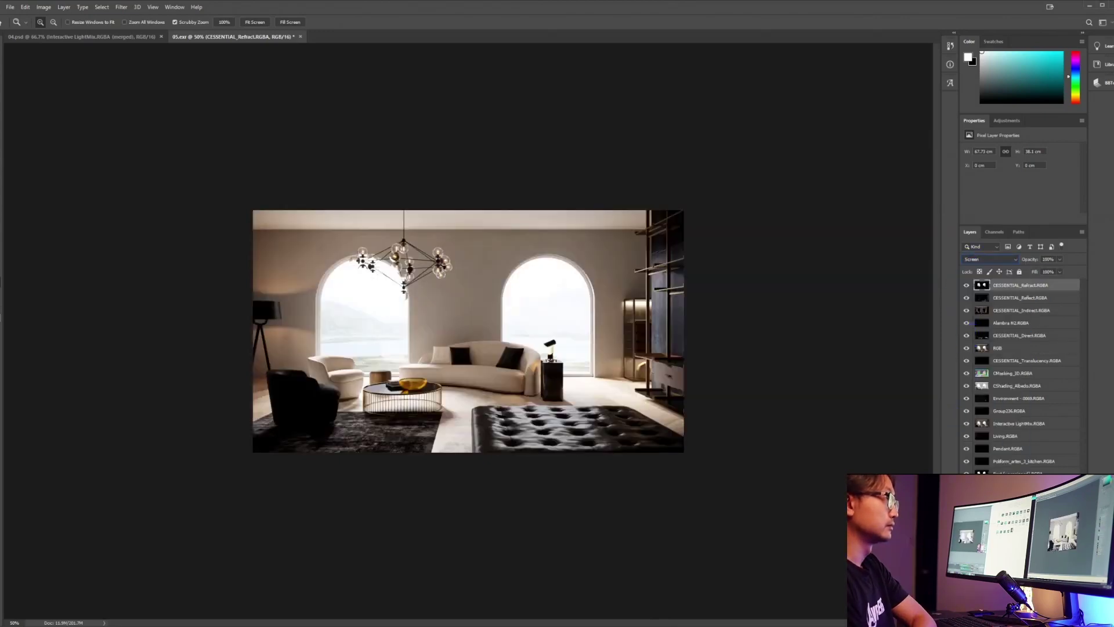
- Add an inverted black layer mask to the CESSENTIAL_Refract layer and try revealing the gold bowl on the coffee table with a radial gradient
{"action": "left_click", "coordinate": [1013, 619]}
{"action": "left_click", "coordinate": [1, 179]}
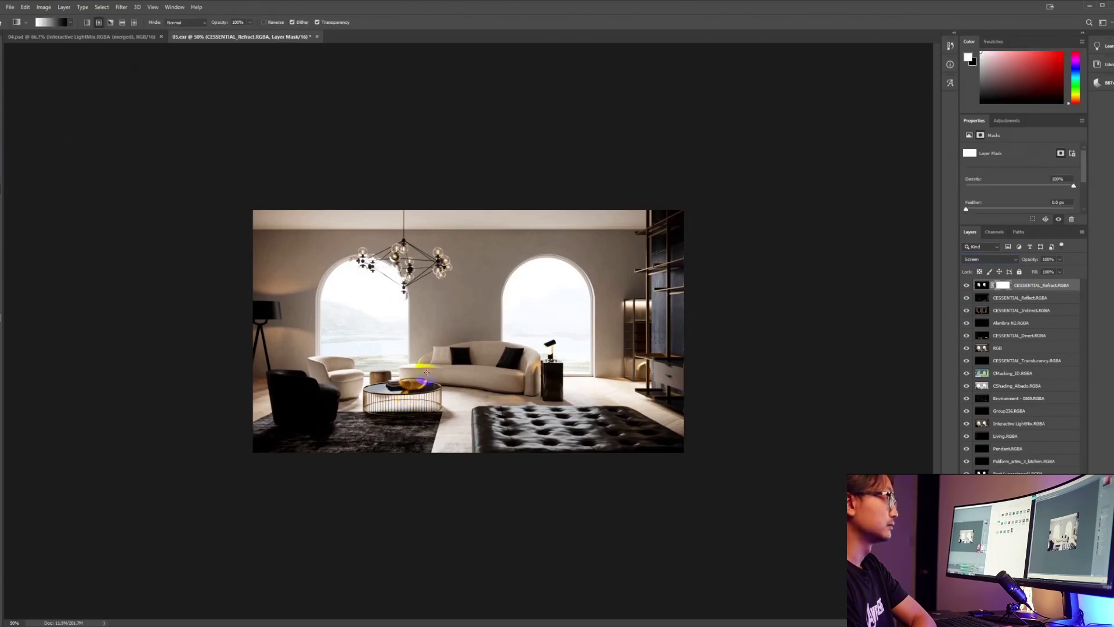
{"action": "key", "text": "ctrl+i"}
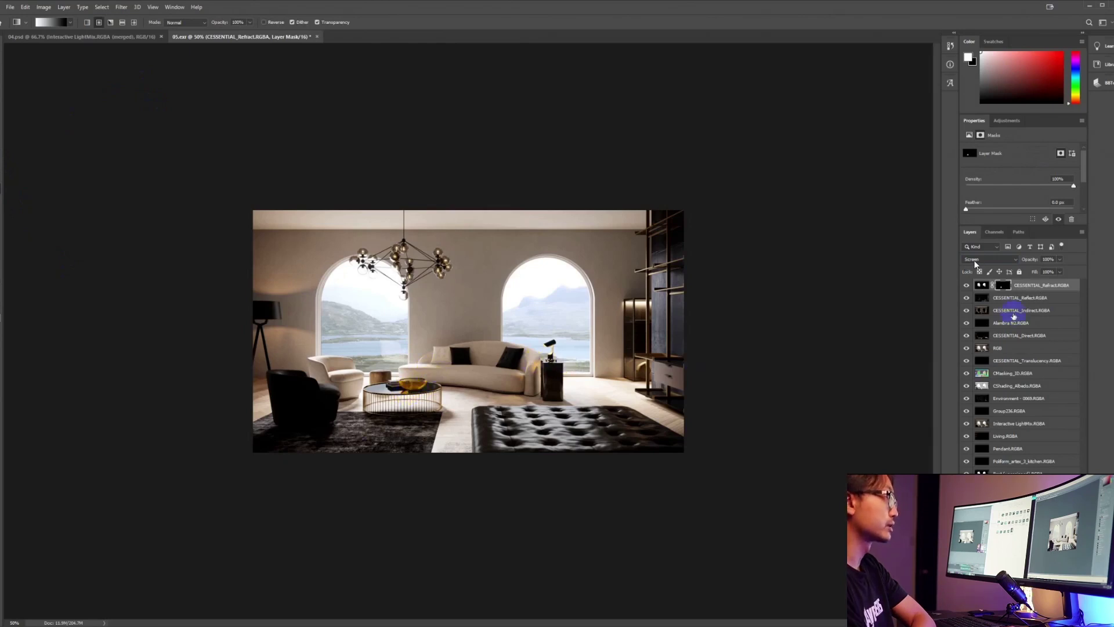
{"action": "left_click", "coordinate": [965, 285]}
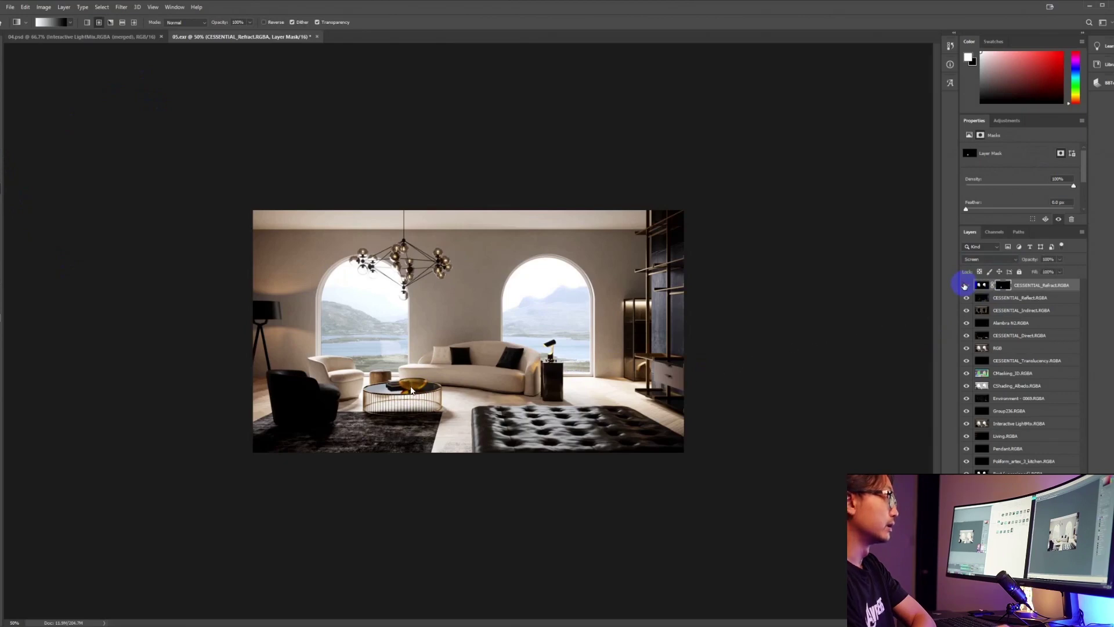
{"action": "left_click", "coordinate": [966, 285]}
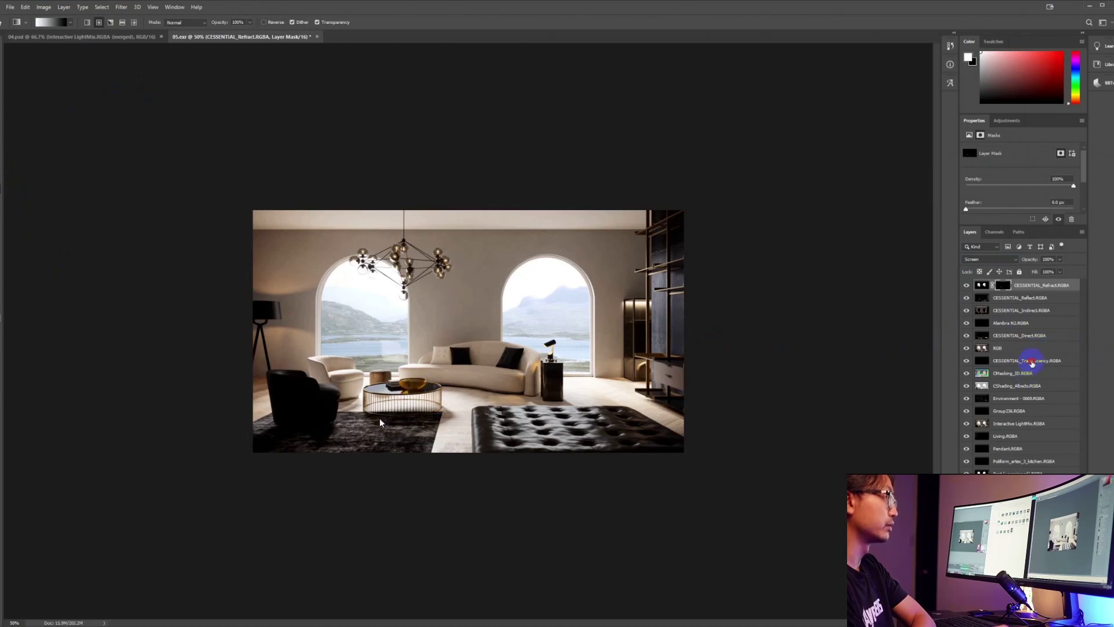
- Delete the CESSENTIAL_Translucency layer and bring the Environment - 0069 layer to the top of the stack
{"action": "left_click", "coordinate": [1032, 363]}
{"action": "key", "text": "Delete"}
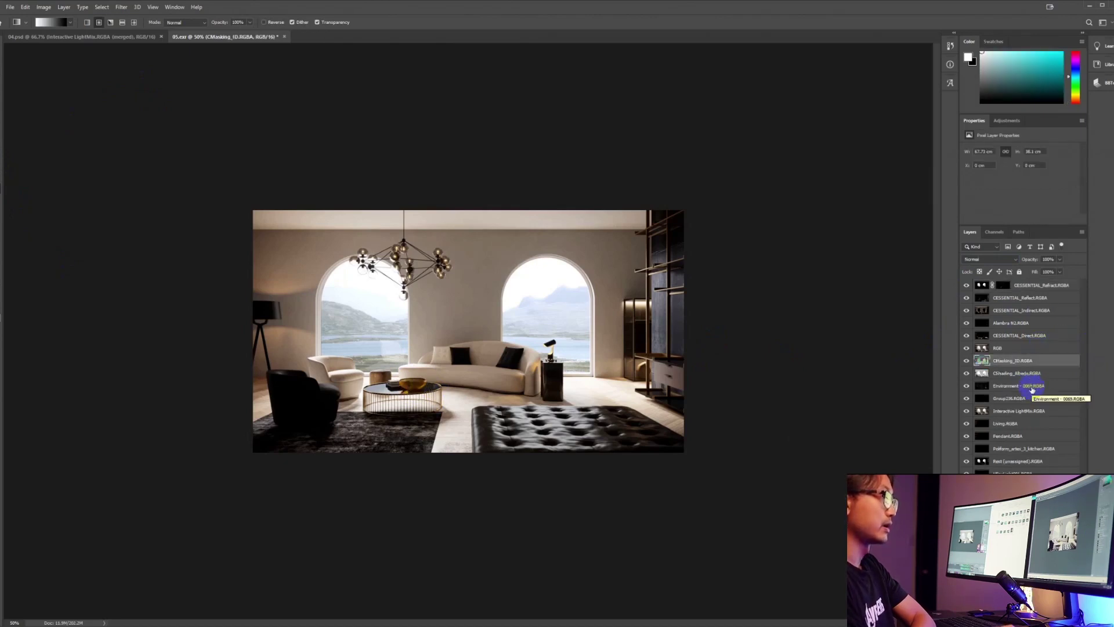
{"action": "left_click", "coordinate": [1031, 387]}
{"action": "key", "text": "ctrl+shift+bracketright"}
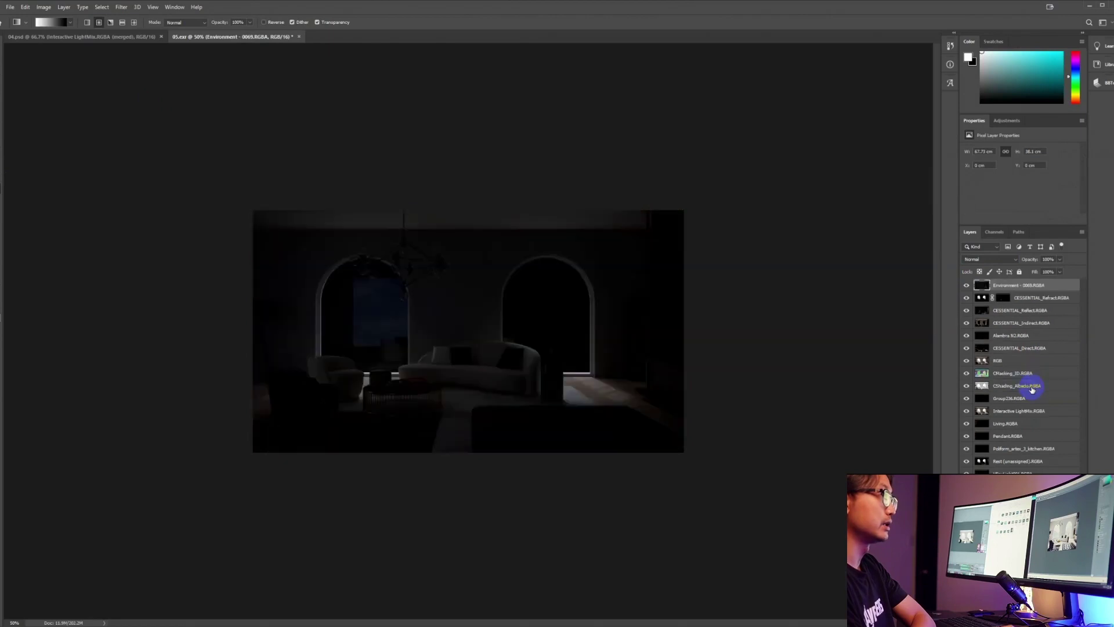
- Set the Environment - 0069 layer to Screen at about 25% opacity and compare the image with and without it
{"action": "left_click", "coordinate": [986, 259]}
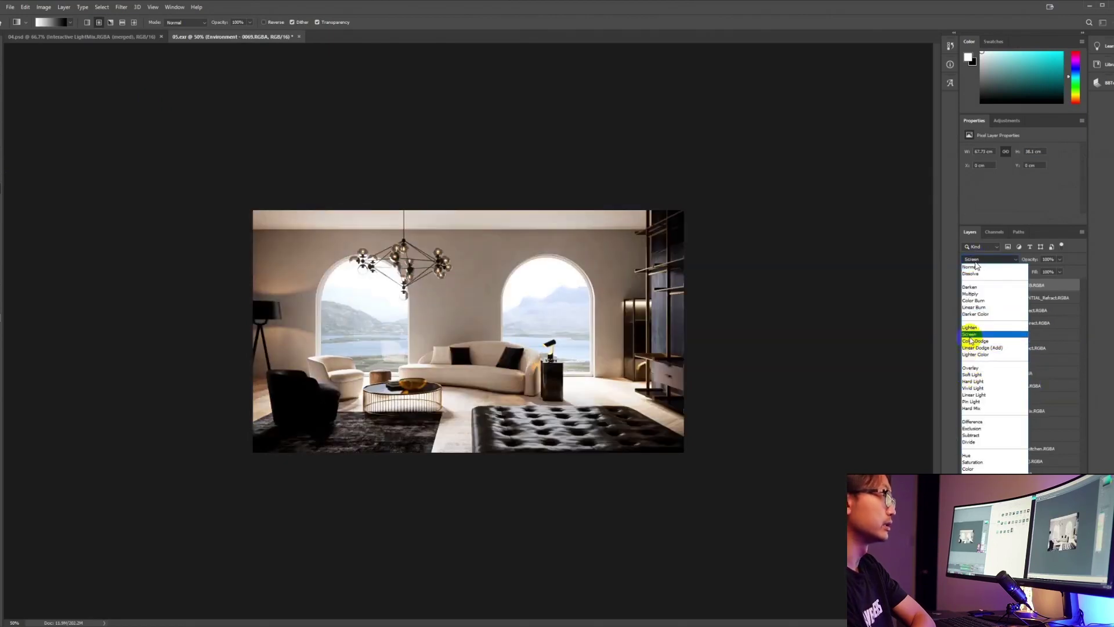
{"action": "left_click", "coordinate": [970, 334]}
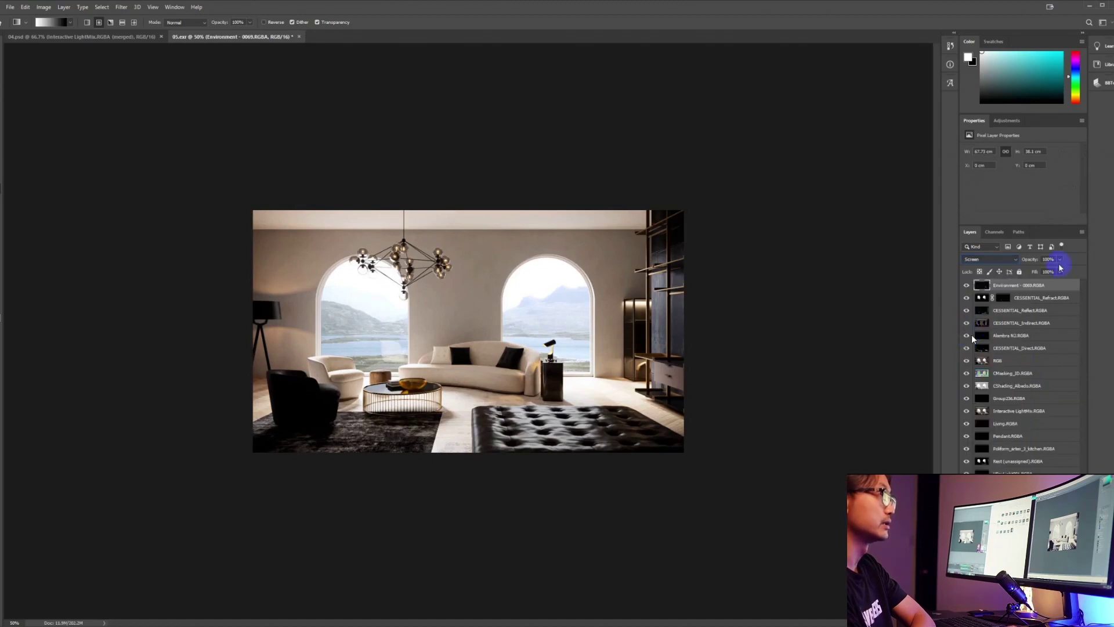
{"action": "left_click_drag", "start_coordinate": [1059, 259], "coordinate": [1029, 270]}
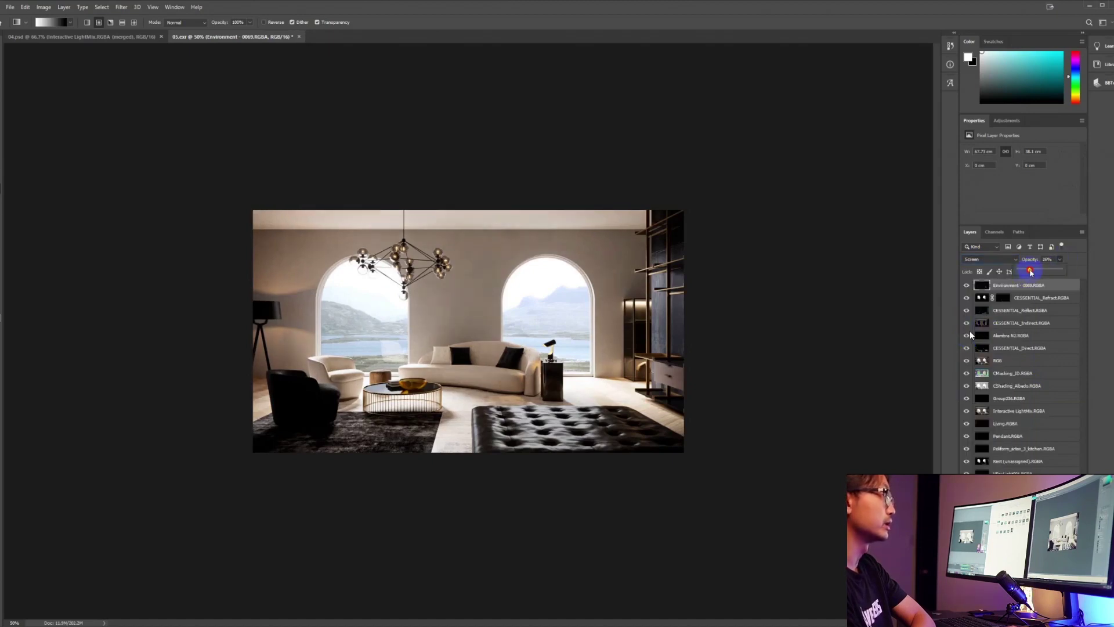
{"action": "left_click", "coordinate": [966, 285]}
{"action": "left_click", "coordinate": [966, 285]}
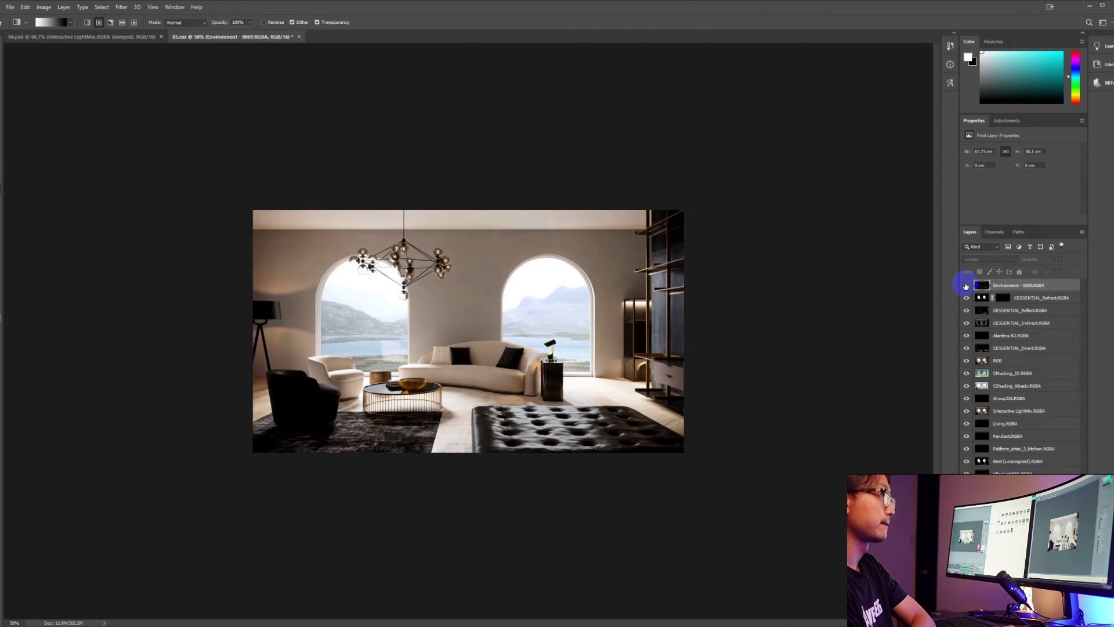
{"action": "left_click", "coordinate": [966, 285]}
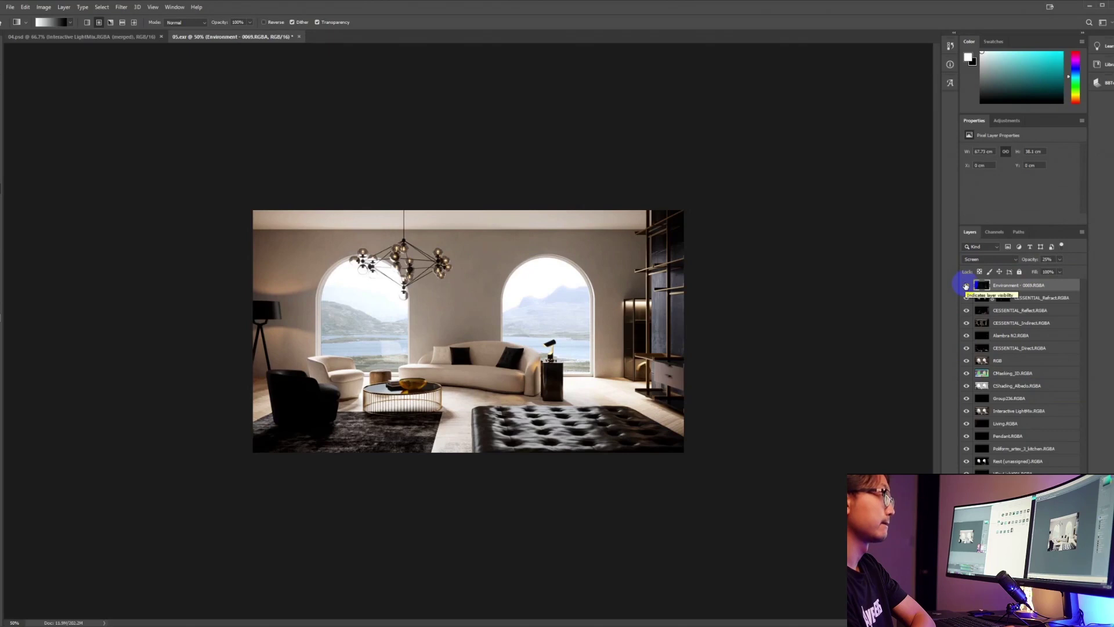
- Bring the Group layer holding the chandelier's light to the top of the stack and blend it with Screen
{"action": "left_click", "coordinate": [1016, 400]}
{"action": "key", "text": "ctrl+shift+bracketright"}
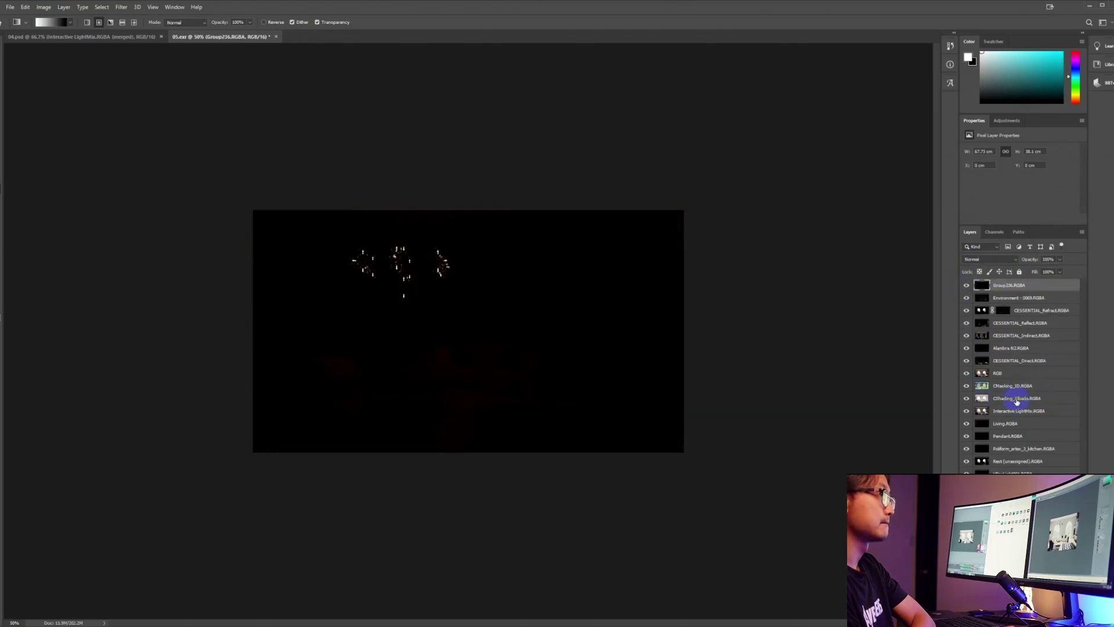
{"action": "left_click", "coordinate": [977, 260]}
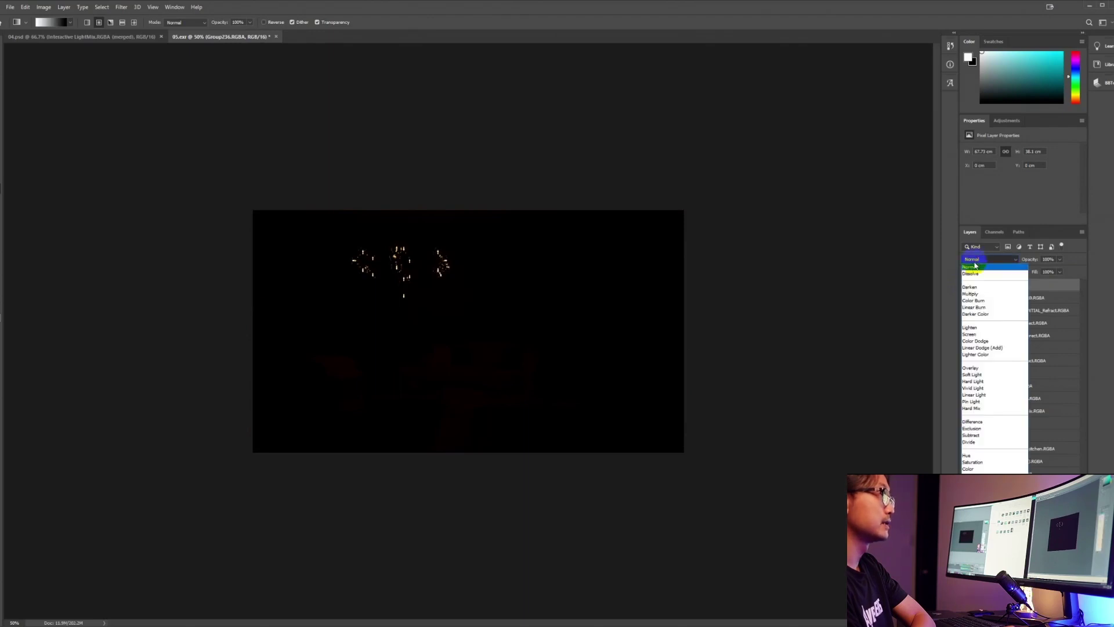
{"action": "left_click", "coordinate": [970, 335]}
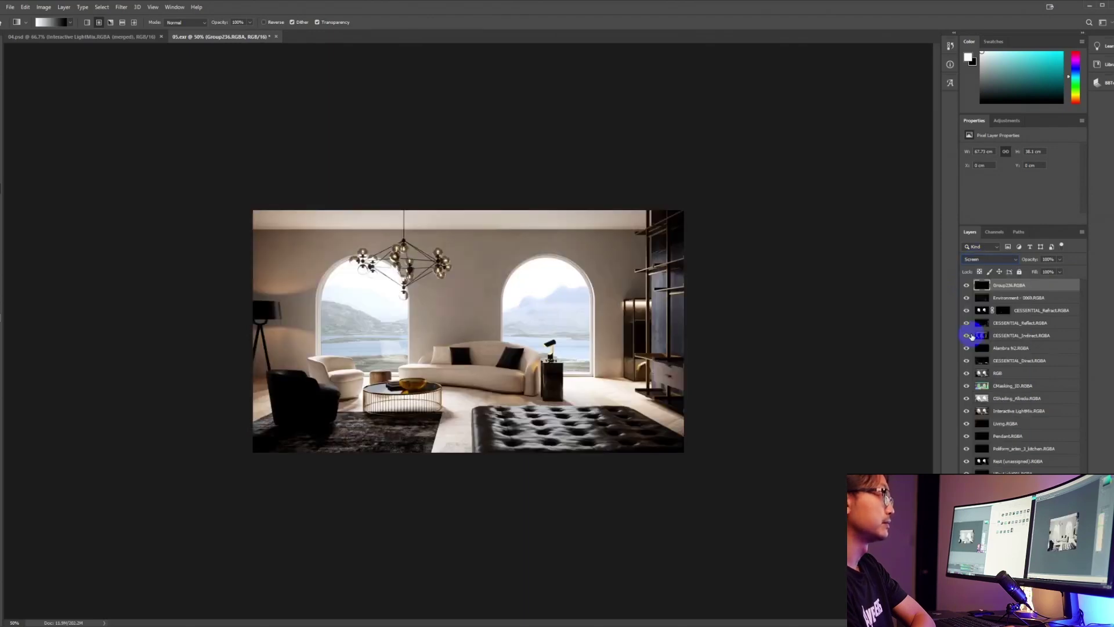
- Compare the image with and without the Group layer holding the chandelier's light
{"action": "left_click", "coordinate": [966, 287]}
{"action": "left_click", "coordinate": [966, 286]}
{"action": "left_click", "coordinate": [966, 287]}
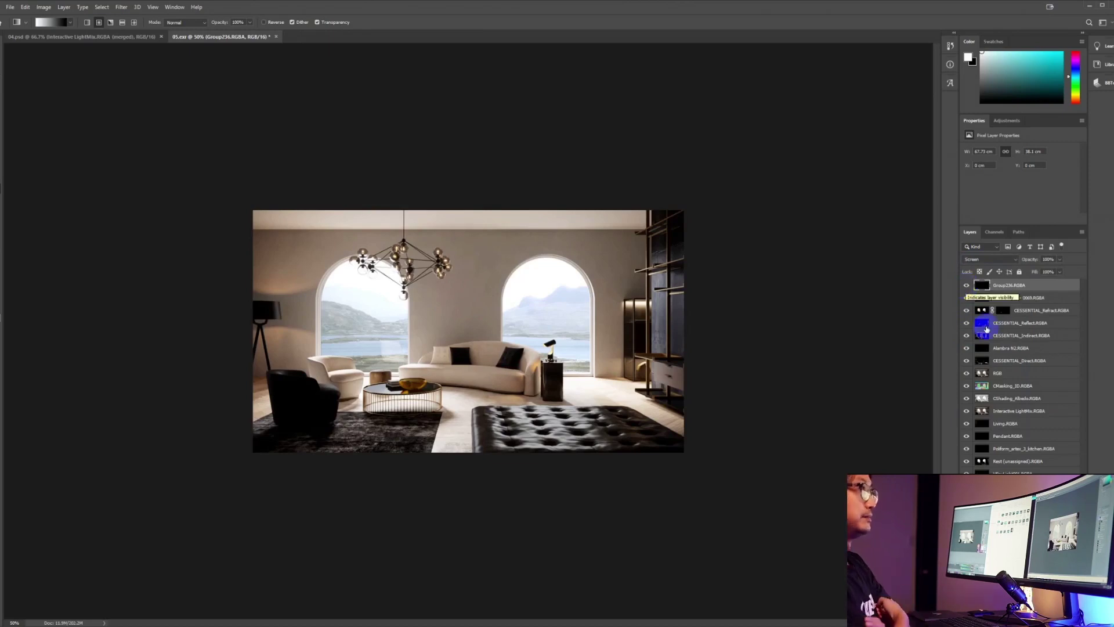
- Bring the Living layer to the top of the stack and blend it with Screen at about 25% opacity
{"action": "left_click", "coordinate": [1016, 412]}
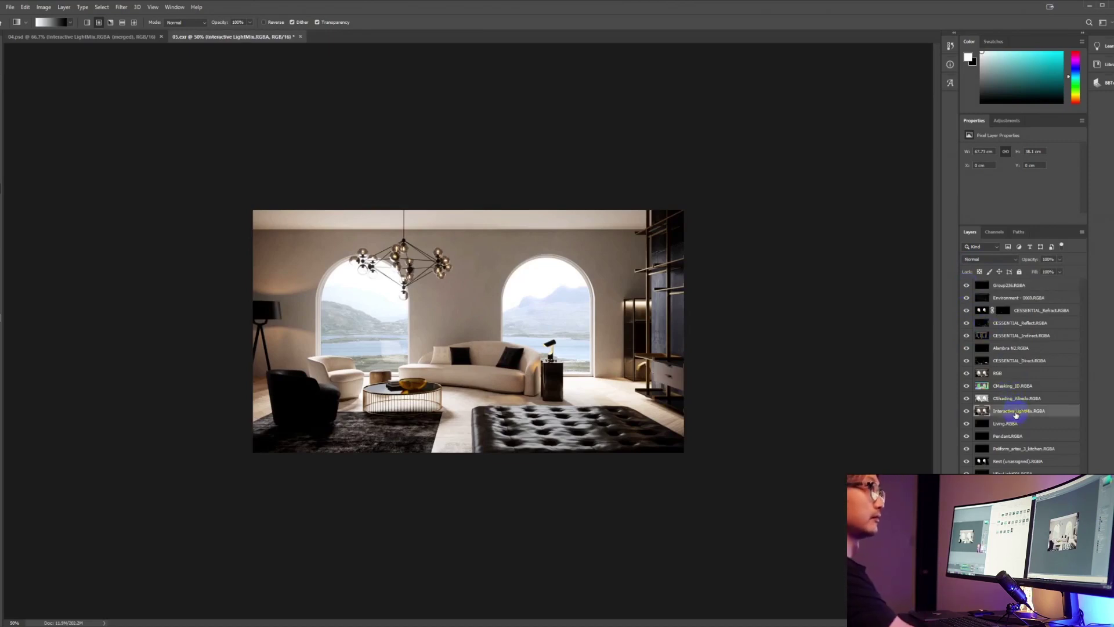
{"action": "left_click", "coordinate": [1010, 424]}
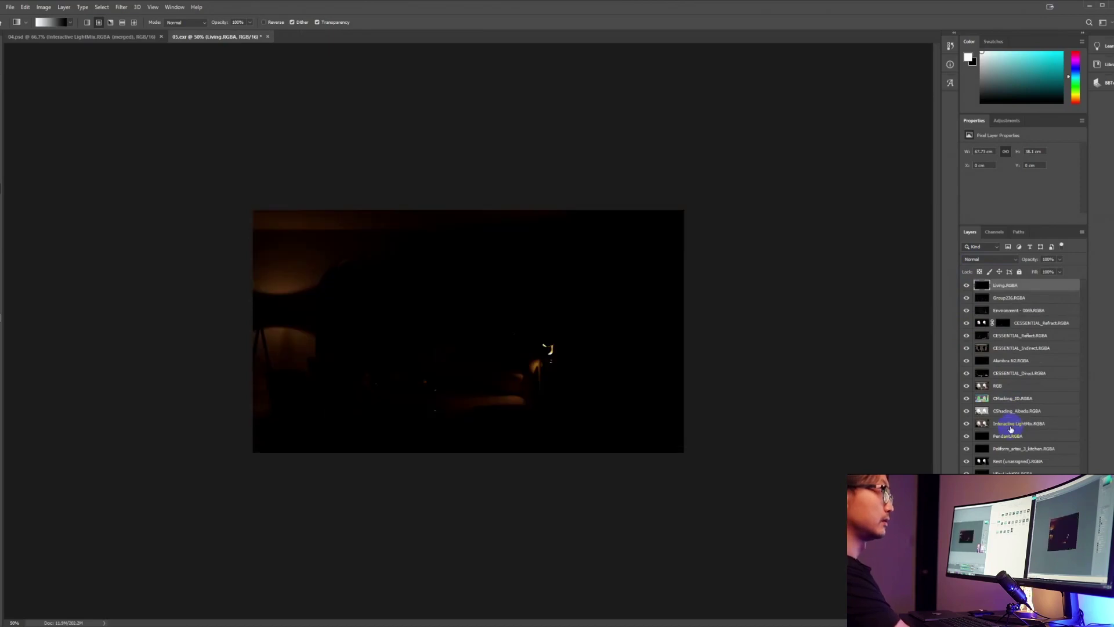
{"action": "left_click", "coordinate": [981, 259]}
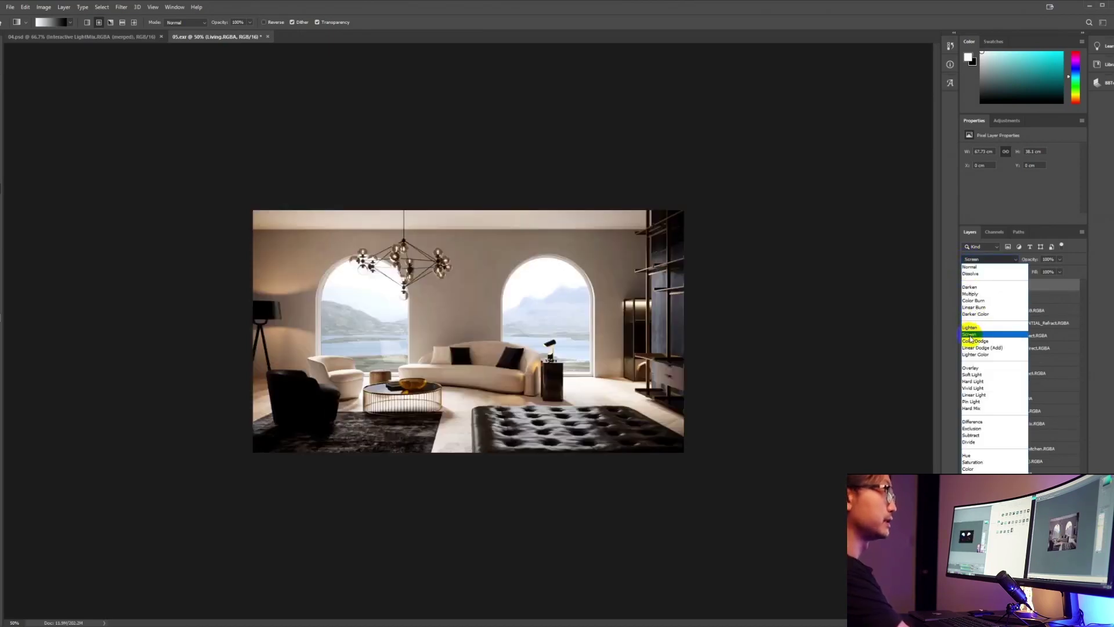
{"action": "left_click", "coordinate": [971, 334]}
{"action": "left_click_drag", "start_coordinate": [1060, 261], "coordinate": [1029, 271]}
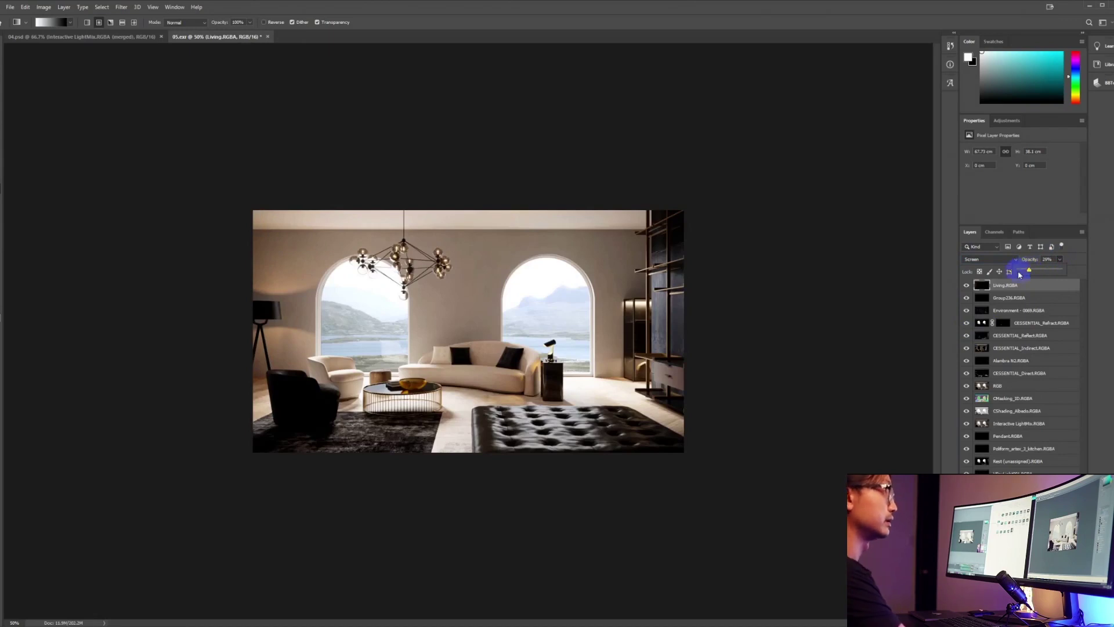
{"action": "left_click", "coordinate": [967, 286]}
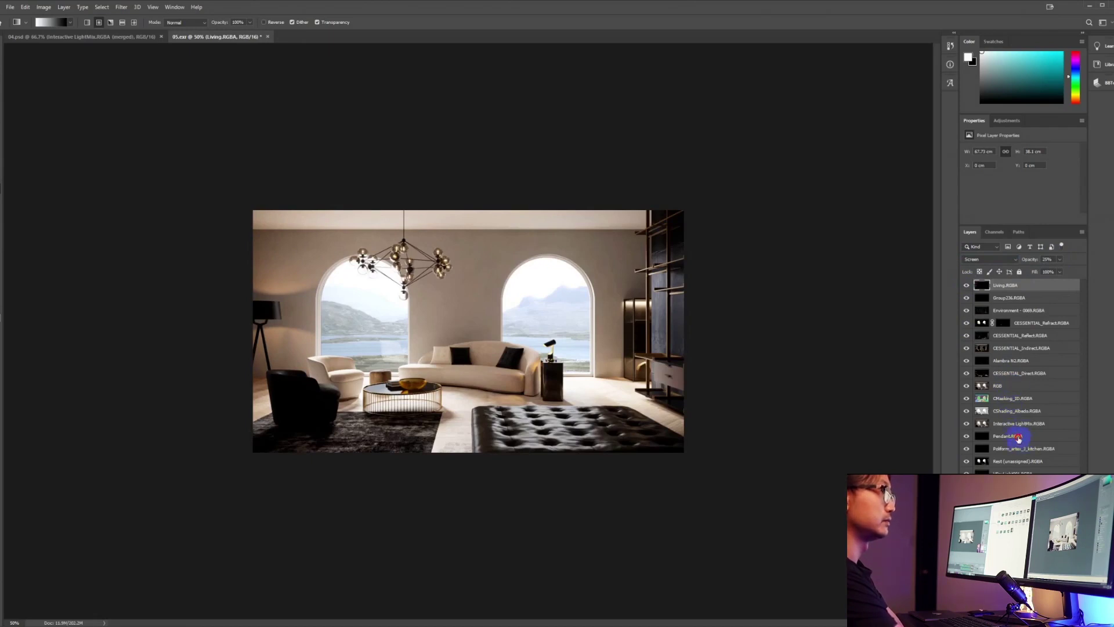
- Bring the Pendant layer to the top of the stack to check its light, and delete it
{"action": "left_click", "coordinate": [1018, 438]}
{"action": "key", "text": "ctrl+shift+bracketright"}
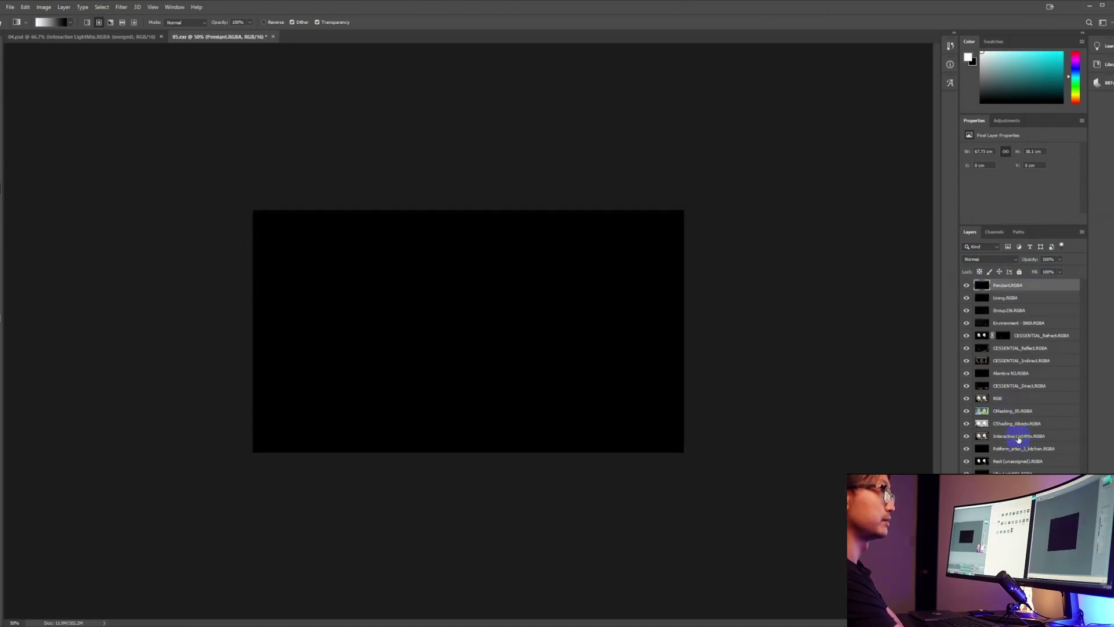
{"action": "key", "text": "Delete"}
- Bring the Poliform_artex_3_kitchen layer to the top, blend it with Screen and compare the image with and without it
{"action": "left_click", "coordinate": [1018, 439]}
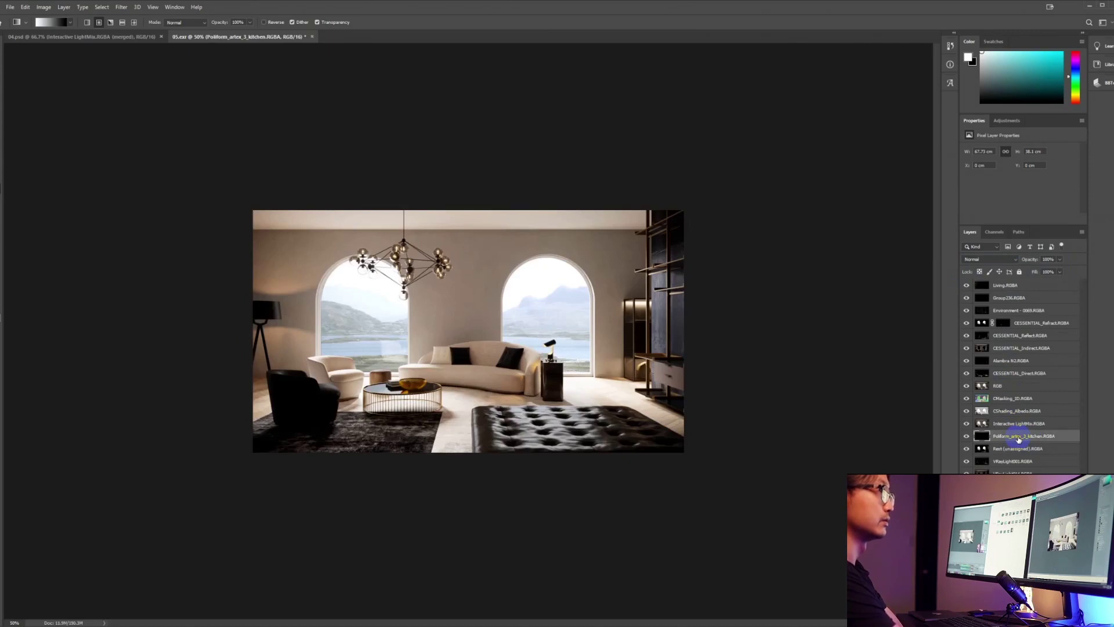
{"action": "key", "text": "ctrl+shift+bracketright"}
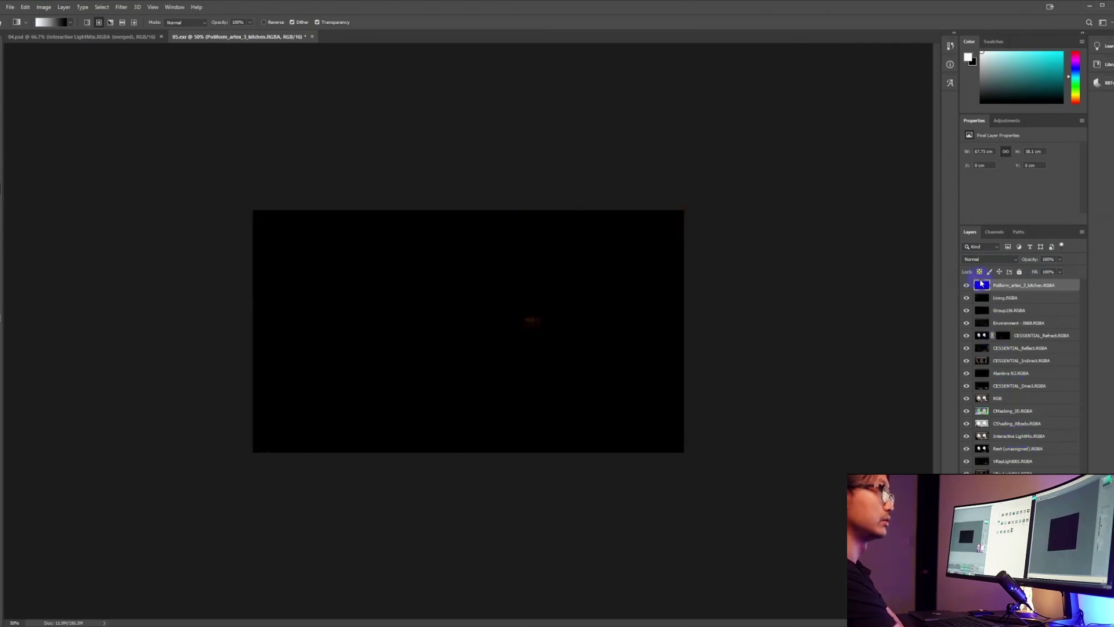
{"action": "left_click", "coordinate": [988, 259]}
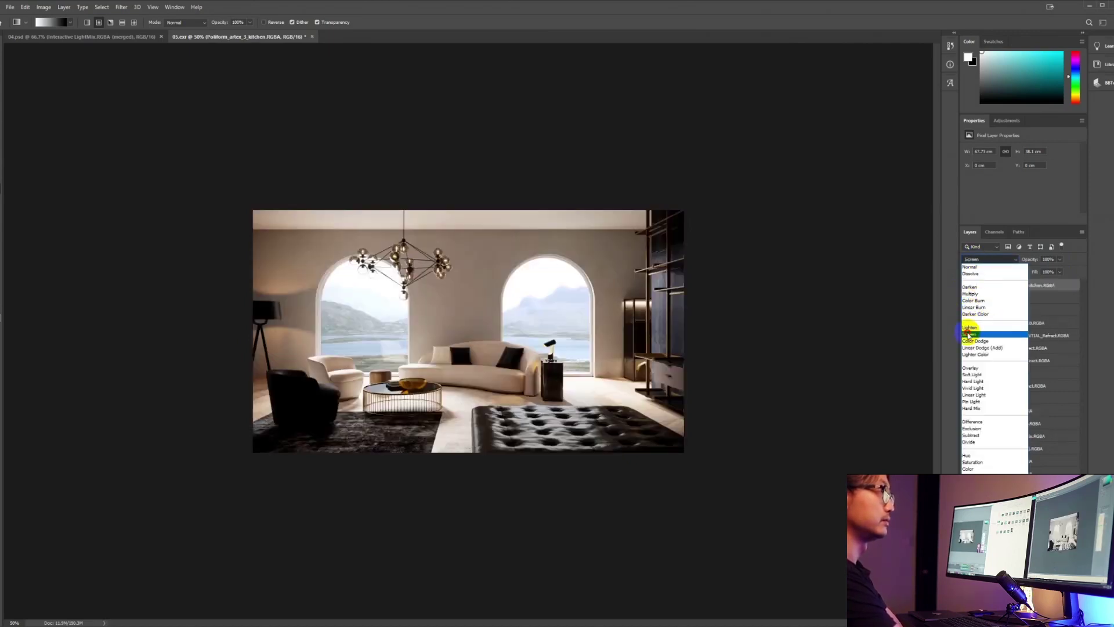
{"action": "left_click", "coordinate": [968, 334]}
{"action": "left_click", "coordinate": [966, 286]}
{"action": "left_click", "coordinate": [966, 286]}
{"action": "left_click", "coordinate": [966, 286]}
{"action": "left_click", "coordinate": [966, 286]}
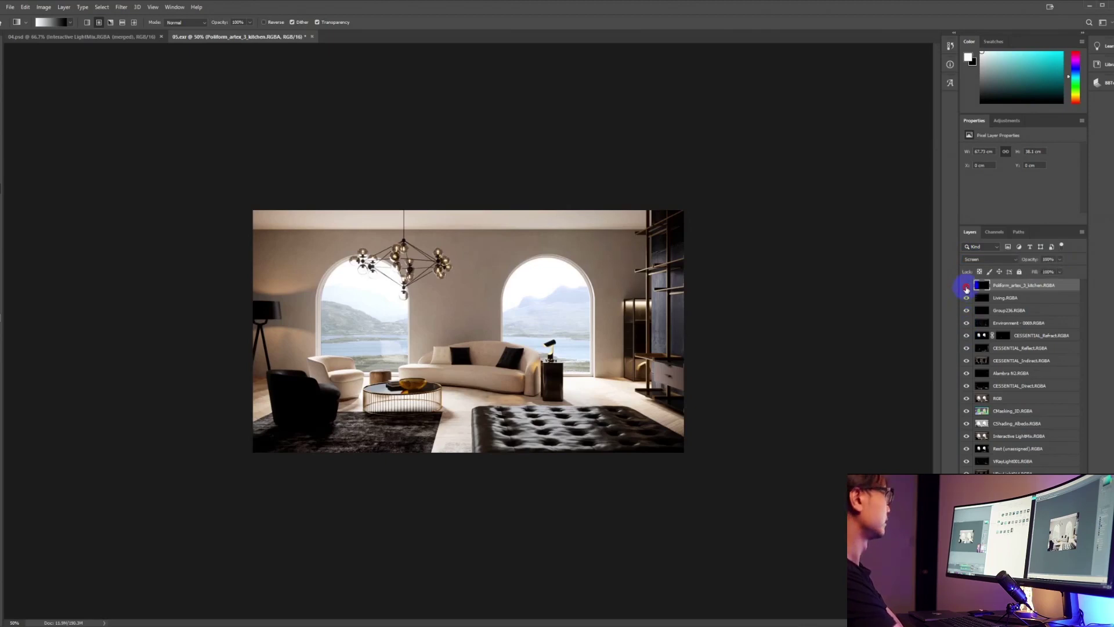
- Bring the Rest (unassigned) layer to the top of the stack and set its blend mode to Screen
{"action": "left_click", "coordinate": [1022, 438]}
{"action": "left_click", "coordinate": [1021, 451]}
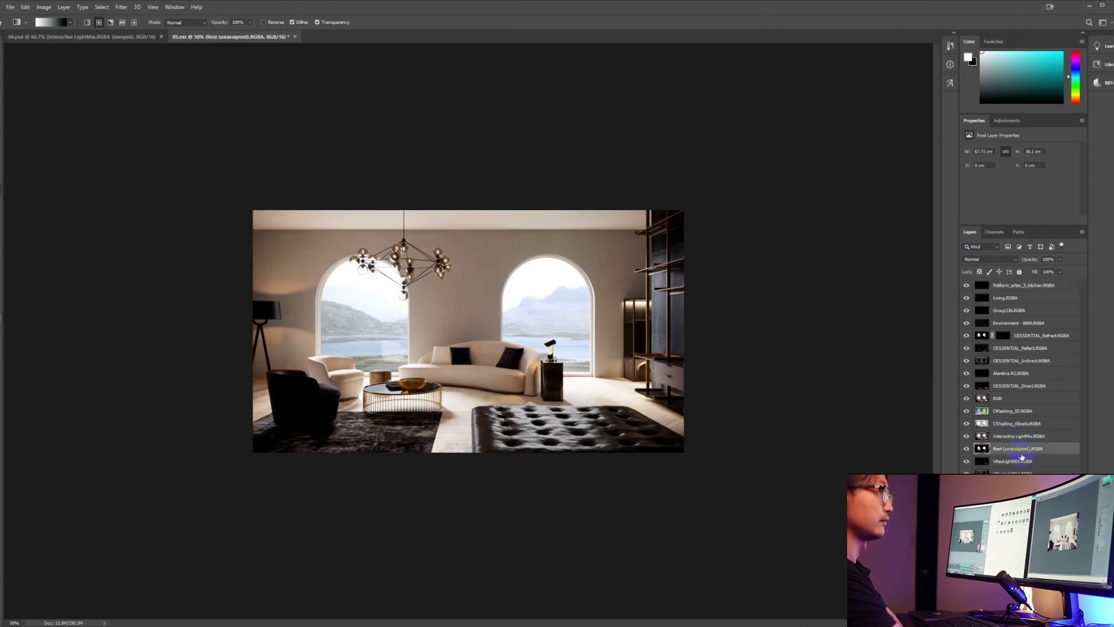
{"action": "key", "text": "ctrl+shift+bracketright"}
{"action": "left_click", "coordinate": [972, 260]}
{"action": "left_click", "coordinate": [973, 261]}
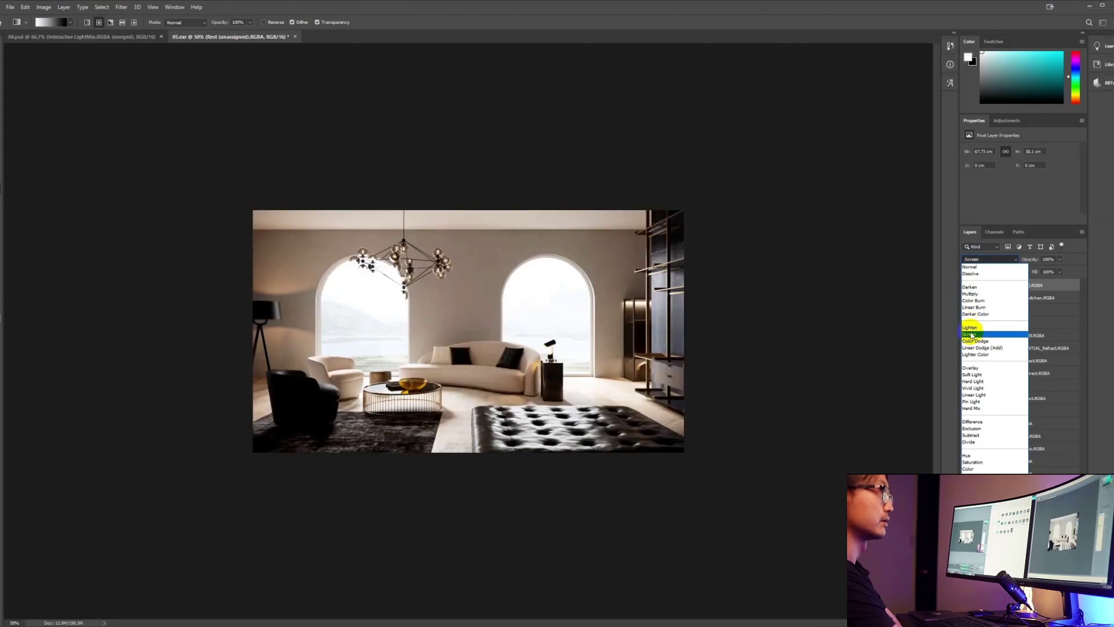
{"action": "left_click", "coordinate": [970, 335]}
- Compare the image with and without the Rest (unassigned) layer and leave that layer hidden
{"action": "left_click", "coordinate": [966, 286]}
{"action": "left_click", "coordinate": [967, 285]}
{"action": "left_click", "coordinate": [966, 286]}
{"action": "left_click", "coordinate": [967, 286]}
{"action": "left_click", "coordinate": [967, 286]}
{"action": "left_click", "coordinate": [967, 286]}
{"action": "left_click", "coordinate": [967, 286]}
{"action": "left_click", "coordinate": [966, 287]}
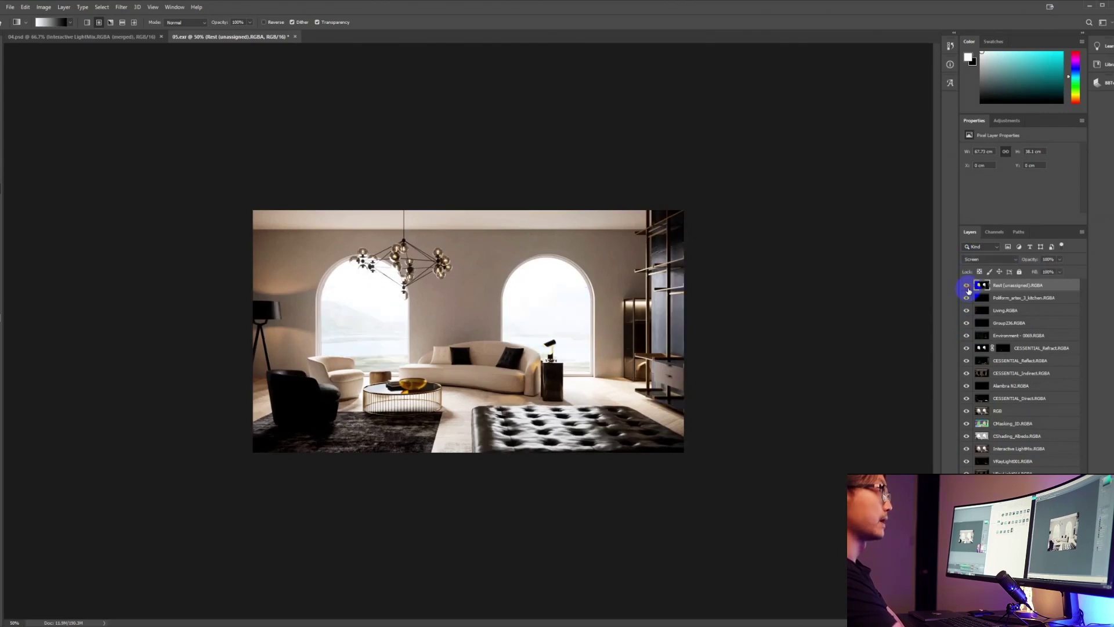
{"action": "left_click", "coordinate": [967, 286]}
{"action": "left_click", "coordinate": [967, 286]}
{"action": "left_click", "coordinate": [967, 286]}
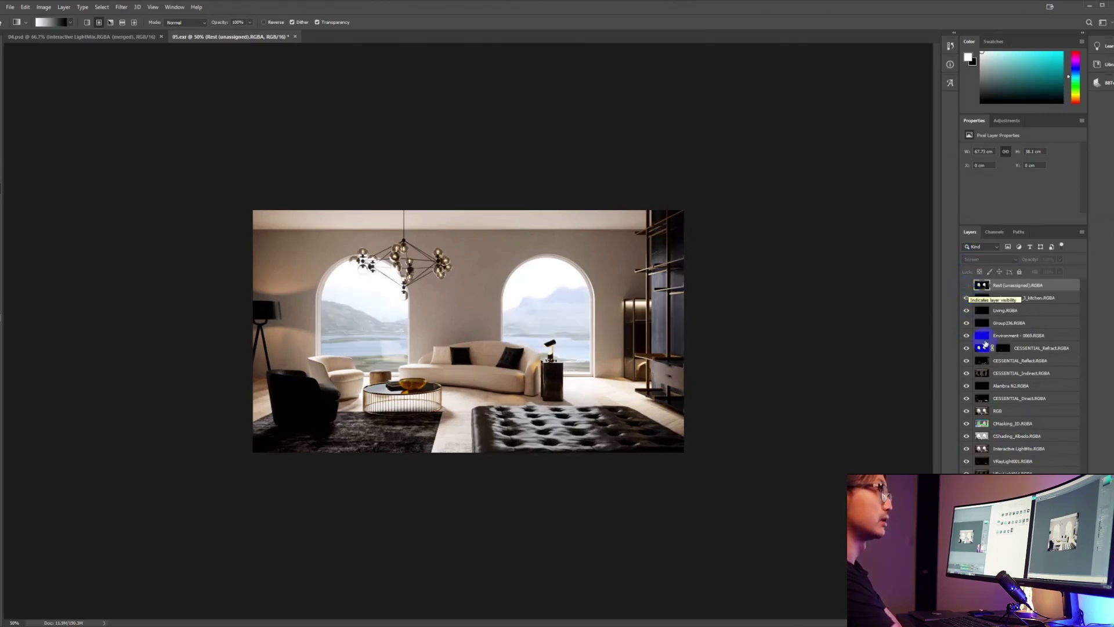
- Bring the VRayLight001 layer to the top, blend it with Screen and compare the image with and without it
{"action": "left_click", "coordinate": [1006, 451]}
{"action": "left_click", "coordinate": [1013, 462]}
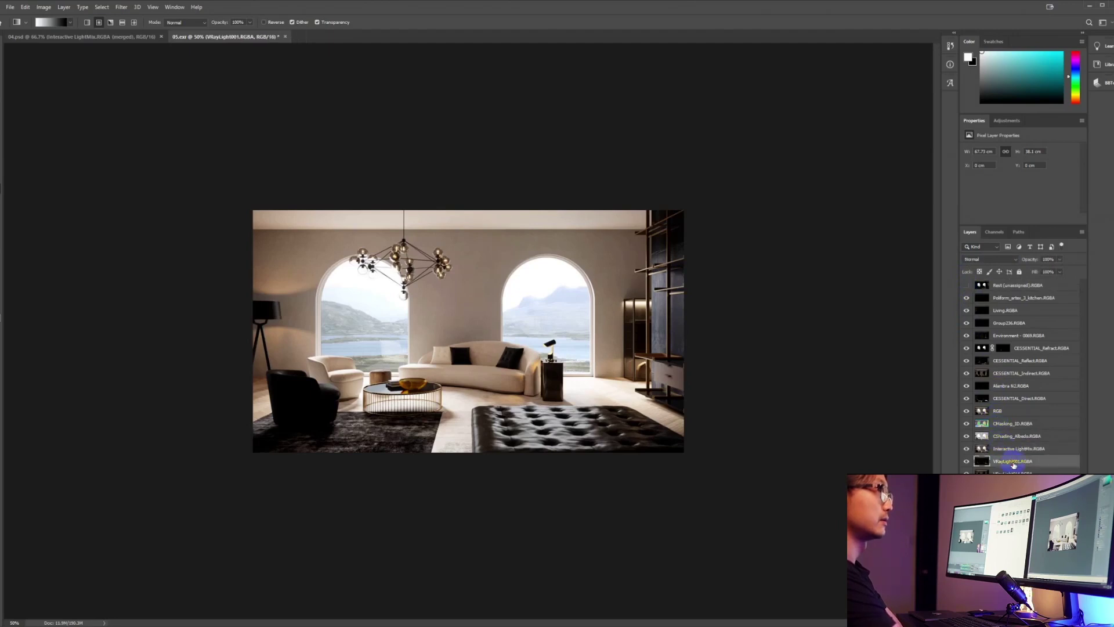
{"action": "left_click_drag", "start_coordinate": [1013, 464], "coordinate": [1012, 285]}
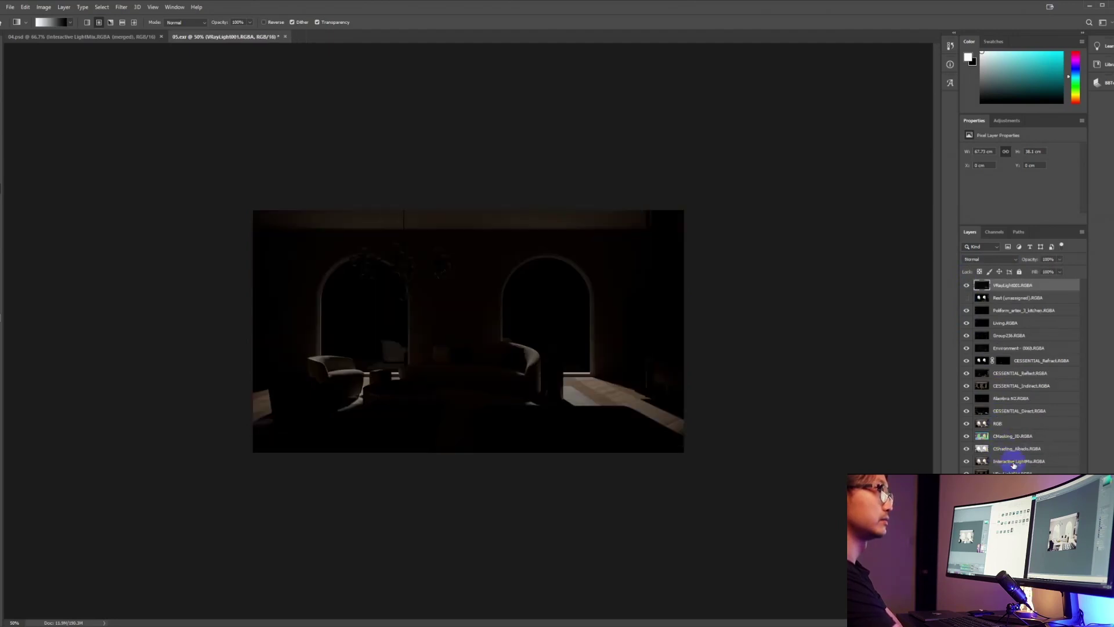
{"action": "left_click", "coordinate": [972, 260]}
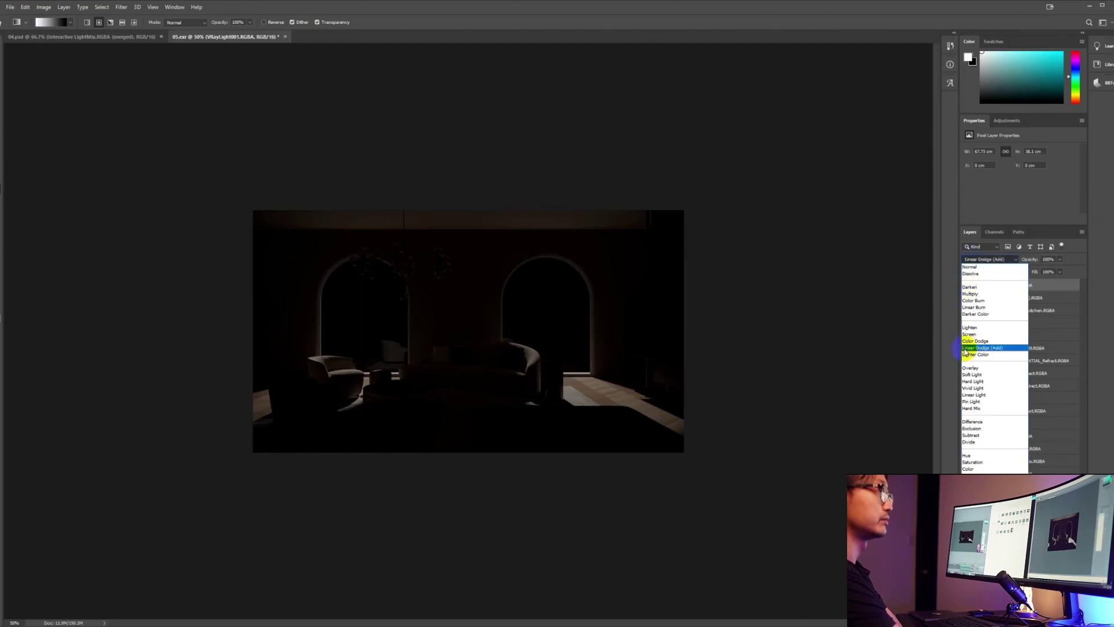
{"action": "left_click", "coordinate": [969, 336]}
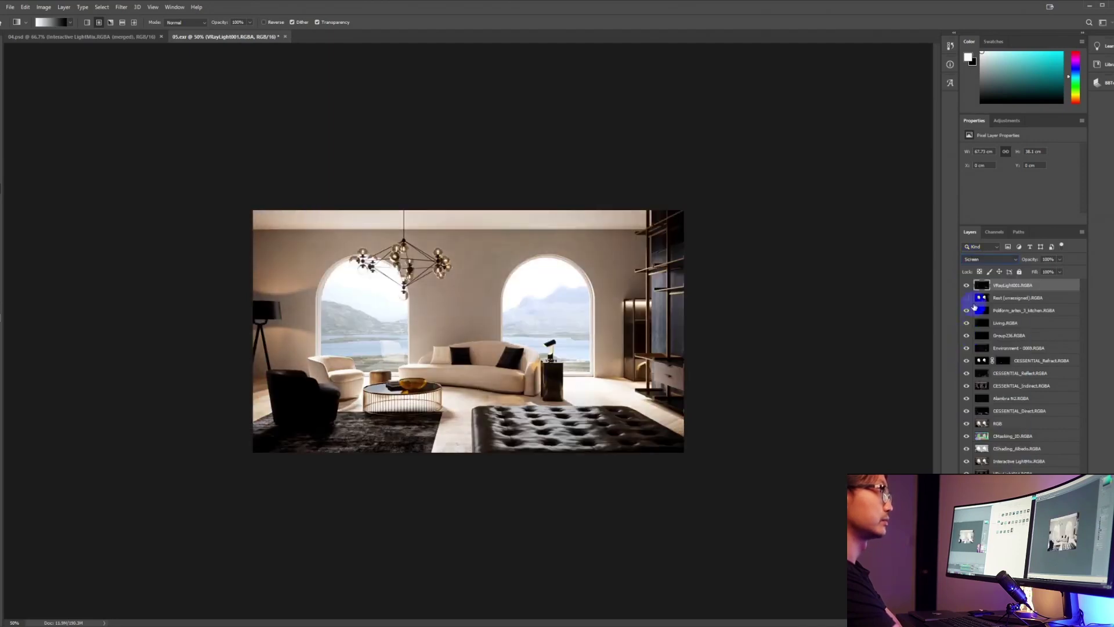
{"action": "left_click", "coordinate": [966, 286]}
{"action": "left_click", "coordinate": [967, 285]}
{"action": "left_click", "coordinate": [967, 285]}
{"action": "left_click", "coordinate": [966, 286]}
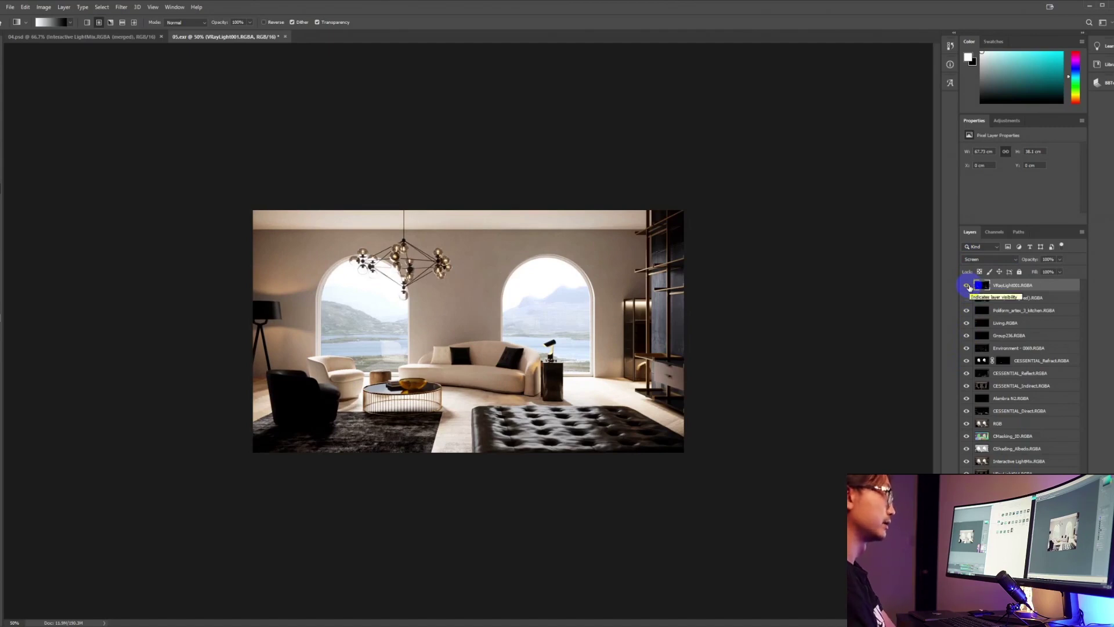
{"action": "left_click", "coordinate": [966, 297]}
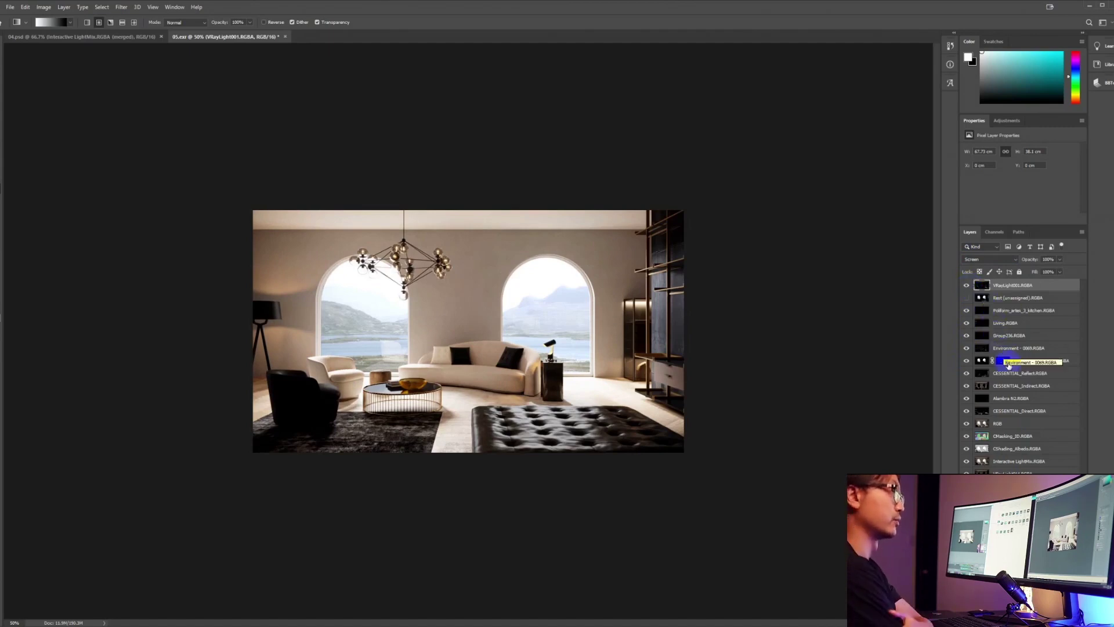
- Bring the VRayLight014 layer to the top, try it with the Screen blend mode and hide it
{"action": "left_click", "coordinate": [1012, 472]}
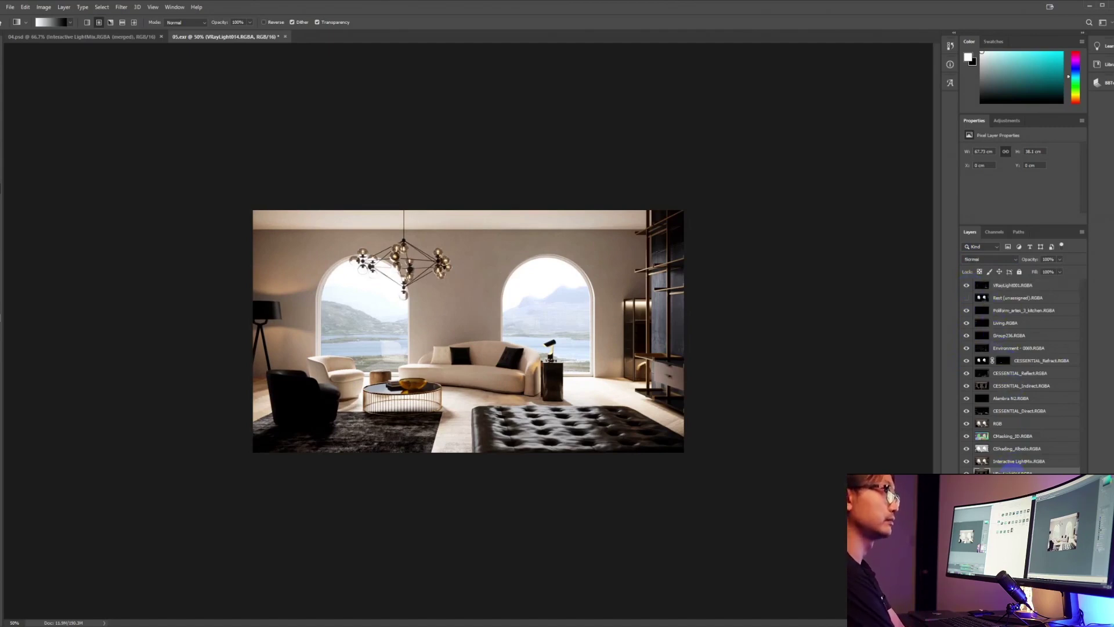
{"action": "left_click_drag", "start_coordinate": [1013, 467], "coordinate": [980, 290]}
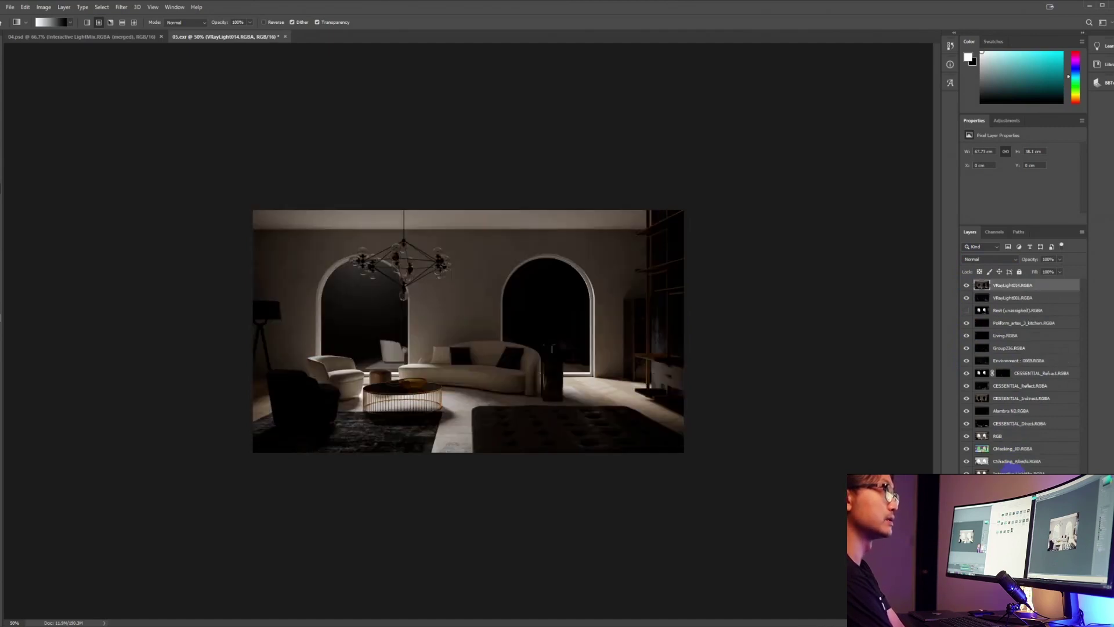
{"action": "left_click", "coordinate": [972, 259]}
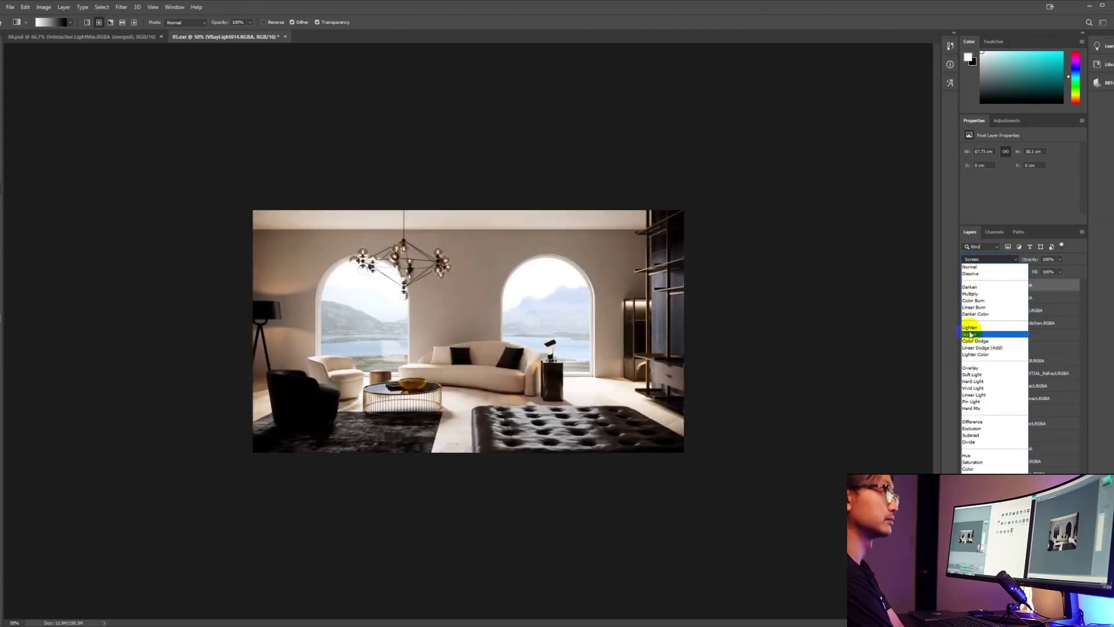
{"action": "left_click", "coordinate": [971, 335]}
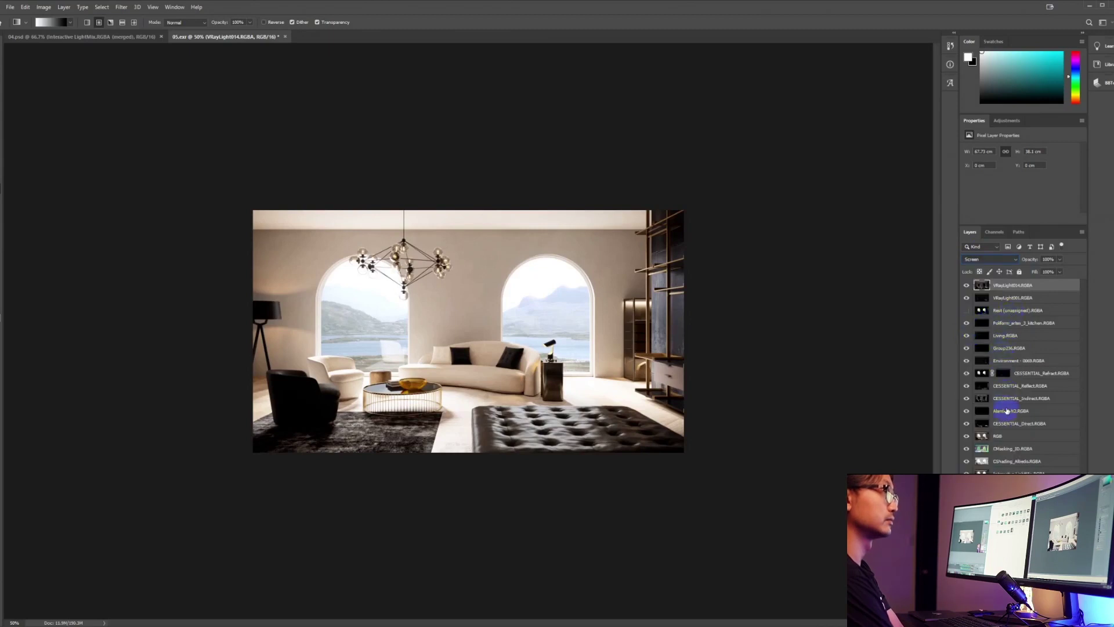
{"action": "left_click", "coordinate": [967, 399]}
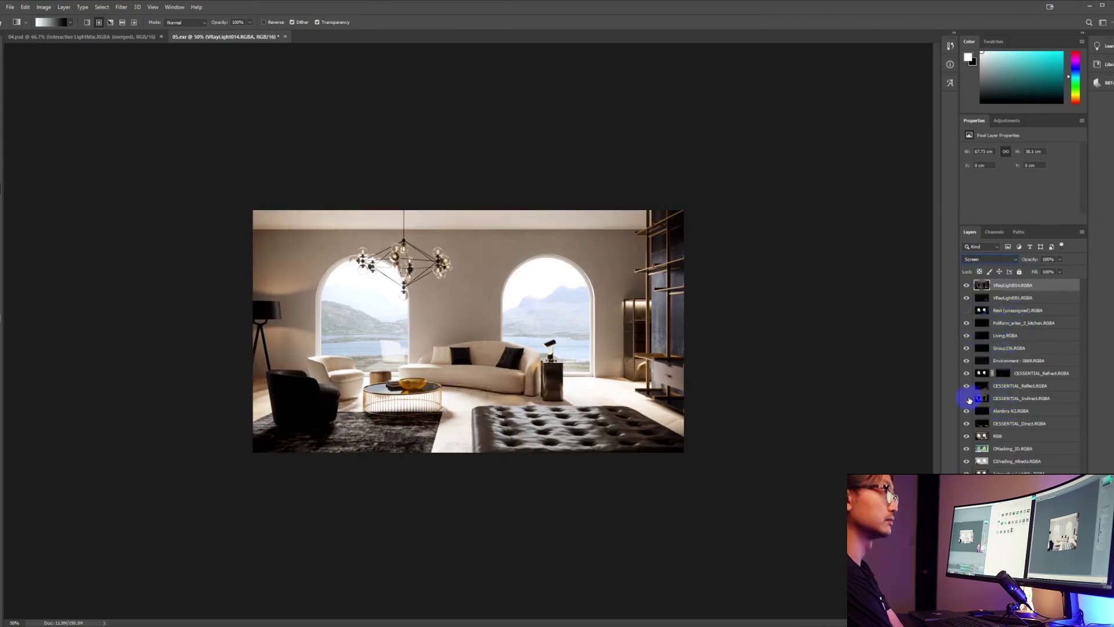
{"action": "left_click", "coordinate": [967, 399]}
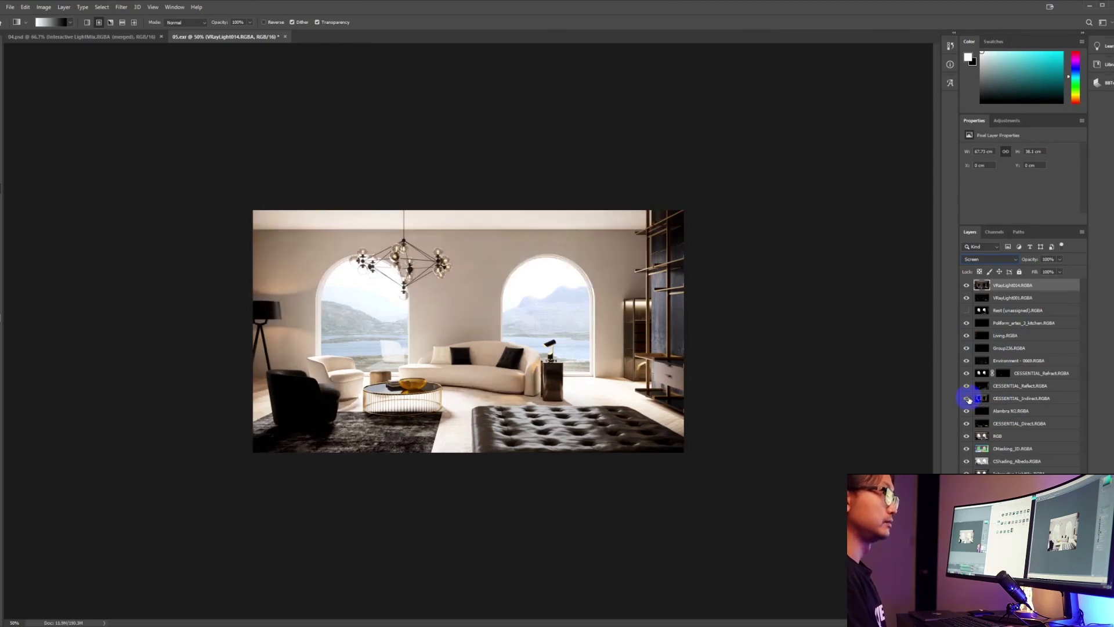
{"action": "left_click", "coordinate": [966, 285]}
{"action": "left_click", "coordinate": [967, 300]}
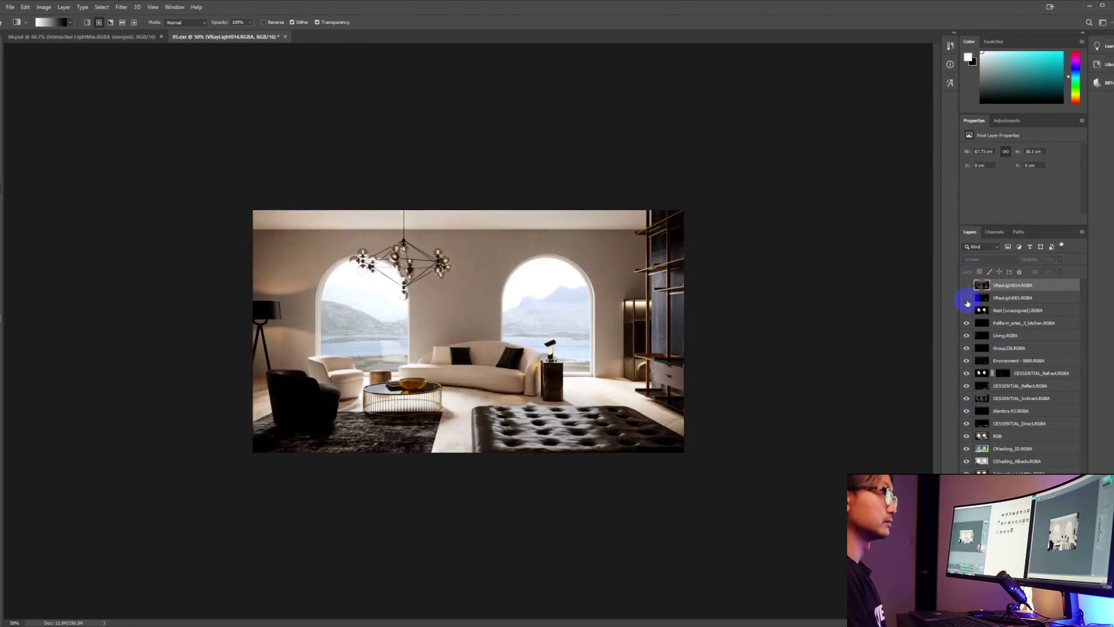
- Move the hidden VRayLight014 and Rest (unassigned) layers below the Interactive LightMix layer and adjust the CESSENTIAL_Indirect layer's opacity
{"action": "left_click", "coordinate": [1011, 398]}
{"action": "left_click", "coordinate": [1060, 260]}
{"action": "left_click_drag", "start_coordinate": [1060, 270], "coordinate": [1062, 271]}
{"action": "left_click", "coordinate": [966, 285]}
{"action": "left_click", "coordinate": [966, 285]}
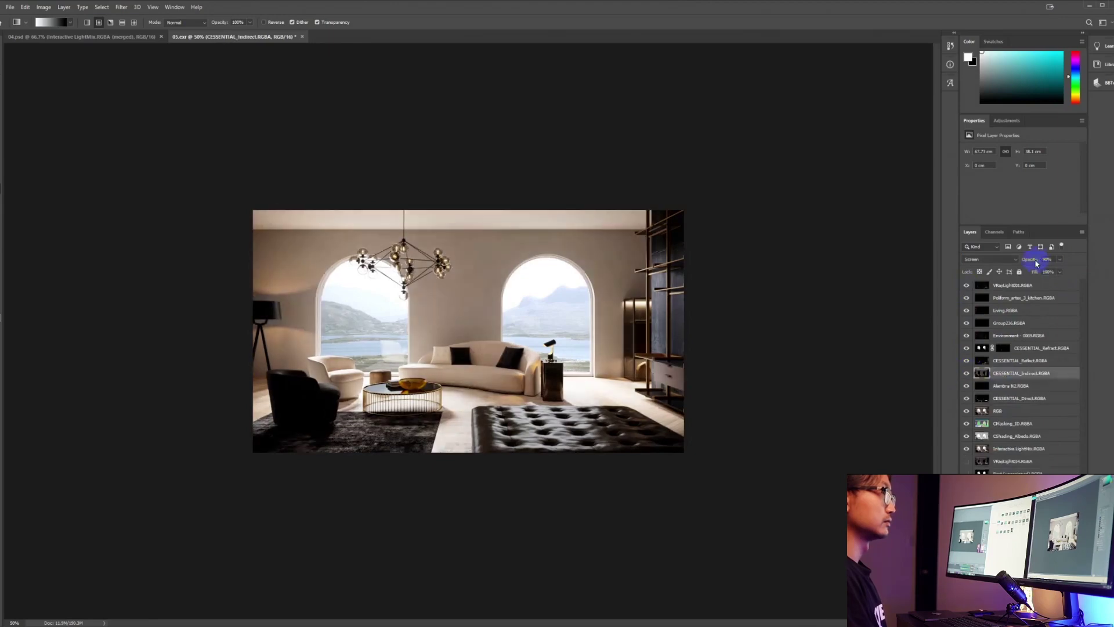
- Compare the image repeatedly with and without the CESSENTIAL_Direct layer, checking its effect on the floor and sofa
{"action": "left_click", "coordinate": [1032, 398]}
{"action": "left_click", "coordinate": [966, 398]}
{"action": "left_click", "coordinate": [967, 399]}
{"action": "left_click", "coordinate": [967, 399]}
{"action": "left_click", "coordinate": [967, 398]}
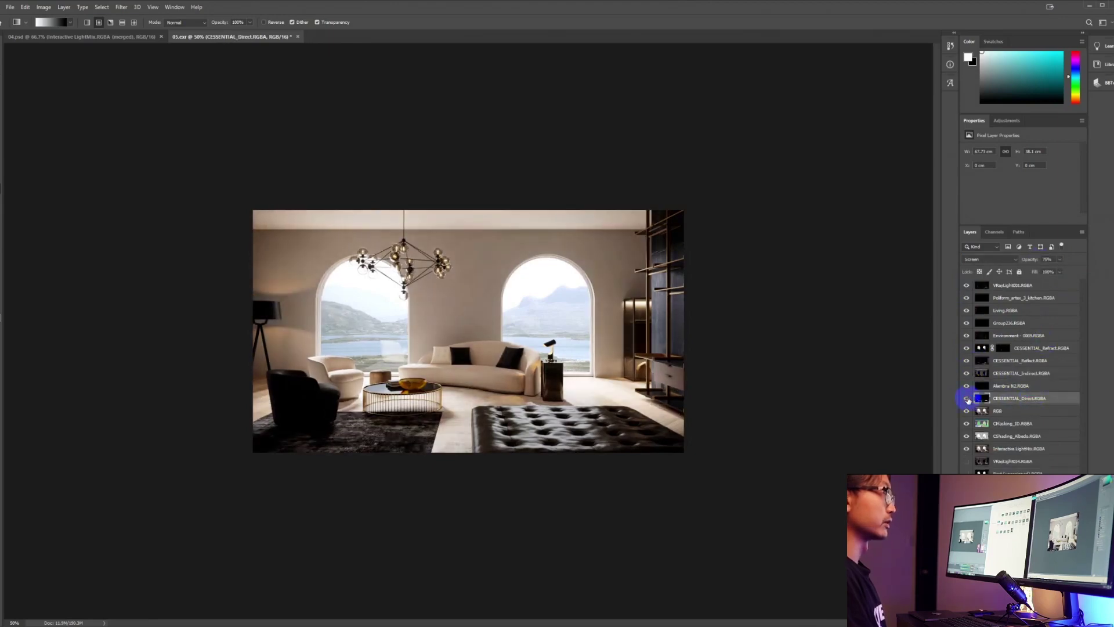
{"action": "left_click", "coordinate": [967, 399]}
{"action": "left_click", "coordinate": [967, 399]}
{"action": "left_click", "coordinate": [967, 399]}
{"action": "left_click", "coordinate": [967, 398]}
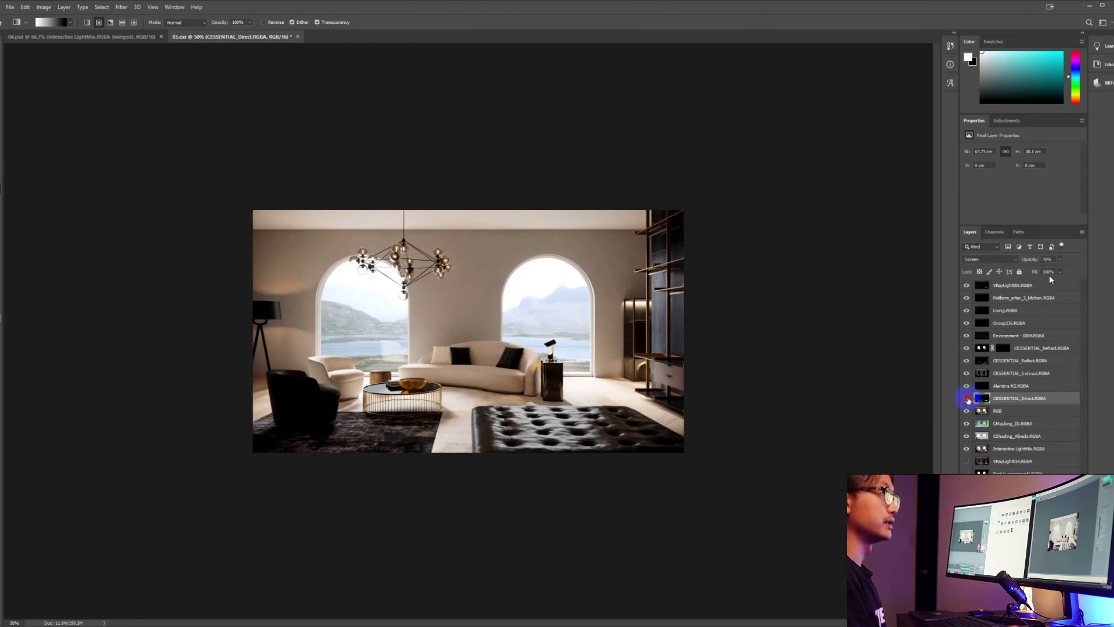
{"action": "left_click", "coordinate": [967, 399]}
{"action": "left_click", "coordinate": [967, 398]}
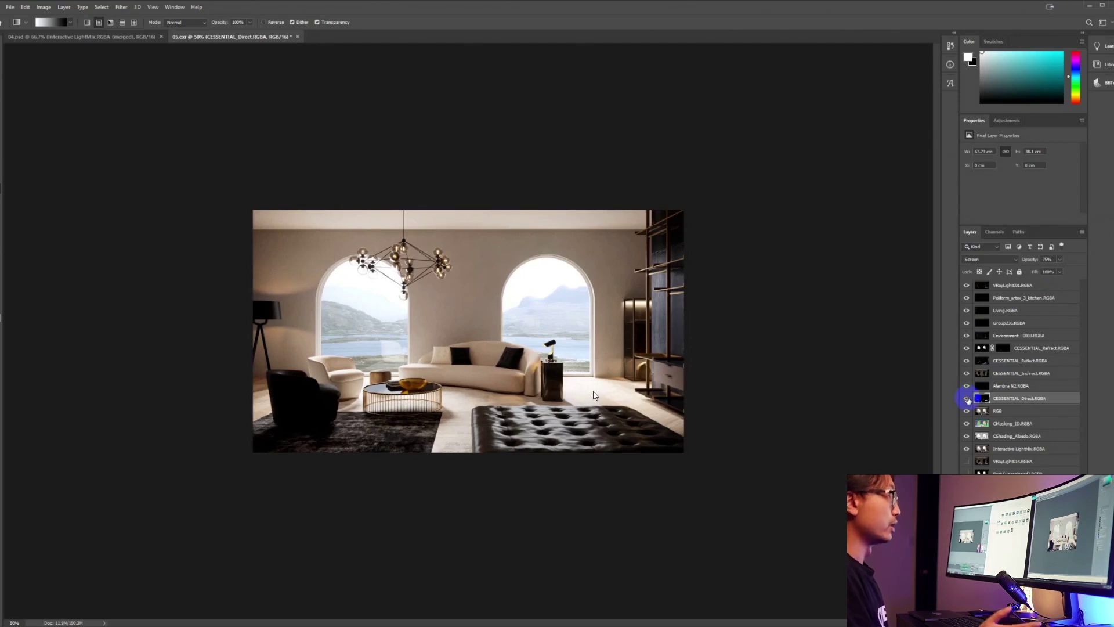
{"action": "left_click", "coordinate": [966, 398]}
{"action": "left_click", "coordinate": [967, 399]}
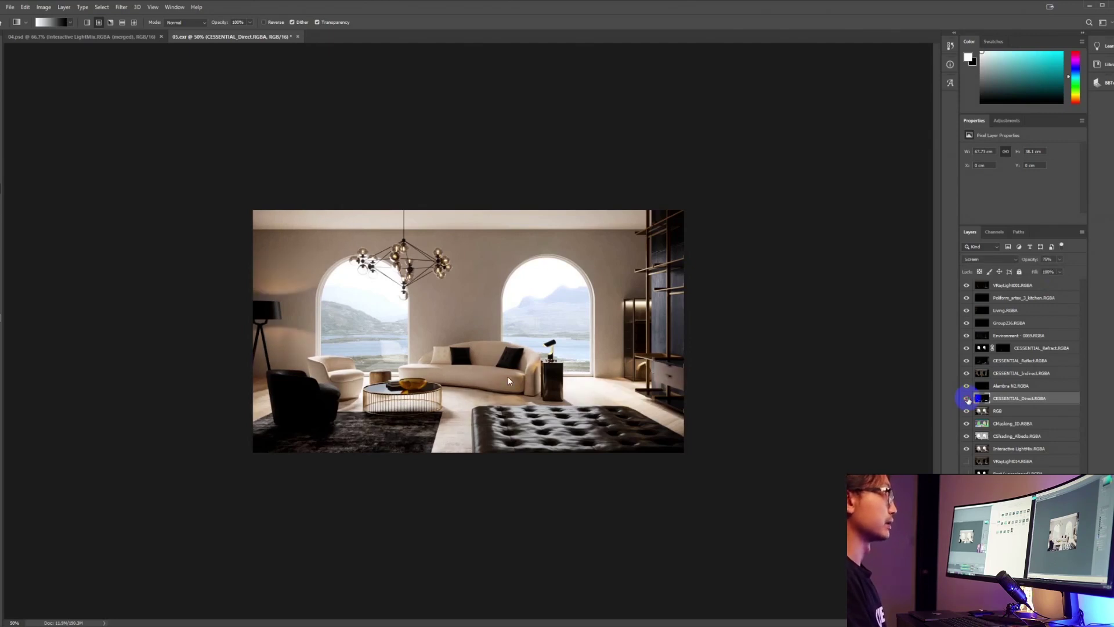
{"action": "left_click", "coordinate": [967, 398]}
{"action": "left_click", "coordinate": [967, 399]}
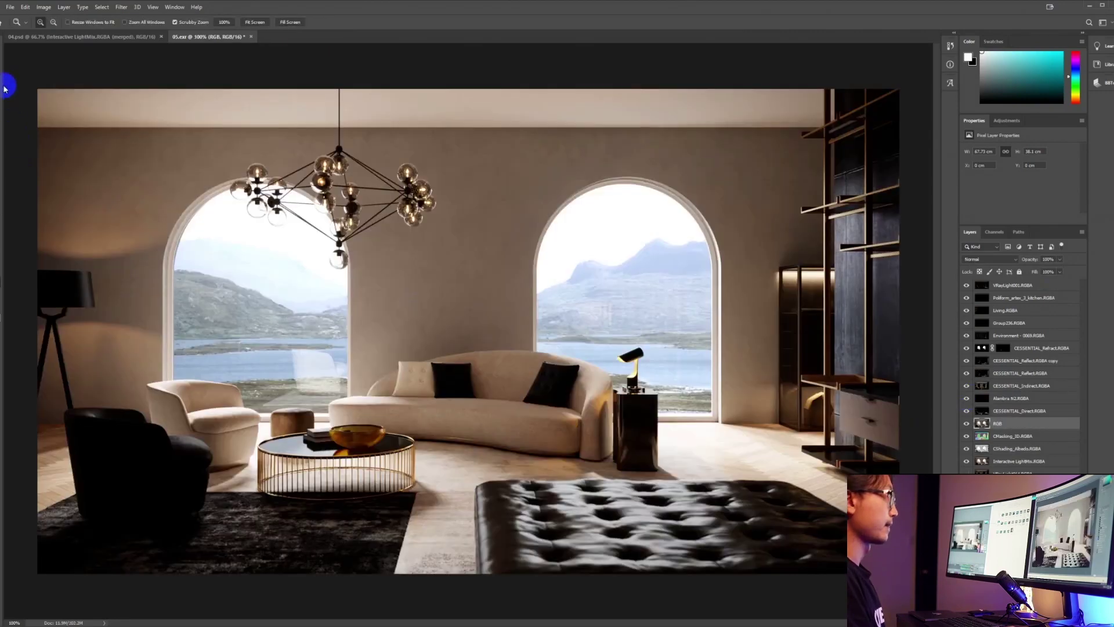
- Reveal the masked CESSENTIAL_Reflect copy over the tufted leather ottoman with a radial gradient
{"action": "mouse_move", "coordinate": [667, 496]}
{"action": "left_mouse_down"}
{"action": "mouse_move", "coordinate": [622, 492]}
{"action": "mouse_move", "coordinate": [688, 475]}
{"action": "left_mouse_up"}
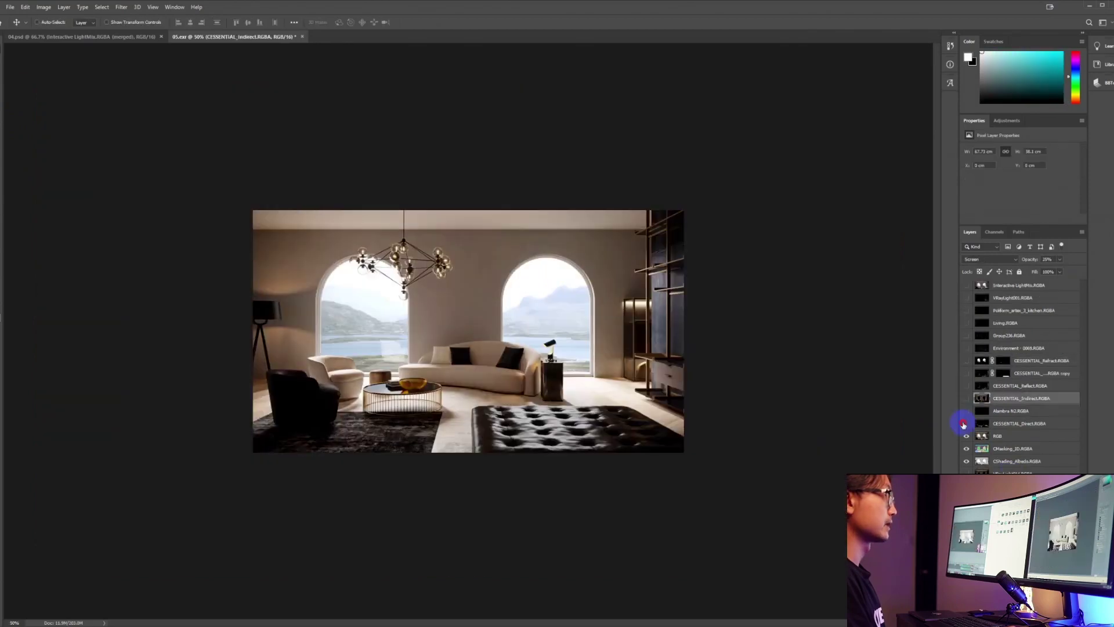
- Show the hidden render-pass layers and blend the Rest (unassigned) layer on top in Screen mode at reduced opacity
{"action": "left_click", "coordinate": [966, 385]}
{"action": "left_click", "coordinate": [966, 300]}
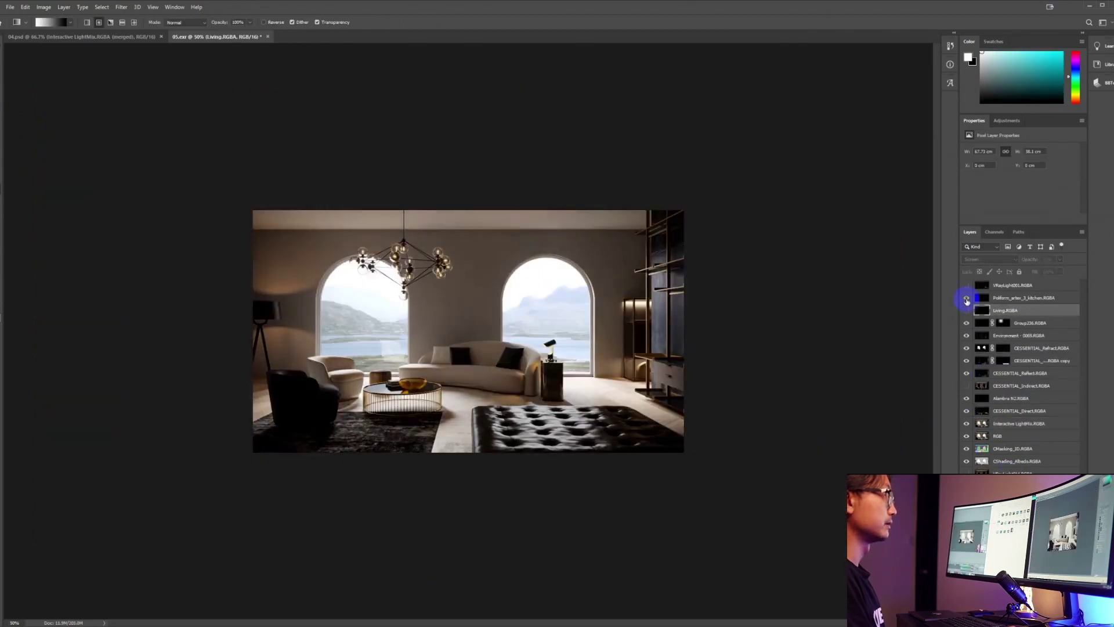
{"action": "left_click", "coordinate": [966, 285]}
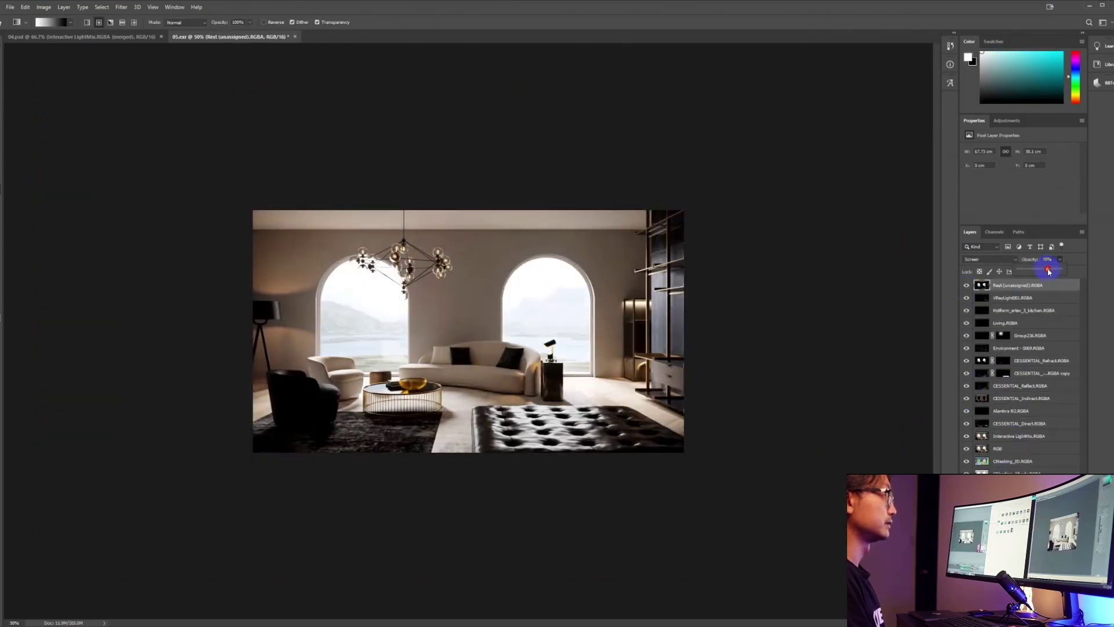
- Apply a Gaussian Blur to a copy of the Rest (unassigned) layer and add a layer mask to the copy
{"action": "left_click", "coordinate": [122, 7]}
{"action": "mouse_move", "coordinate": [126, 109]}
{"action": "left_click", "coordinate": [252, 142]}
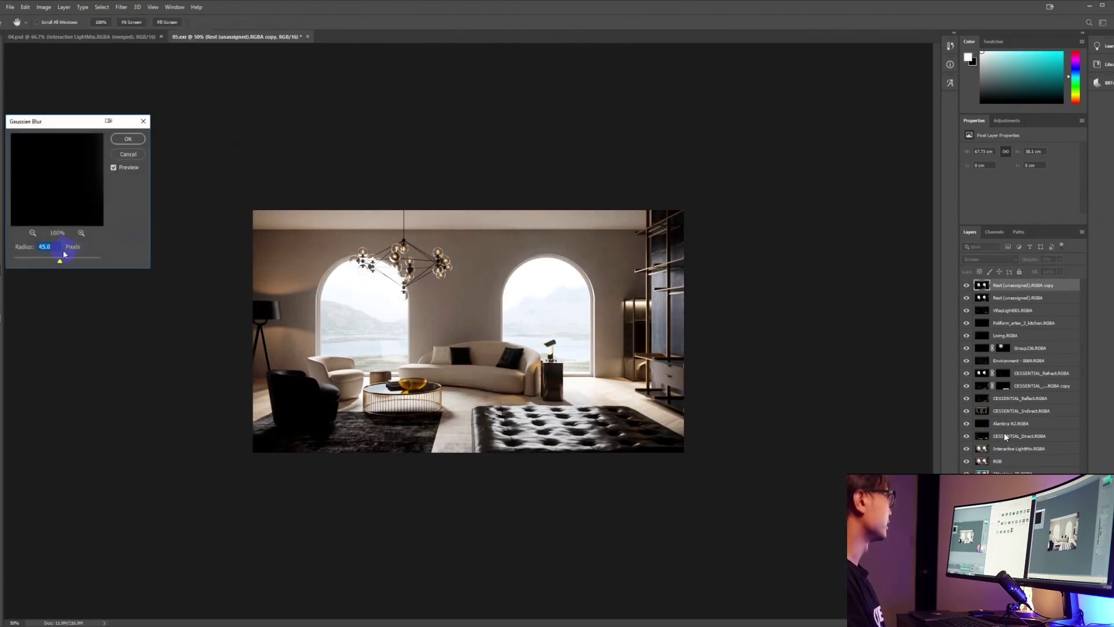
{"action": "mouse_move", "coordinate": [58, 262]}
{"action": "left_mouse_down"}
{"action": "mouse_move", "coordinate": [36, 262]}
{"action": "mouse_move", "coordinate": [51, 263]}
{"action": "left_mouse_up"}
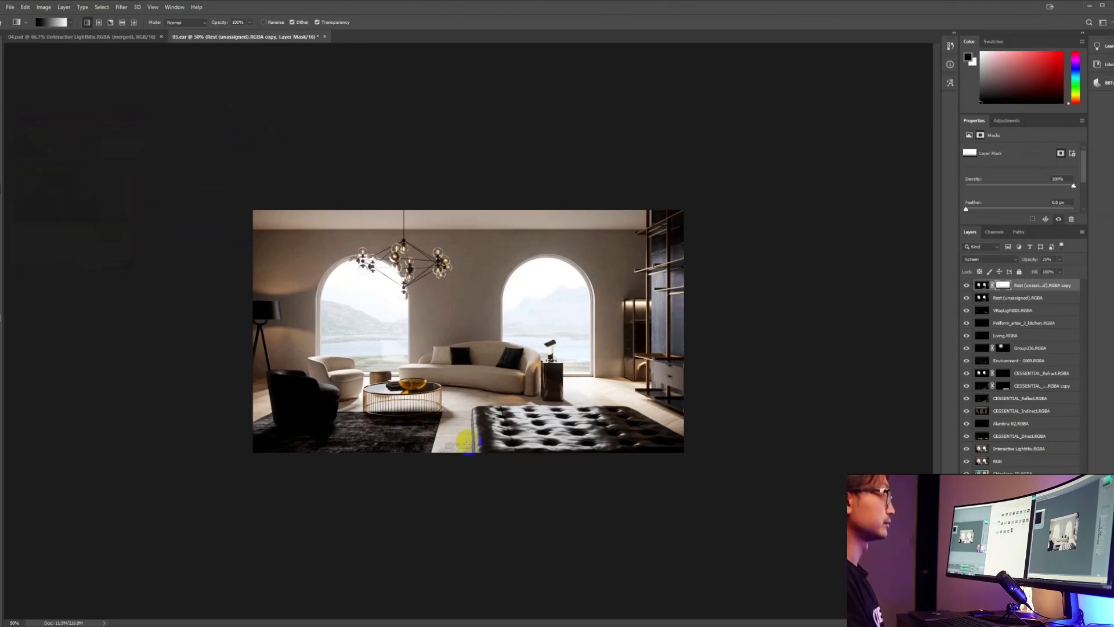
- Grade a merged copy in Camera Raw with a cooler temperature, Highlights -30, Whites +45, Blacks -10, Clarity +9 and Dehaze +9
{"action": "key", "text": "ctrl+shift+a"}
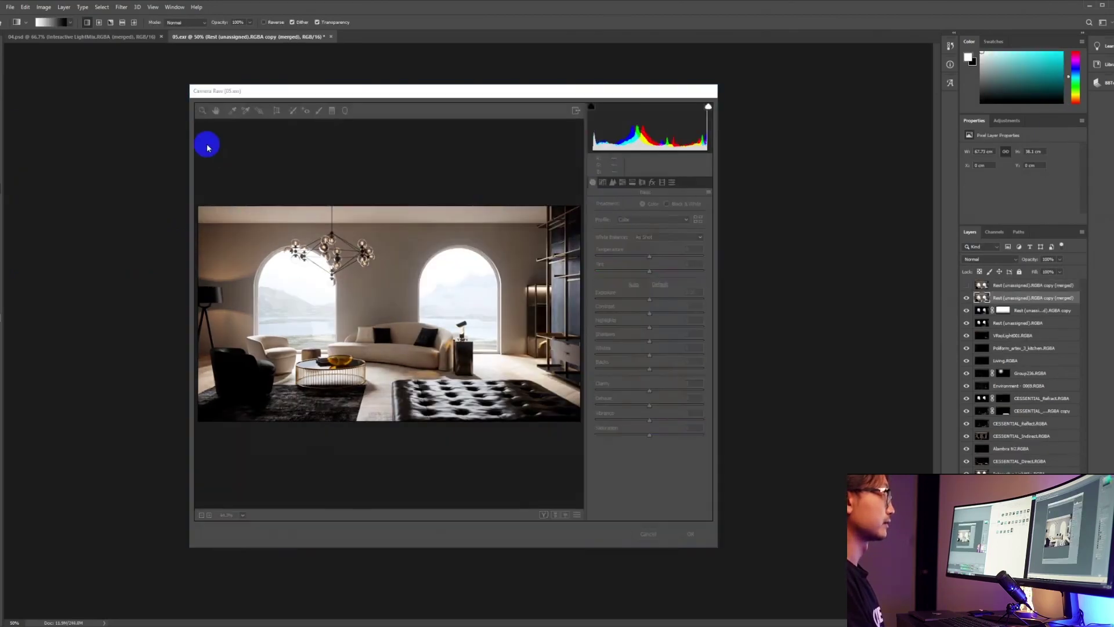
{"action": "left_click", "coordinate": [646, 259]}
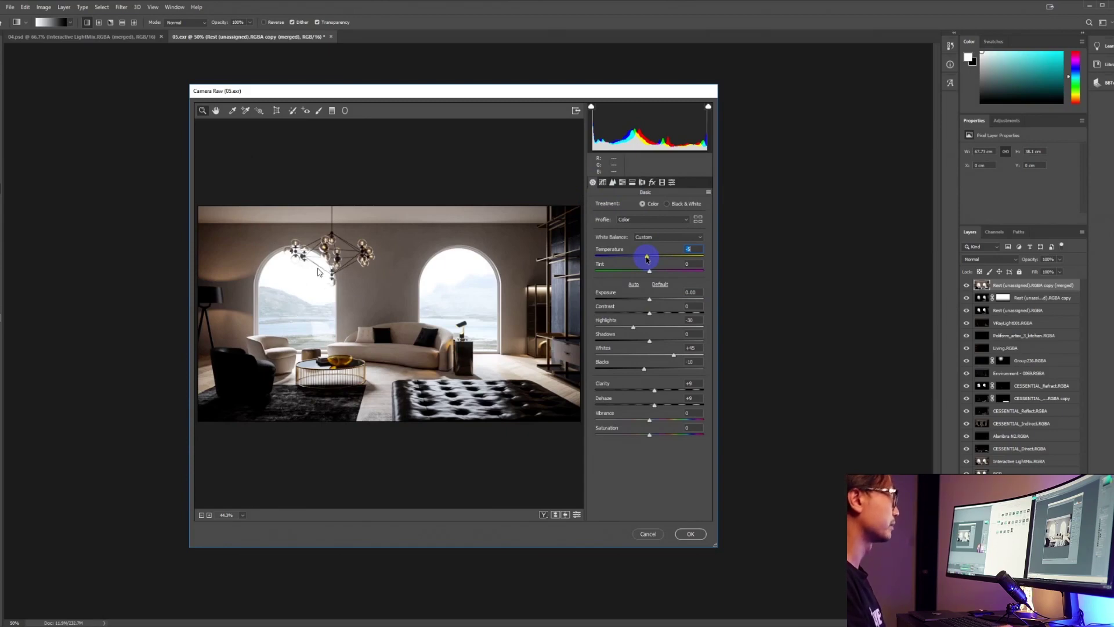
- Save the Camera Raw settings as a file, apply the grade and compare it with the ungraded merged layer
{"action": "left_click", "coordinate": [708, 192]}
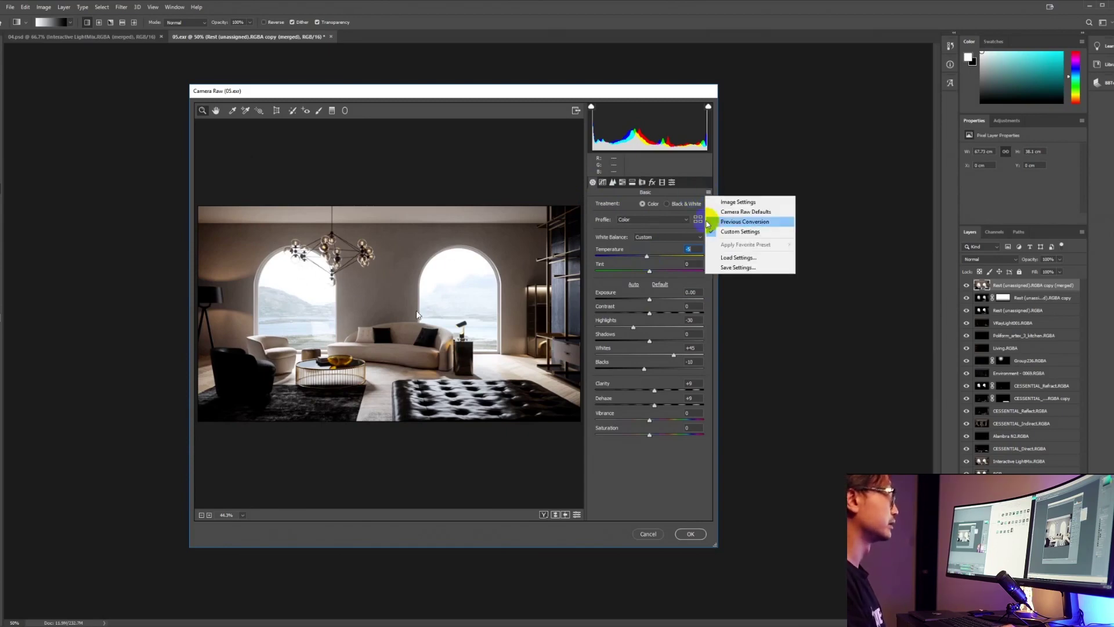
{"action": "left_click", "coordinate": [728, 268]}
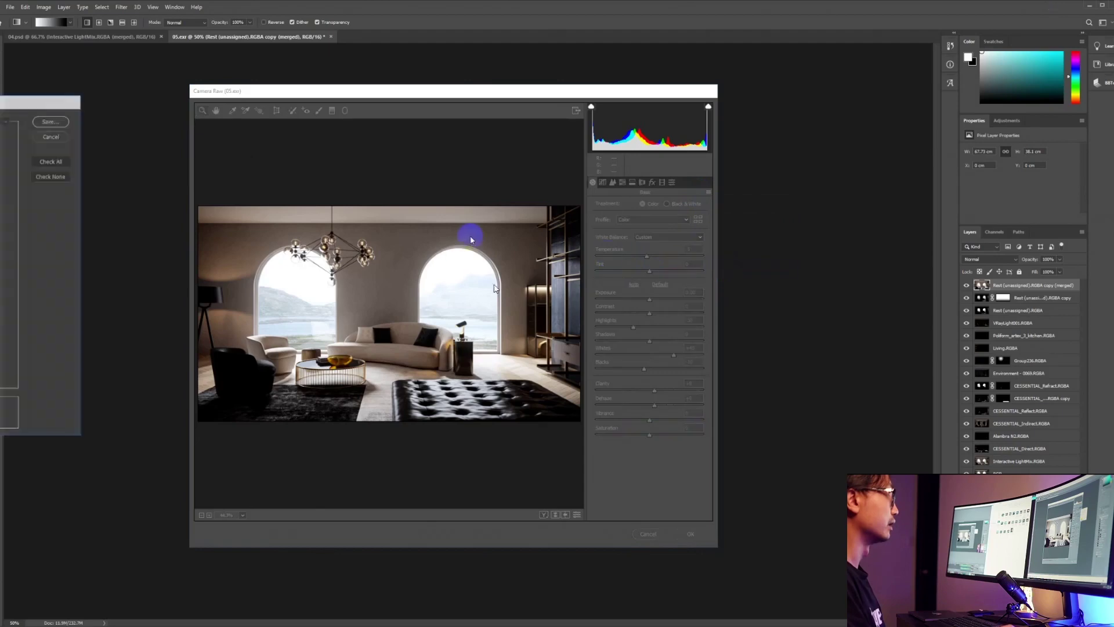
{"action": "left_click", "coordinate": [56, 120]}
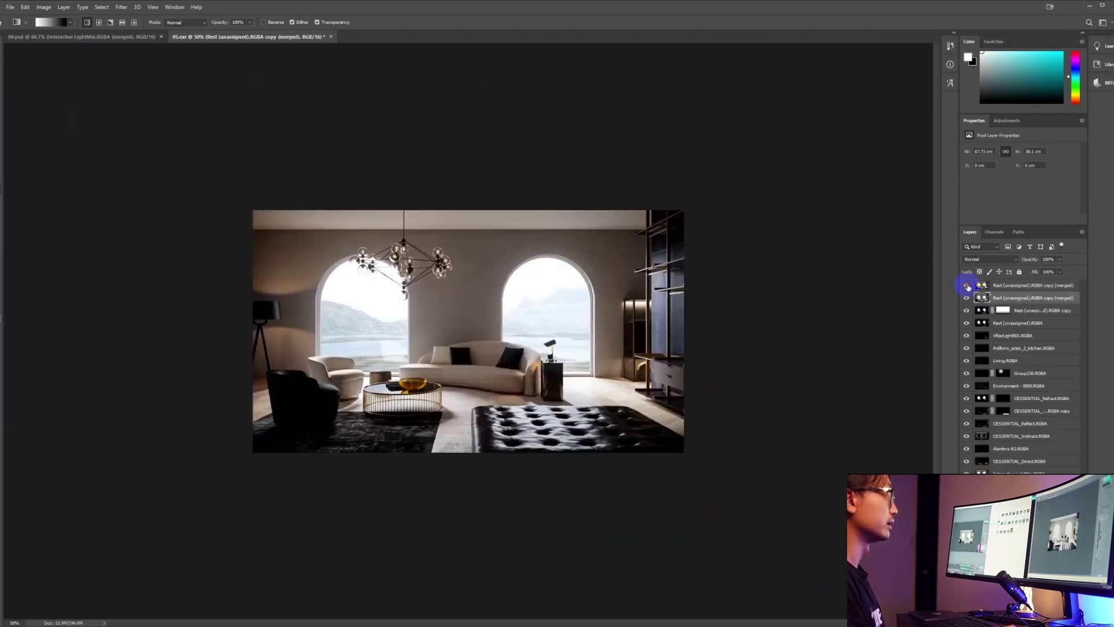
{"action": "left_click", "coordinate": [967, 286]}
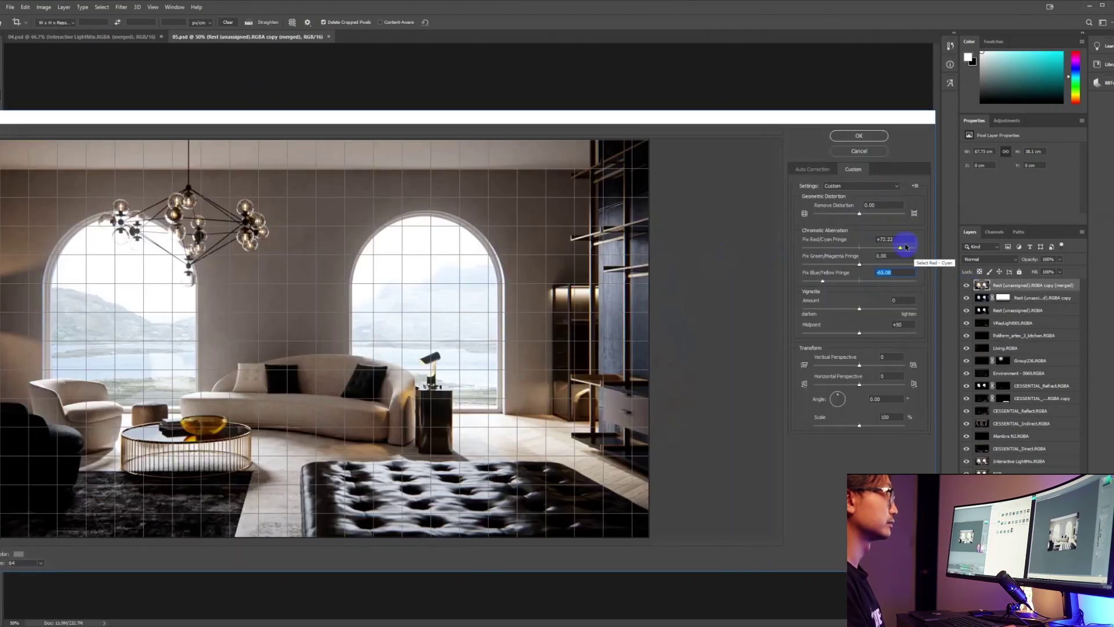
- Try a Lens Correction on the merged layer with the red/cyan and blue/yellow fringe values set to 50
{"action": "left_click", "coordinate": [869, 241]}
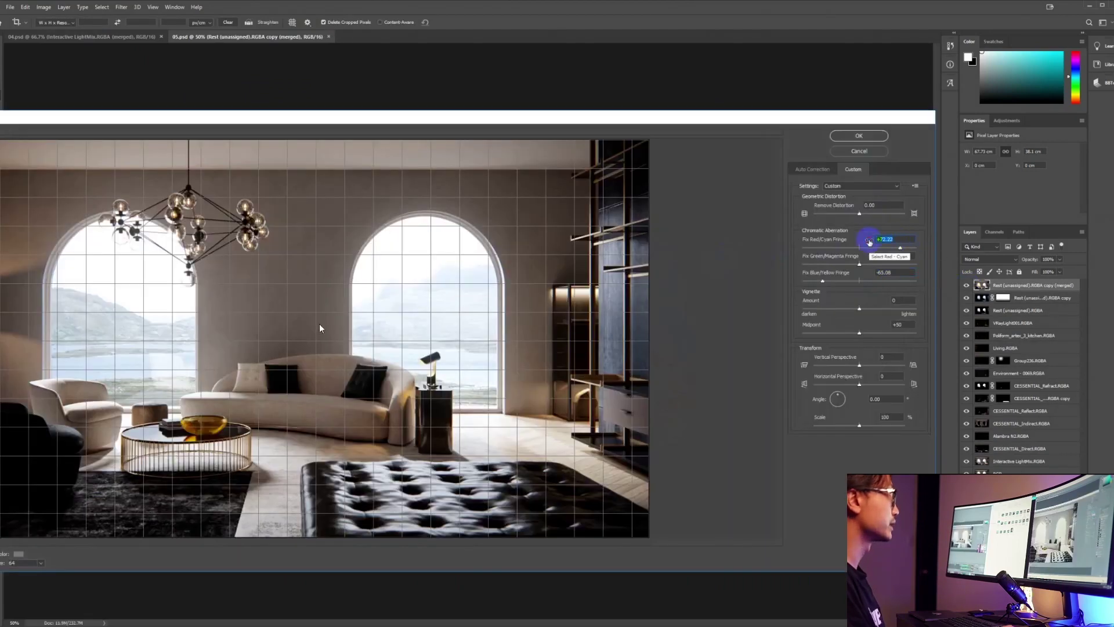
{"action": "type", "text": "50"}
{"action": "left_click", "coordinate": [882, 271]}
{"action": "left_click", "coordinate": [883, 273]}
{"action": "type", "text": "50"}
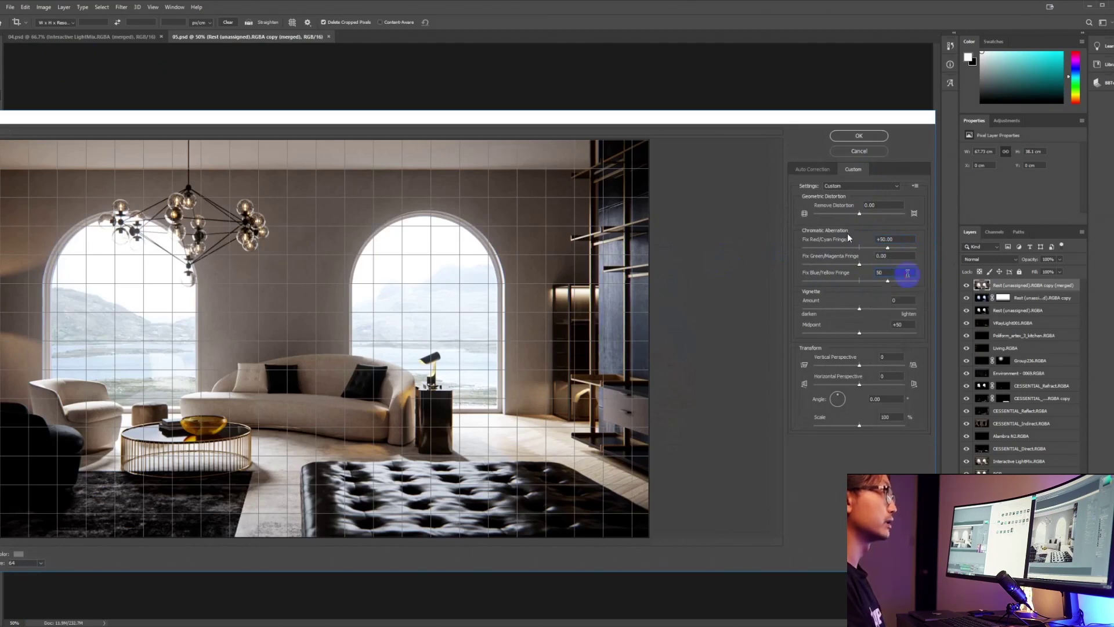
{"action": "left_click", "coordinate": [859, 135]}
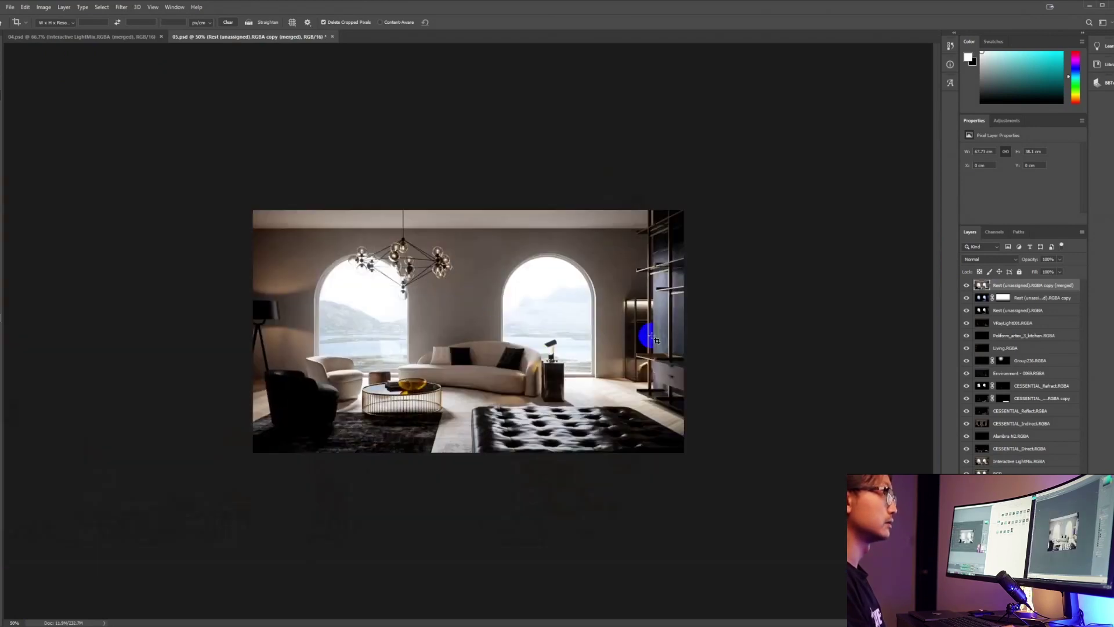
- Apply Lens Correction to the merged layer with red/cyan fringe +25 and blue/yellow fringe -25
{"action": "left_click", "coordinate": [651, 338]}
{"action": "key", "text": "z"}
{"action": "left_click", "coordinate": [580, 343]}
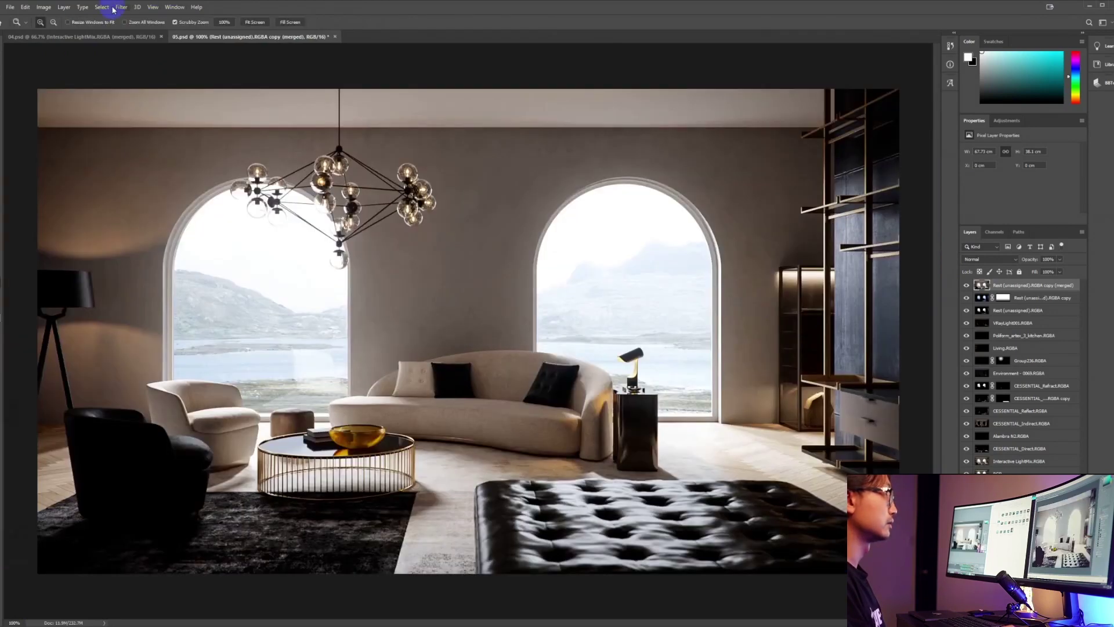
{"action": "key", "text": "shift+ctrl+r"}
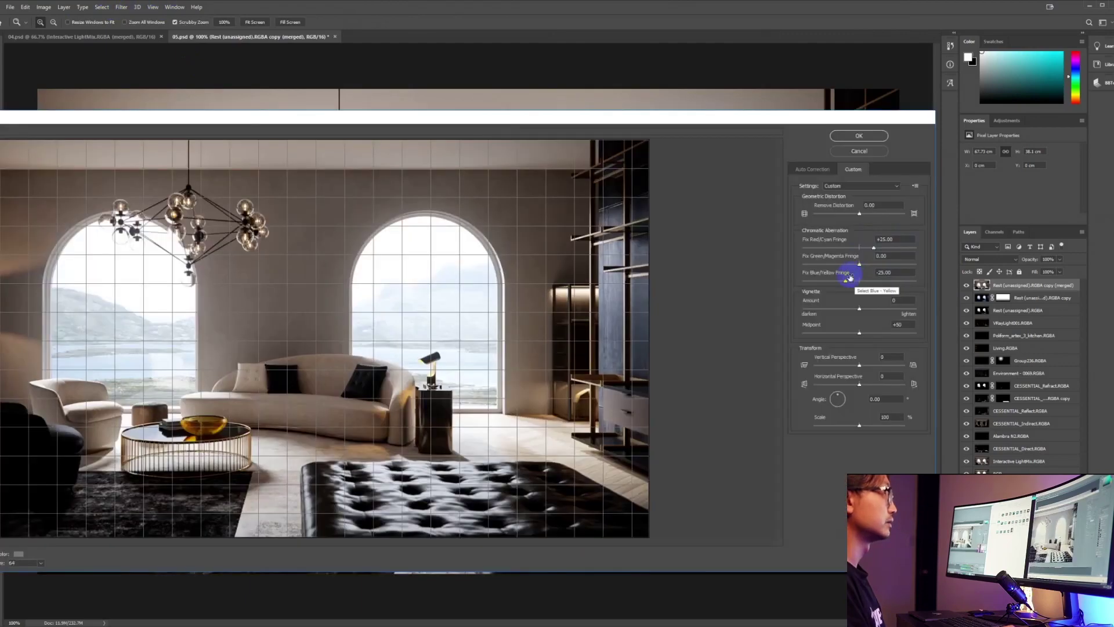
{"action": "left_click", "coordinate": [882, 137]}
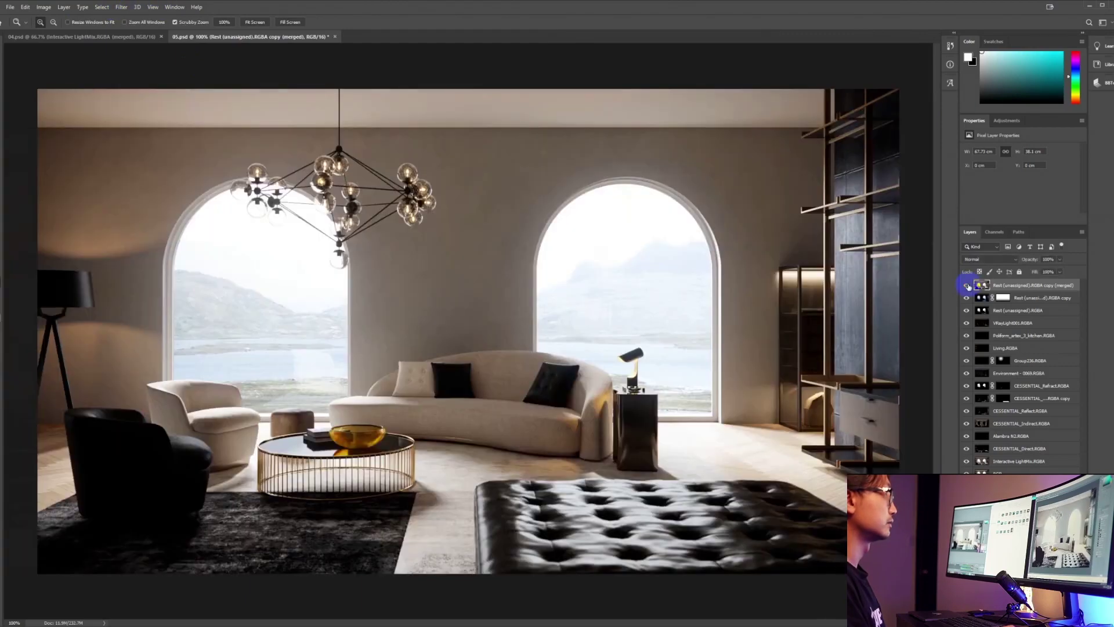
- Compare the image with and without the merged layer to check the chromatic aberration effect
{"action": "left_click", "coordinate": [967, 285]}
{"action": "left_click", "coordinate": [966, 285]}
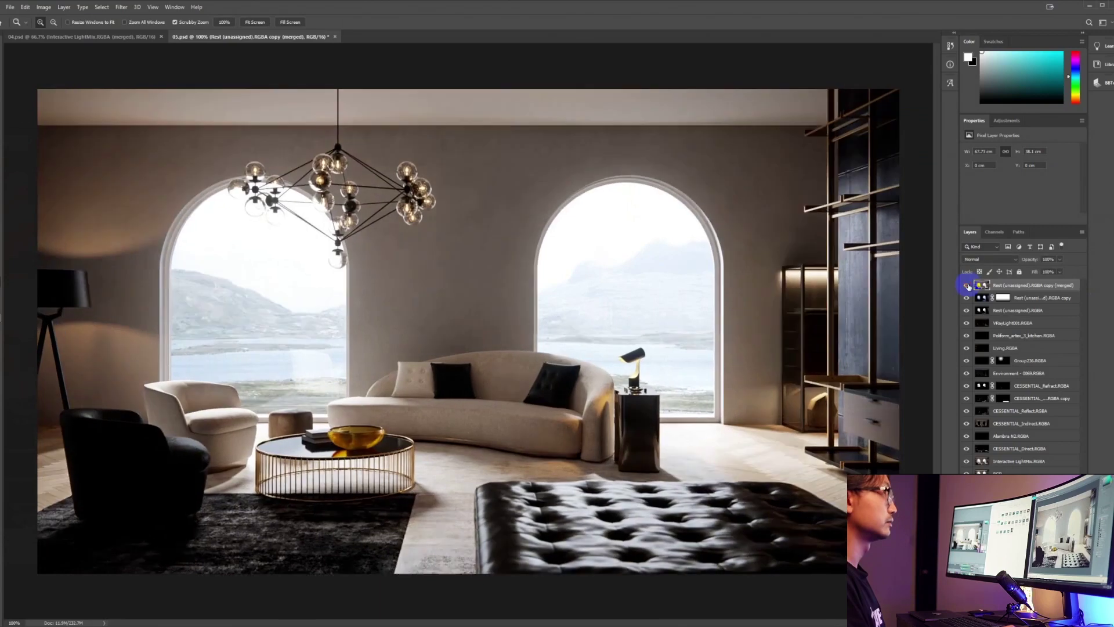
{"action": "left_click", "coordinate": [967, 285]}
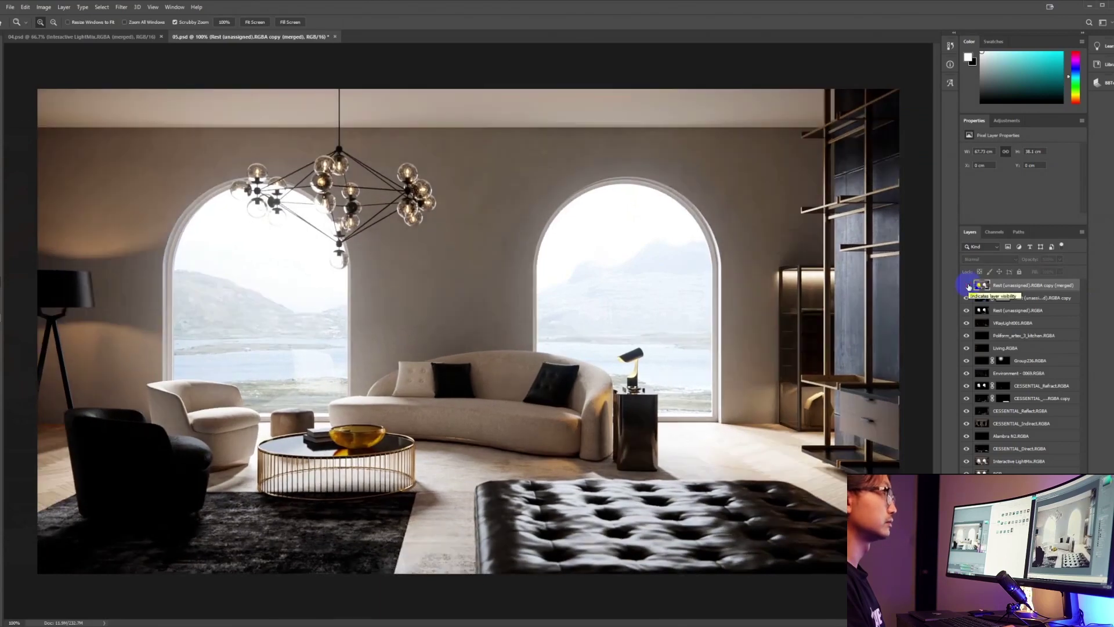
{"action": "key", "text": "ctrl+minus"}
{"action": "left_click", "coordinate": [966, 285]}
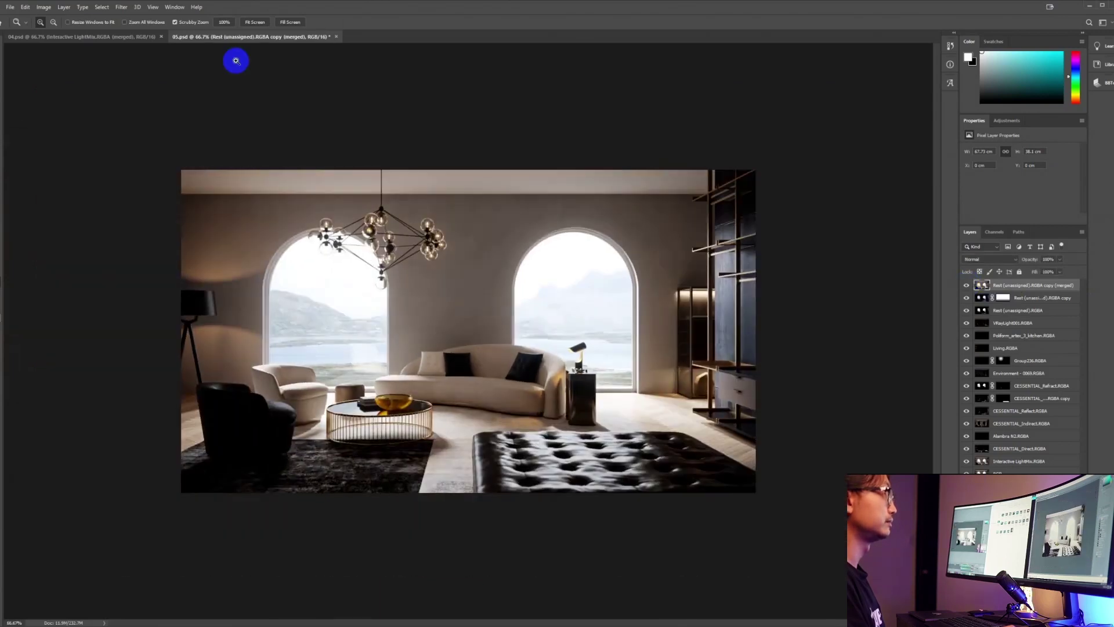
- Crop strips off the ceiling and the foreground floor while keeping the image's full width
{"action": "key", "text": "c"}
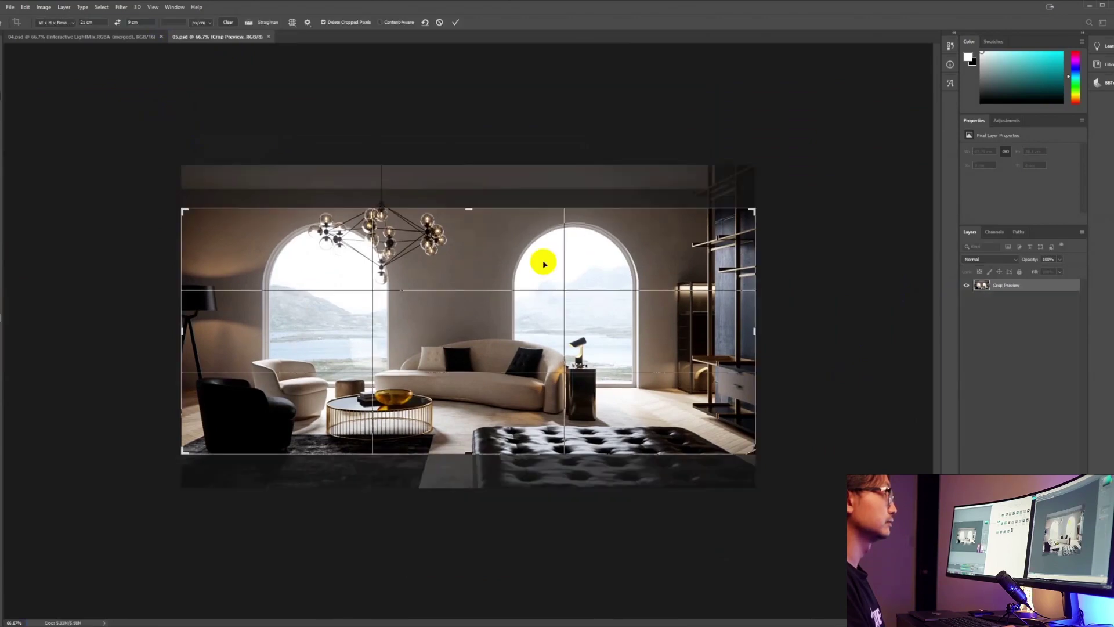
{"action": "left_click", "coordinate": [580, 186]}
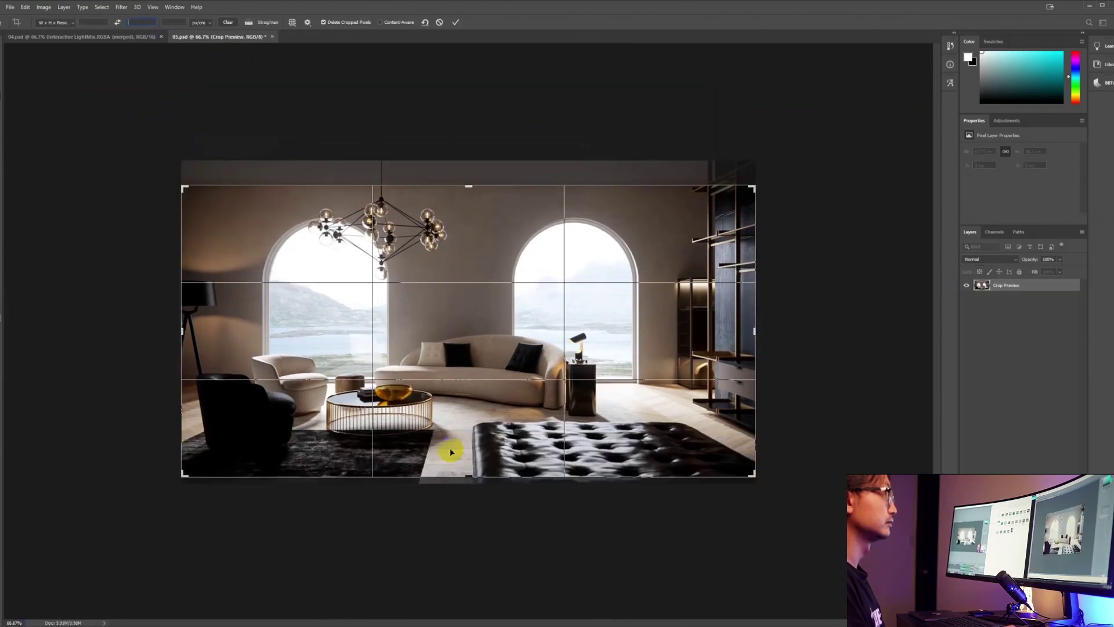
{"action": "key", "text": "Return"}
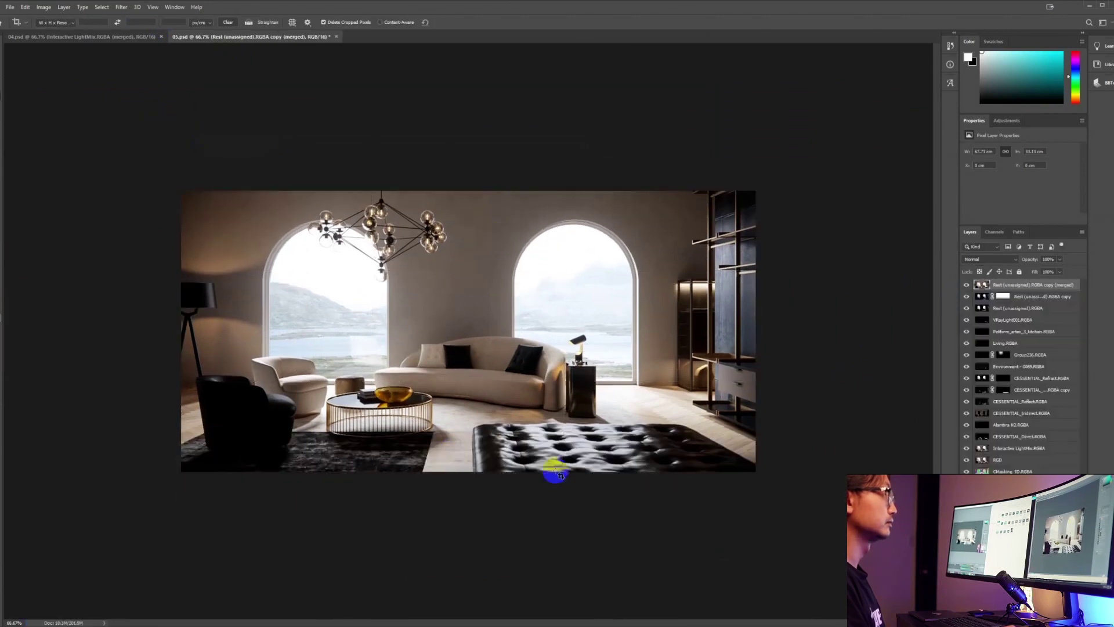